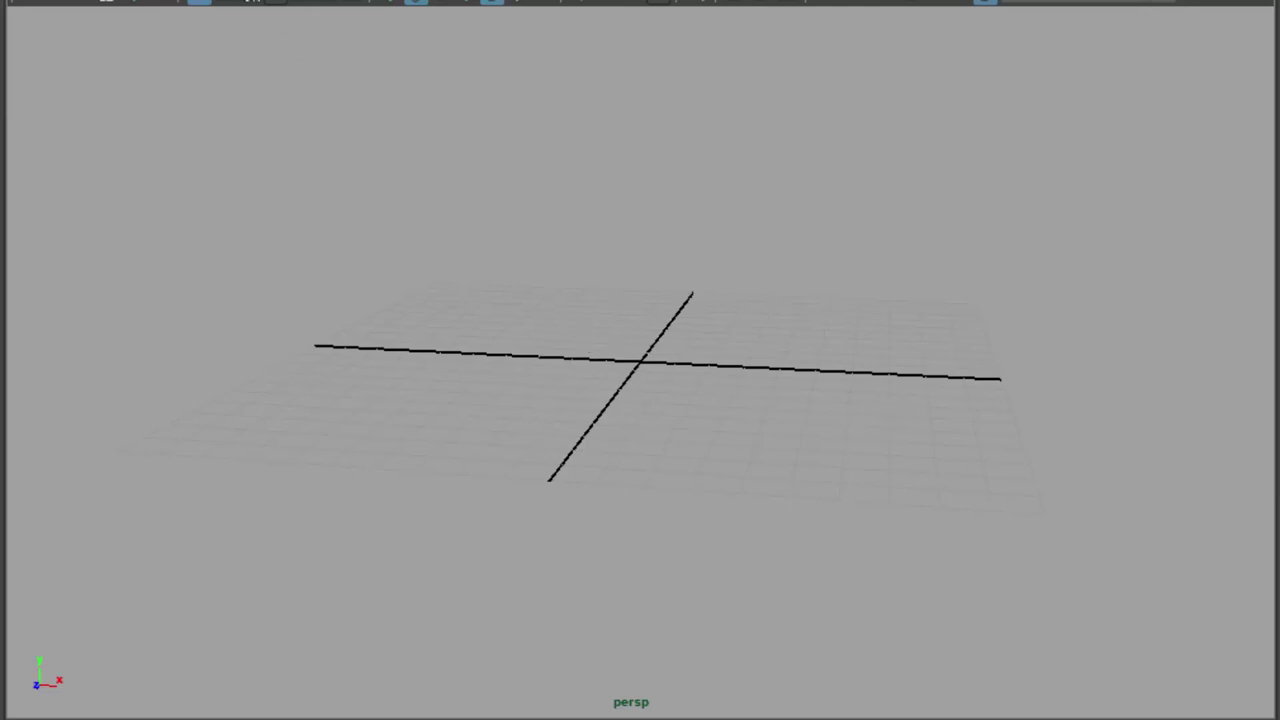
click(2, 0)
mouse_move(122, 0)
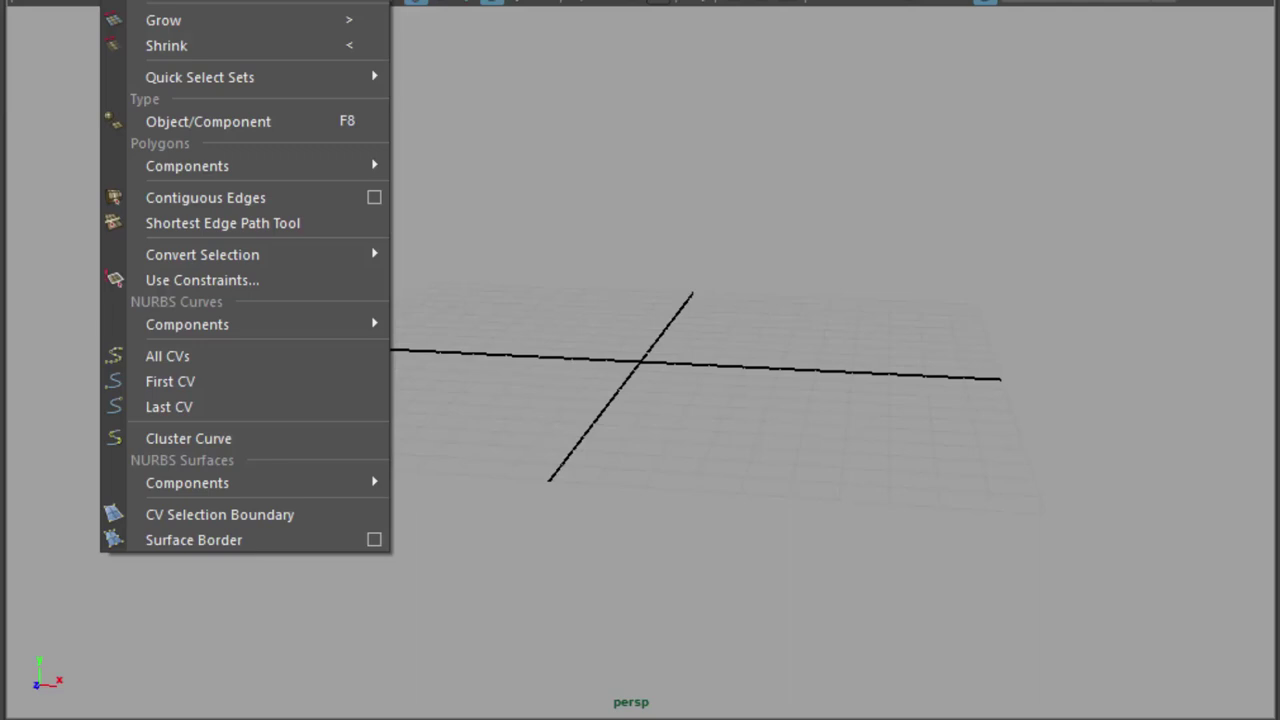
mouse_move(180, 0)
key(Left)
key(Right)
key(Right)
key(Right)
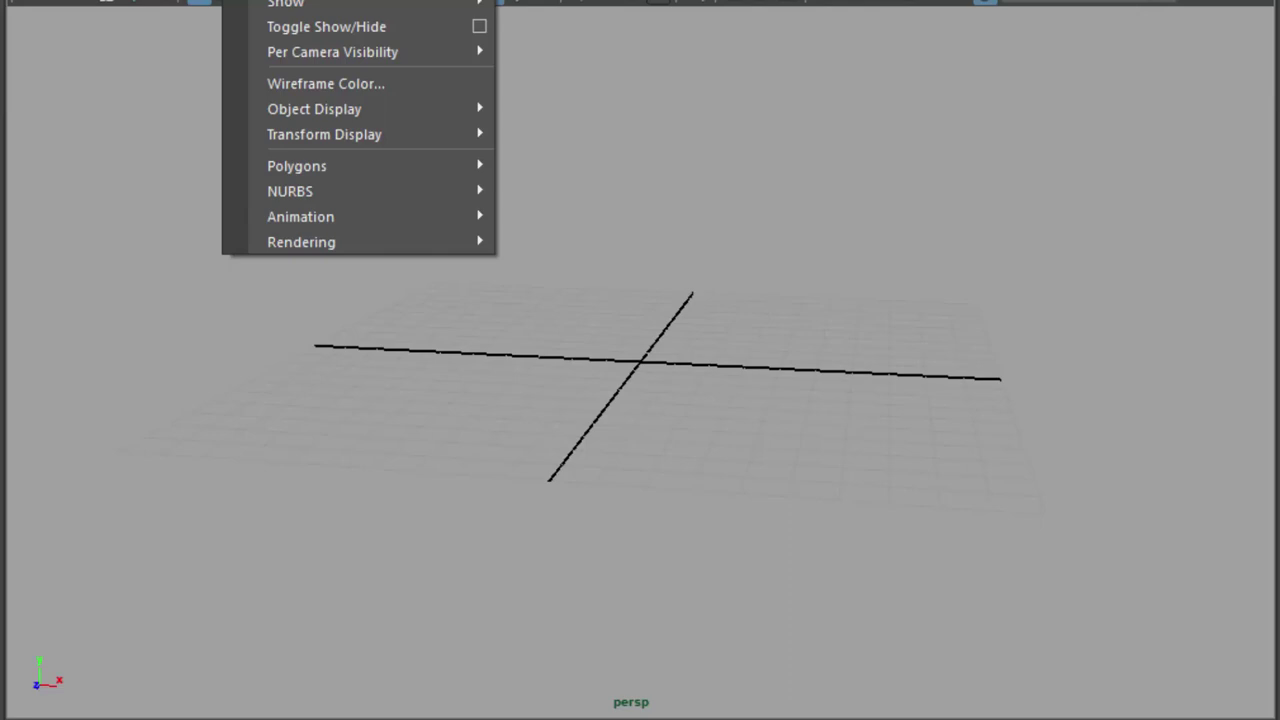
- Create a polygon sphere at the centre of the grid
mouse_move(65, 0)
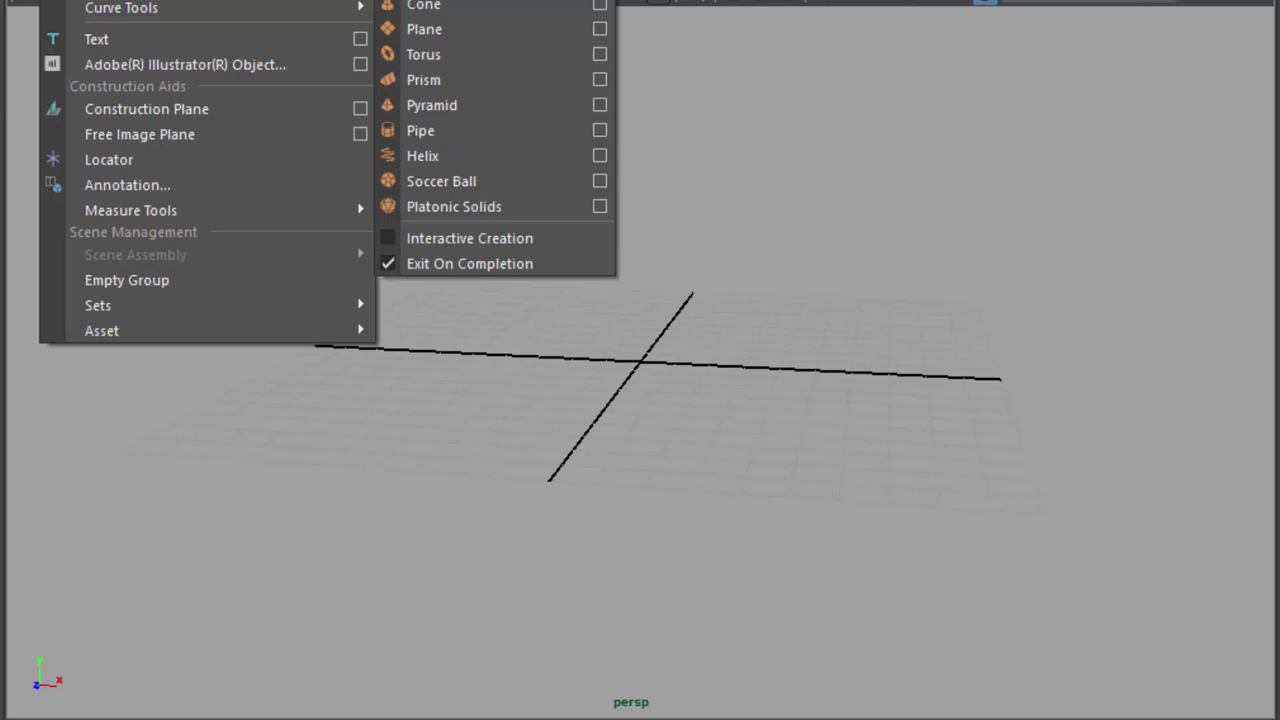
click(424, 0)
scroll(738, 297, down, 4)
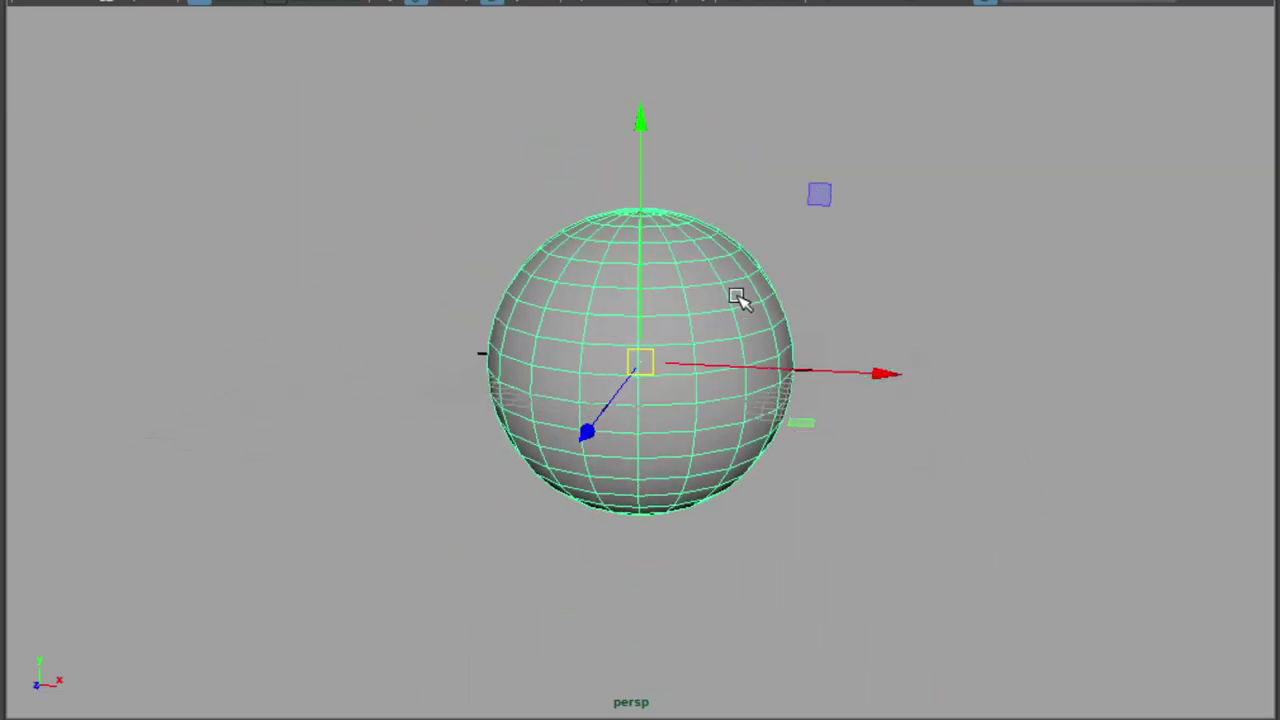
- Open the Hypershade and optimize the scene size to remove the unused Lambert materials
click(1130, 198)
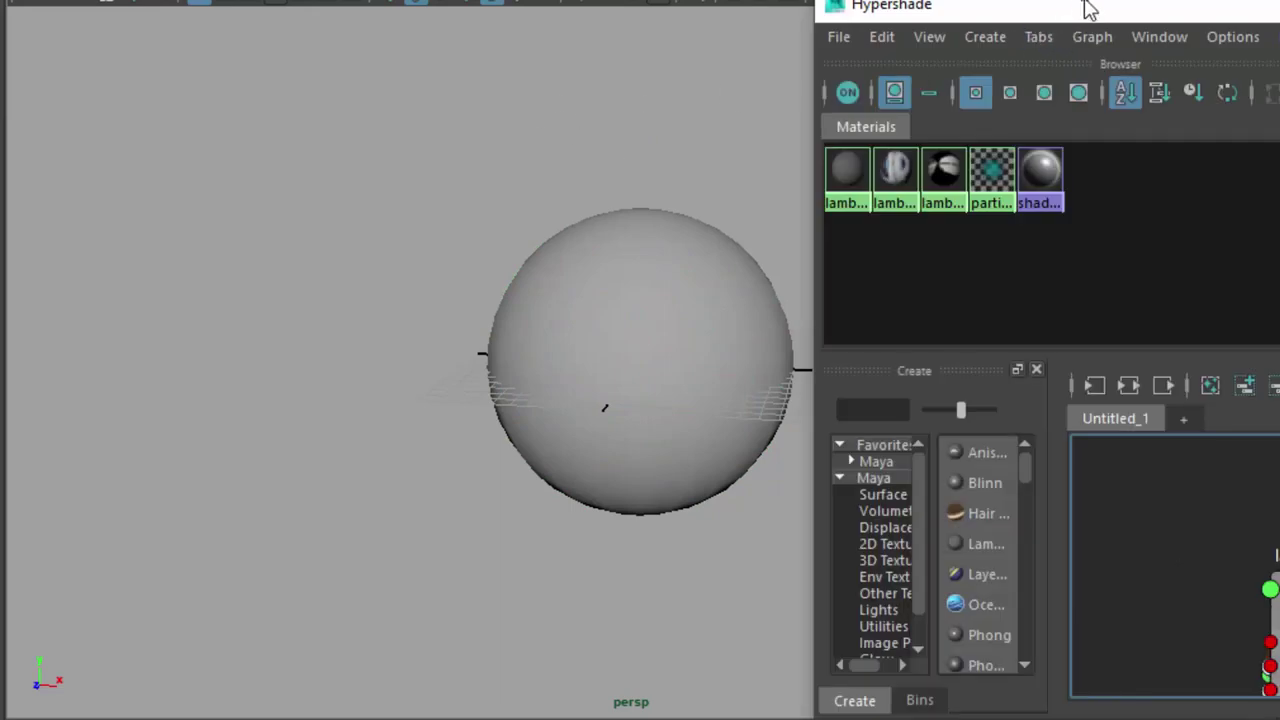
drag(1088, 8, 957, 149)
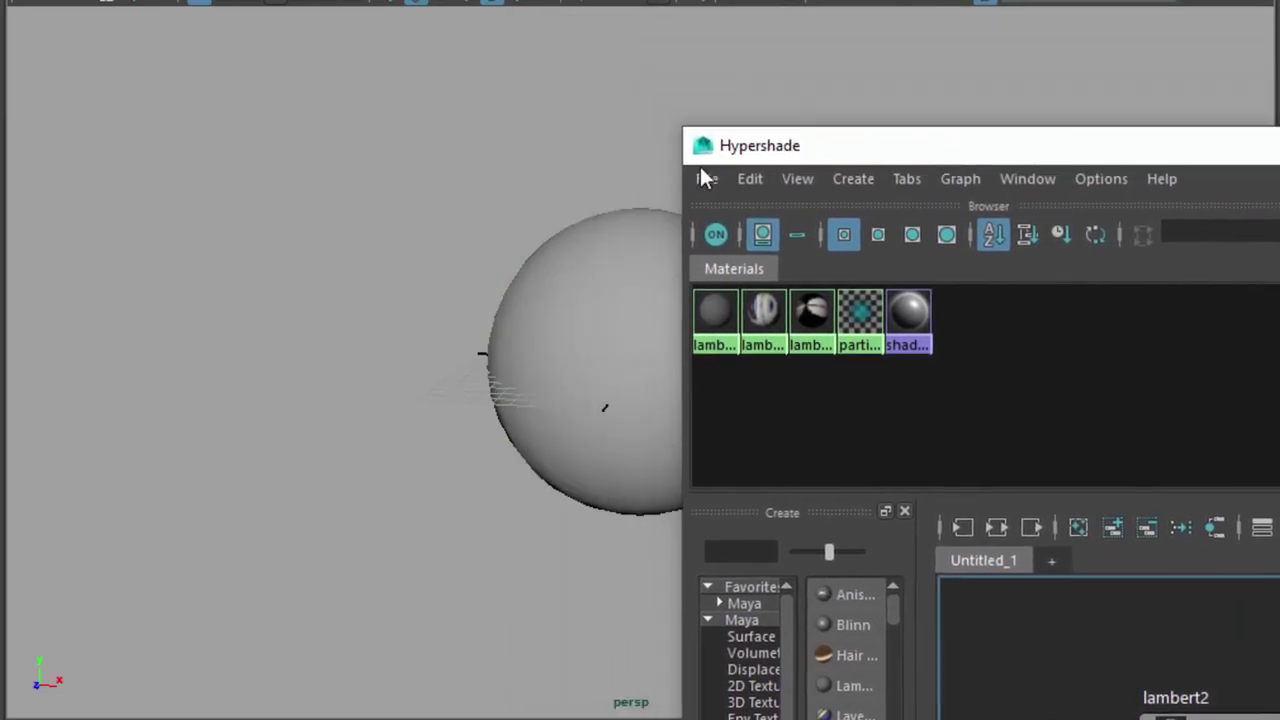
click(35, 3)
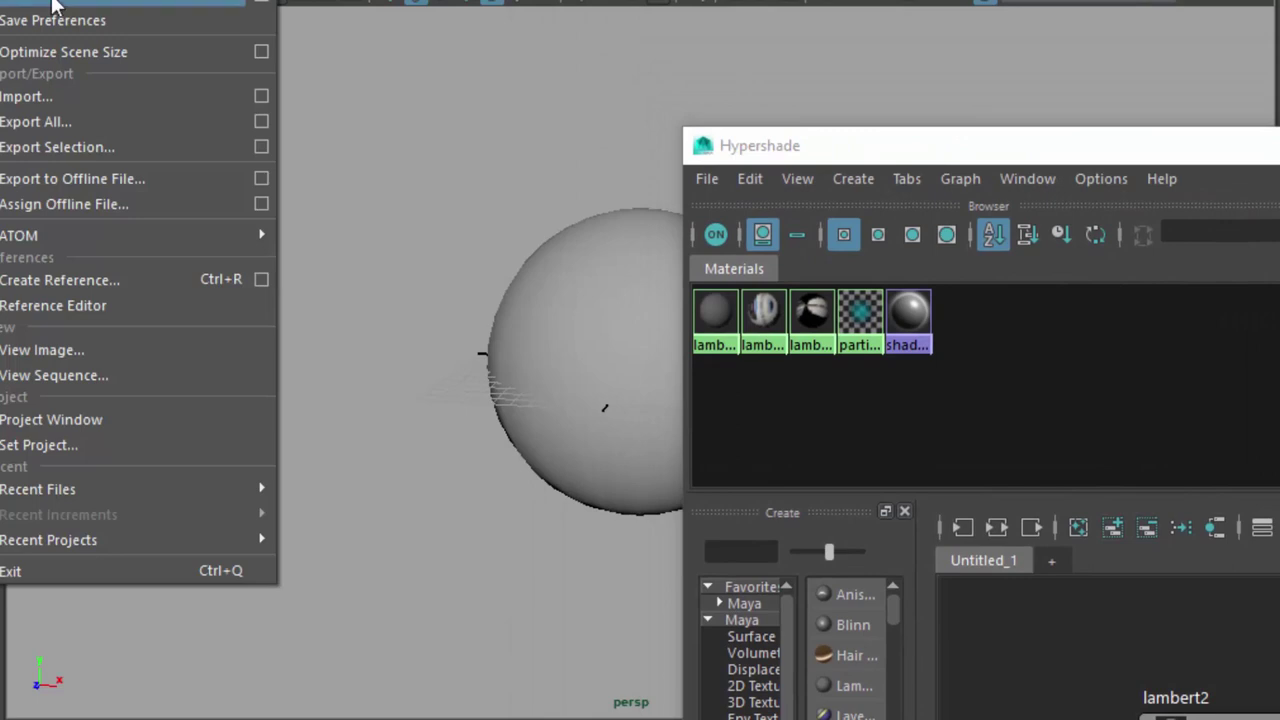
click(71, 57)
click(588, 304)
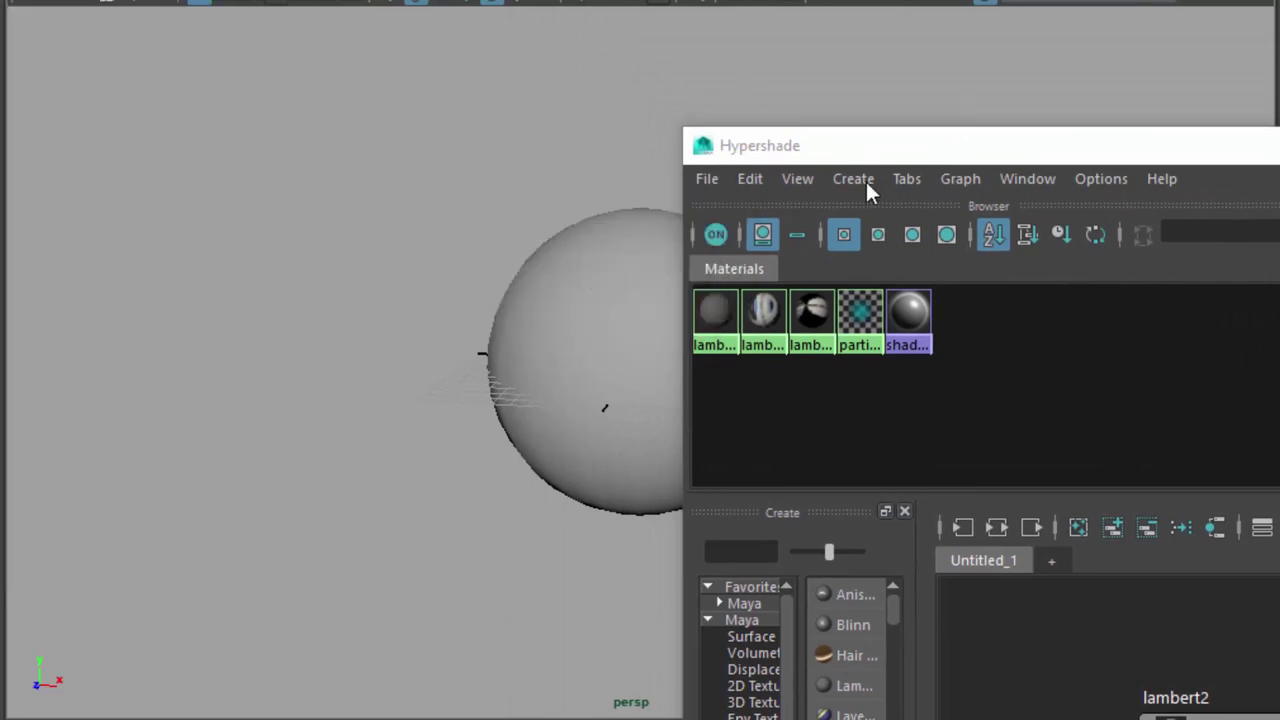
drag(912, 156, 1104, 64)
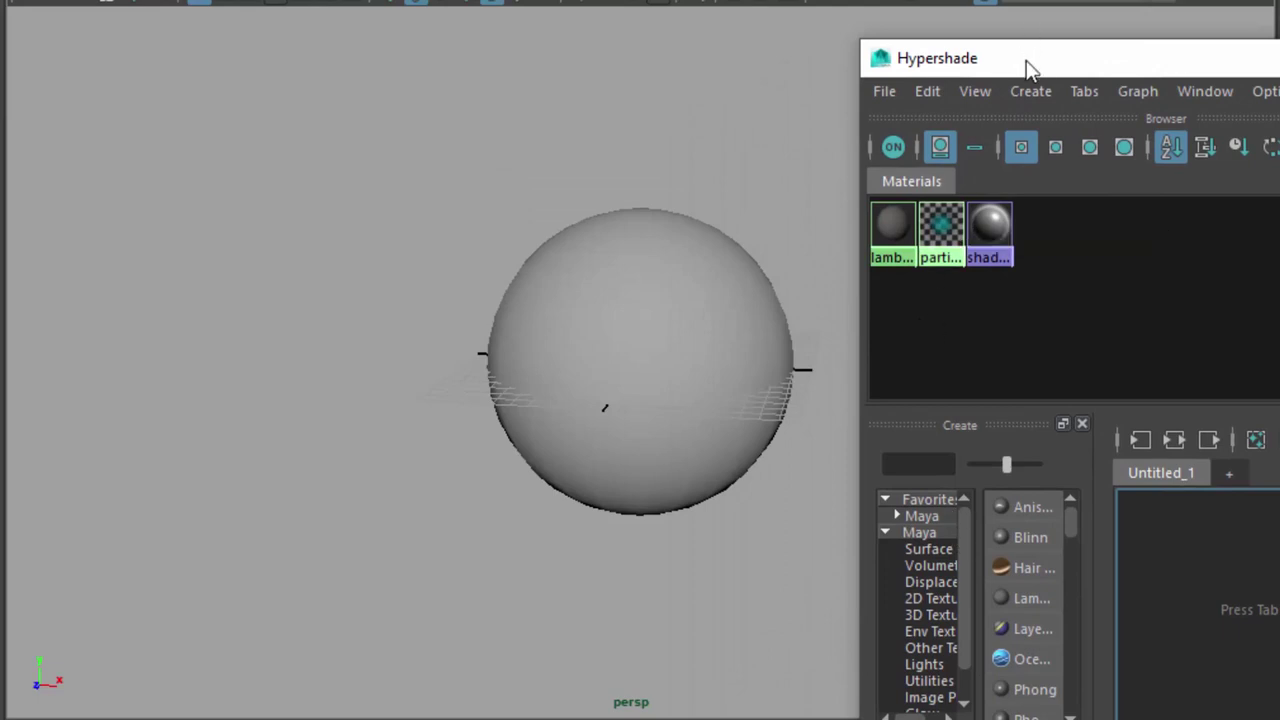
drag(1028, 60, 1004, 2)
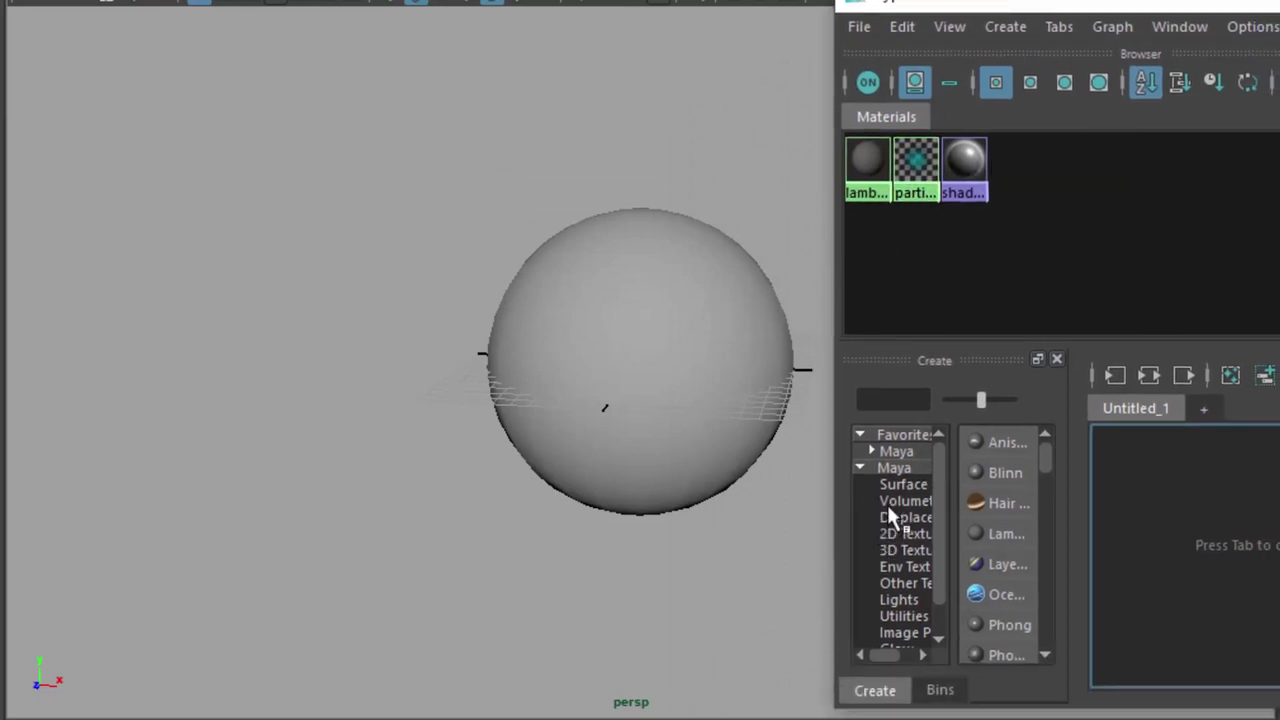
- Create a new Lambert material and set its color to red
click(998, 534)
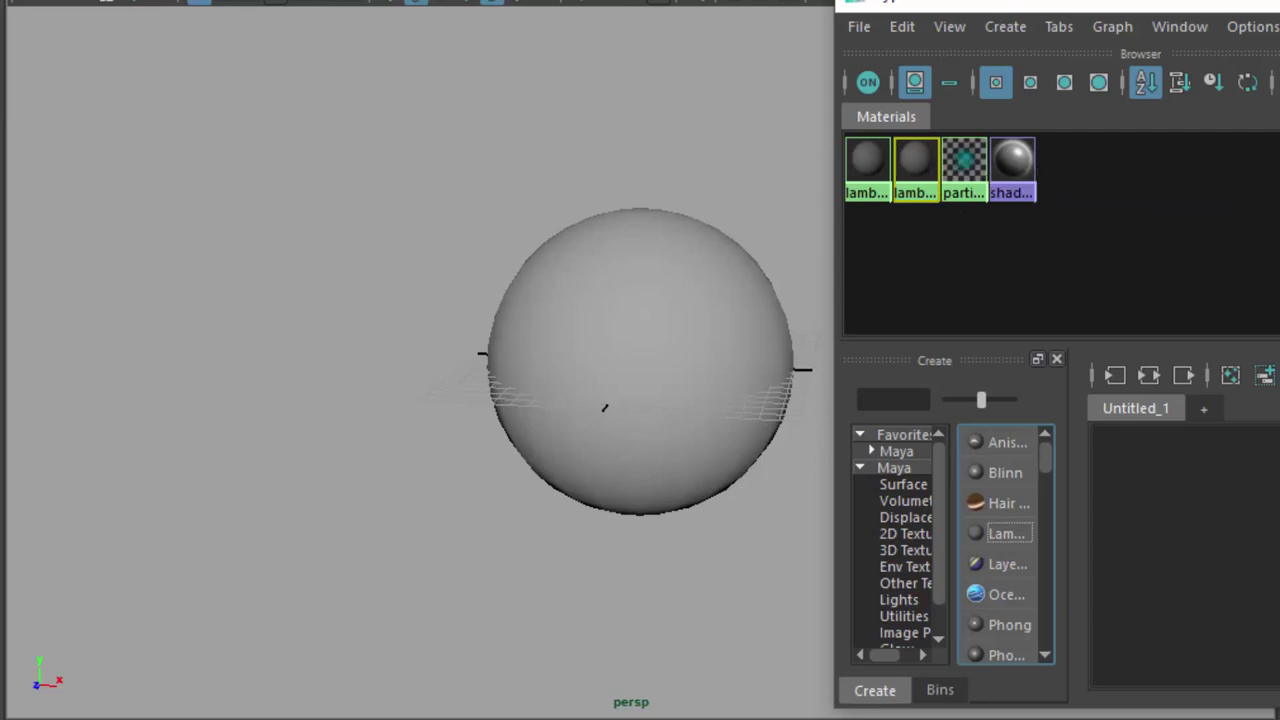
drag(1120, 2, 552, 0)
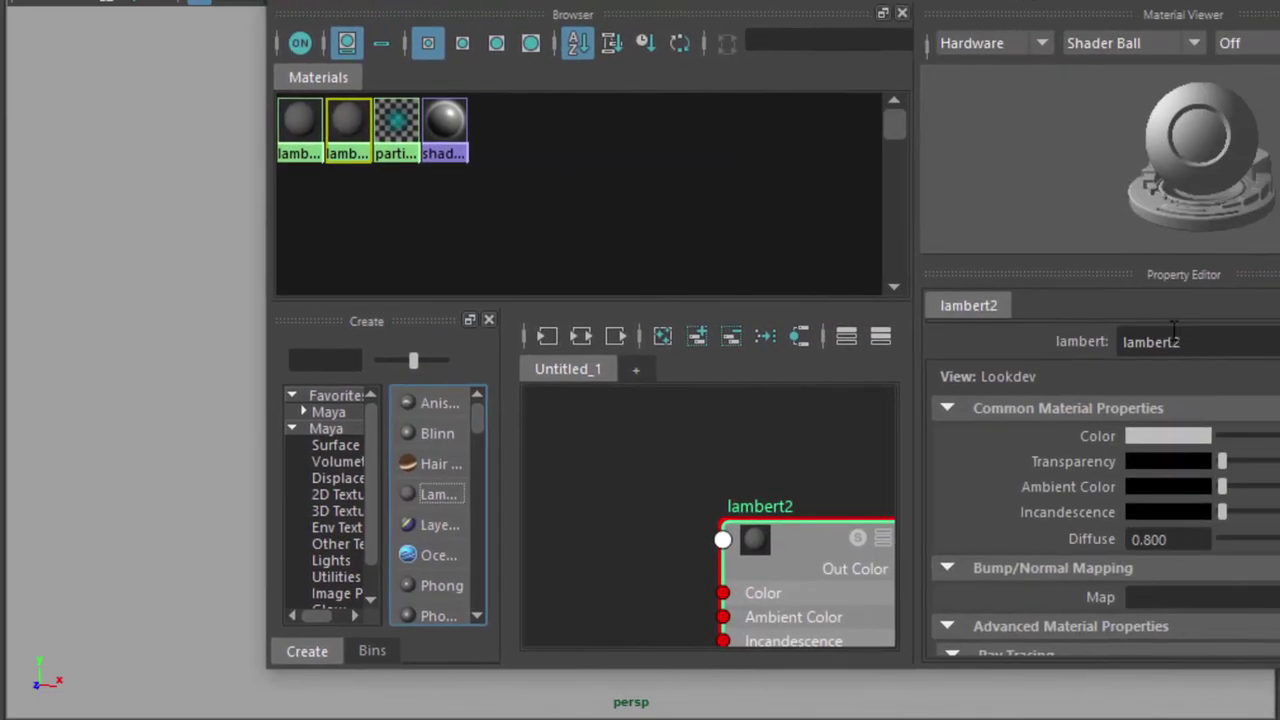
click(1132, 438)
click(980, 413)
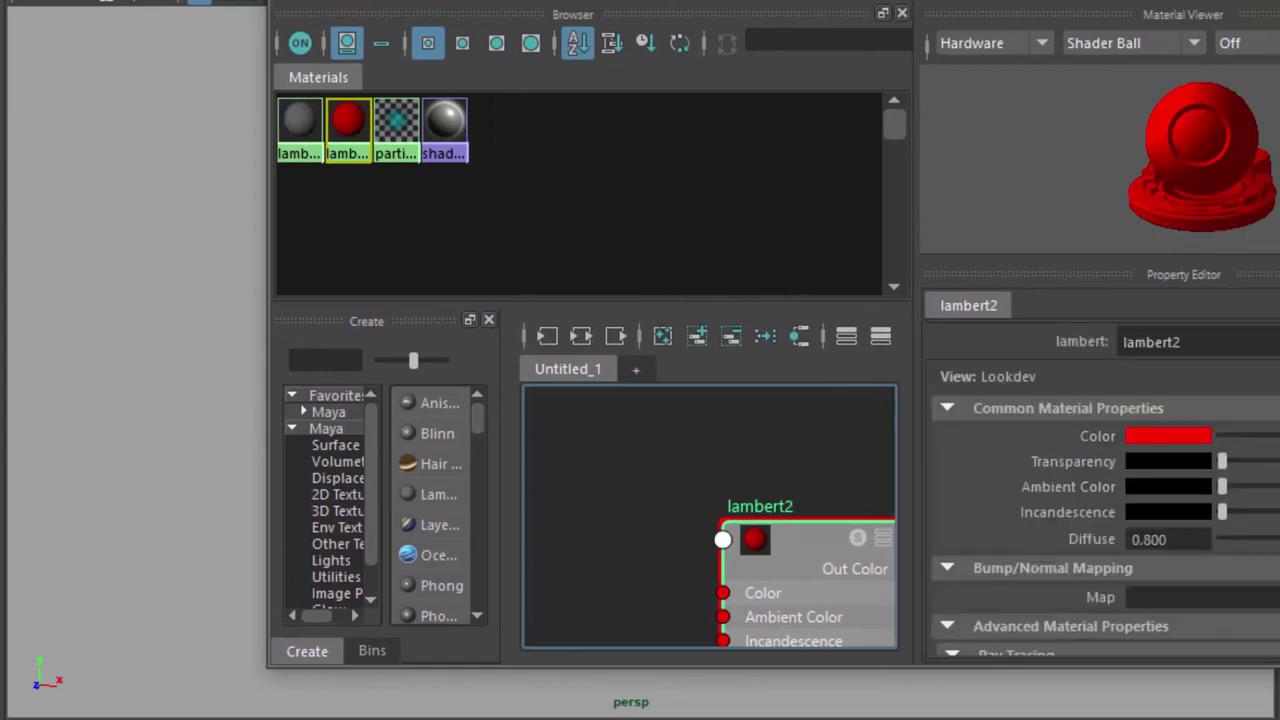
- Assign the red Lambert material to the sphere and select the sphere
drag(866, 0, 1279, 53)
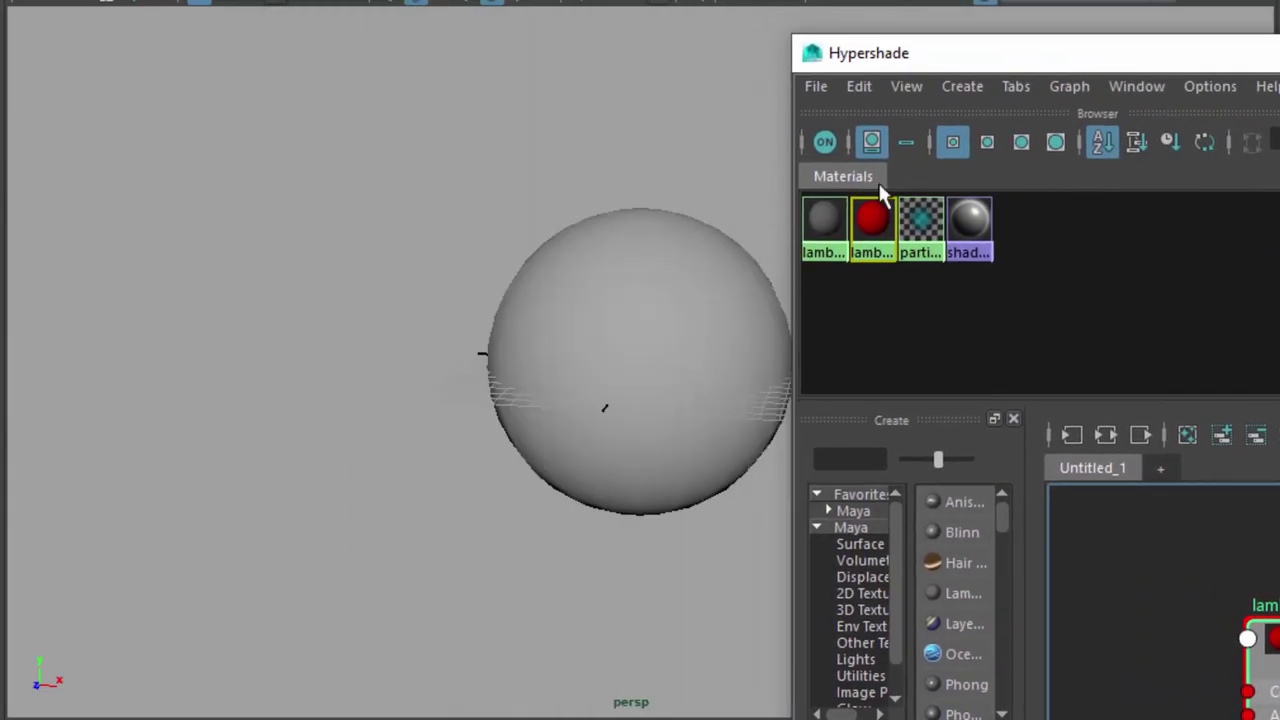
middle_drag(875, 217, 658, 316)
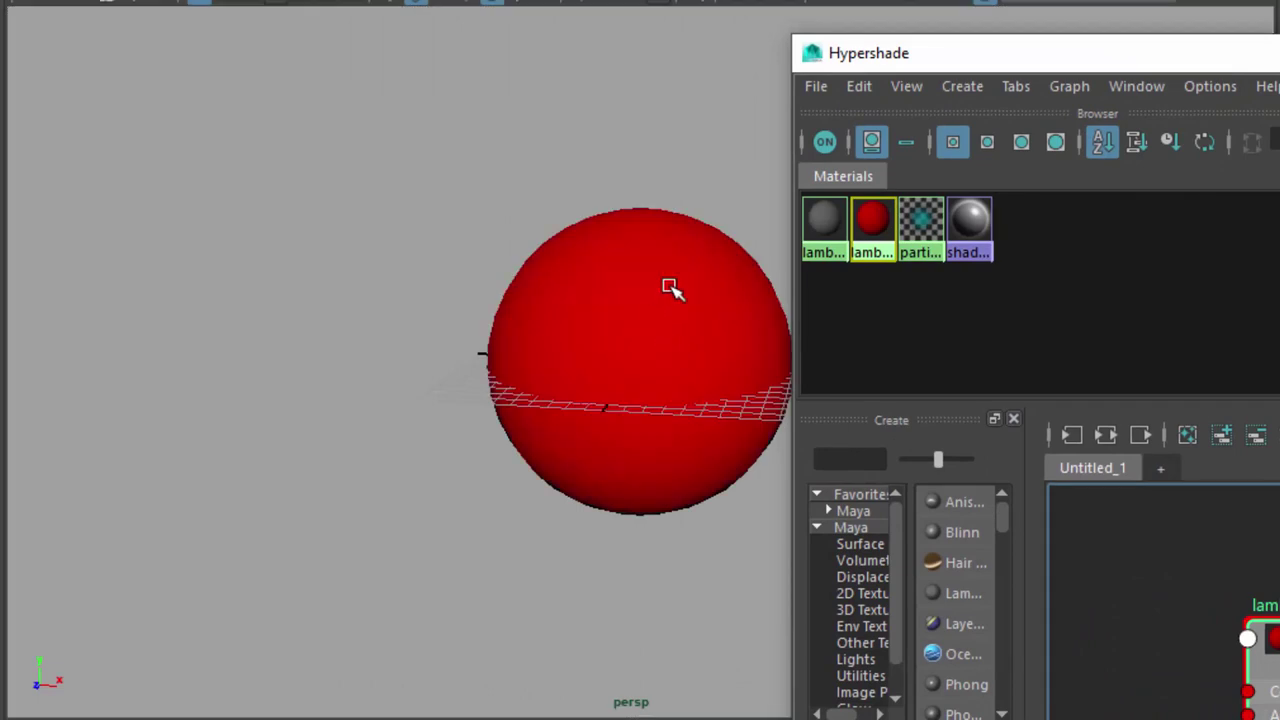
click(671, 286)
right_drag(878, 216, 872, 148)
click(623, 163)
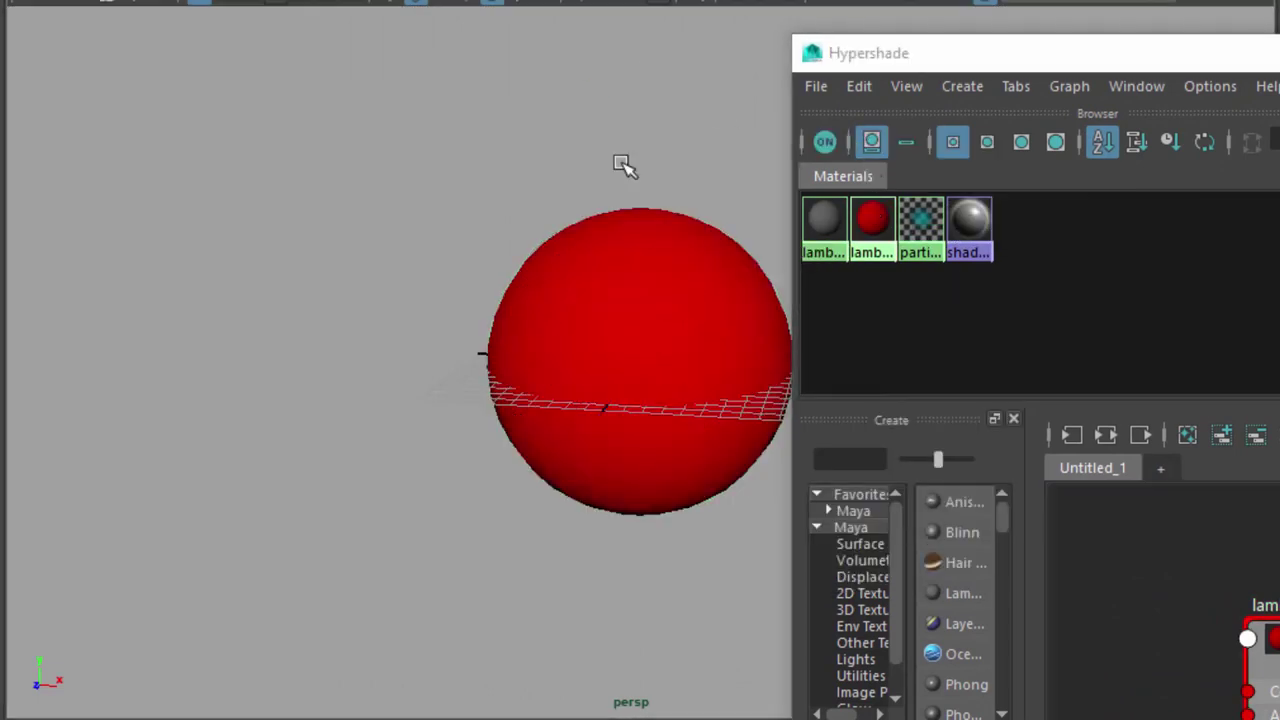
click(697, 294)
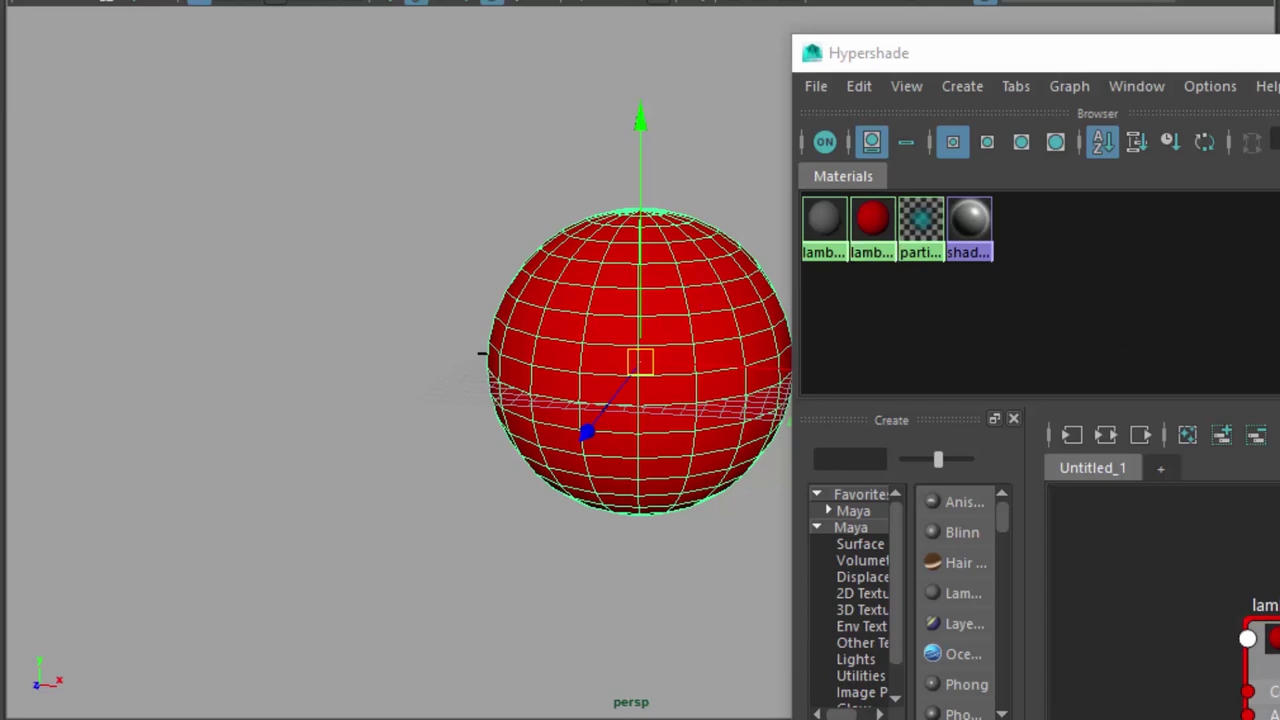
drag(1279, 300, 1279, 300)
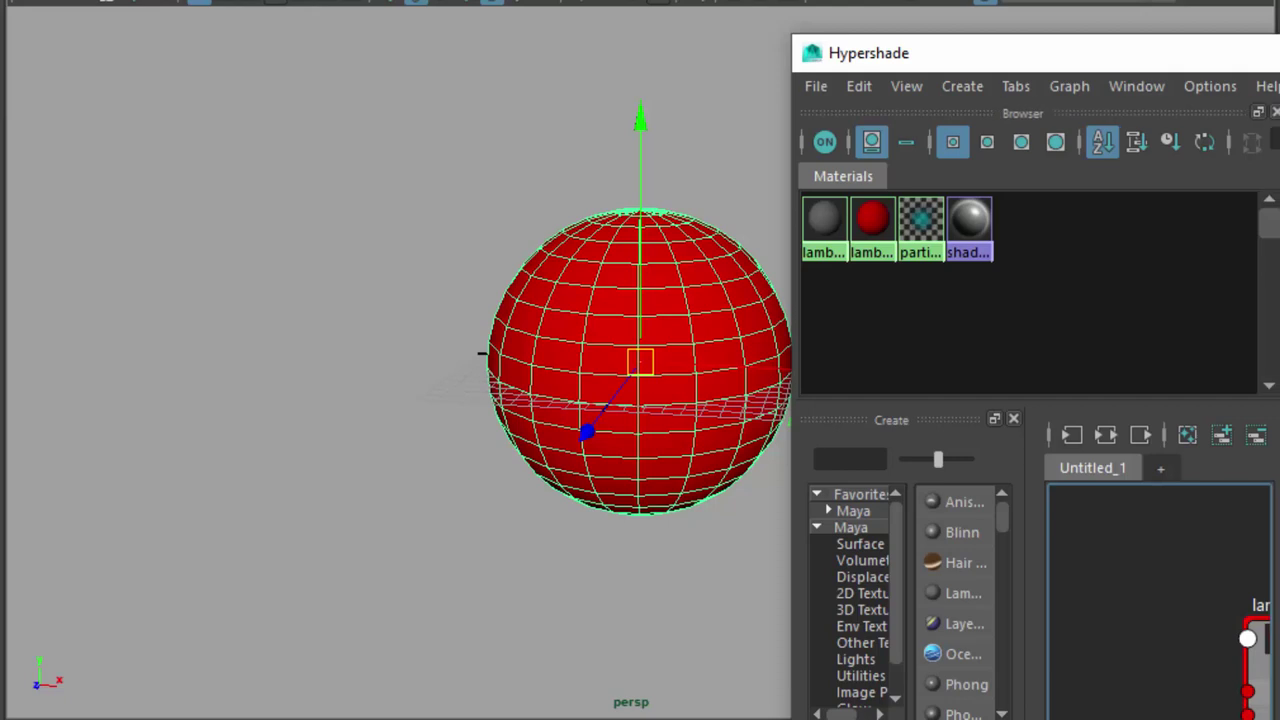
- Start mapping a render node to the red Lambert's color and search for "projection" among the Utilities nodes
drag(1279, 53, 627, 0)
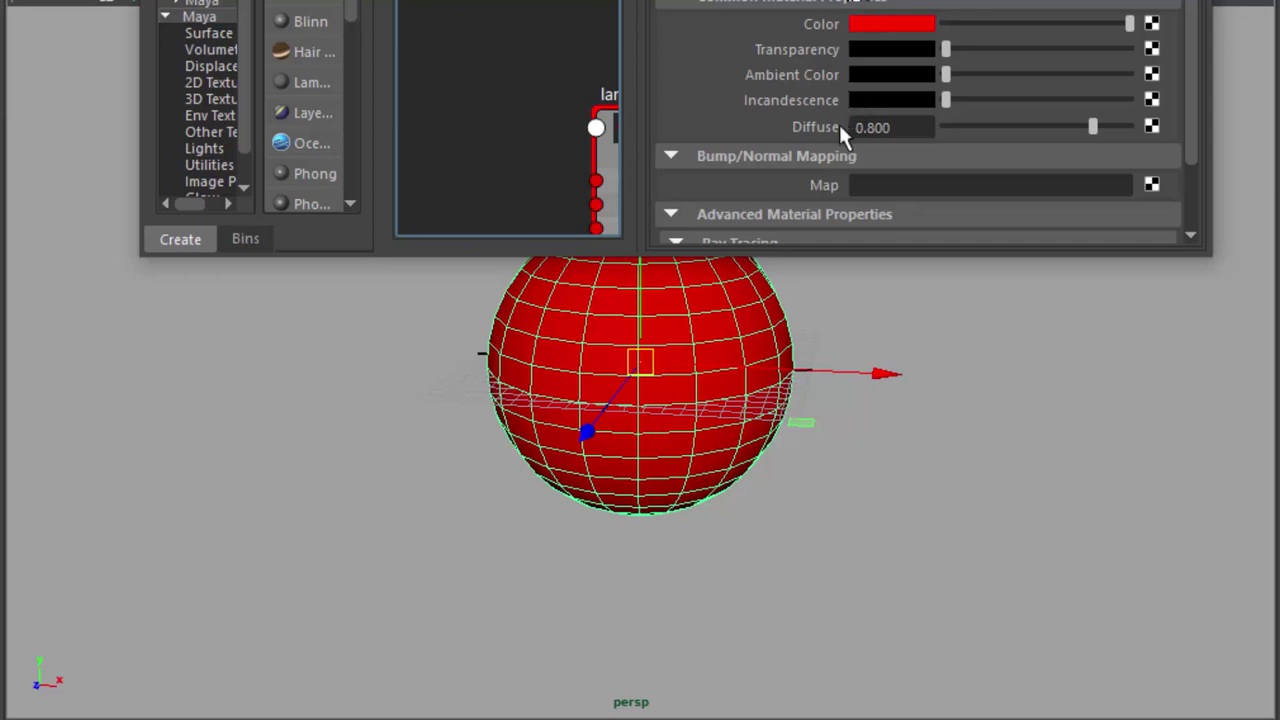
click(1151, 25)
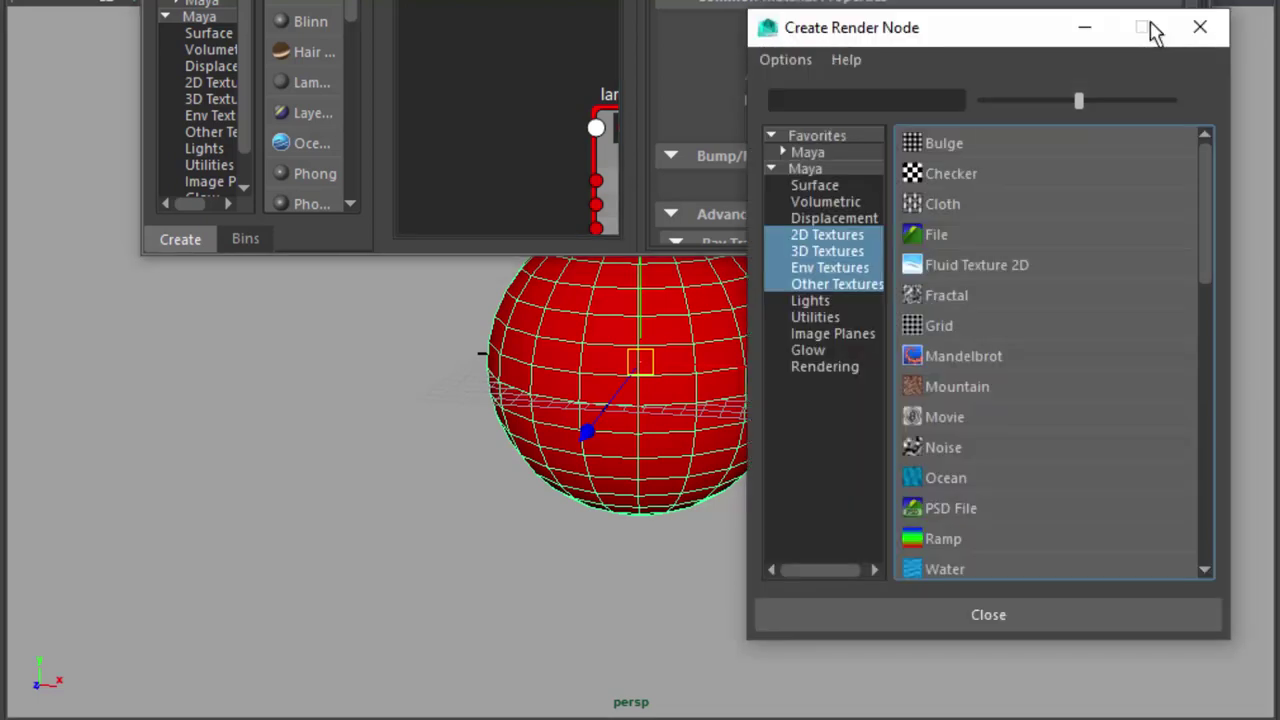
drag(1000, 48, 970, 97)
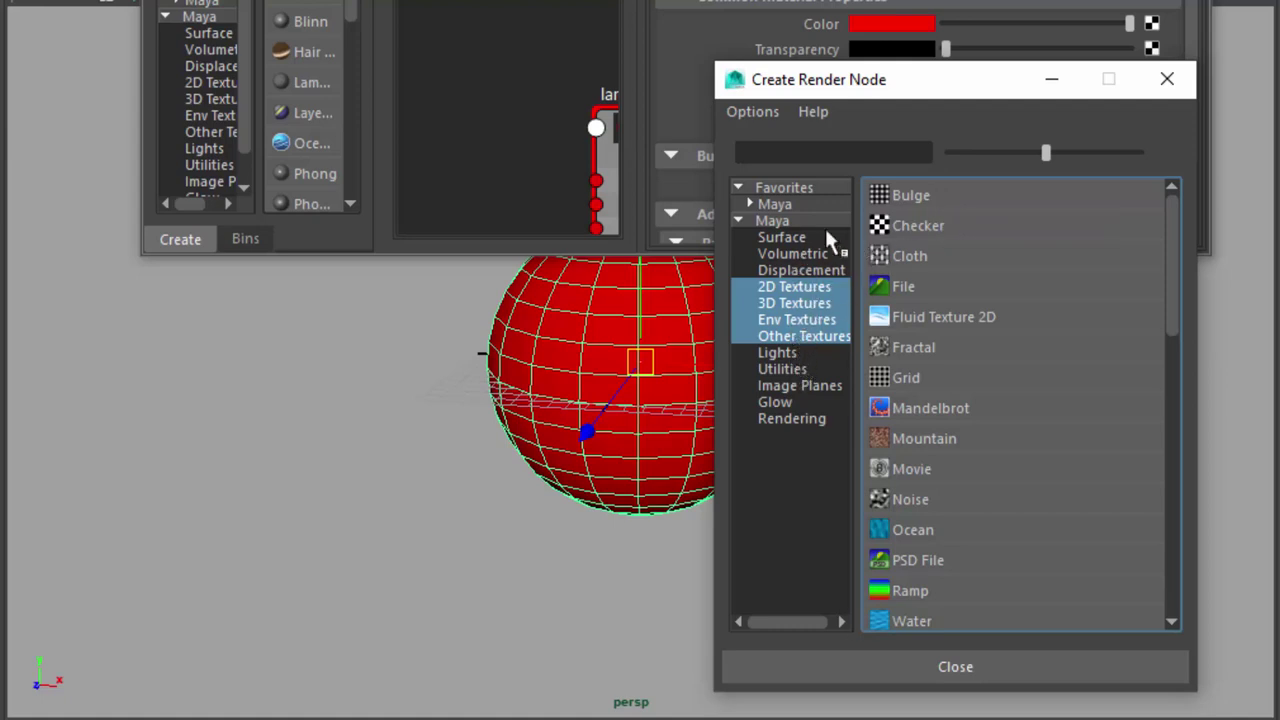
click(806, 151)
text(projection)
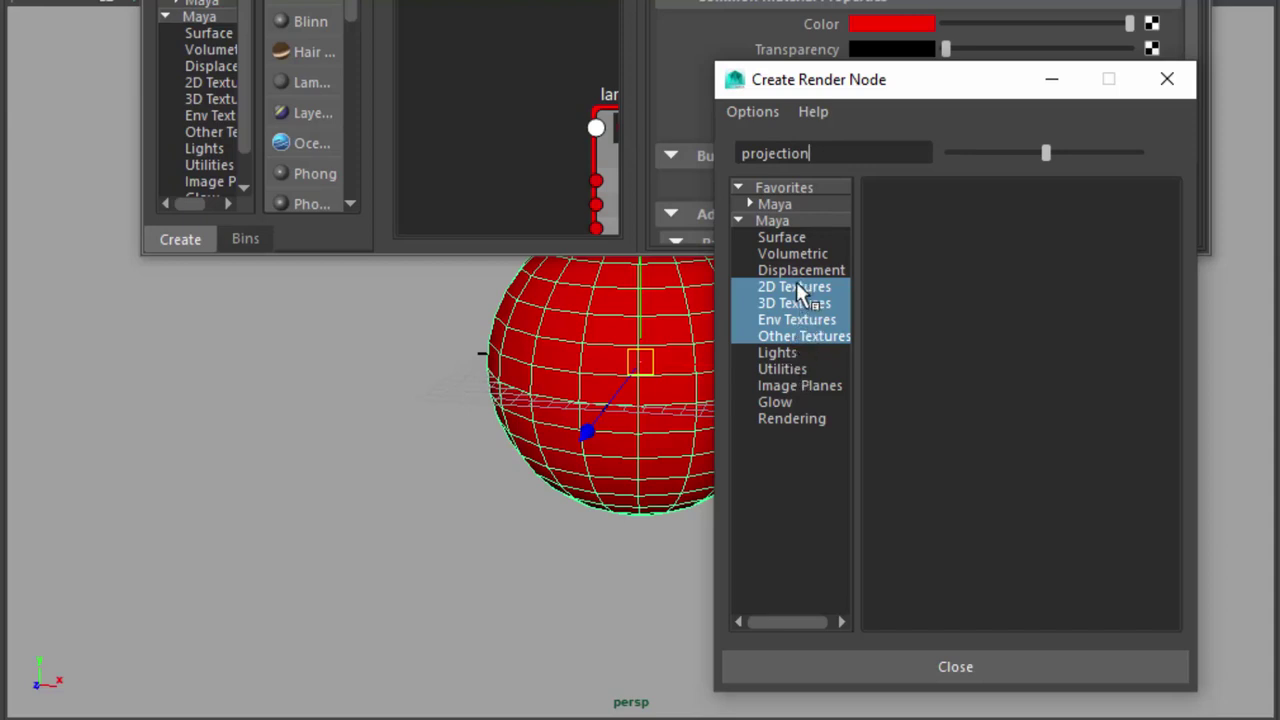
click(795, 372)
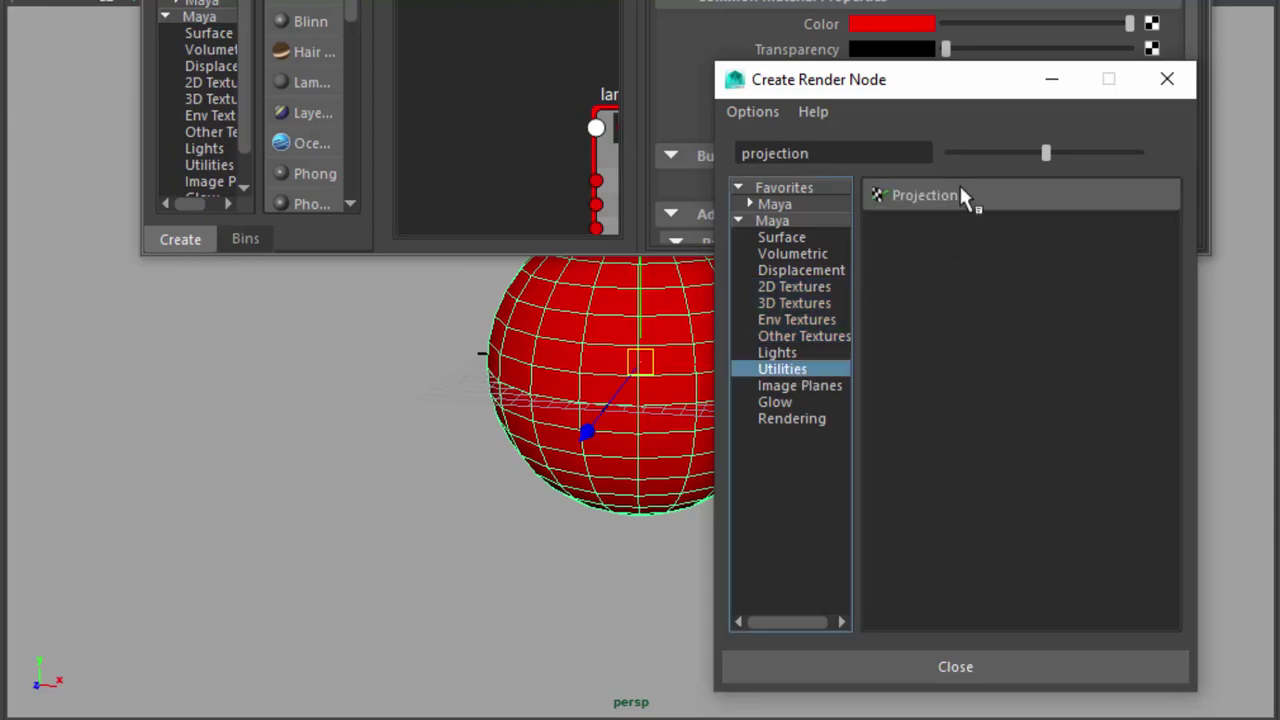
- Clear the node search and browse the full Utilities list to the Projection node
drag(812, 153, 742, 156)
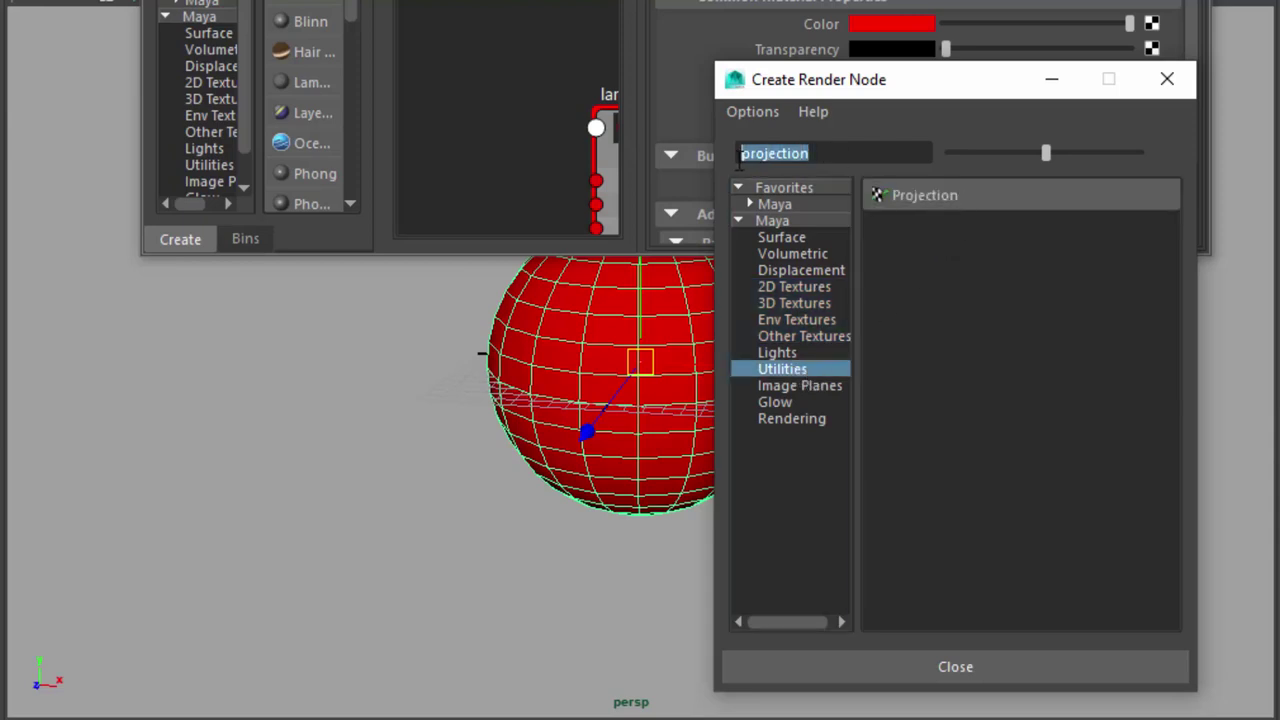
key(BackSpace)
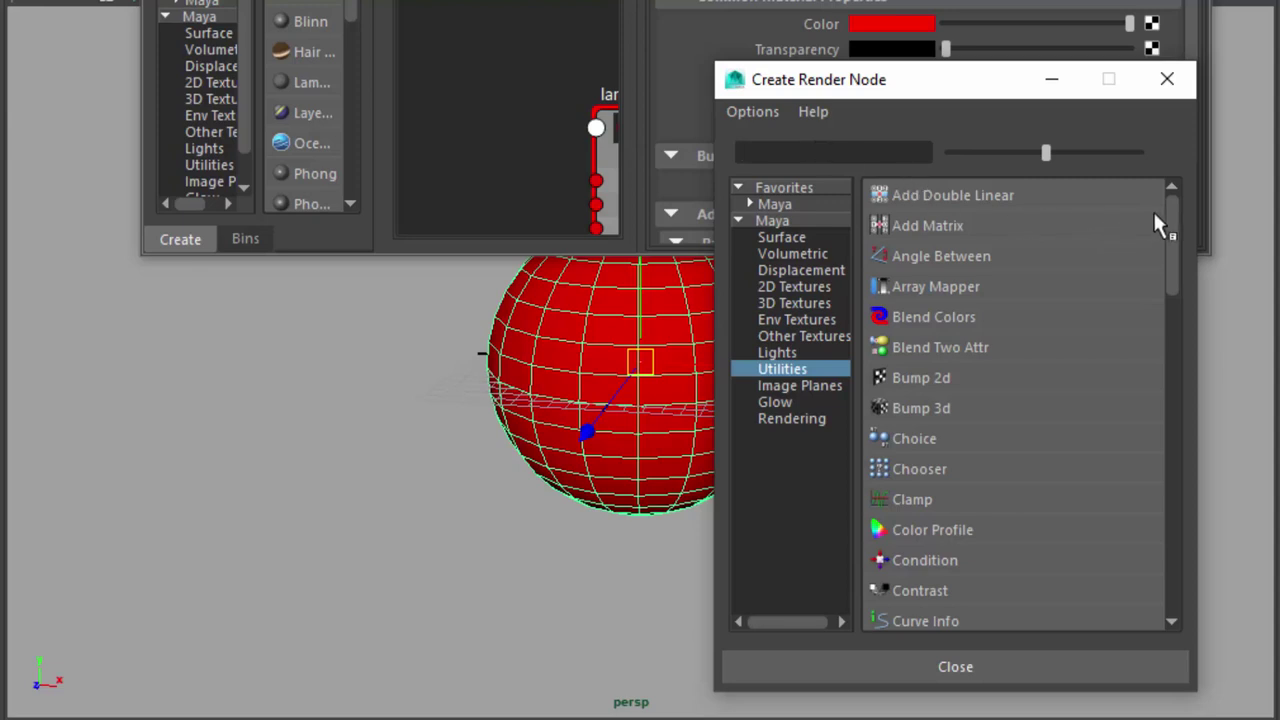
click(791, 353)
click(786, 368)
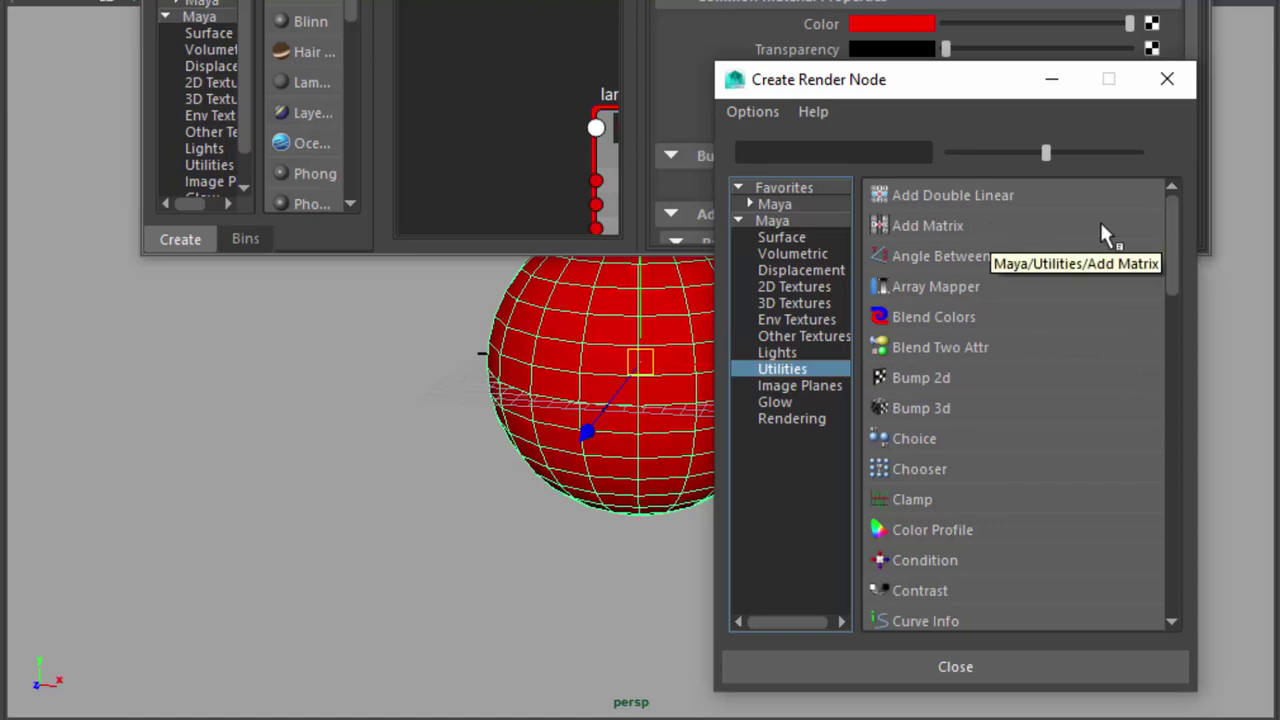
click(1174, 217)
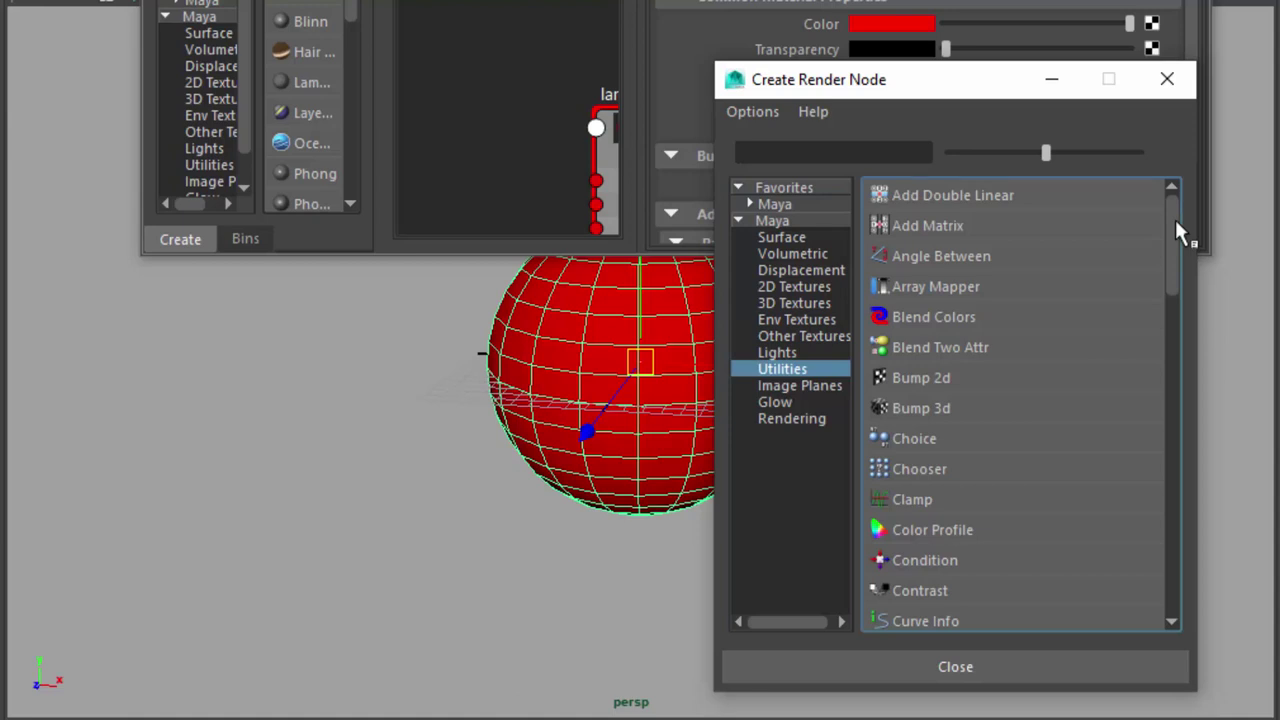
drag(1174, 217, 1182, 445)
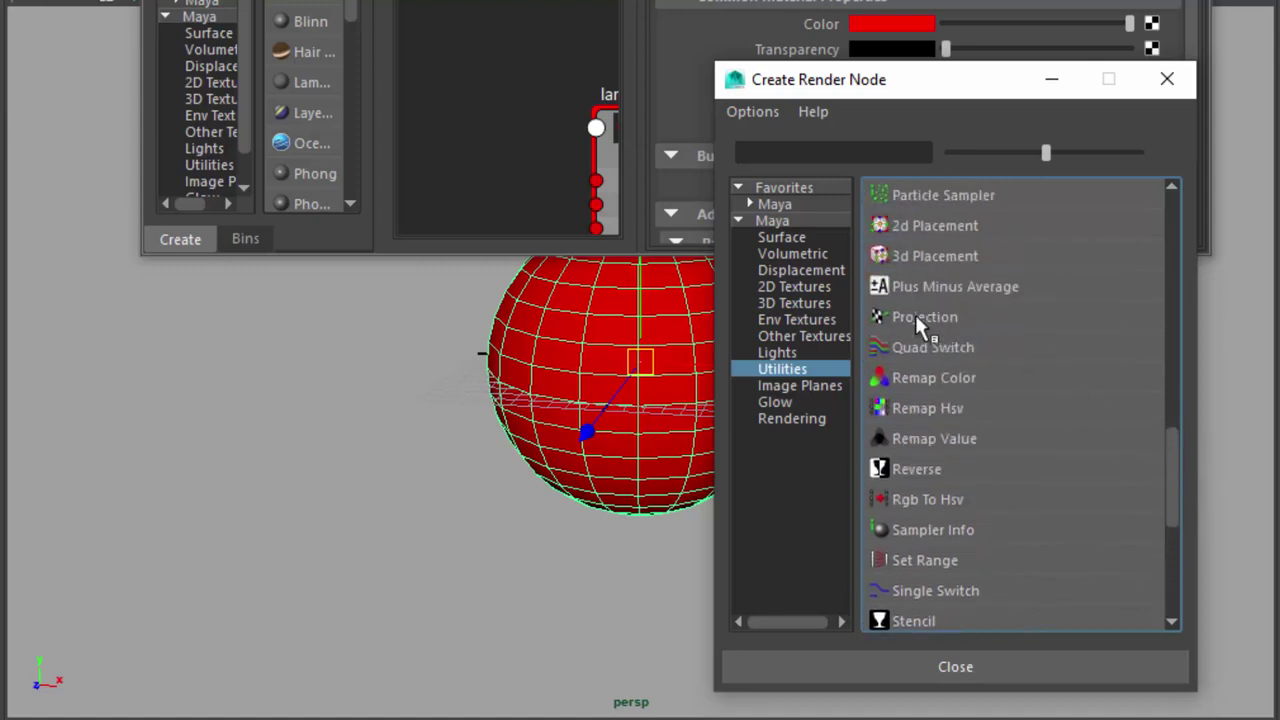
- Filter the Utilities nodes by "proj" and connect a Projection node to the Lambert's color
click(826, 152)
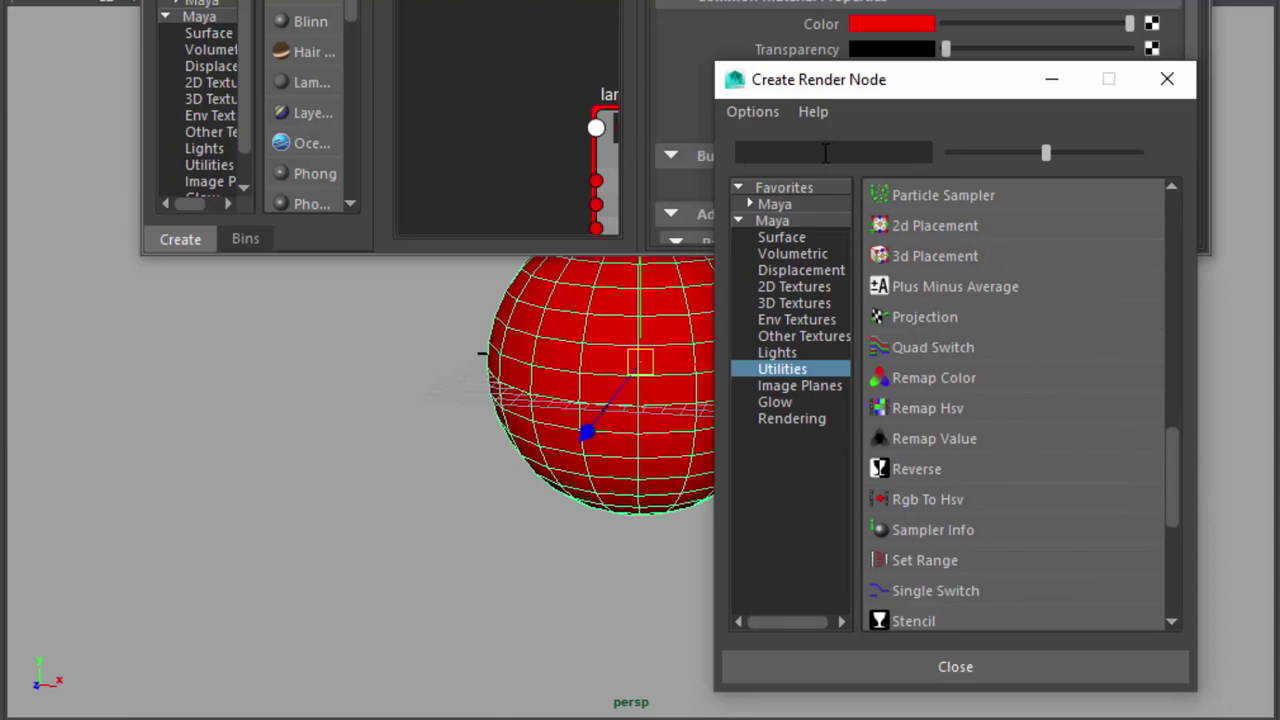
text(pro)
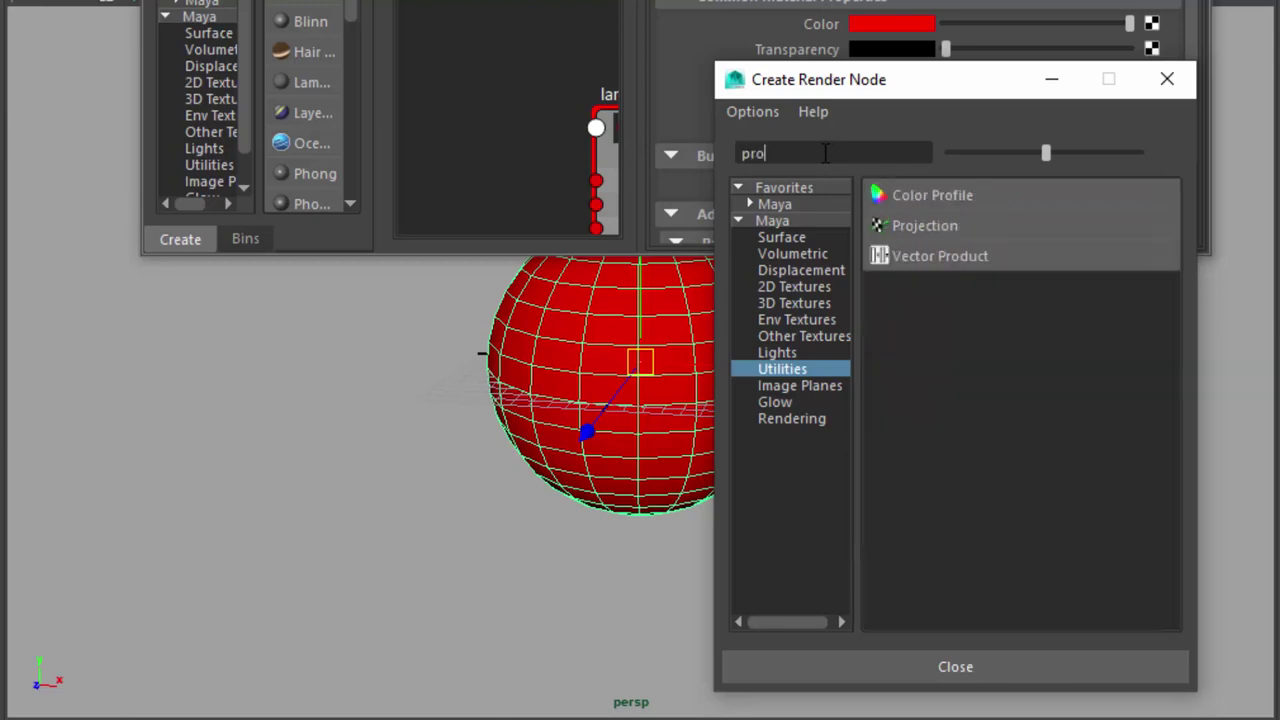
text(jection)
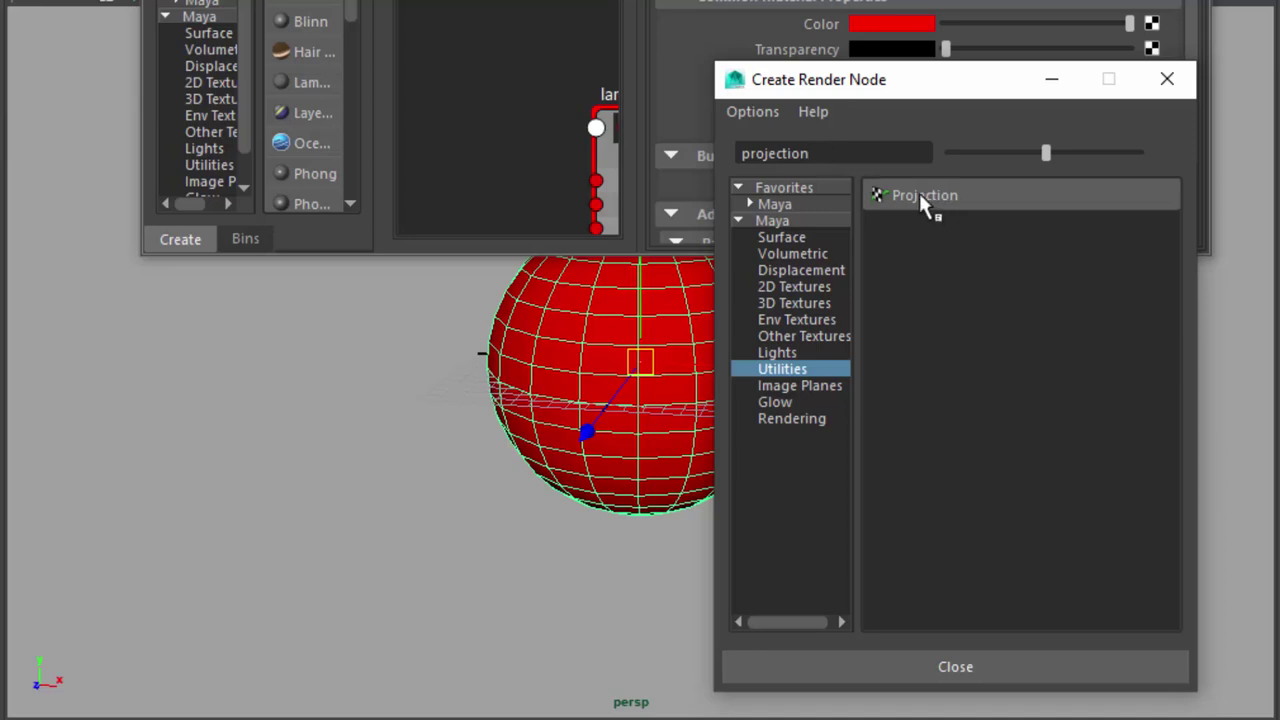
drag(848, 152, 698, 160)
click(821, 153)
key(BackSpace)
key(BackSpace)
key(BackSpace)
key(BackSpace)
key(BackSpace)
key(BackSpace)
key(BackSpace)
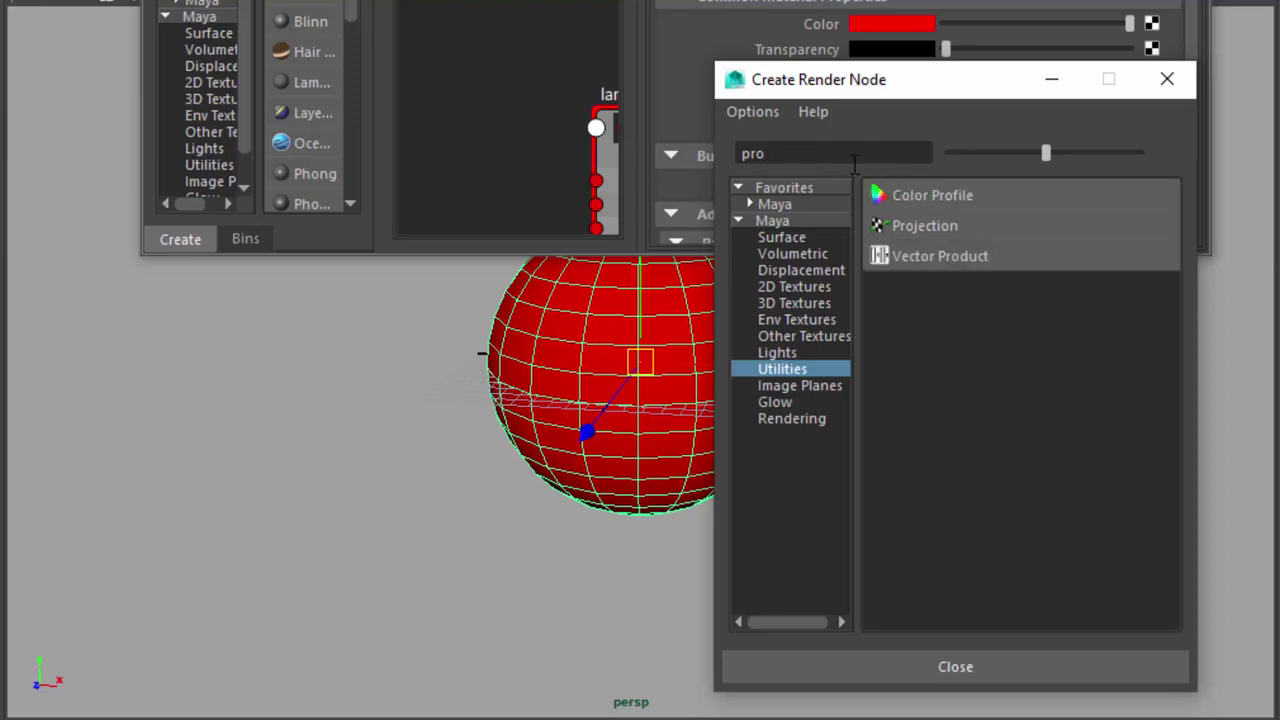
text(j)
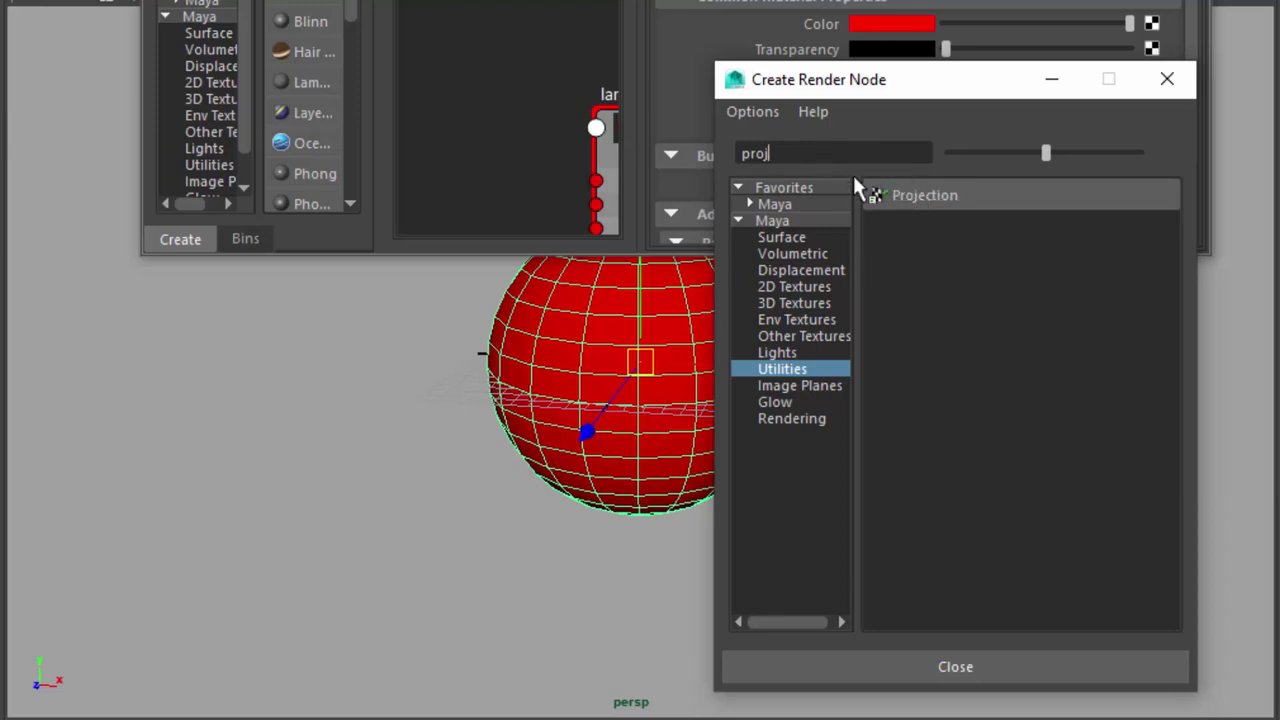
click(910, 196)
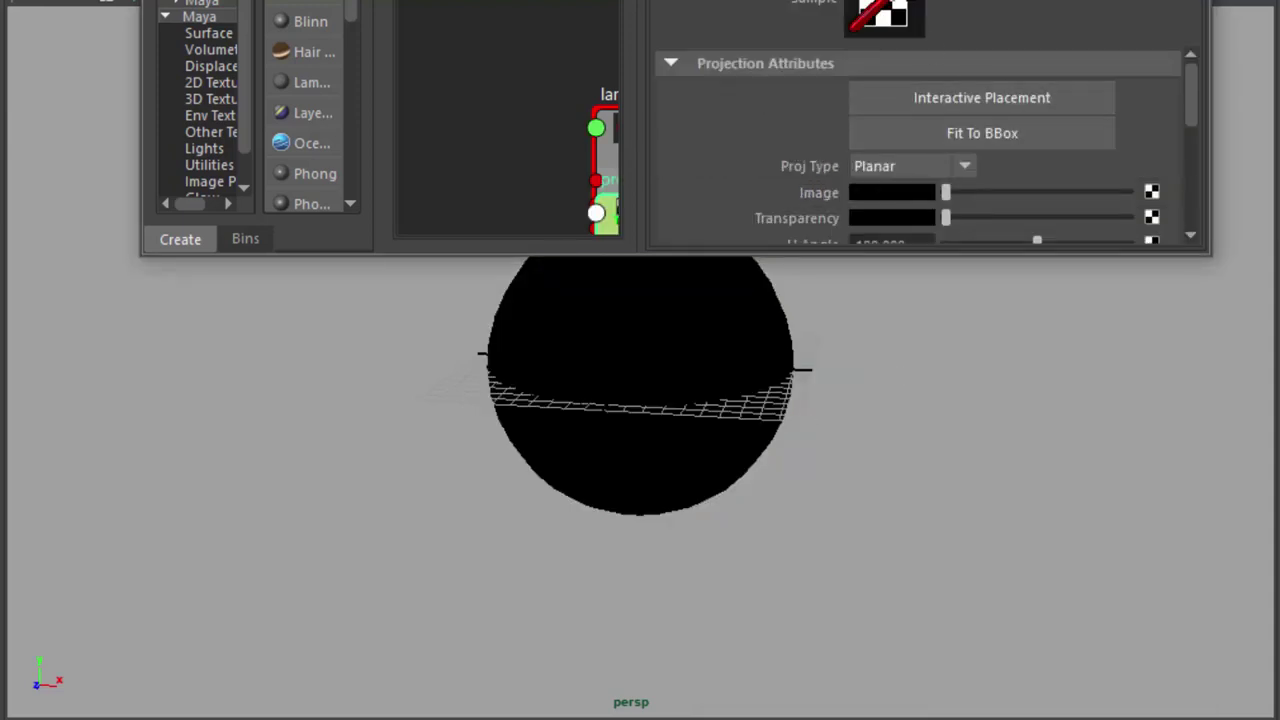
drag(600, 0, 1021, 0)
drag(1279, 300, 1214, 300)
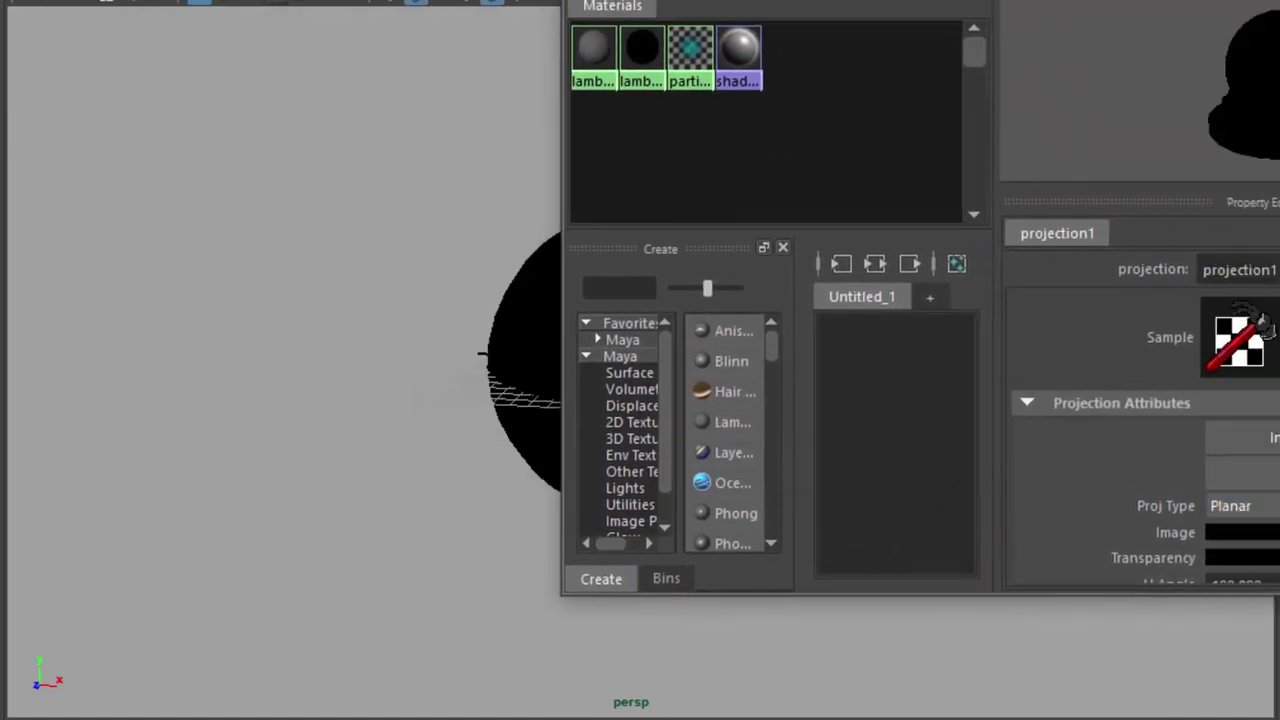
- Arrange the sphere and Hypershade side by side and open the projection1 node driving lambert2's color
drag(1081, 0, 1214, 17)
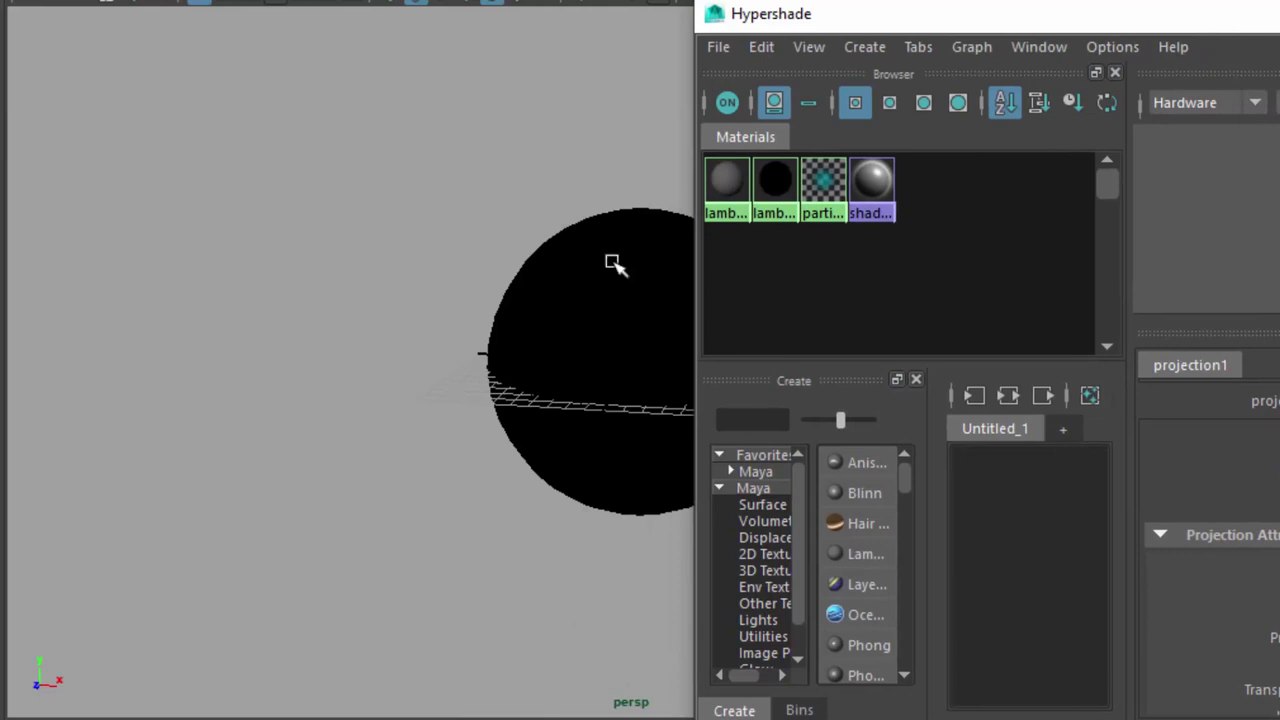
alt+drag(410, 483, 51, 457)
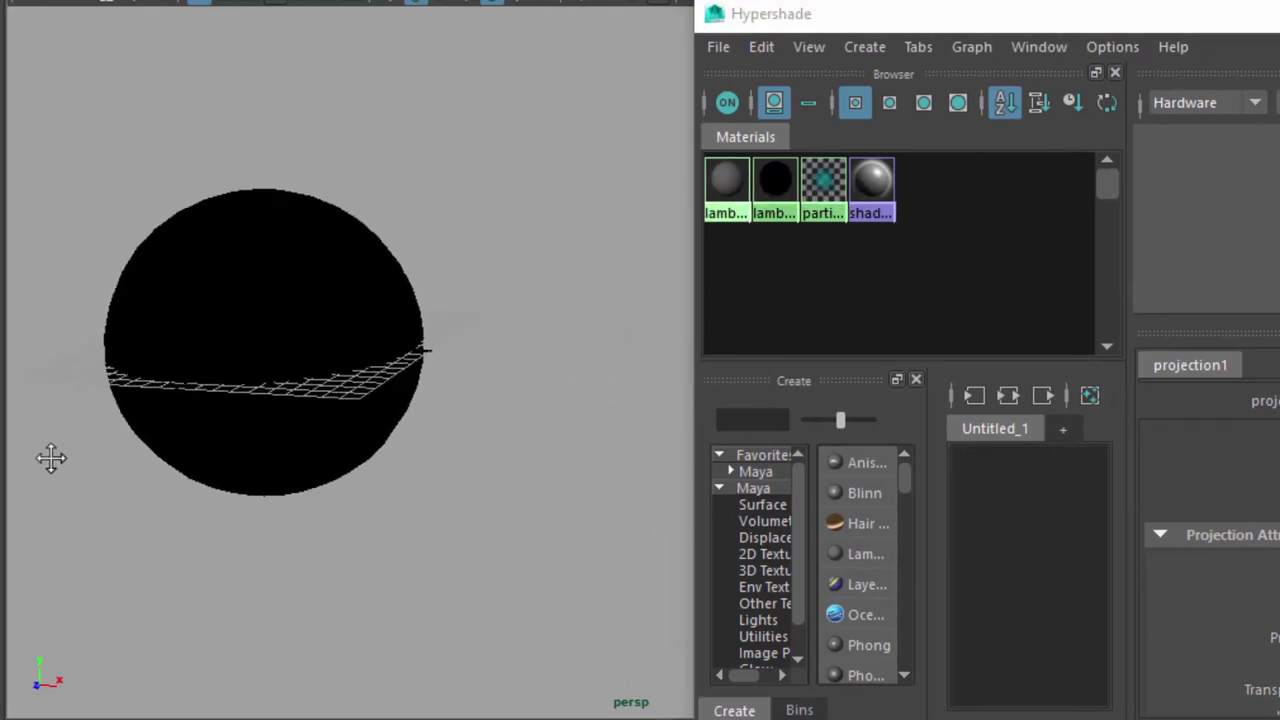
drag(855, 25, 553, 25)
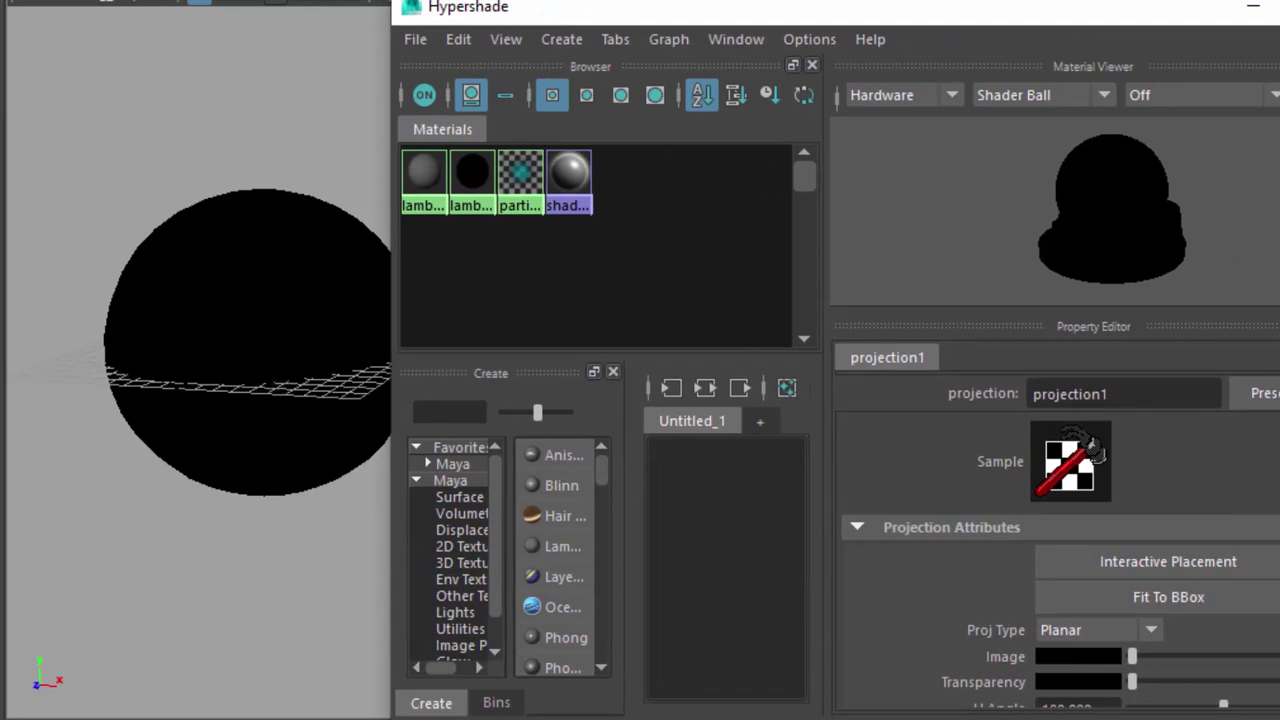
click(981, 718)
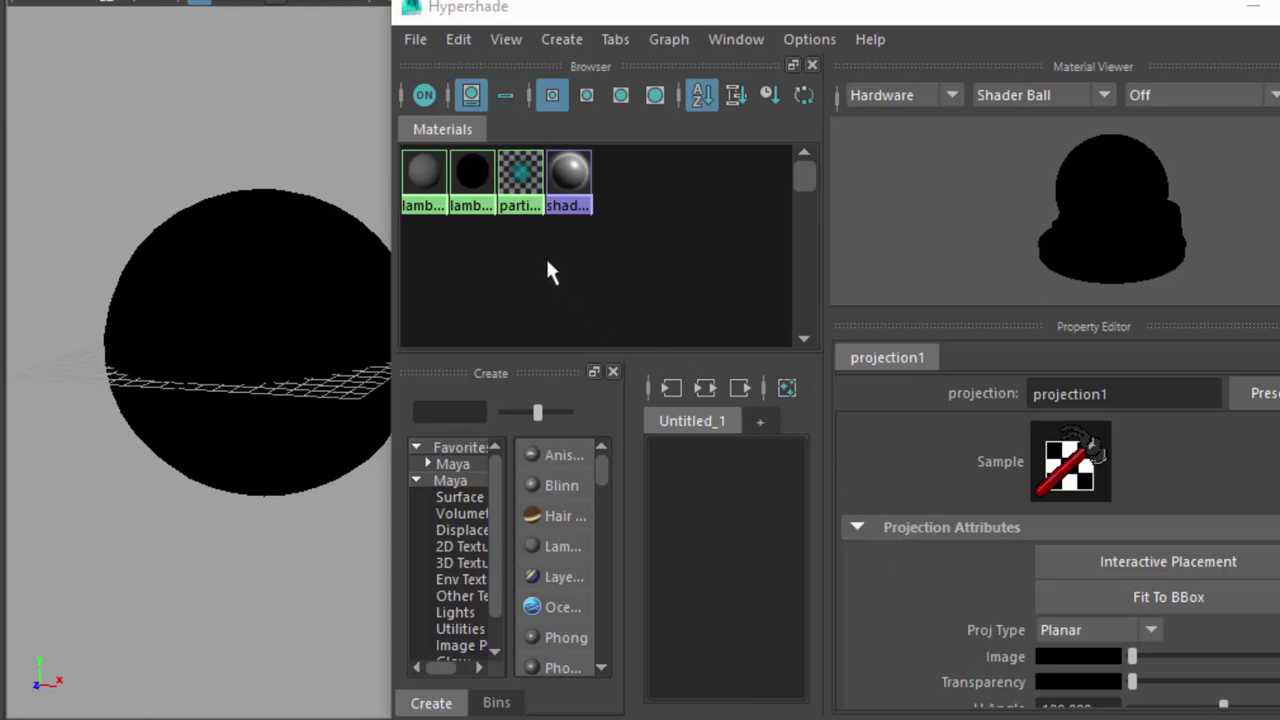
mouse_move(470, 175)
mouse_down()
mouse_move(218, 100)
mouse_move(251, 100)
mouse_move(366, 160)
mouse_move(467, 177)
mouse_up()
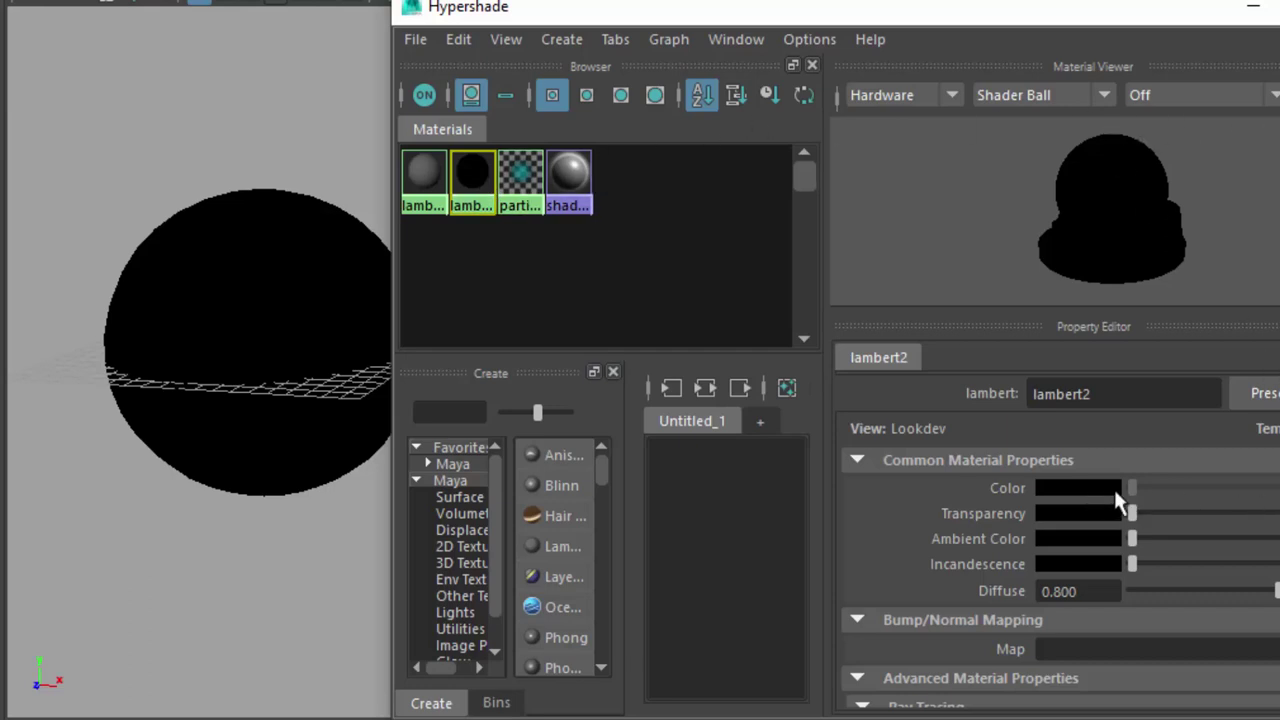
drag(1047, 13, 908, 20)
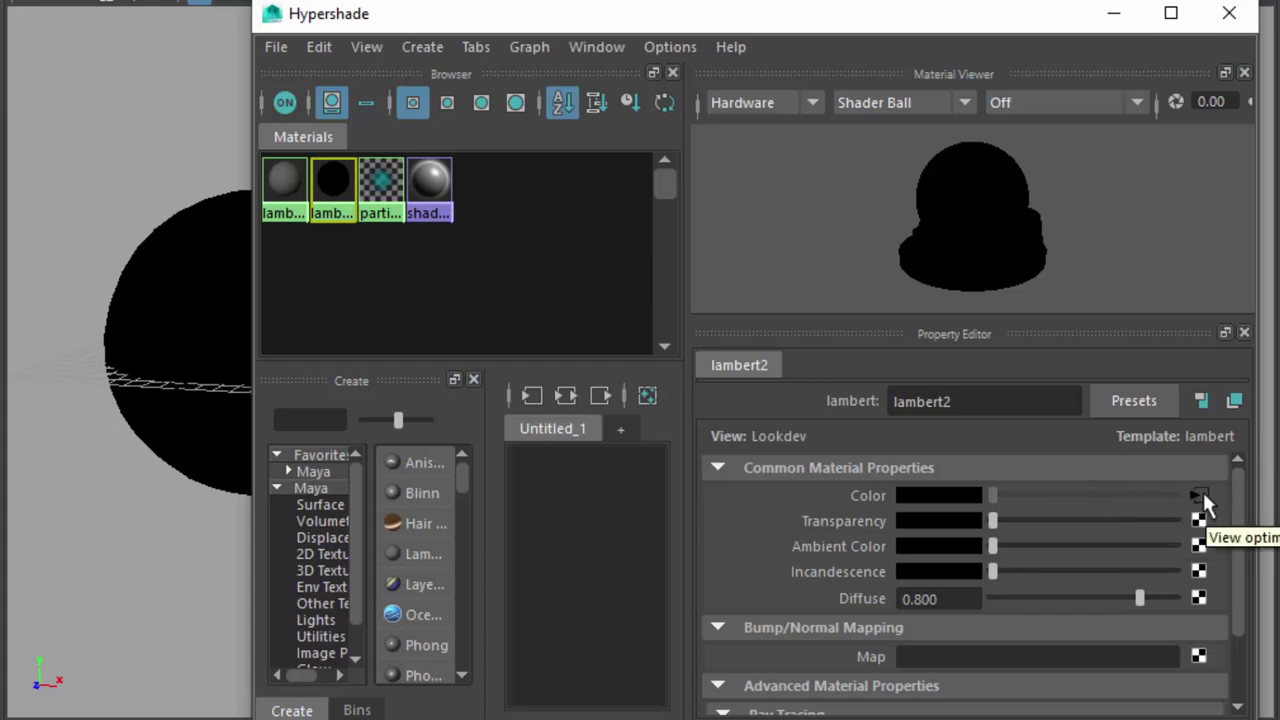
click(122, 103)
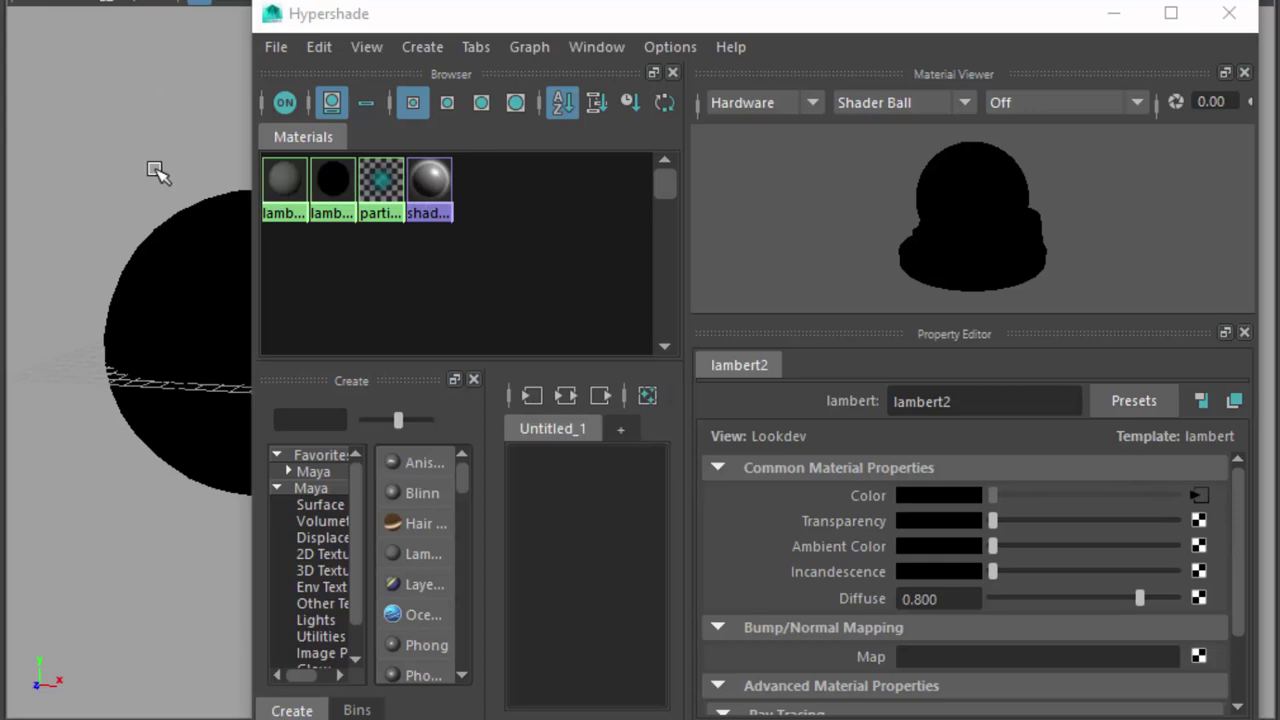
click(339, 177)
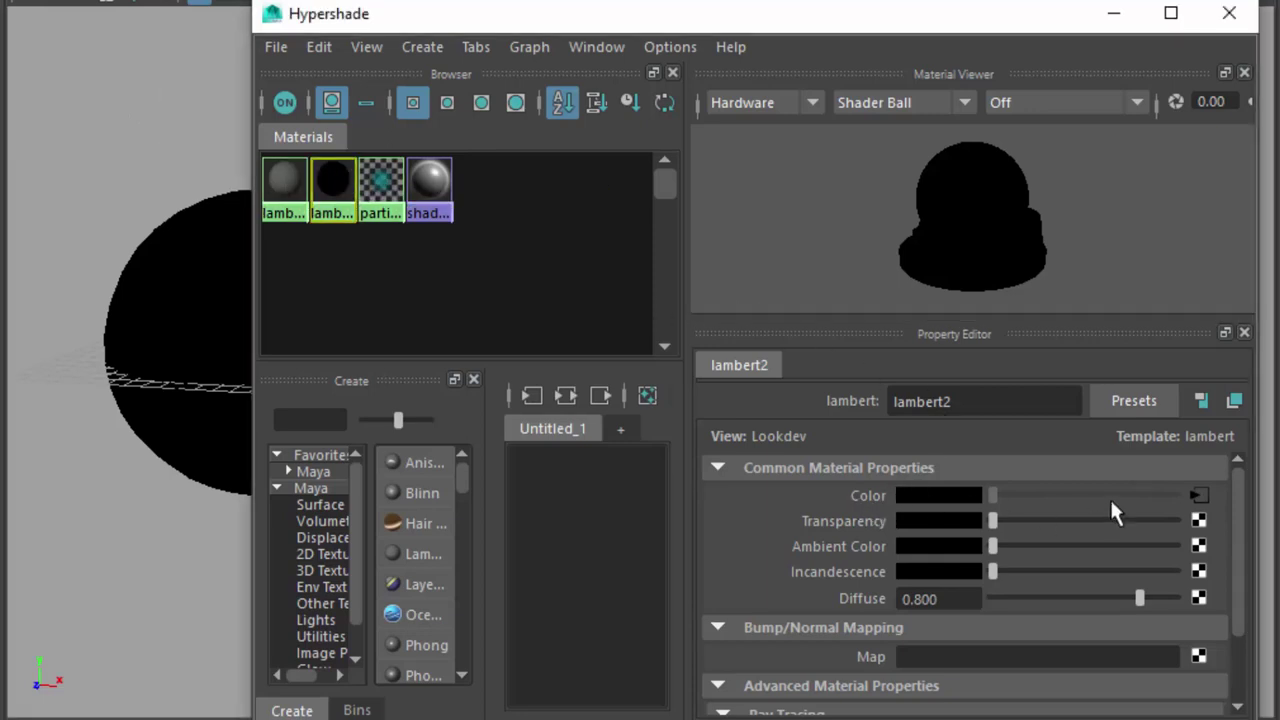
click(1196, 495)
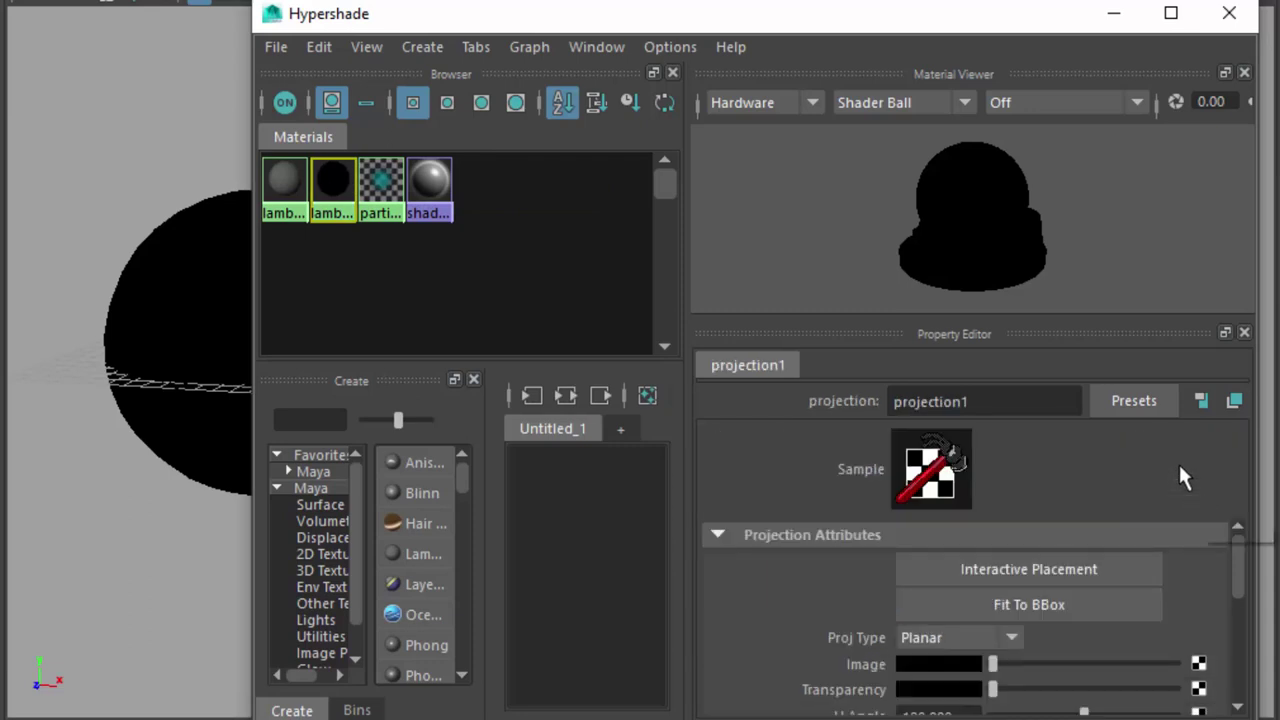
- Assign the default grey Lambert to the sphere and reassign the black lambert2 material to it
drag(975, 23, 1069, 0)
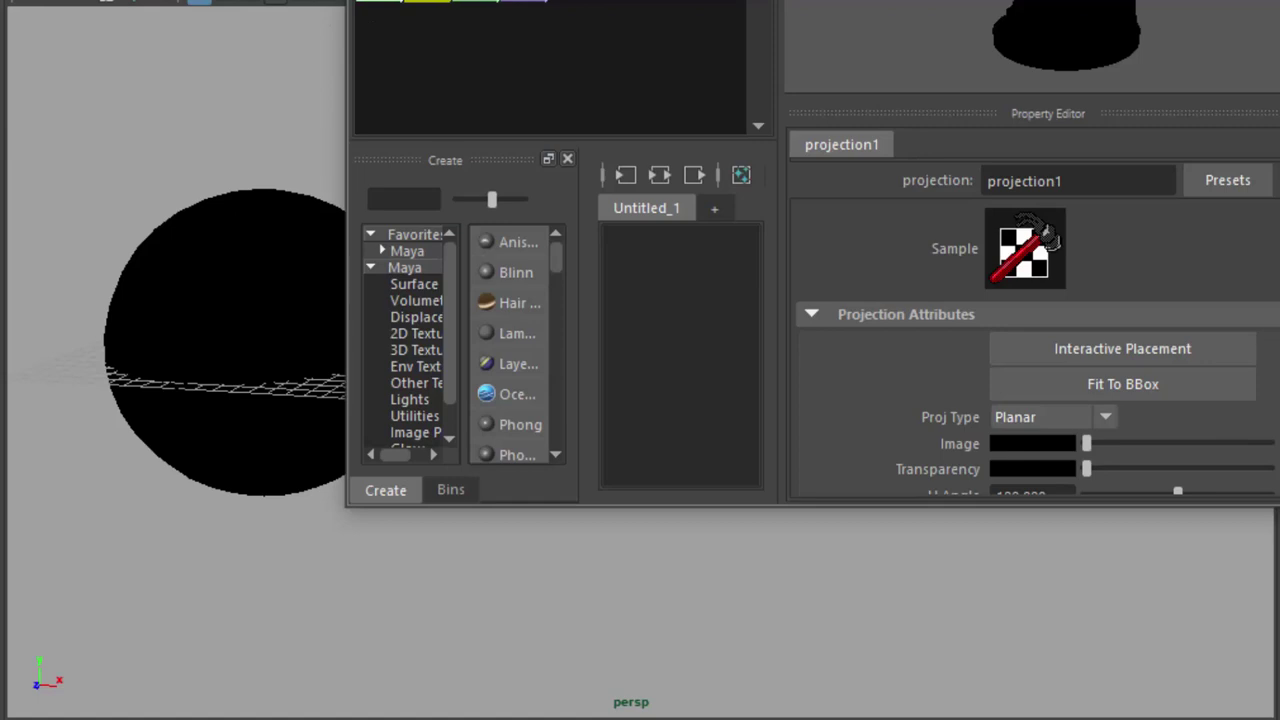
middle_drag(382, 1, 244, 219)
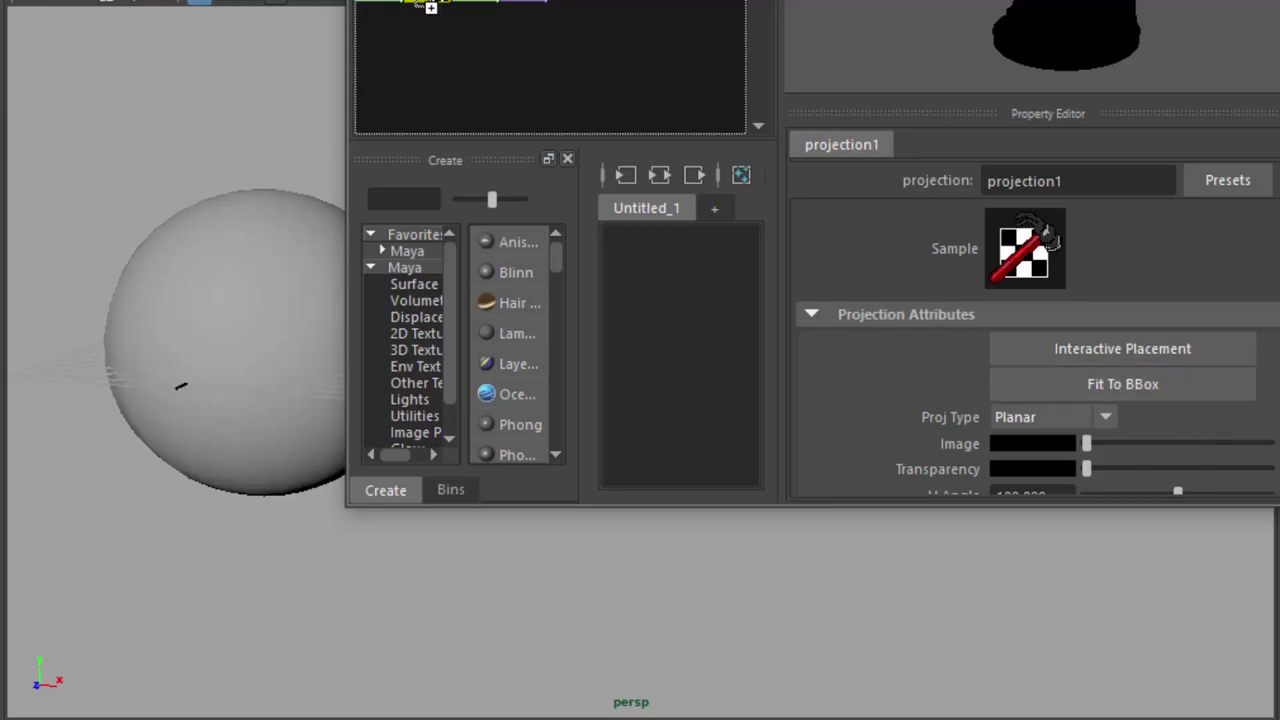
middle_drag(430, 7, 266, 240)
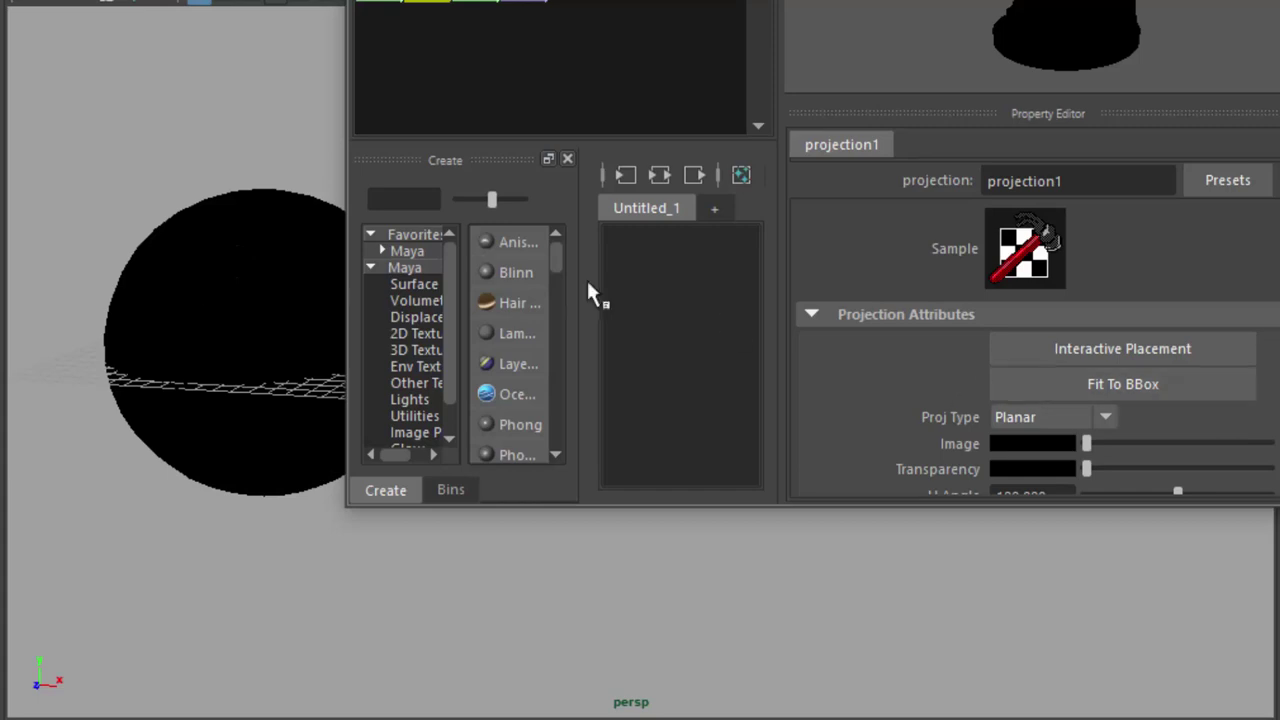
- Apply Fit To BBox to the planar projection and create the placement node it requires
click(1060, 383)
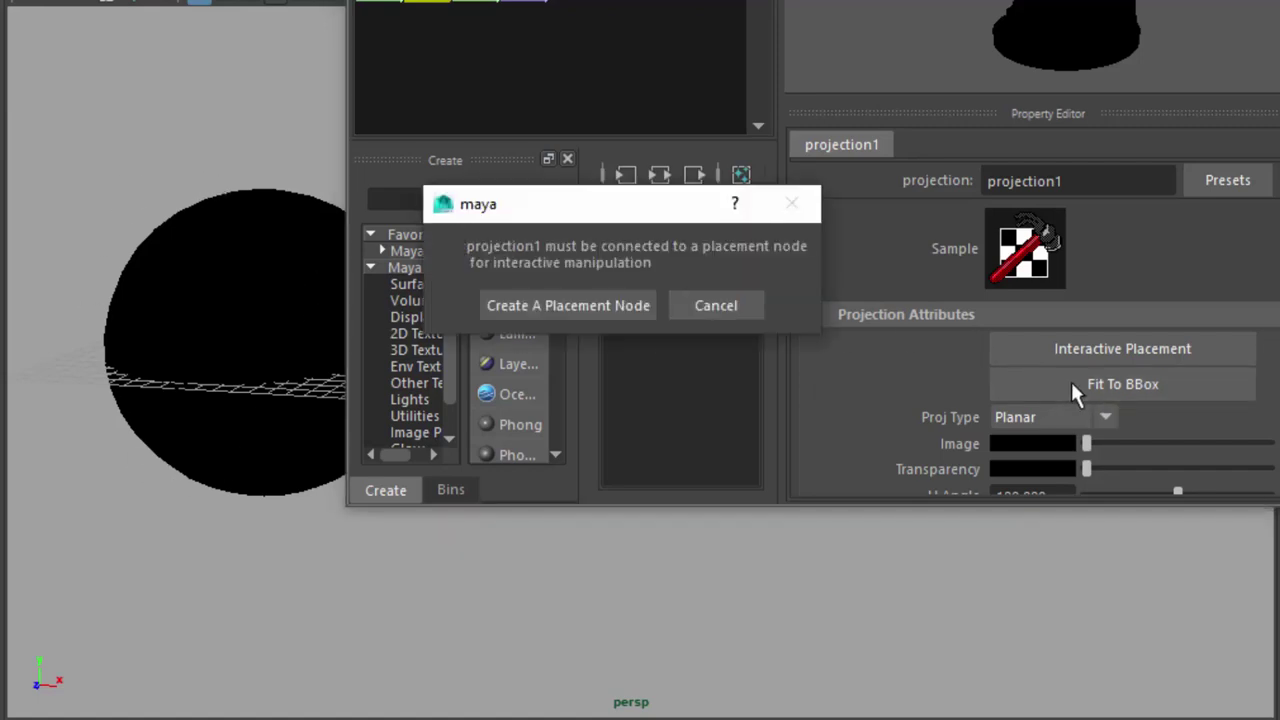
click(609, 305)
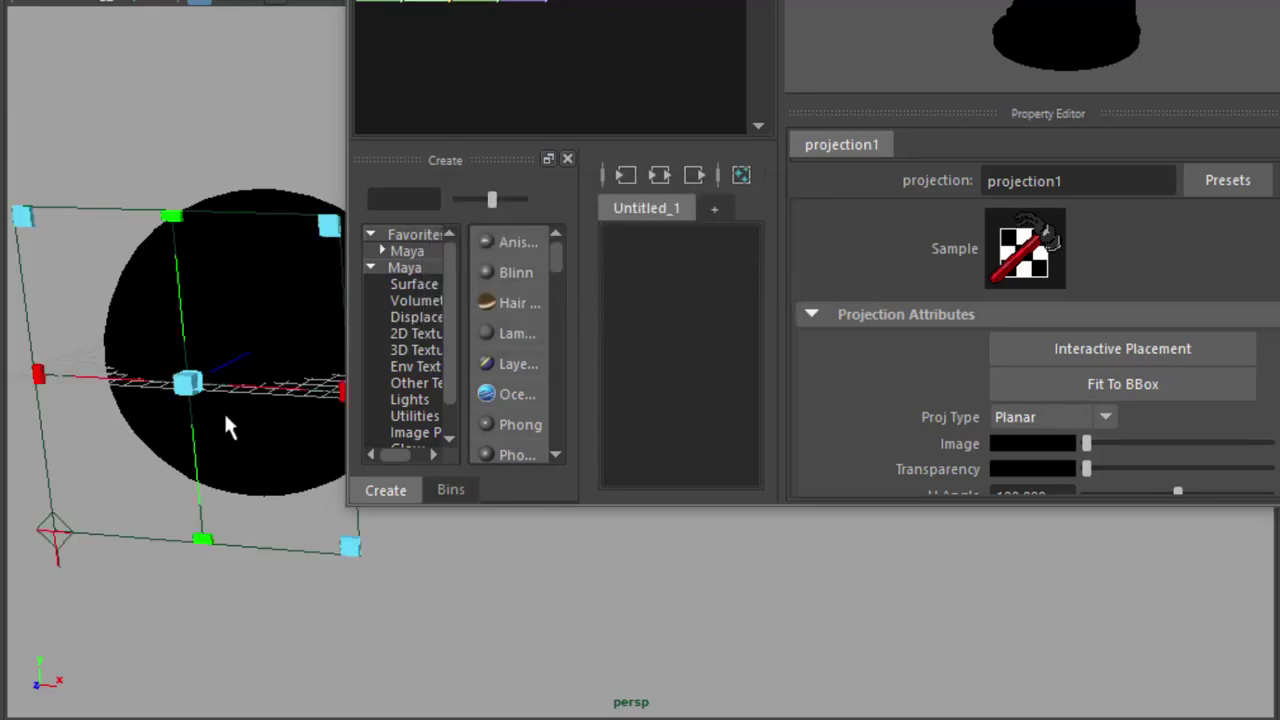
drag(440, 0, 1020, 0)
alt+drag(591, 470, 486, 486)
alt+middle_drag(486, 486, 745, 540)
alt+drag(745, 540, 848, 528)
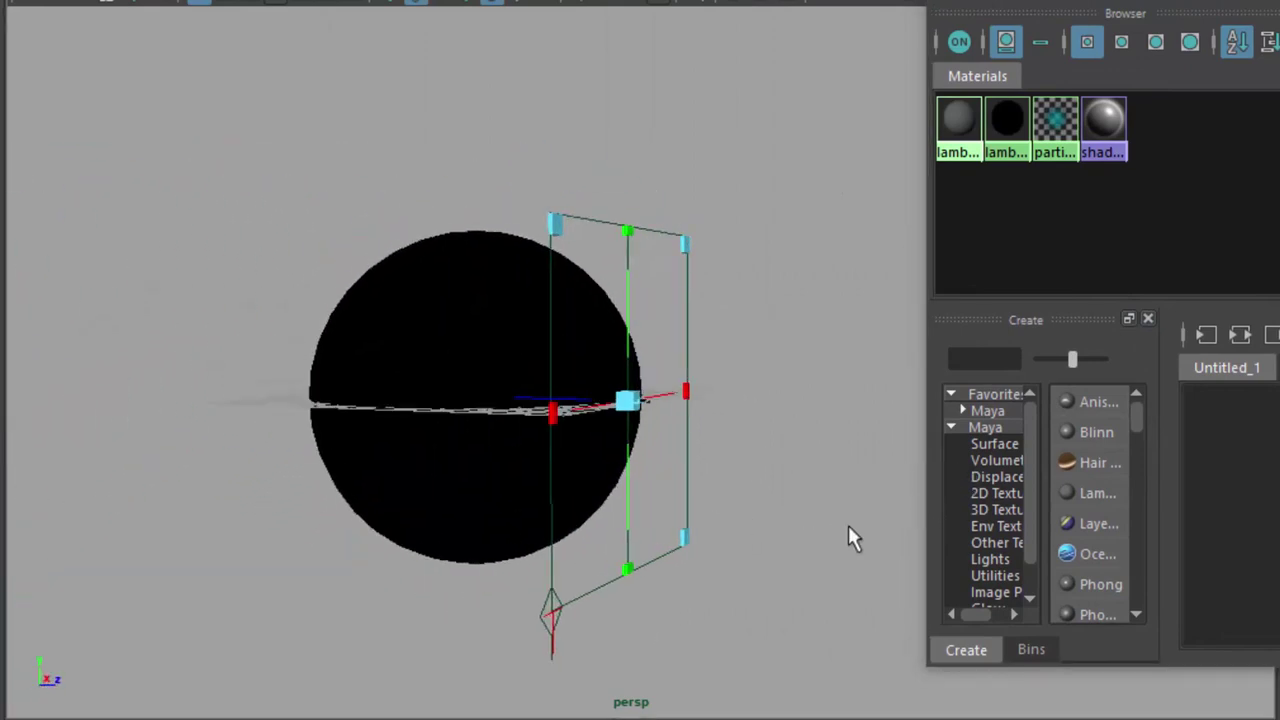
alt+middle_drag(836, 515, 846, 446)
alt+drag(846, 446, 802, 455)
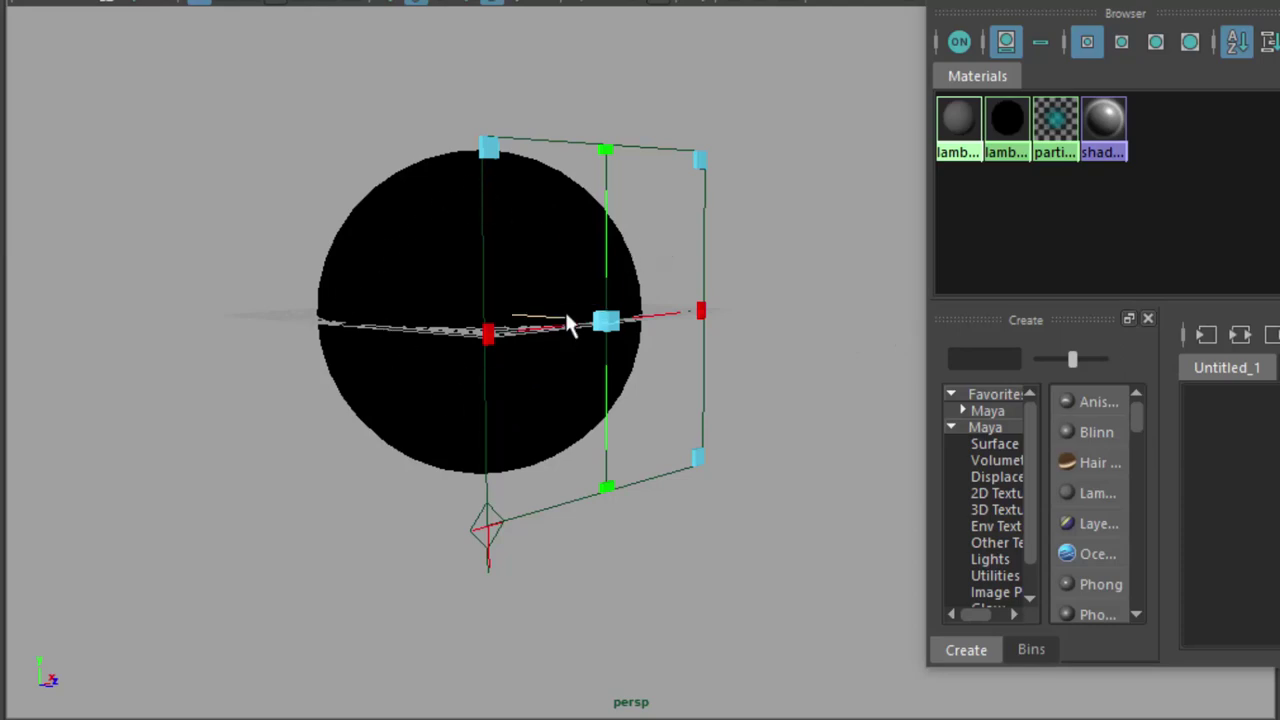
- Examine the sphere's UV layout in the UV Editor, framing the full UV shell, and close the editor
click(397, 173)
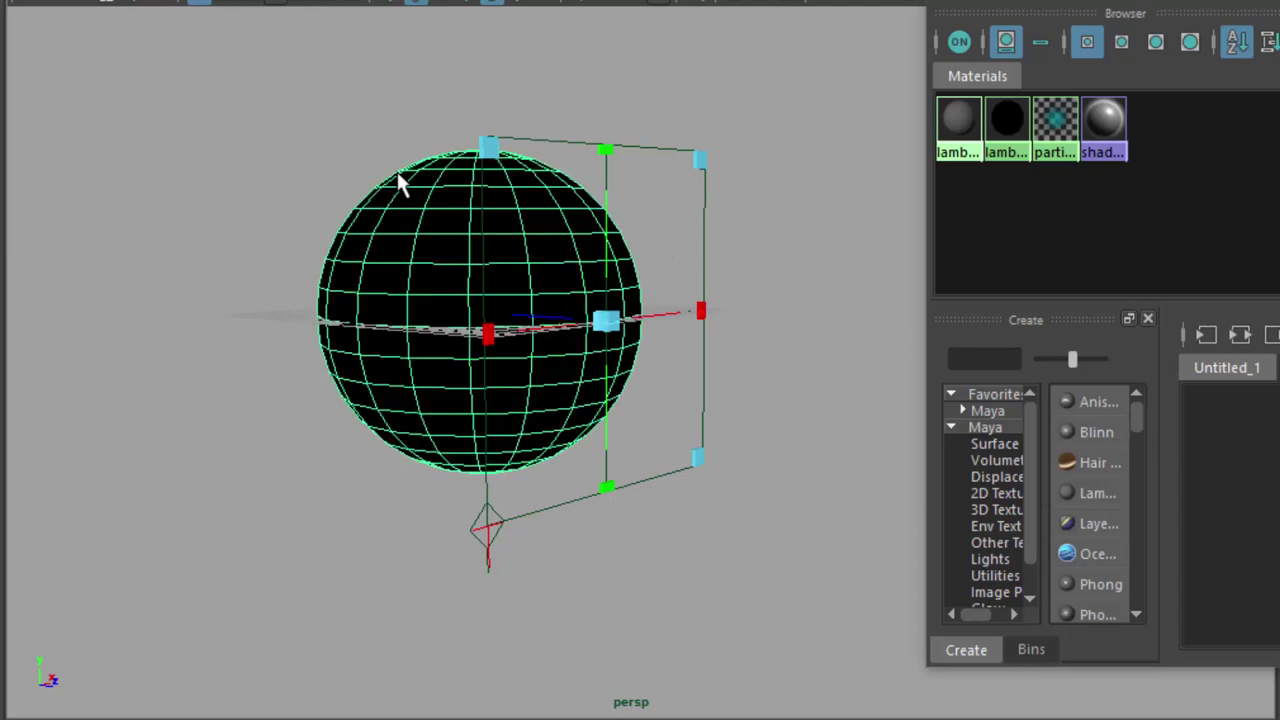
click(322, 0)
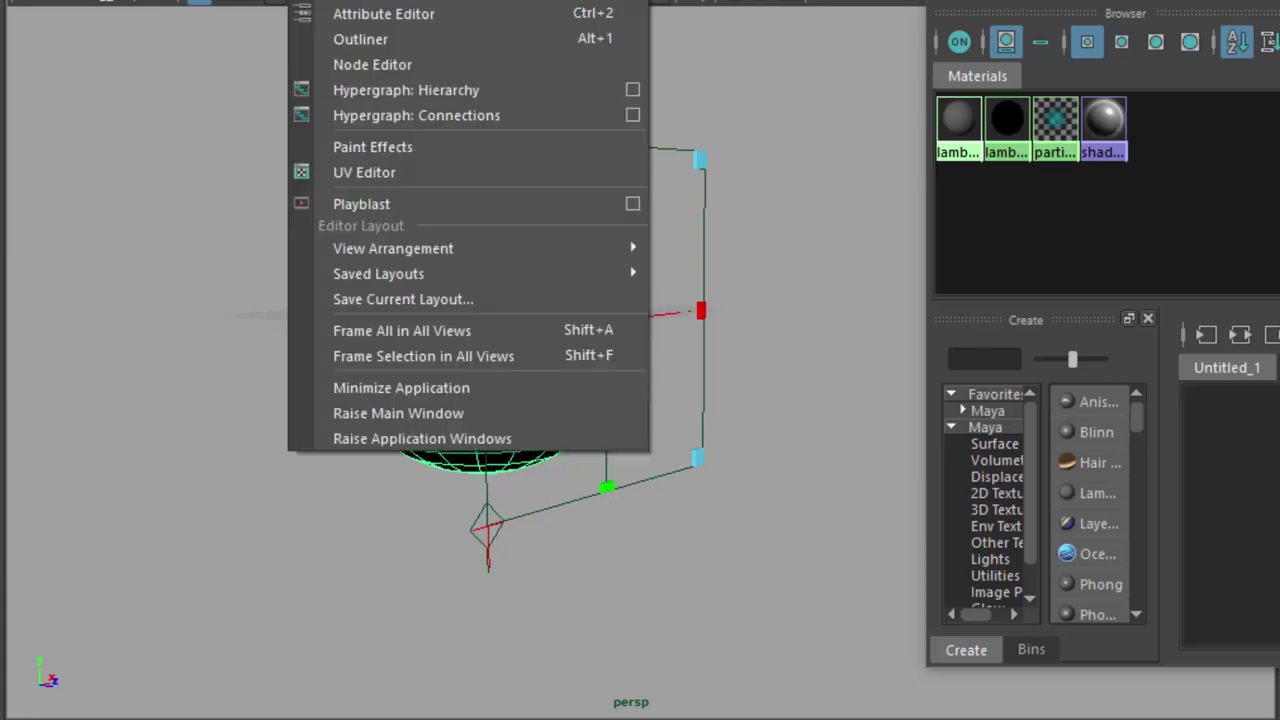
click(397, 173)
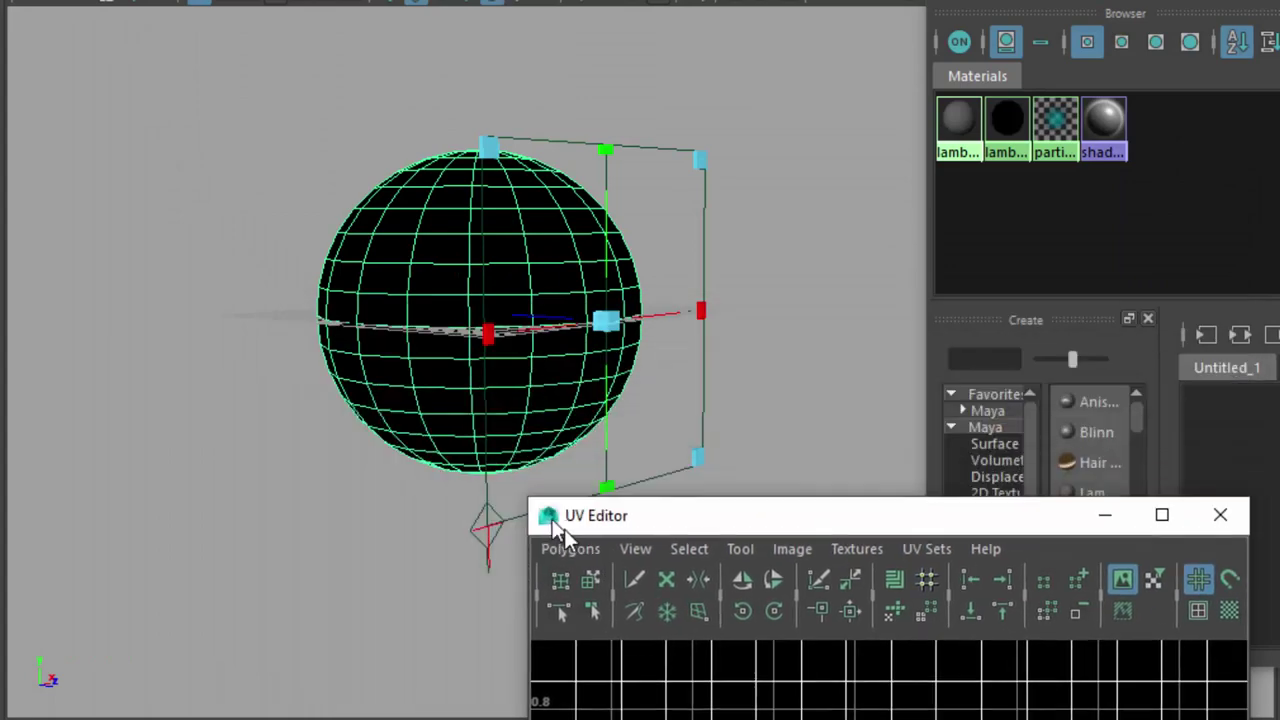
drag(780, 510, 413, 17)
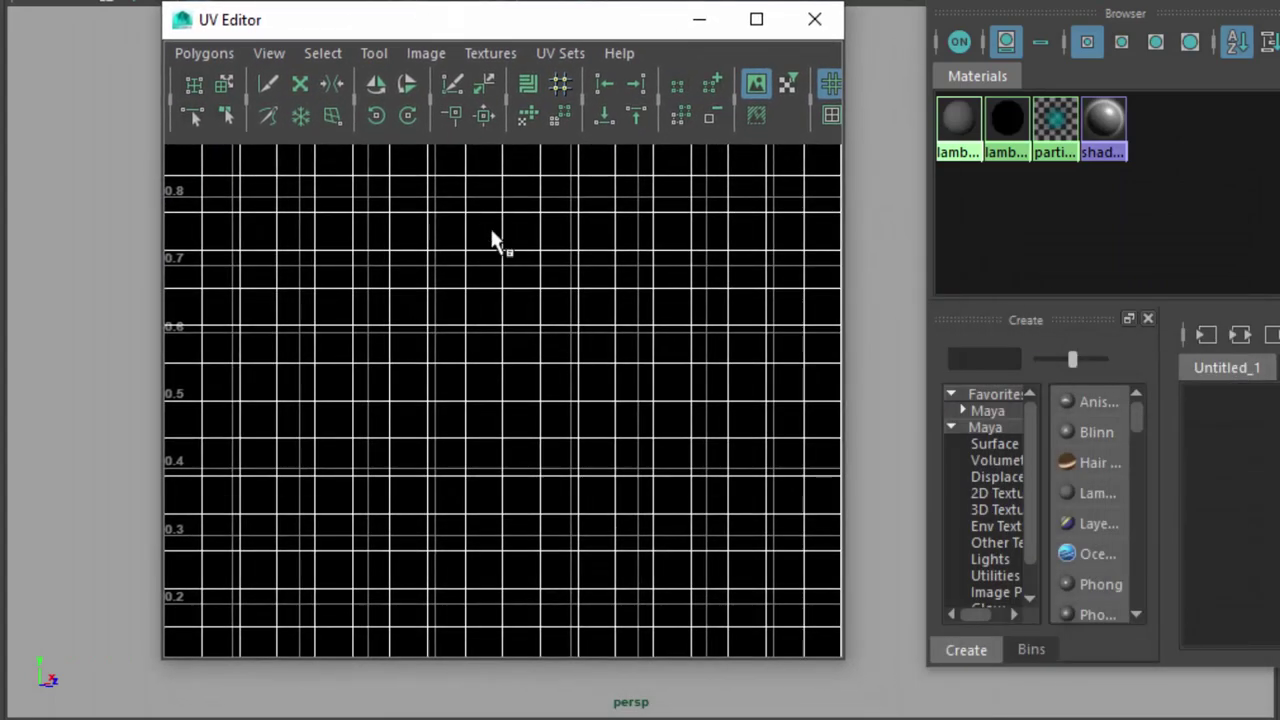
key(f)
scroll(491, 231, up, 2)
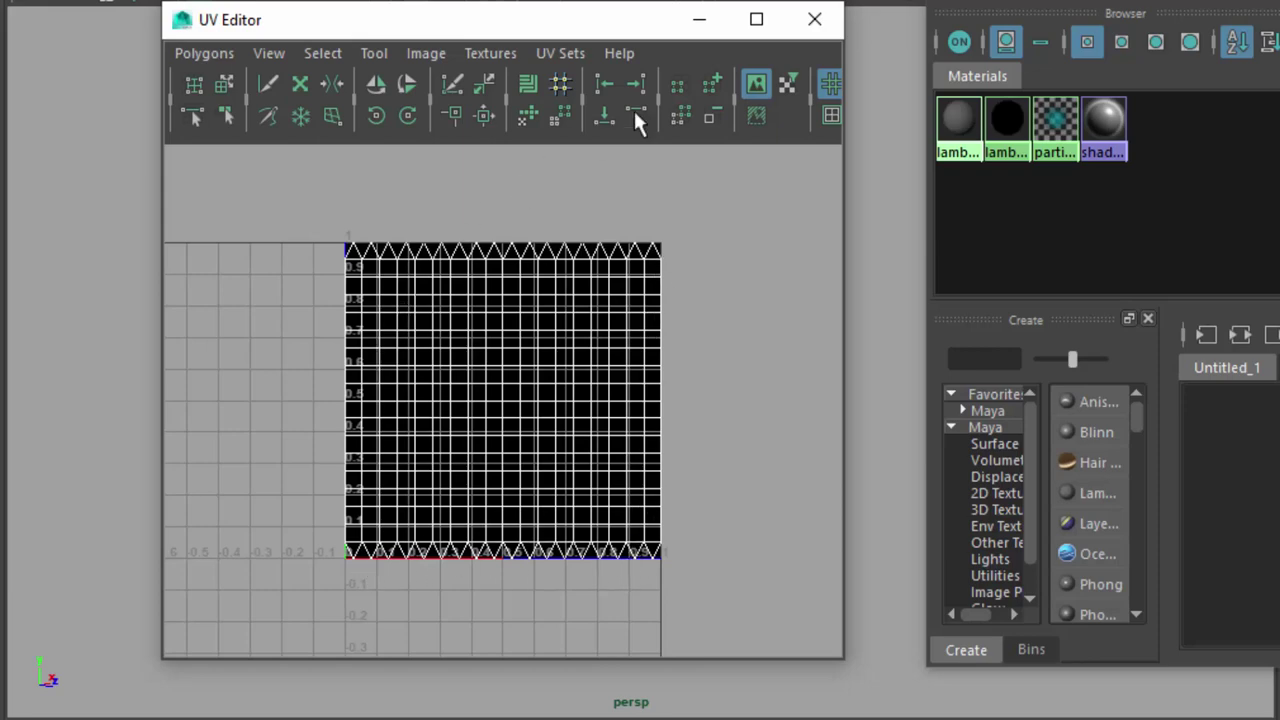
drag(629, 26, 1238, 31)
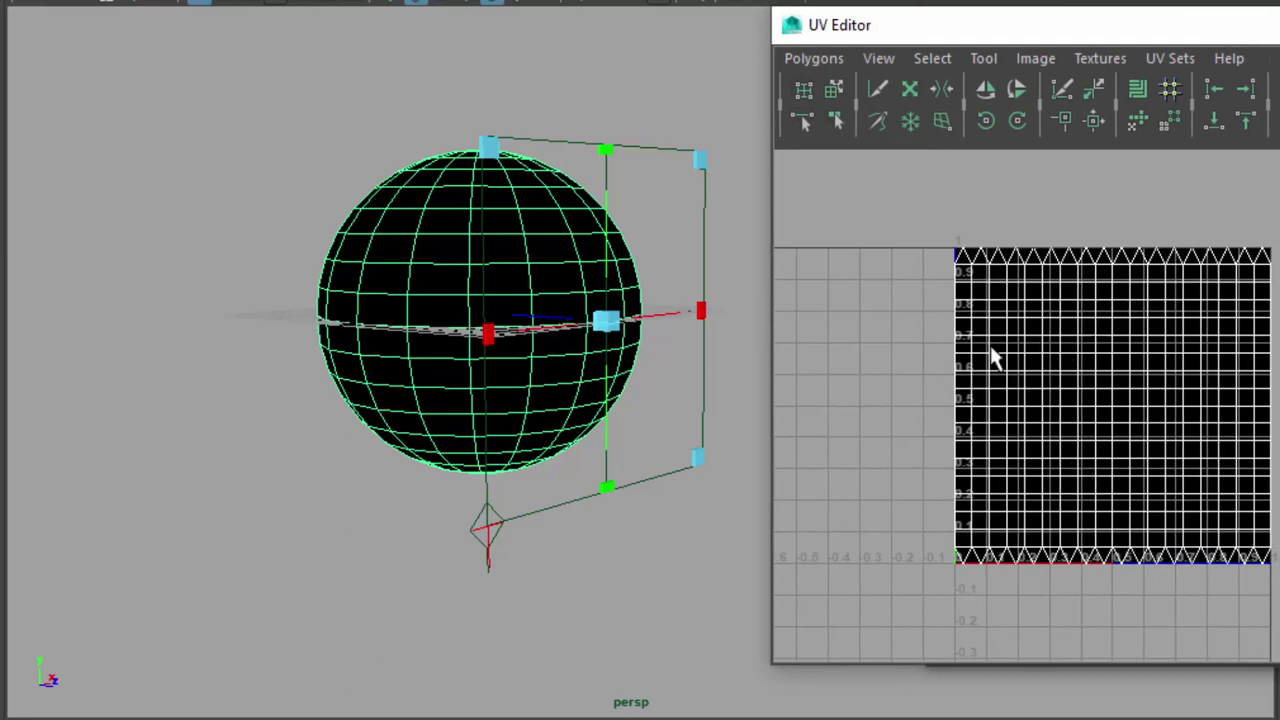
click(1279, 25)
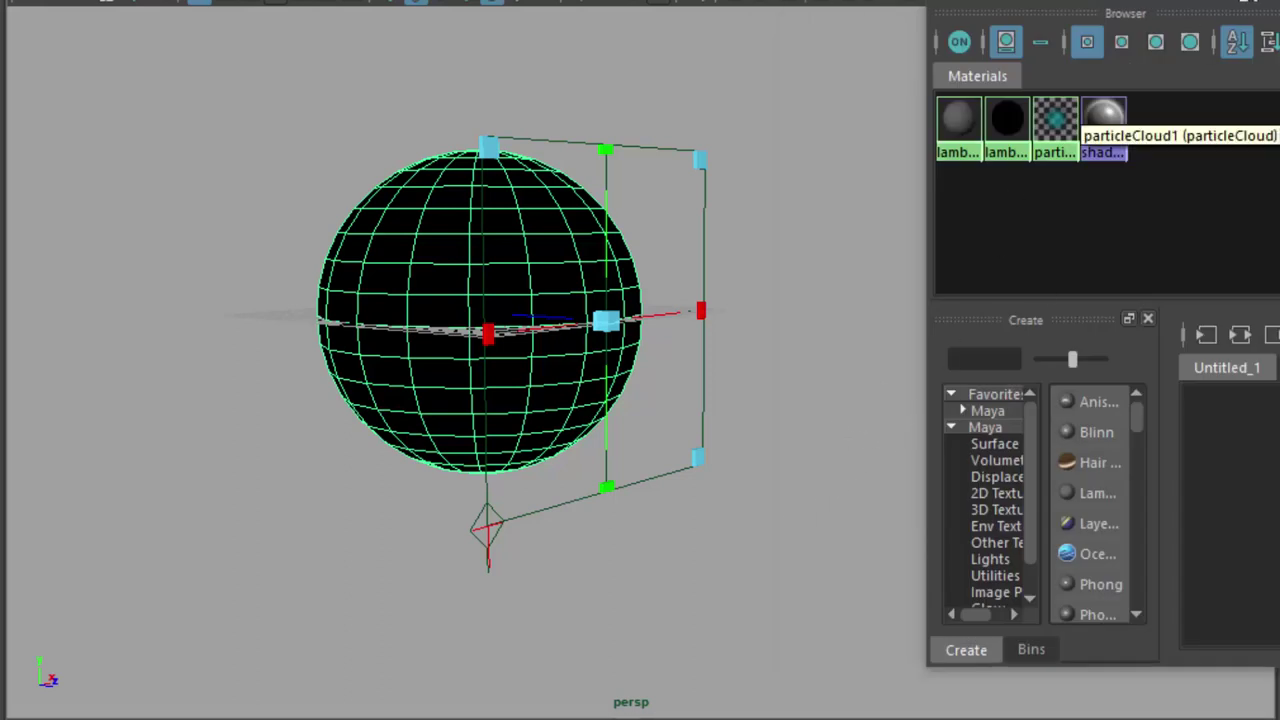
- Reopen the projection1 node from lambert2's color and apply Fit To BBox again
drag(1095, 1, 514, 15)
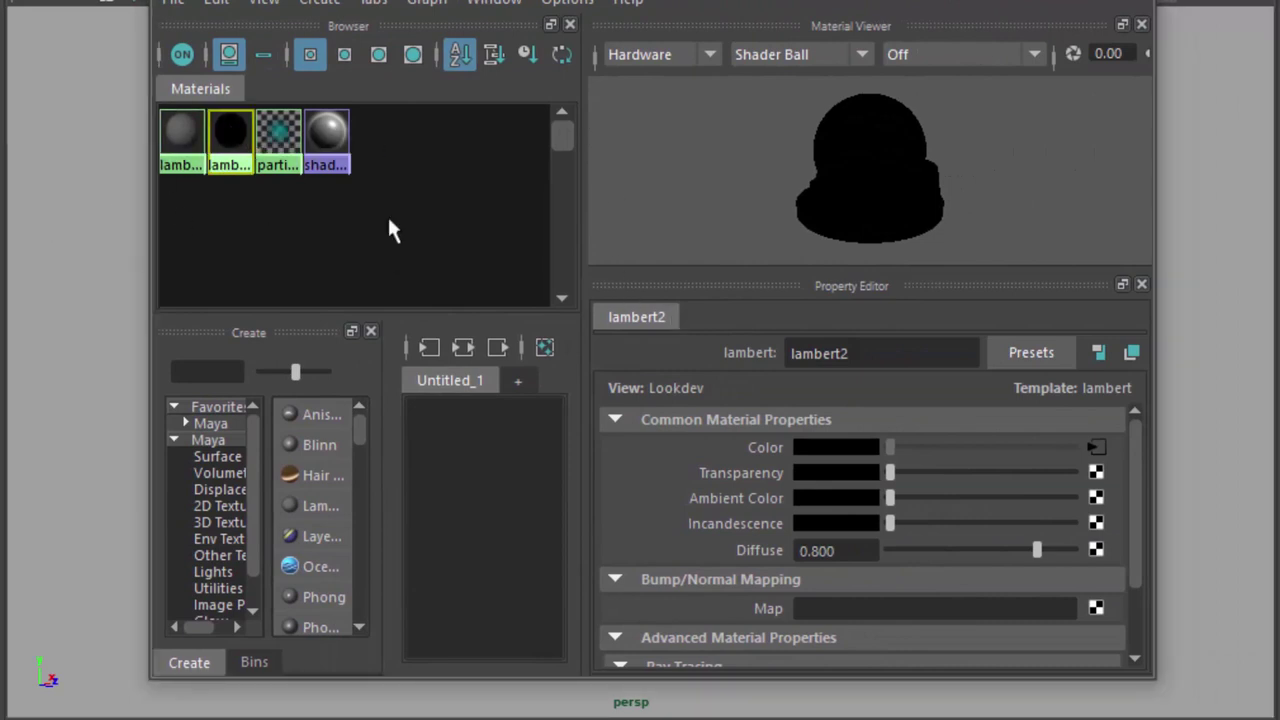
click(1096, 447)
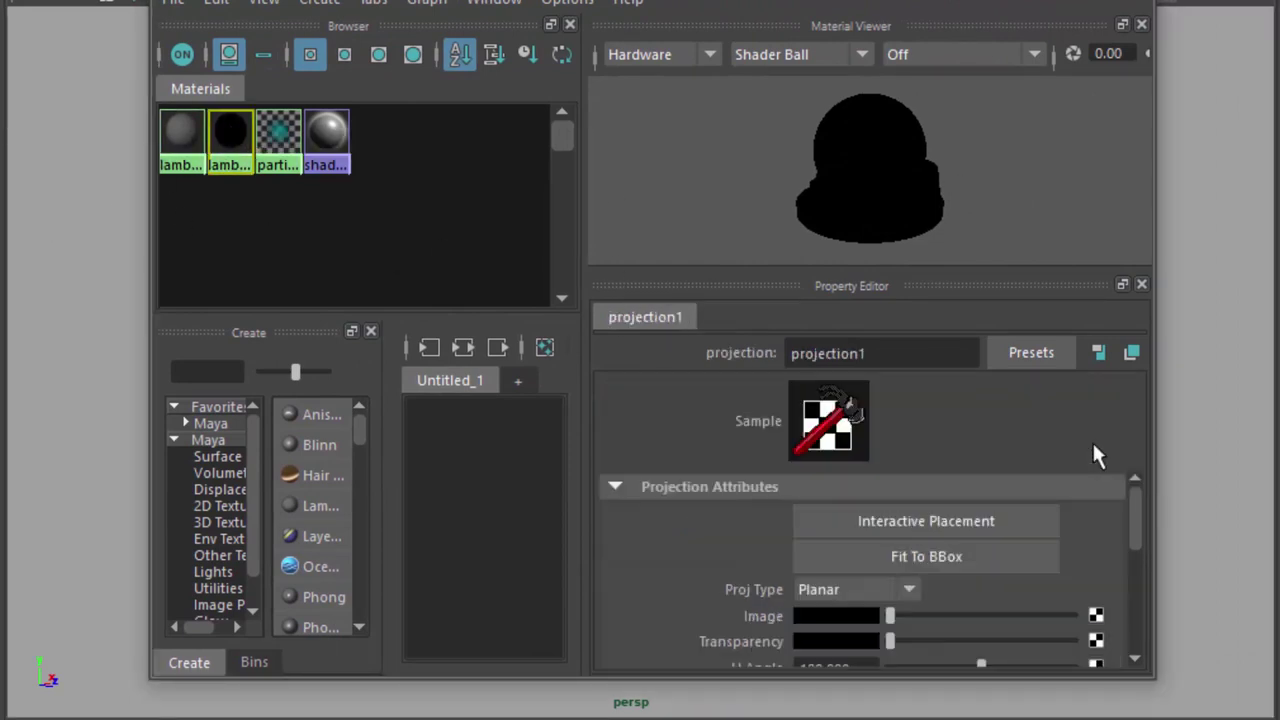
click(926, 557)
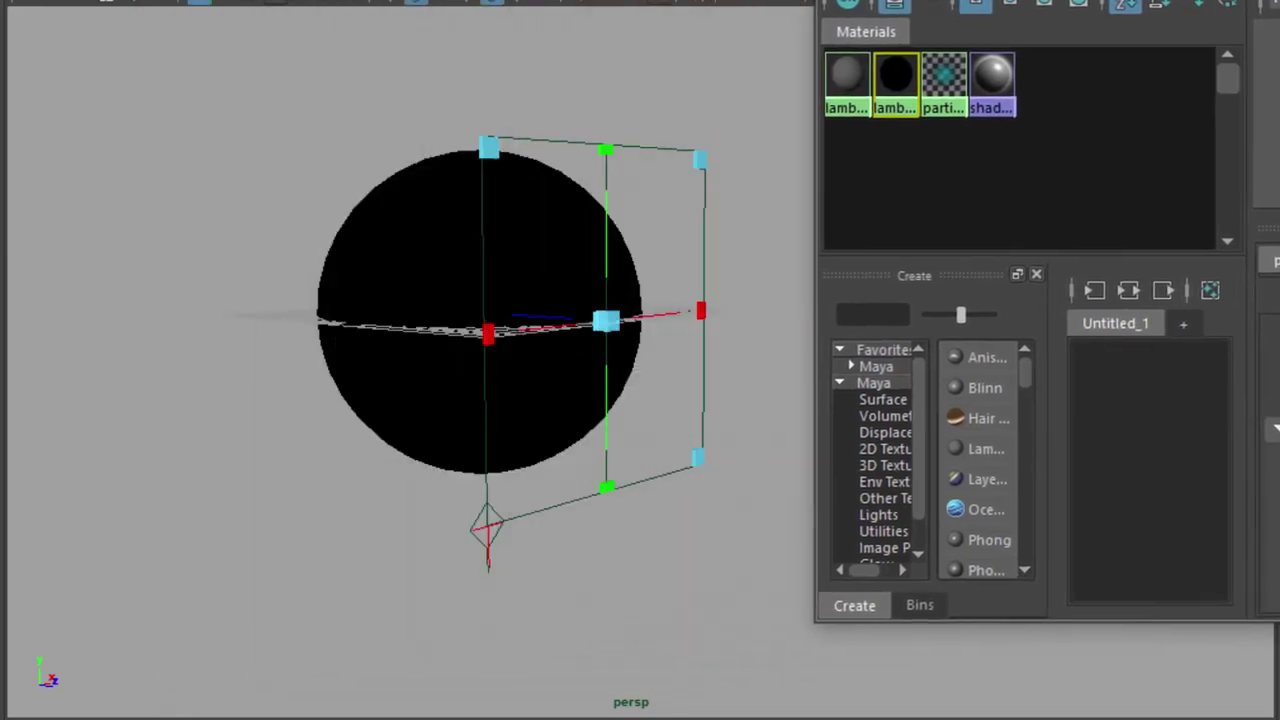
drag(1279, 0, 1152, 2)
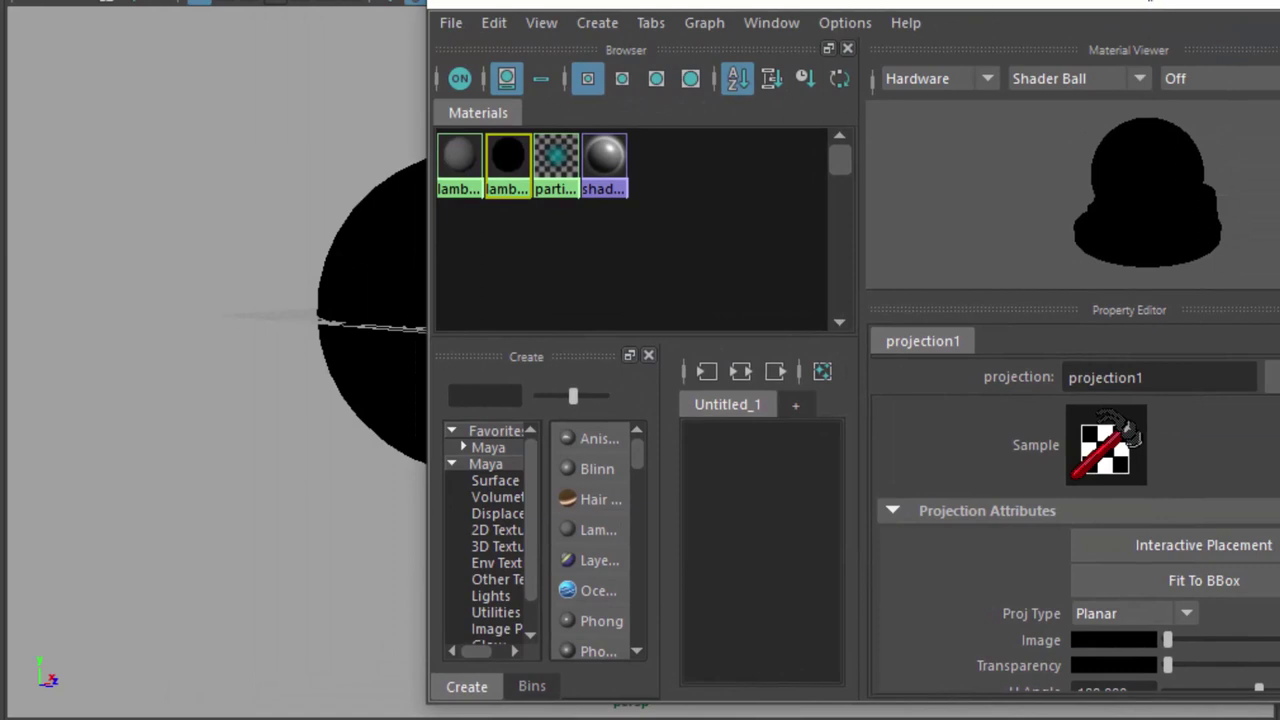
- Open the Outliner and select the place3dTexture1 node, keeping its placement plane visible around the sphere
click(315, 2)
click(386, 46)
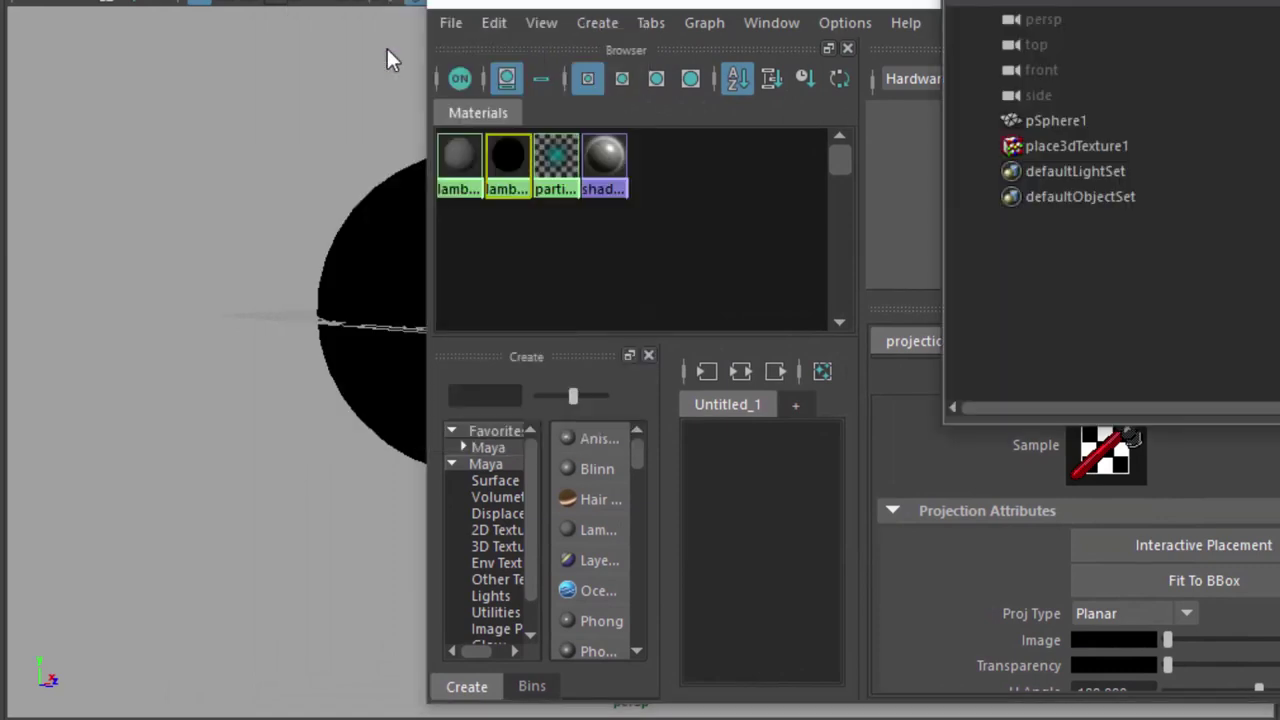
drag(1136, 2, 234, 73)
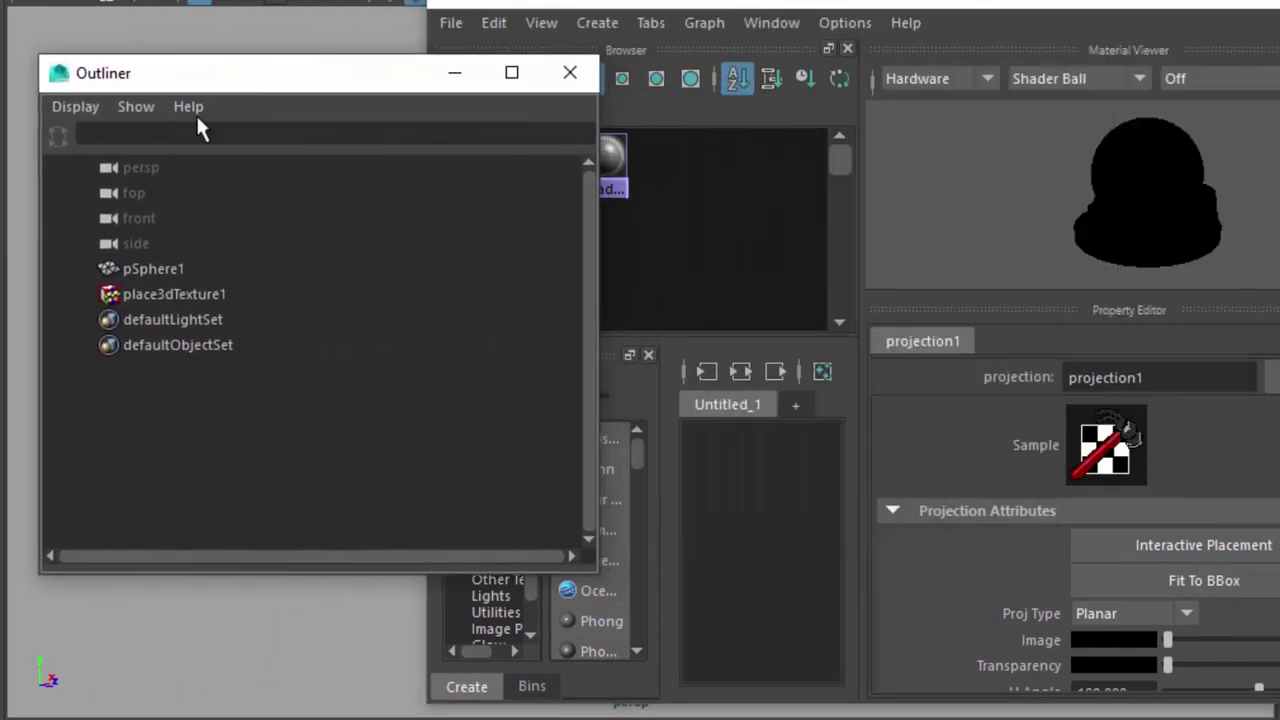
click(173, 293)
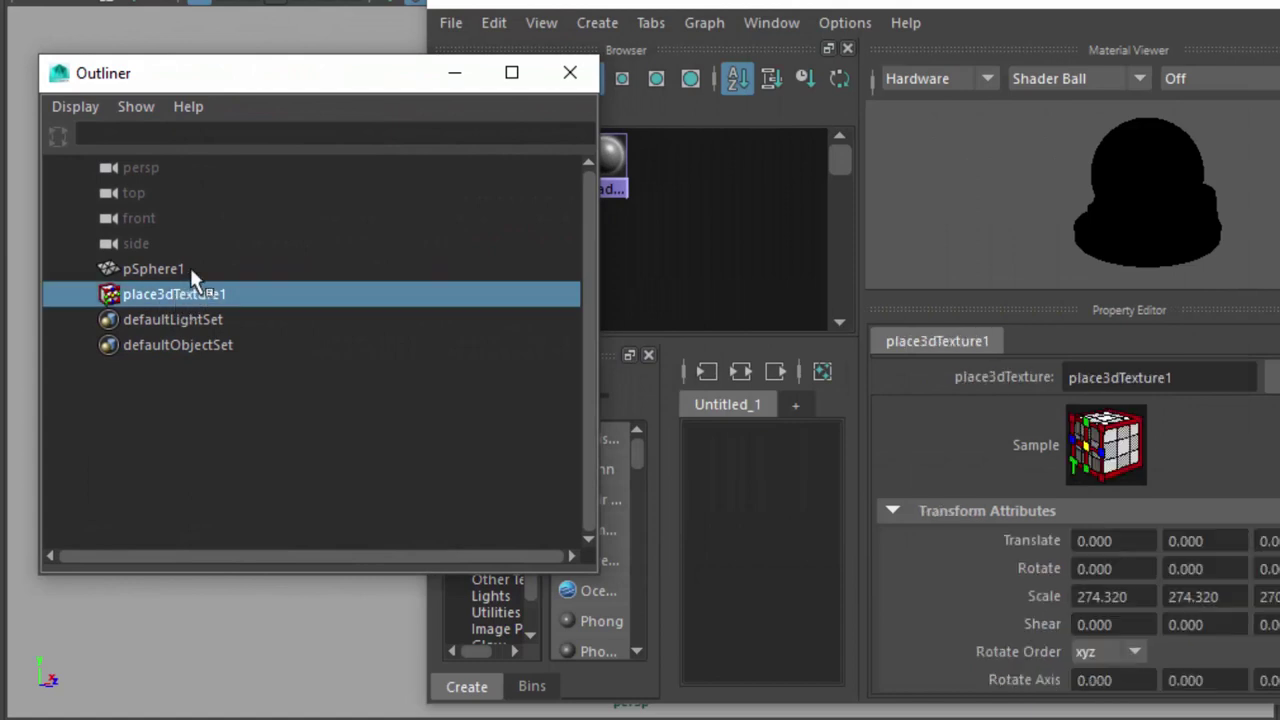
drag(376, 78, 417, 580)
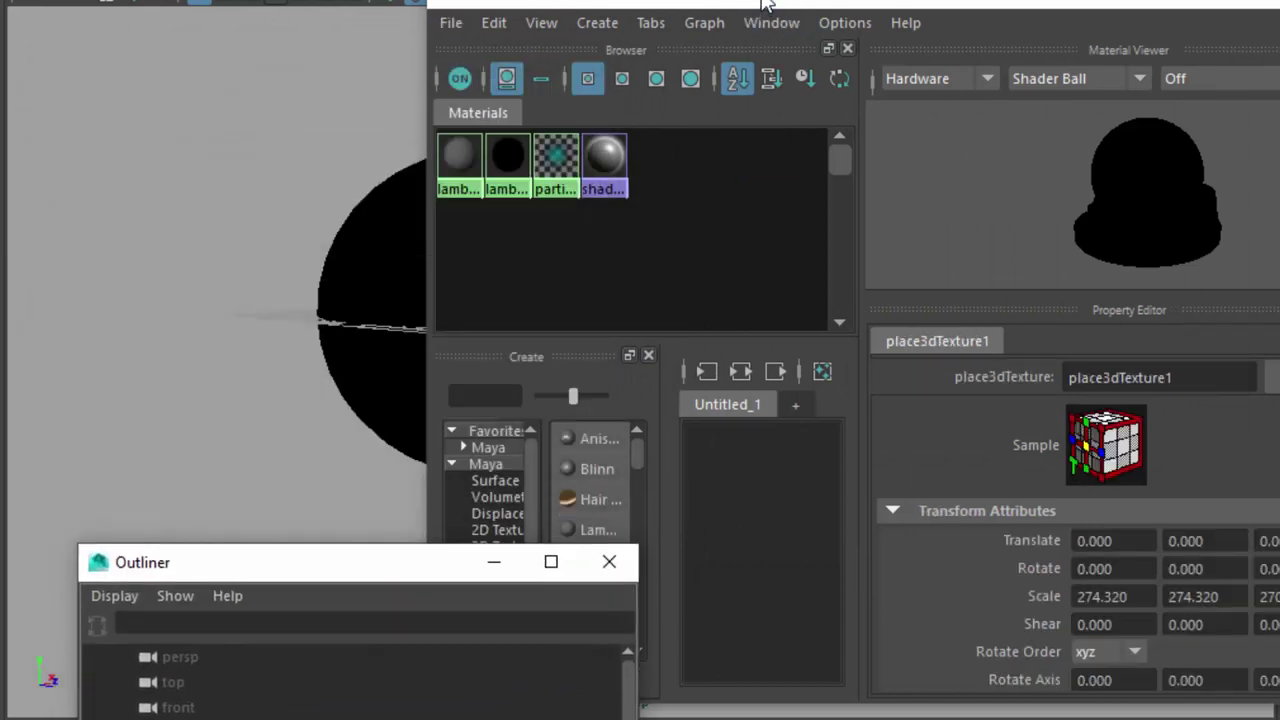
drag(760, 2, 1109, 8)
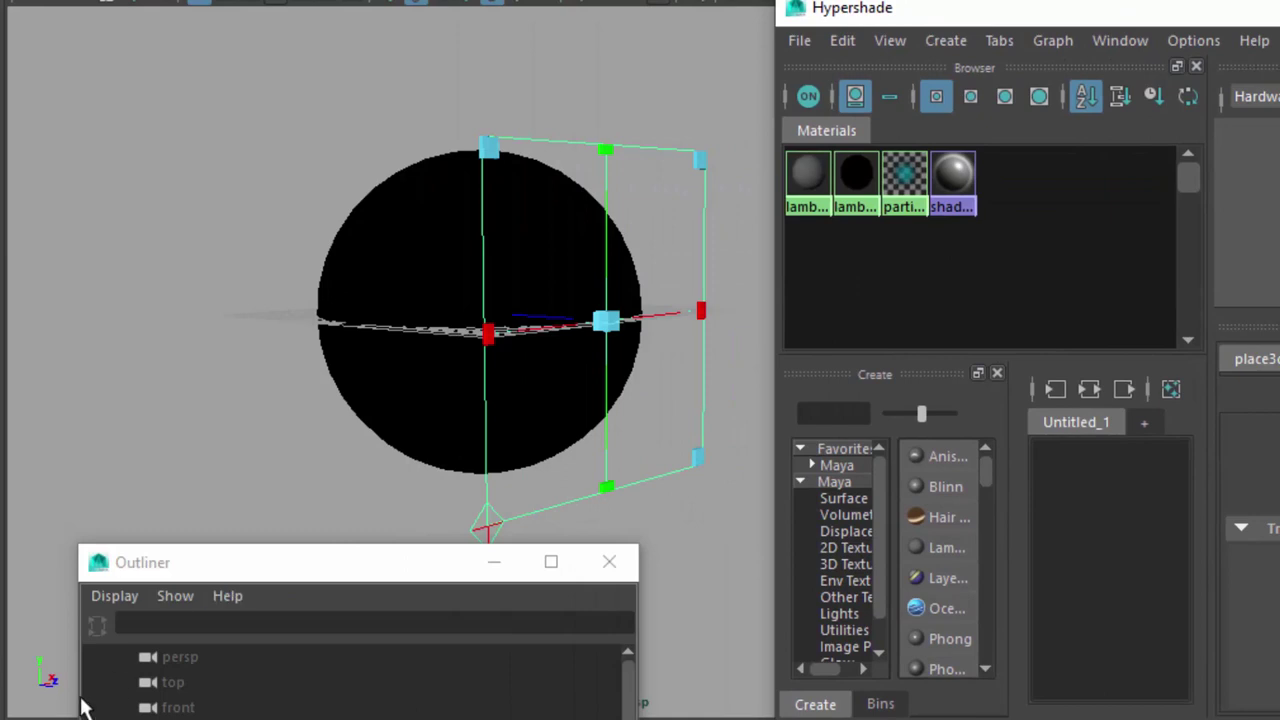
- Select the sphere and open the projection1 node connected to its lambert2 color
click(386, 277)
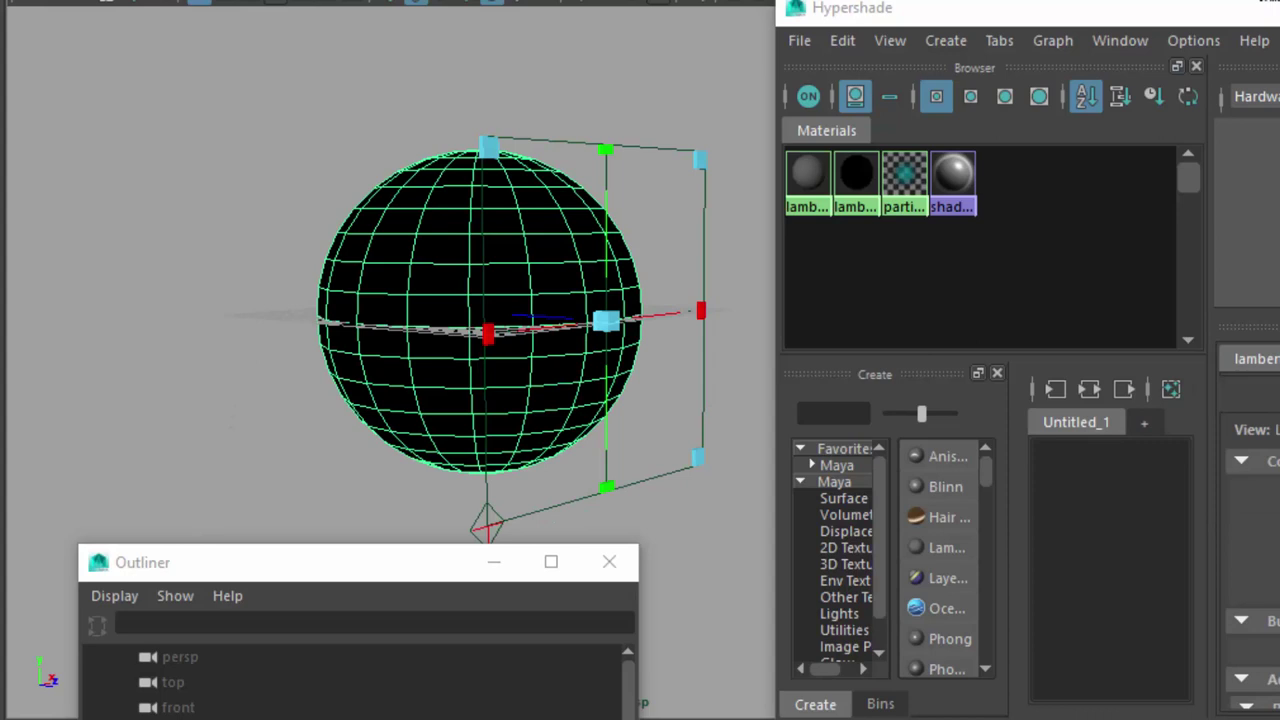
drag(1264, 4, 634, 0)
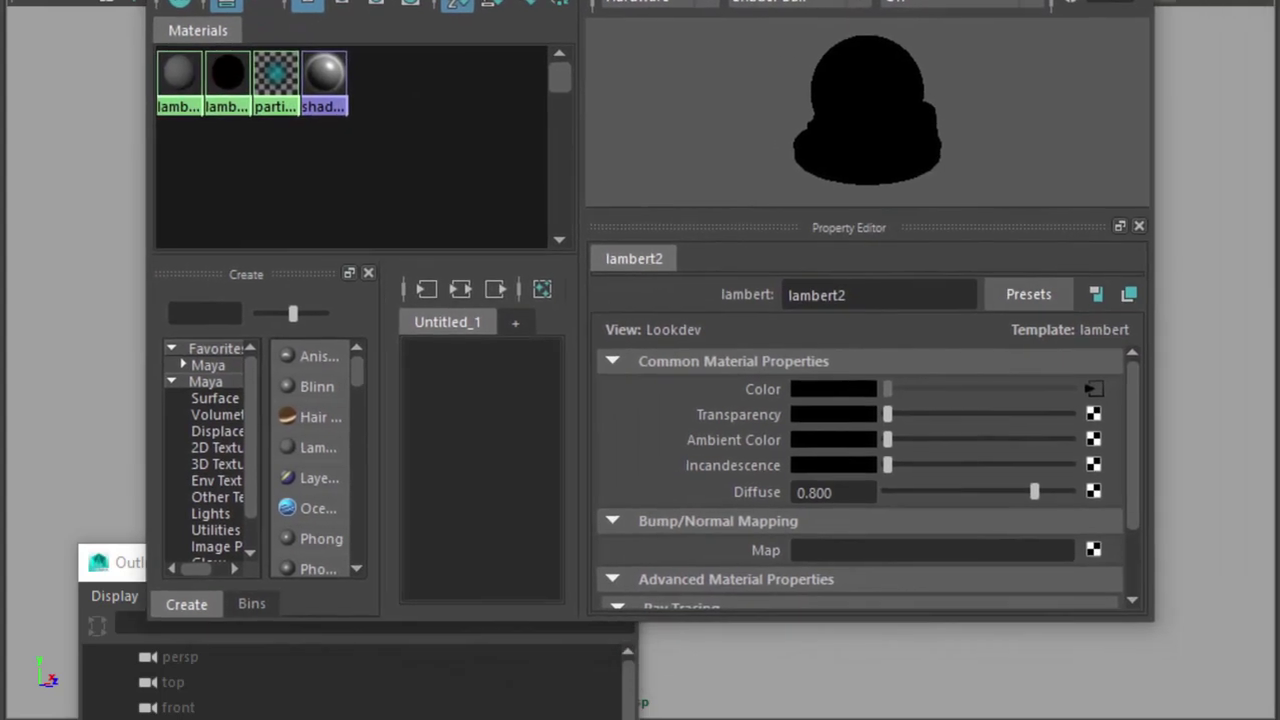
click(1096, 388)
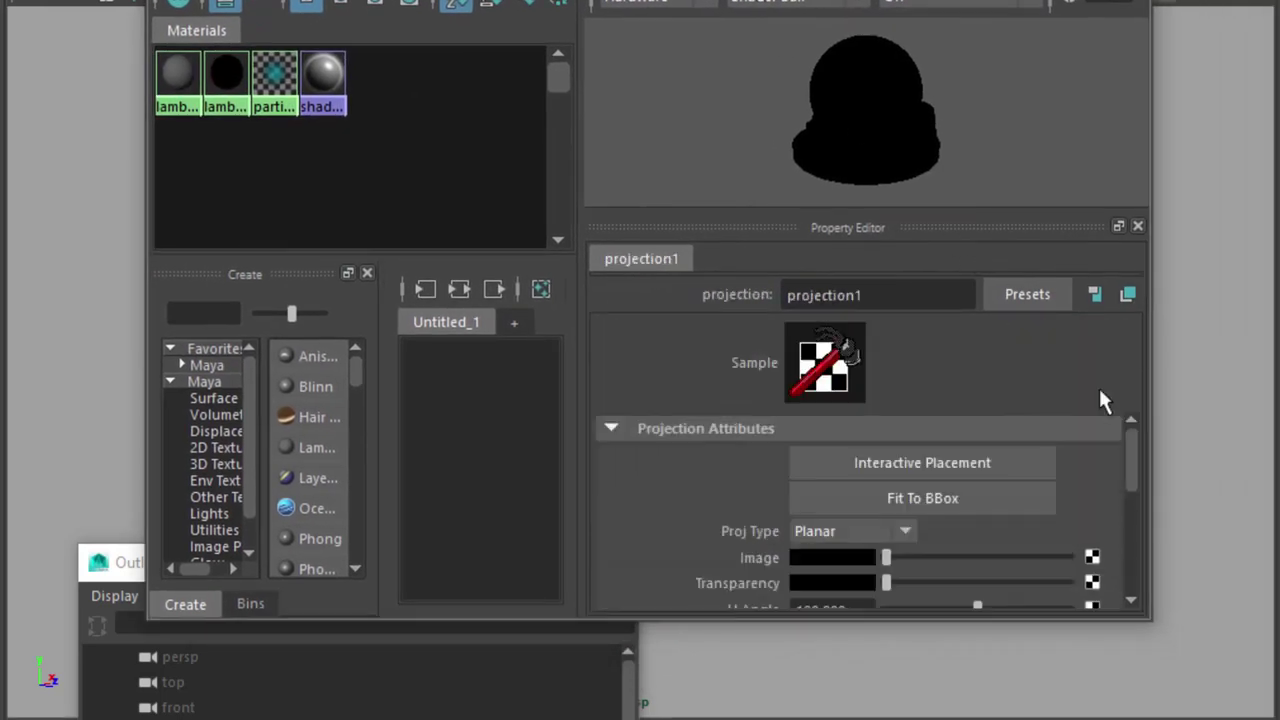
- Open the texture choices for projection1's Image attribute and clear the "proj" filter
click(1093, 557)
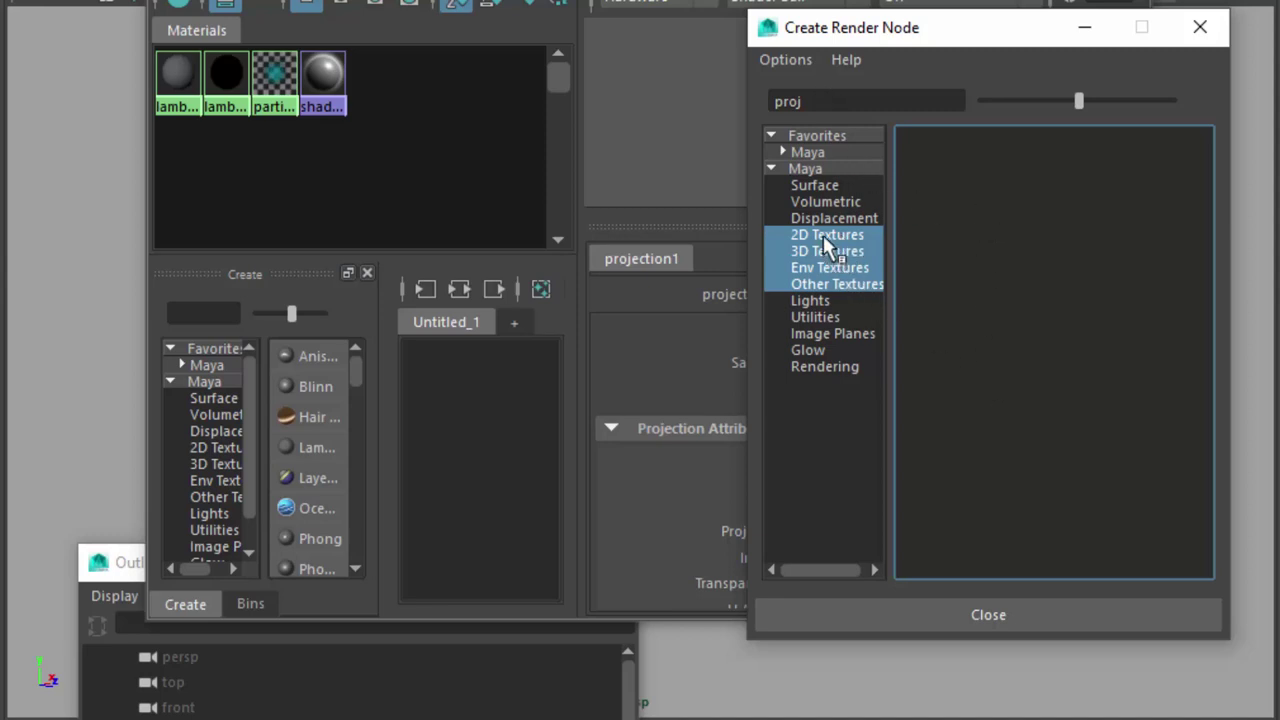
click(850, 233)
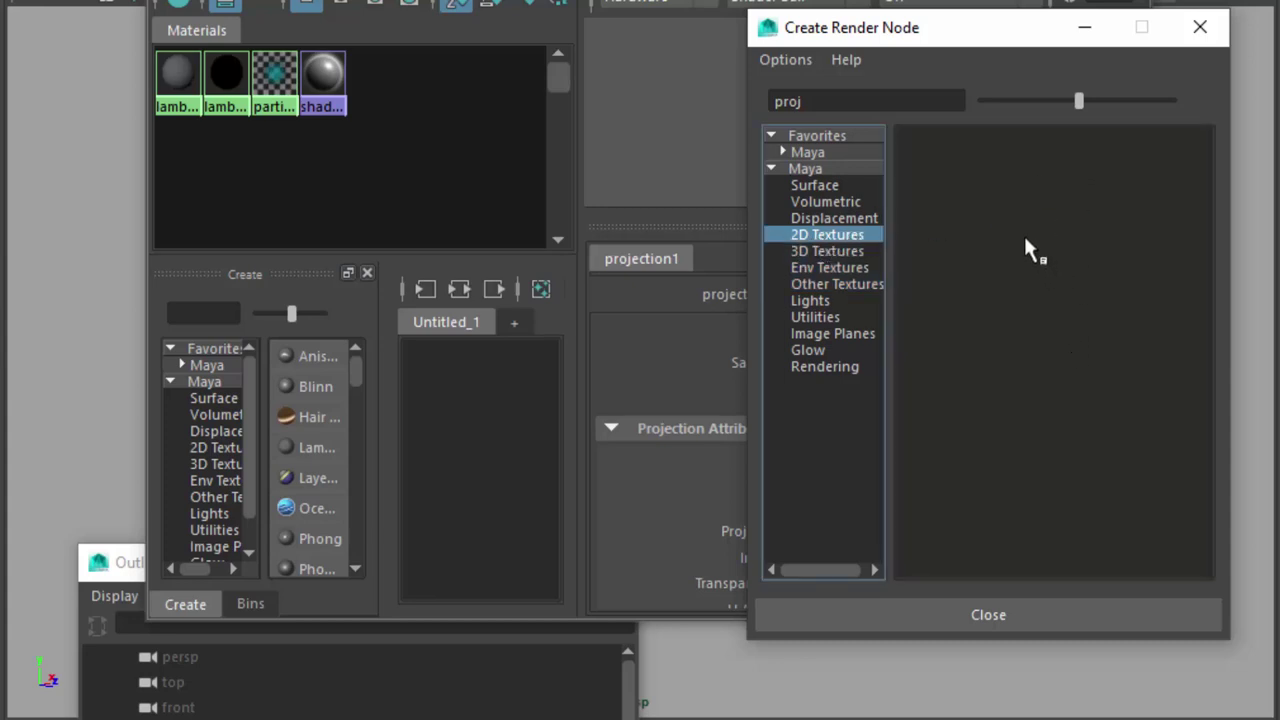
click(846, 99)
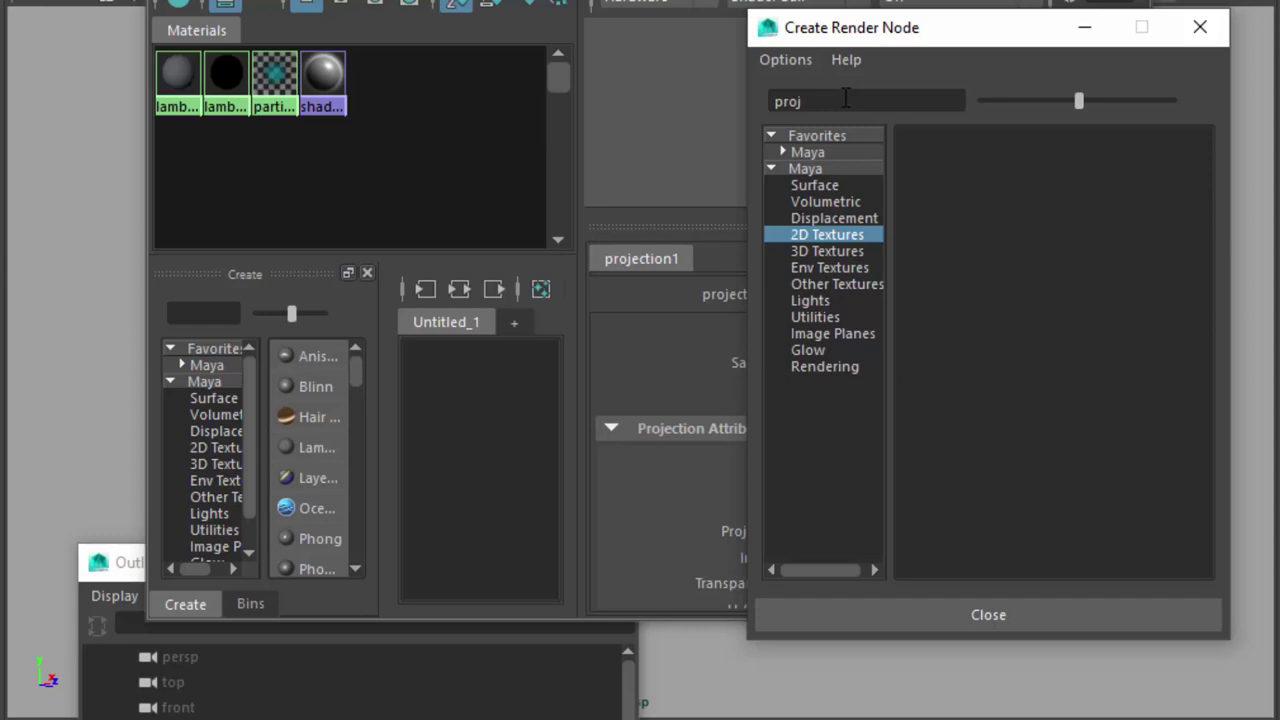
drag(815, 100, 737, 98)
key(BackSpace)
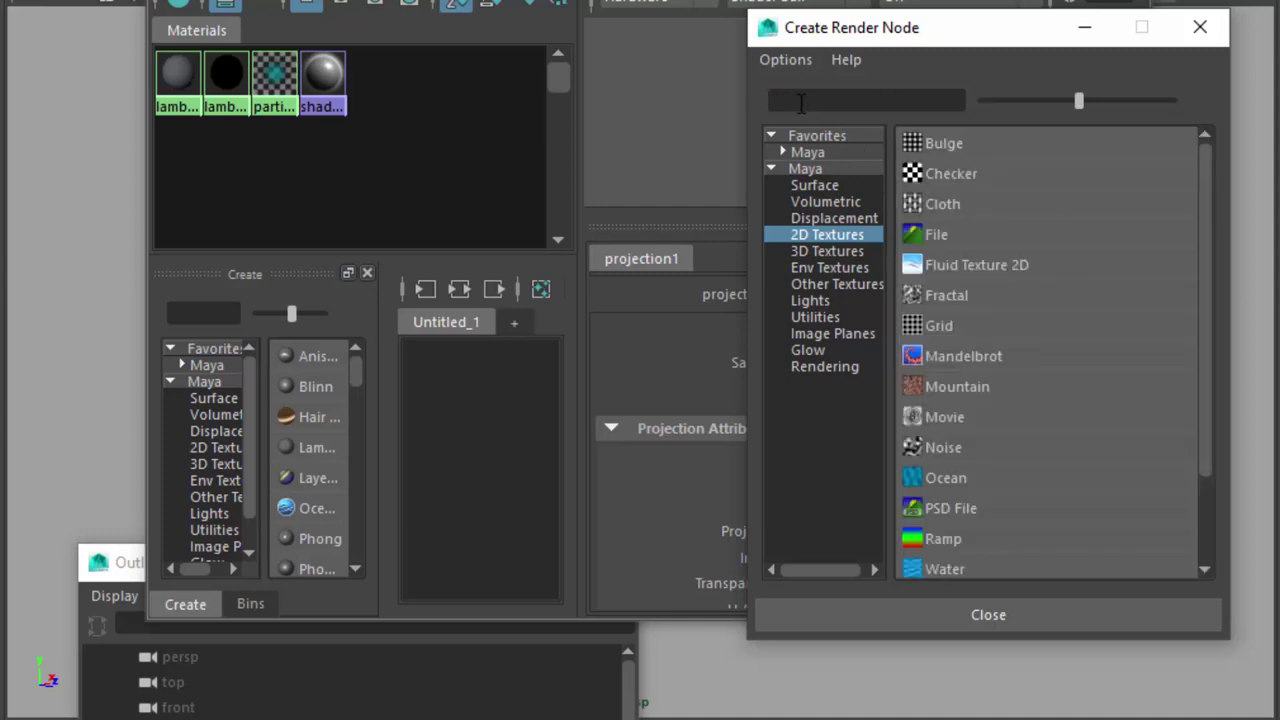
- Connect a File texture from the 2D Textures category to projection1's Image attribute
click(825, 250)
click(825, 234)
click(823, 218)
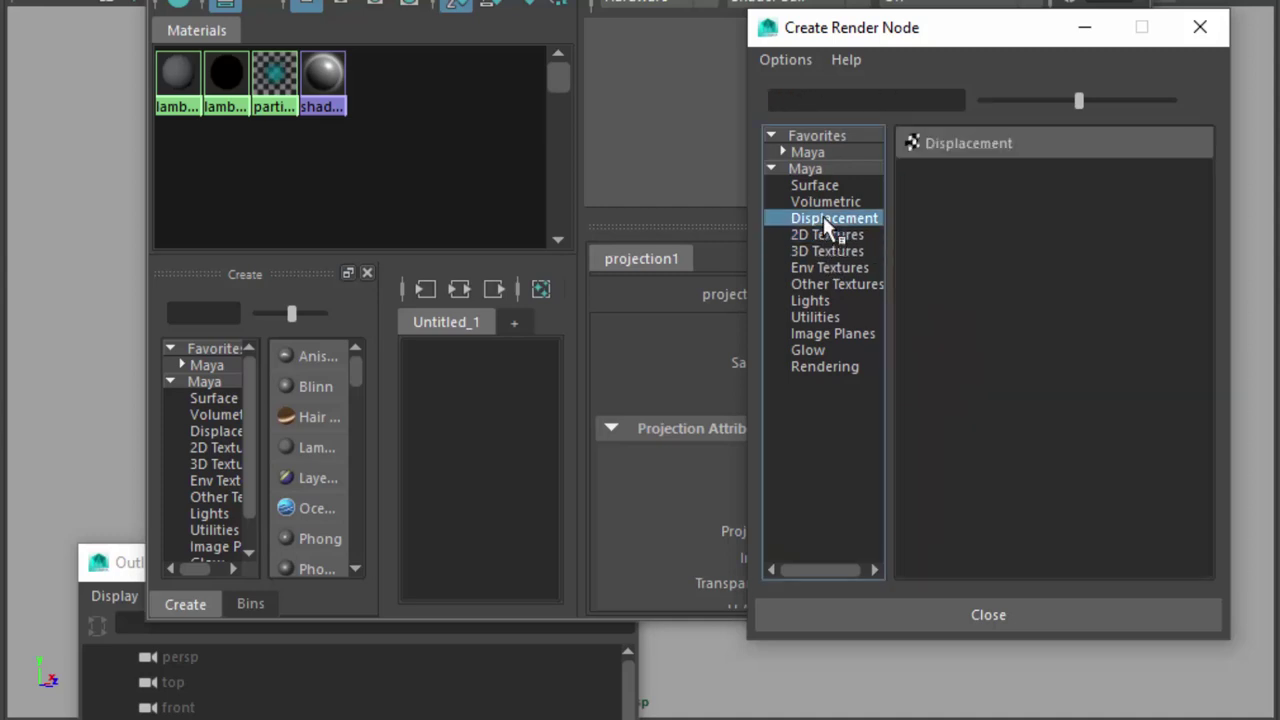
click(824, 233)
click(829, 251)
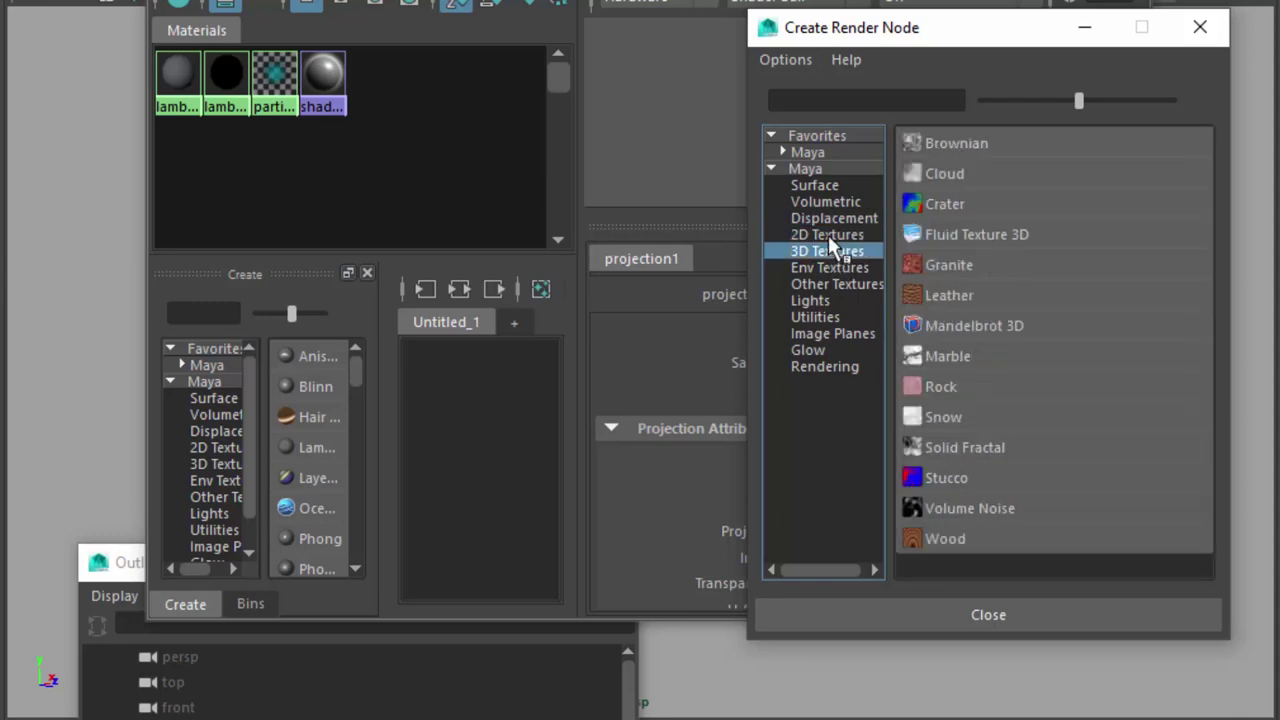
click(828, 234)
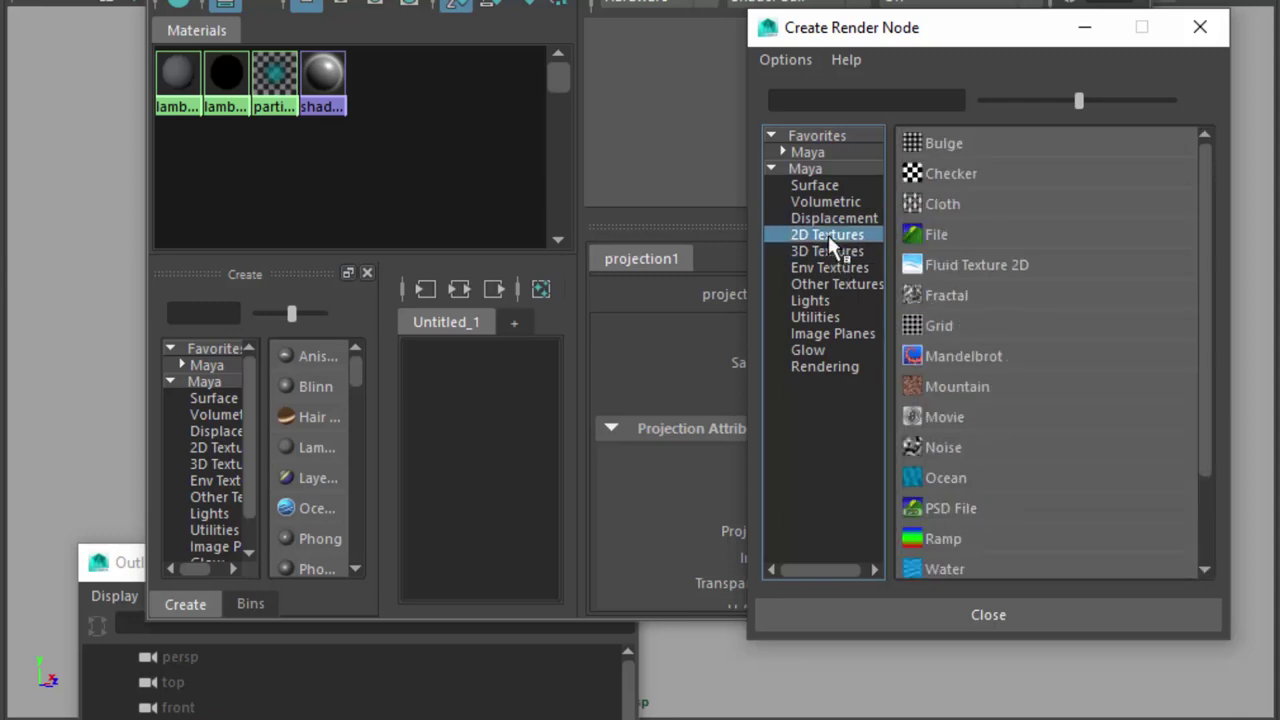
click(984, 233)
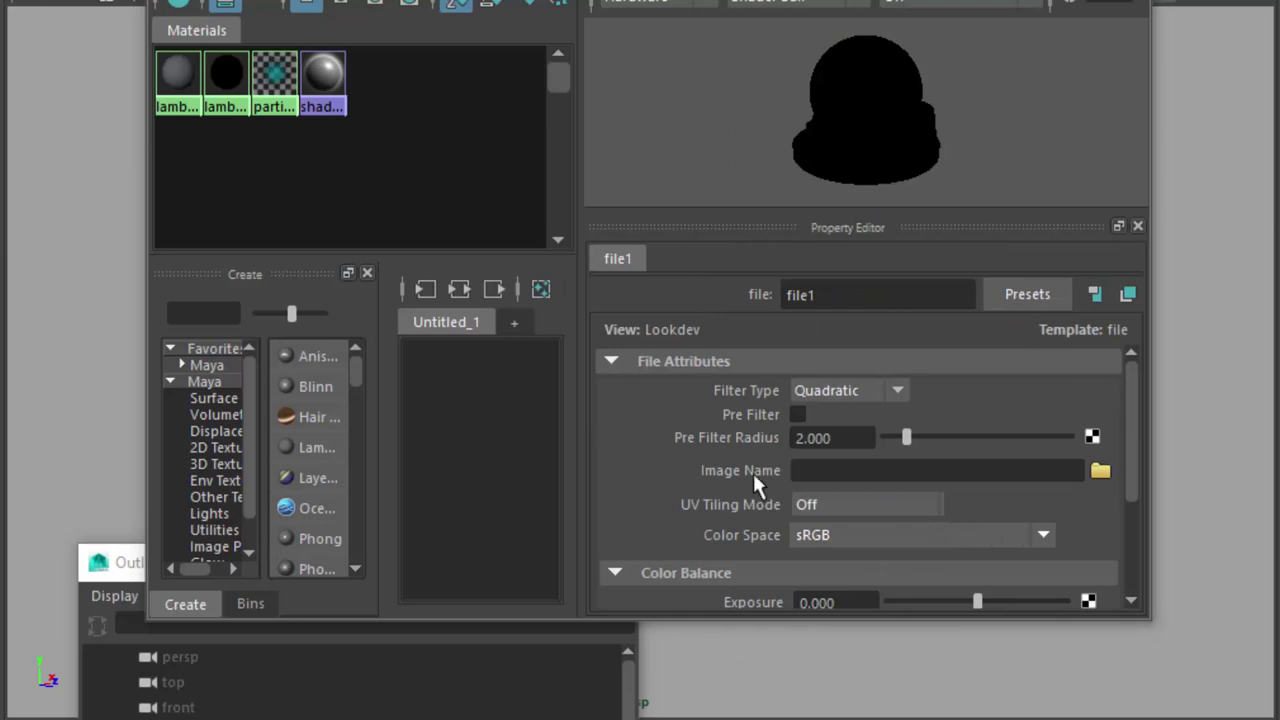
- Load Sentinel_Front.jpg from the Sentinel folder as the image for the file1 texture
click(1099, 471)
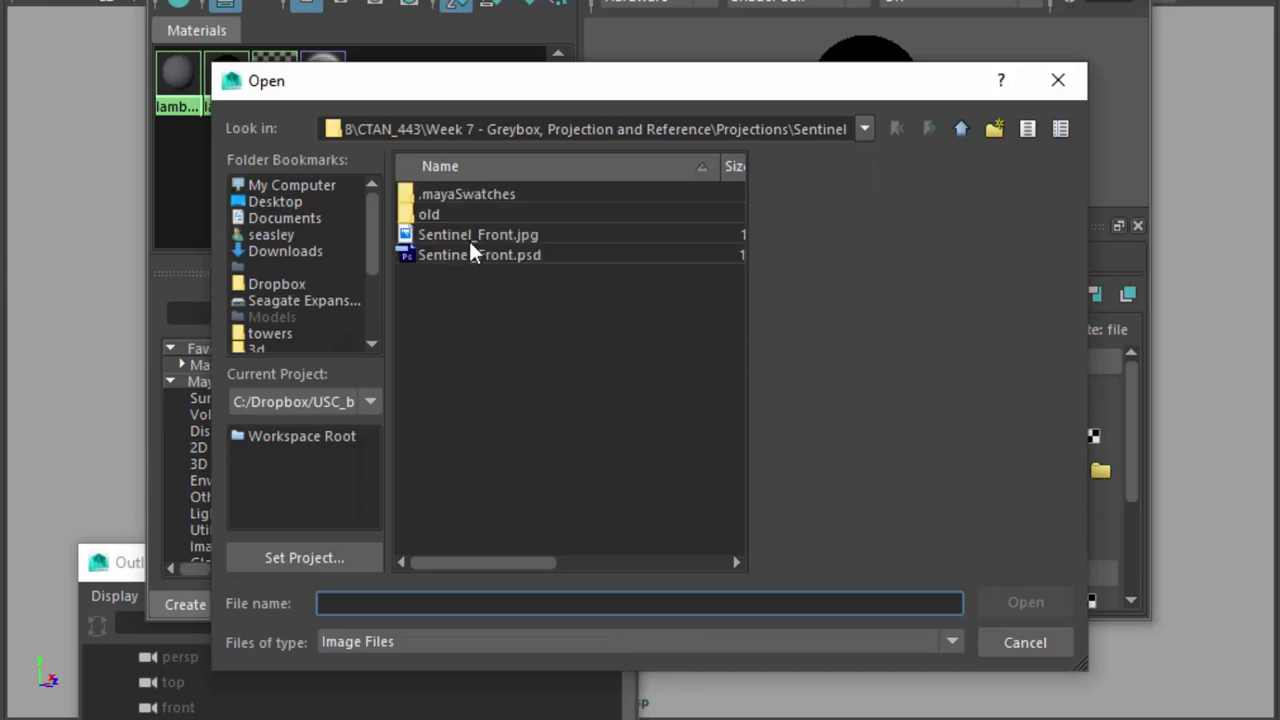
click(468, 234)
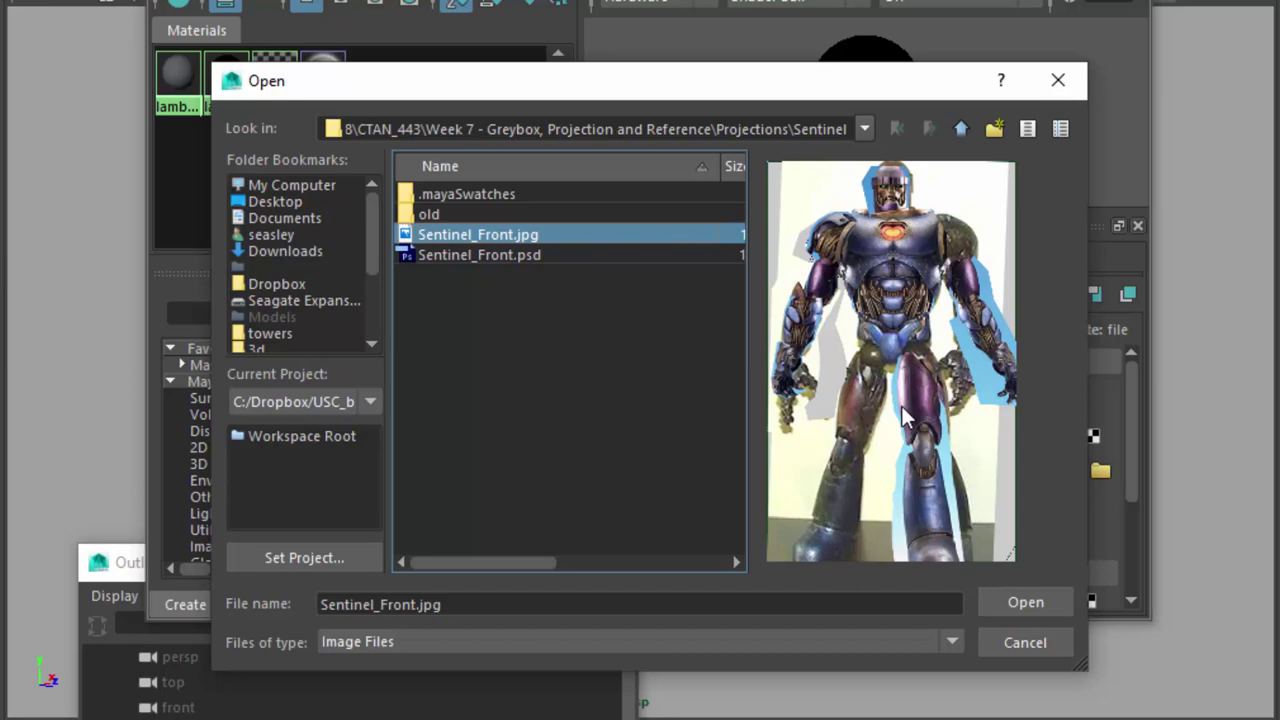
click(1022, 602)
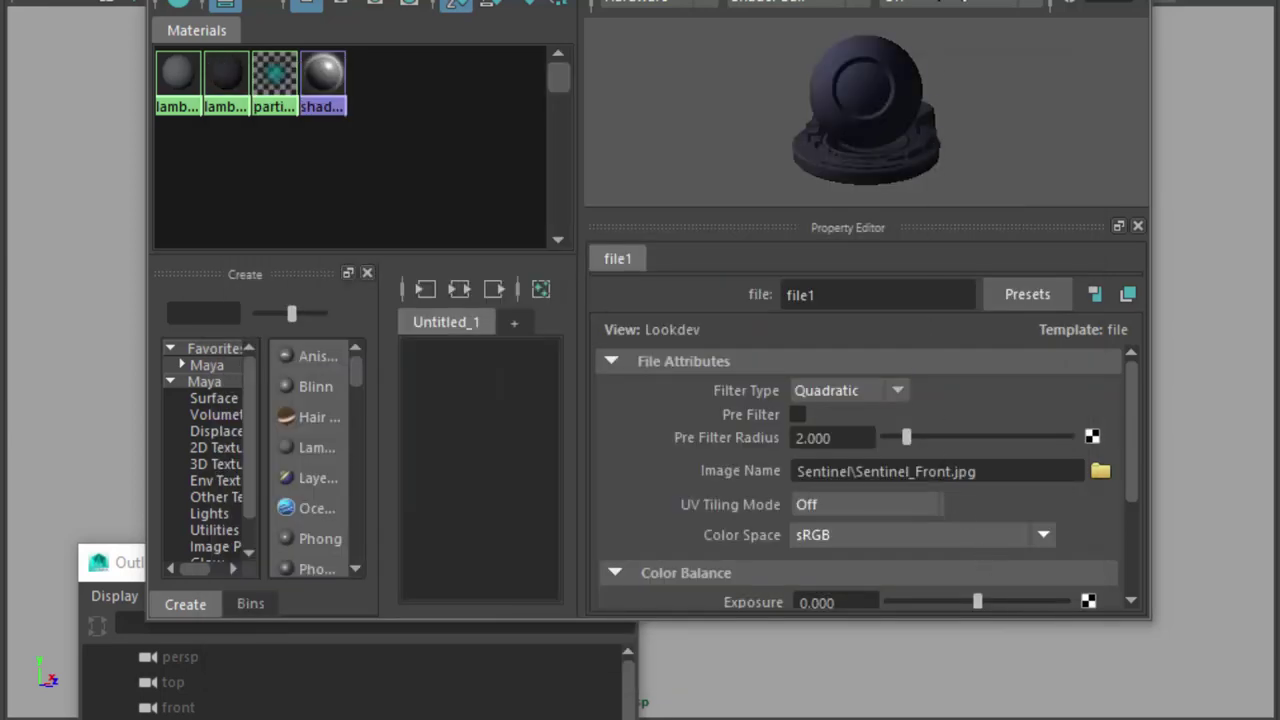
- Uncover the sphere behind the Hypershade and cycle its viewport display through wireframe, shaded and textured modes
drag(480, 0, 1182, 0)
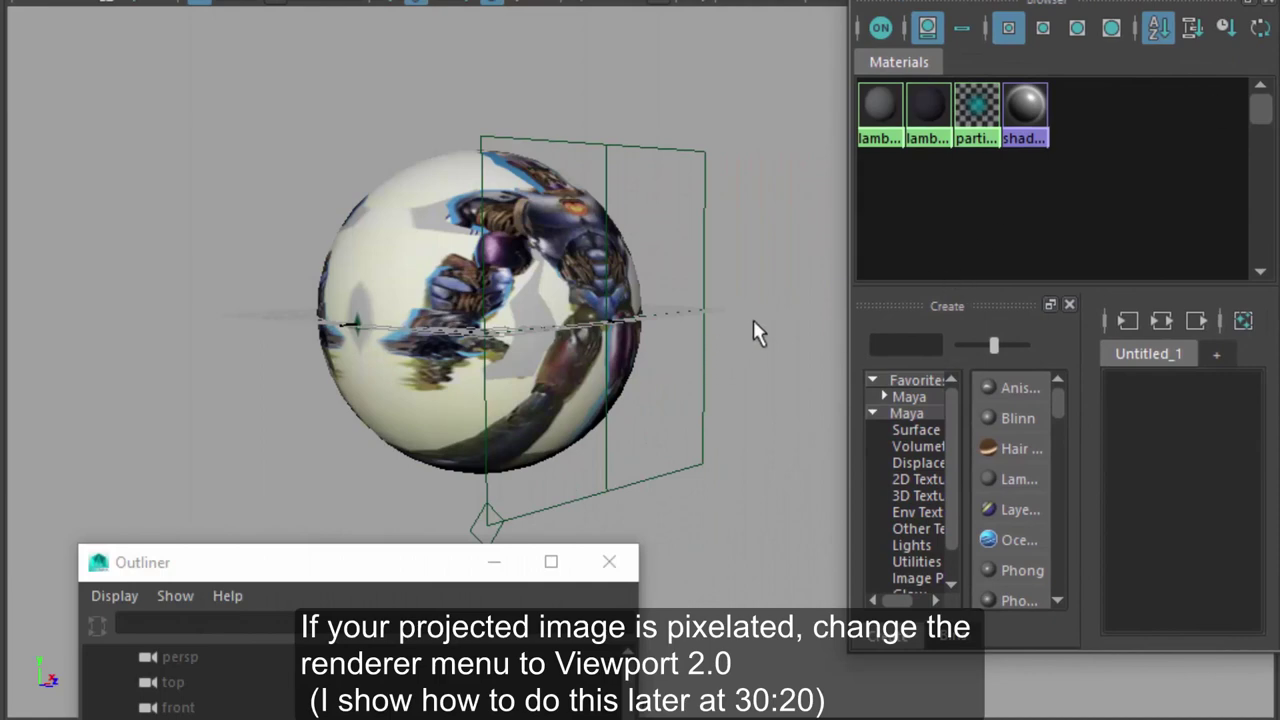
key(4)
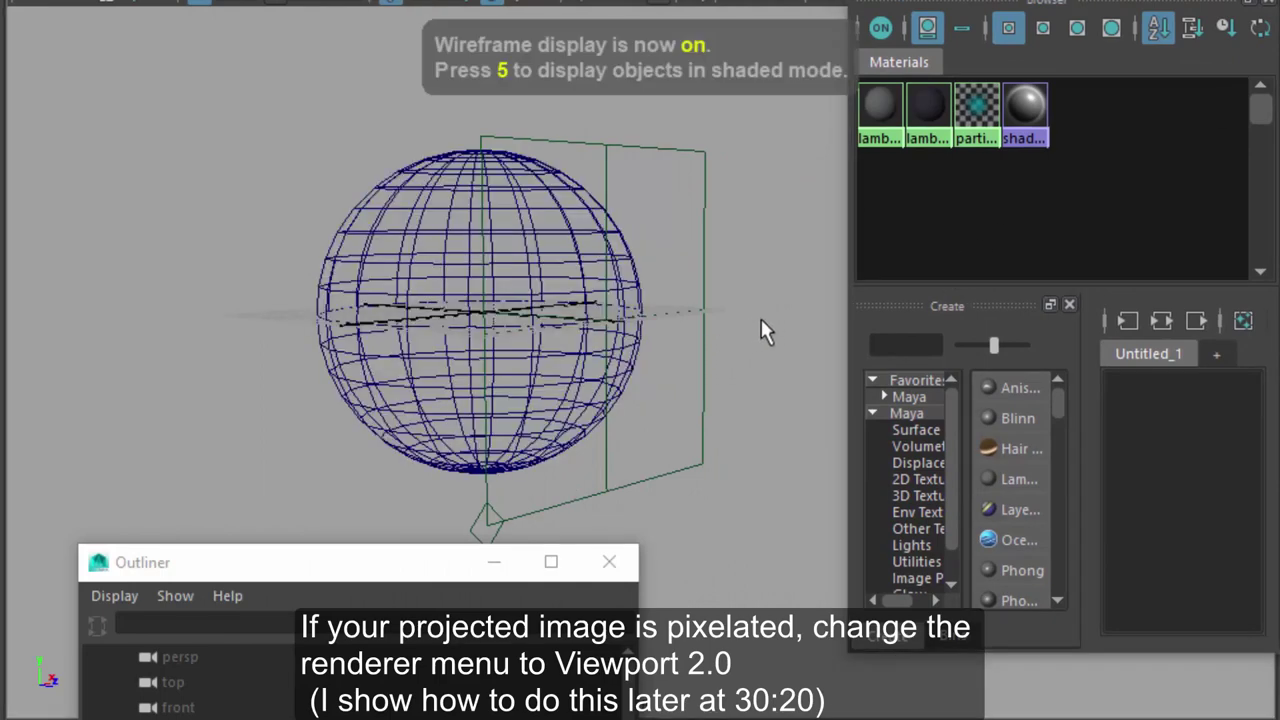
key(5)
key(6)
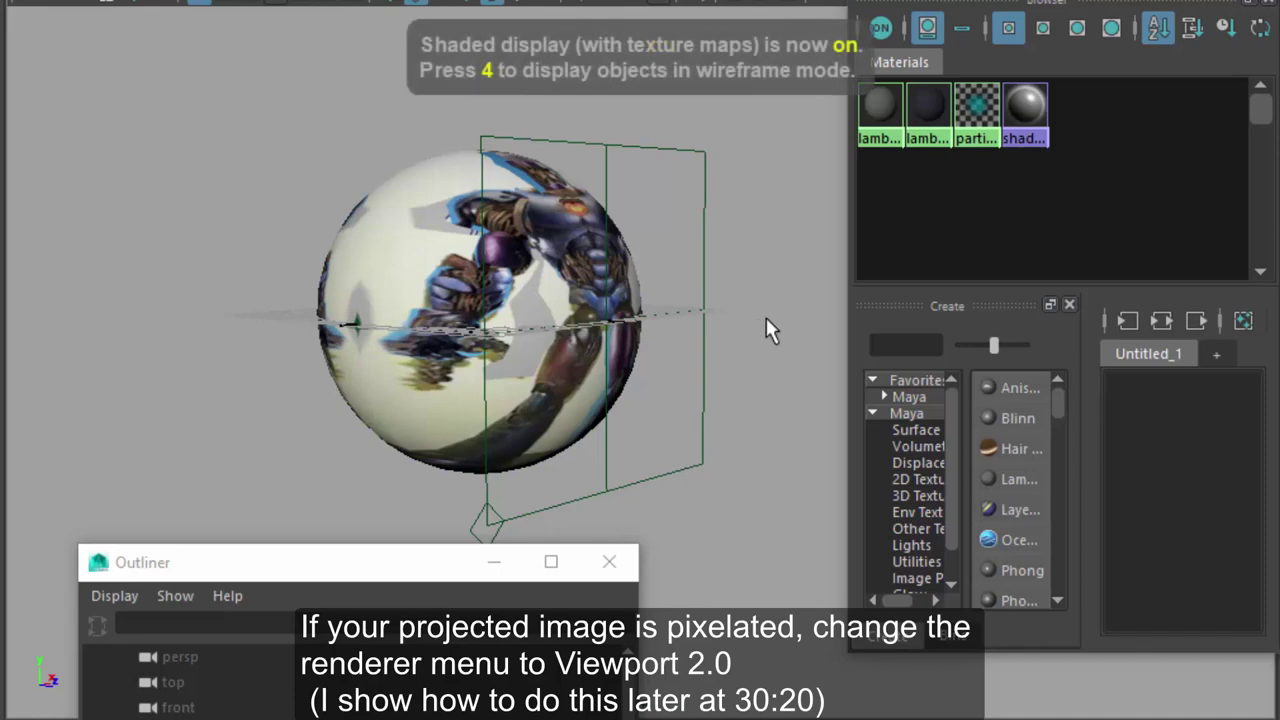
alt+drag(762, 346, 706, 263)
- Examine the Sentinel image projected onto the sphere in the front view, and return to the perspective view
click(721, 253)
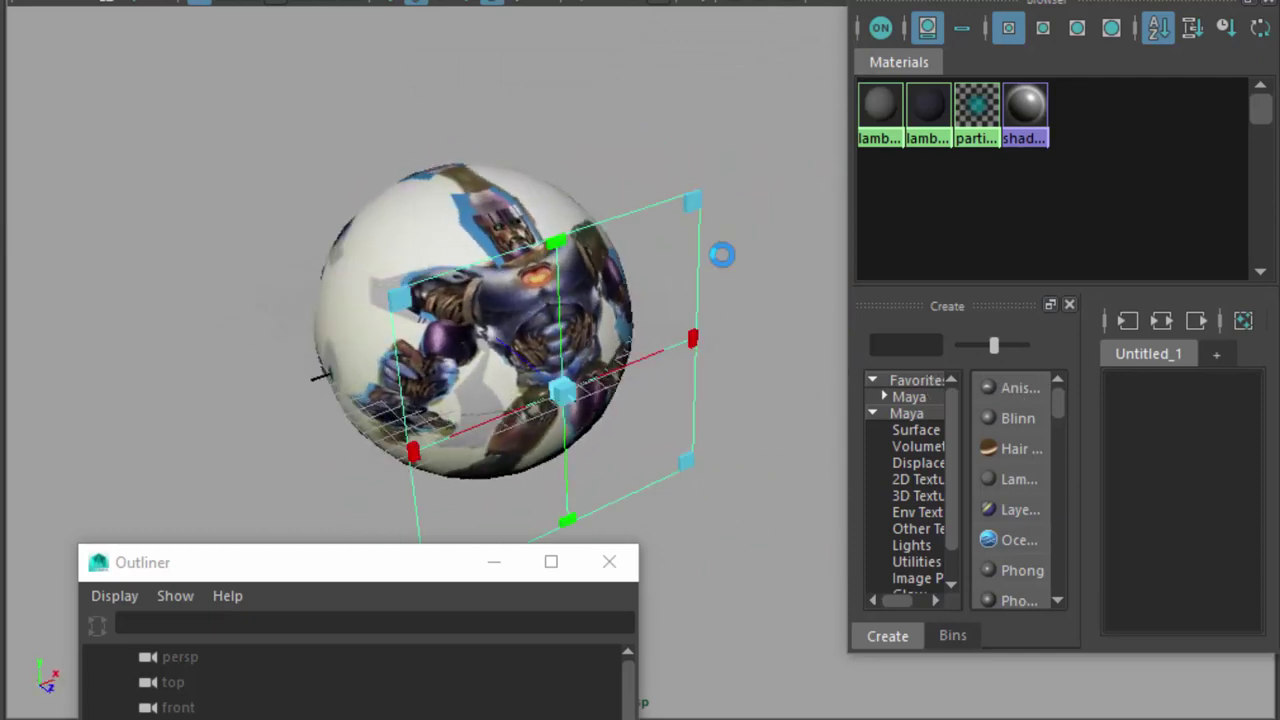
key(space)
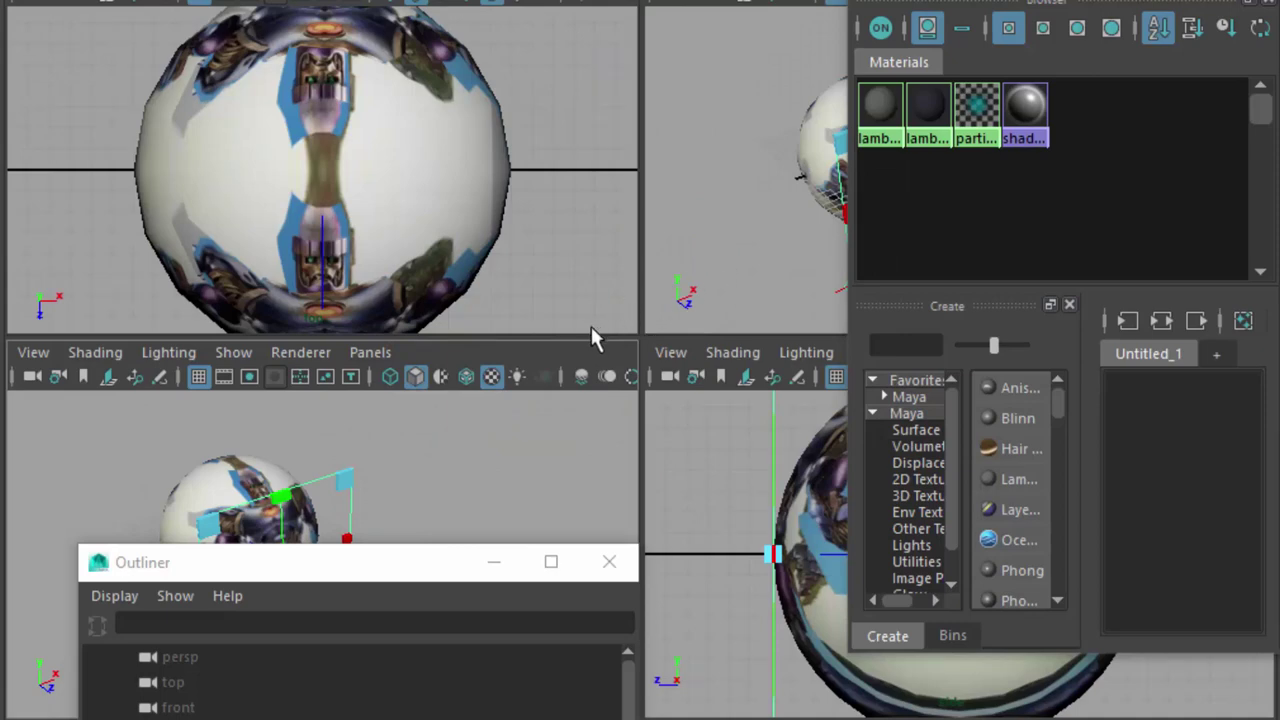
click(0, 378)
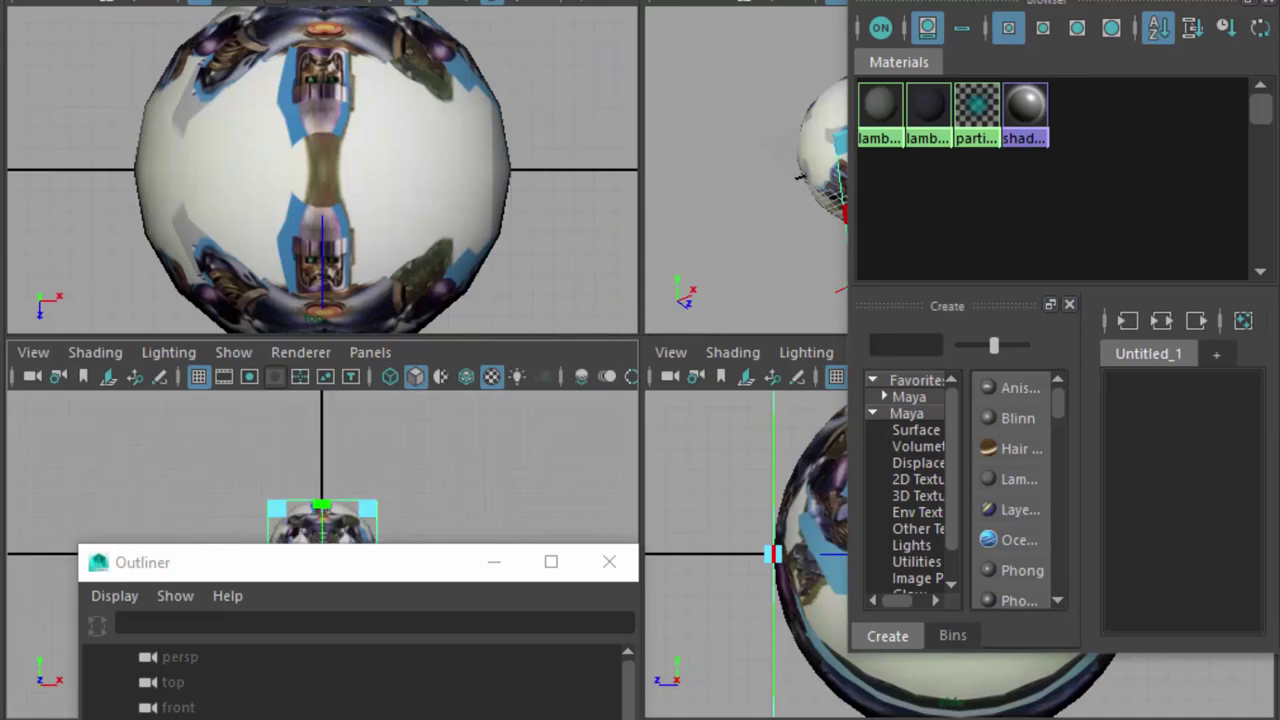
key(space)
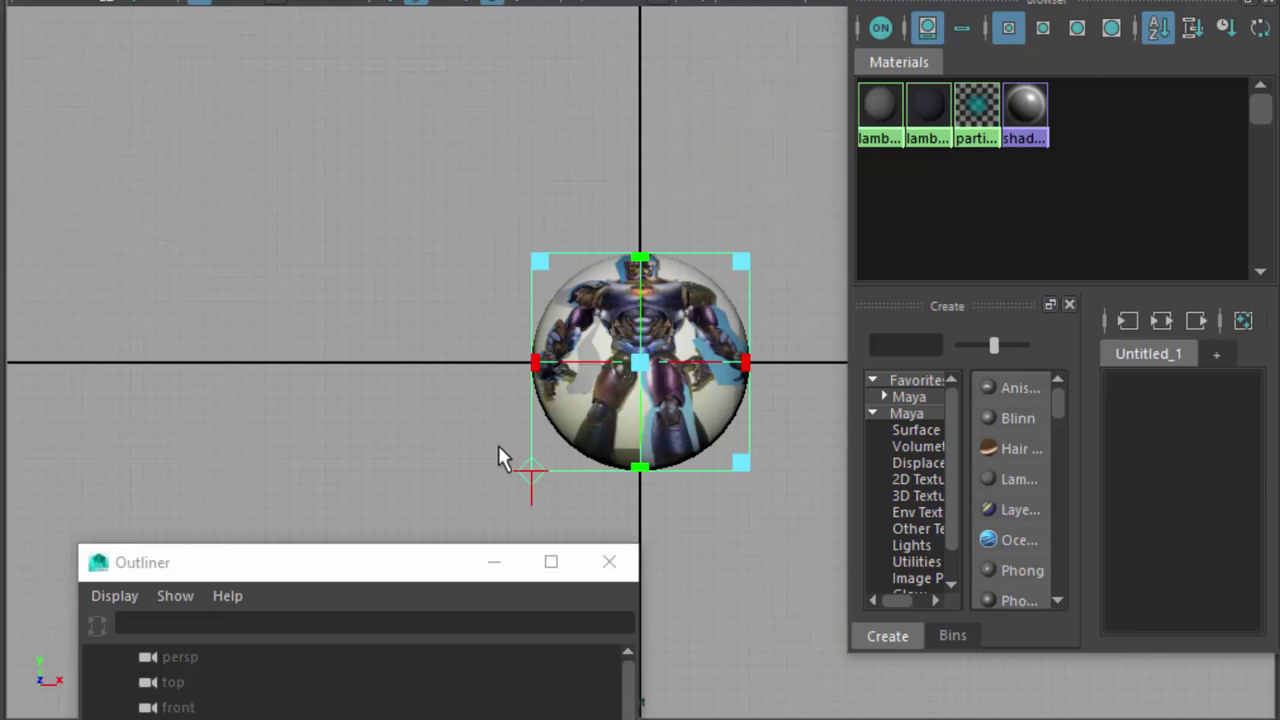
scroll(544, 395, up, 3)
scroll(544, 395, up, 1)
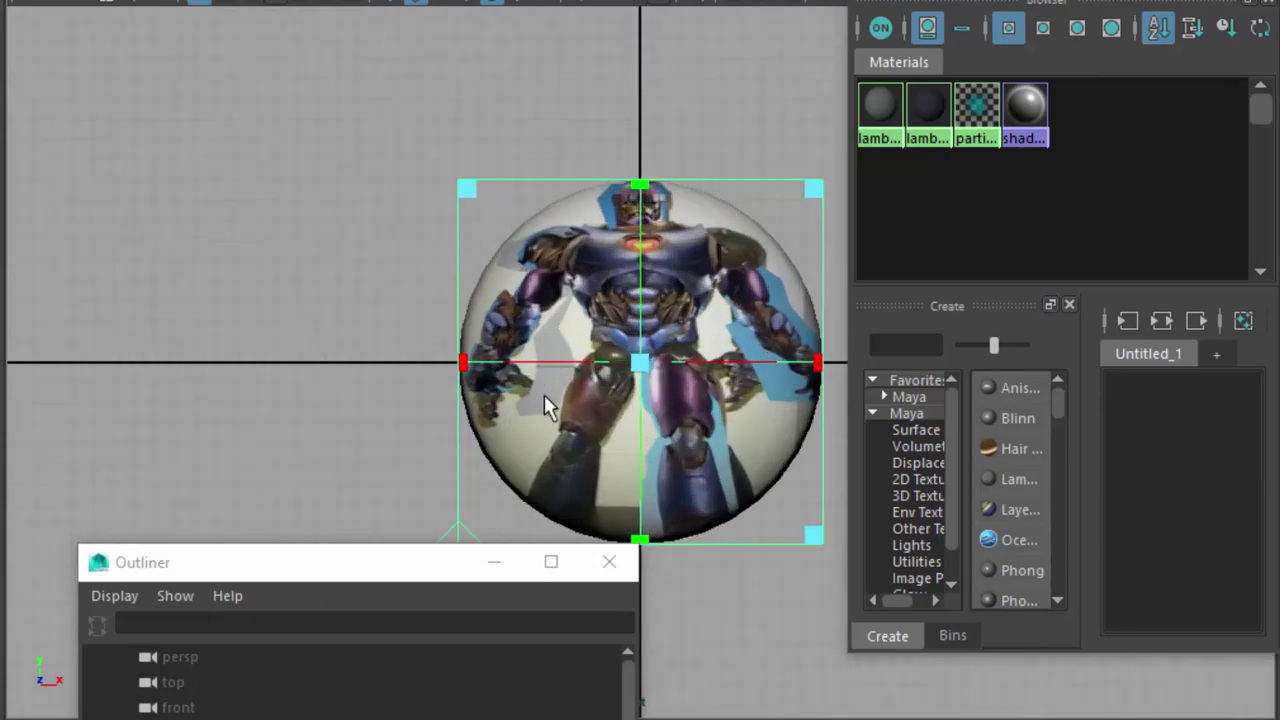
click(410, 308)
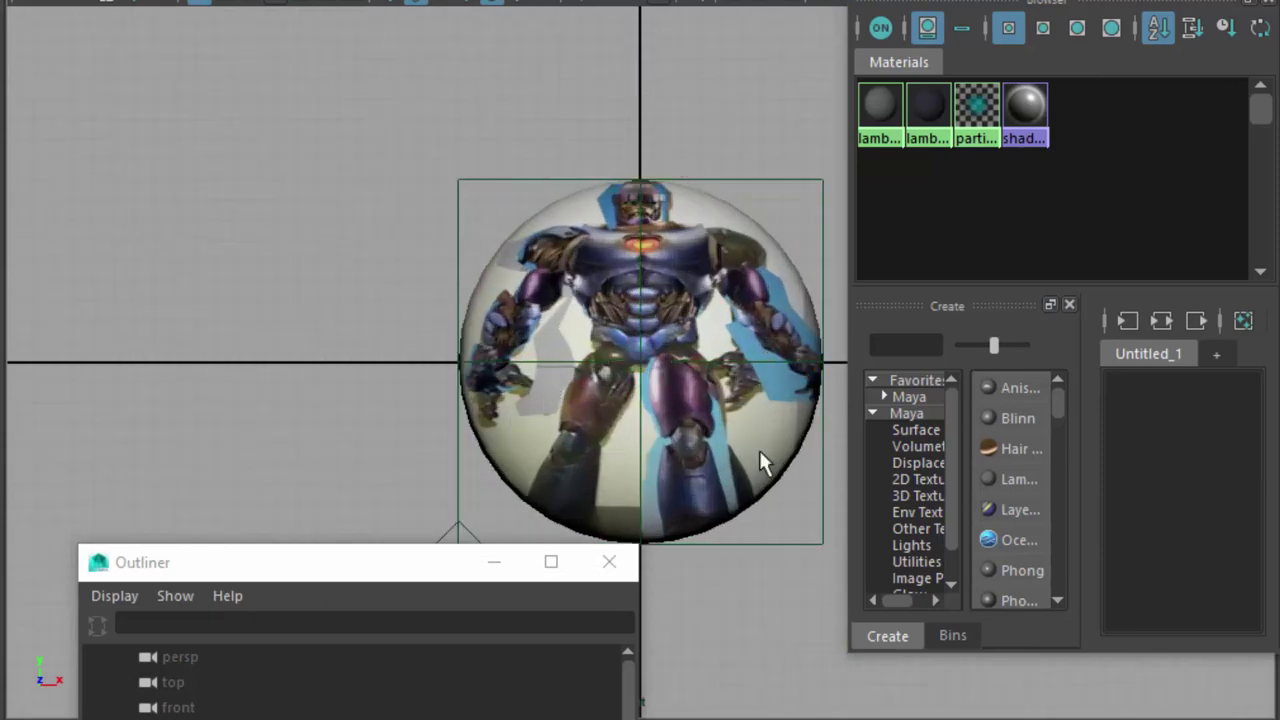
click(642, 253)
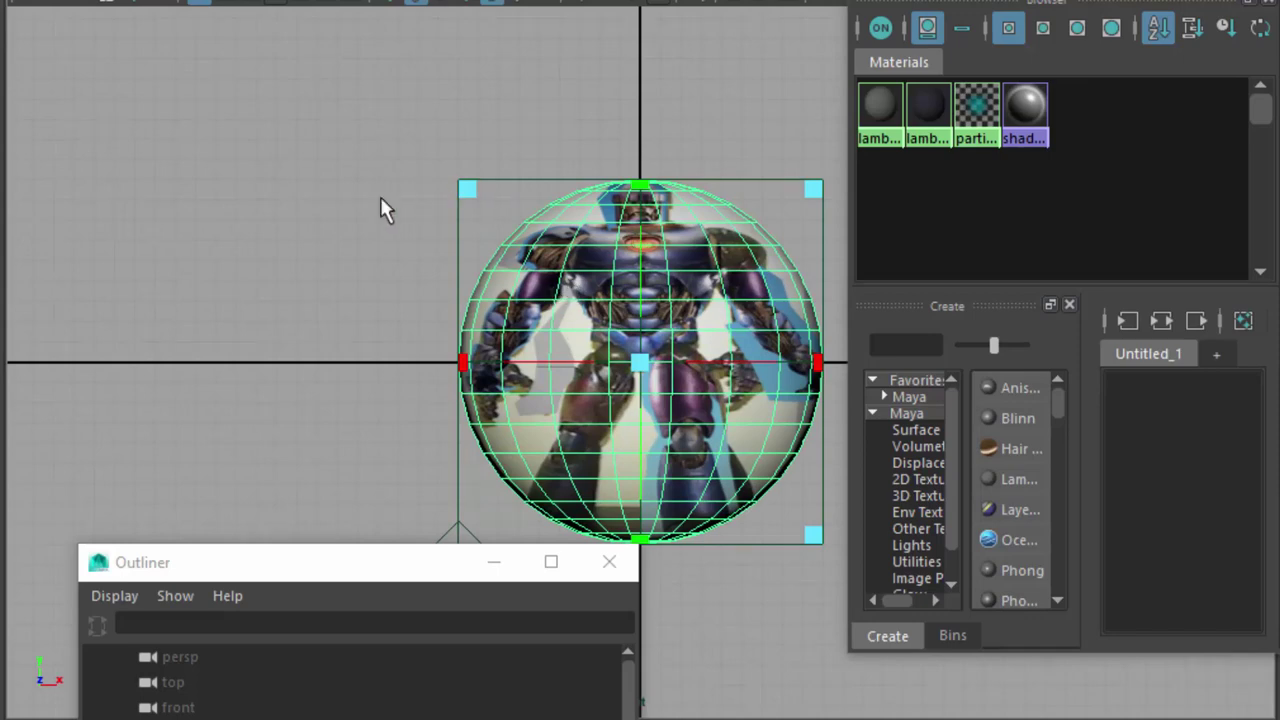
click(385, 208)
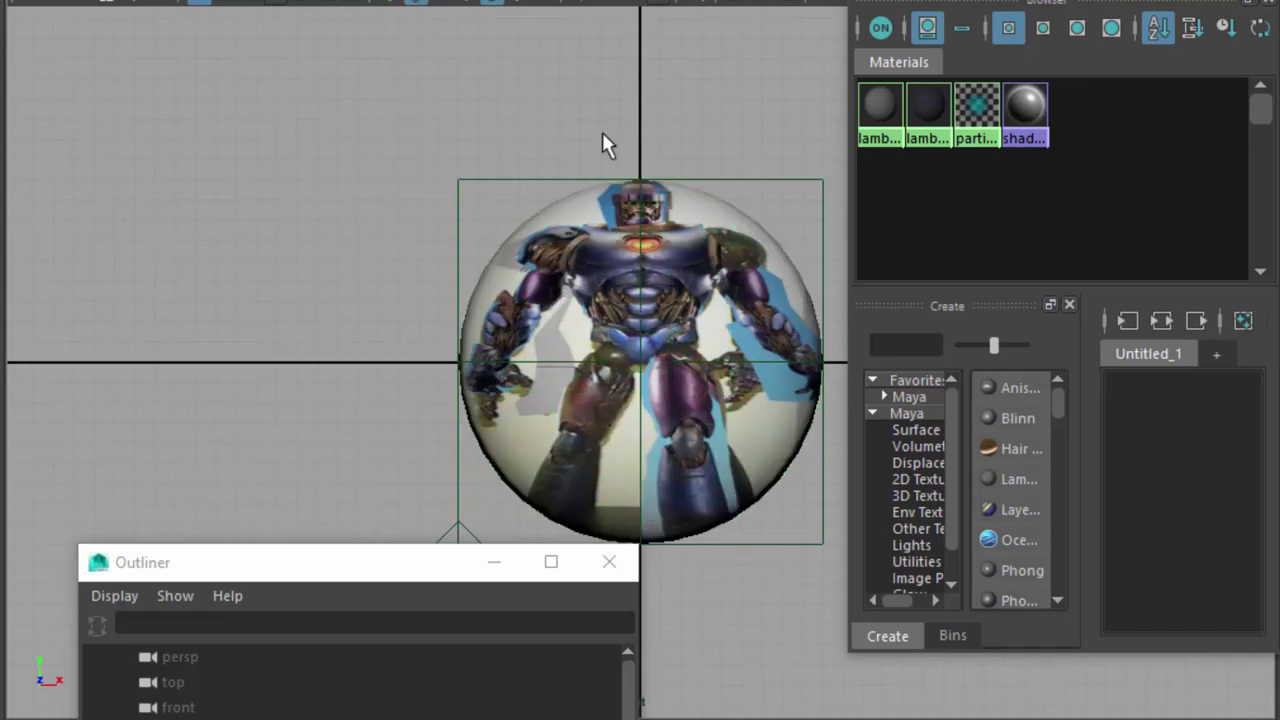
key(space)
key(space)
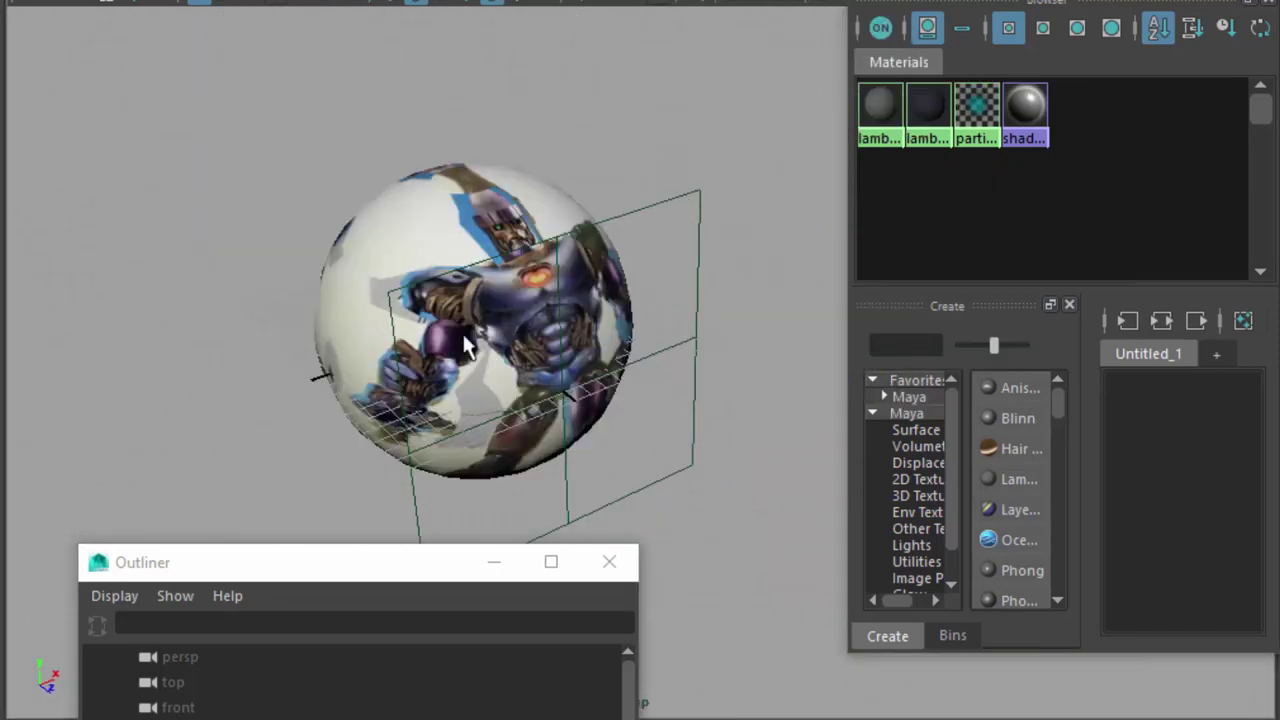
alt+drag(337, 349, 263, 226)
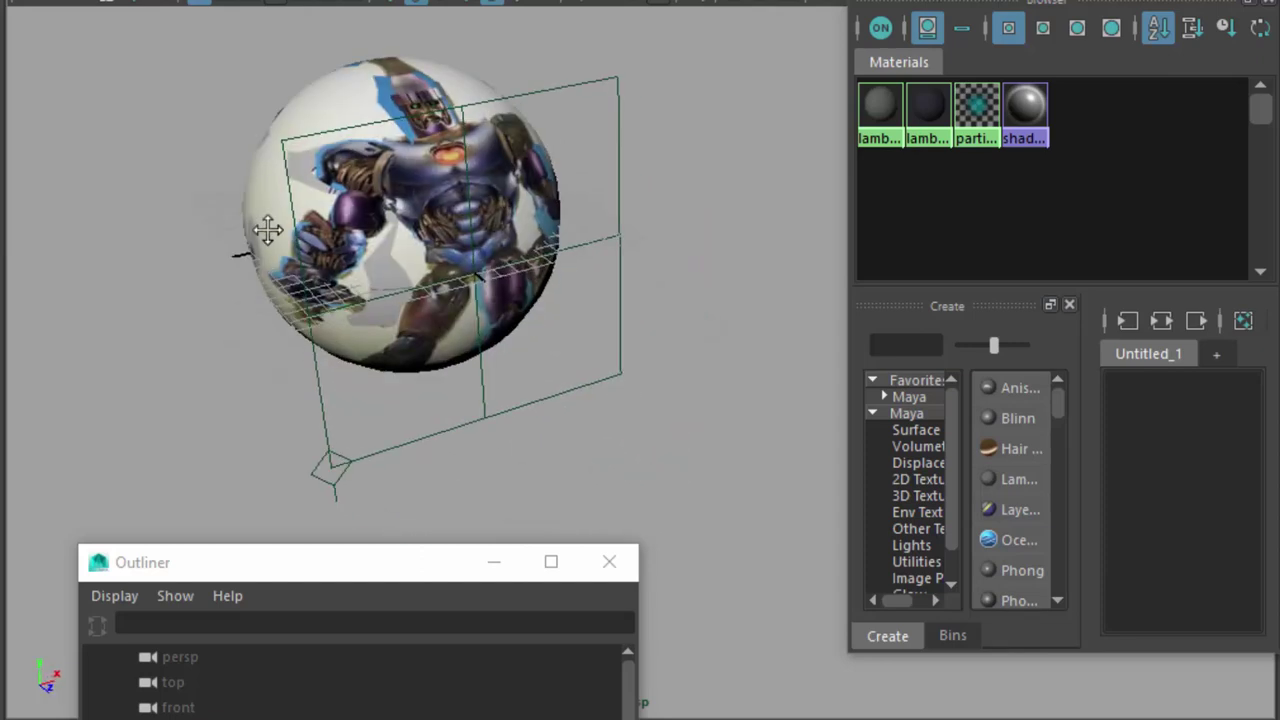
alt+drag(257, 309, 343, 313)
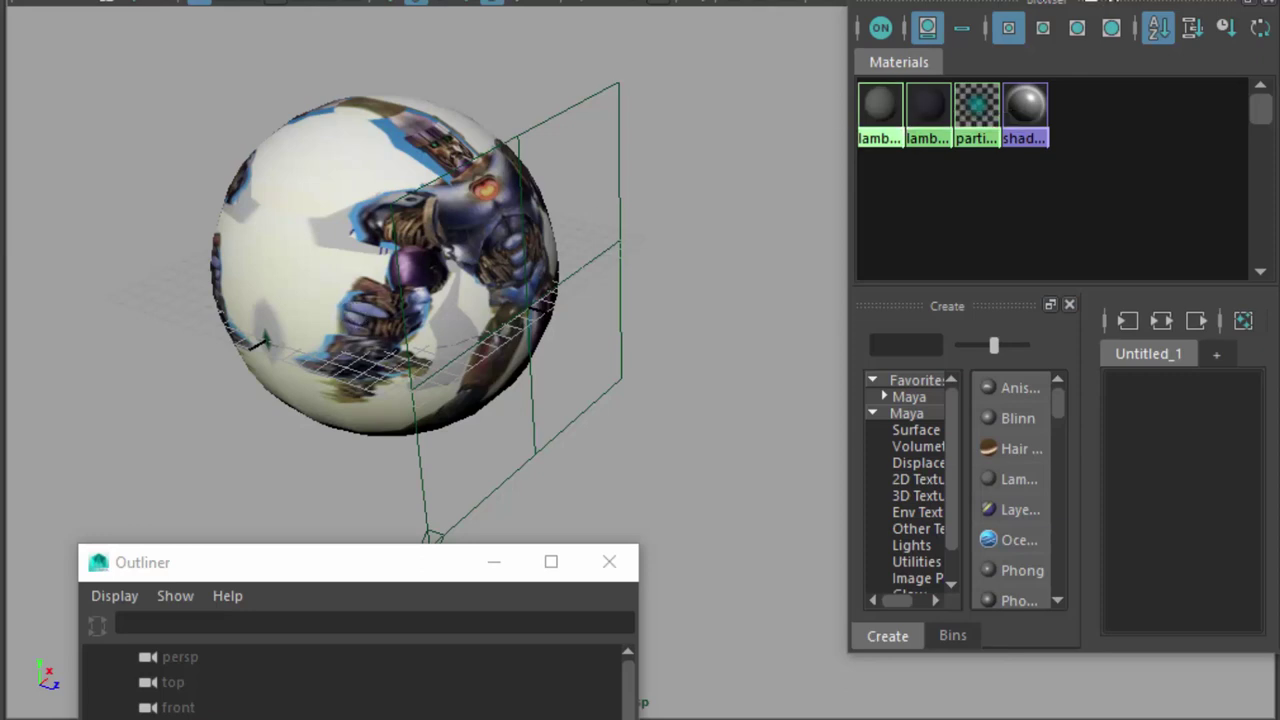
- Arrange the Hypershade and Outliner windows clear of the sphere and select pSphere1 in the Outliner
drag(1095, 2, 972, 0)
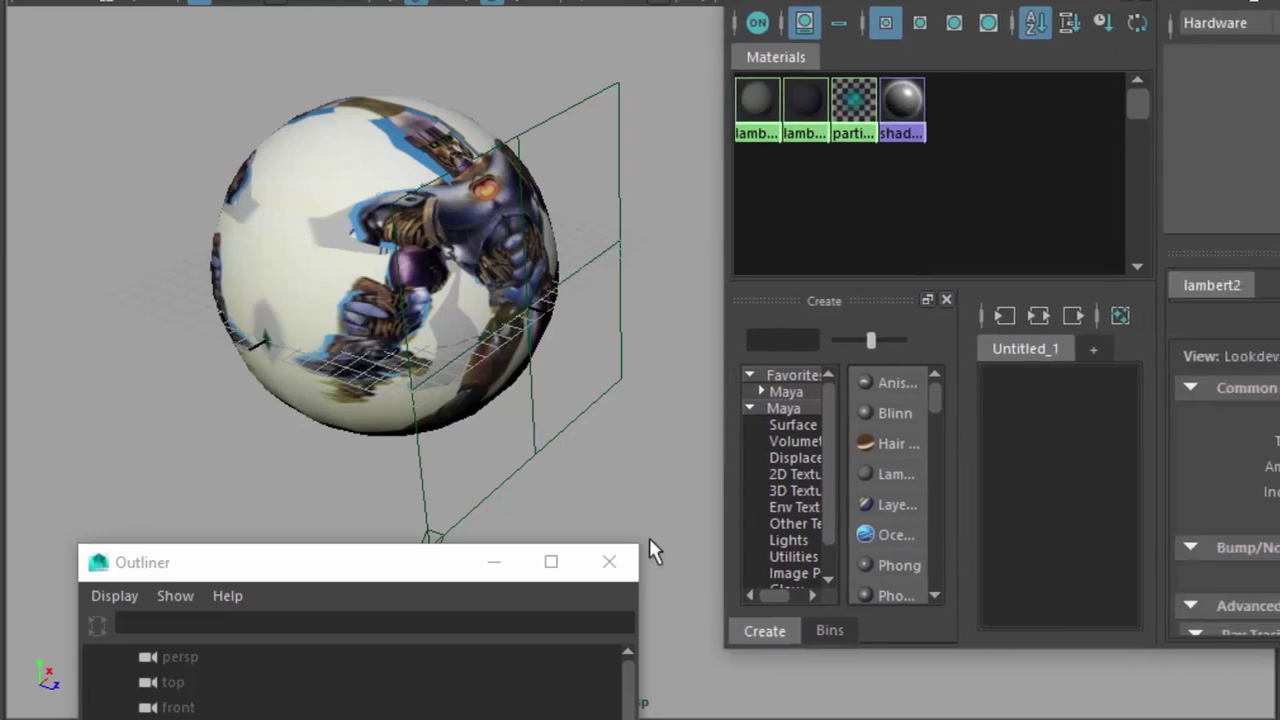
drag(322, 556, 322, 337)
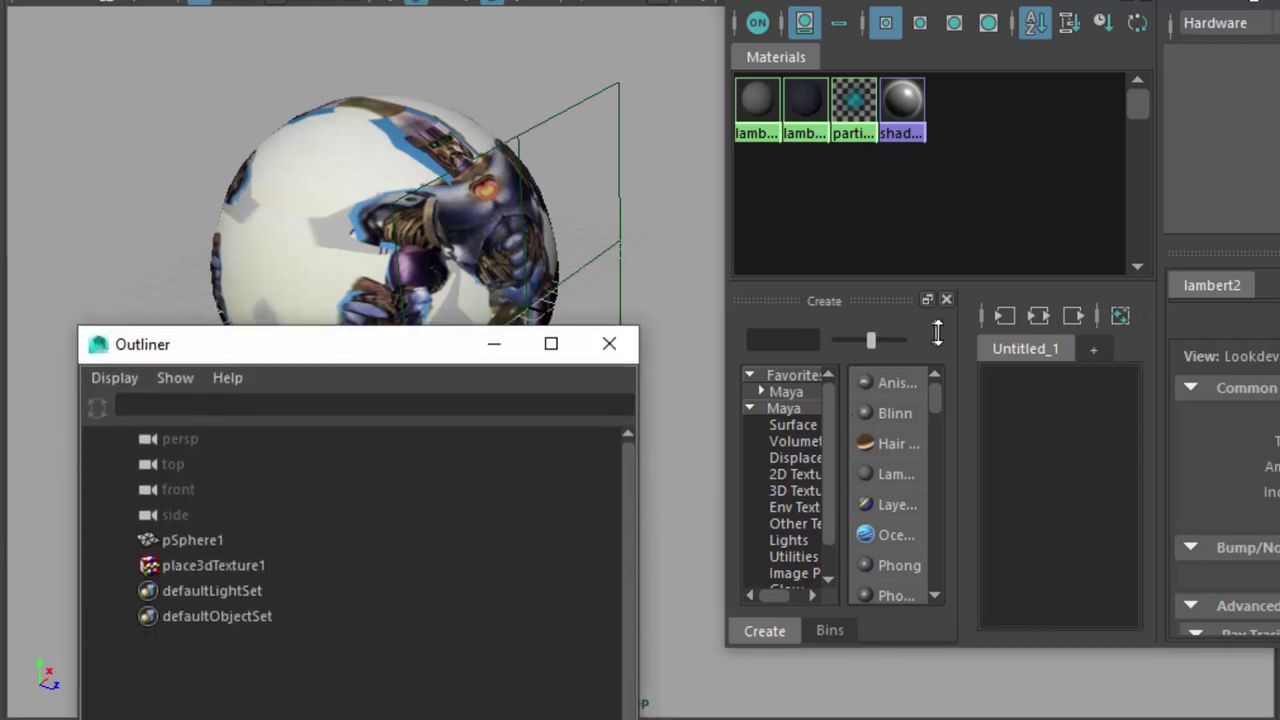
drag(177, 325, 792, 285)
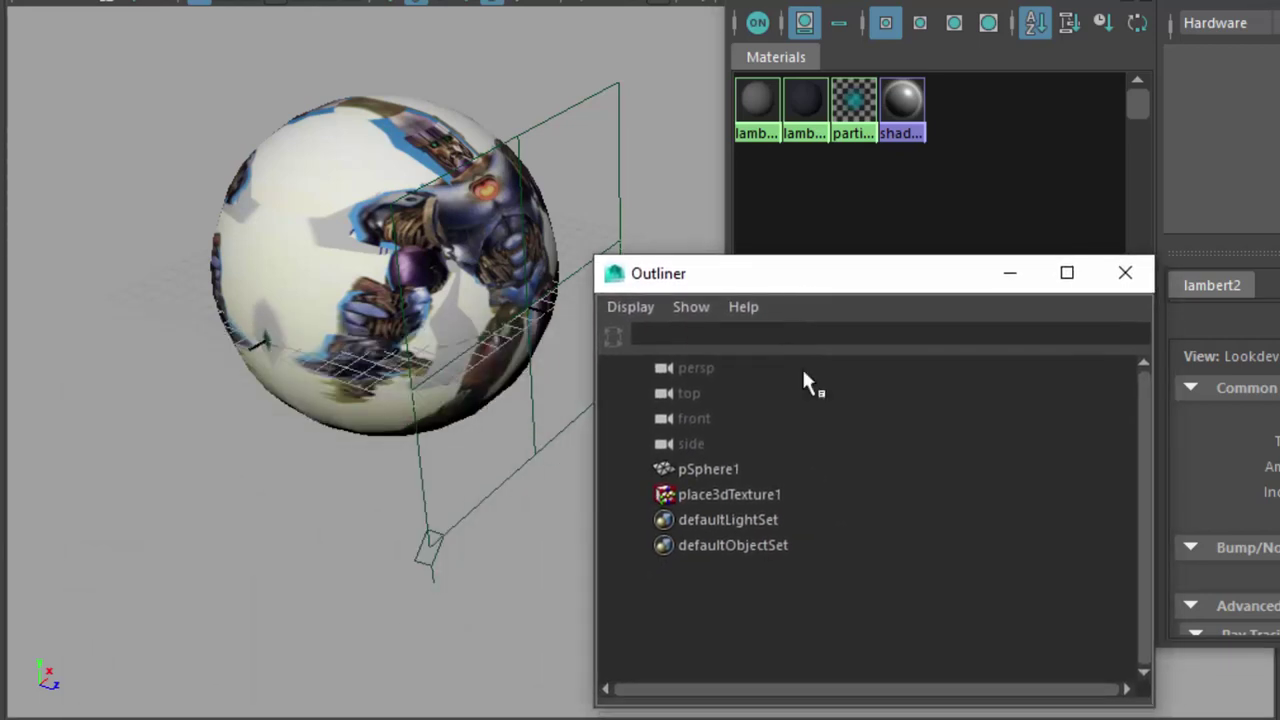
click(724, 467)
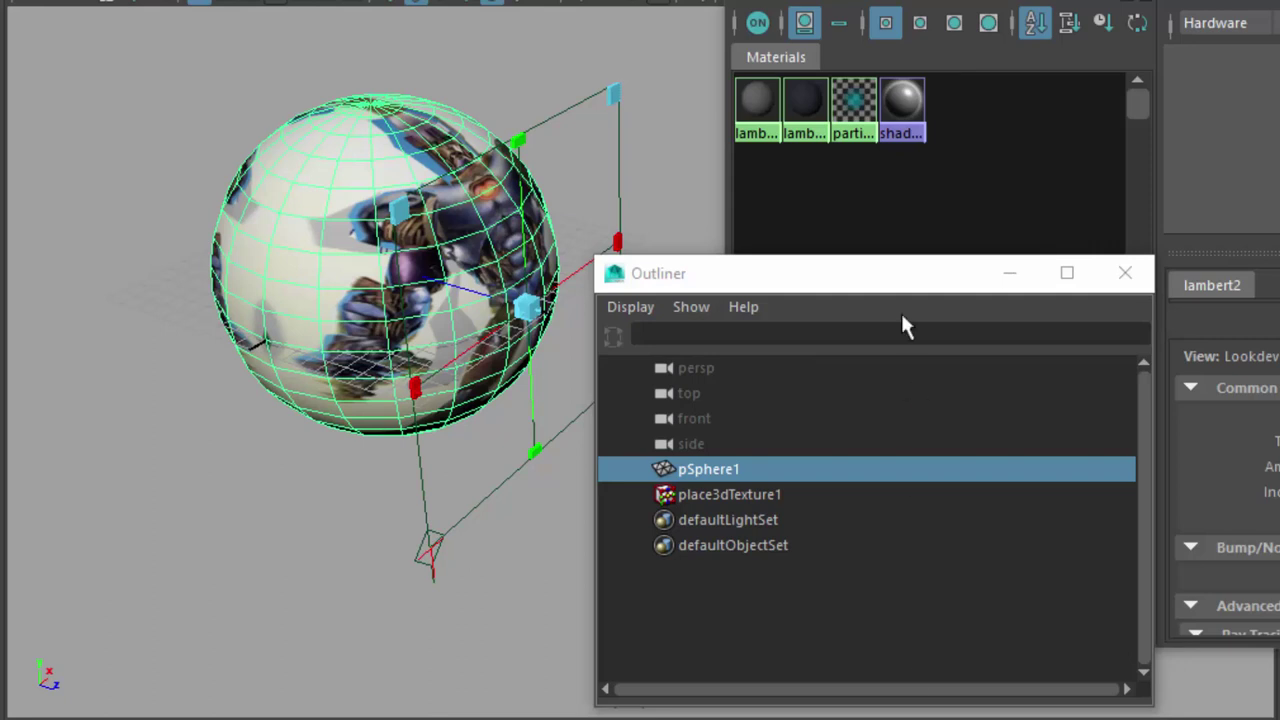
click(699, 469)
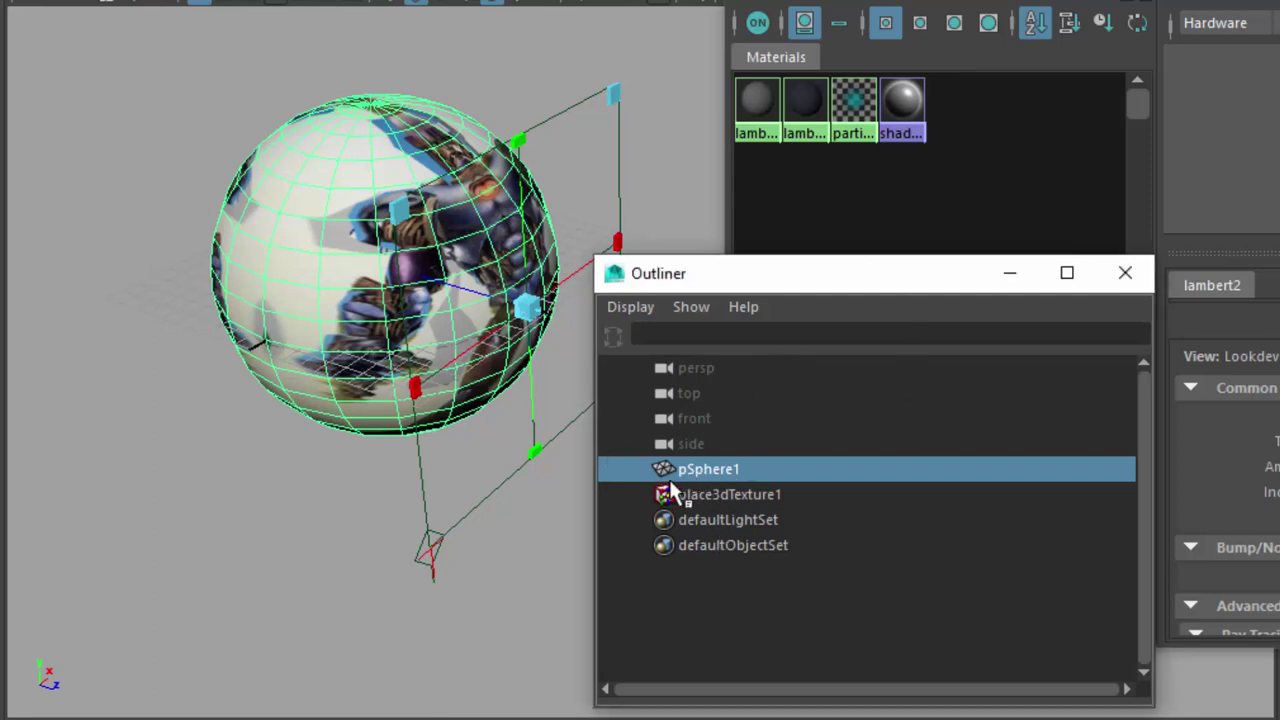
- Rename the sphere's lambert2 material to a name beginning with "projection_sha"
click(198, 138)
click(281, 134)
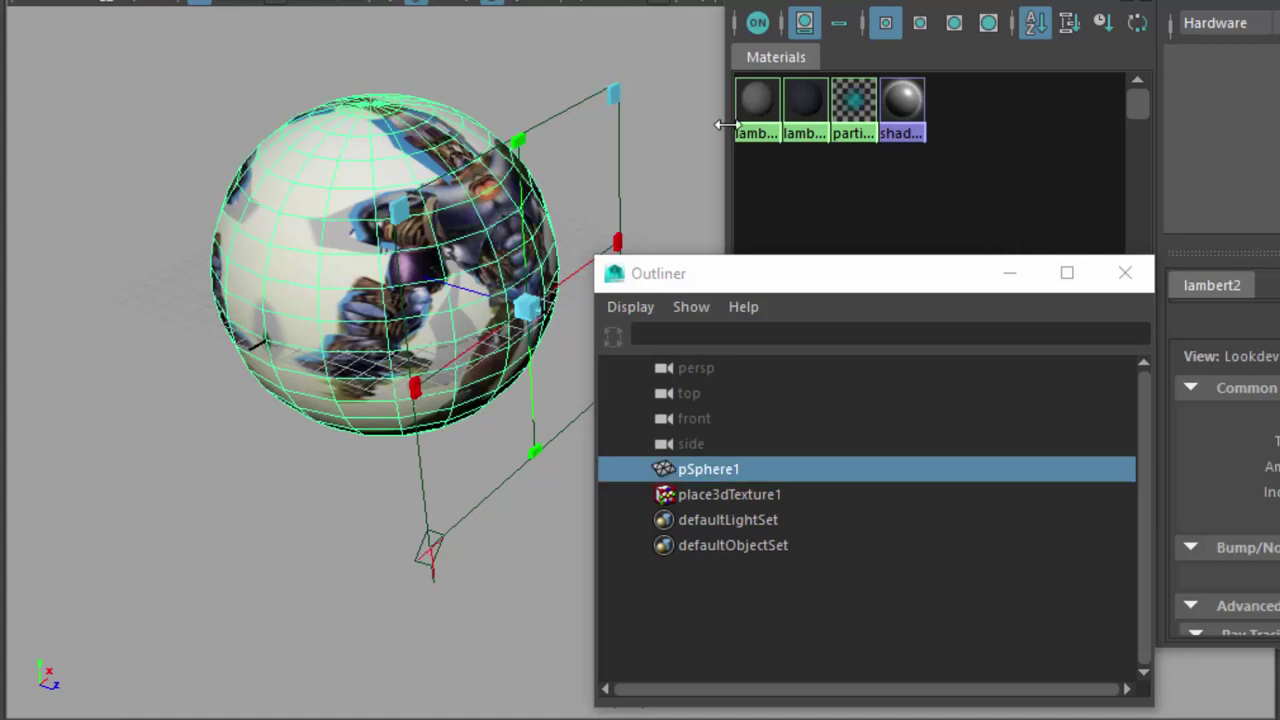
middle_drag(812, 114, 812, 114)
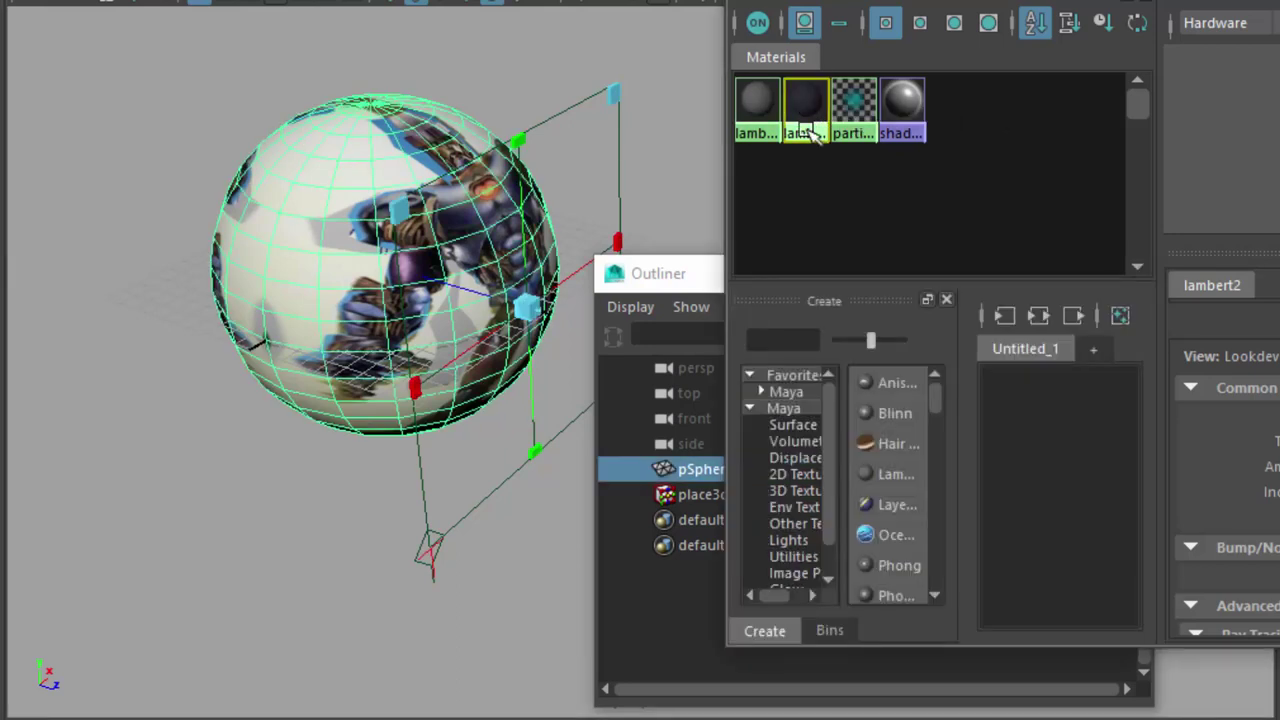
click(377, 51)
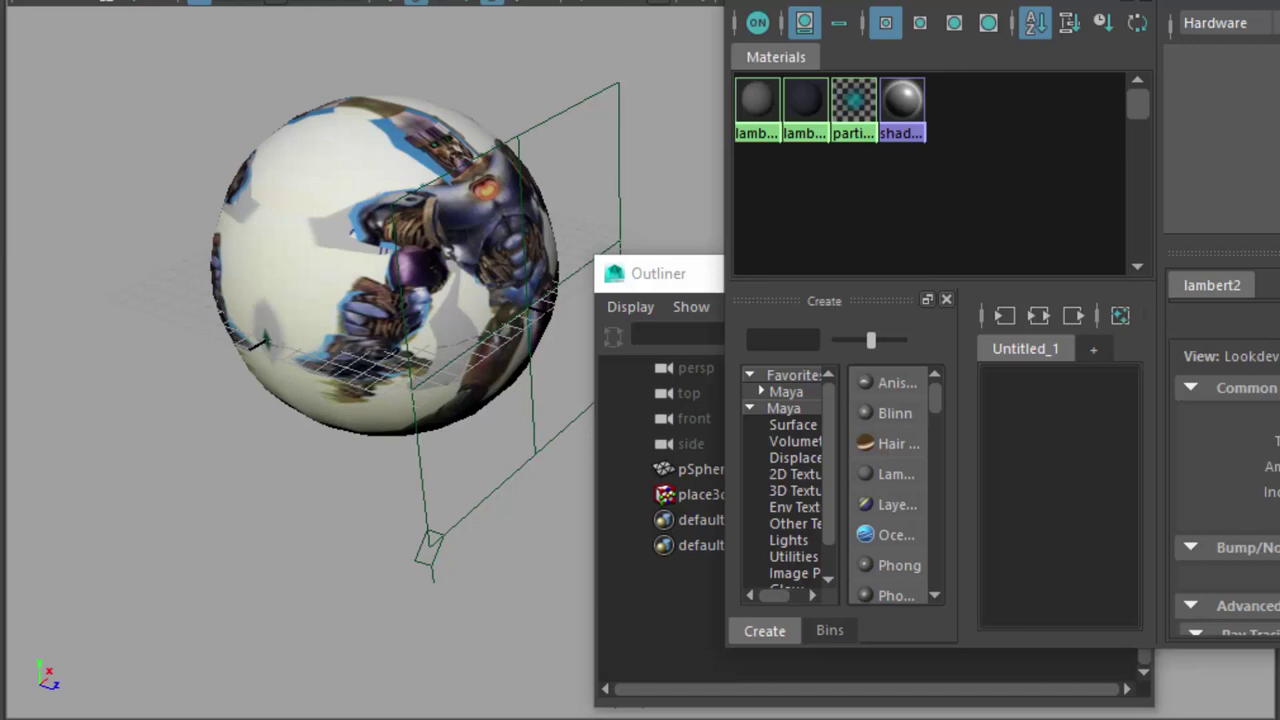
key(Return)
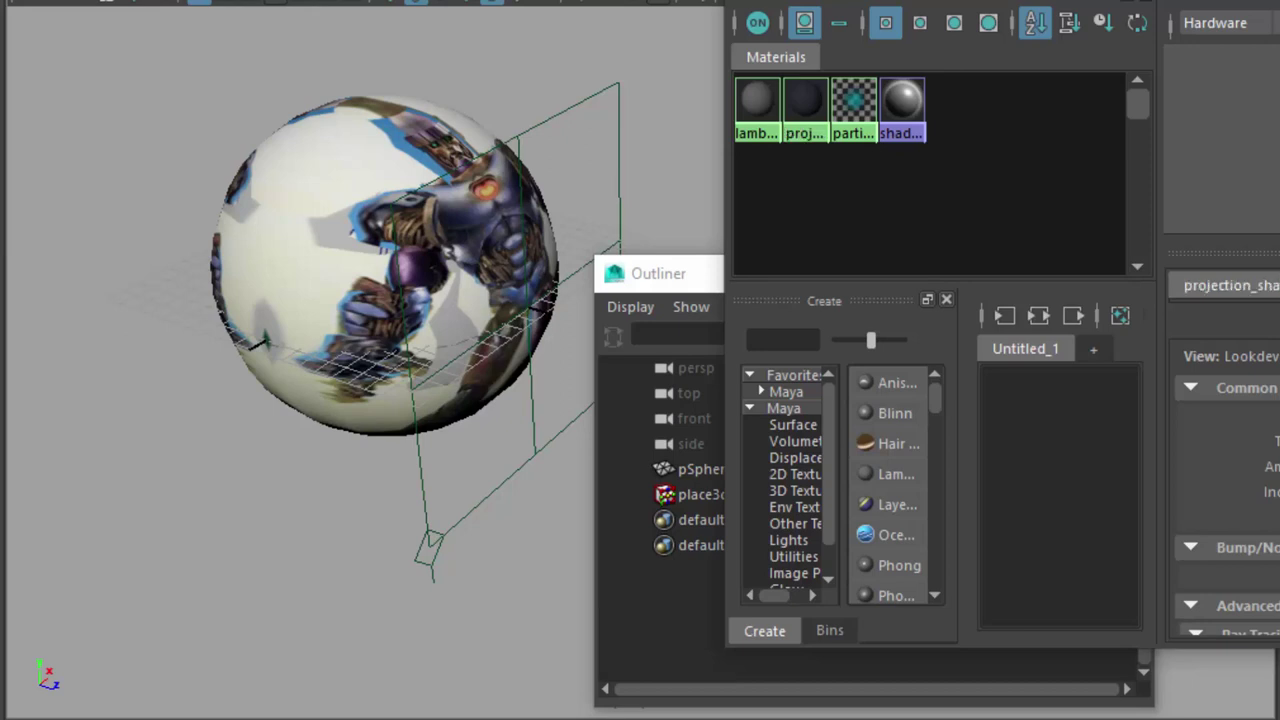
- Select the sphere together with its renamed projection material and open the Convert to File Texture (Maya Software) options
click(302, 117)
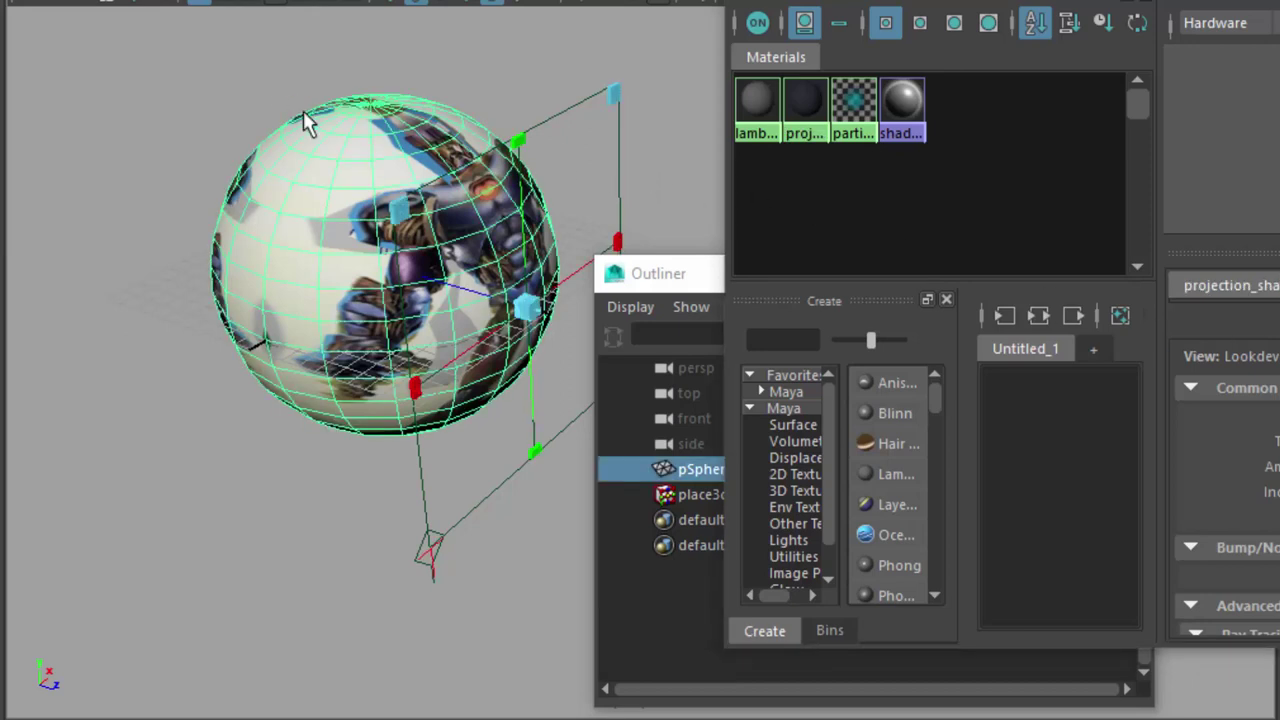
shift+click(813, 105)
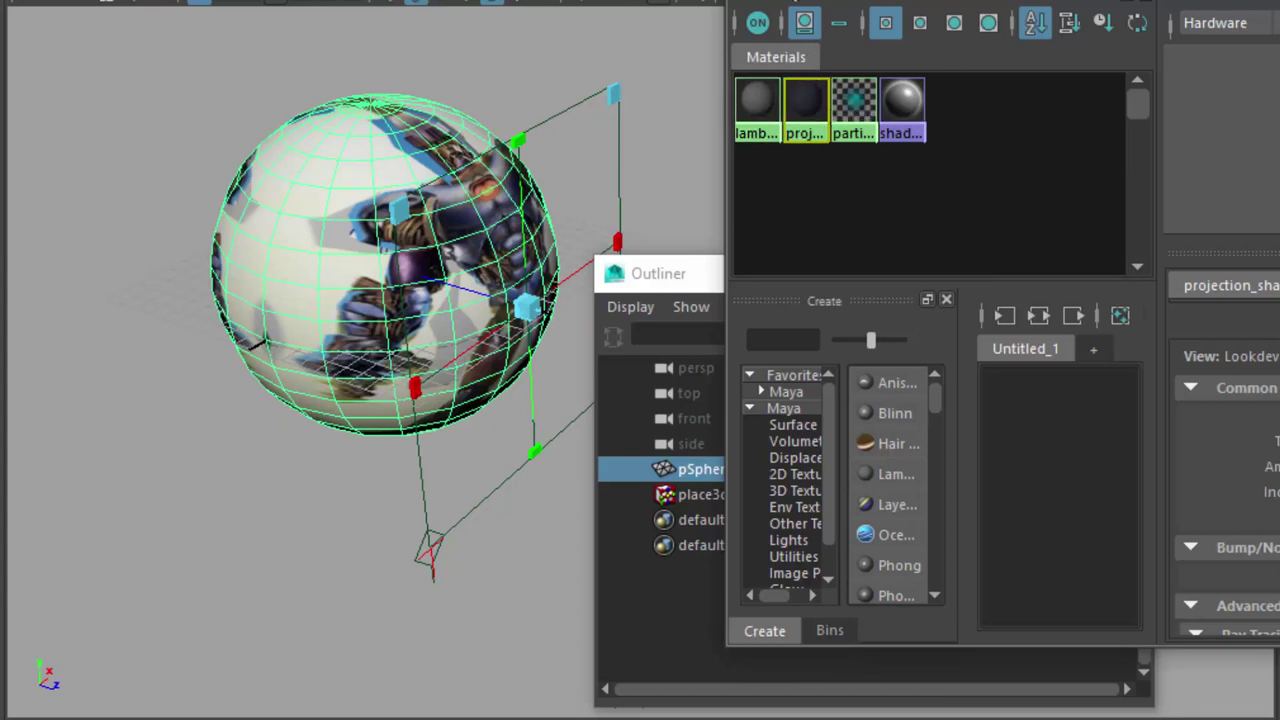
click(788, 0)
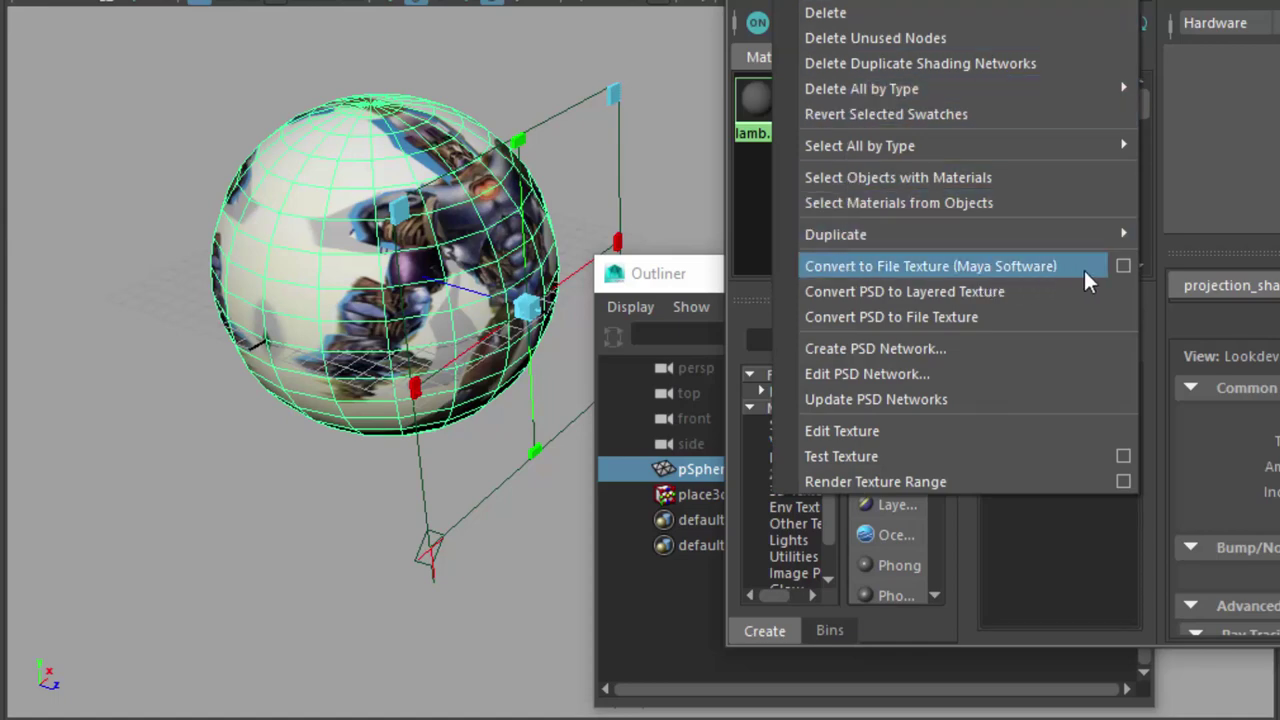
click(1123, 268)
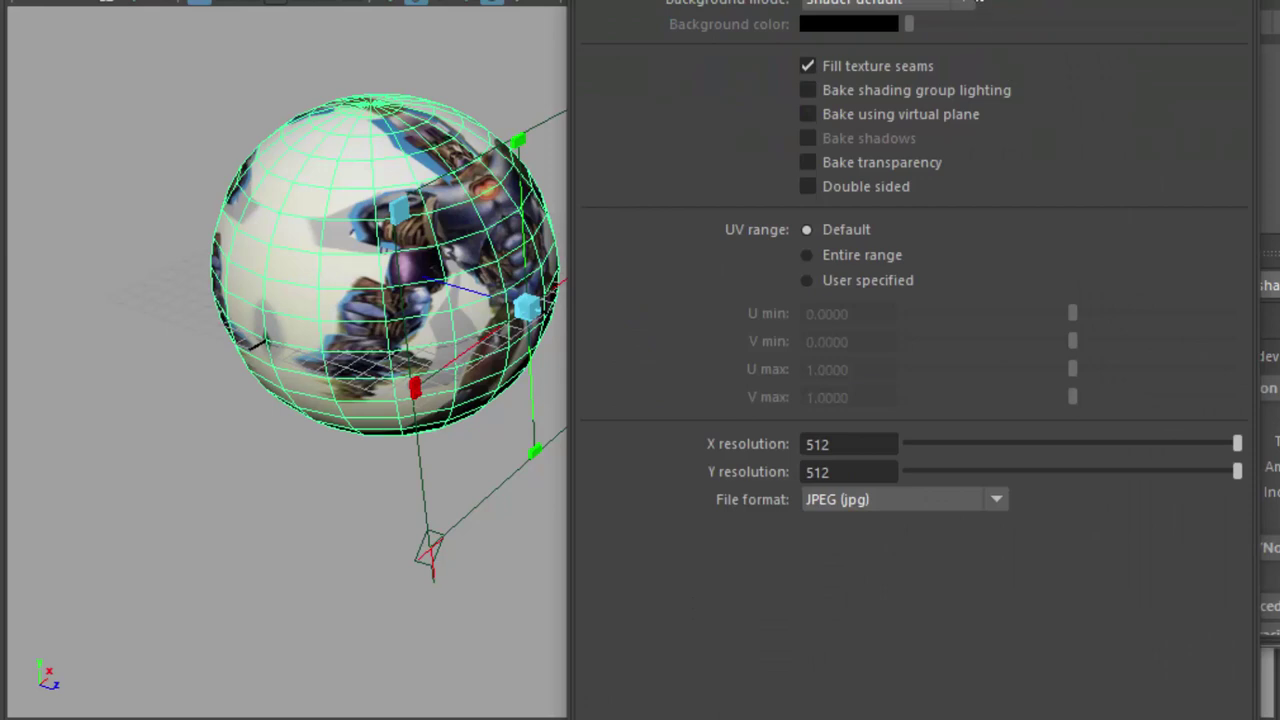
drag(951, 0, 959, 0)
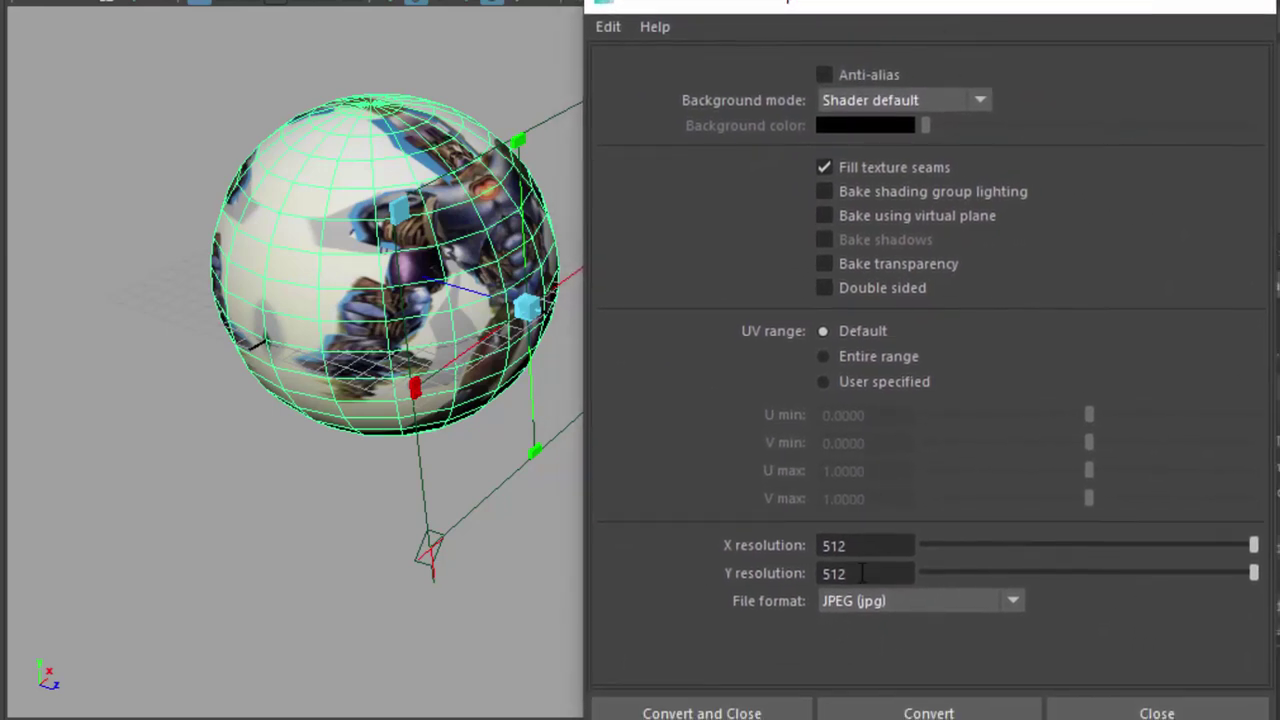
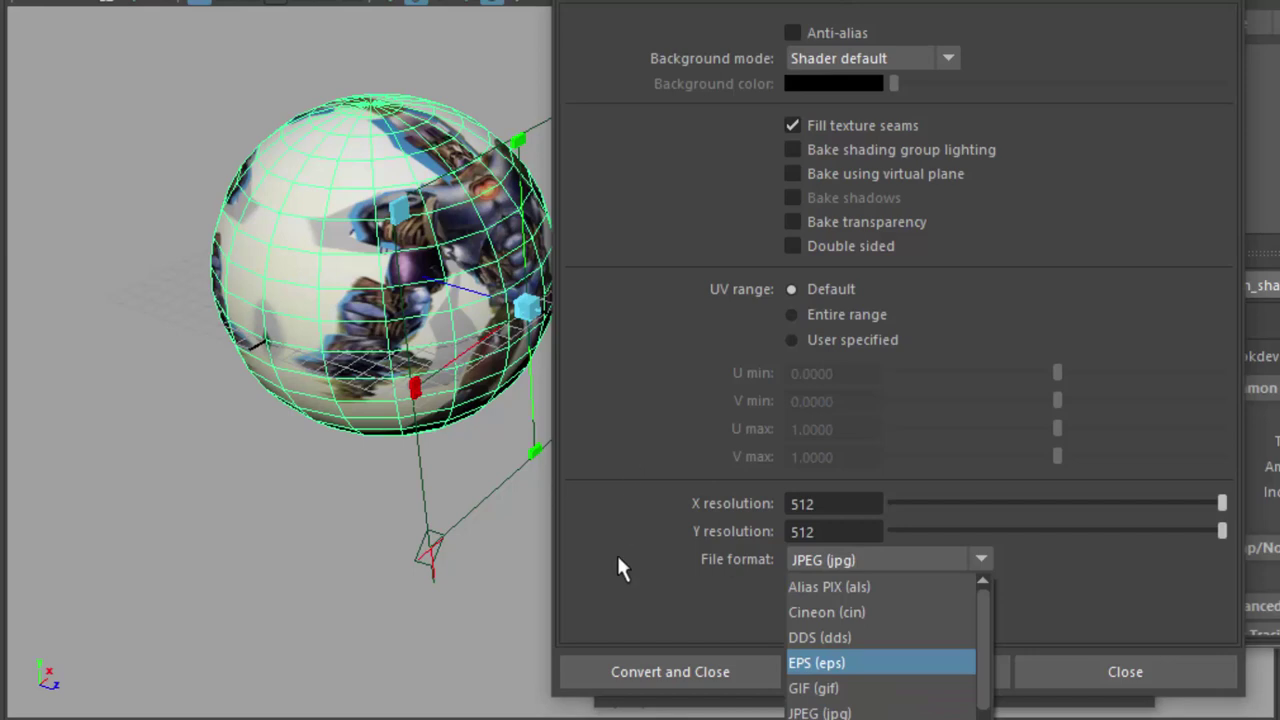
- Reset the Convert to File Texture options and set the X and Y resolution to 512 with JPEG (jpg) as the file format
click(711, 556)
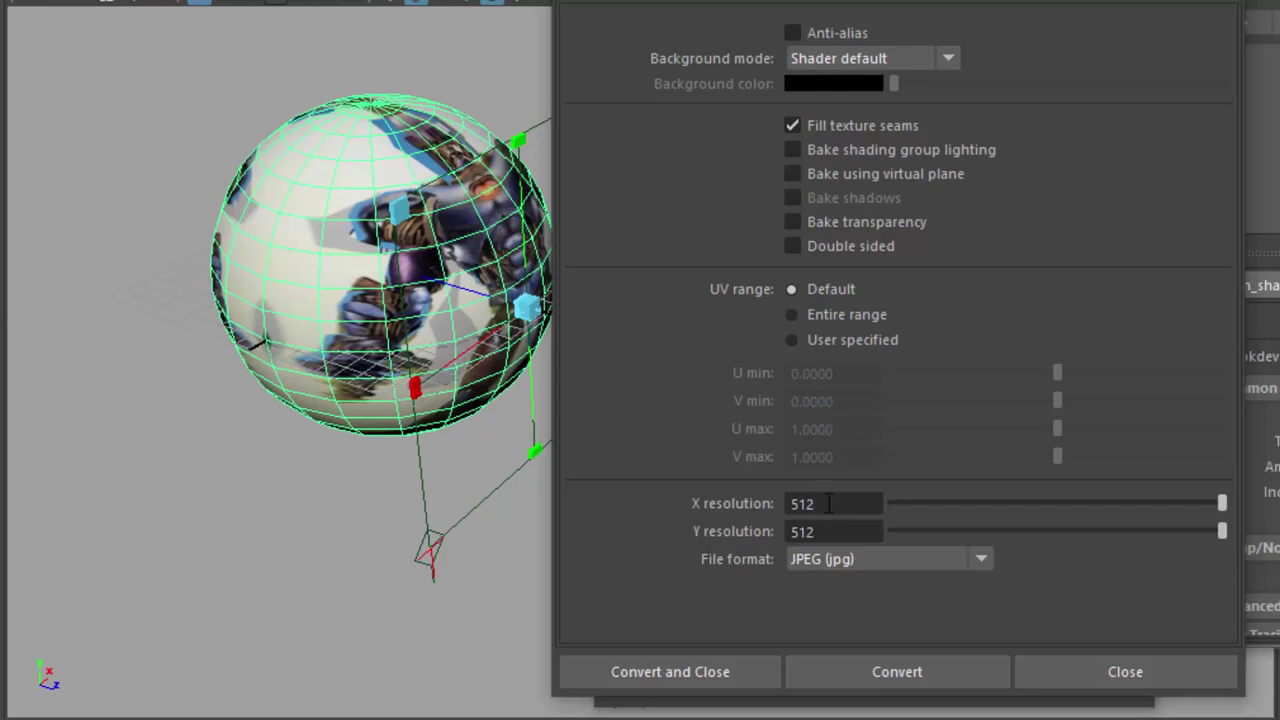
click(588, 1)
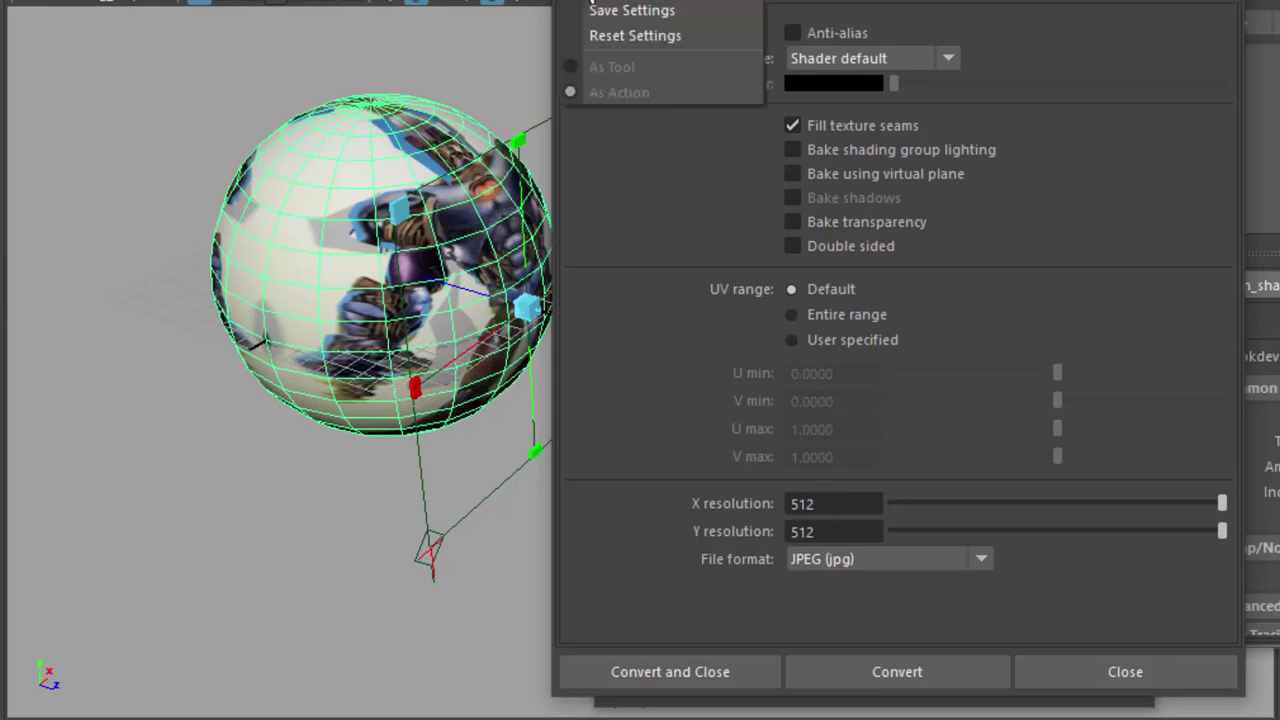
click(627, 36)
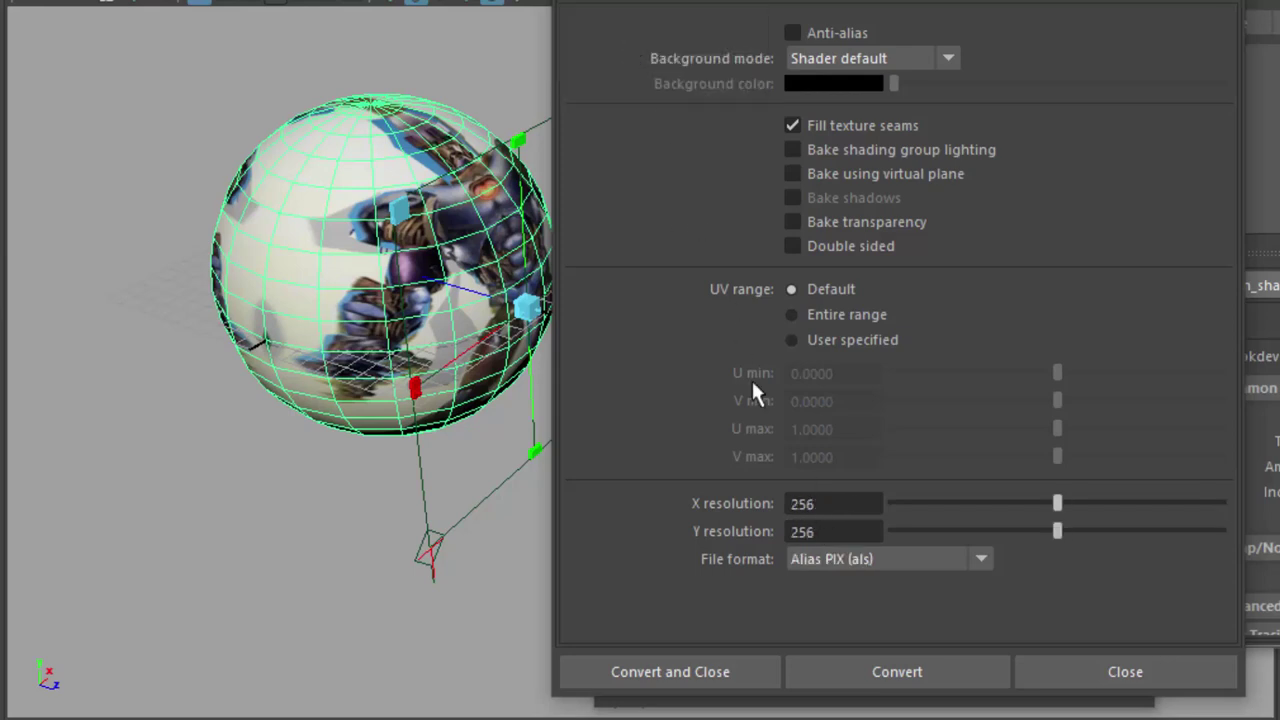
double_click(834, 504)
text(512)
key(Tab)
text(512)
key(Return)
click(918, 554)
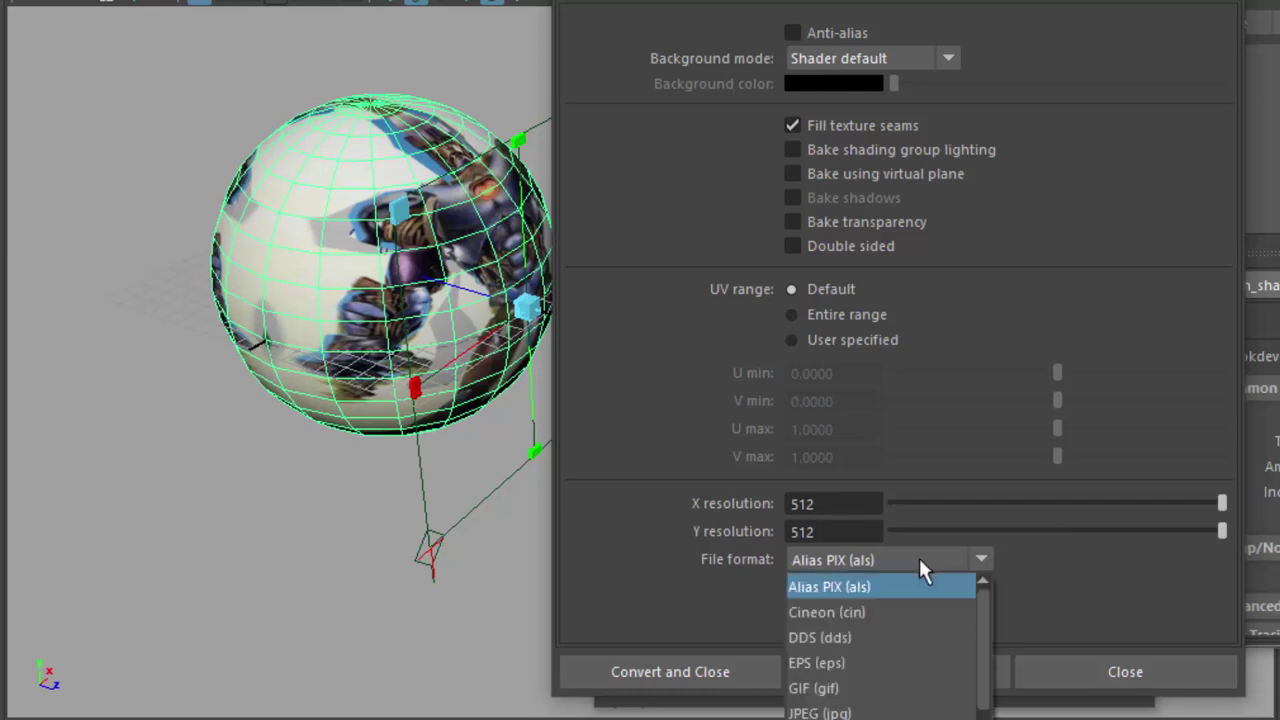
click(902, 712)
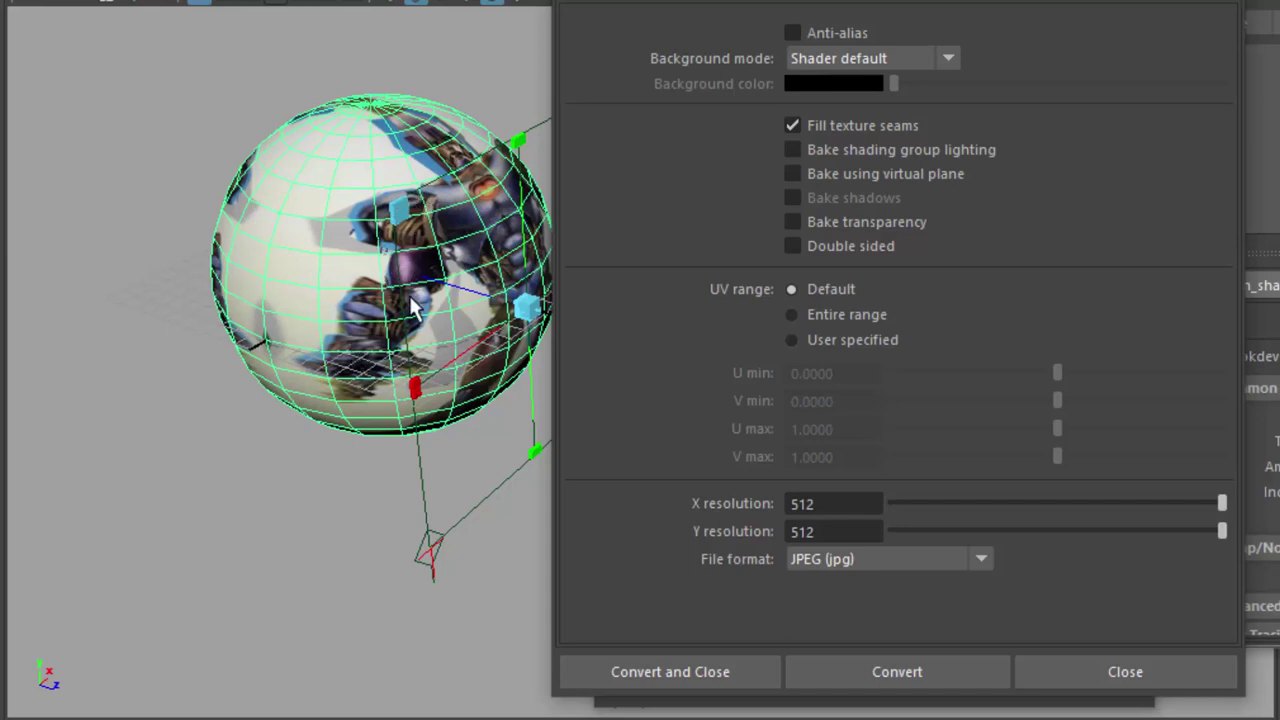
- Check the project directory in the Set Project dialog and leave it without setting a different folder
alt+drag(355, 478, 277, 454)
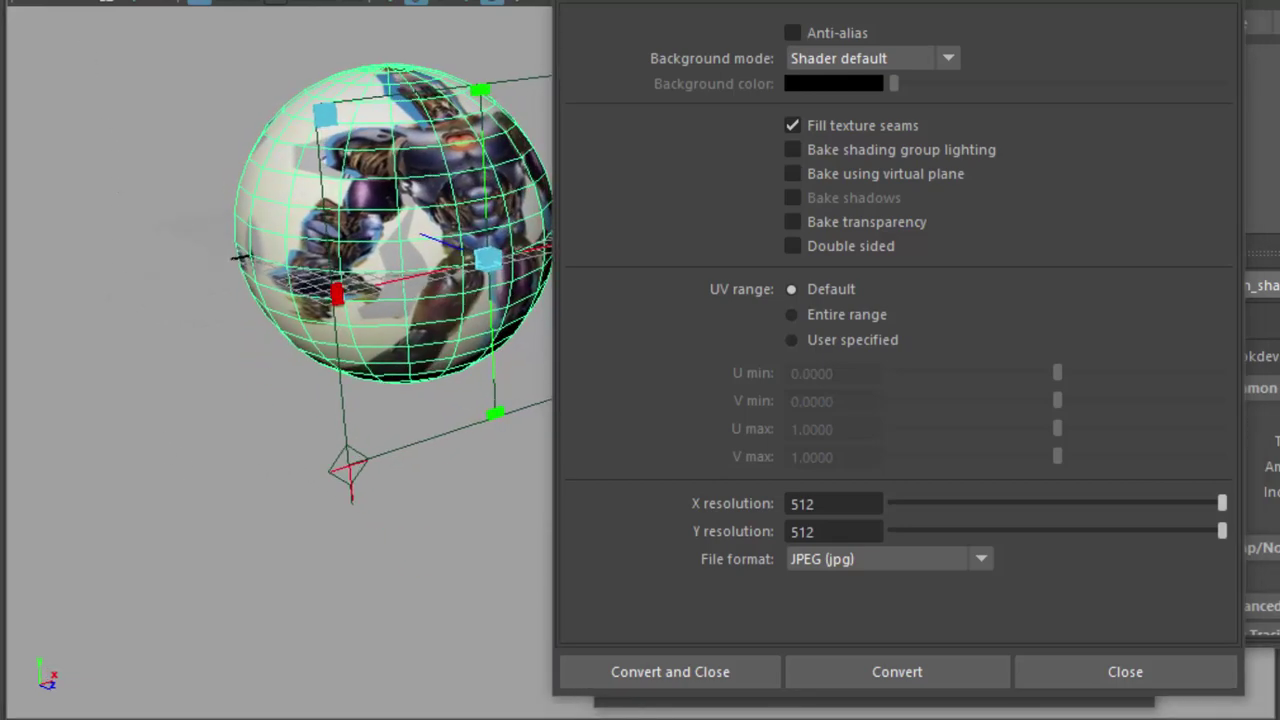
click(4, 1)
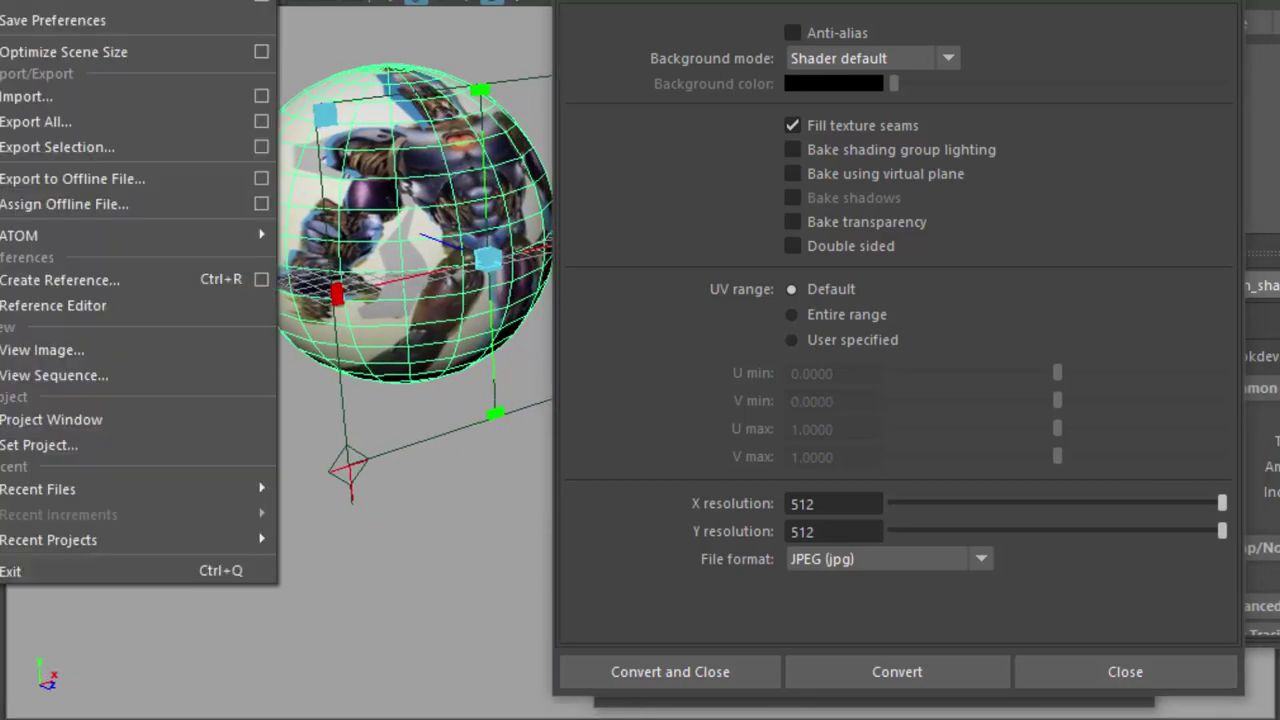
click(130, 440)
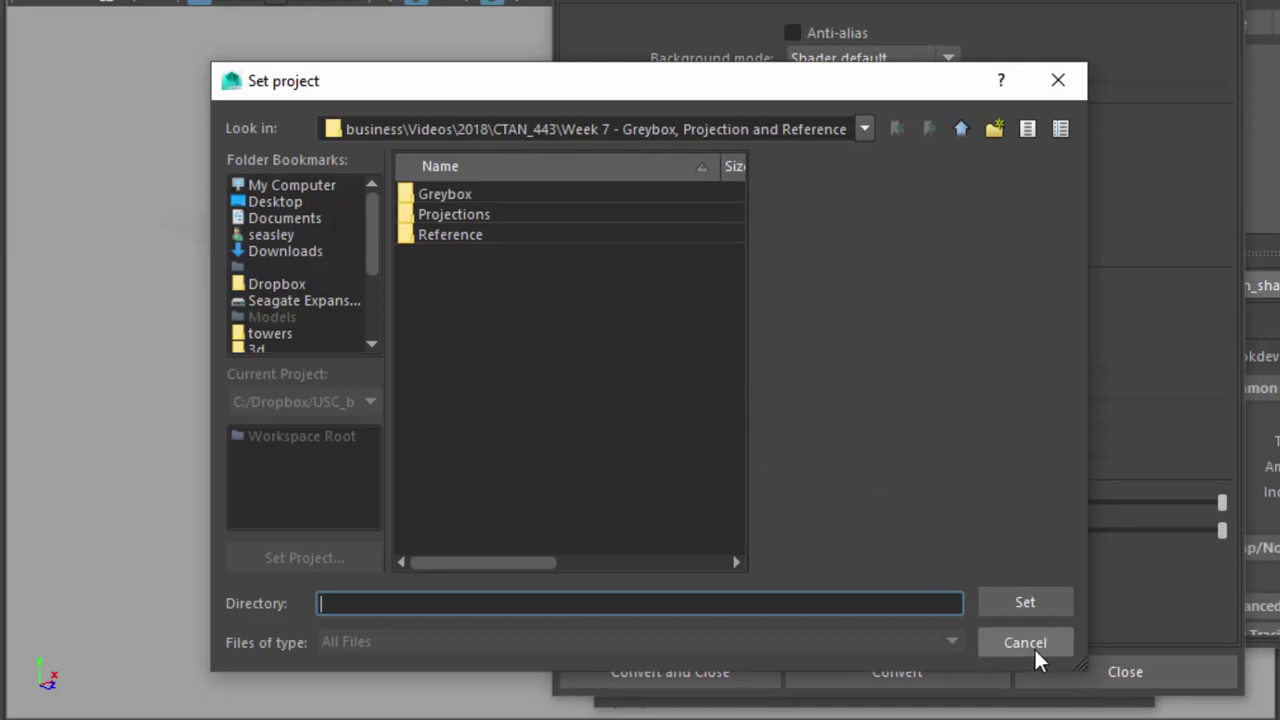
click(1025, 643)
click(4, 2)
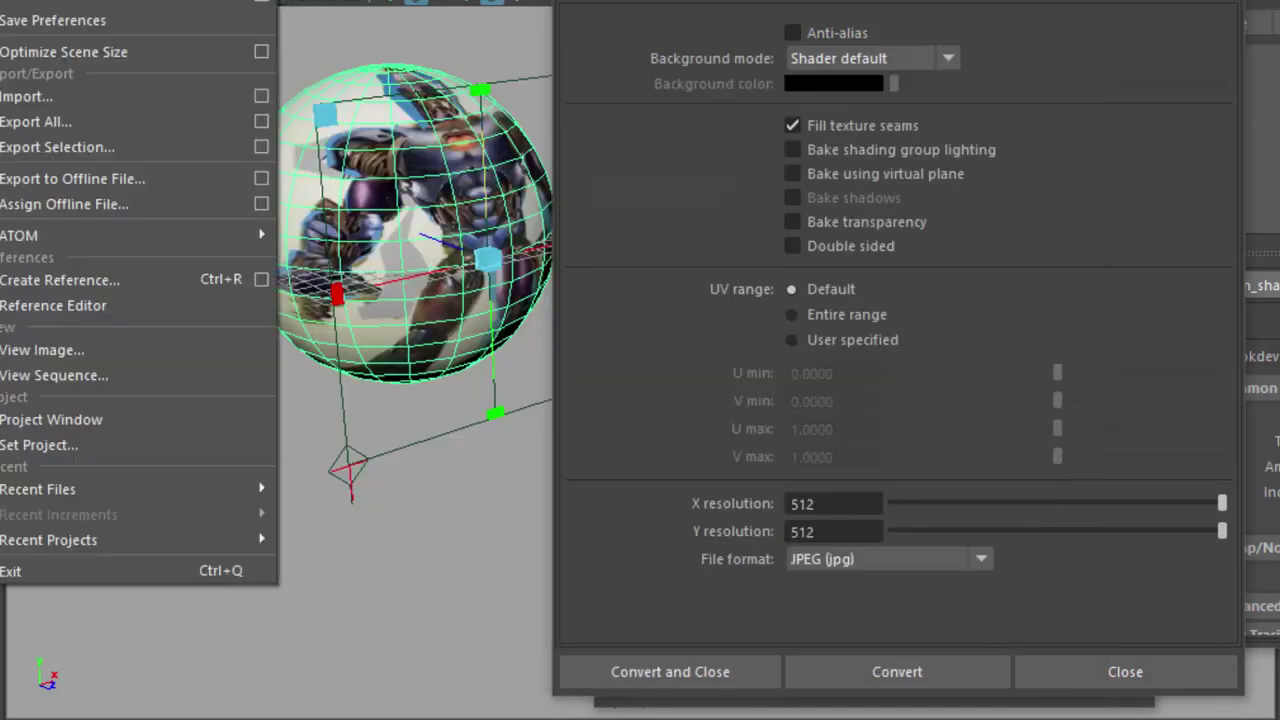
click(116, 441)
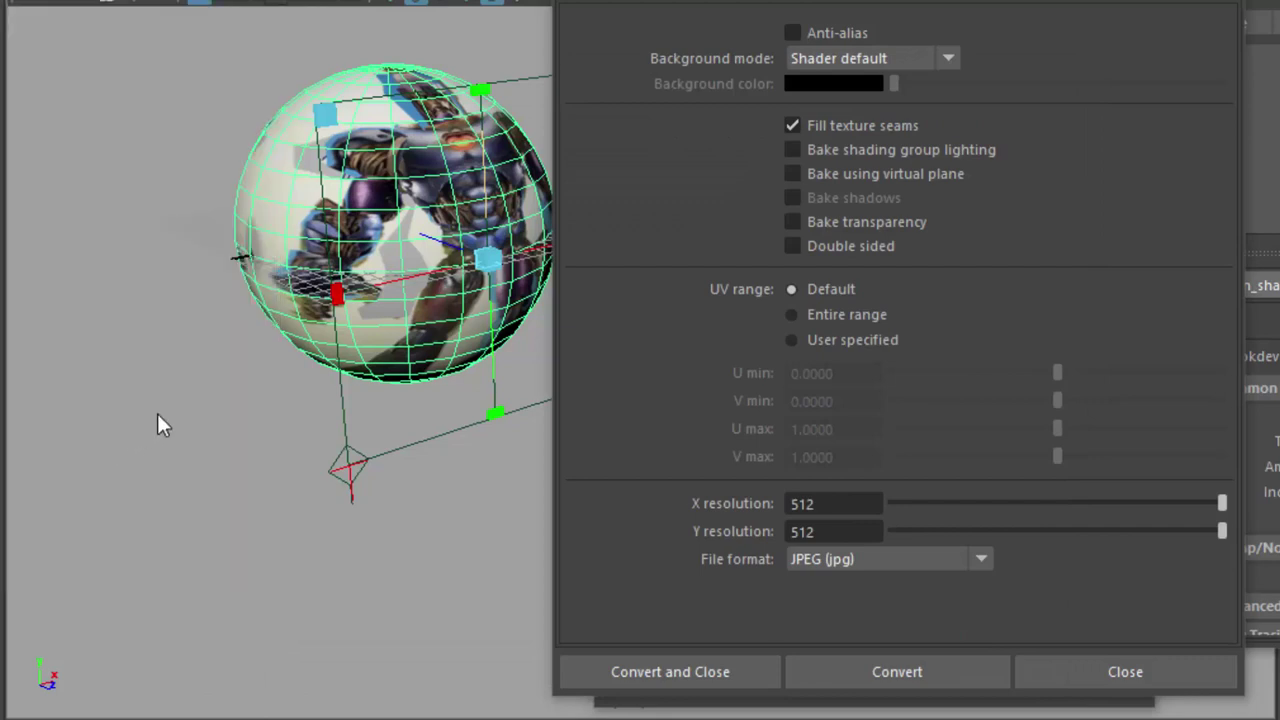
drag(582, 83, 449, 46)
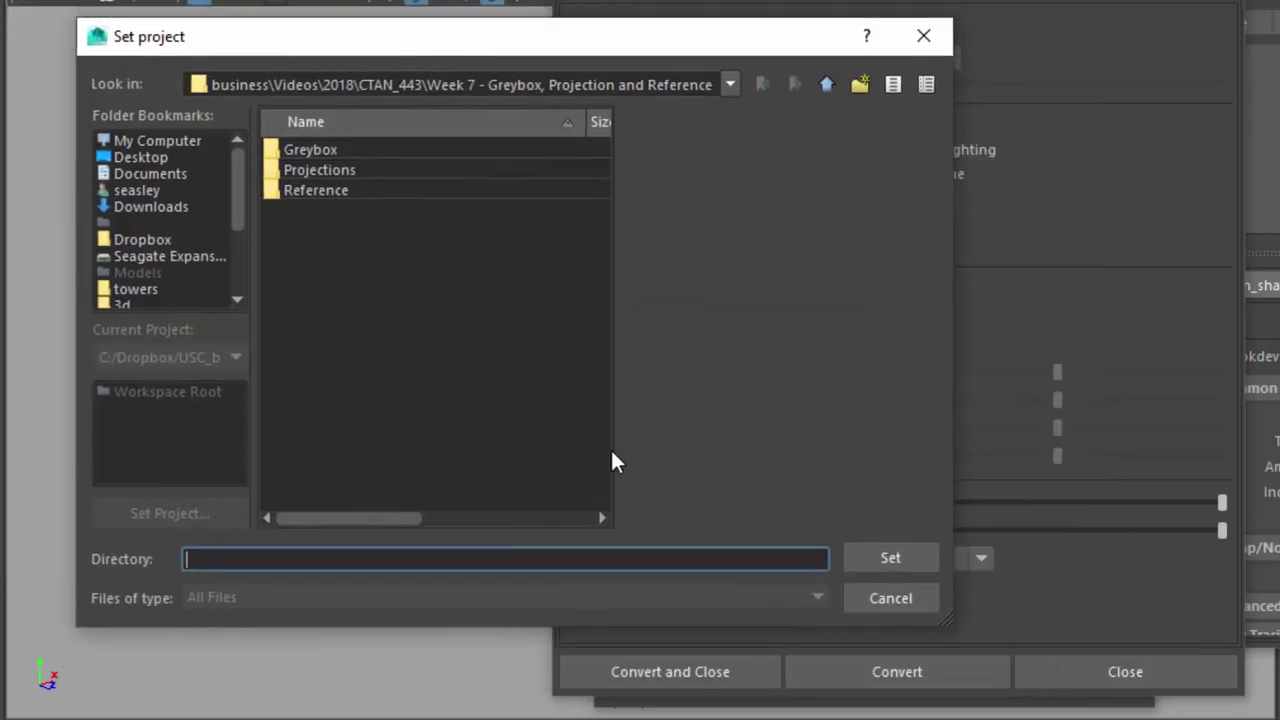
click(891, 598)
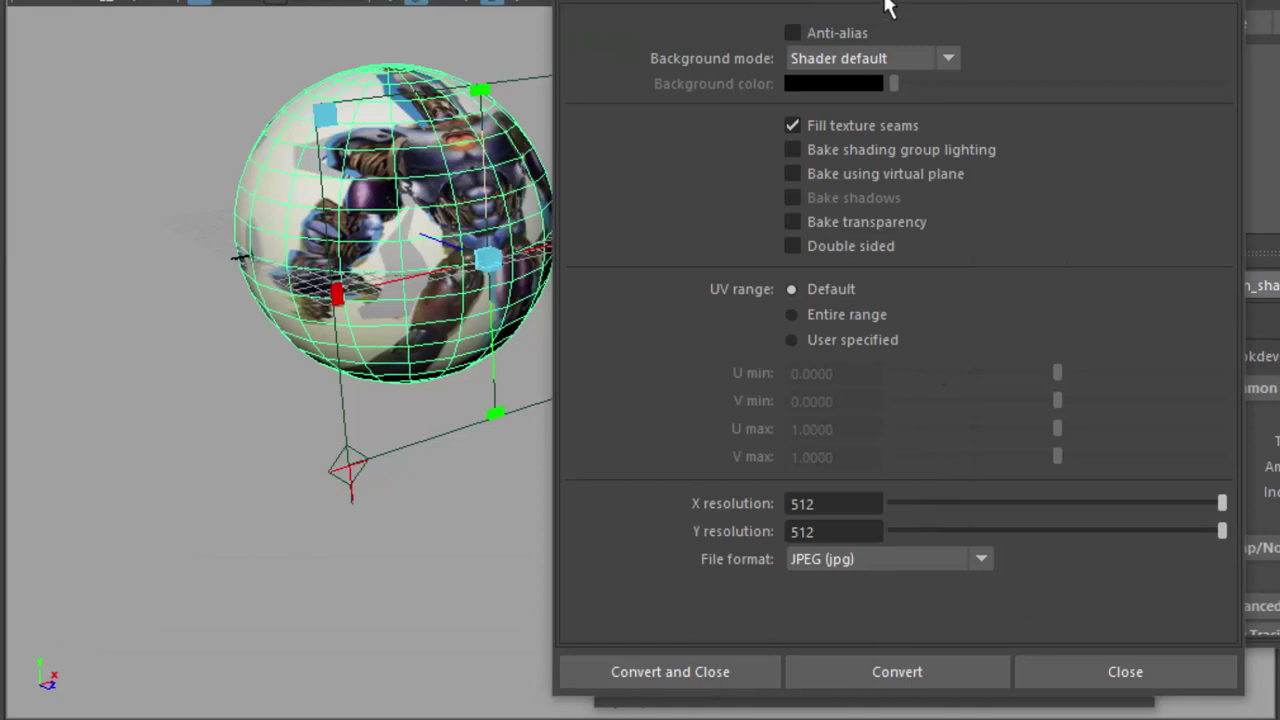
- Convert the sphere's projection to a file texture with the current settings and close the conversion options
drag(927, 2, 969, 324)
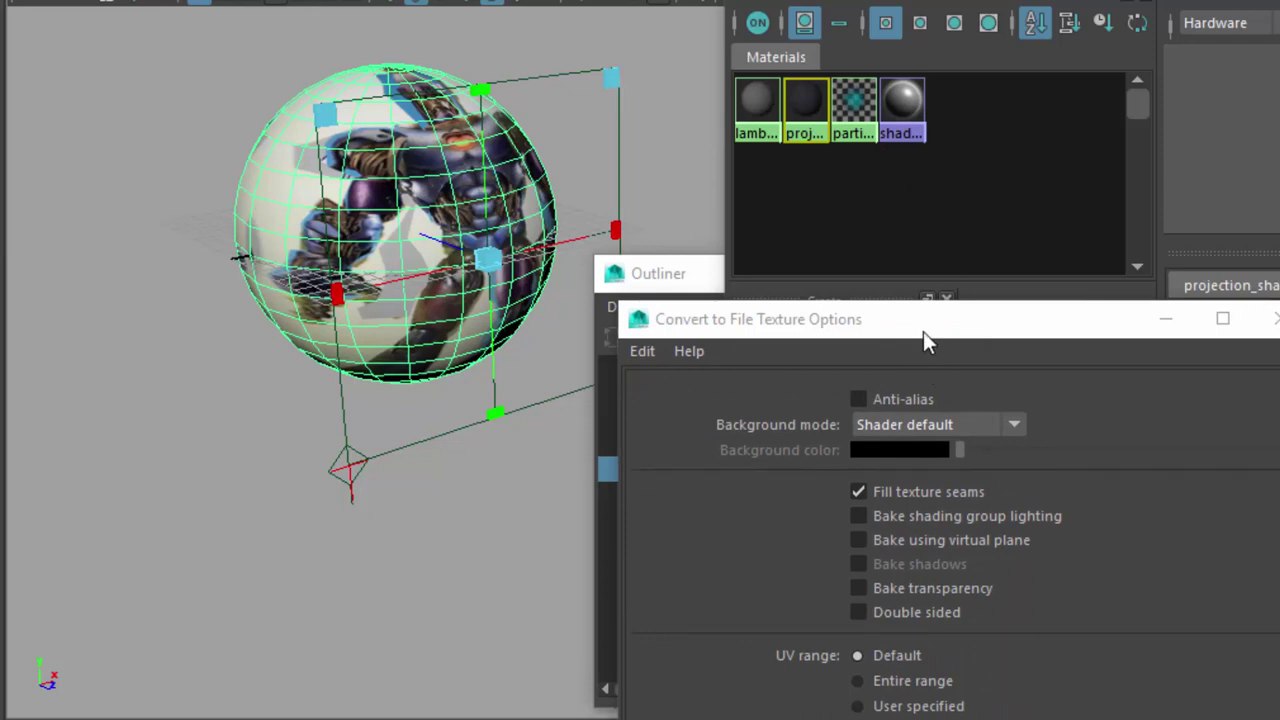
drag(923, 333, 945, 8)
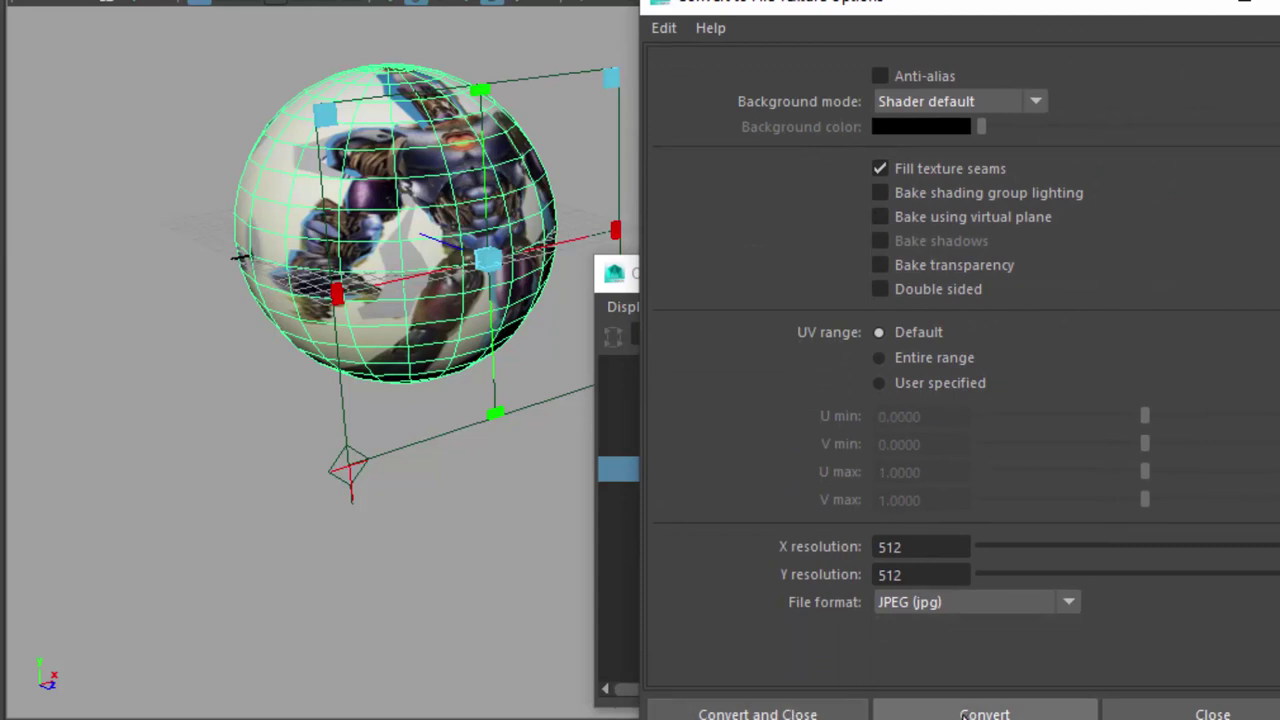
click(815, 716)
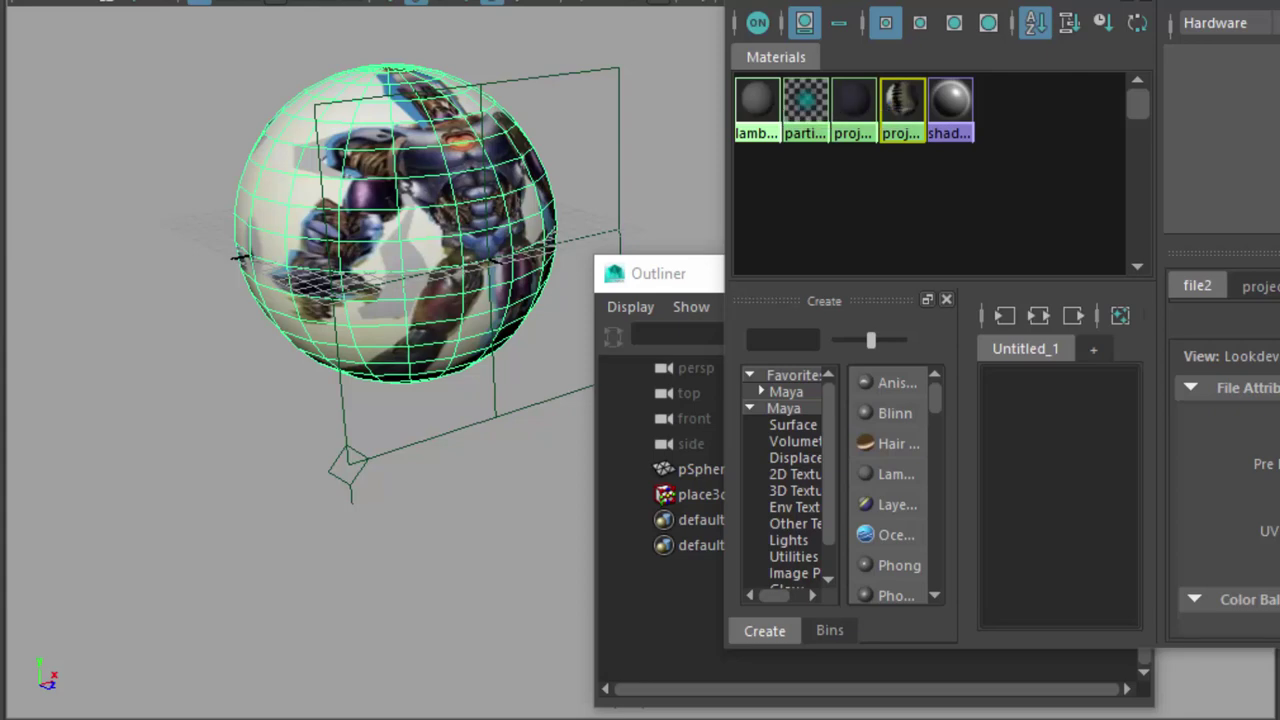
- Examine the converted texture behind the sphere's UVs in the UV Editor, toggling the image dimming, and close the editor
click(315, 0)
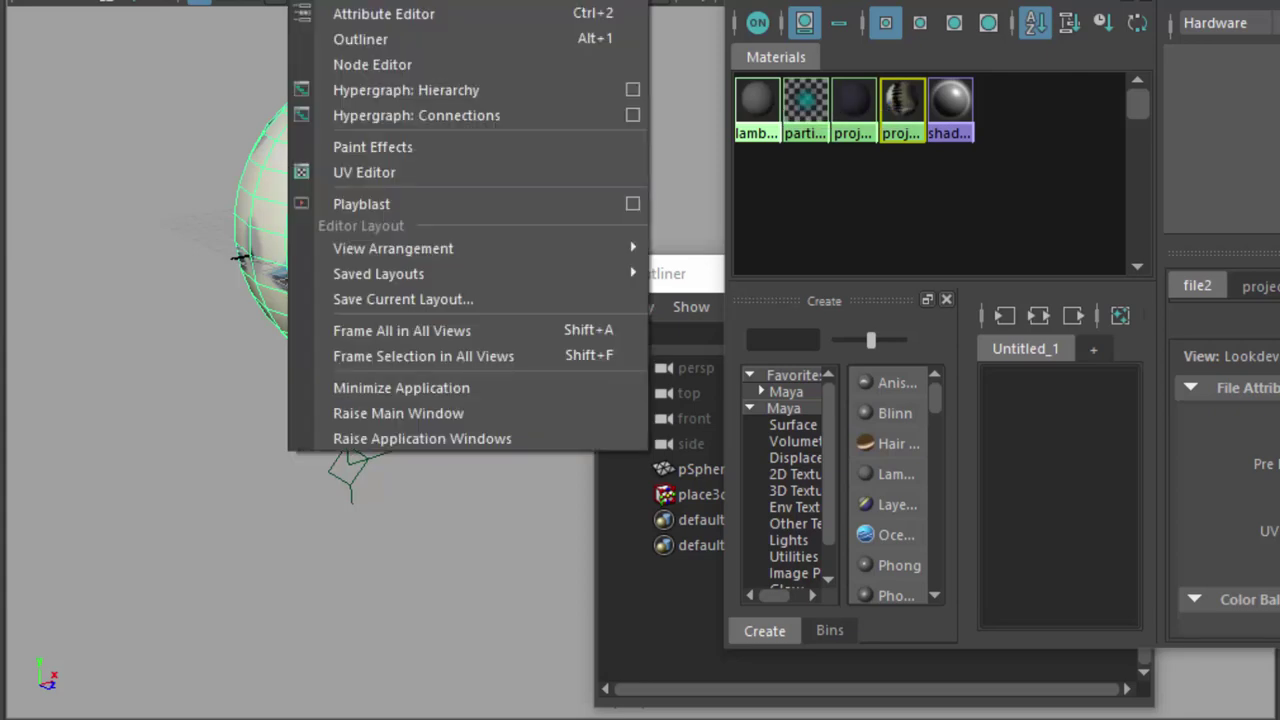
click(382, 165)
drag(1011, 29, 551, 34)
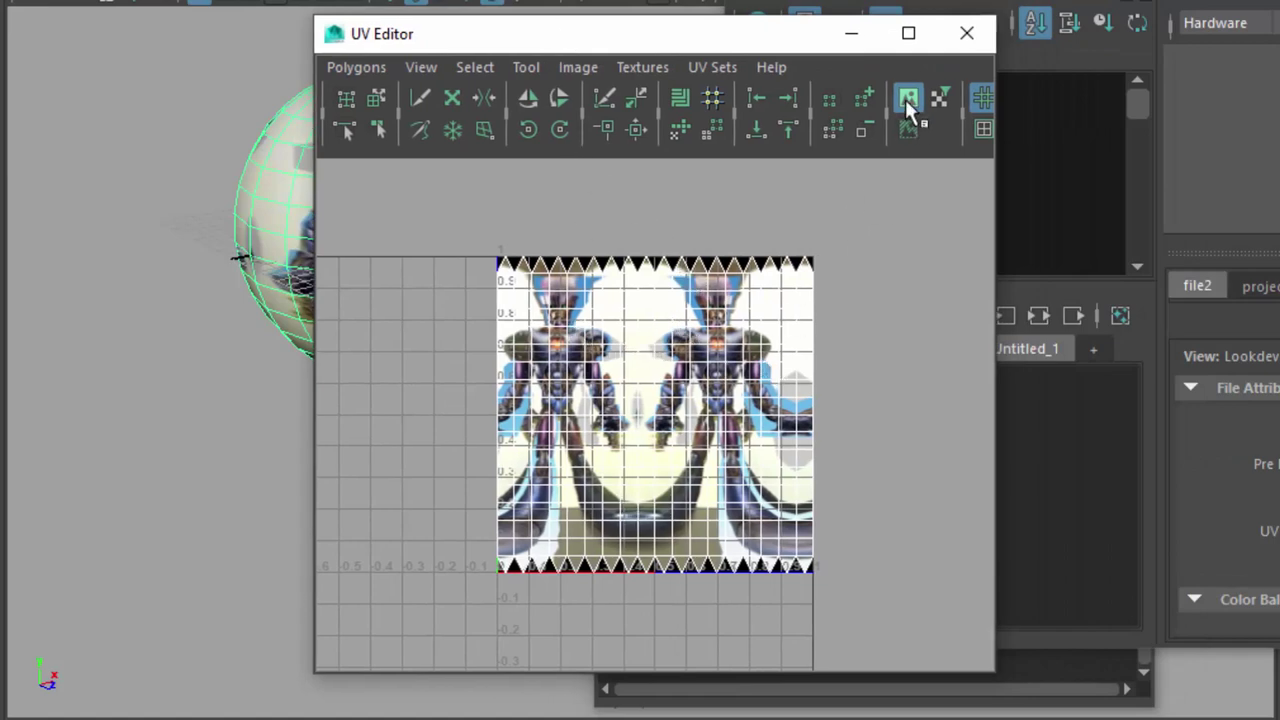
click(906, 130)
click(905, 129)
click(966, 33)
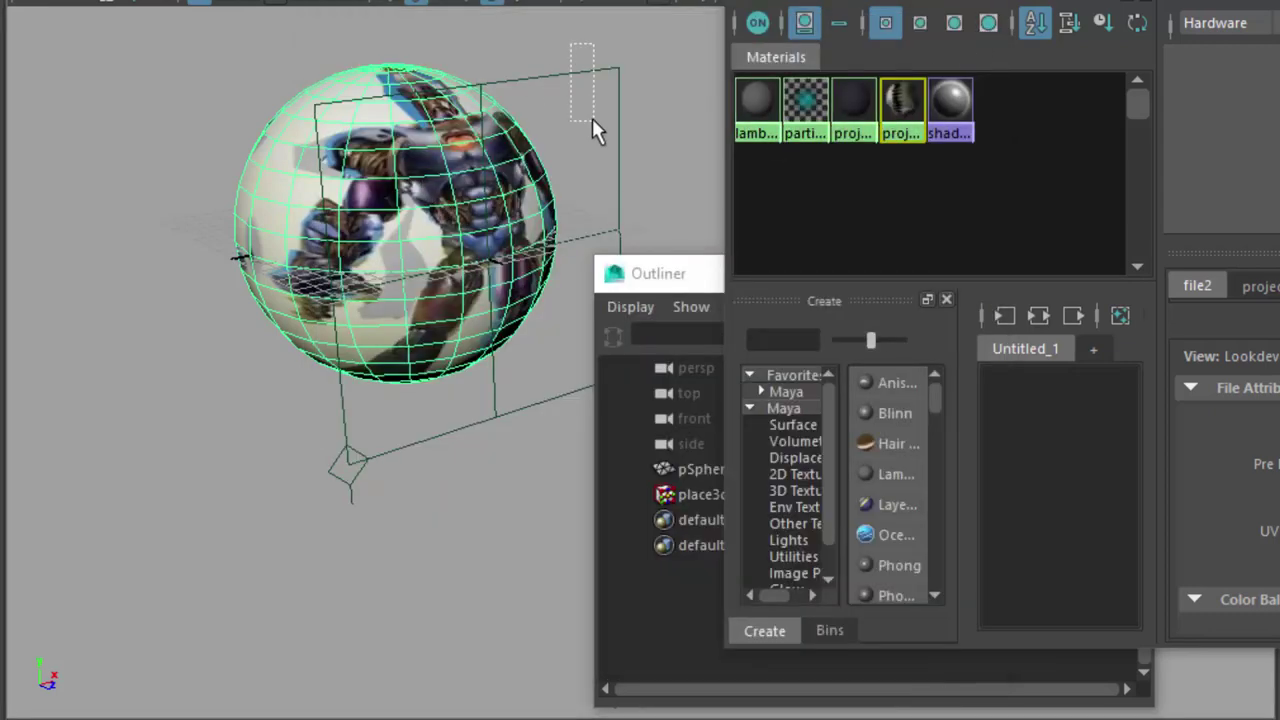
- Compare the original projection_shader with the converted projection_shader1 among the Hypershade materials
drag(571, 44, 592, 120)
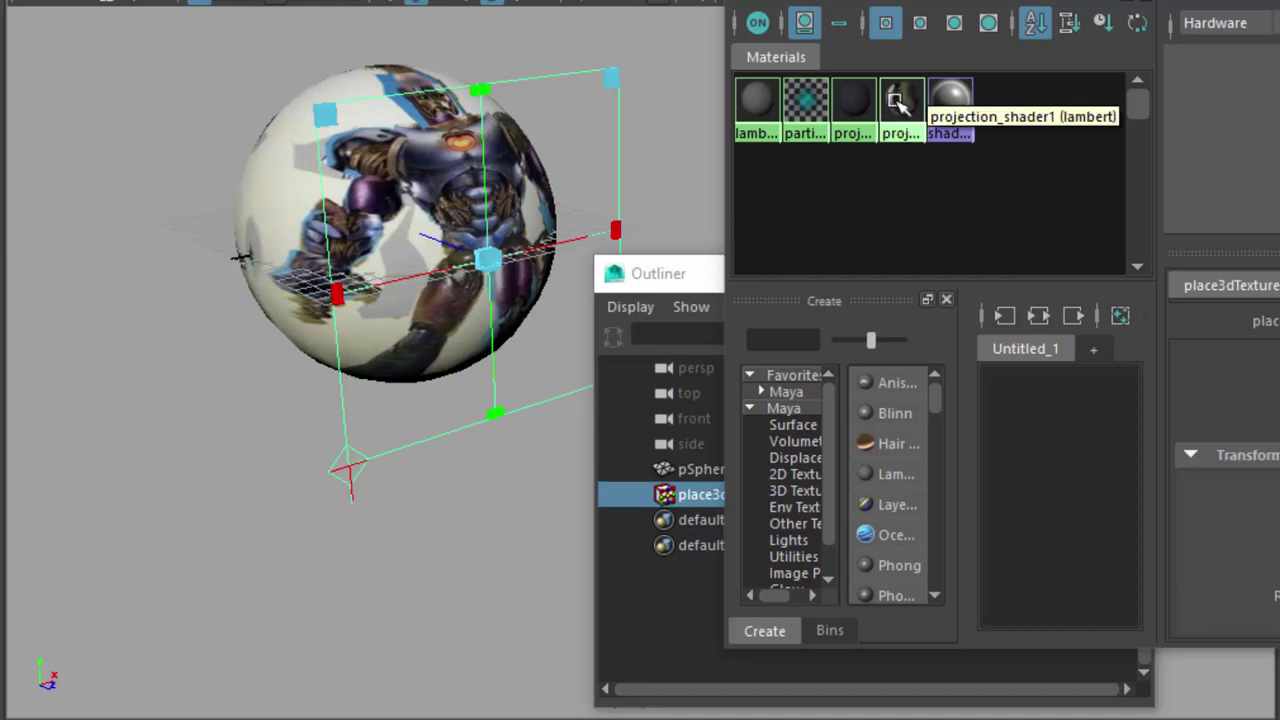
click(900, 105)
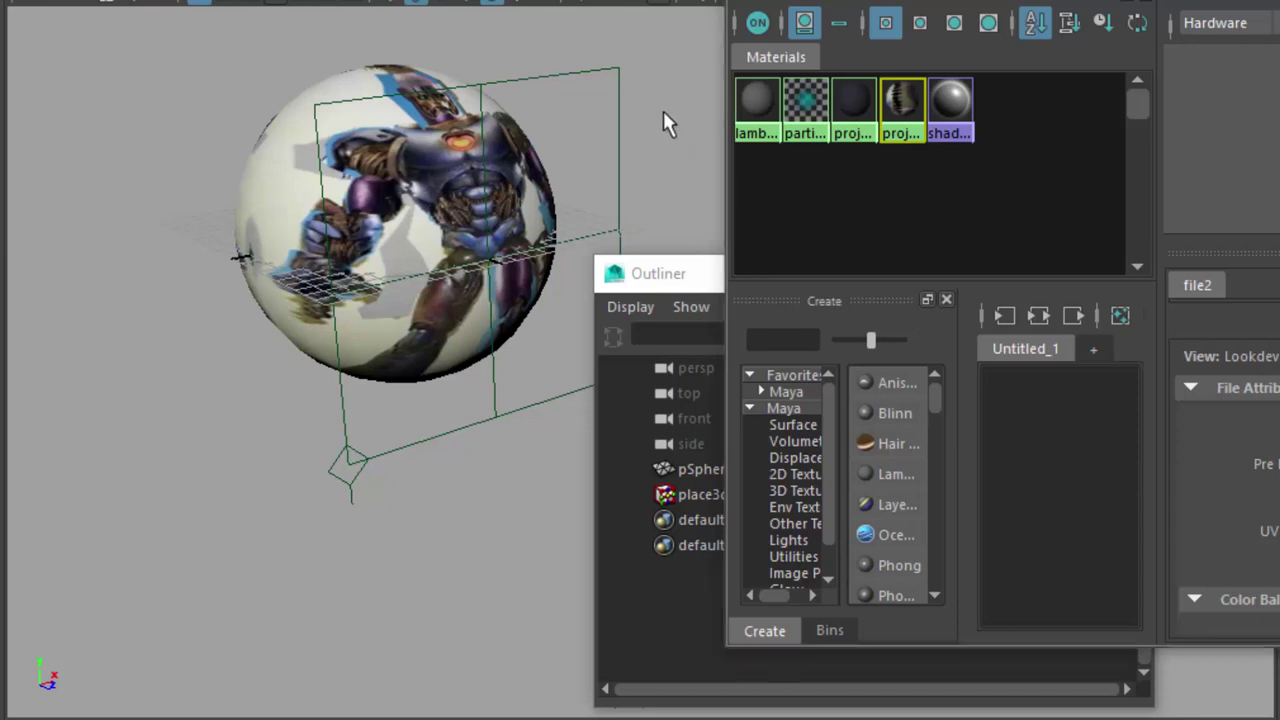
click(908, 110)
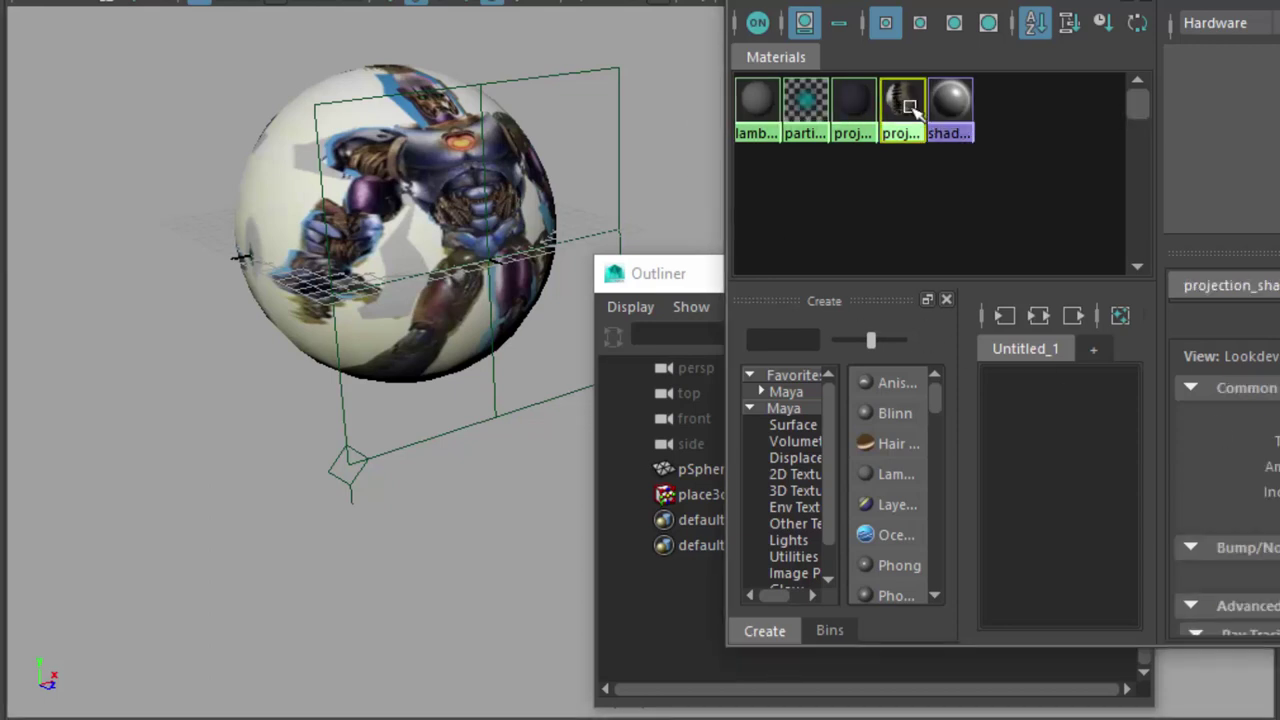
click(855, 105)
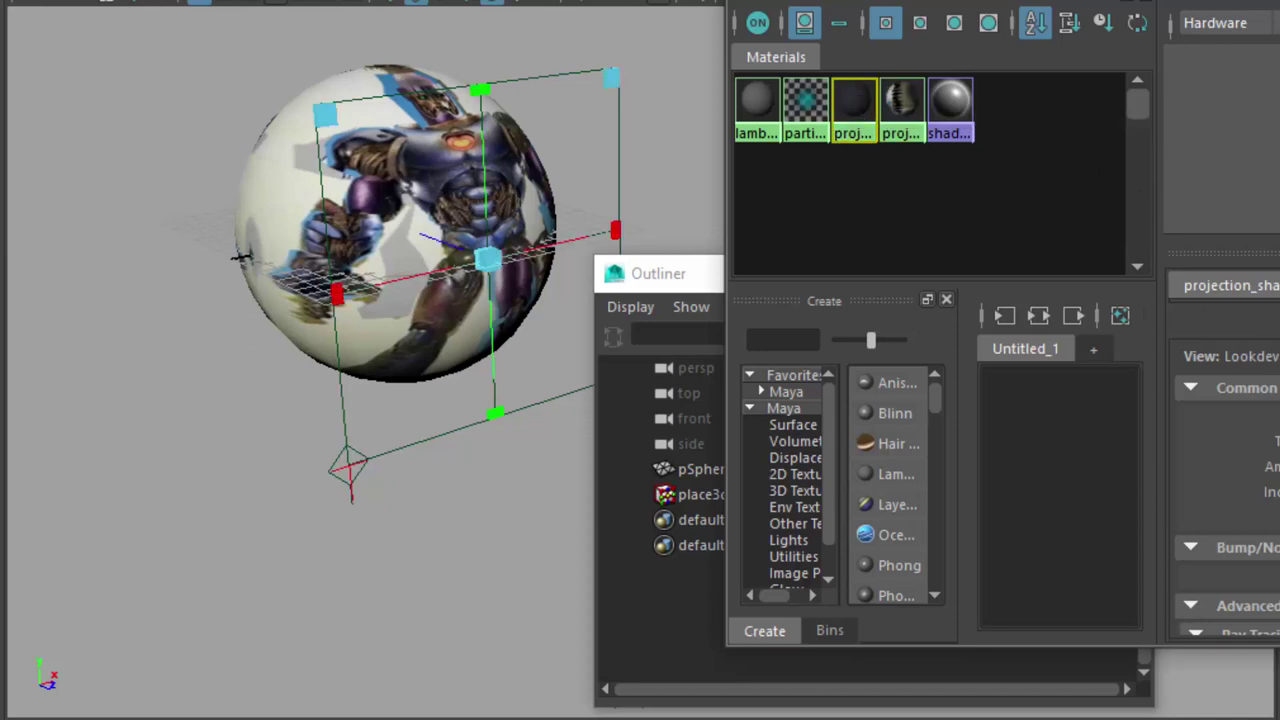
click(901, 105)
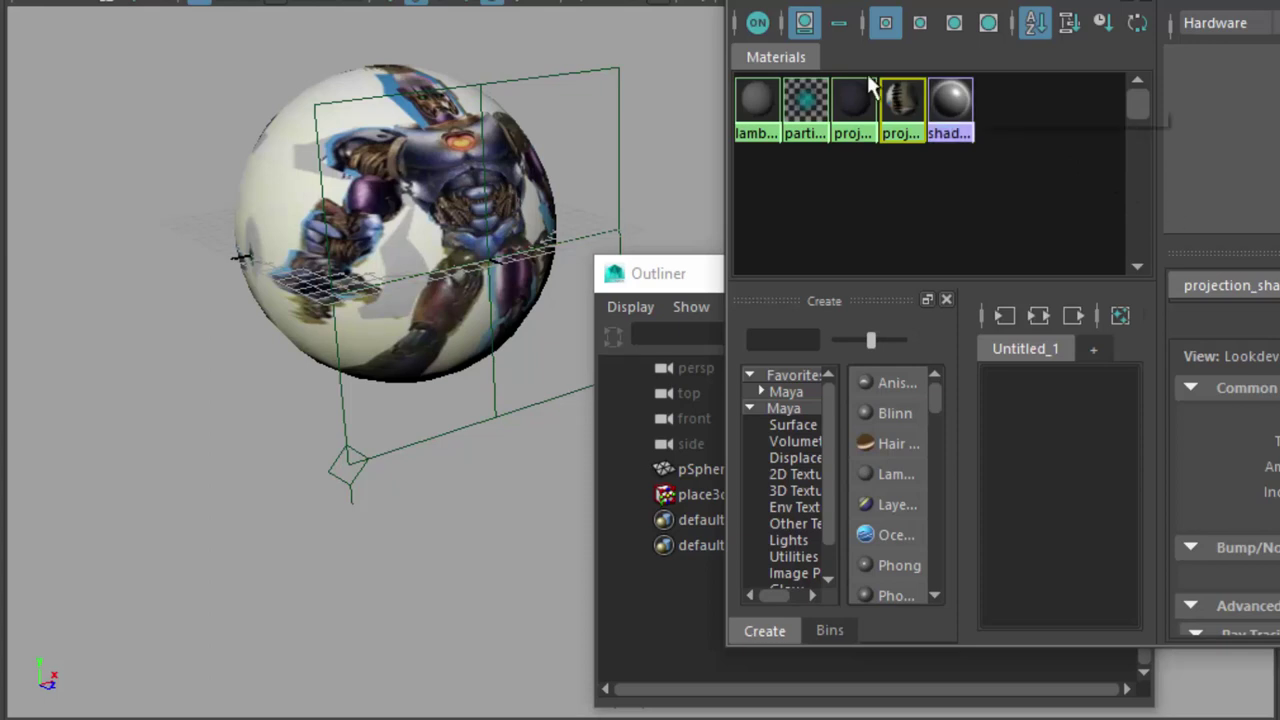
click(853, 107)
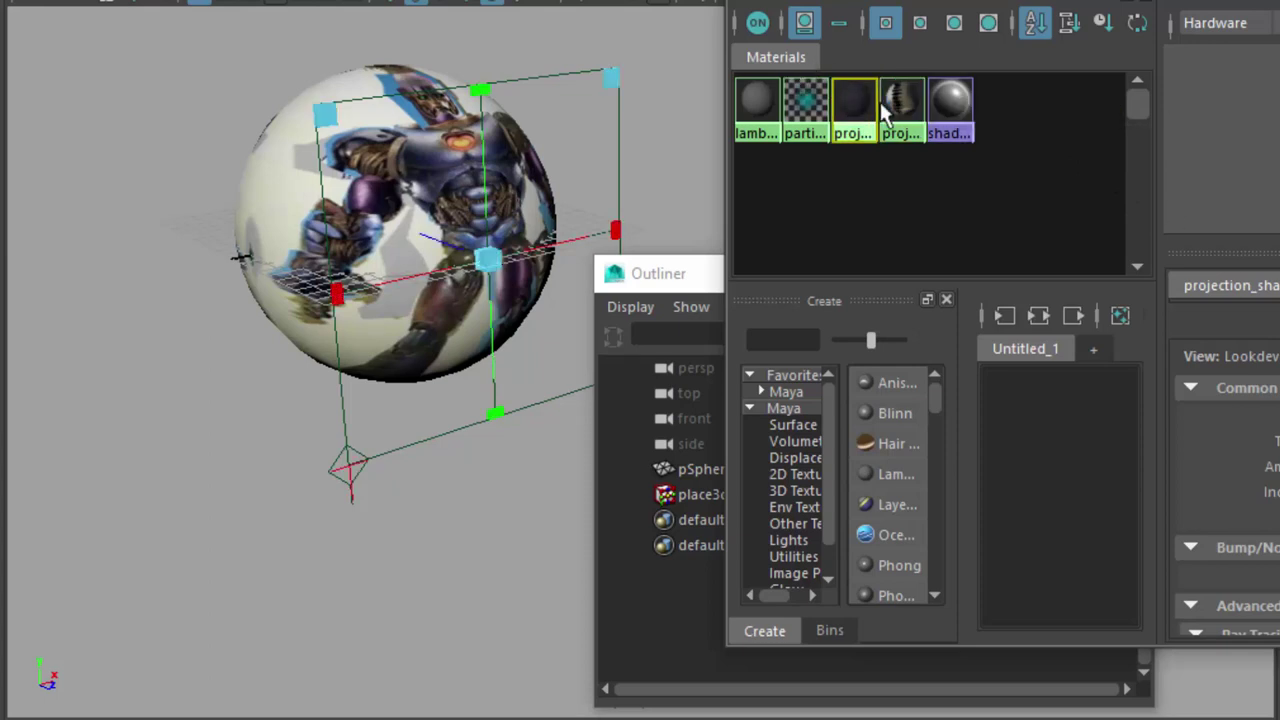
click(901, 105)
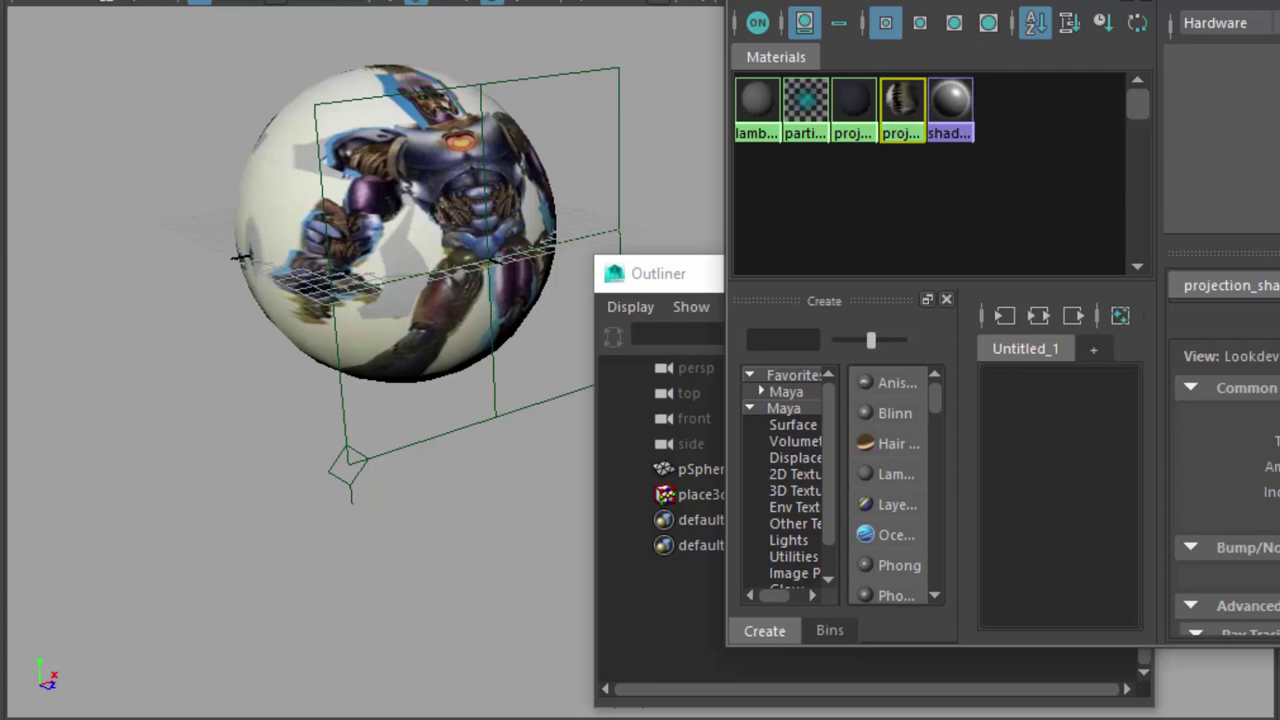
- Inspect the file node feeding projection_shader1's Color and look for its image projection1-pSphere1.jpg in the Projections folder
drag(1200, 0, 589, 8)
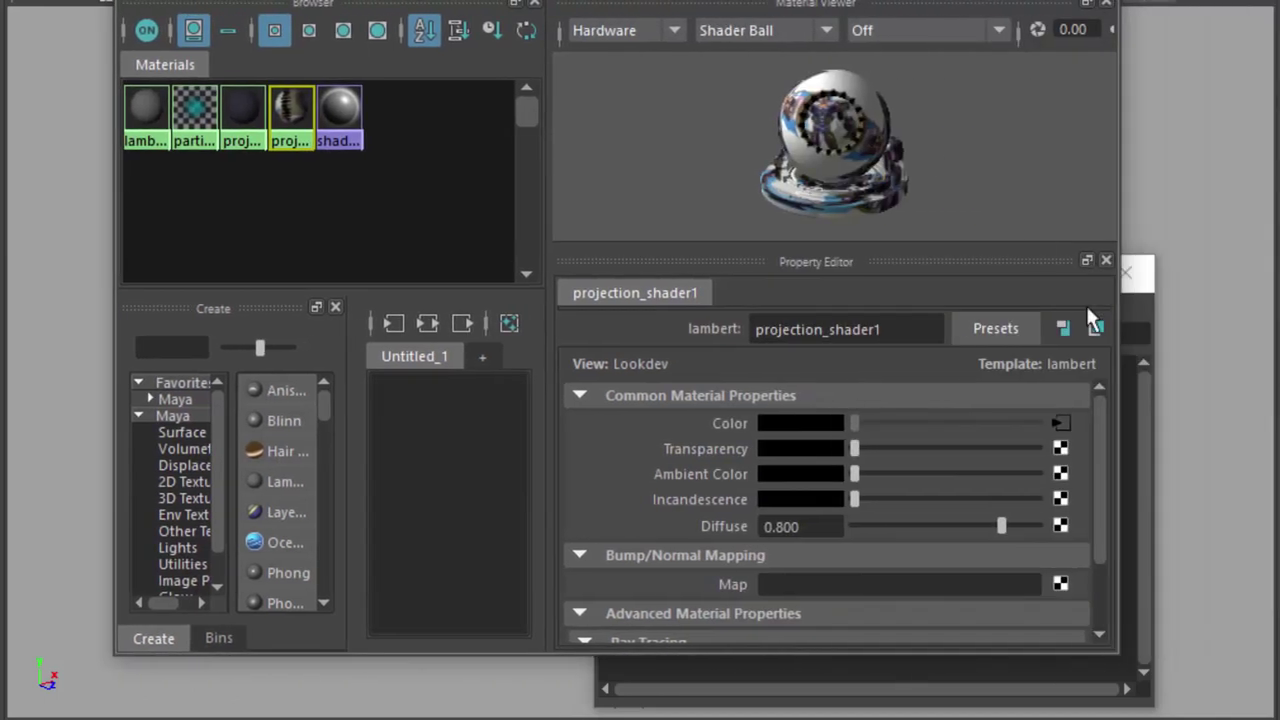
click(1059, 424)
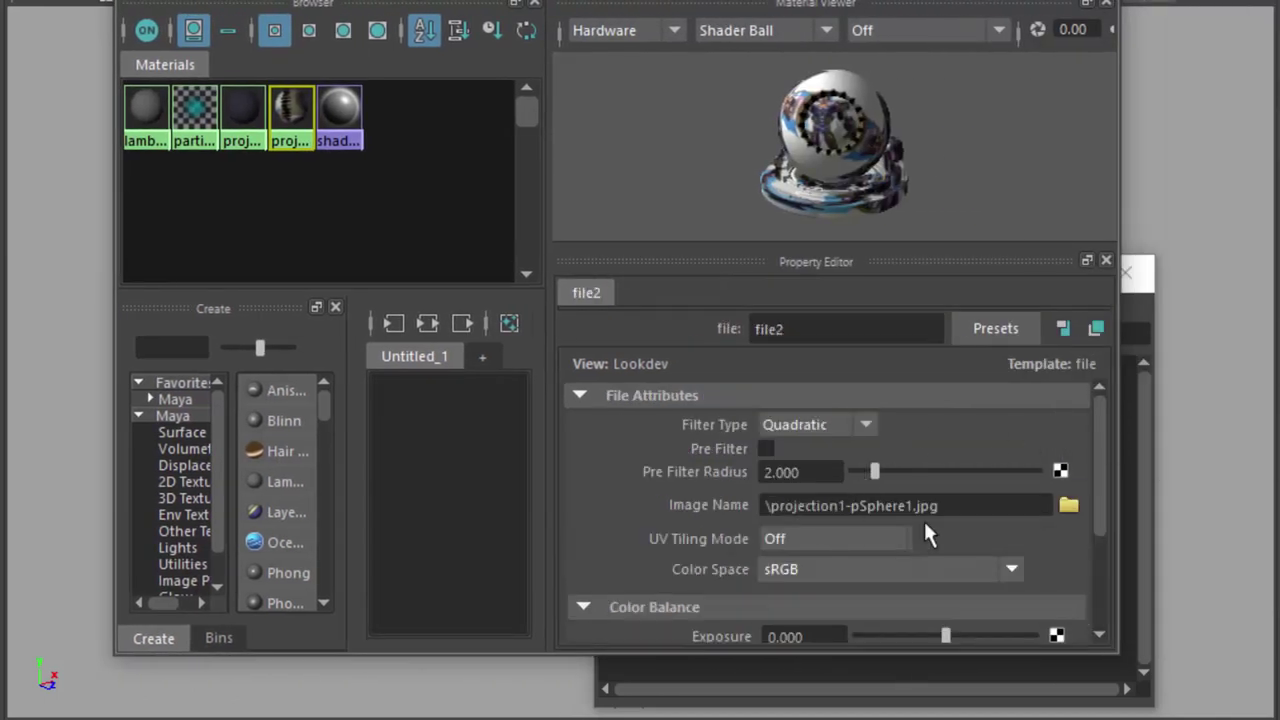
drag(938, 505, 770, 505)
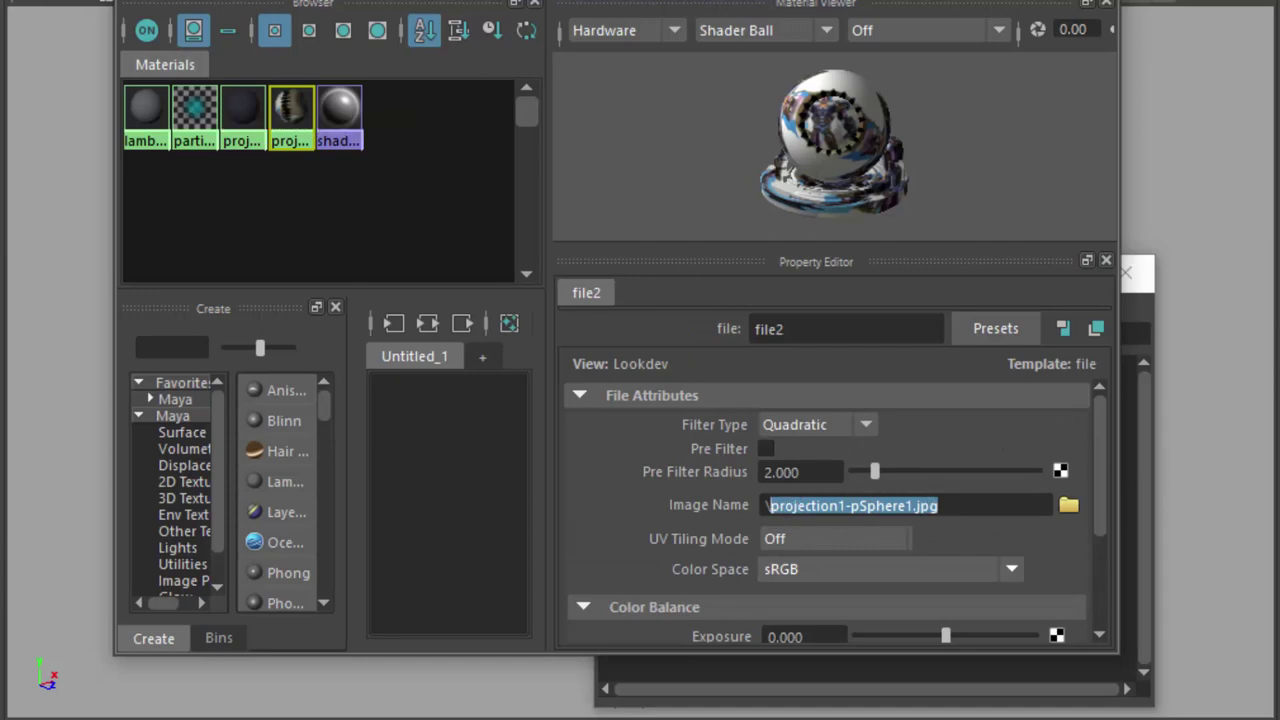
drag(0, 0, 566, 0)
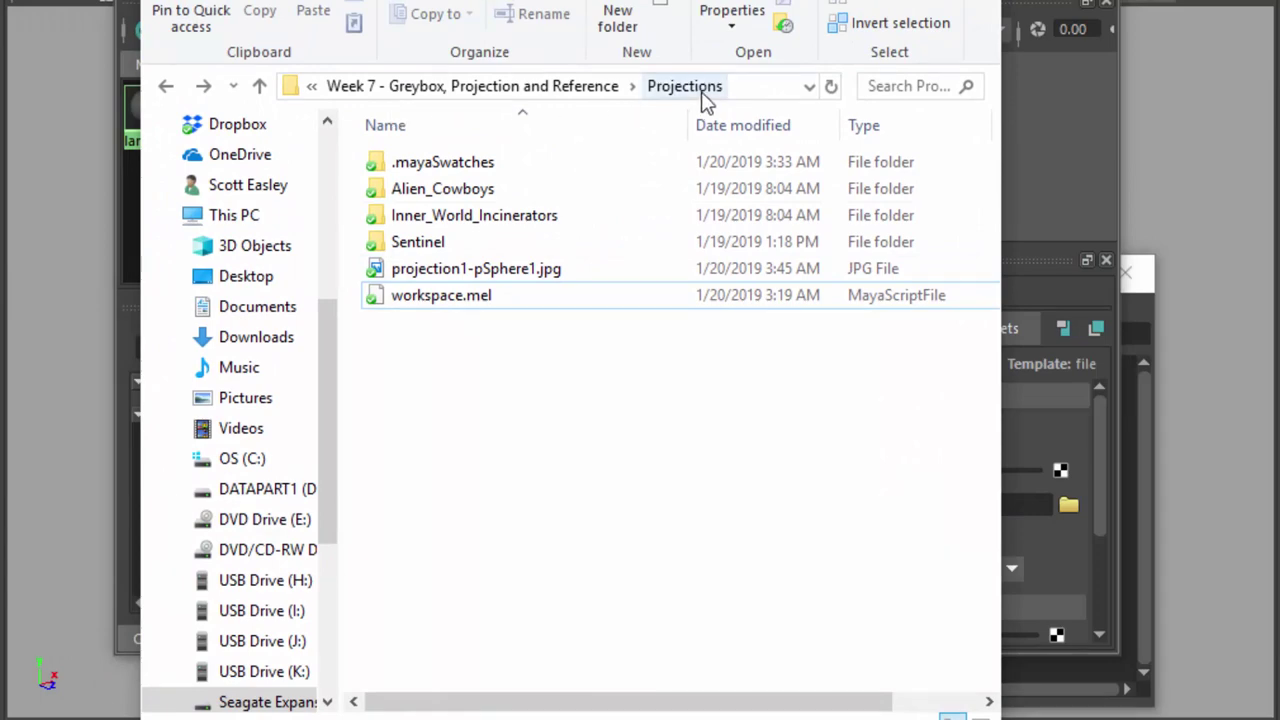
- Bring up Set Project again to review the folder where Maya saves converted textures, and cancel it
click(5, 0)
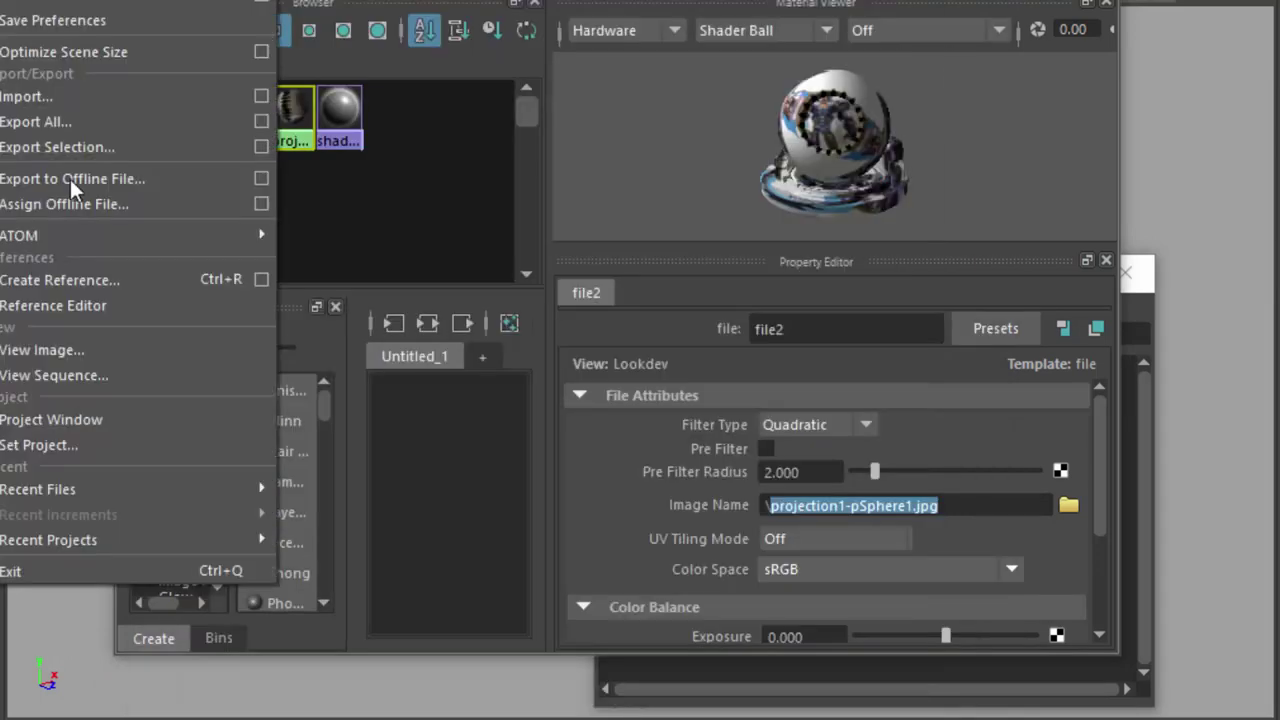
click(58, 440)
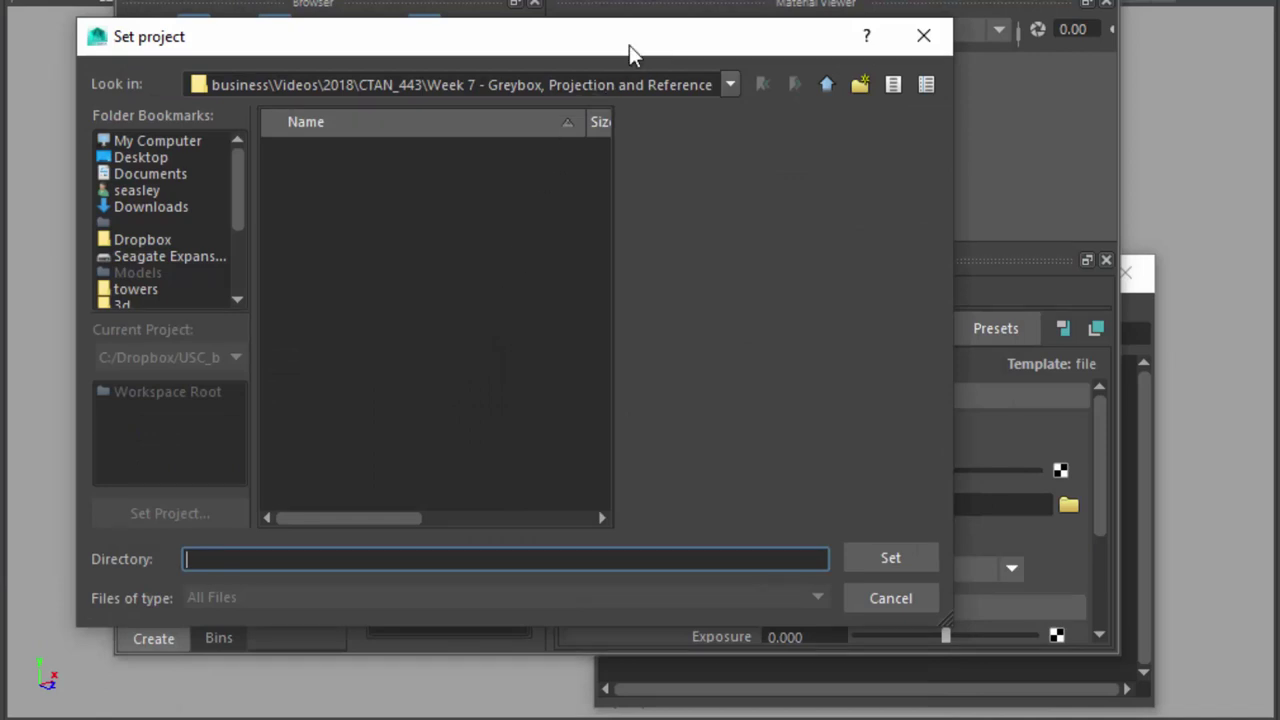
drag(629, 45, 710, 167)
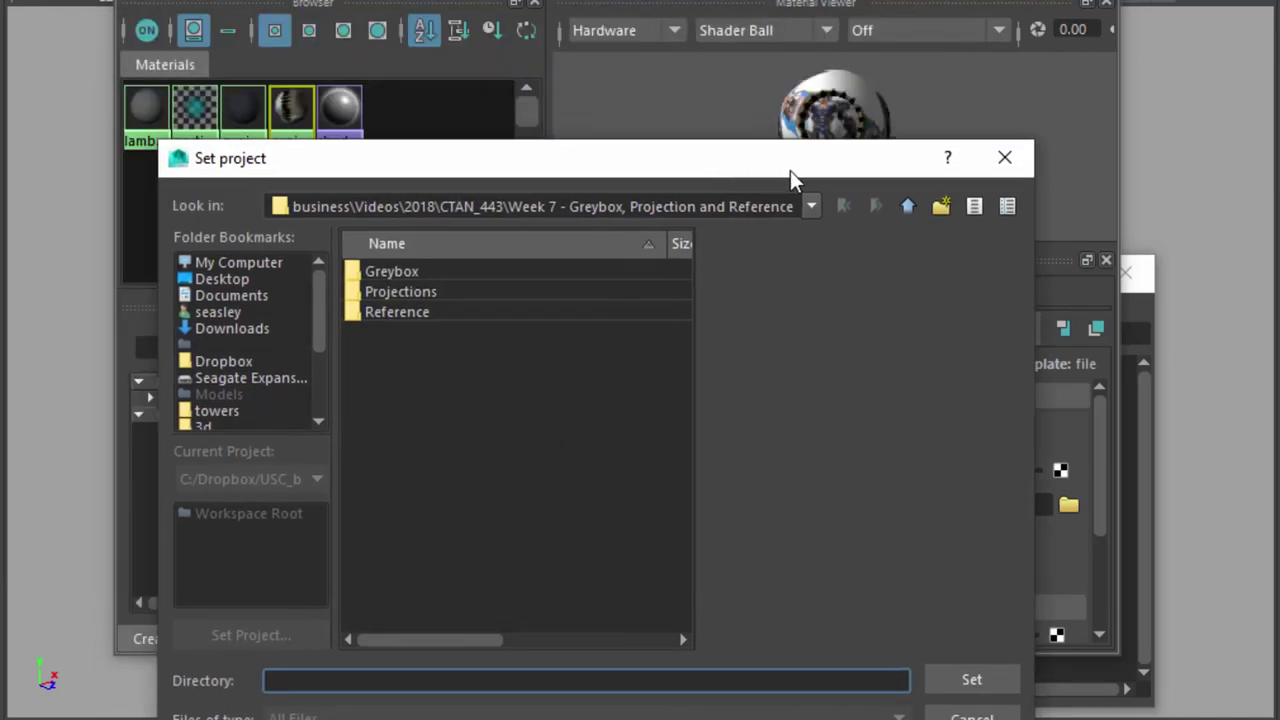
click(972, 716)
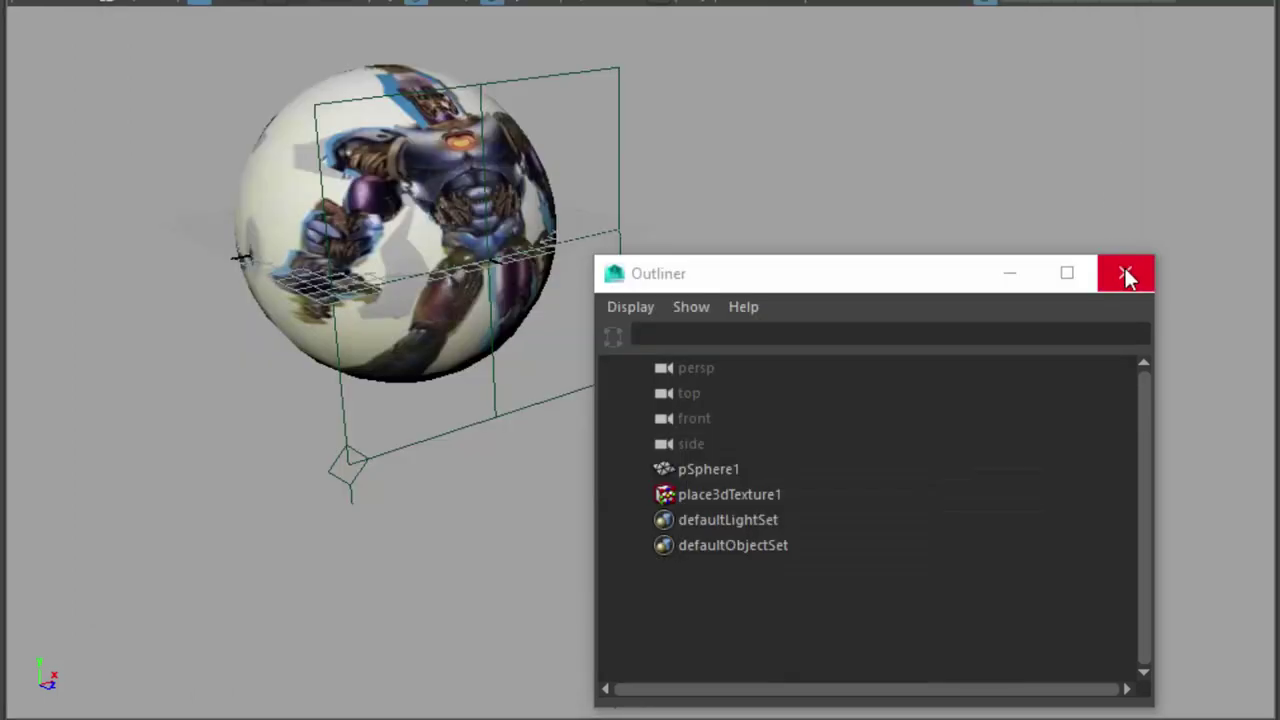
- Close the Hypershade and Outliner windows and switch to the Projections folder in File Explorer
click(1126, 274)
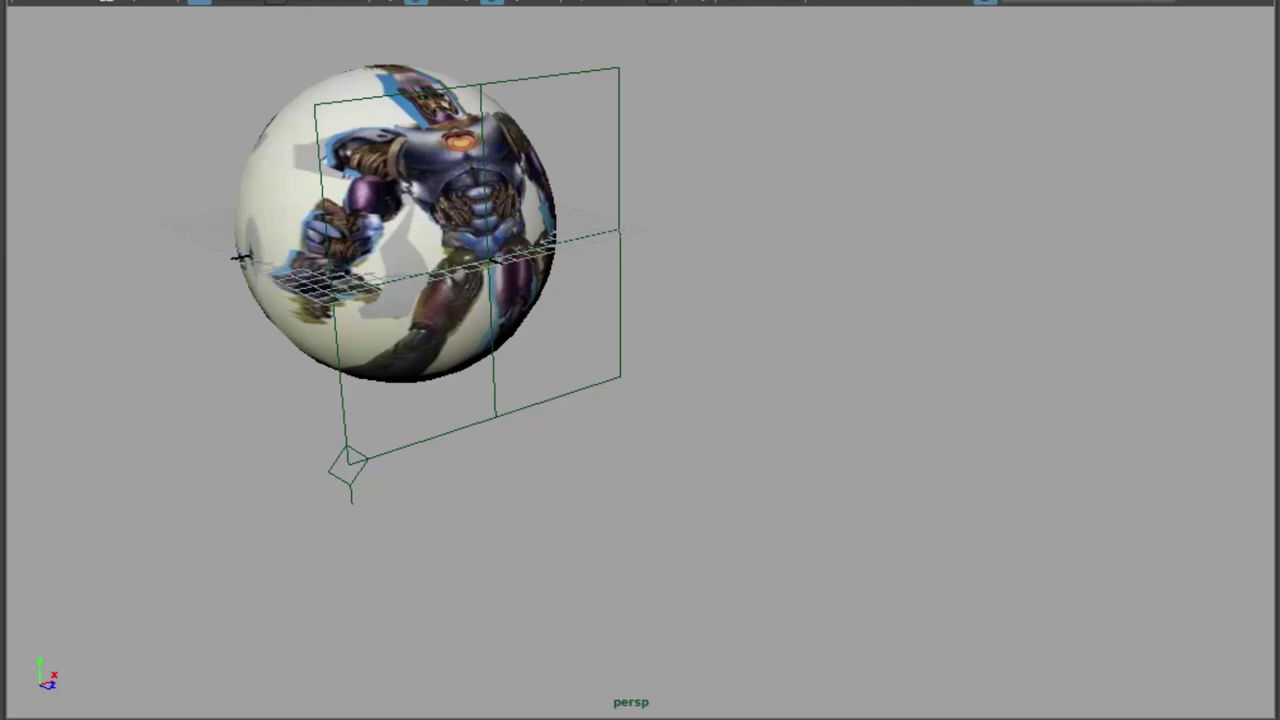
key(alt+Tab)
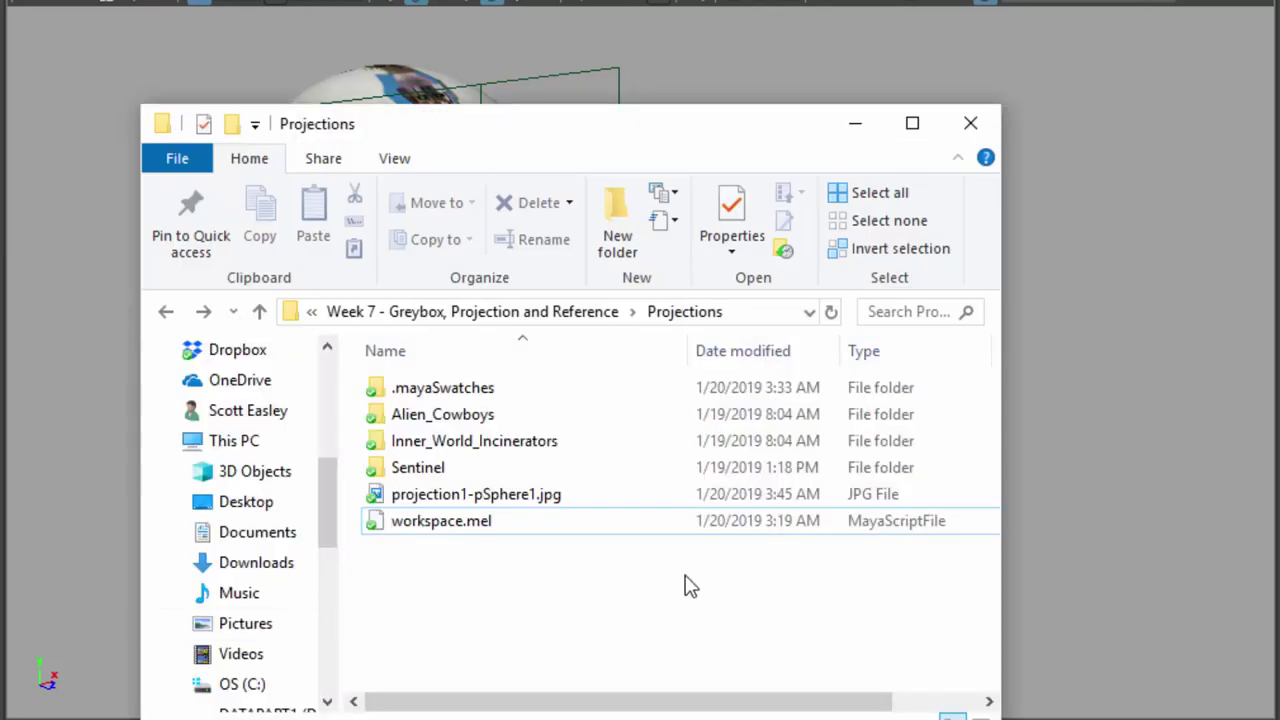
- Open projection1-pSphere1.jpg from the Projections folder and view the whole baked texture
double_click(483, 495)
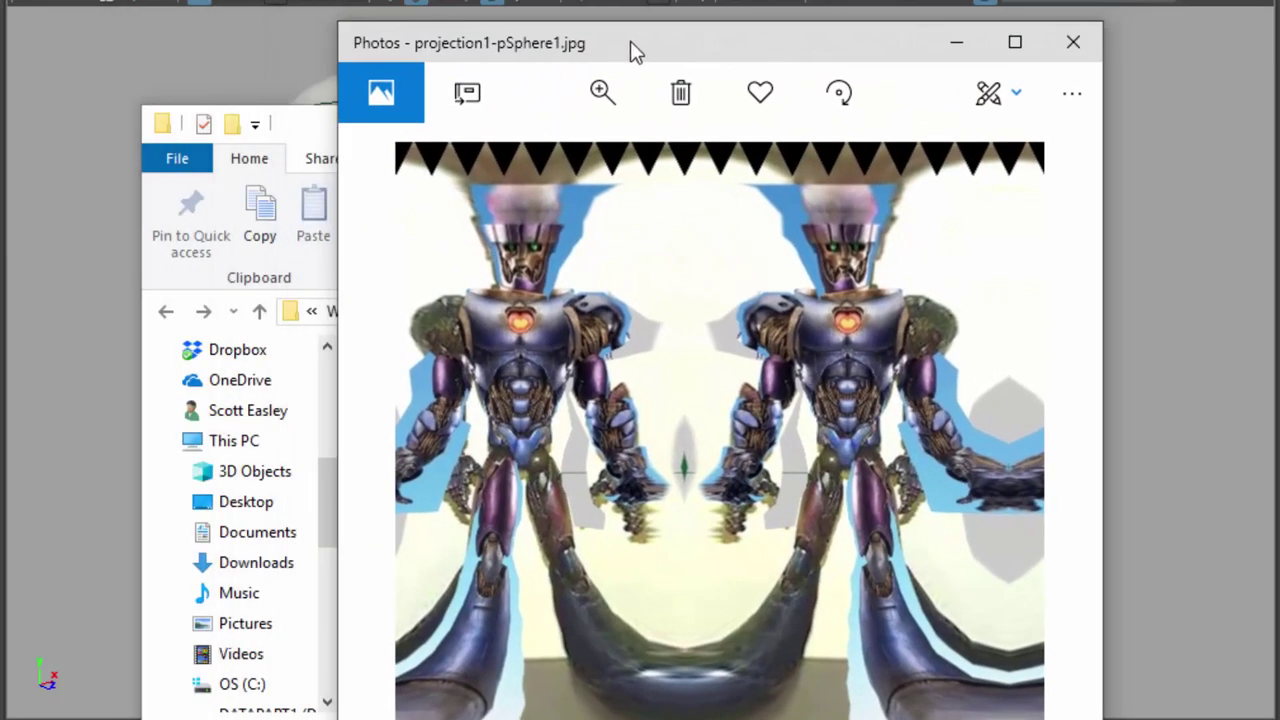
drag(632, 52, 814, 0)
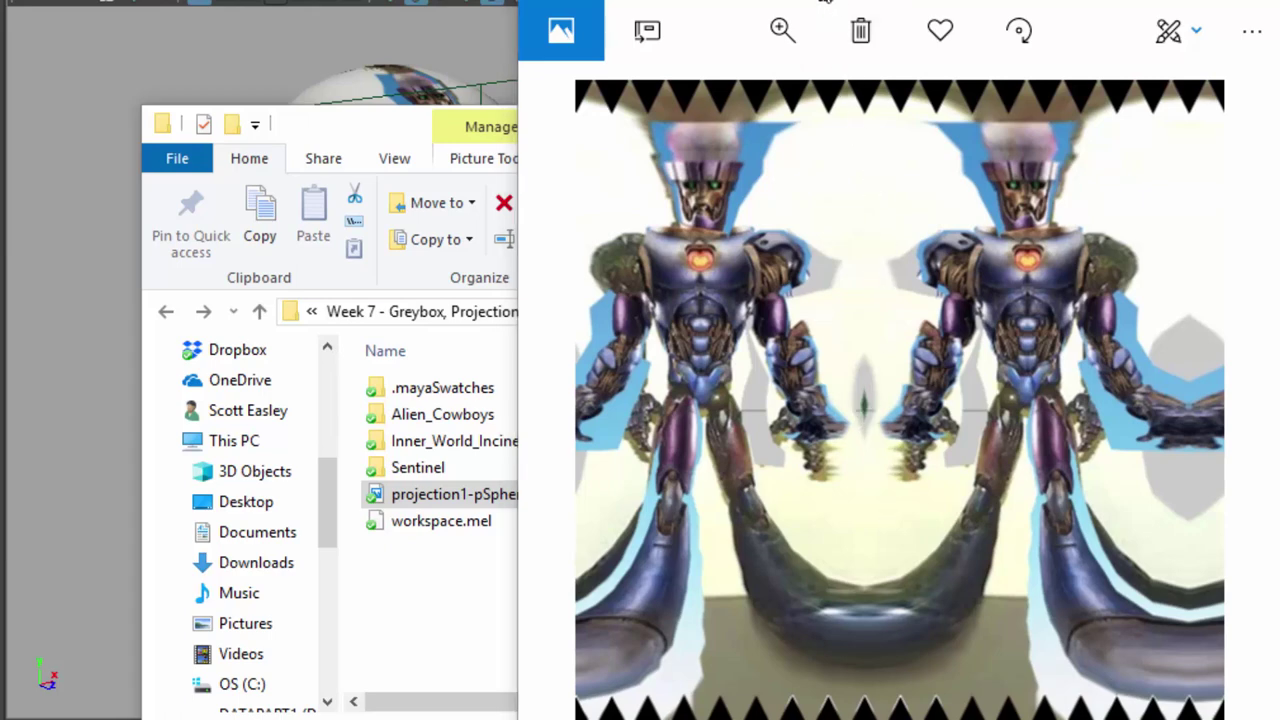
drag(800, 3, 732, 0)
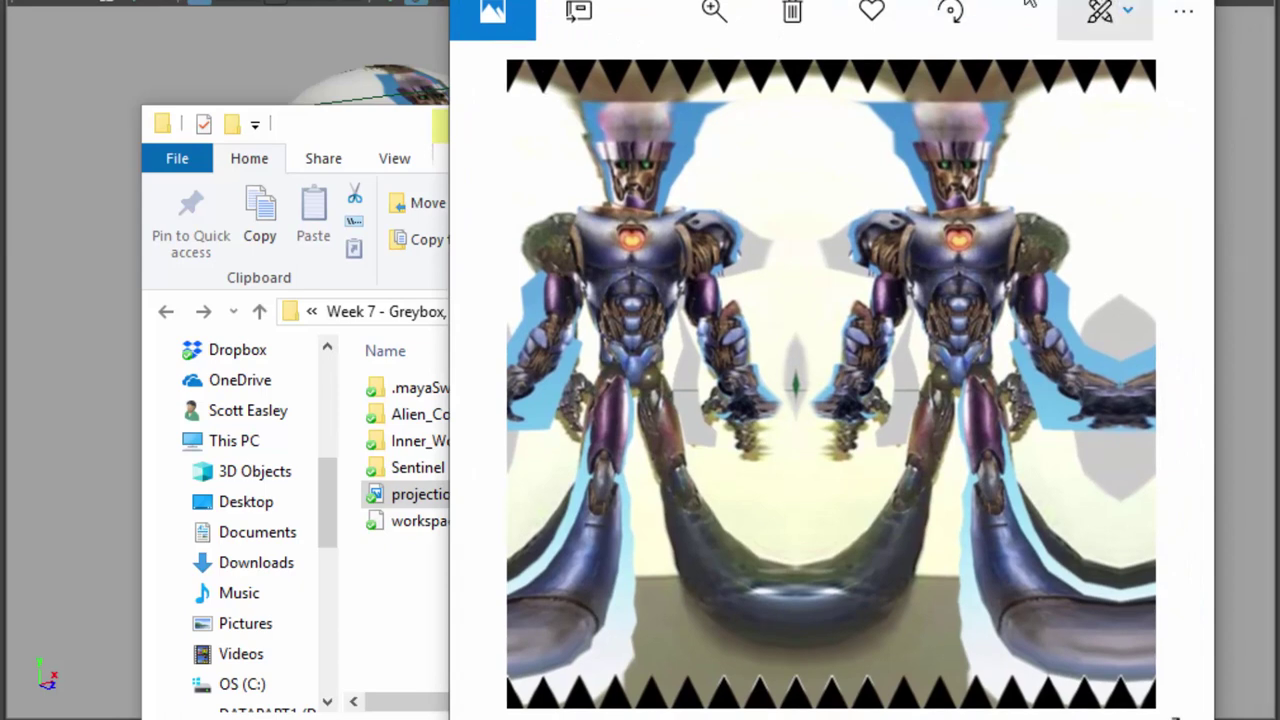
- Select the sphere in Maya, inspect its UVs over the baked texture in the UV Editor, and close the editor
click(388, 60)
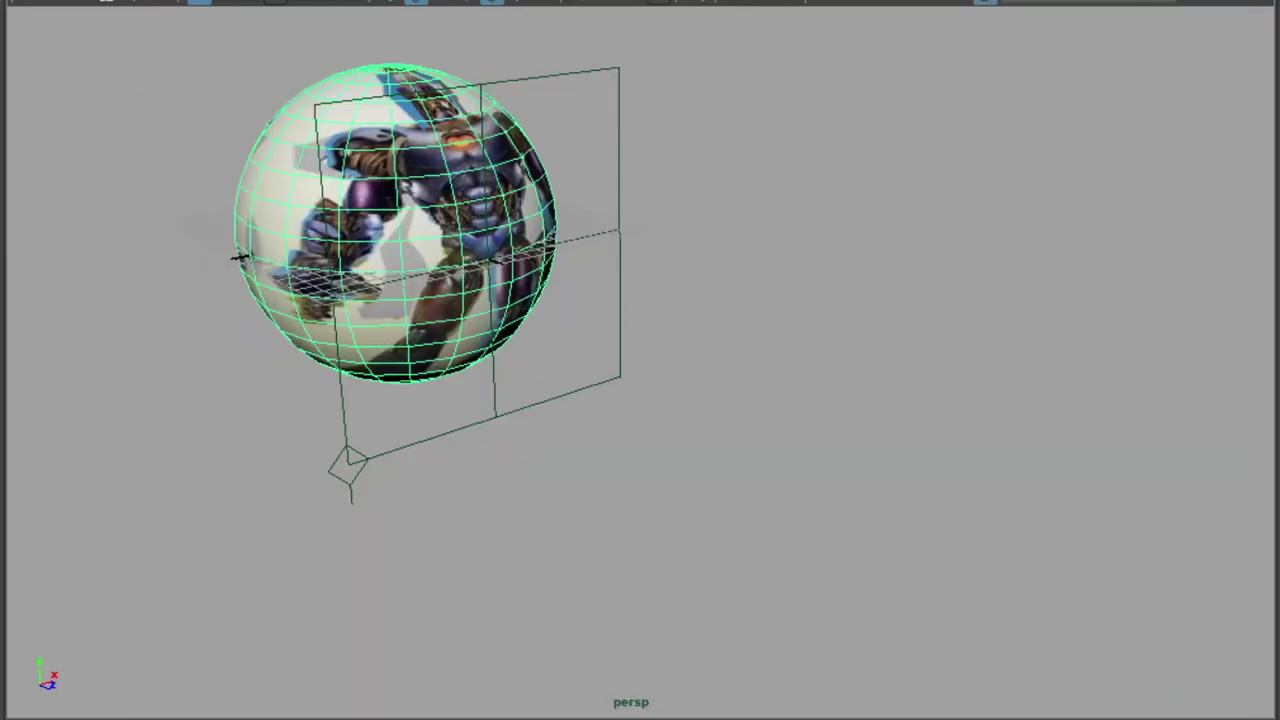
click(343, 3)
click(388, 168)
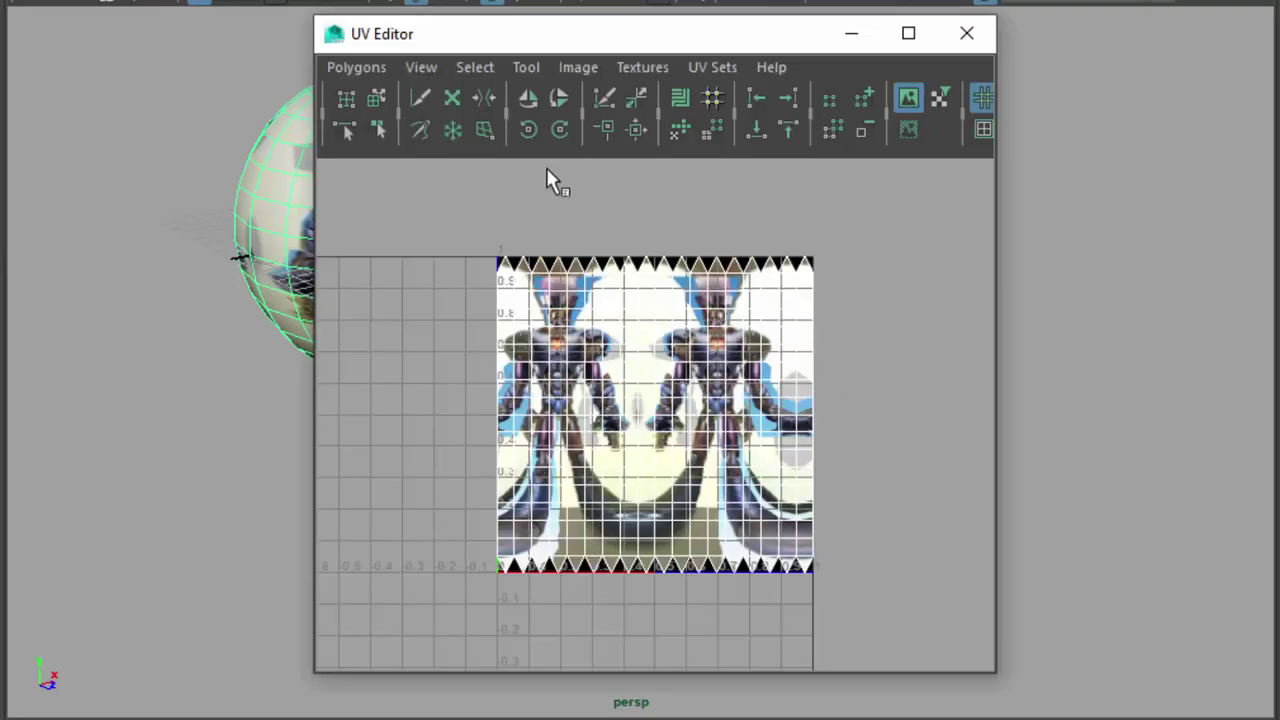
drag(639, 42, 866, 55)
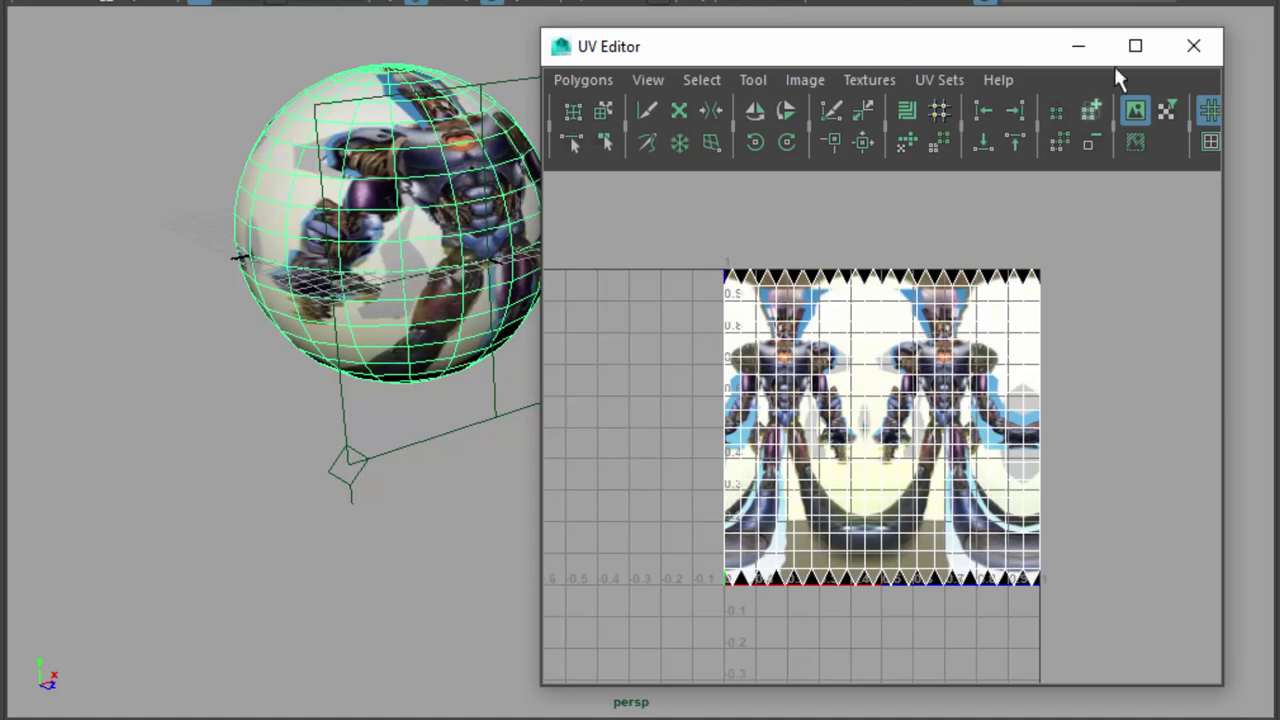
click(1194, 46)
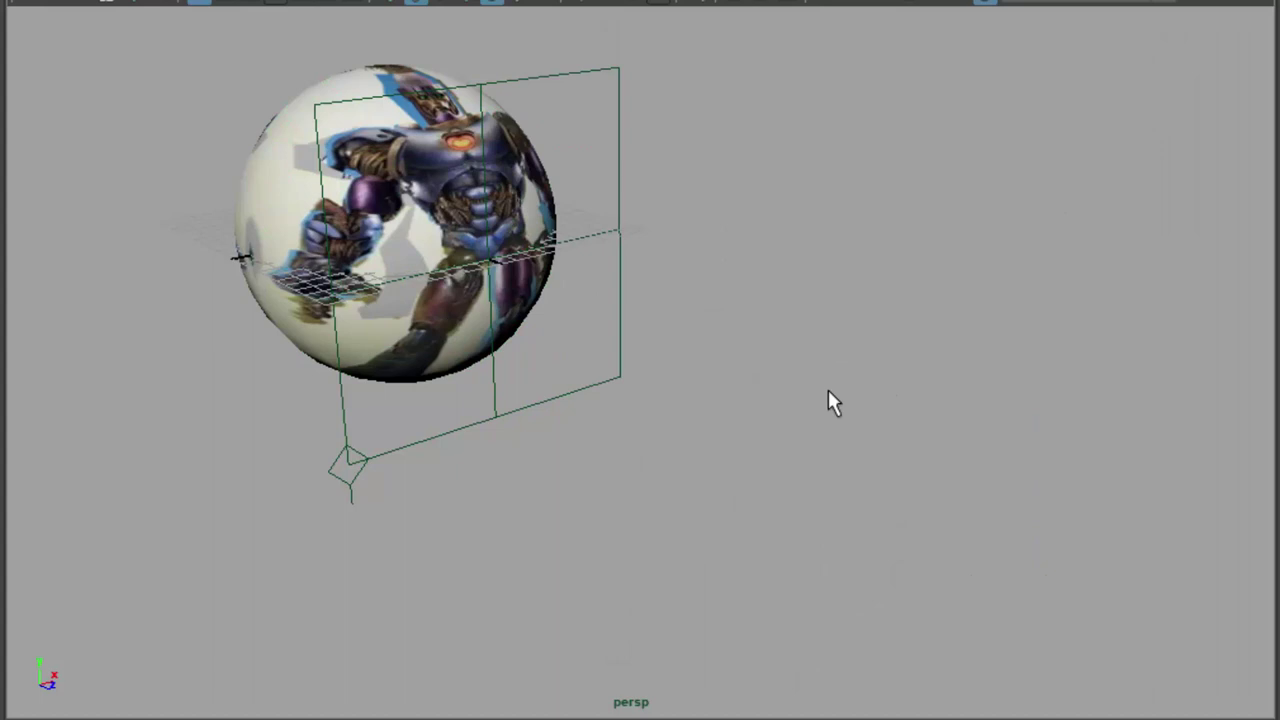
- Bring the Hypershade beside the sphere, select the original projection_shader, and look for the Optimize Scene Size command
key(alt+Tab)
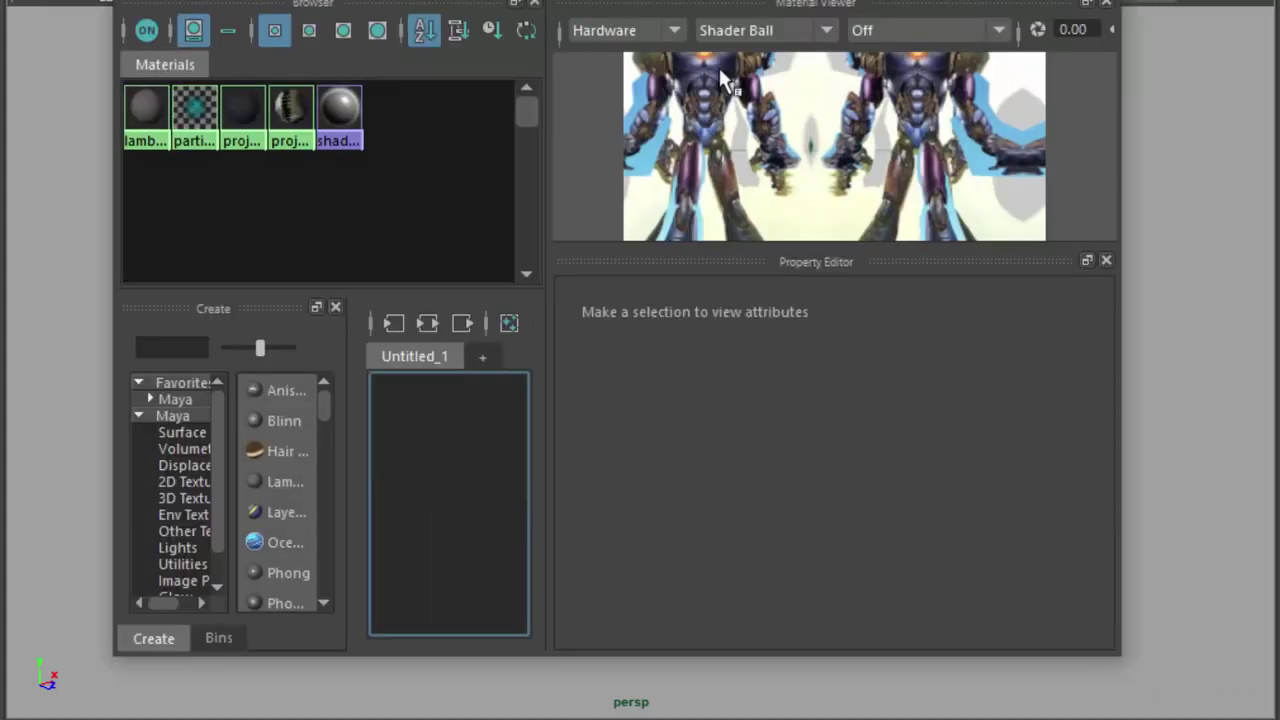
drag(703, 0, 1226, 40)
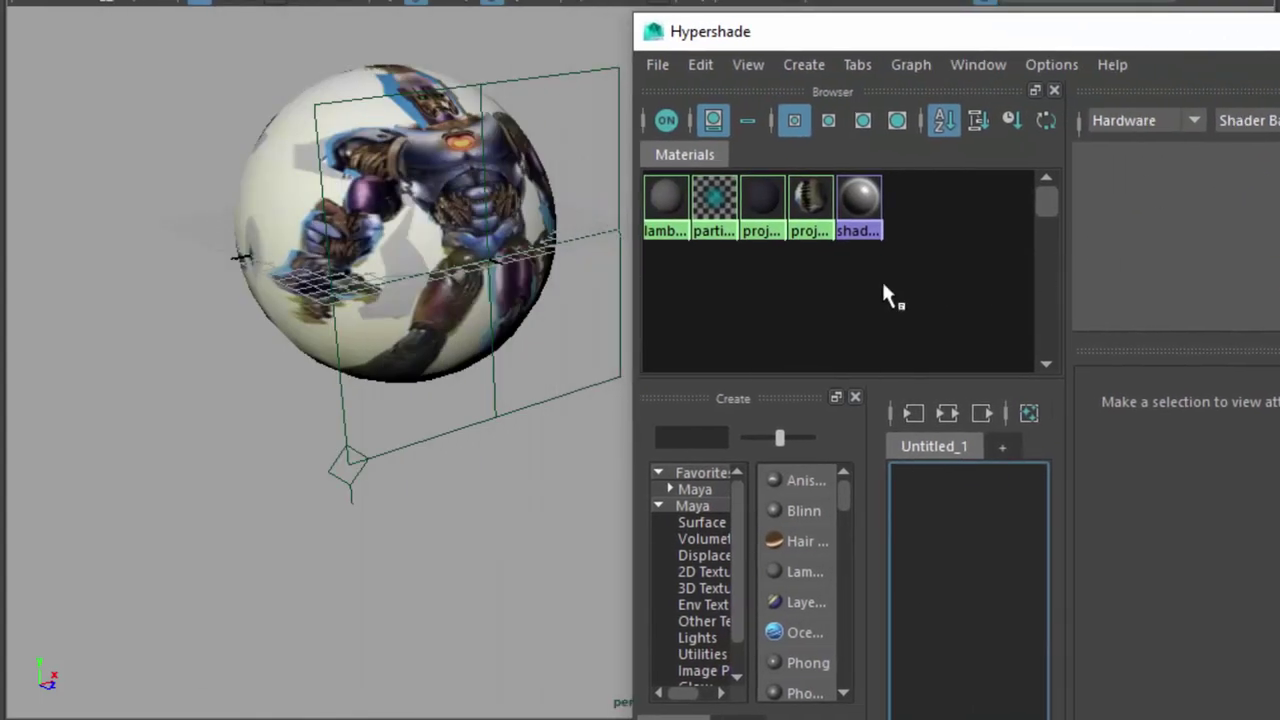
click(765, 200)
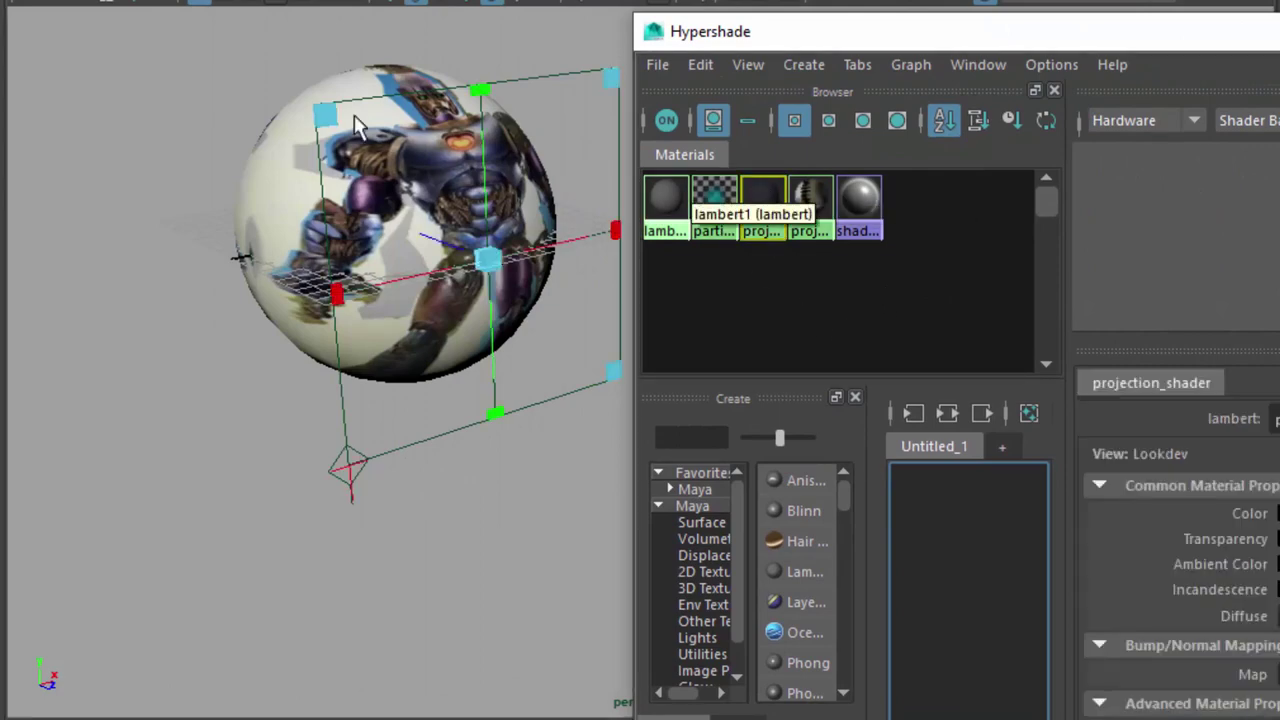
click(91, 43)
click(8, 0)
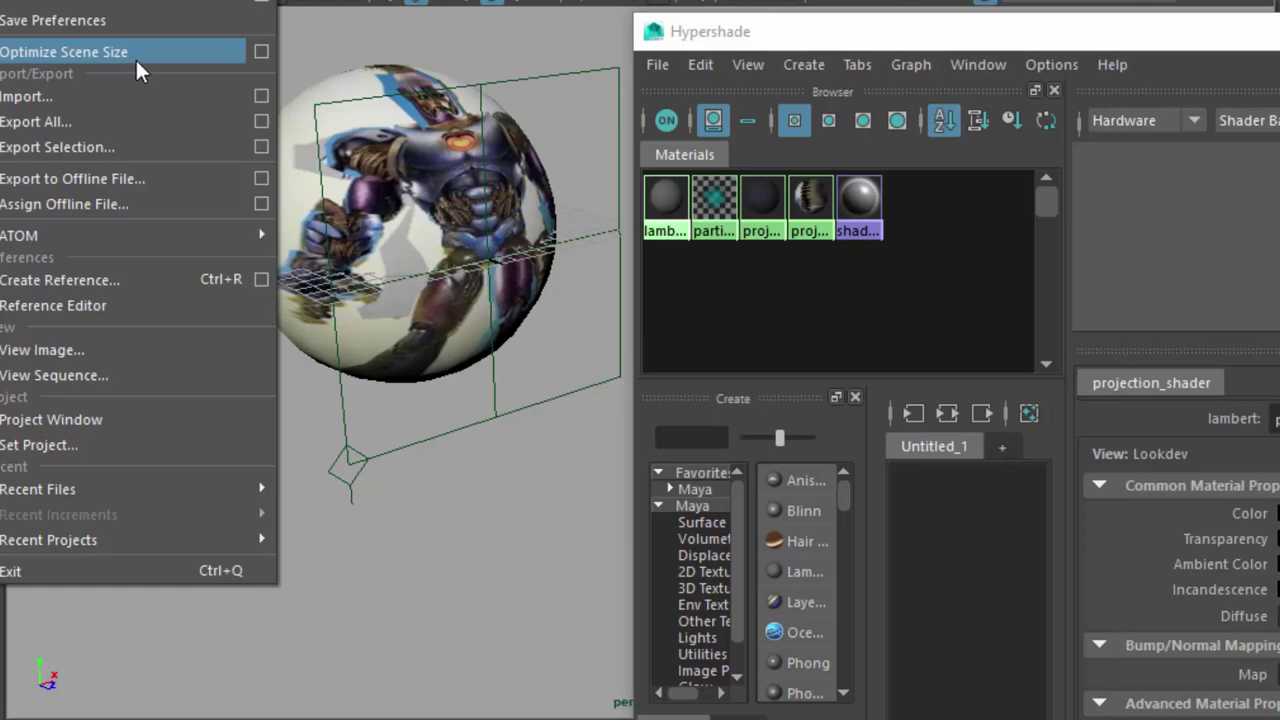
click(179, 54)
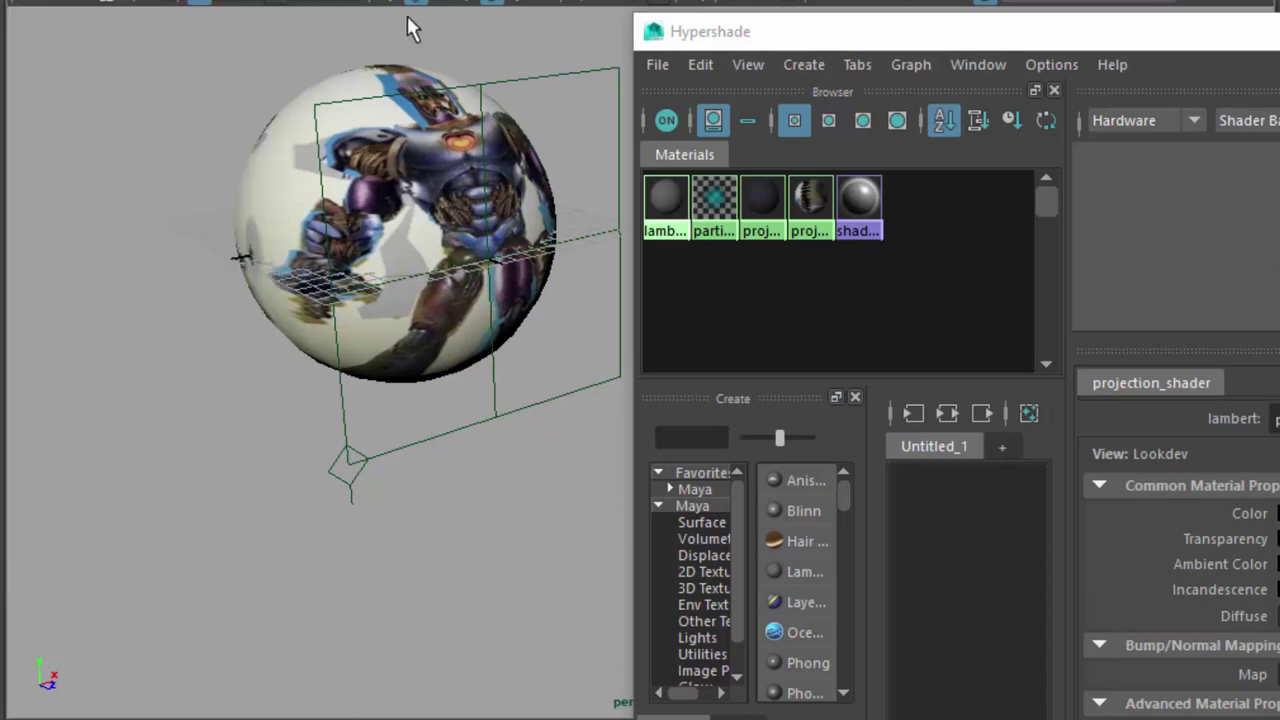
- Assign the original projection_shader back to the sphere
middle_drag(762, 196, 285, 213)
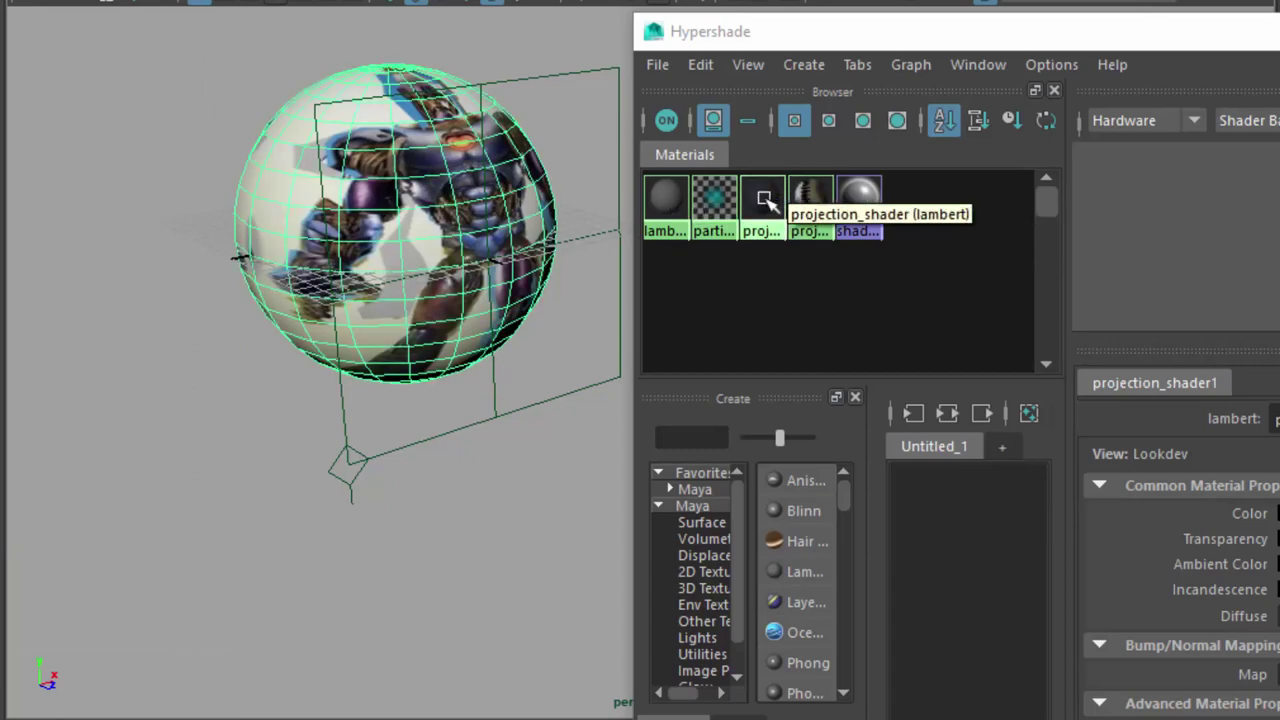
right_drag(764, 198, 778, 152)
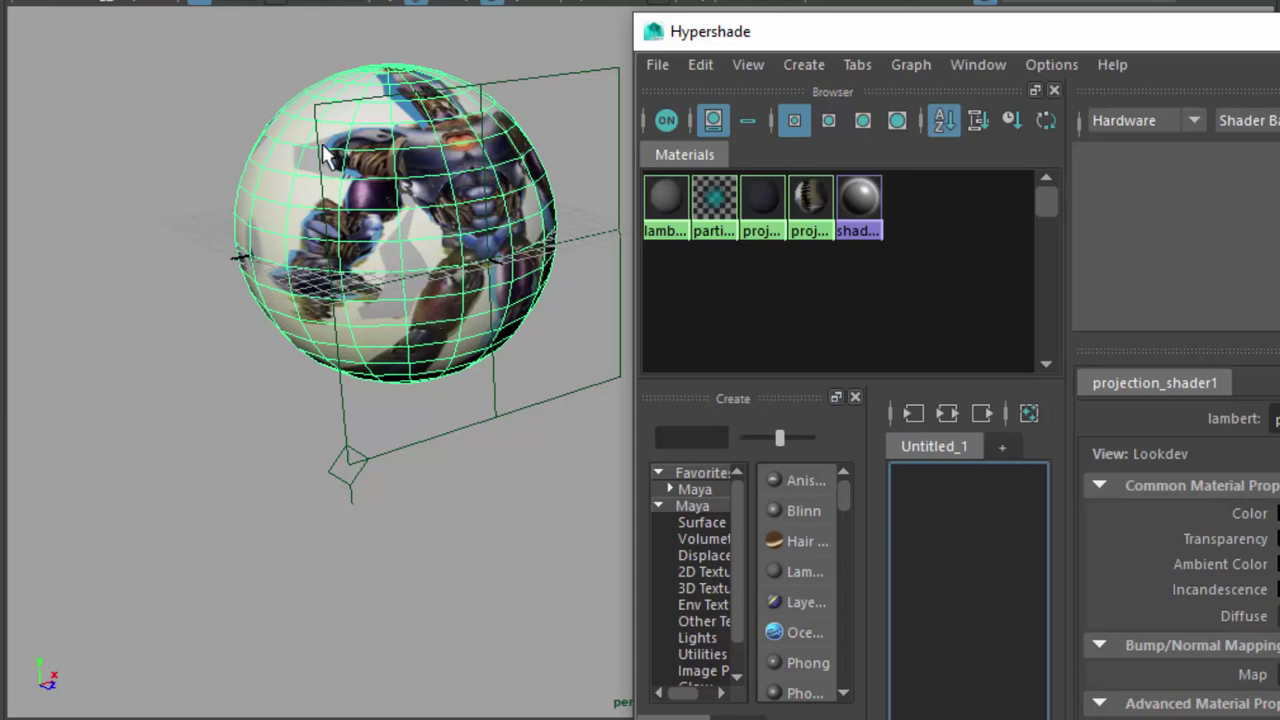
click(143, 224)
click(277, 194)
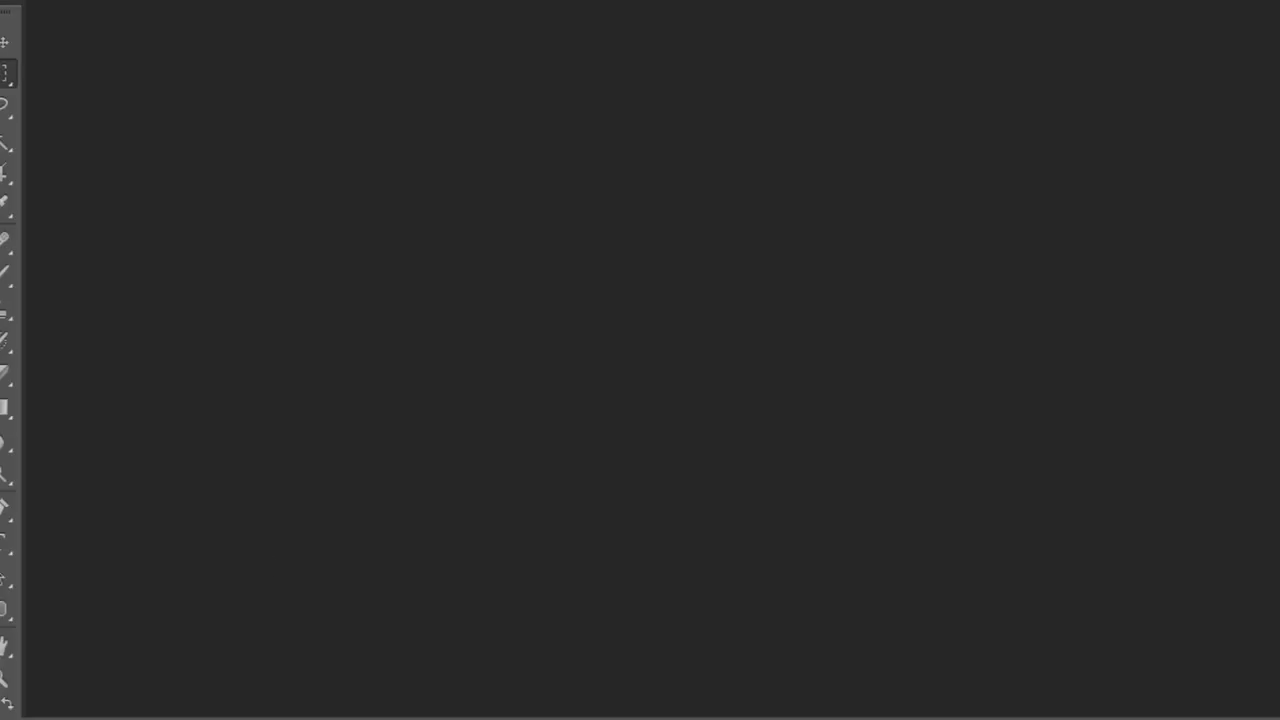
key(alt+f)
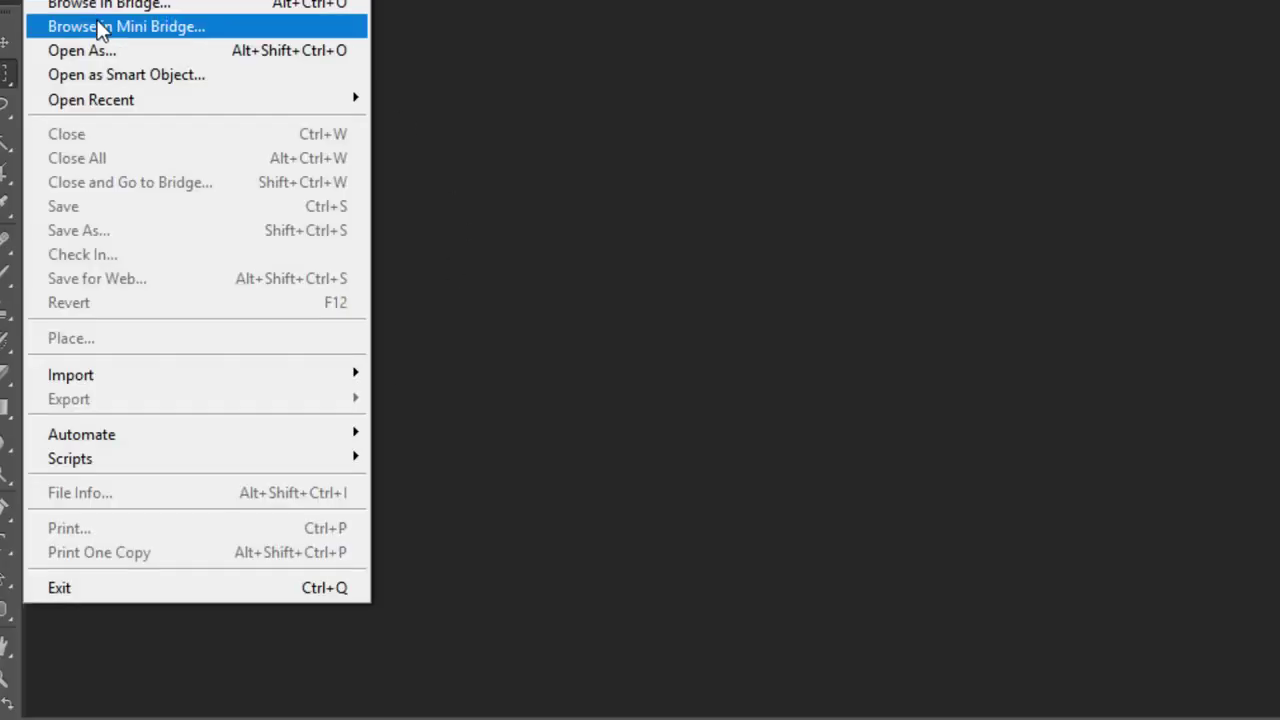
click(101, 0)
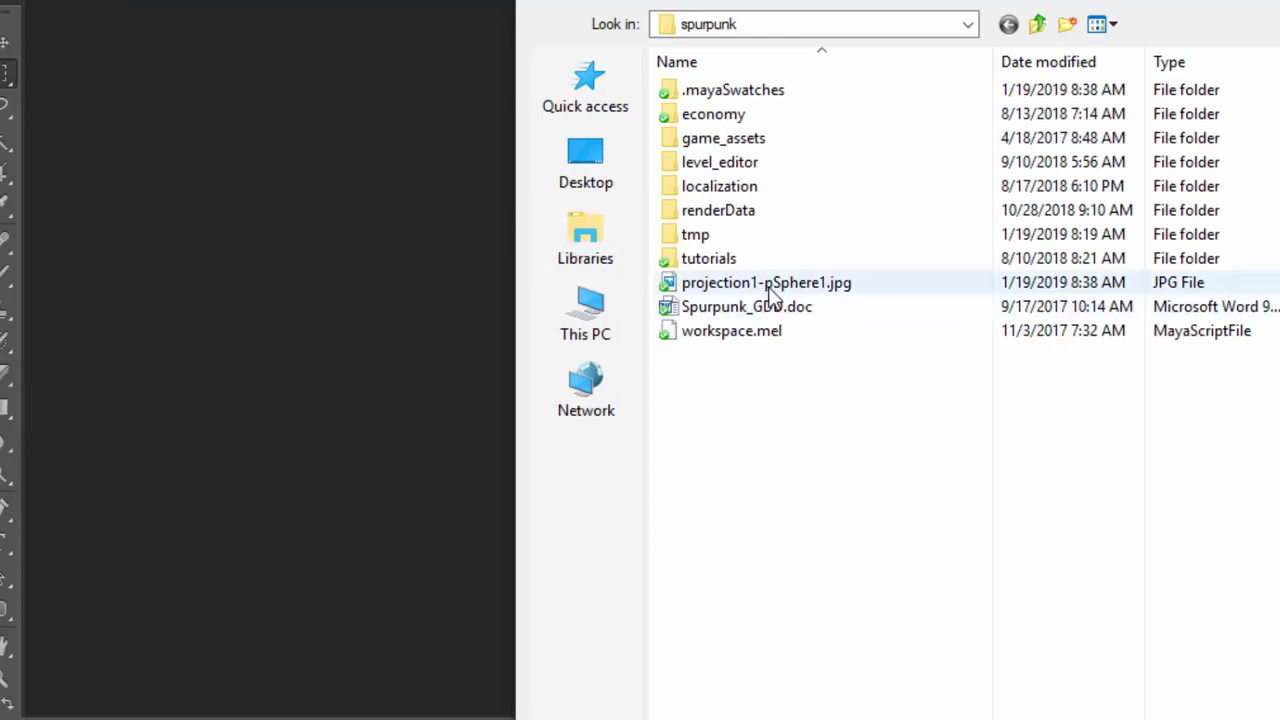
key(Escape)
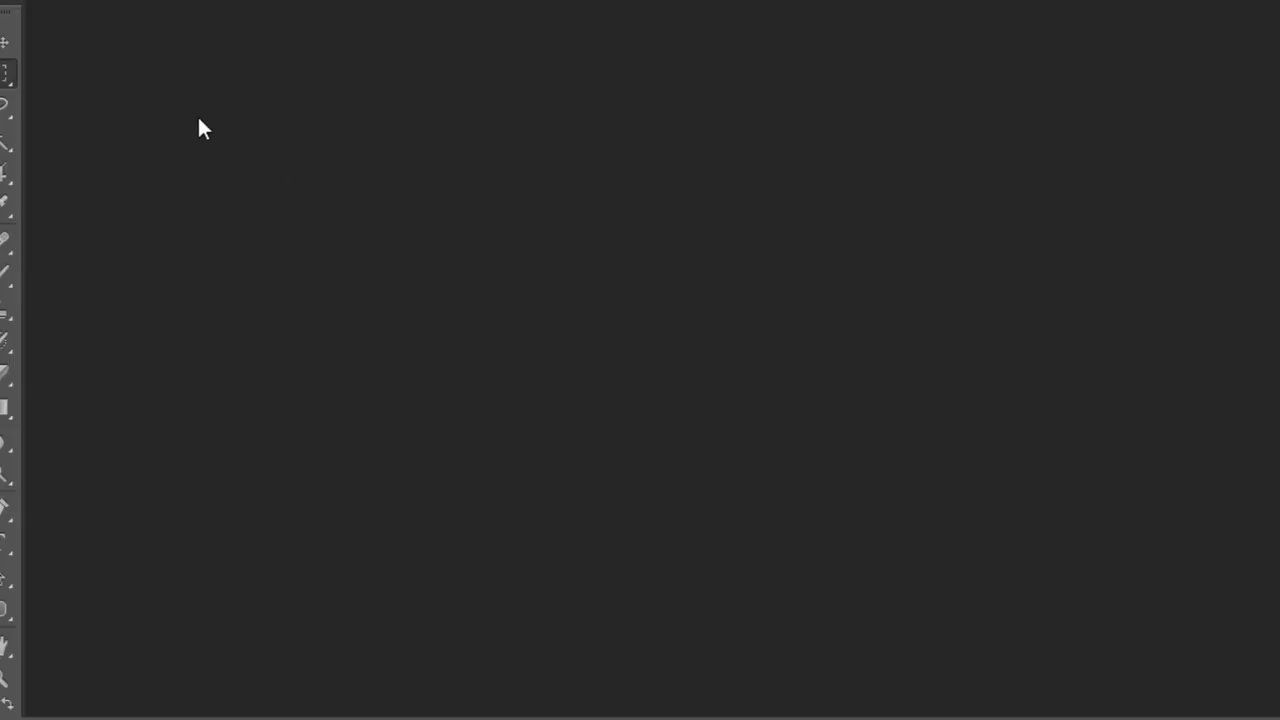
- In Photoshop's Open dialog, go up to Dropbox and browse through USC_business, Videos and 2018 to the CTAN_443 folder
click(91, 0)
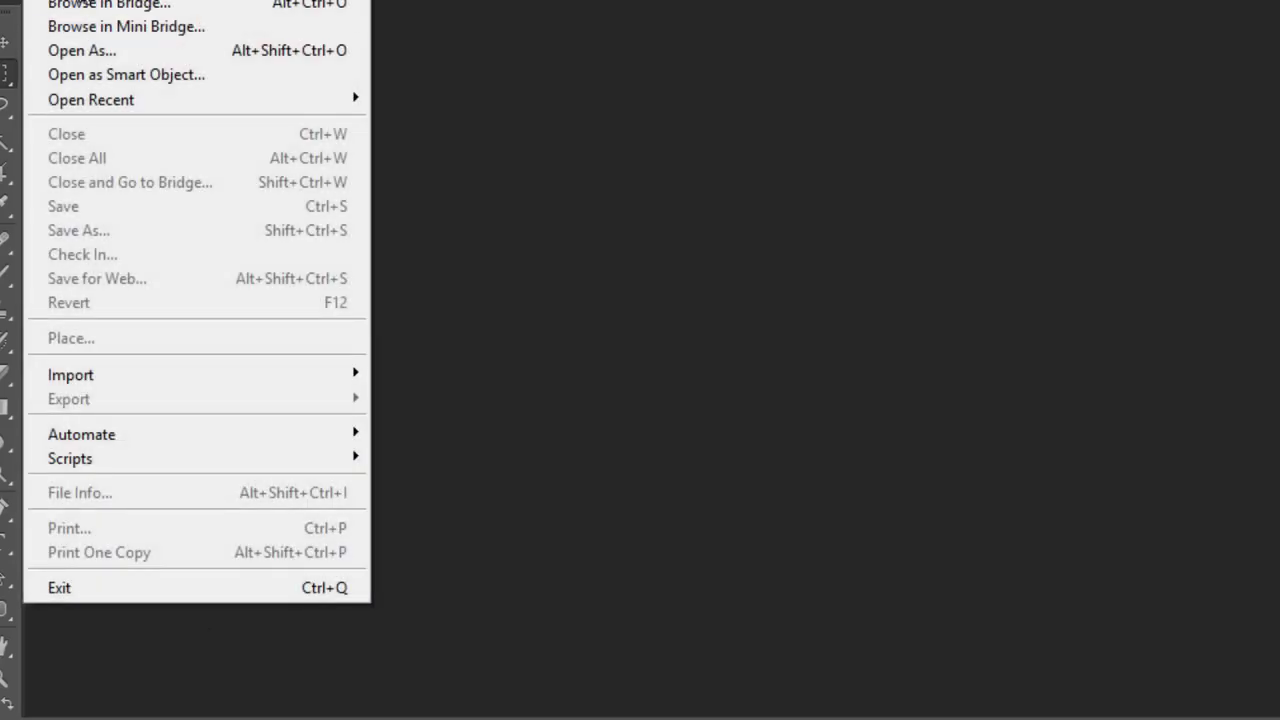
click(82, 0)
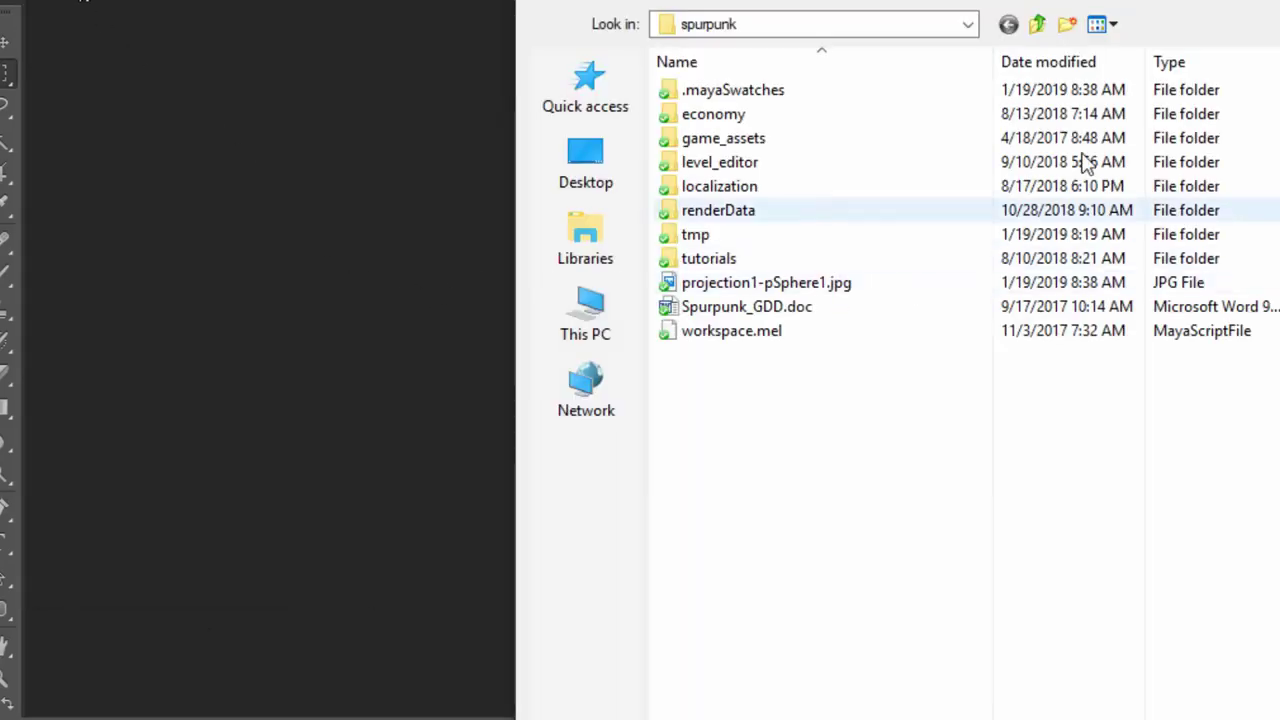
click(1037, 24)
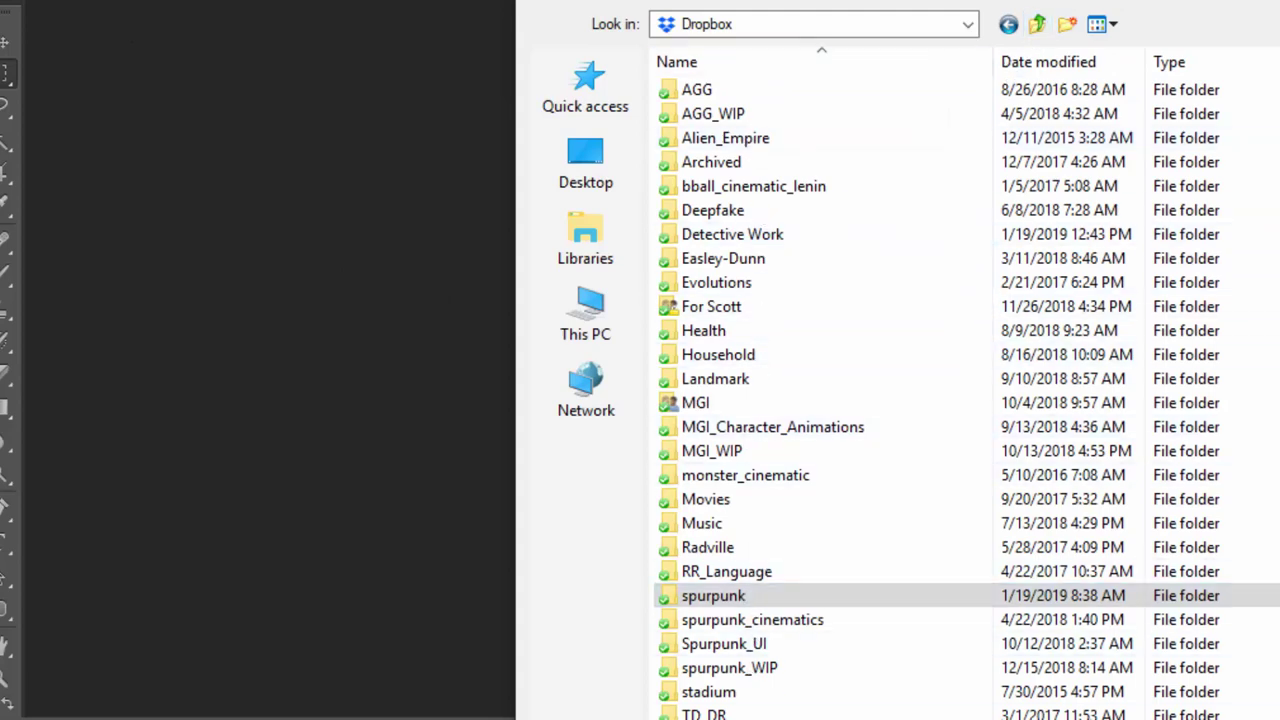
double_click(740, 718)
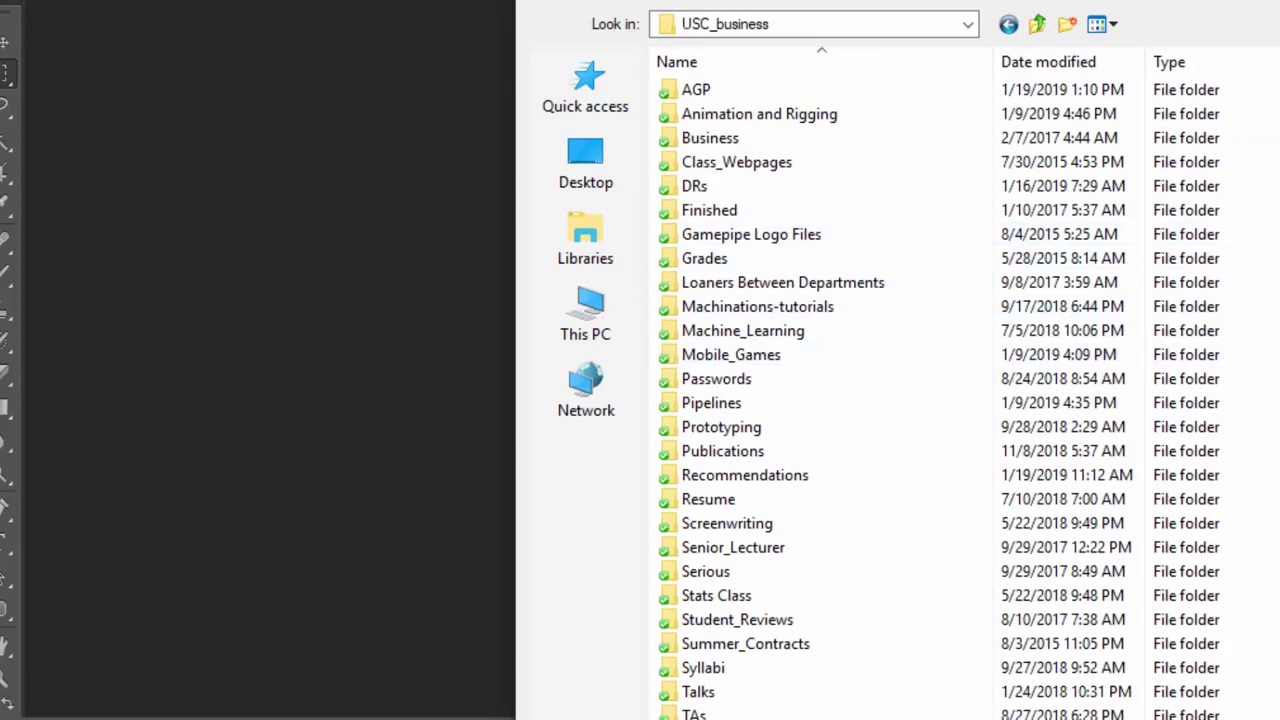
double_click(757, 718)
click(728, 91)
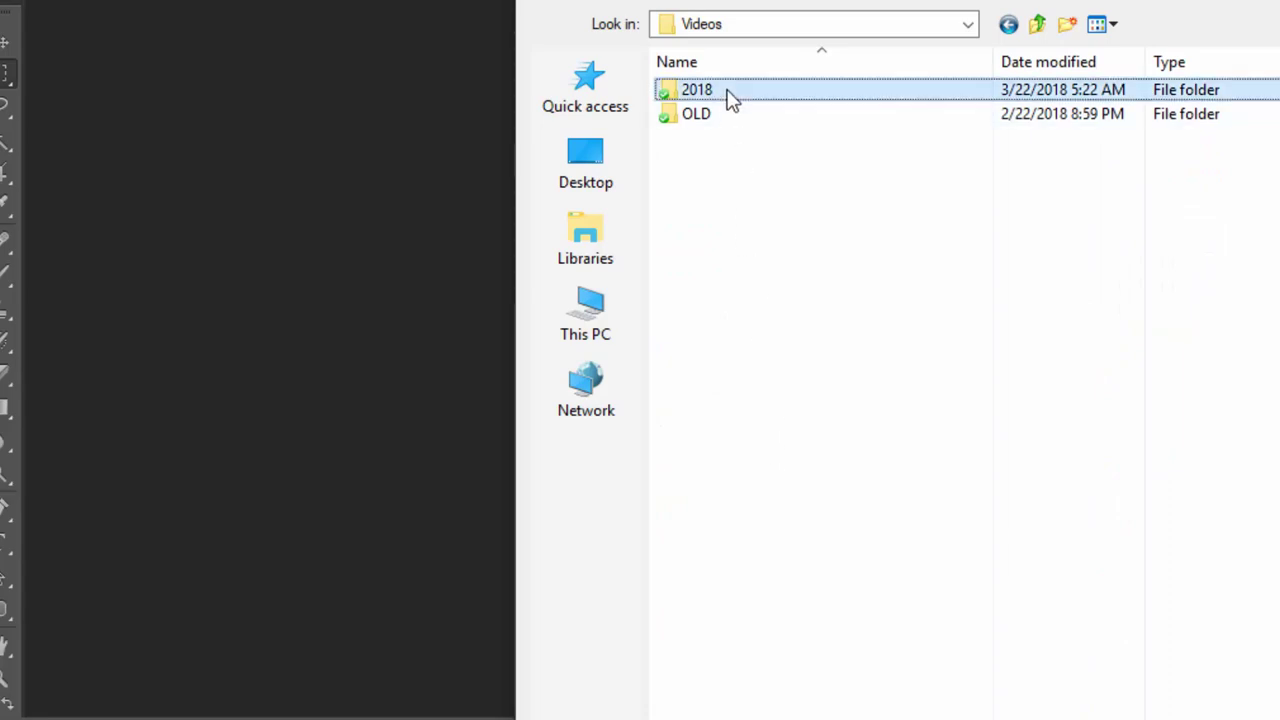
double_click(729, 92)
double_click(729, 113)
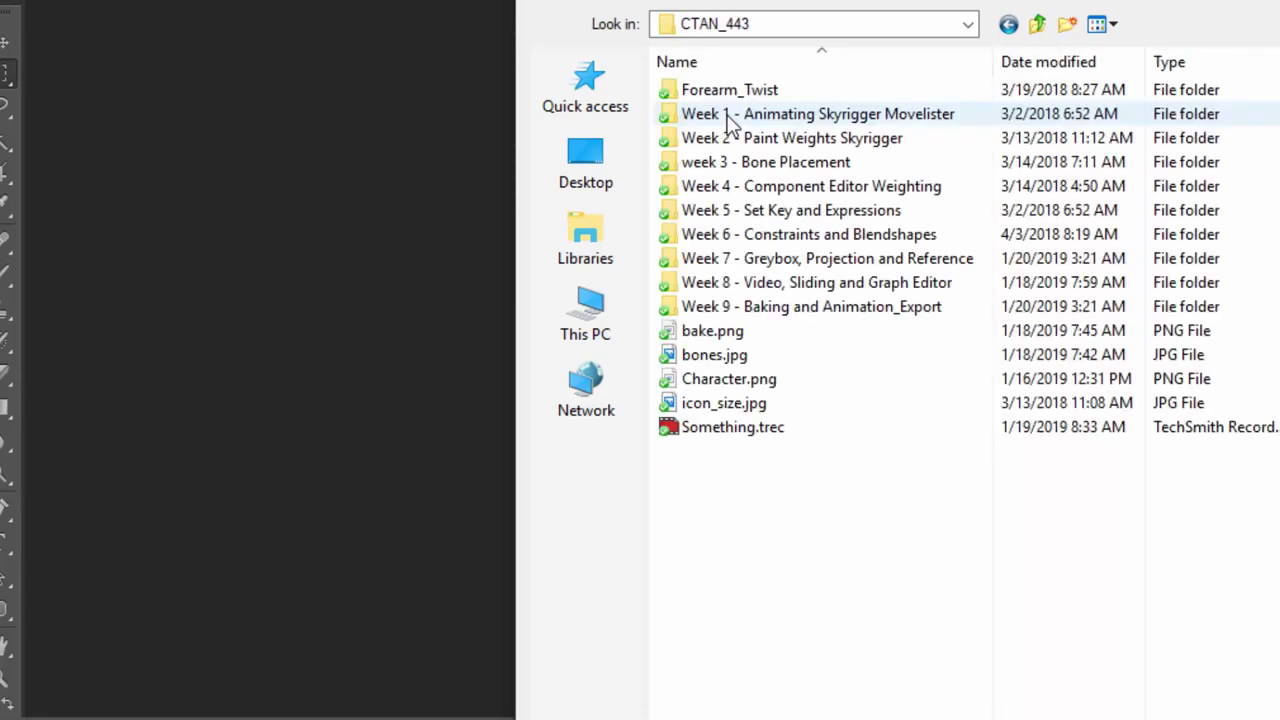
- Open Sentinel_Front.psd from Week 7 - Greybox, Projection and Reference, in the Sentinel subfolder of Projections
double_click(755, 262)
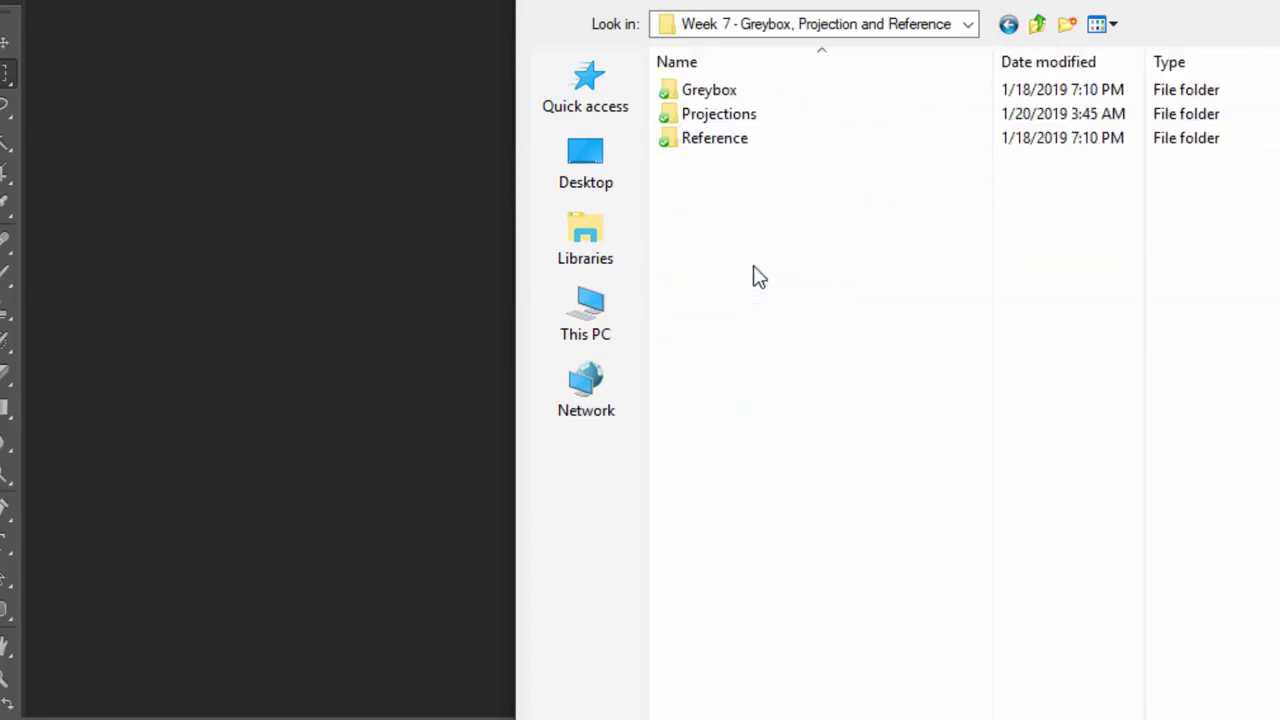
double_click(713, 116)
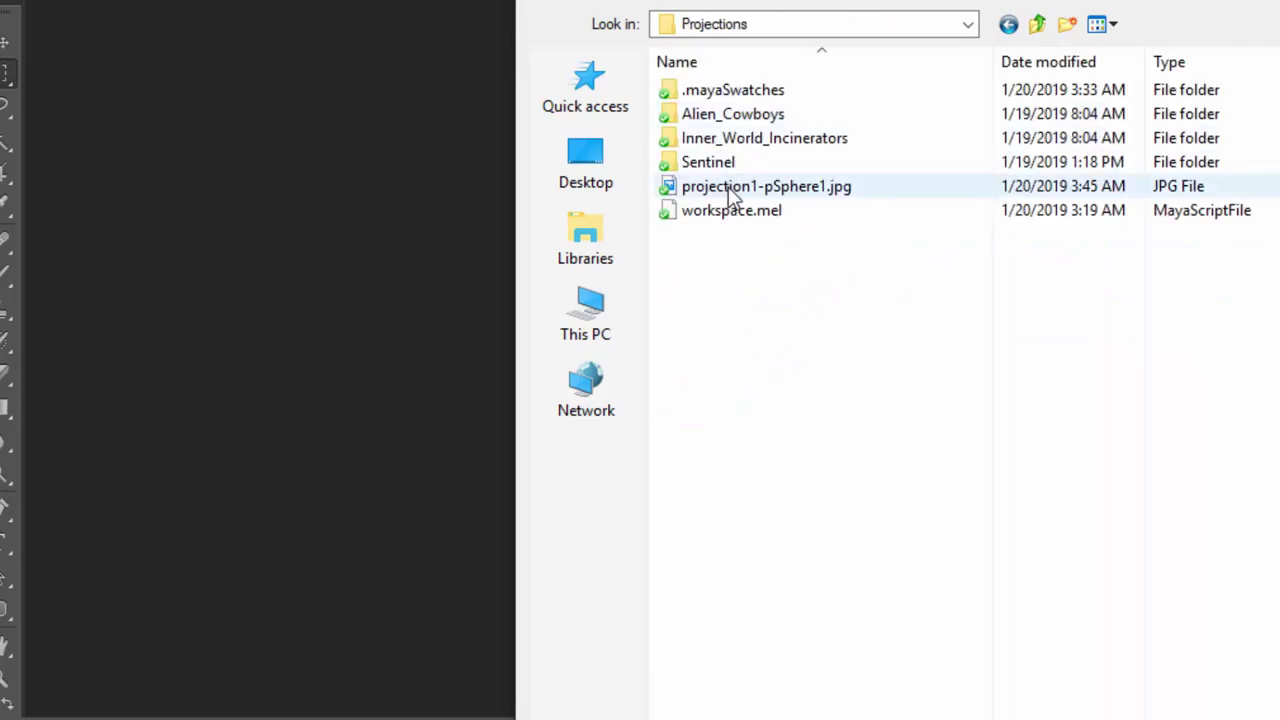
double_click(731, 163)
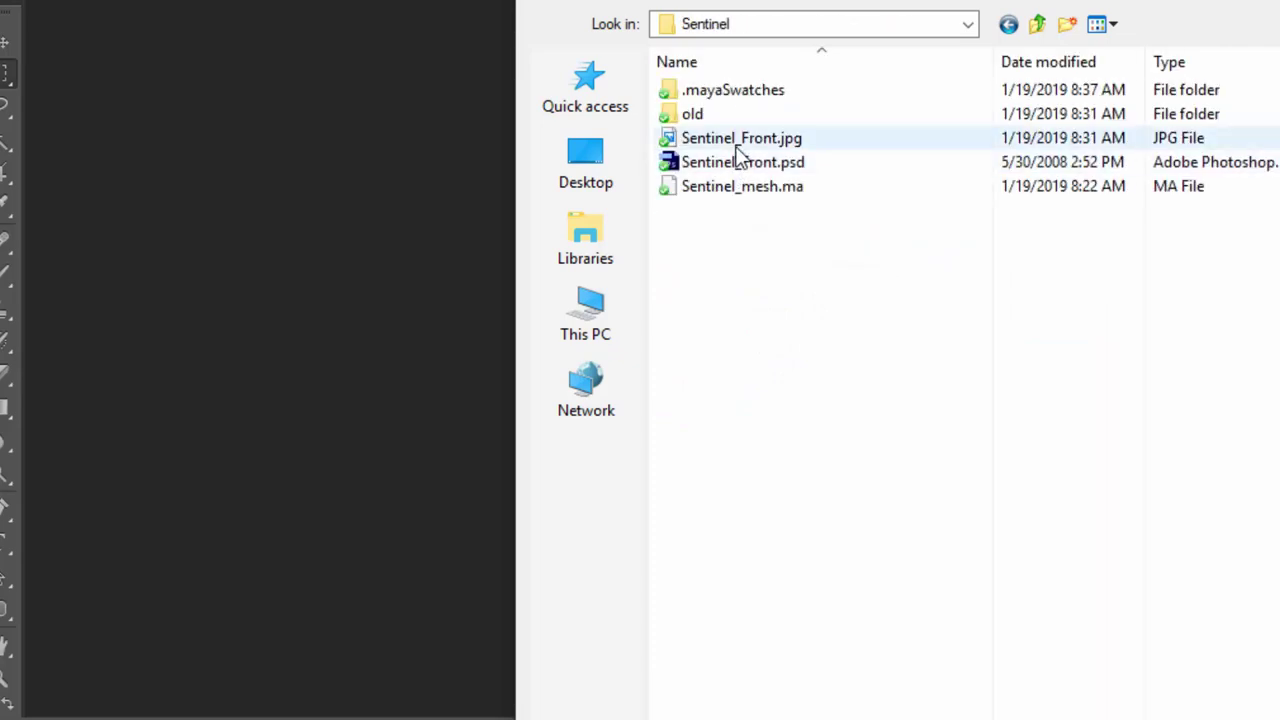
click(738, 162)
double_click(783, 176)
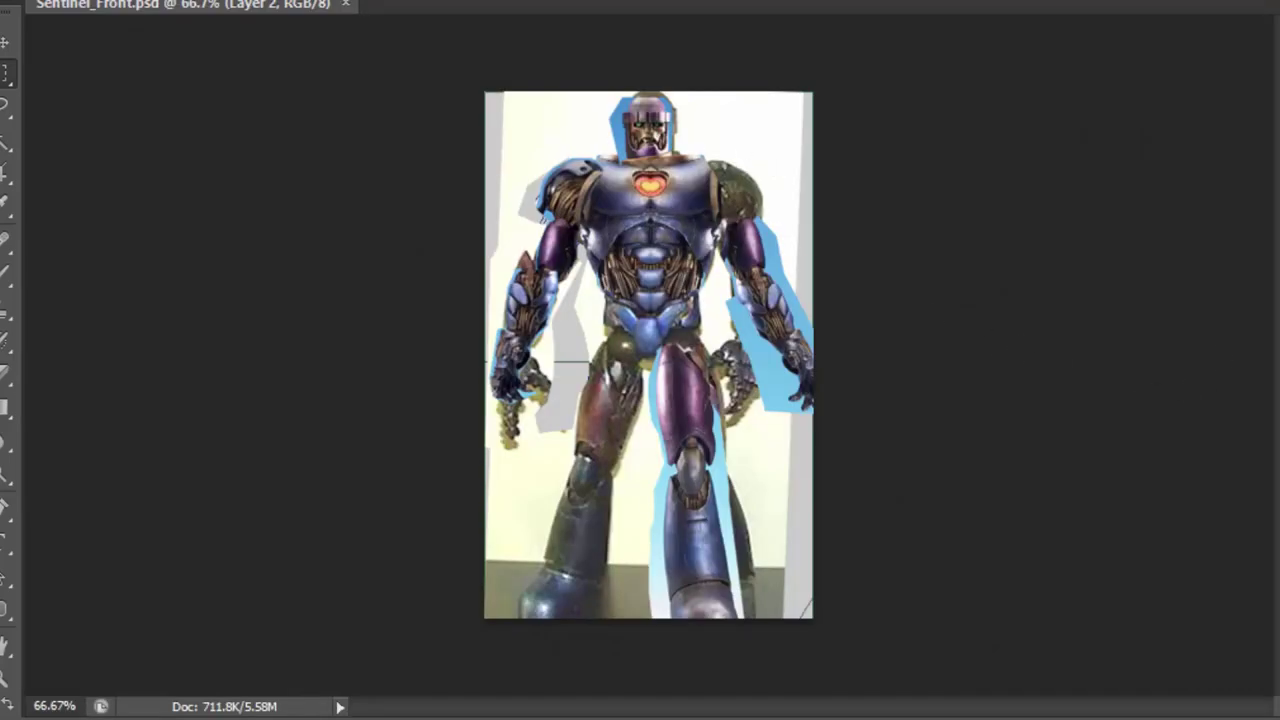
- Bring the Layers panel into view and add a new empty layer above Layer 2
drag(1260, 174, 1211, 175)
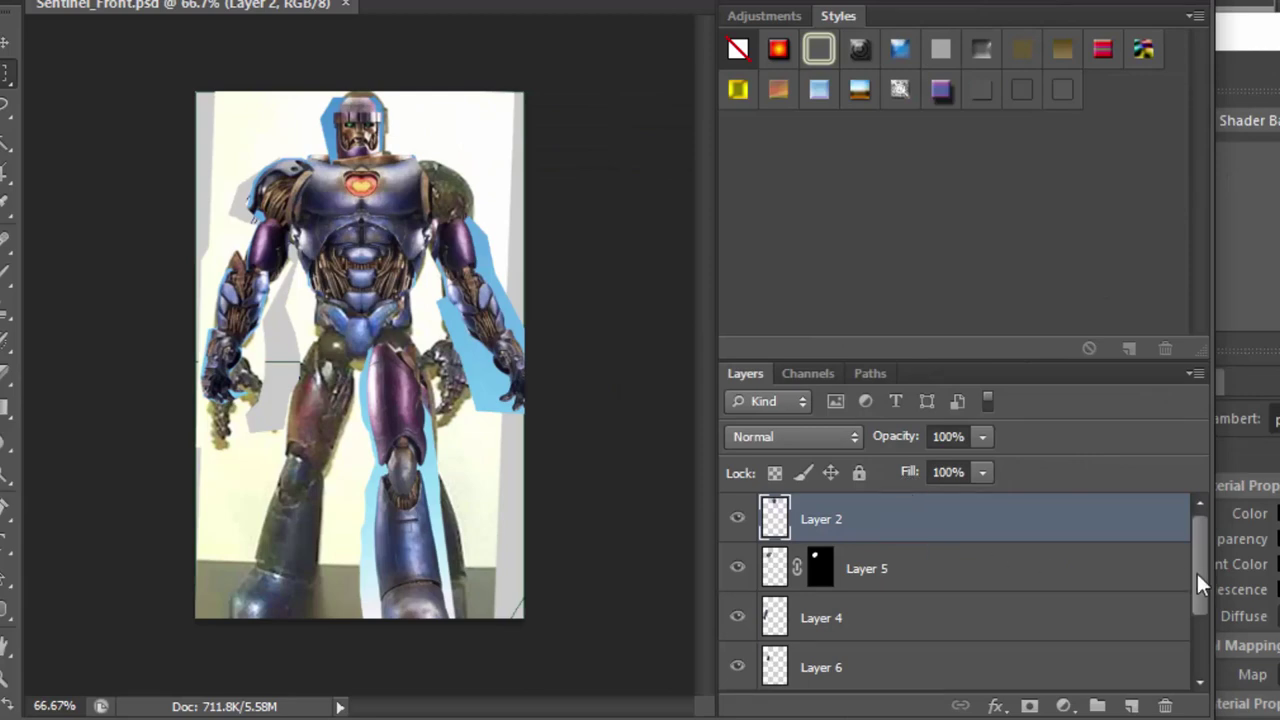
drag(1197, 575, 1202, 536)
click(1128, 706)
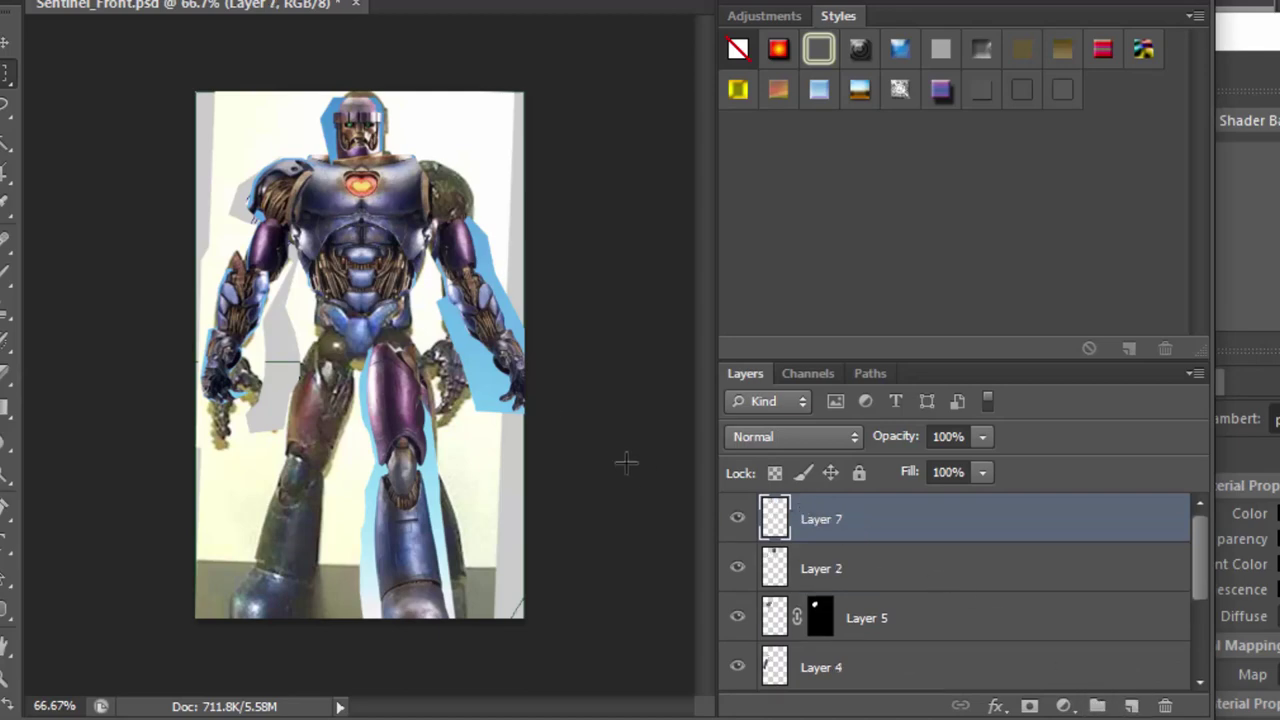
- Choose the Brush tool and set the foreground colour to a bright crimson red
click(5, 275)
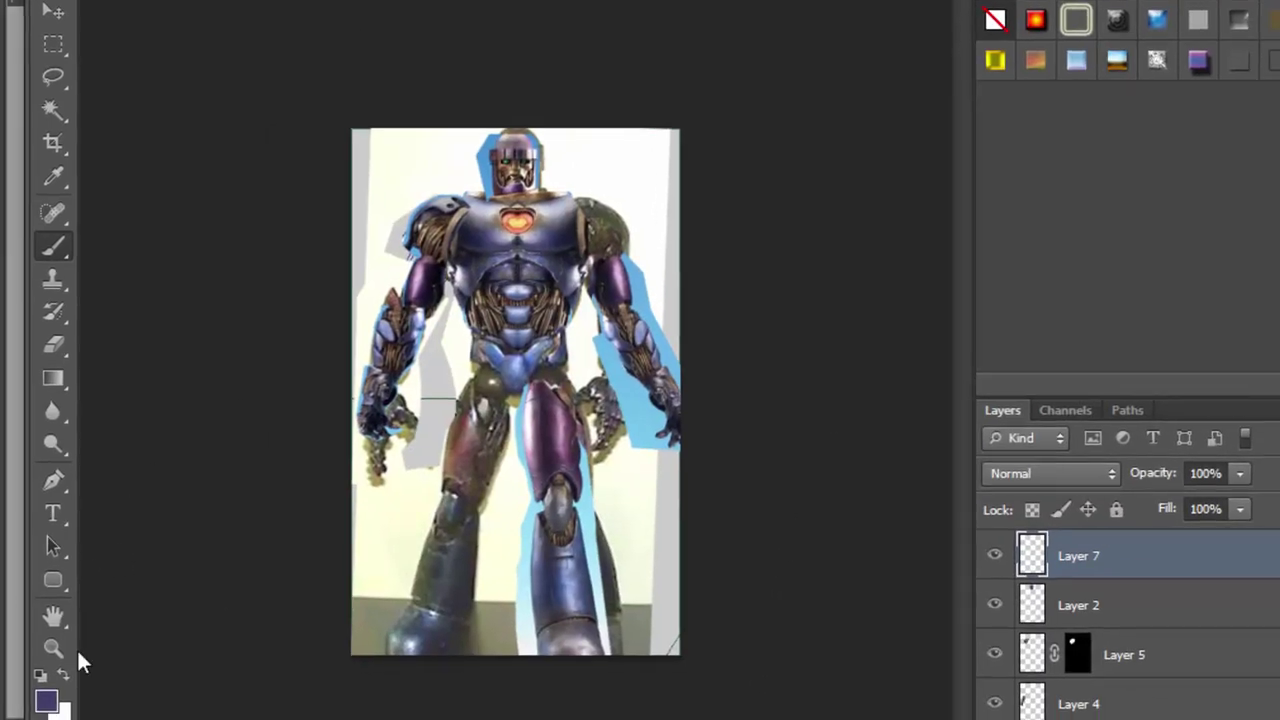
click(47, 701)
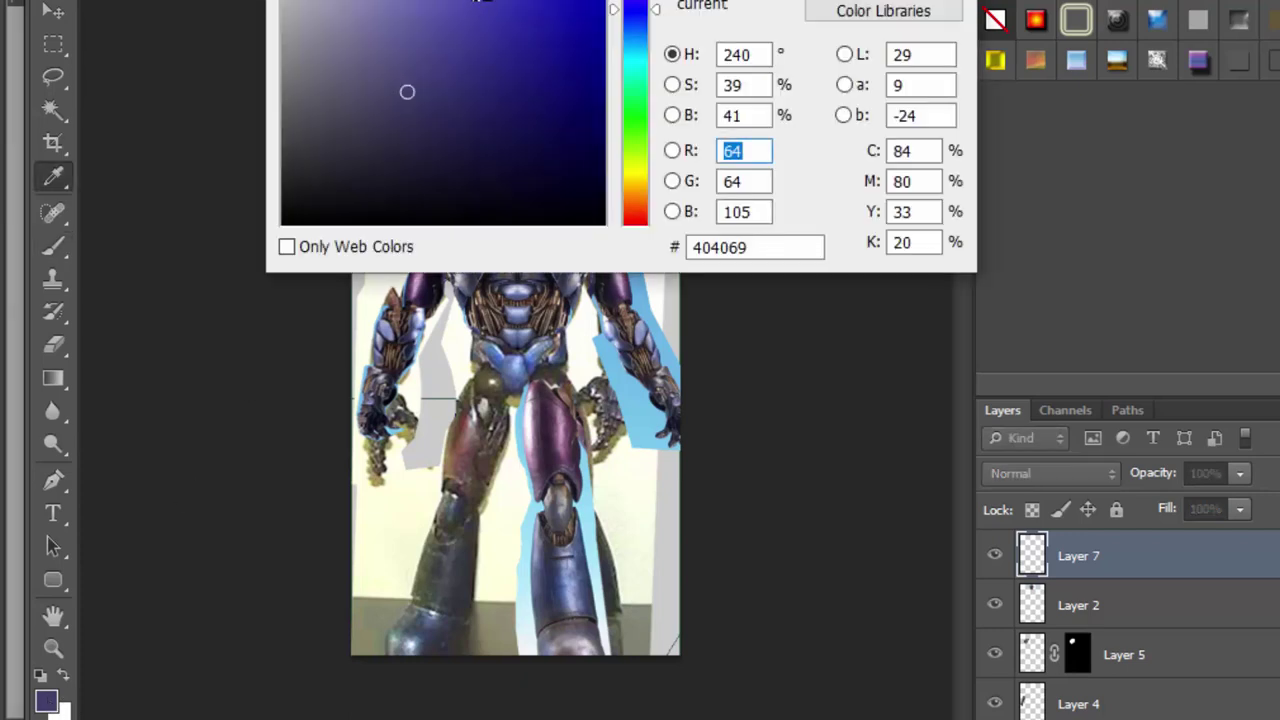
click(636, 0)
click(586, 0)
key(Return)
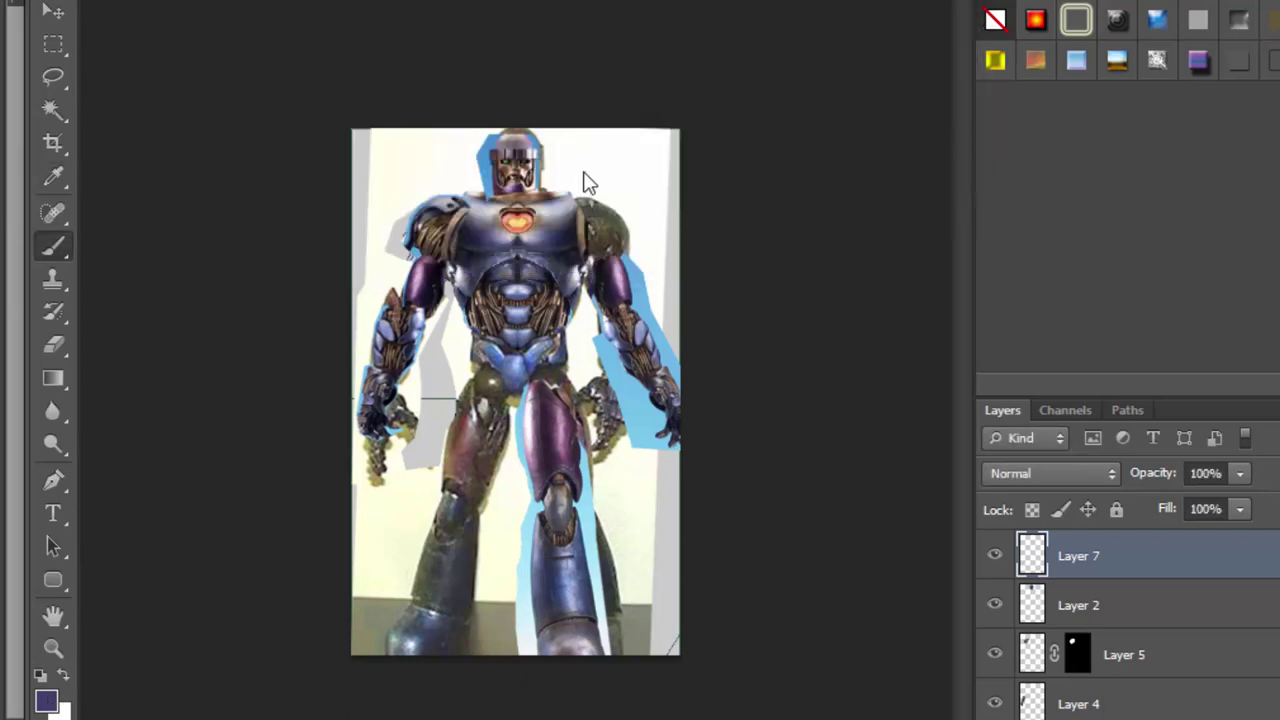
- Enlarge the brush, raise its hardness, and paint a thick red zigzag stroke across the robot on the new layer
right_click(157, 9)
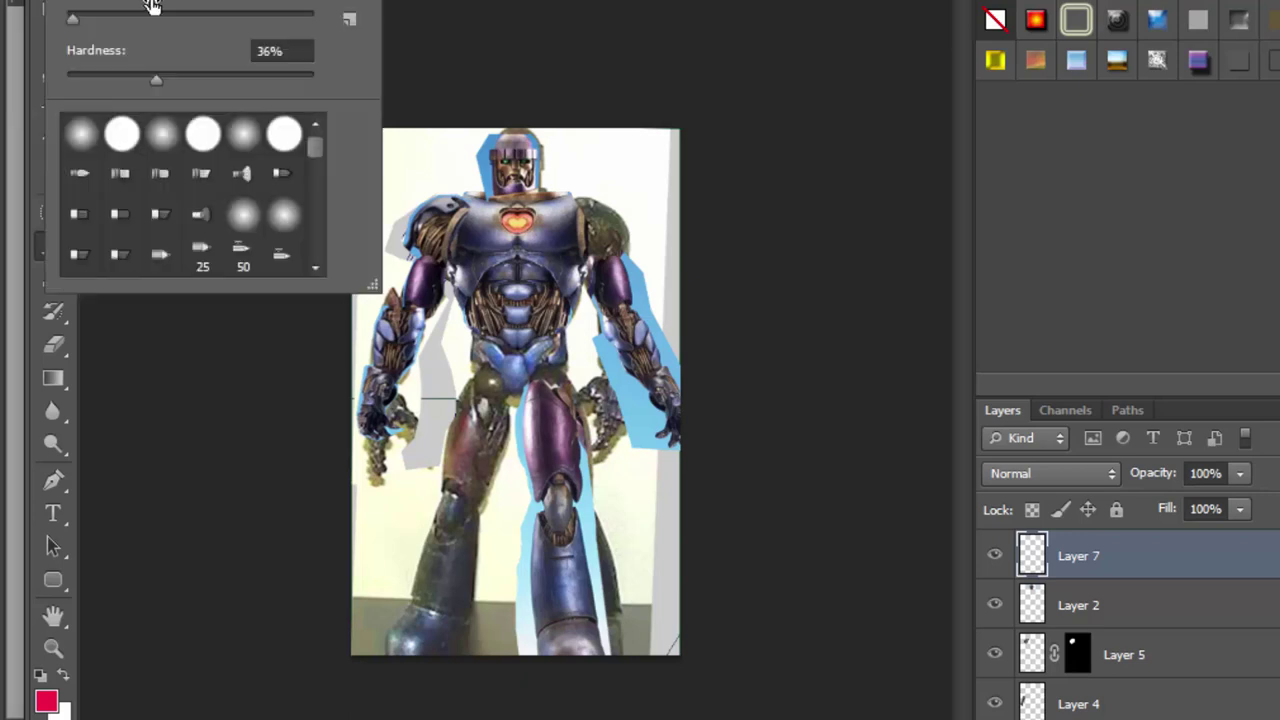
click(194, 18)
drag(286, 78, 320, 81)
mouse_move(400, 428)
mouse_down()
mouse_move(509, 292)
mouse_move(577, 371)
mouse_move(565, 555)
mouse_up()
- Save the painted document as Sentinel_Front.psd in the Sentinel folder, replacing the existing file and accepting the format options
click(100, 0)
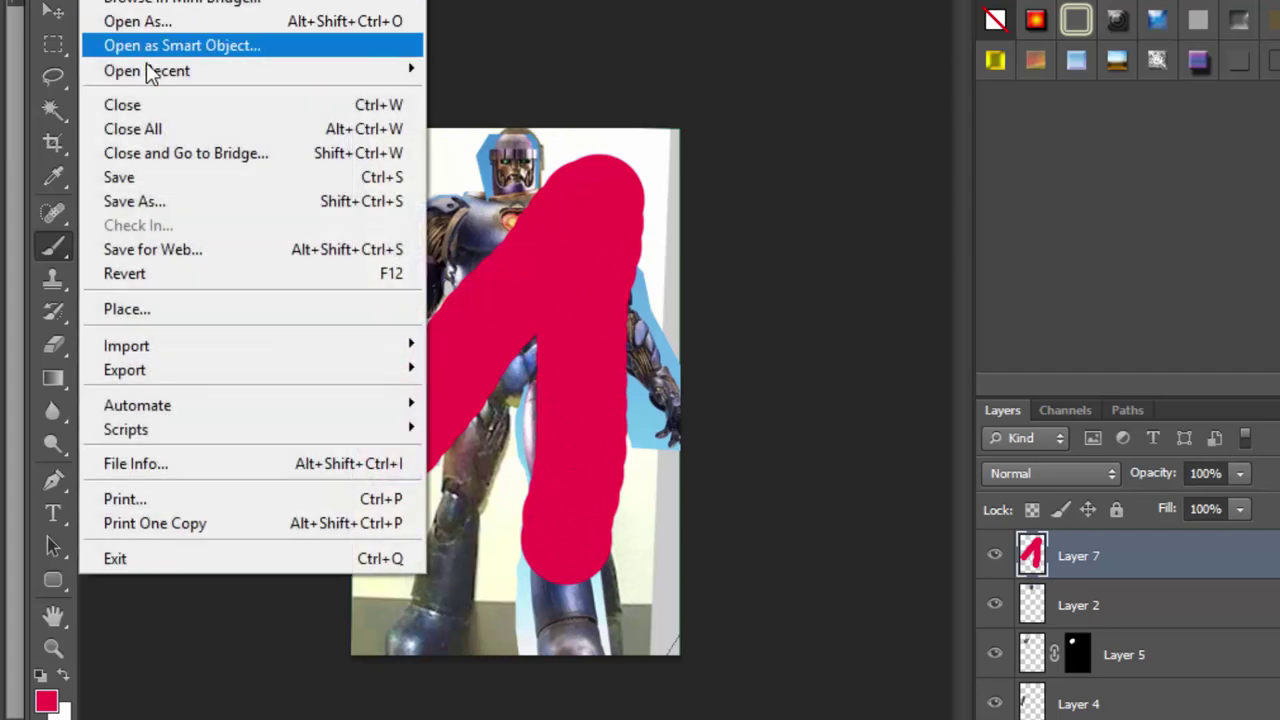
click(172, 198)
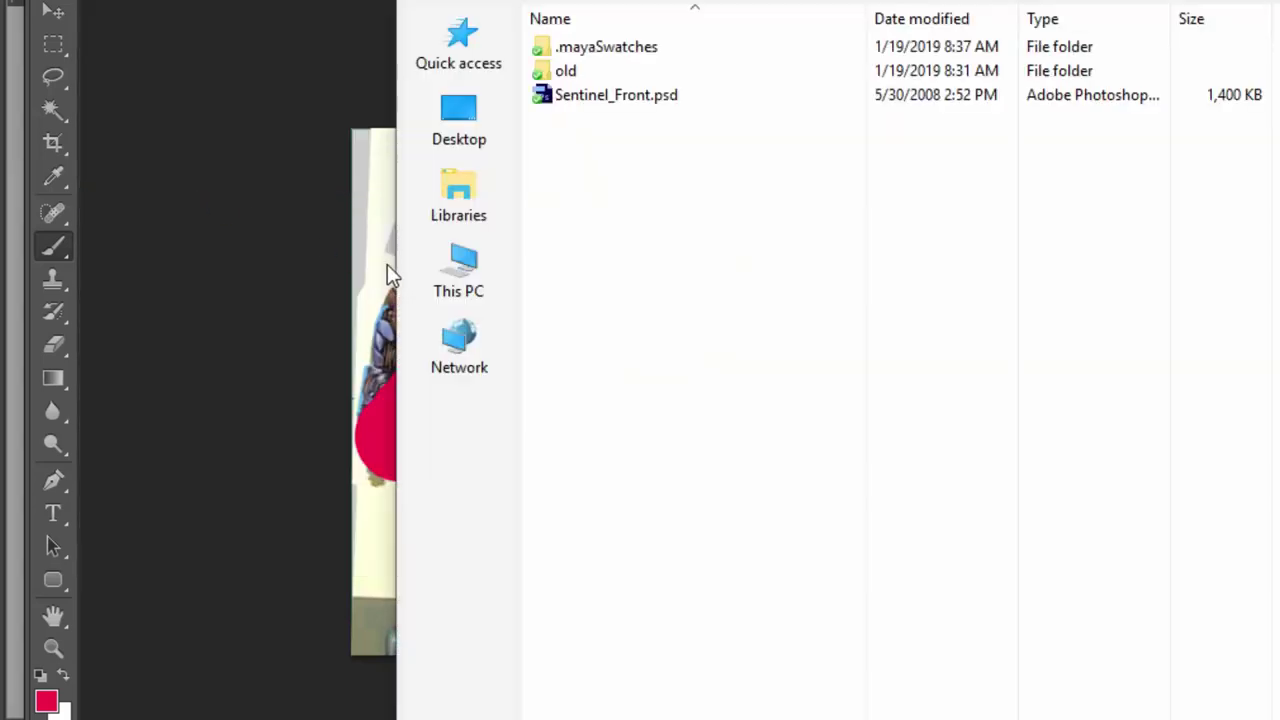
click(598, 100)
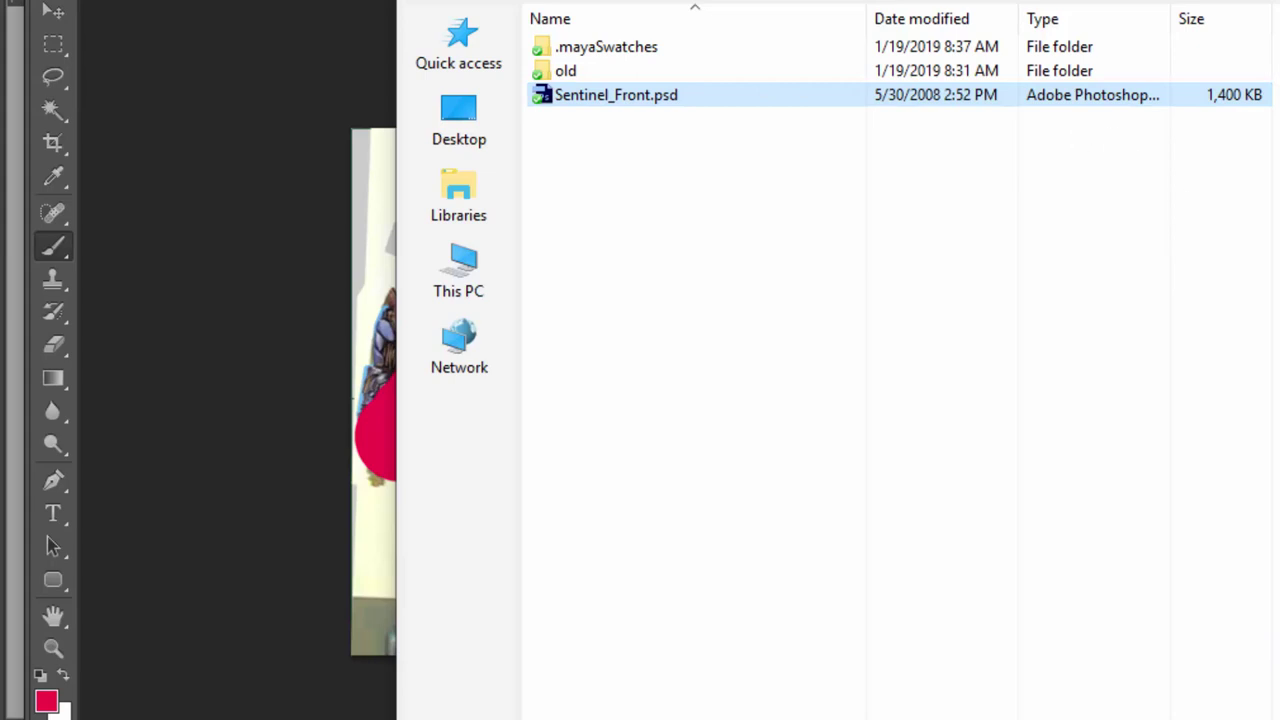
key(Return)
click(820, 260)
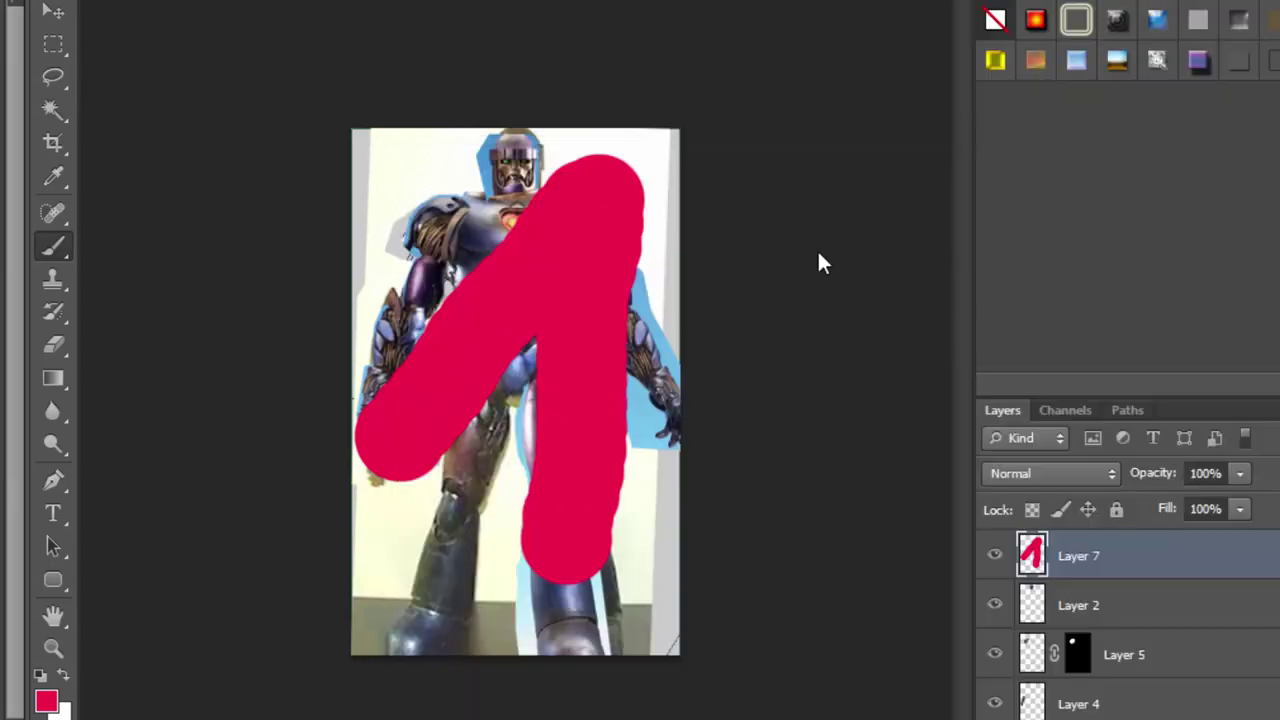
key(Return)
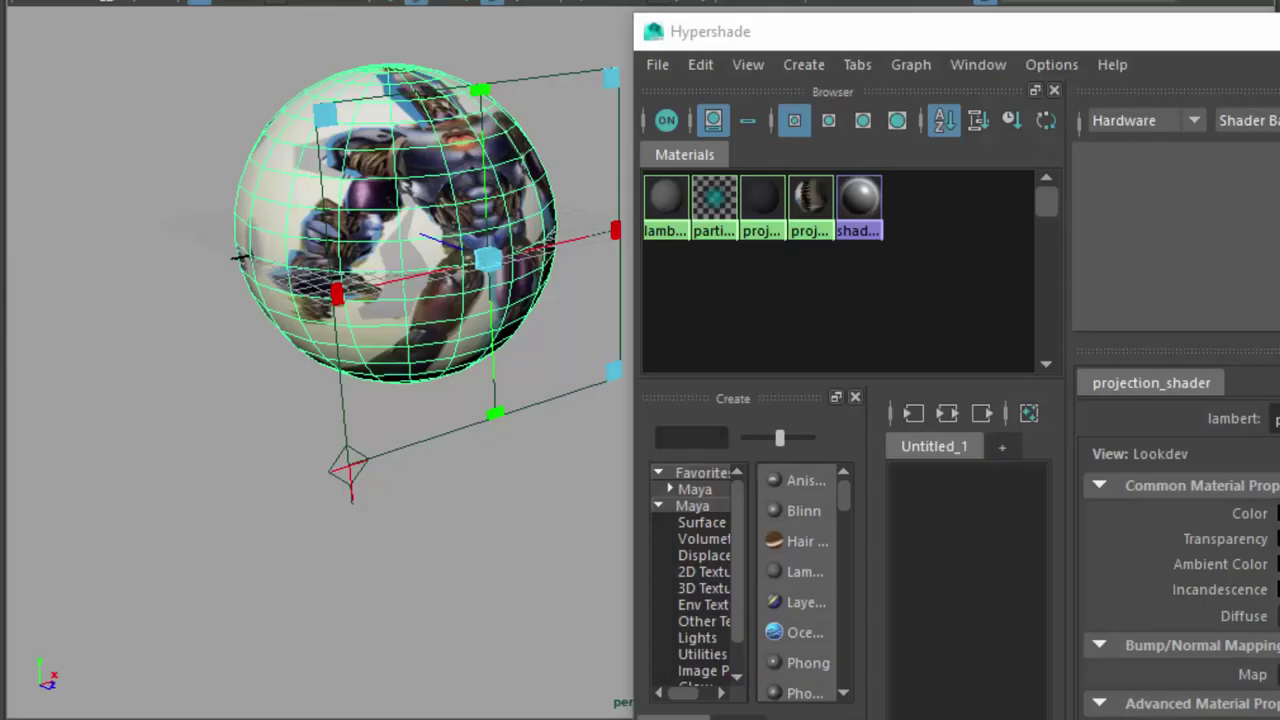
- Switch to Maya and, in the projection shader's file texture node, set the image name to Sentinel\Sentinel_Front.psd
click(1278, 513)
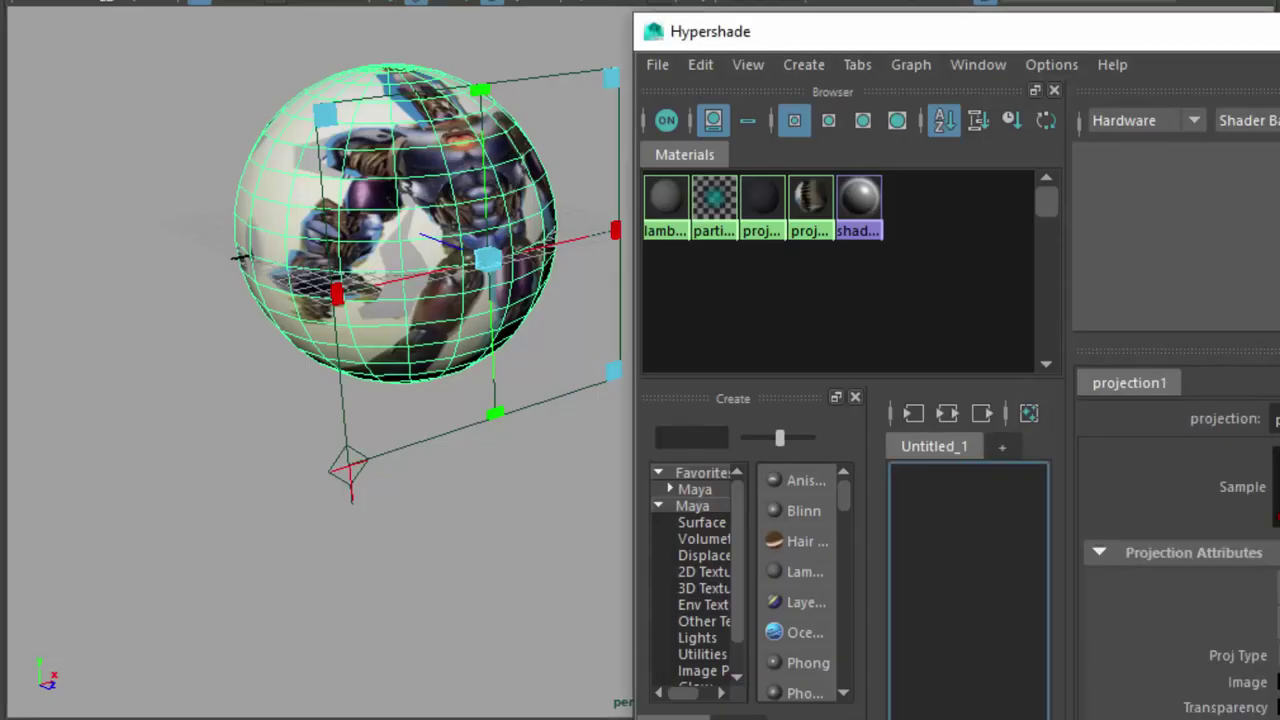
click(950, 717)
drag(1165, 57, 691, 2)
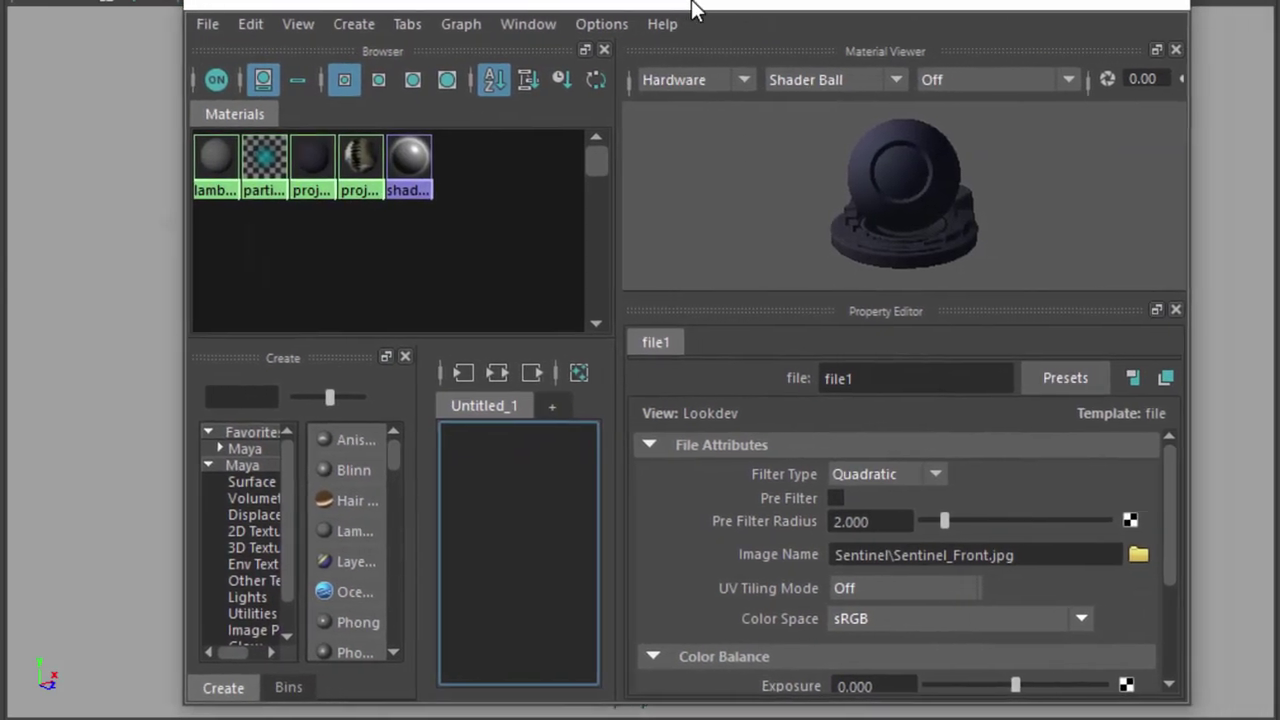
click(311, 158)
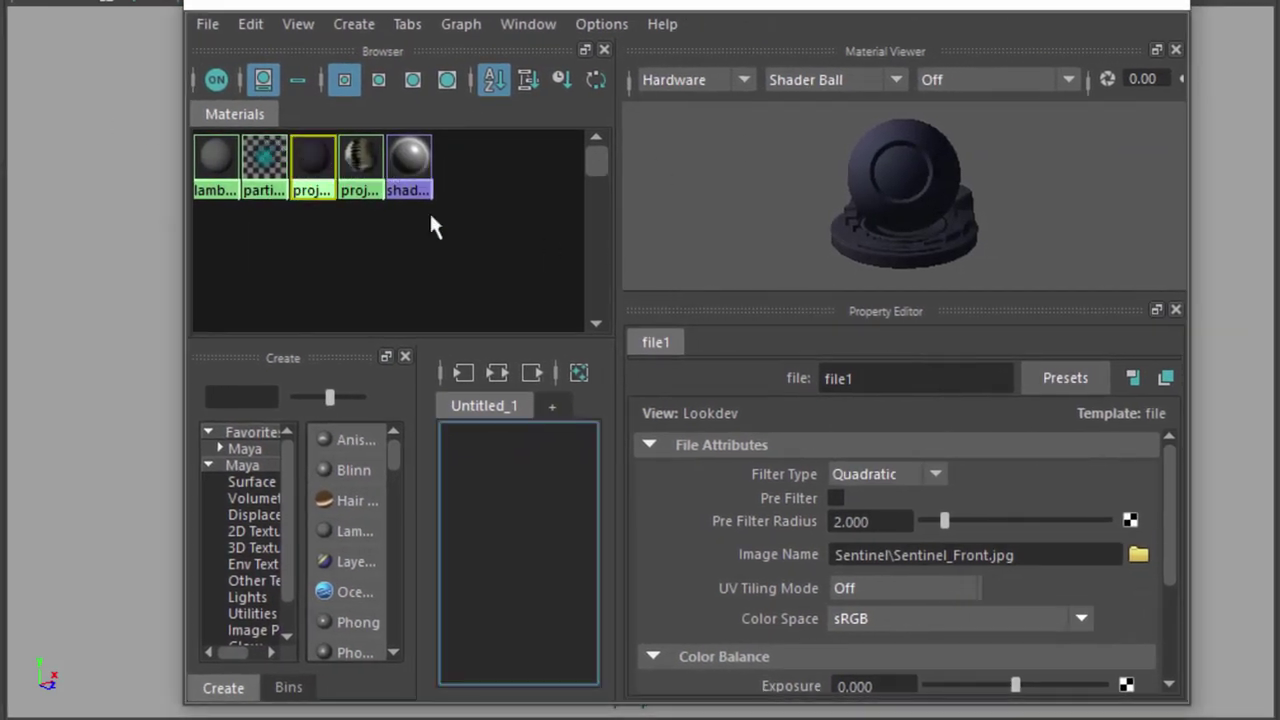
click(1131, 468)
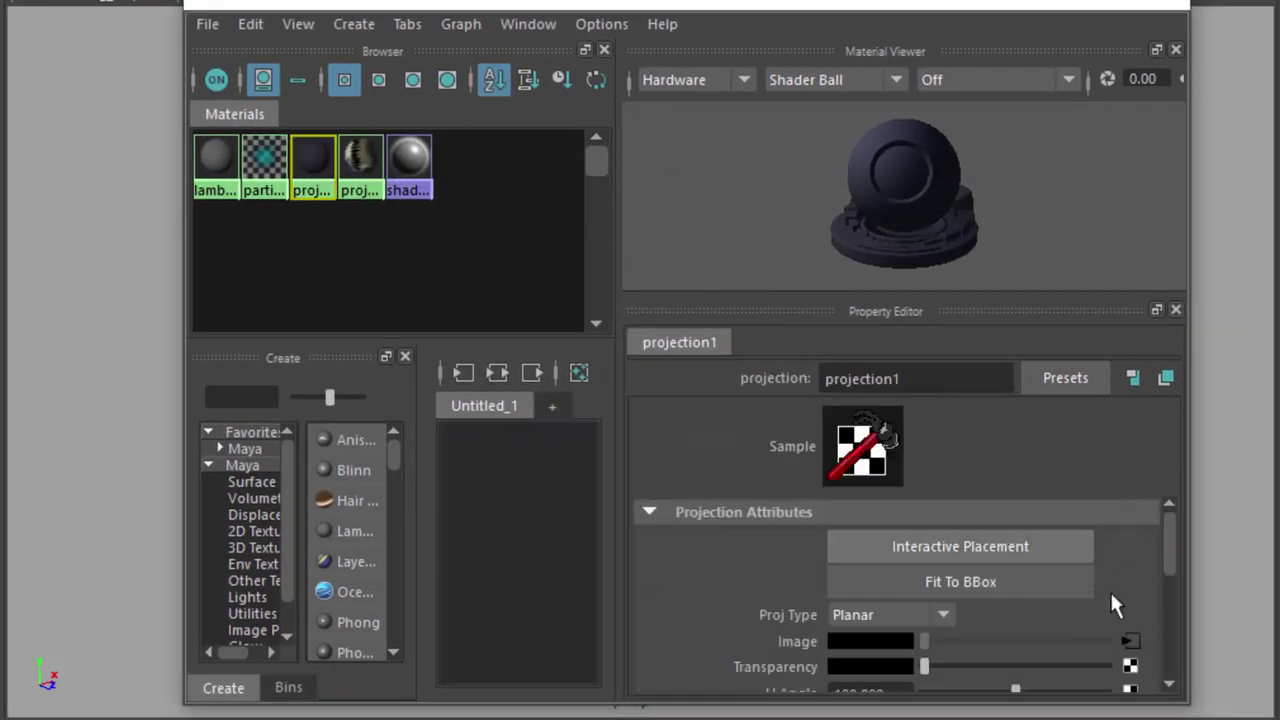
click(1131, 638)
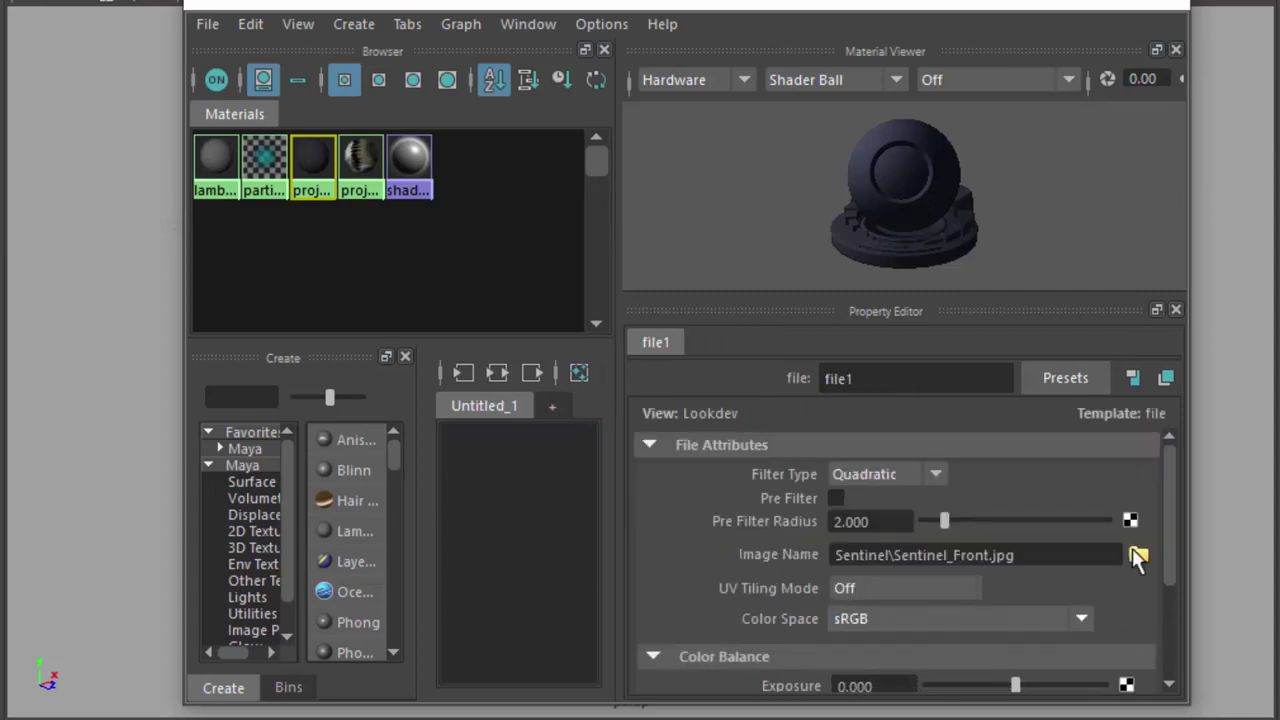
click(1072, 560)
key(BackSpace)
key(BackSpace)
key(BackSpace)
text(psd)
drag(1171, 488, 1172, 530)
- Move the Hypershade aside and examine the updated projection on the sphere from several angles in the perspective view
drag(808, 3, 1278, 0)
alt+drag(563, 535, 460, 537)
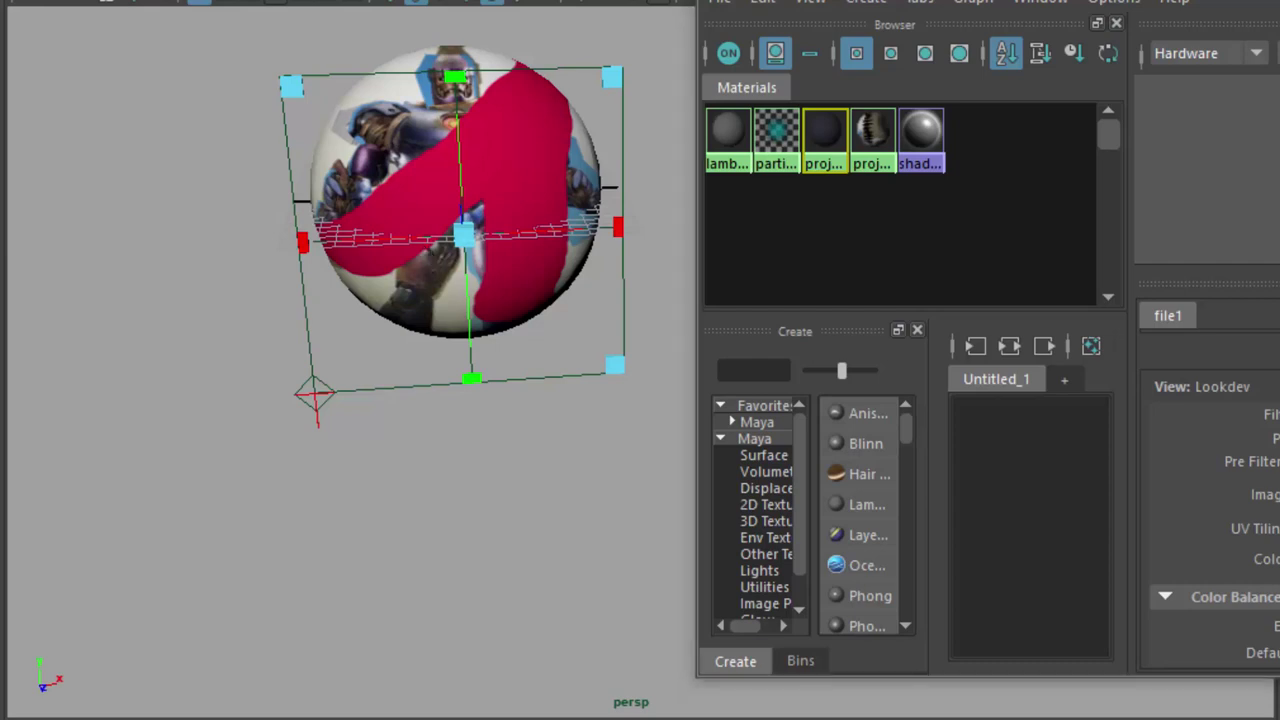
mouse_move(243, 505)
alt+mouse_down()
mouse_move(360, 477)
mouse_move(263, 520)
alt+mouse_up()
alt+drag(122, 438, 200, 509)
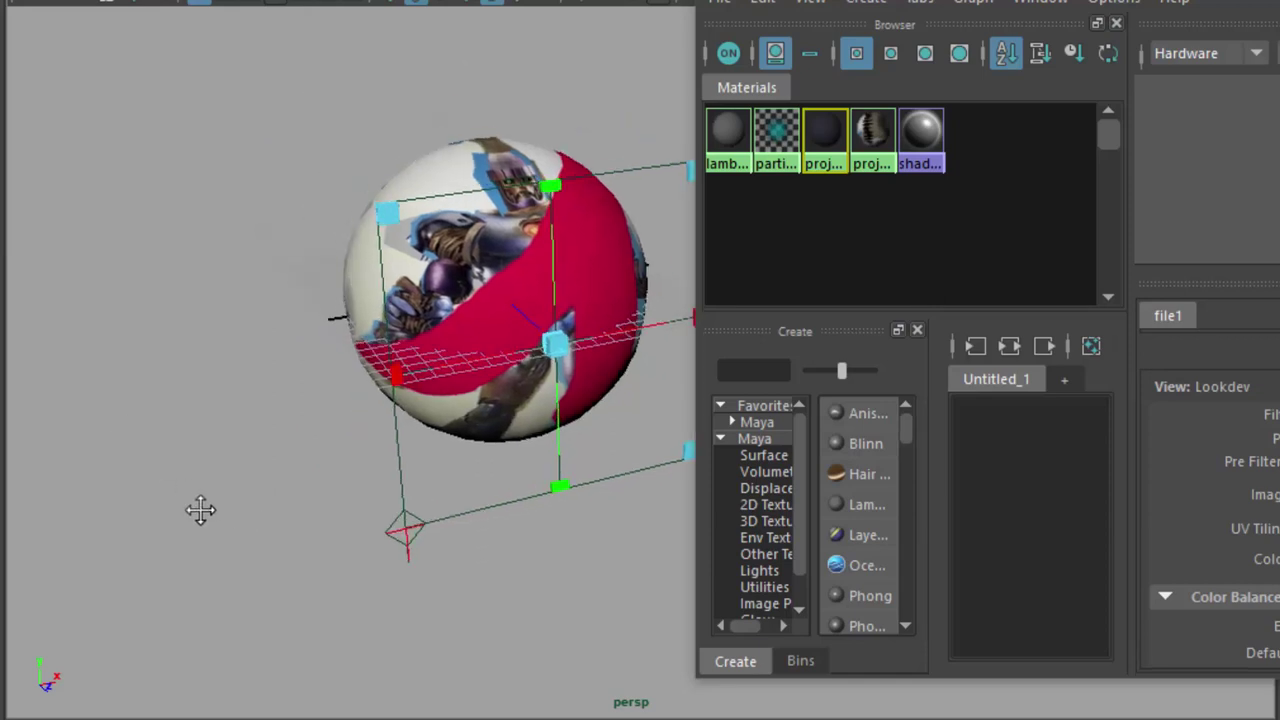
alt+drag(277, 449, 169, 404)
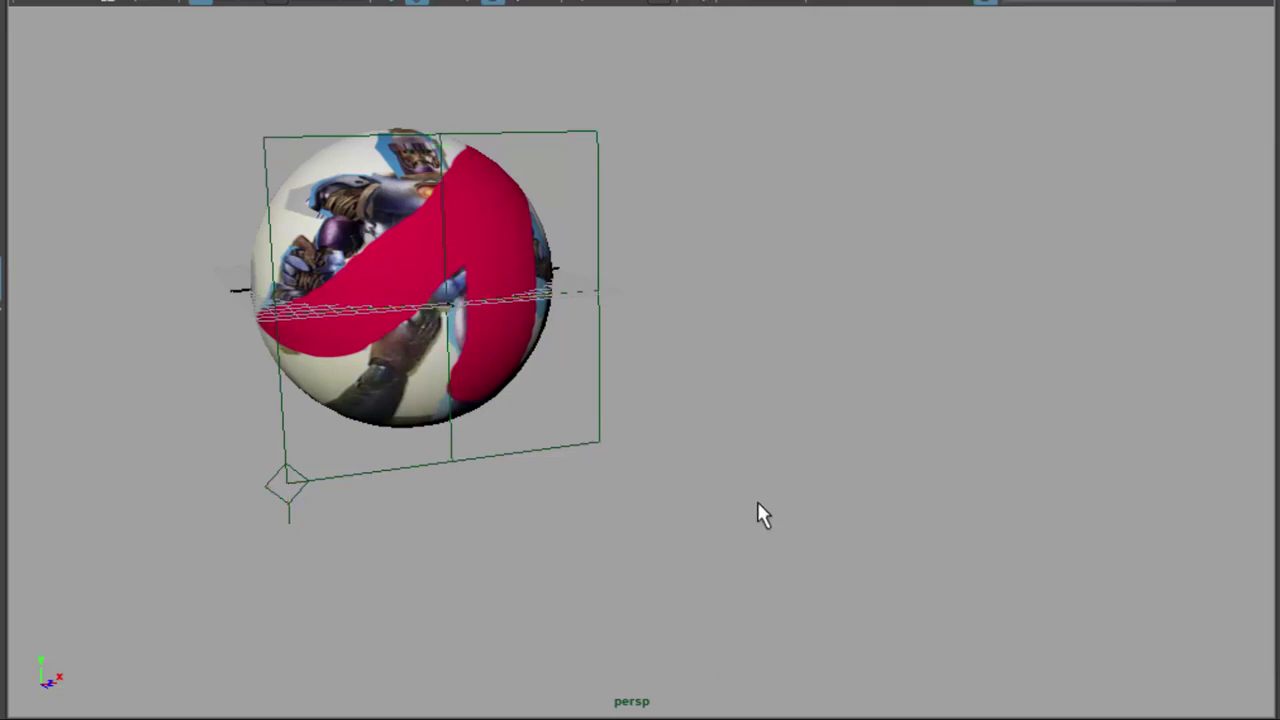
alt+drag(776, 503, 766, 537)
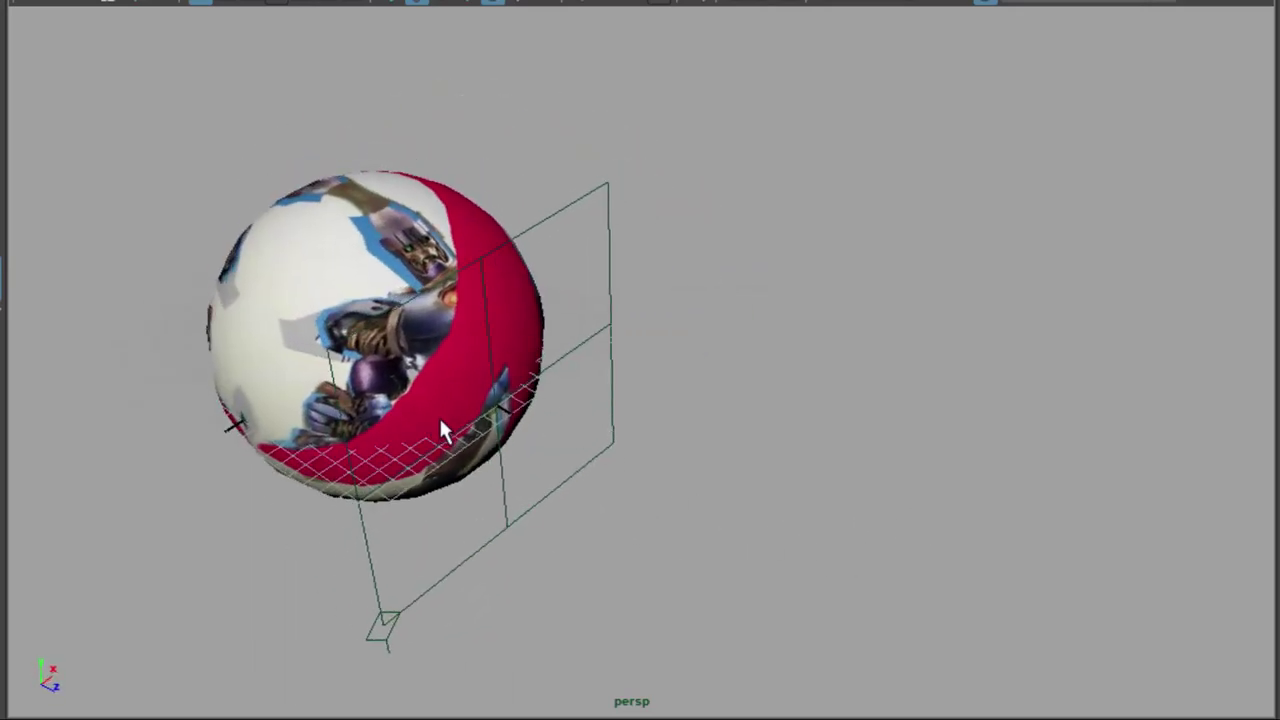
alt+drag(836, 518, 789, 490)
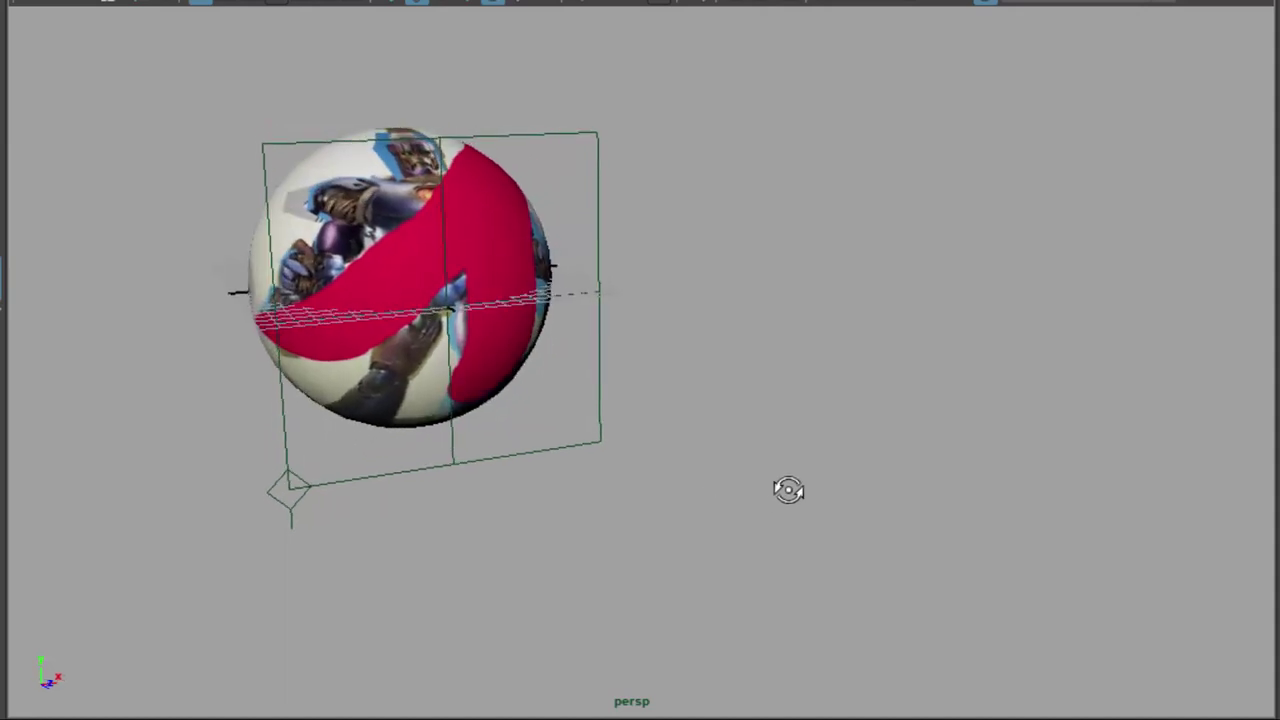
- Inspect the sphere's projection straight on in the maximized front view and return to the perspective view
key(space)
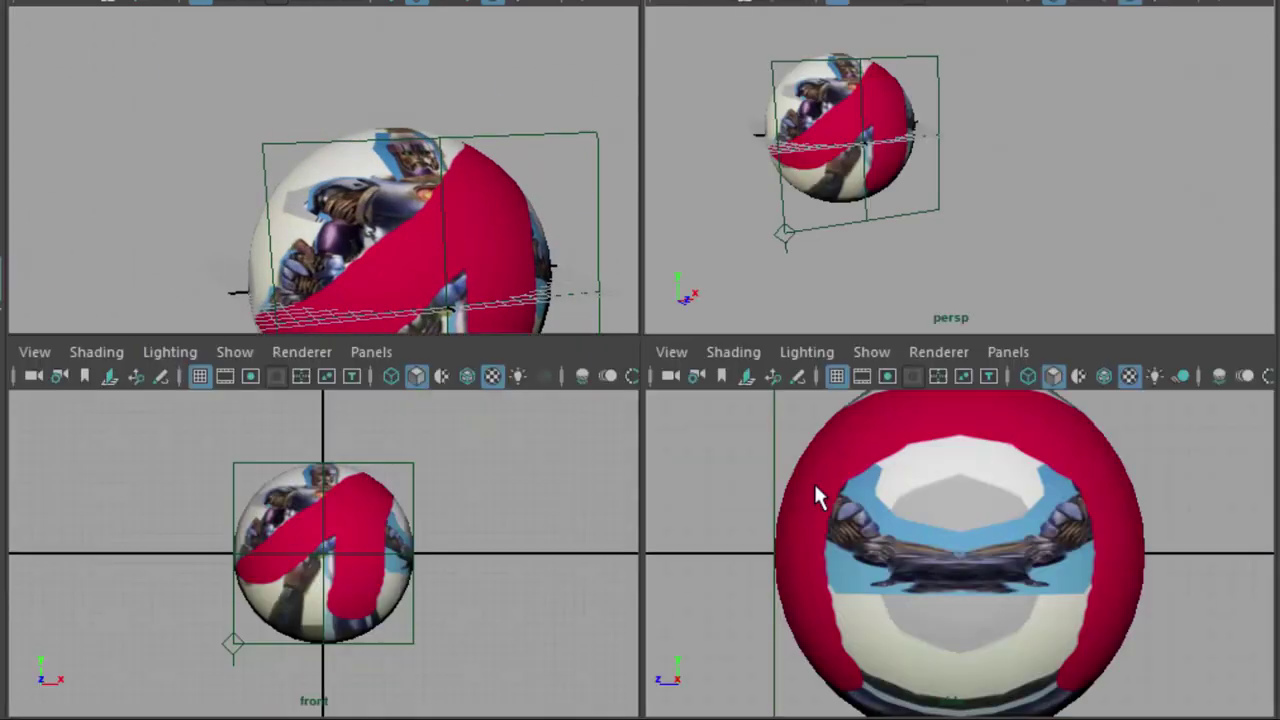
key(space)
alt+right_drag(706, 576, 745, 579)
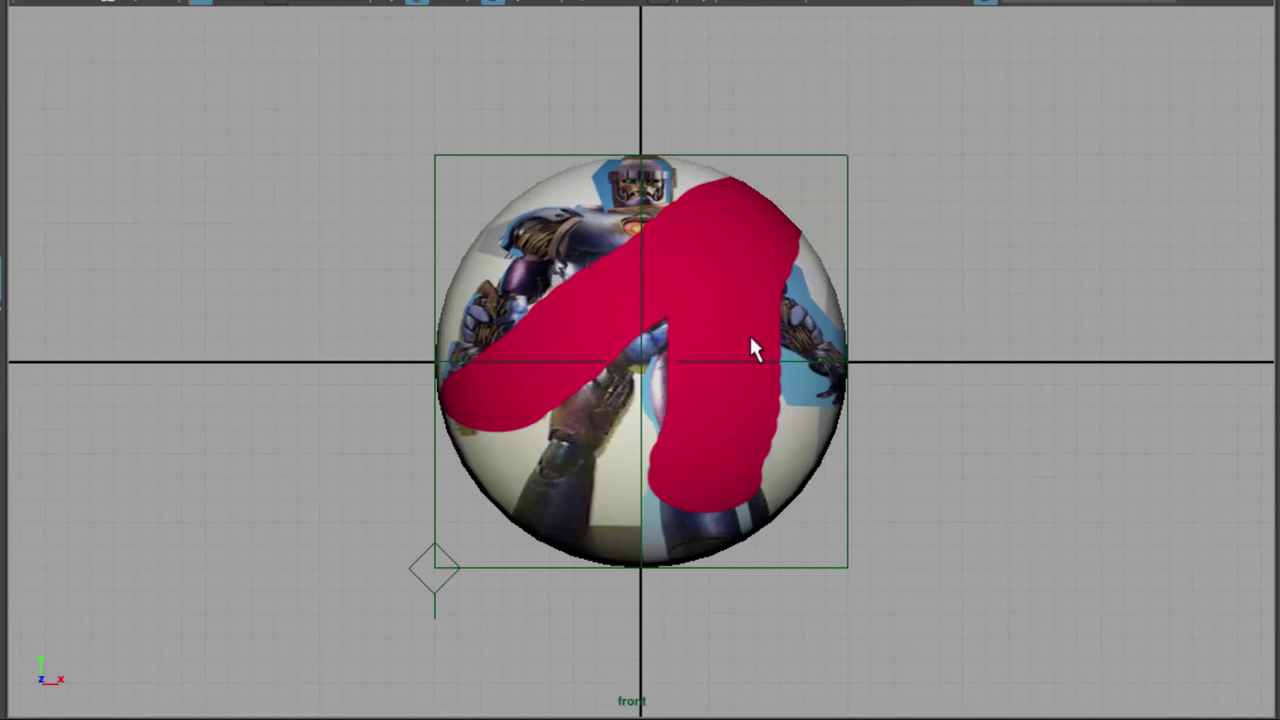
key(space)
key(space)
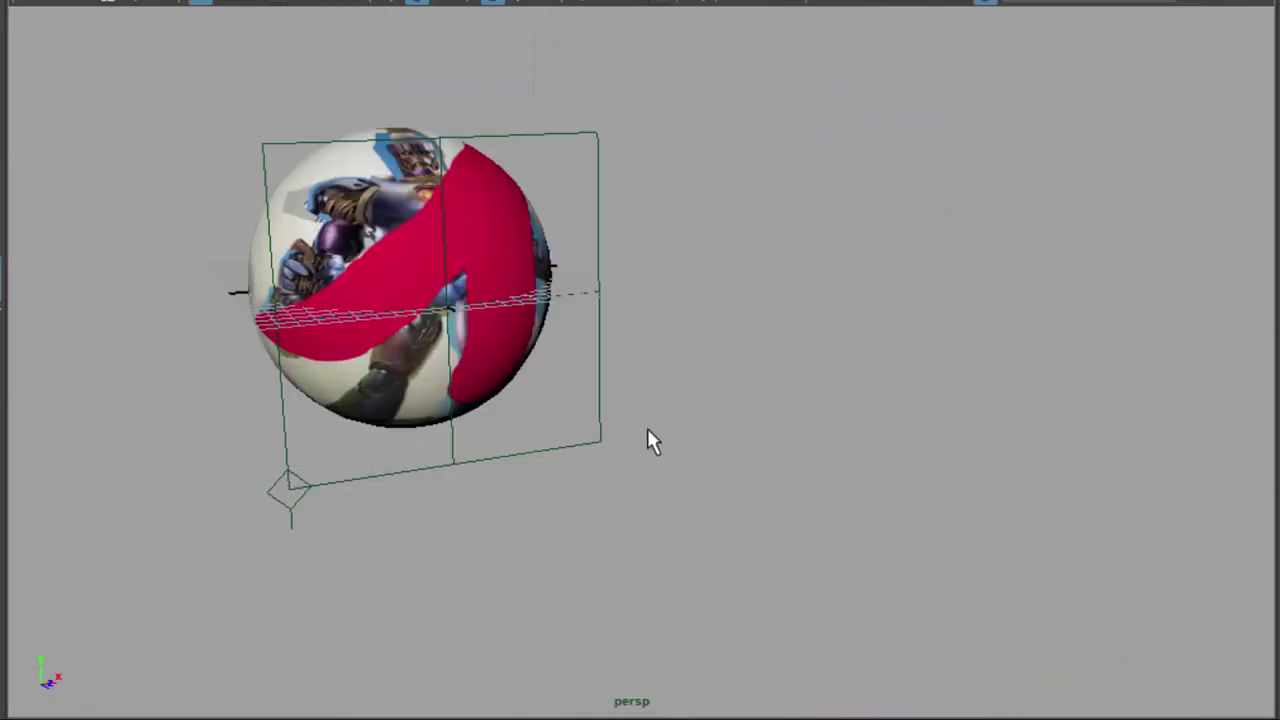
key(f)
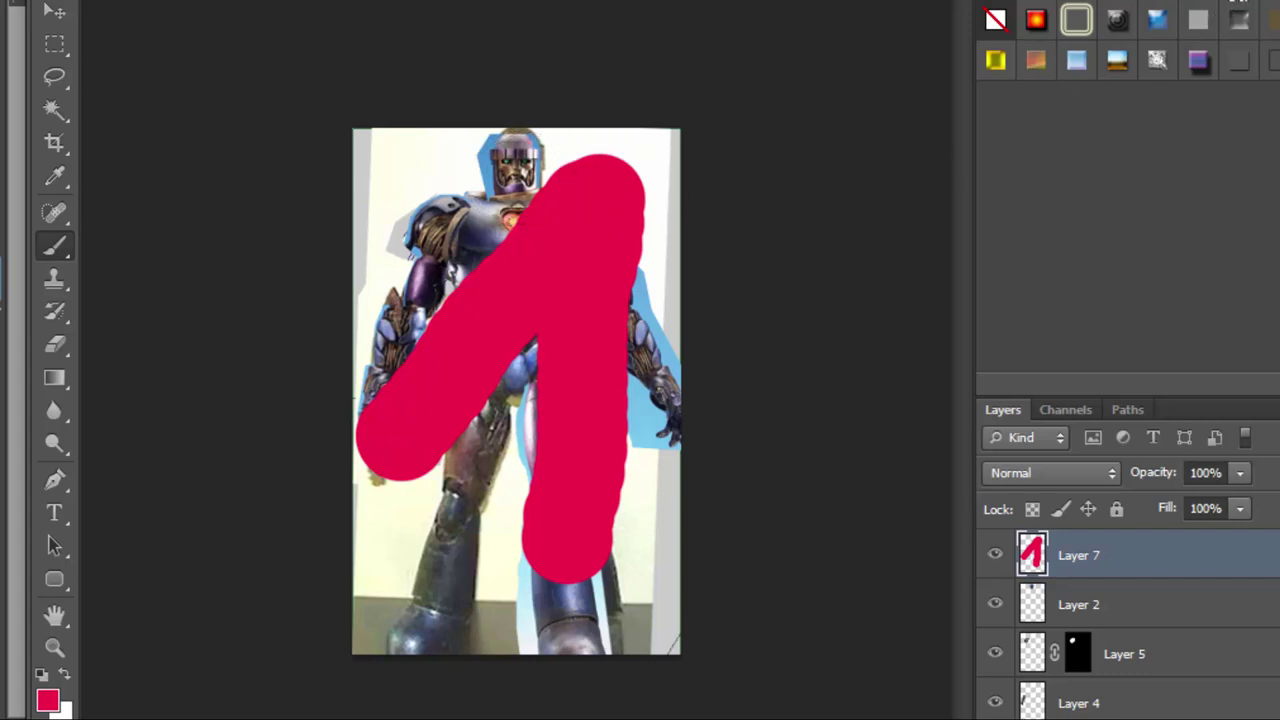
- Switch to Photoshop and open the Image Size settings to check the document's pixel dimensions
key(alt+i)
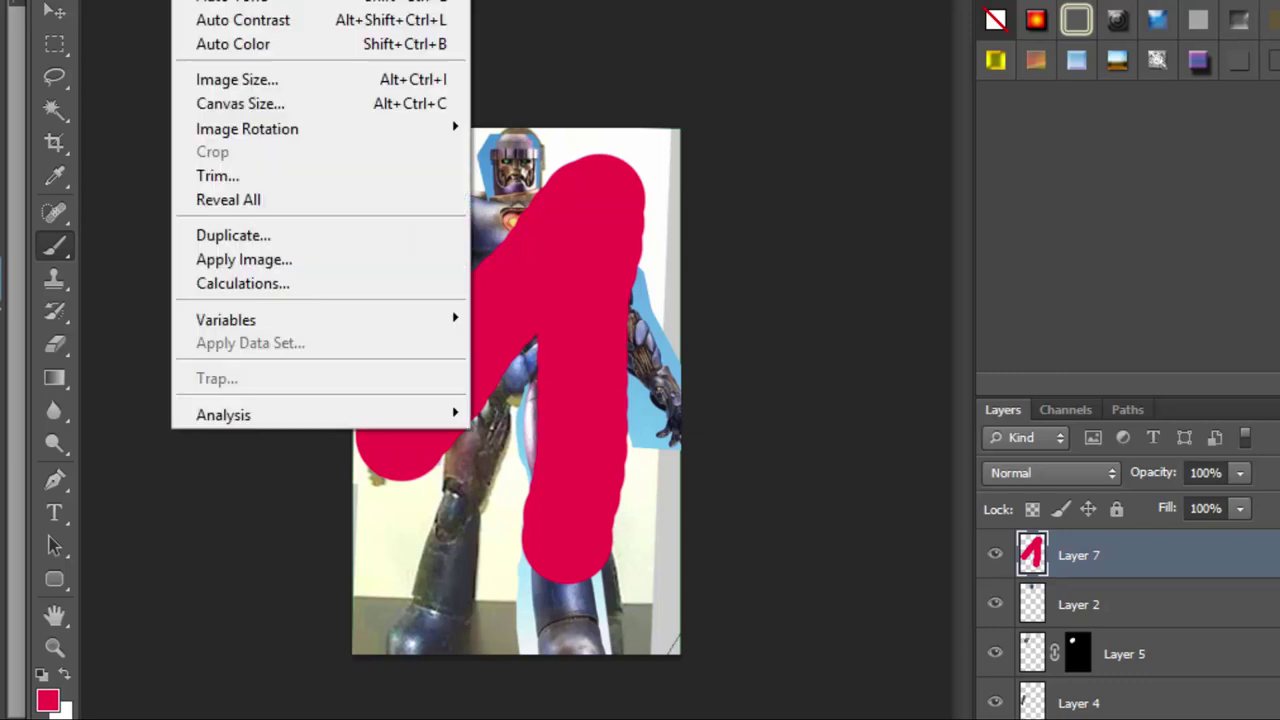
click(231, 81)
drag(642, 0, 421, 158)
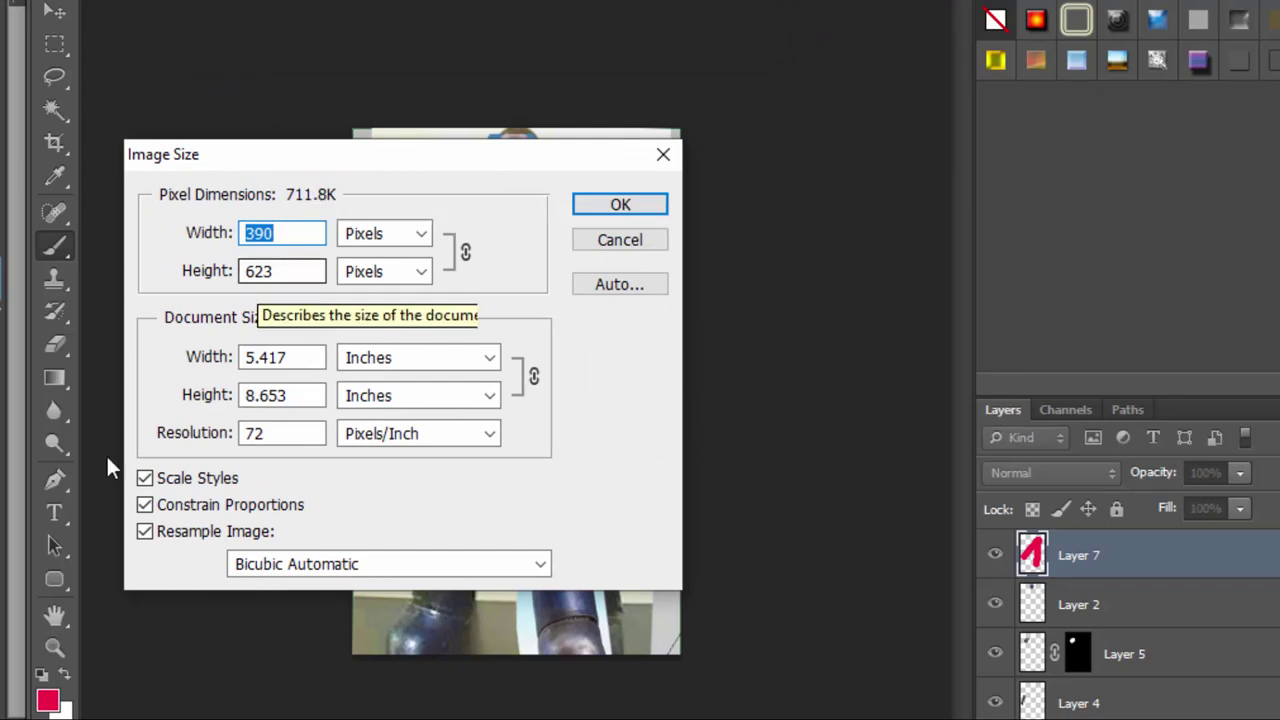
- Switch to File Explorer and open the Sentinel subfolder of Projections
click(231, 719)
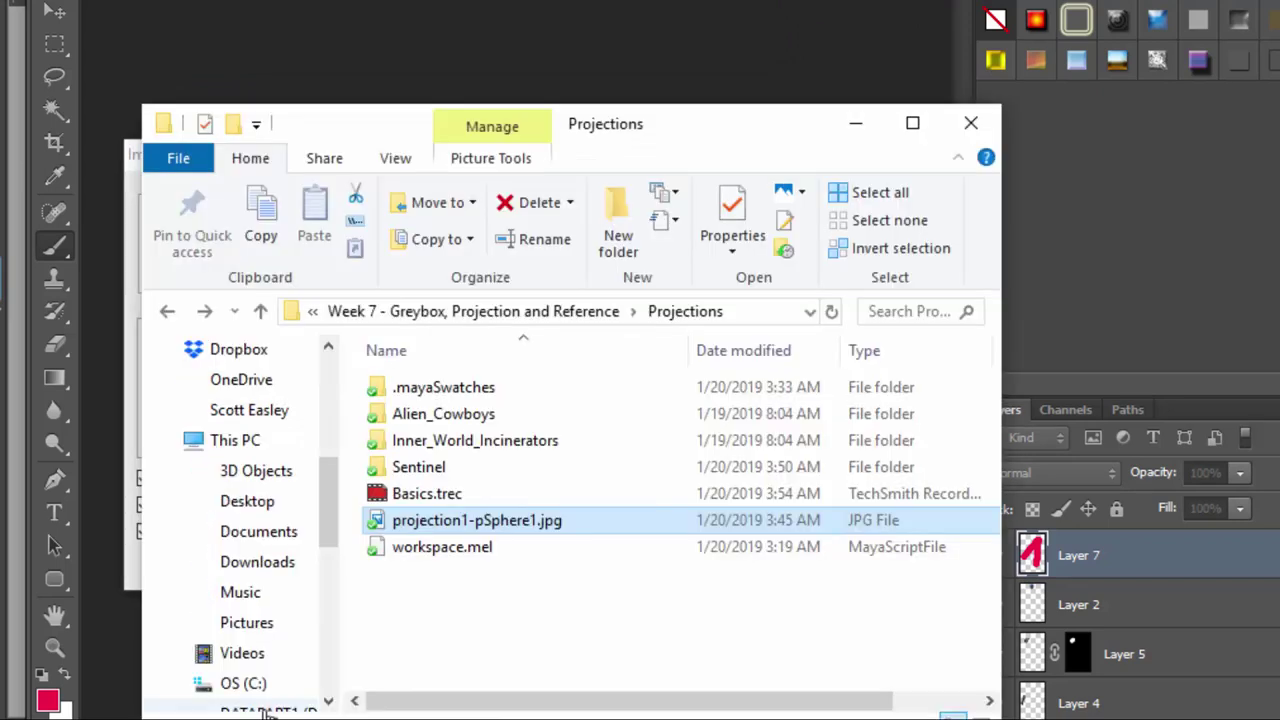
click(480, 580)
click(498, 521)
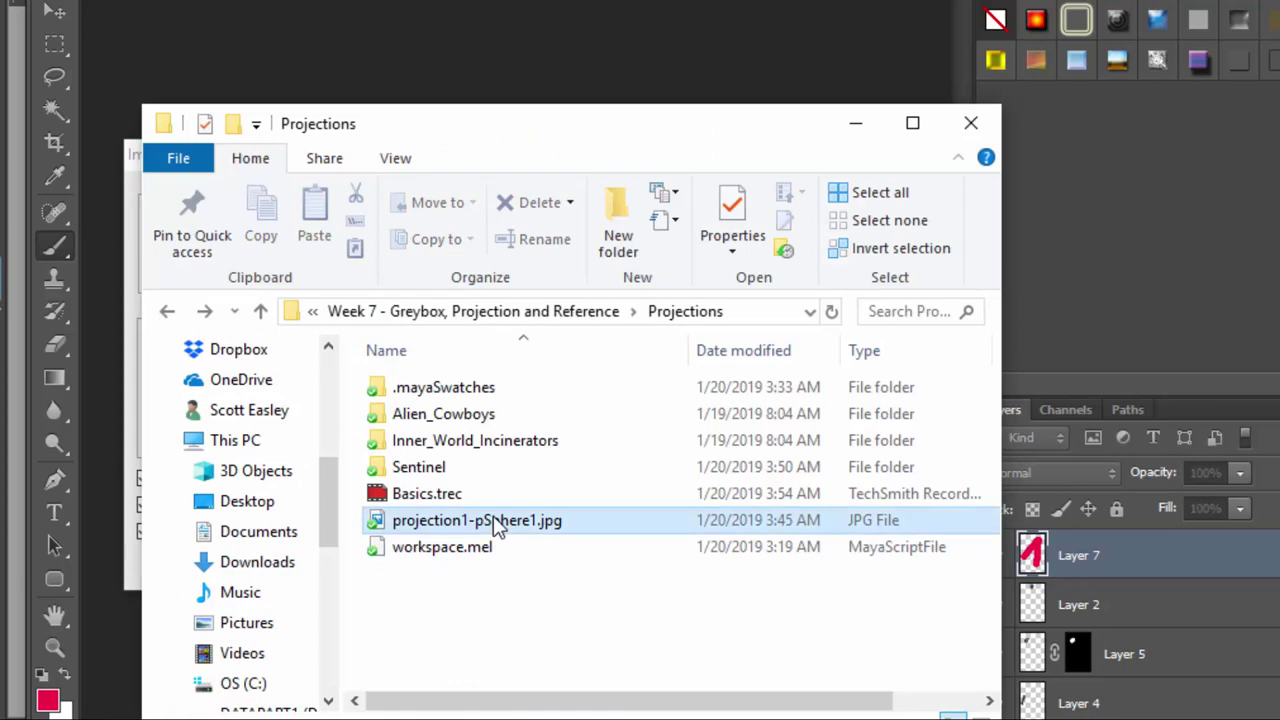
double_click(478, 466)
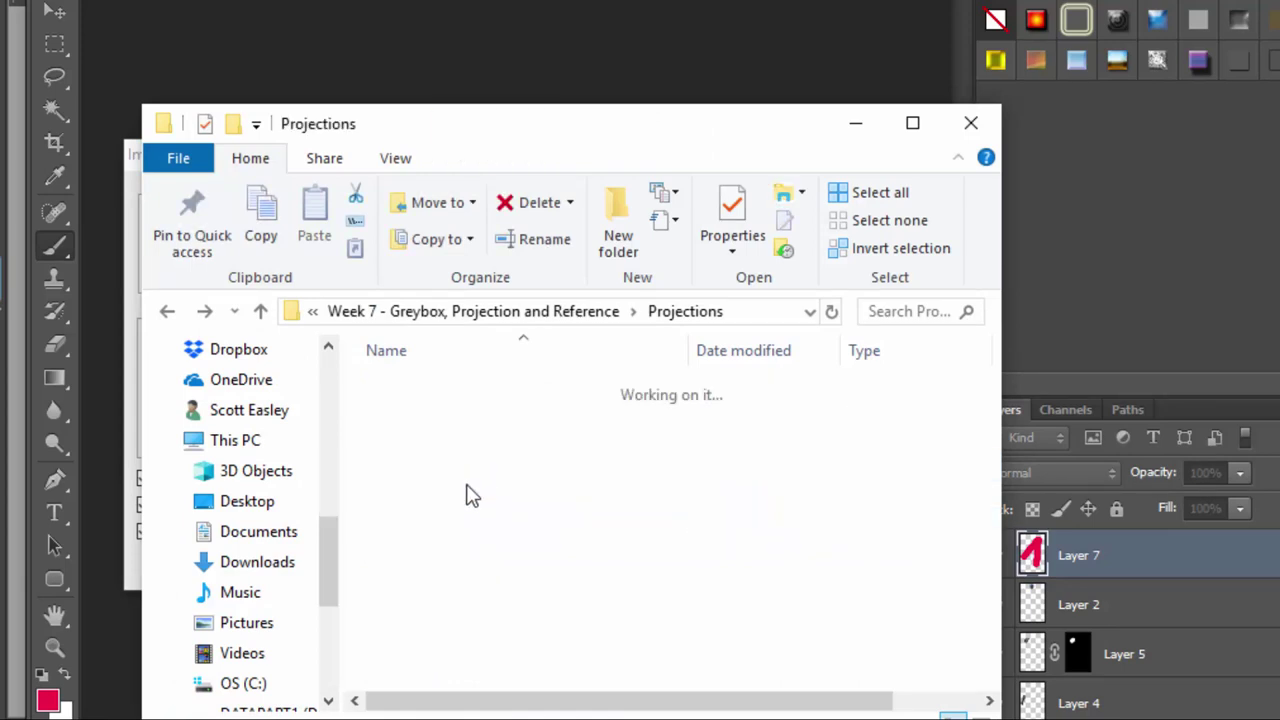
click(457, 442)
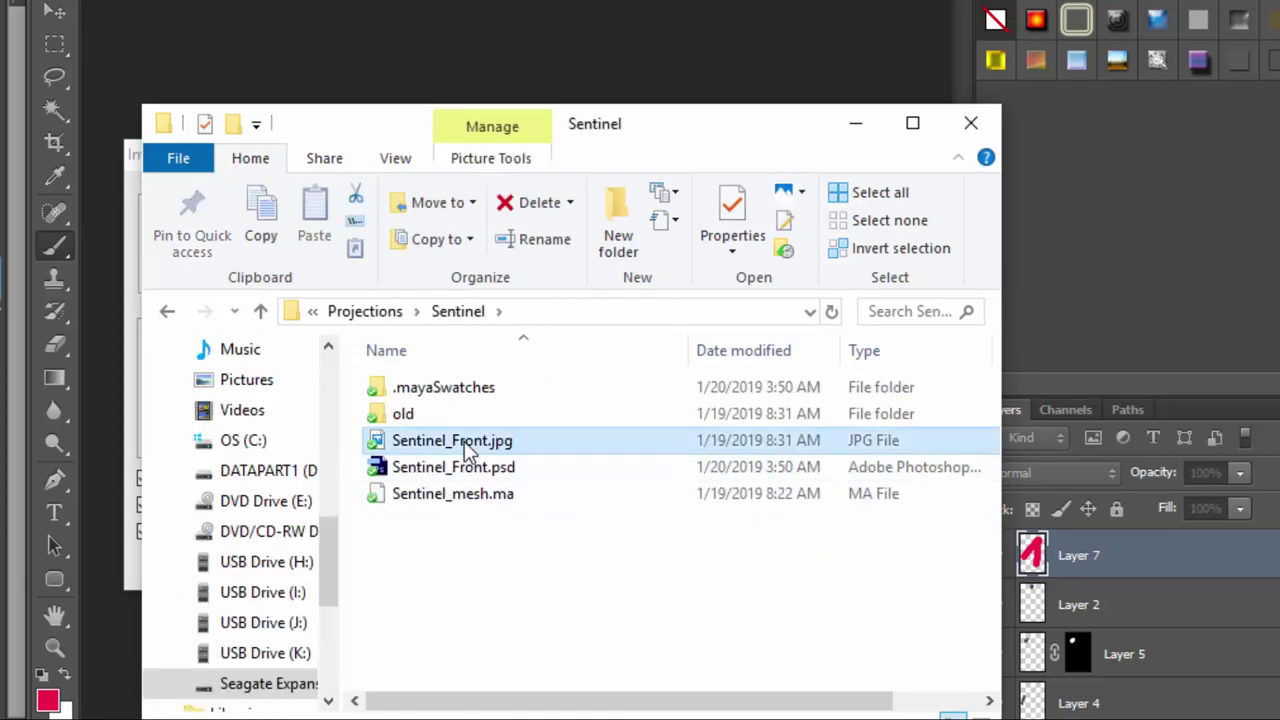
- Review the general and detailed file properties of Sentinel_Front.psd and close them
click(461, 470)
right_click(461, 470)
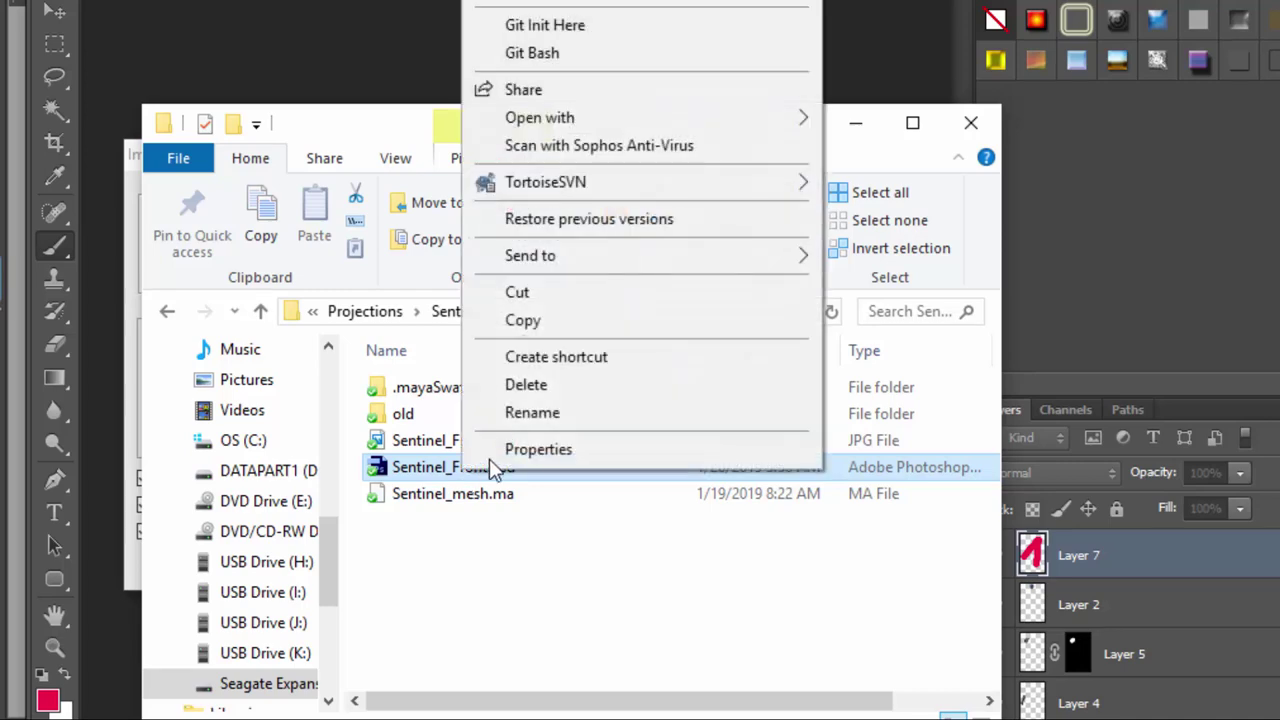
click(542, 449)
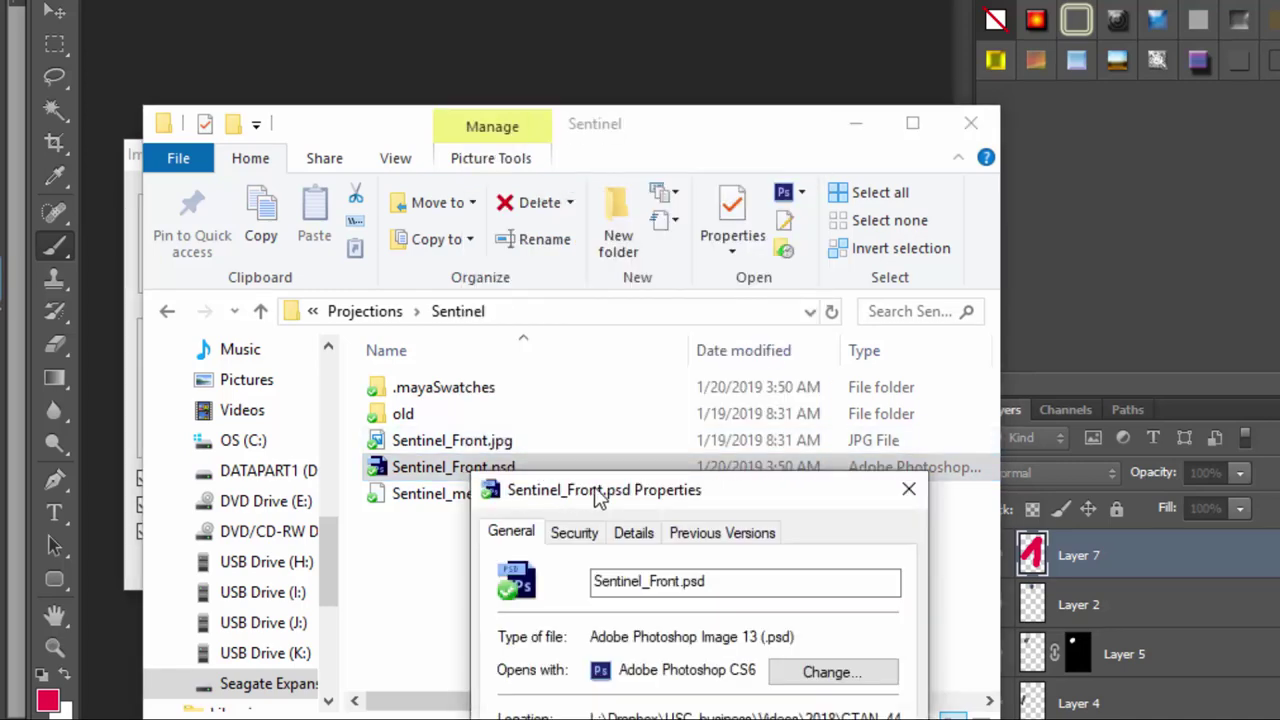
drag(597, 420, 693, 152)
click(483, 474)
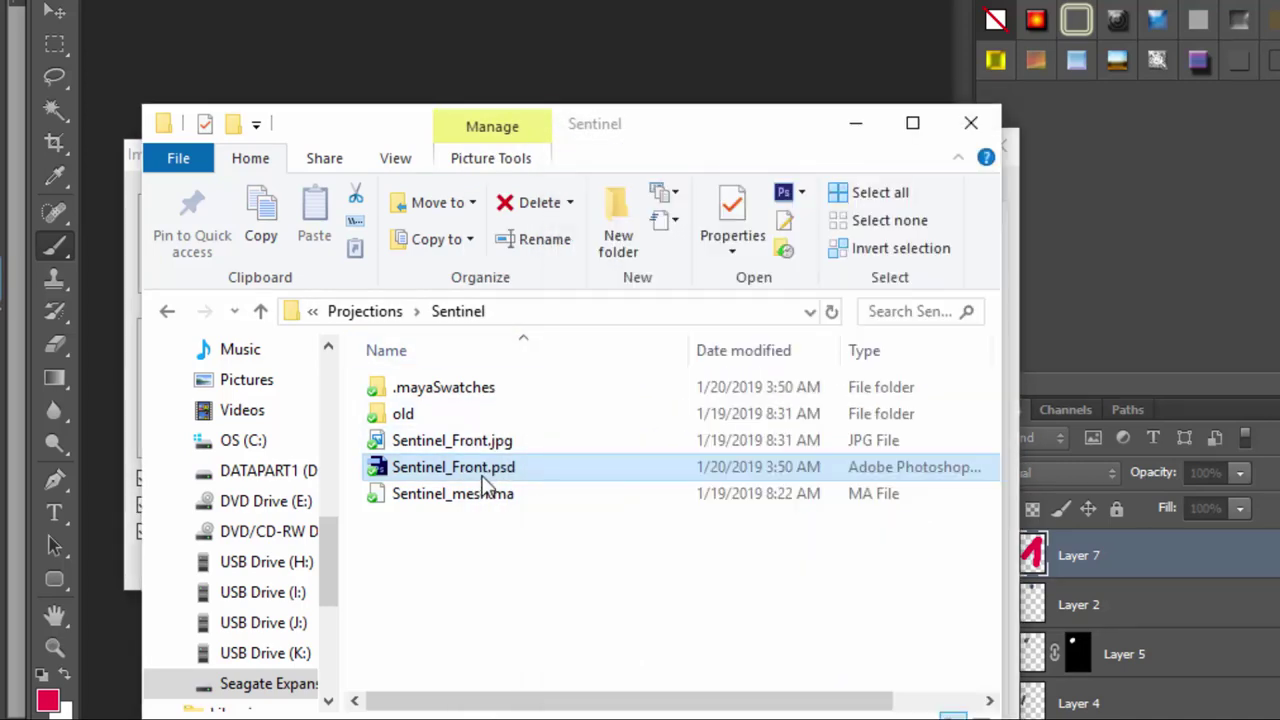
right_click(483, 474)
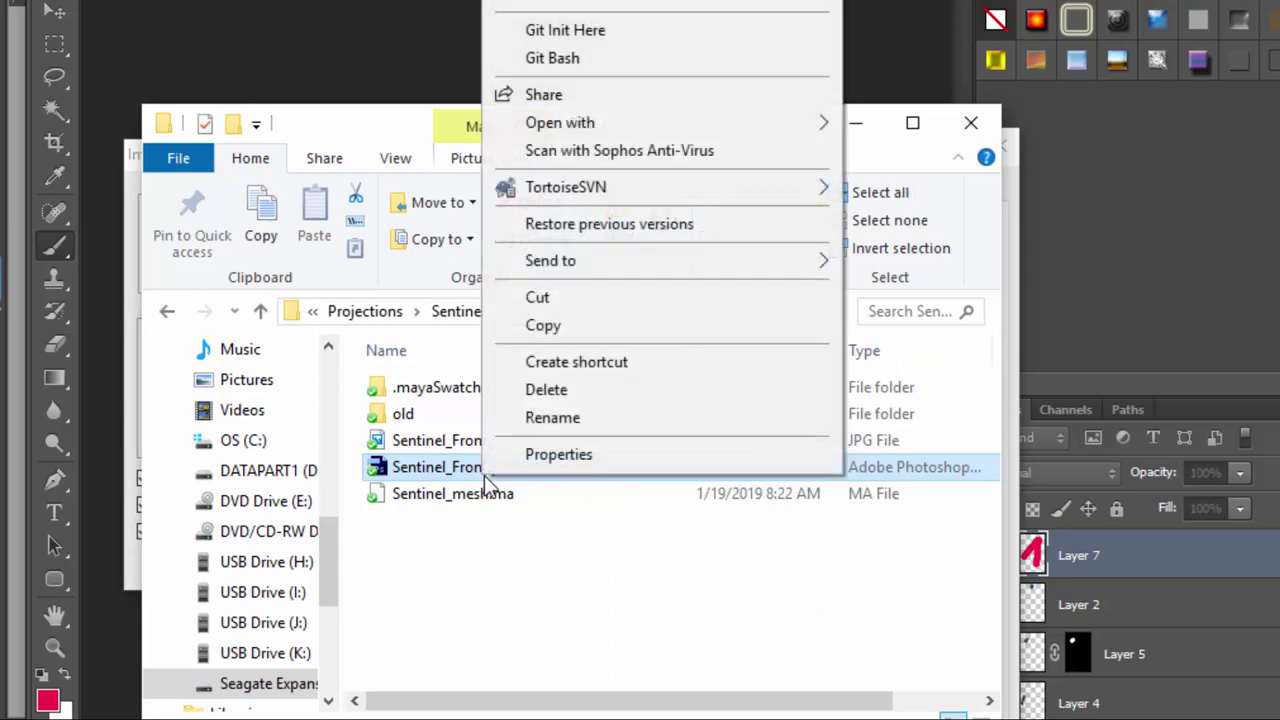
click(594, 456)
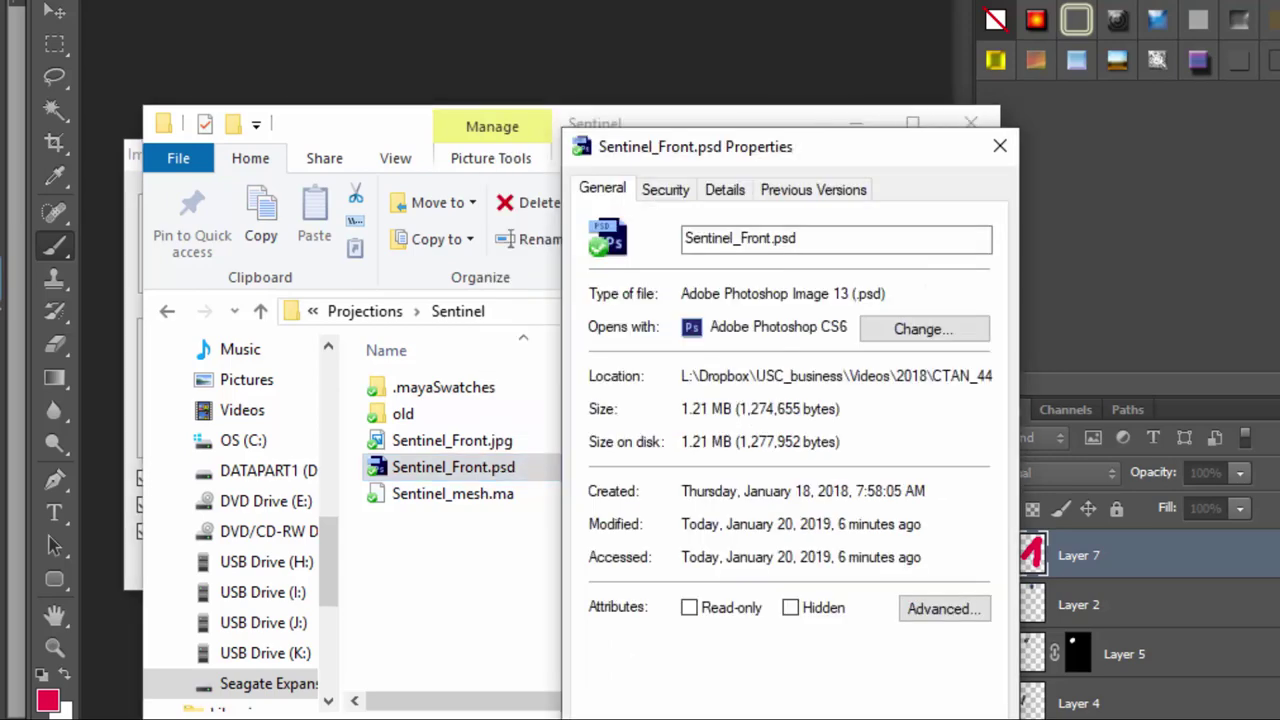
drag(743, 152, 688, 72)
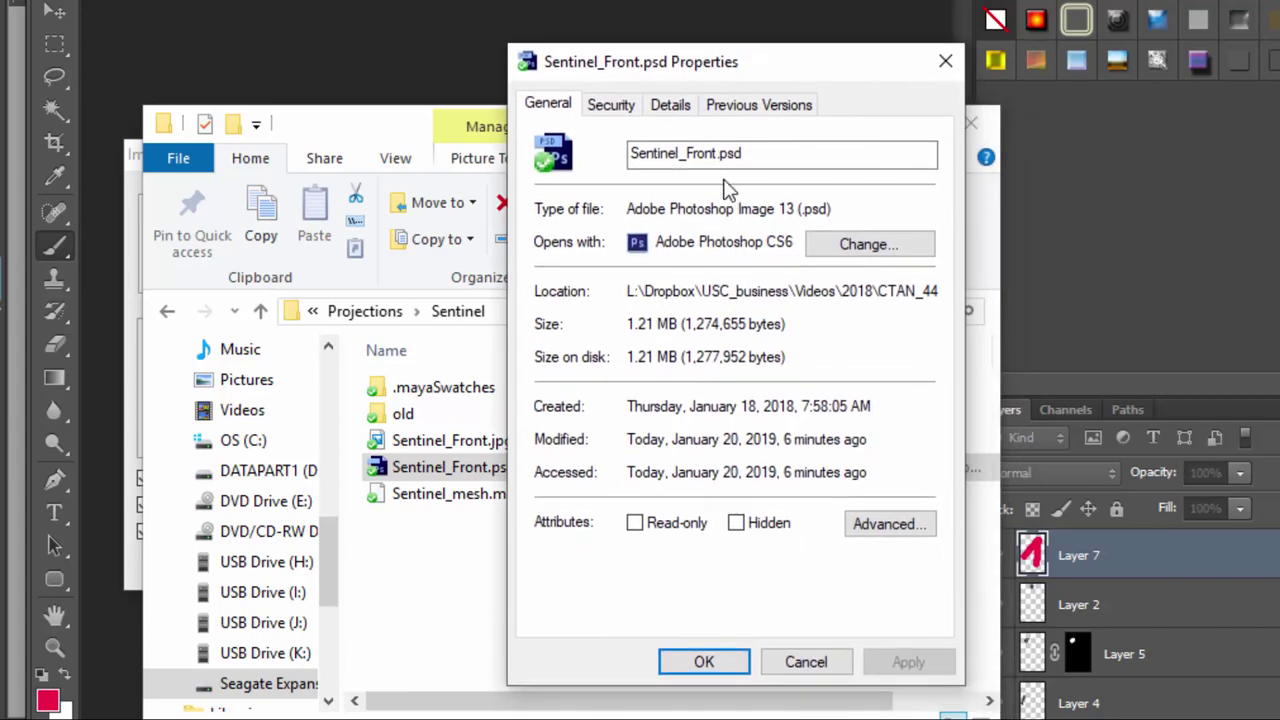
click(671, 108)
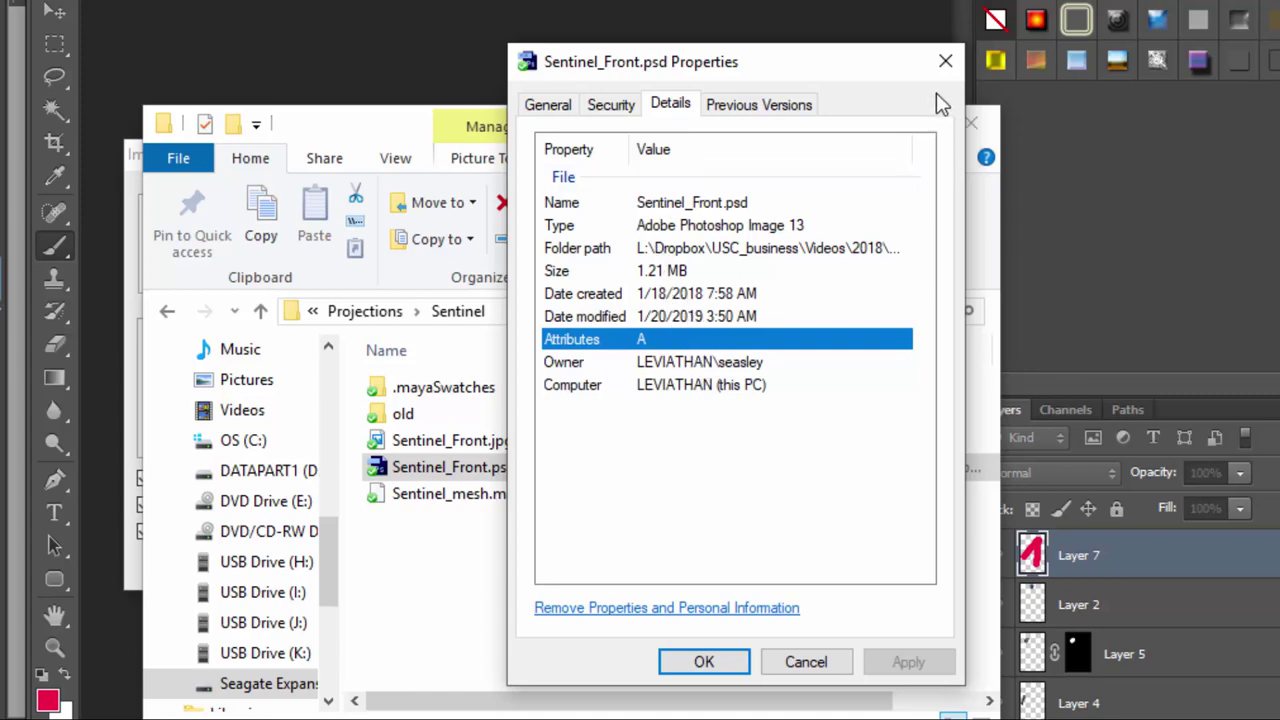
click(945, 61)
- Open the file properties of Sentinel_Front.jpg and examine the image dimensions in its details
click(505, 442)
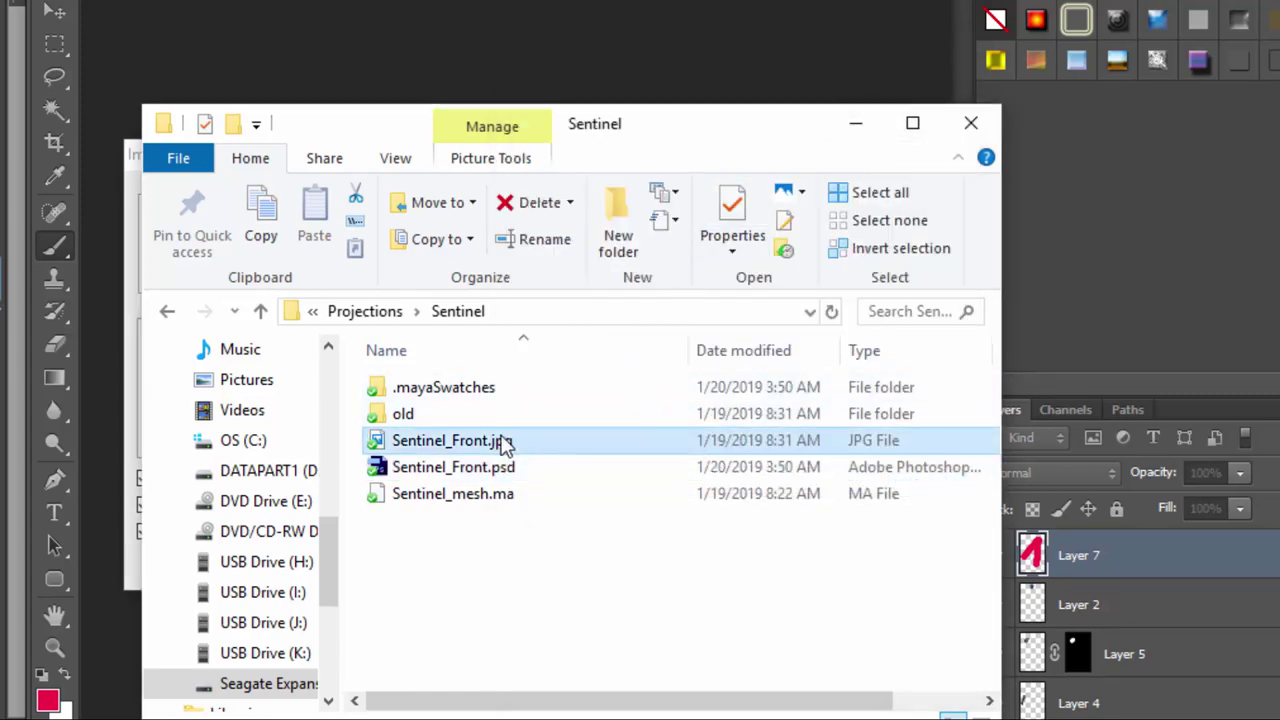
right_click(505, 442)
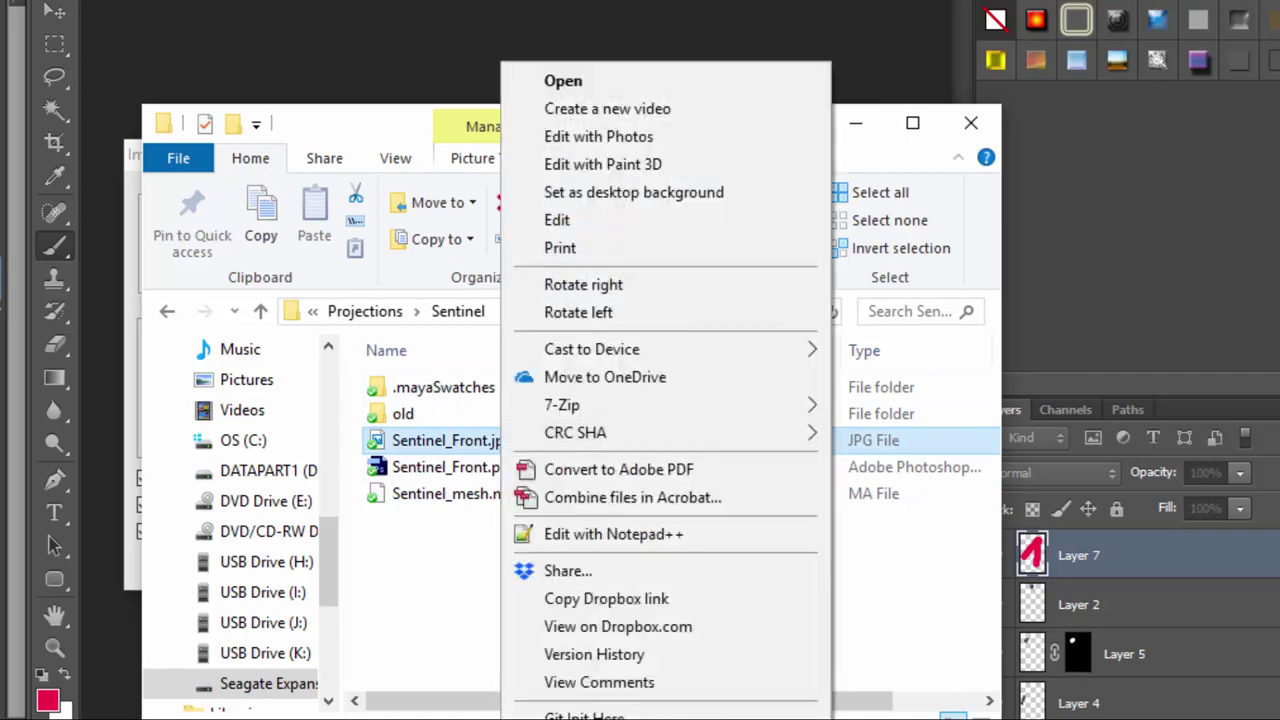
click(632, 718)
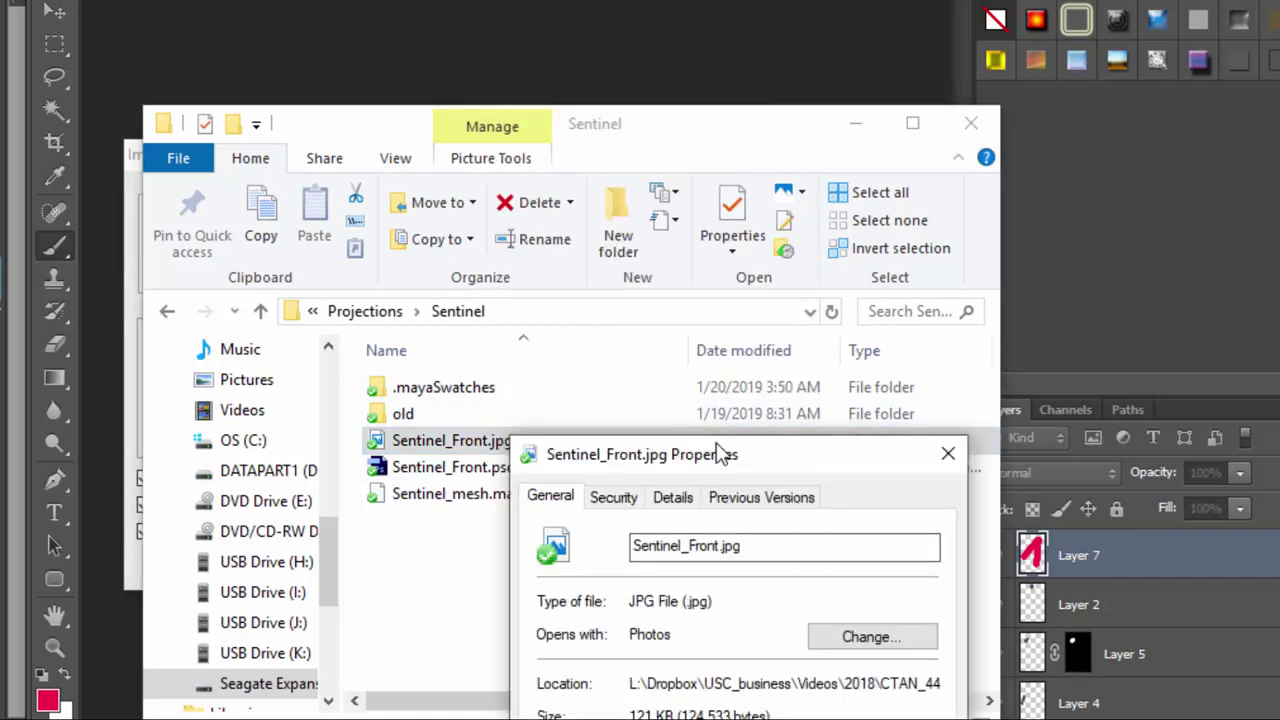
drag(716, 443, 739, 53)
click(692, 112)
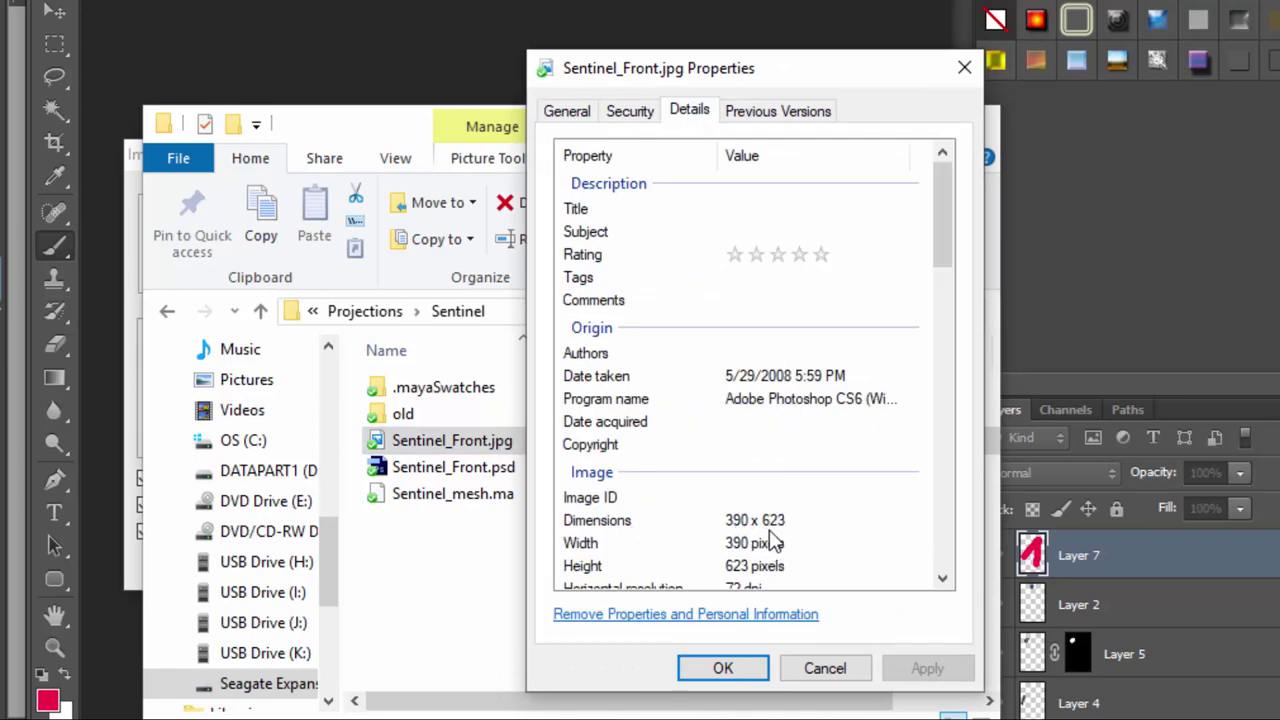
- Return to Photoshop to compare the document's pixel dimensions in the Image Size settings, and cancel them
drag(298, 138, 631, 341)
click(432, 152)
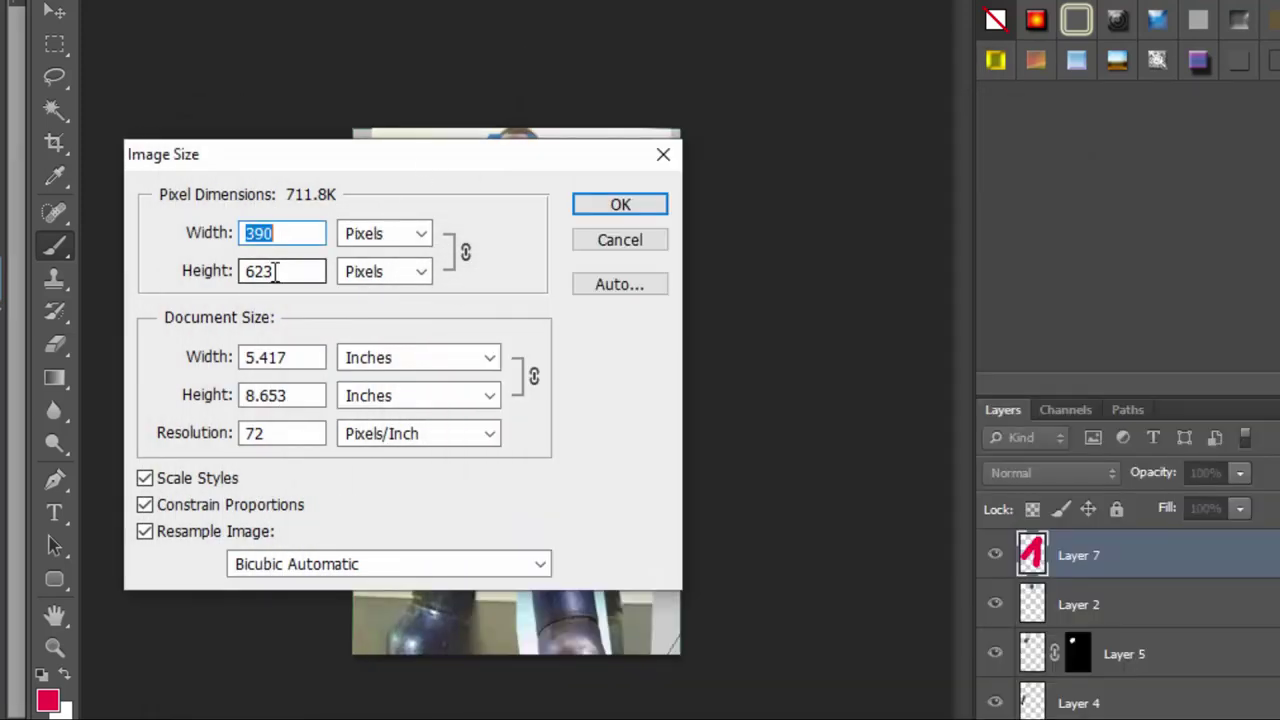
click(612, 245)
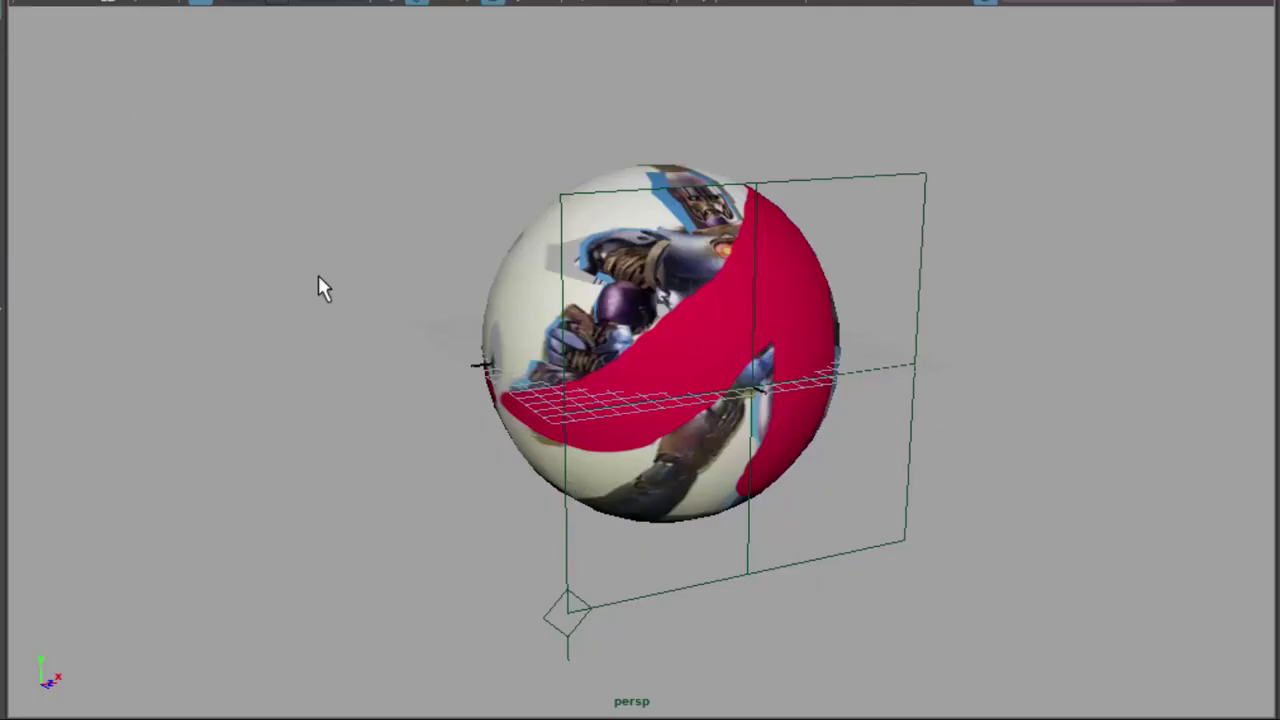
- In Maya, select place3dTexture1 in the Outliner and place the Outliner window clear of the sphere
key(shift+o)
click(766, 494)
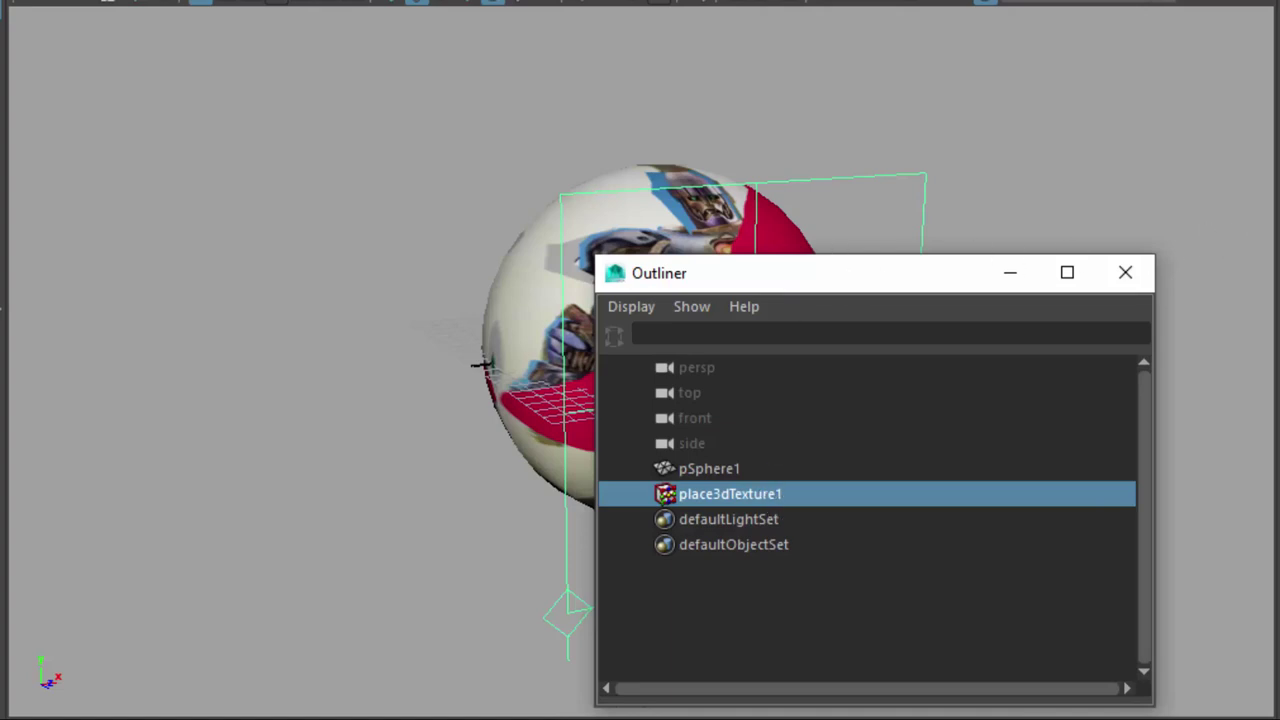
drag(962, 282, 1279, 356)
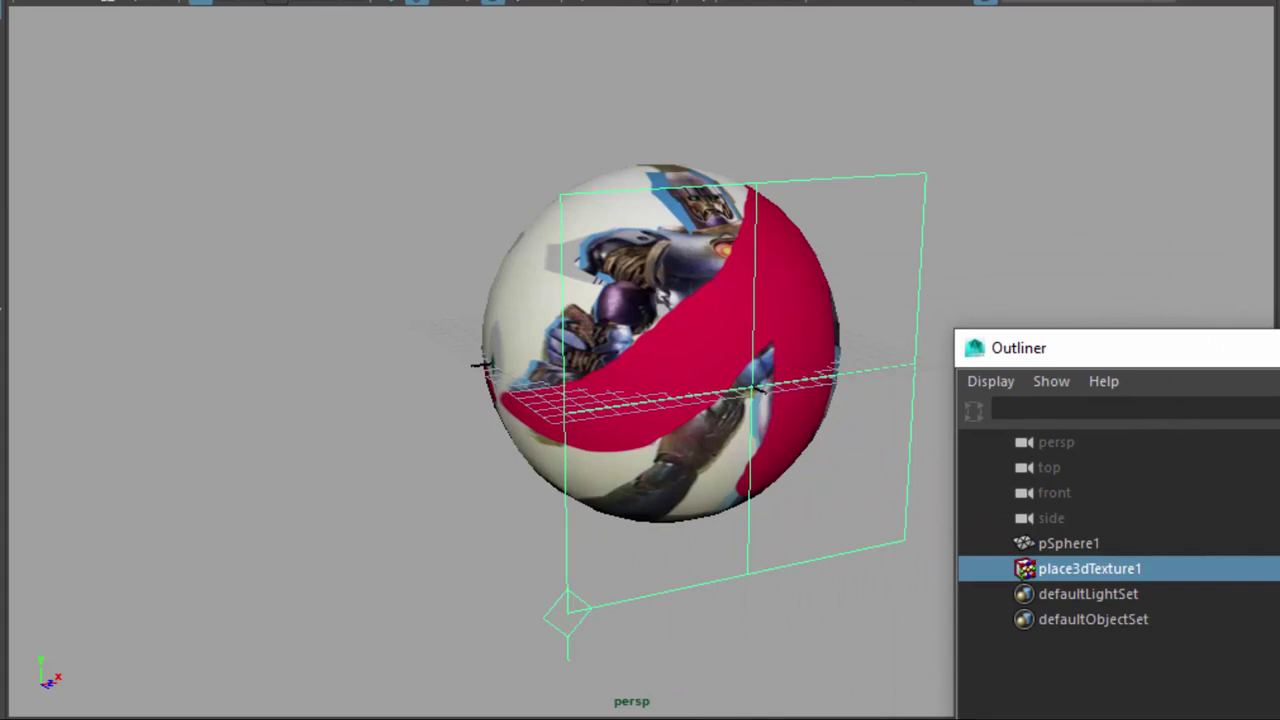
- Move place3dTexture1 forward along the Z axis so its frame stands in front of the sphere
key(ctrl+z)
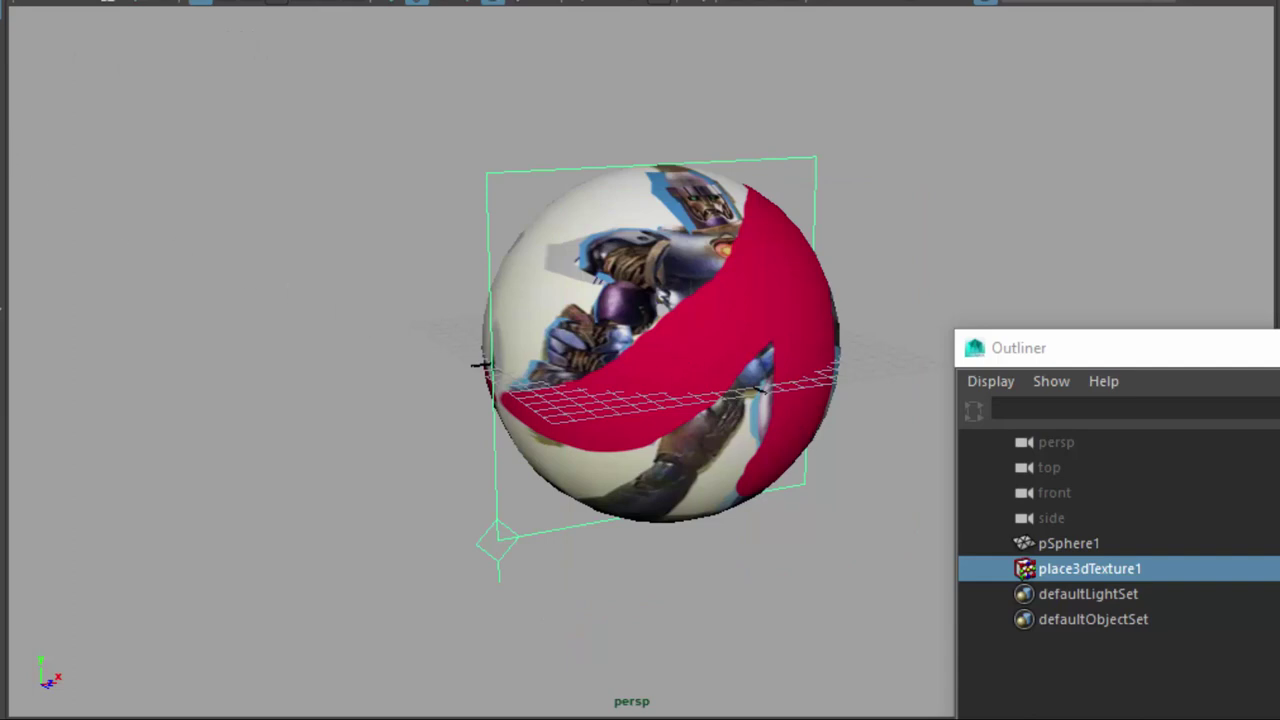
click(1, 138)
drag(800, 414, 980, 500)
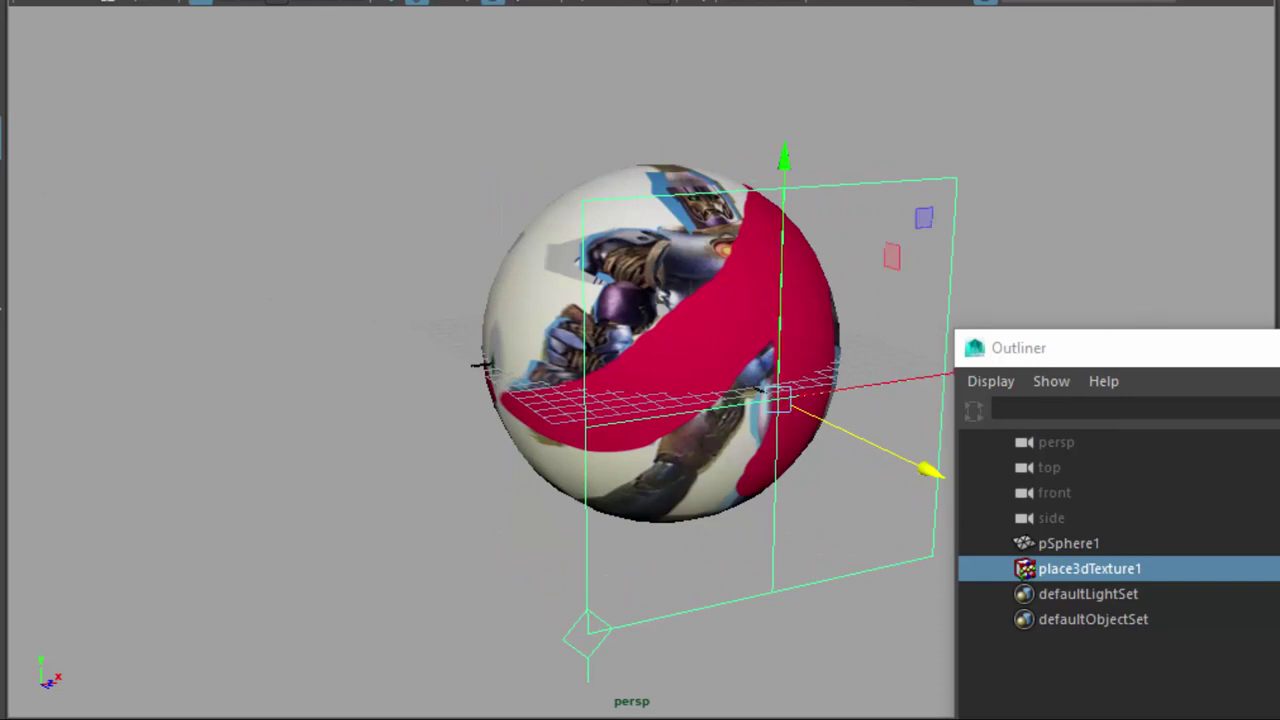
- Switch to File Explorer, show the detailed properties of Sentinel_Front.jpg beside the sphere, and minimize the Explorer window
key(alt+Tab)
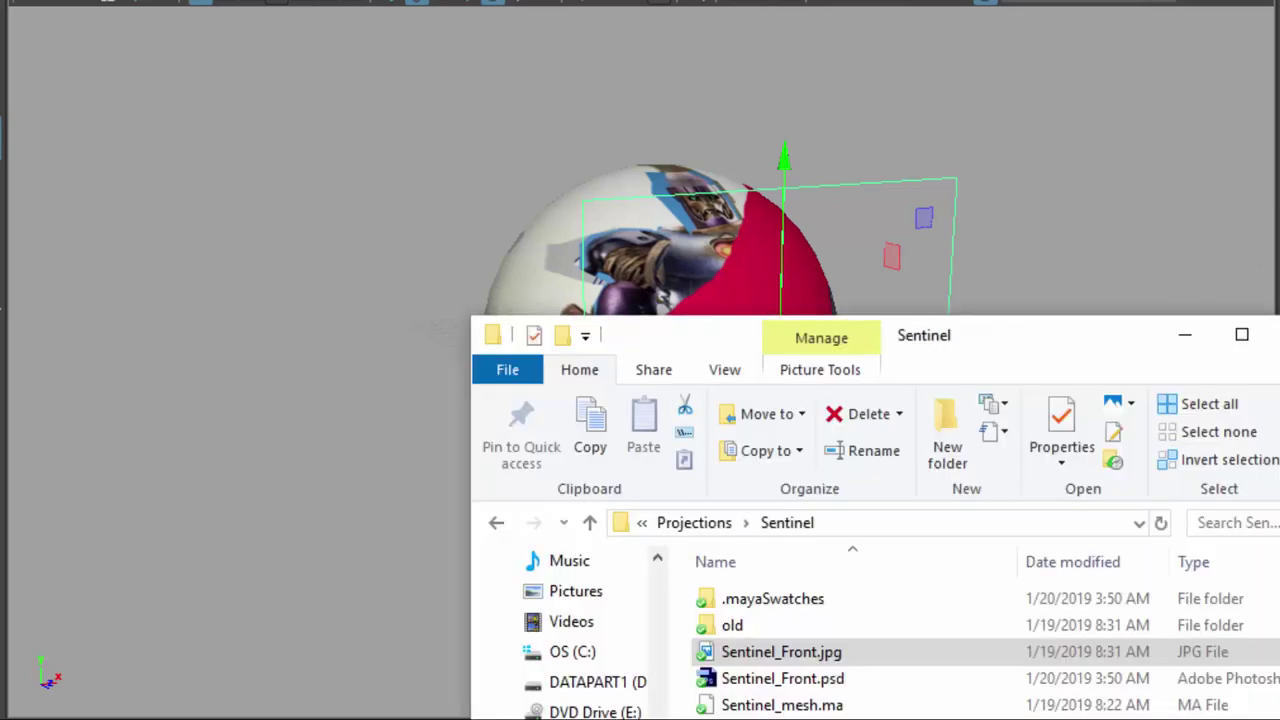
click(804, 656)
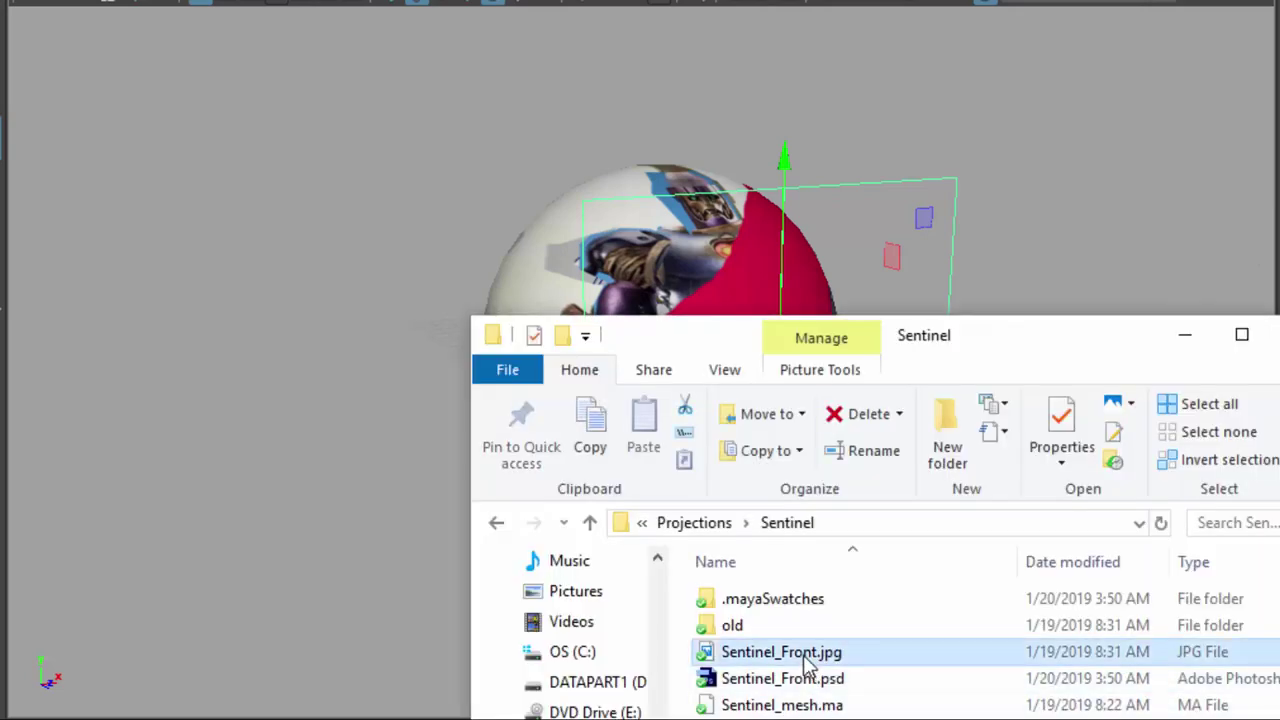
right_click(805, 662)
click(862, 636)
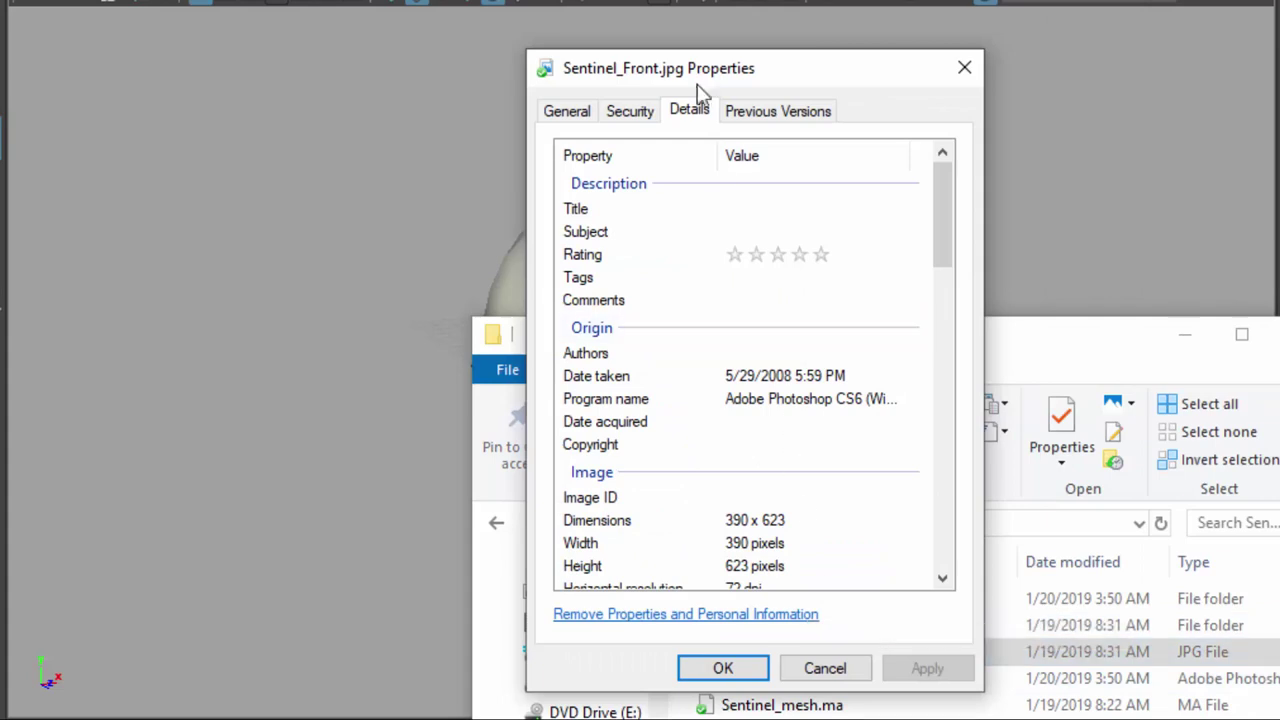
drag(700, 92, 198, 56)
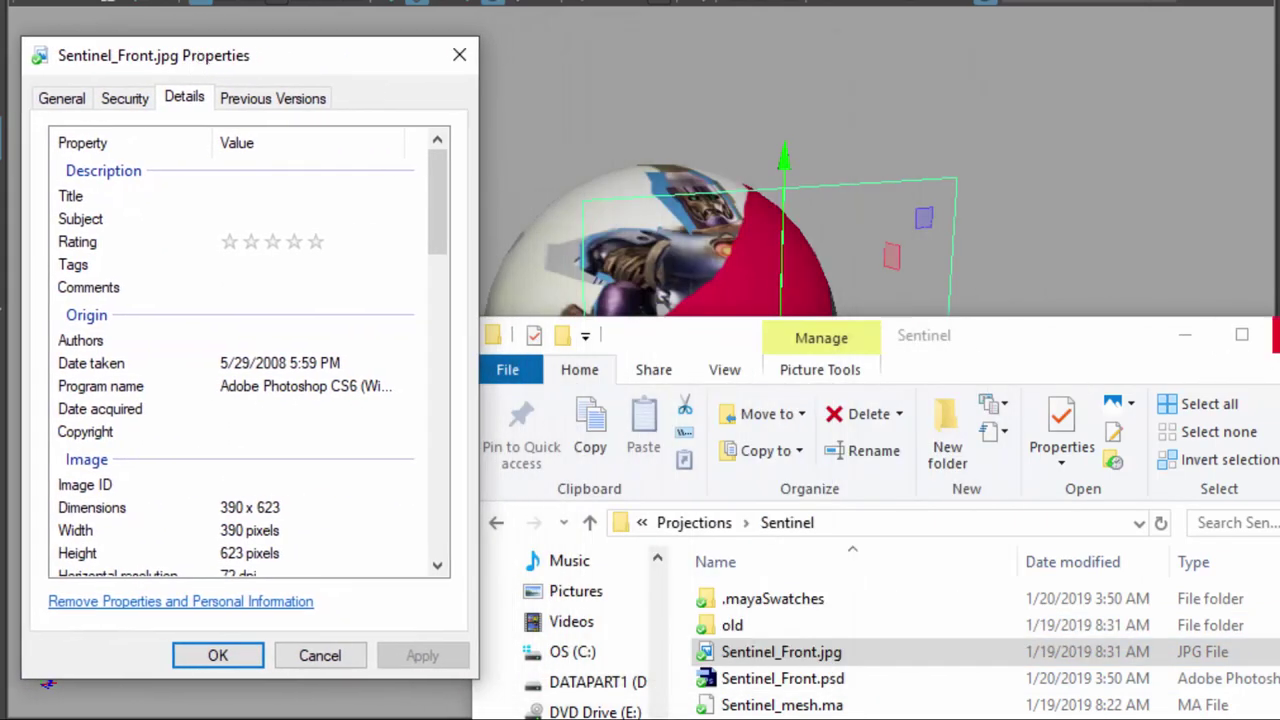
click(1186, 336)
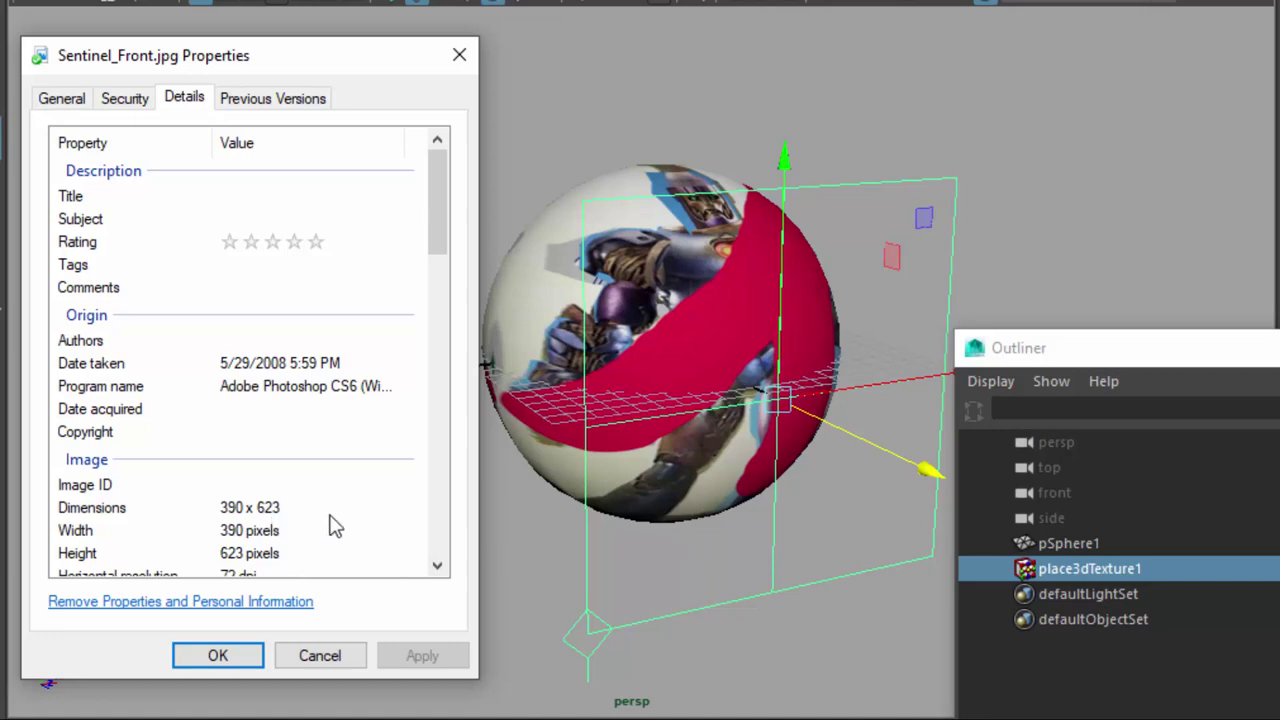
- Scale place3dTexture1 vertically and horizontally to match the image's 390 x 623 pixel proportions
key(Escape)
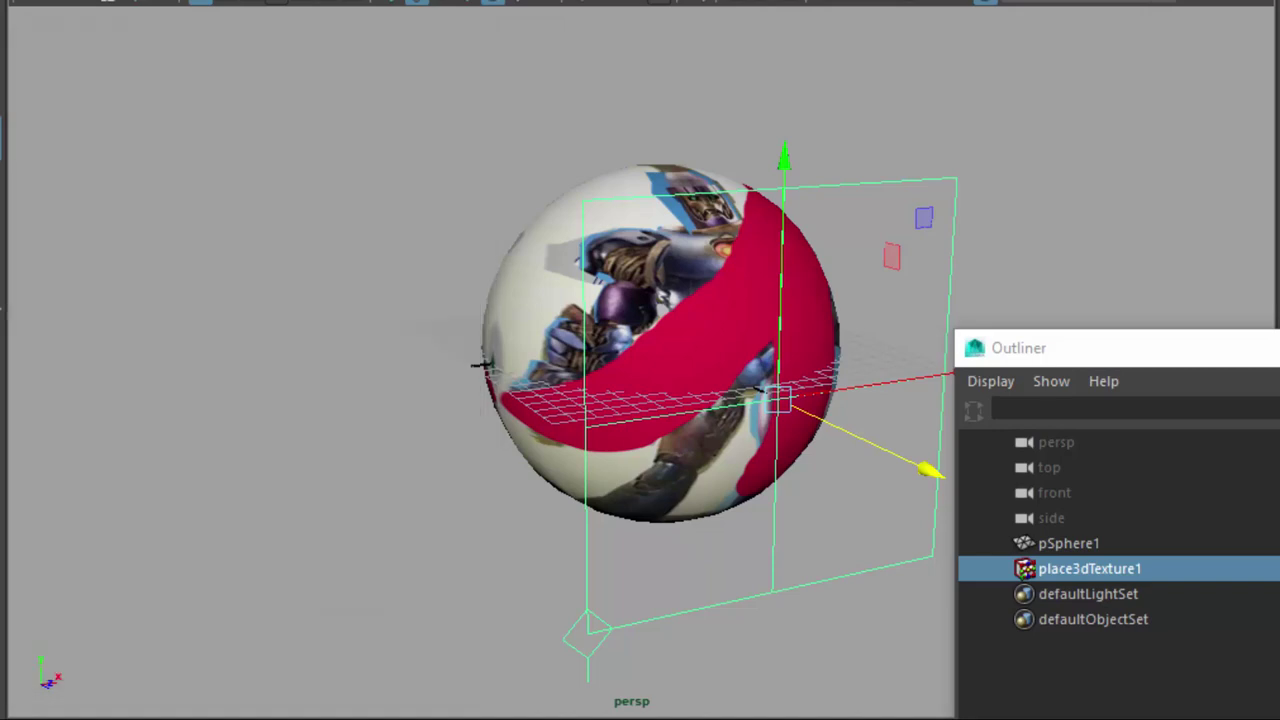
key(Return)
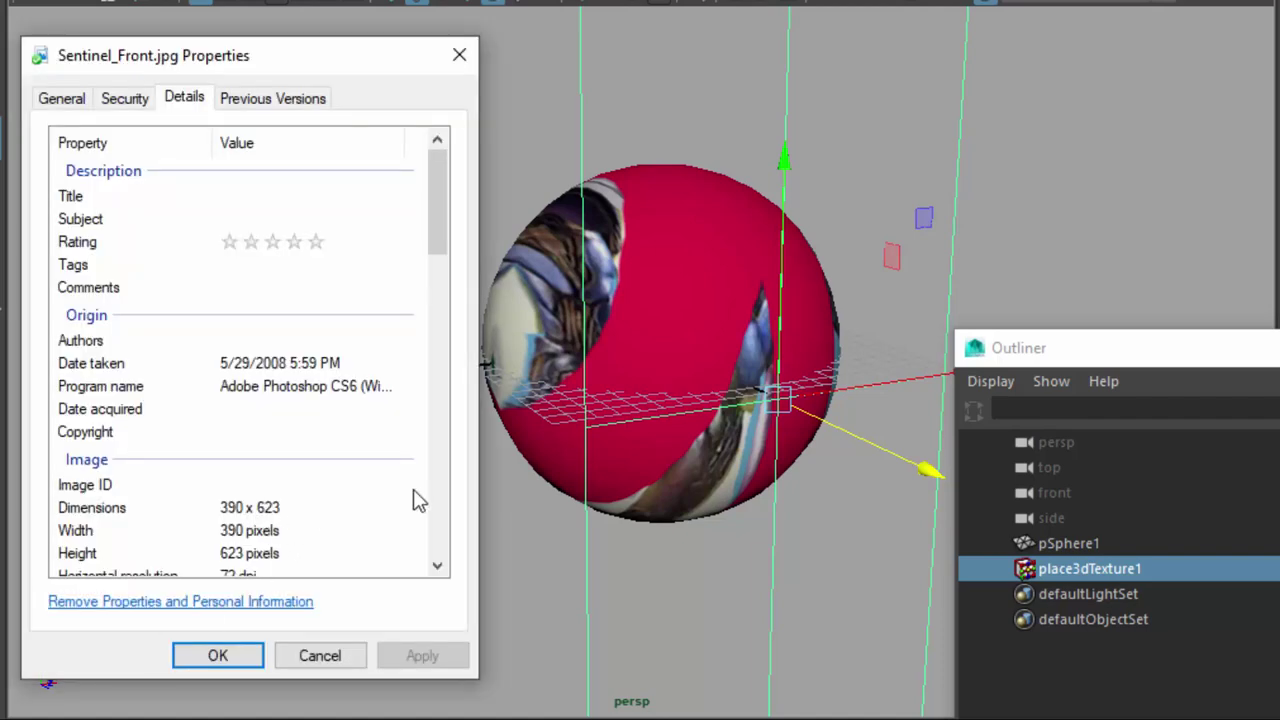
key(alt+Tab)
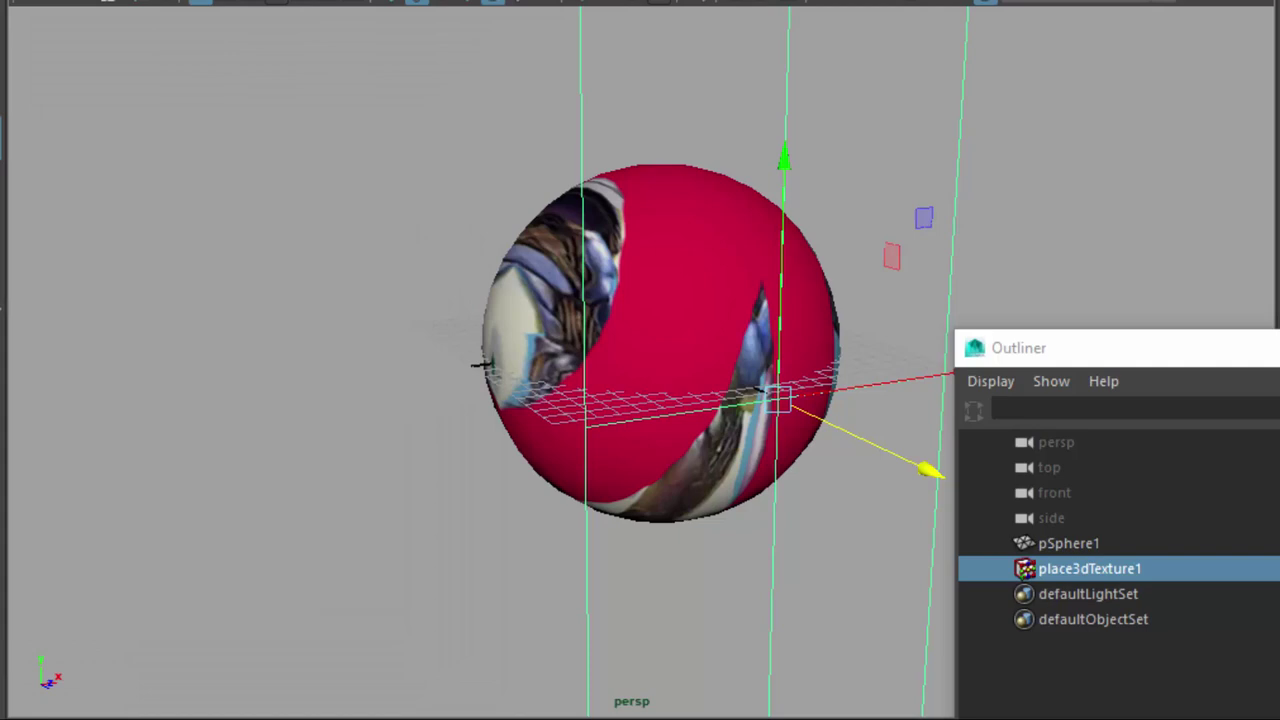
key(Return)
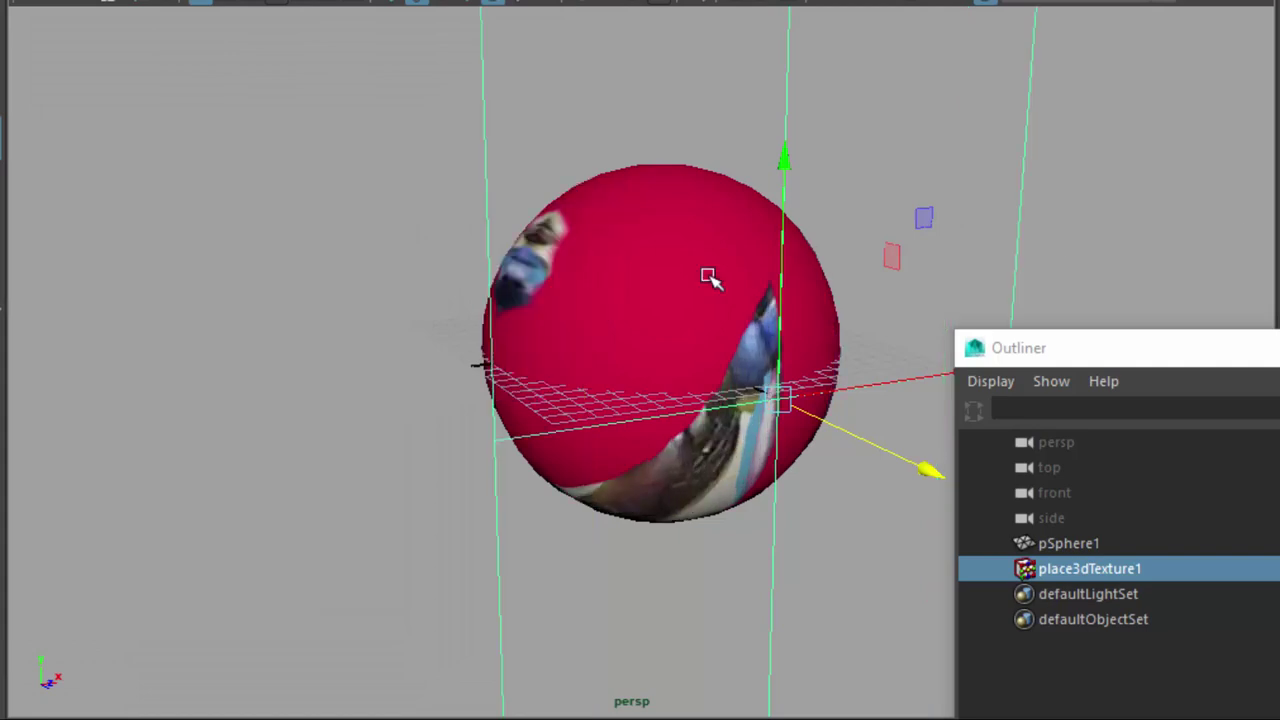
- Select pSphere1 in the perspective view and delete it, keeping the projection placement node
scroll(709, 277, down, 5)
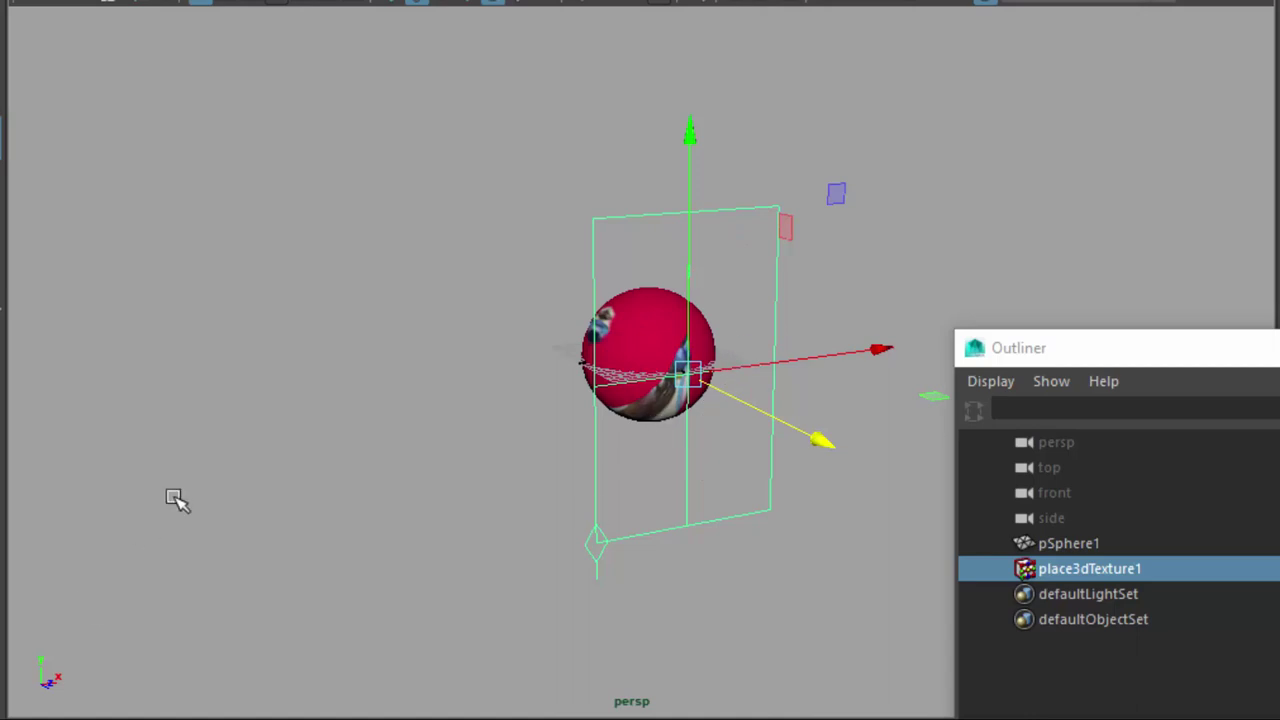
click(233, 381)
click(665, 310)
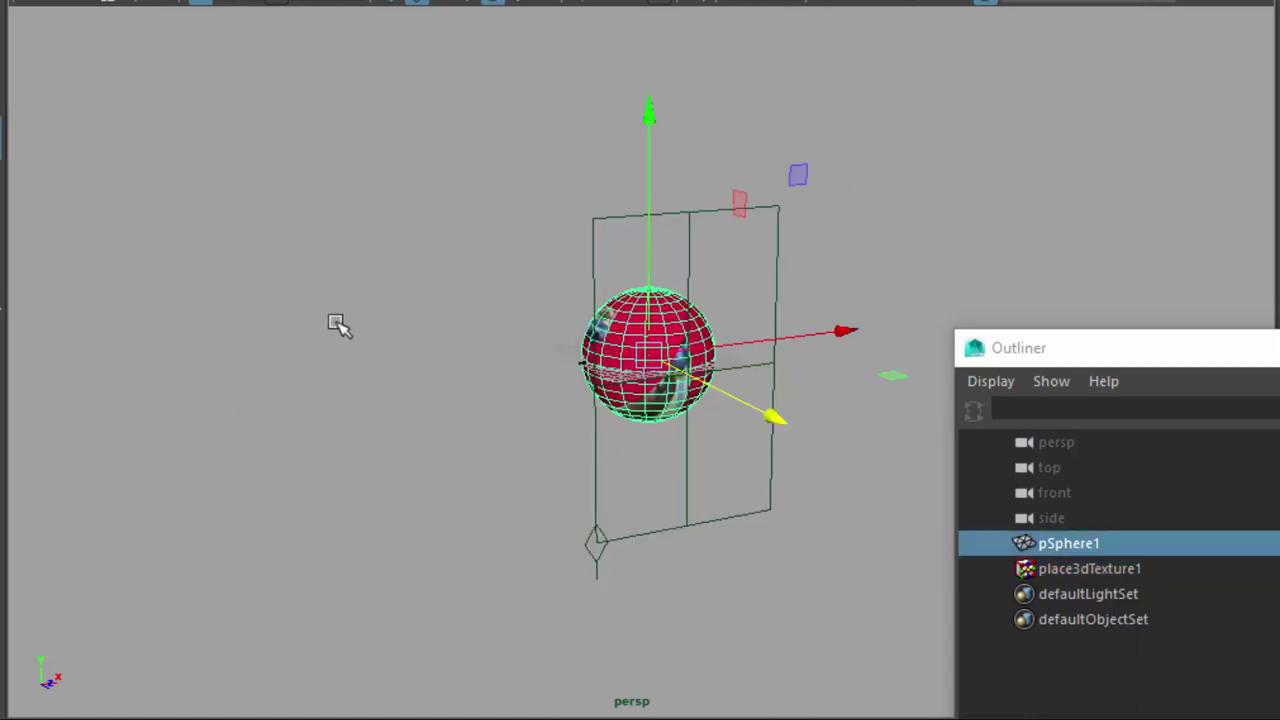
key(Delete)
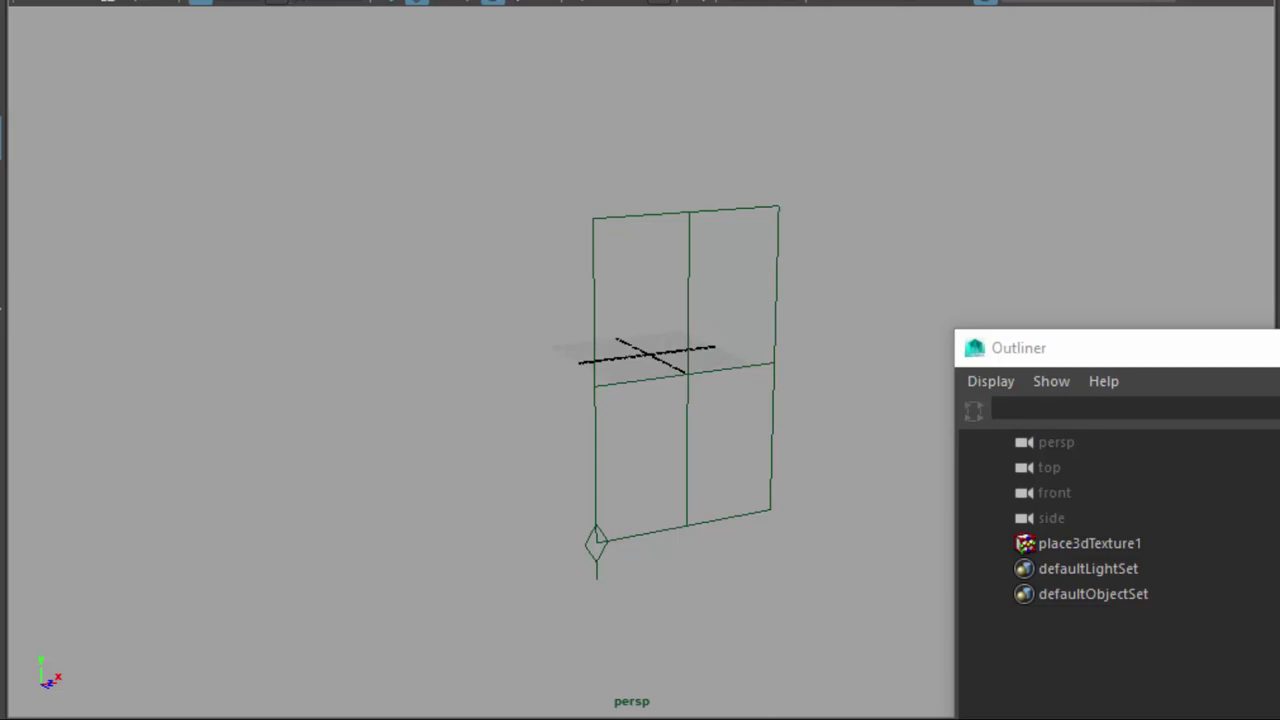
- Create a polygon cylinder at the origin
click(65, 0)
mouse_move(140, 0)
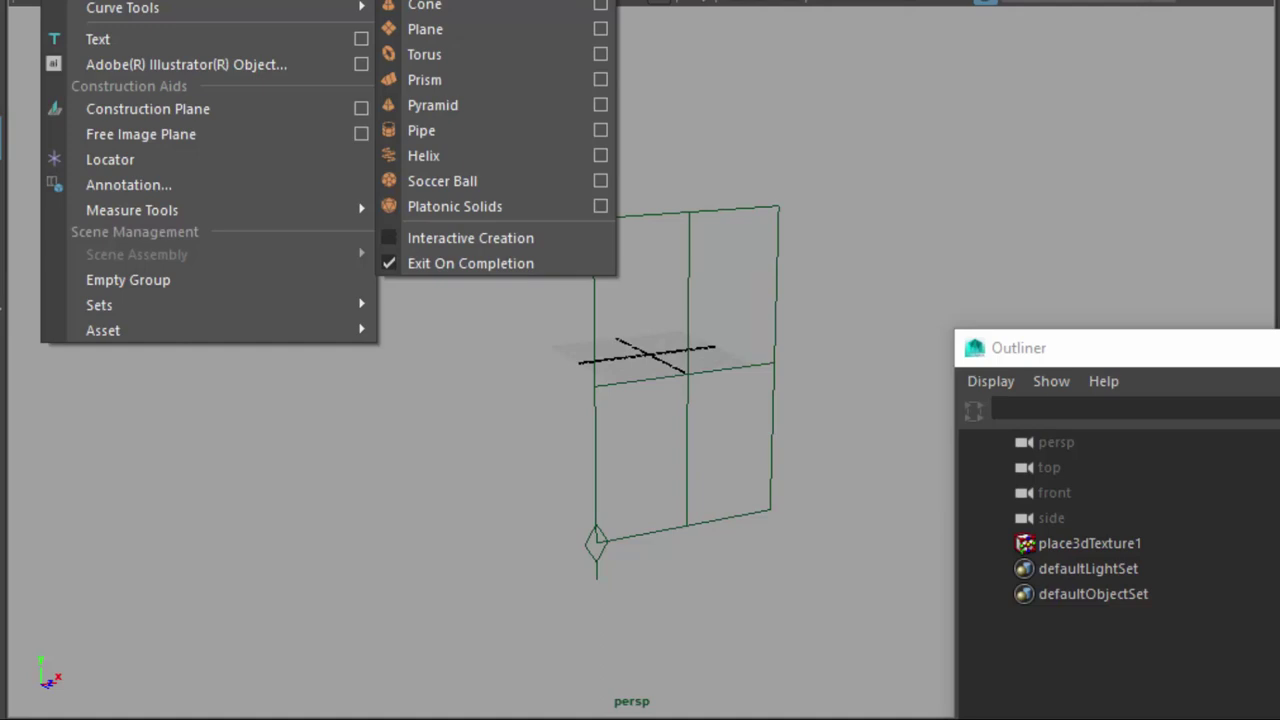
click(466, 10)
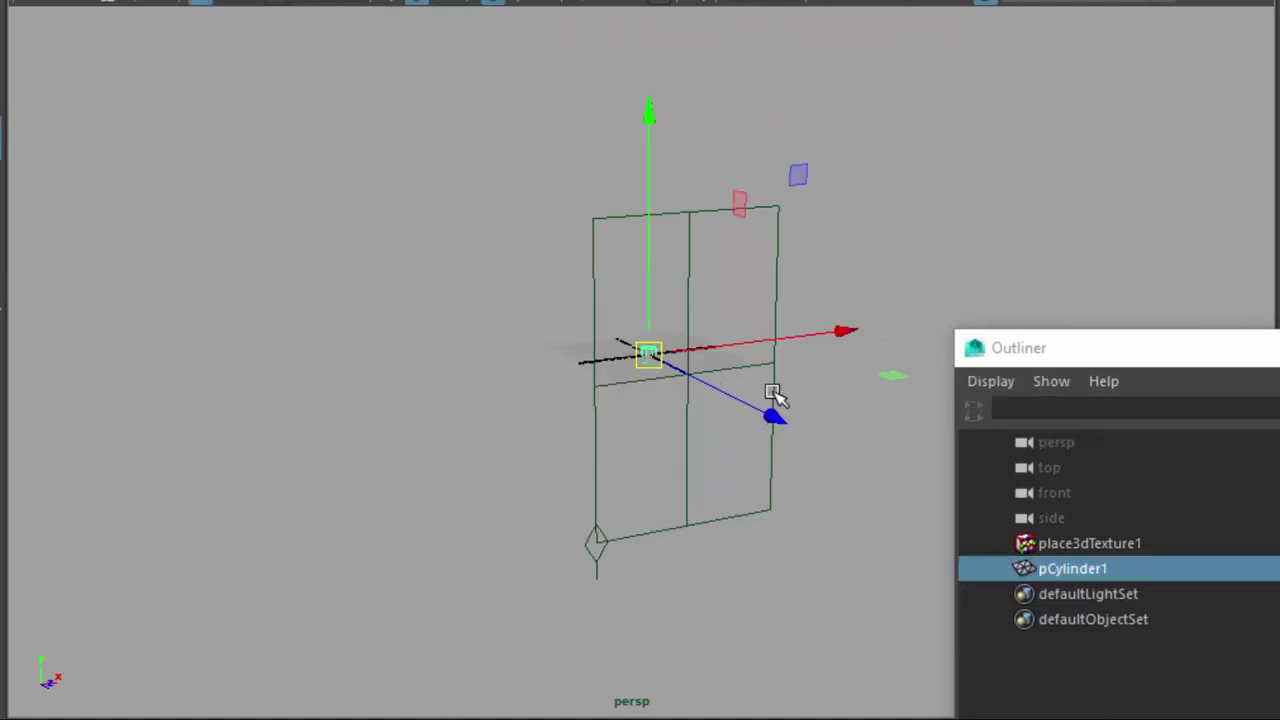
- In the front view, scale the cylinder uniformly and then vertically to fill the projection frame's width and height
key(space)
key(space)
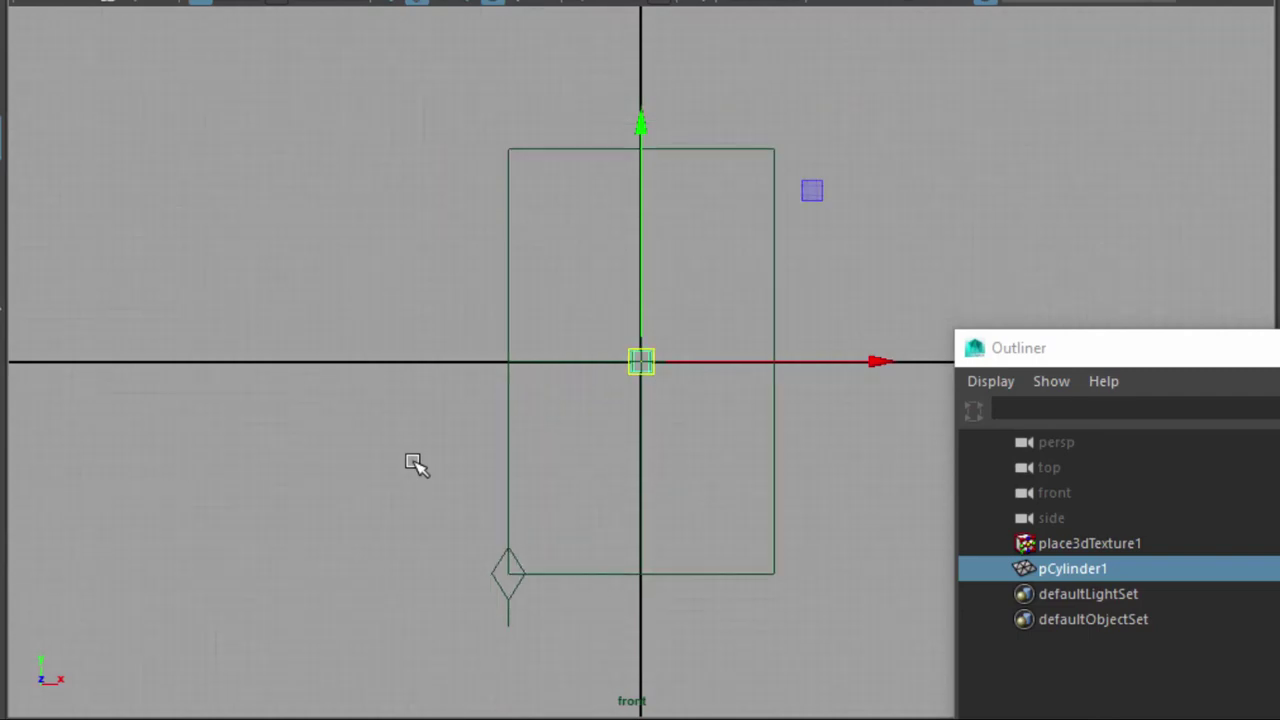
key(e)
key(r)
drag(642, 361, 788, 243)
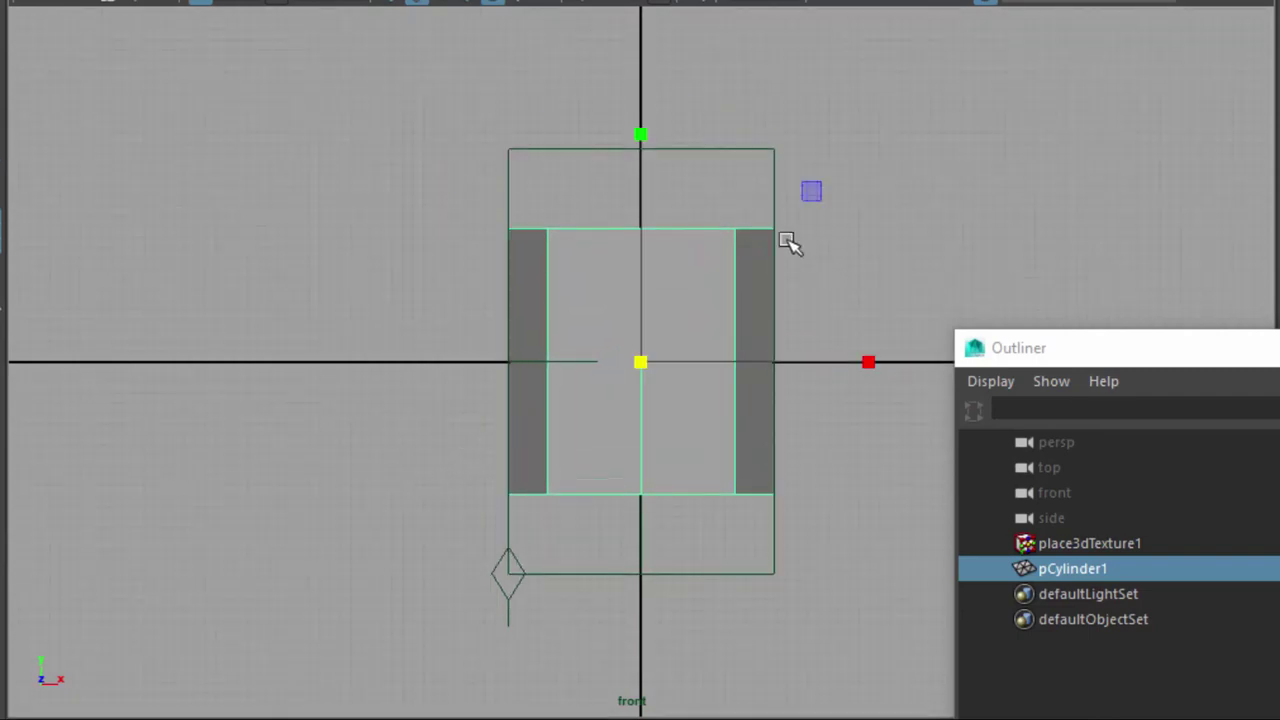
drag(641, 133, 680, 7)
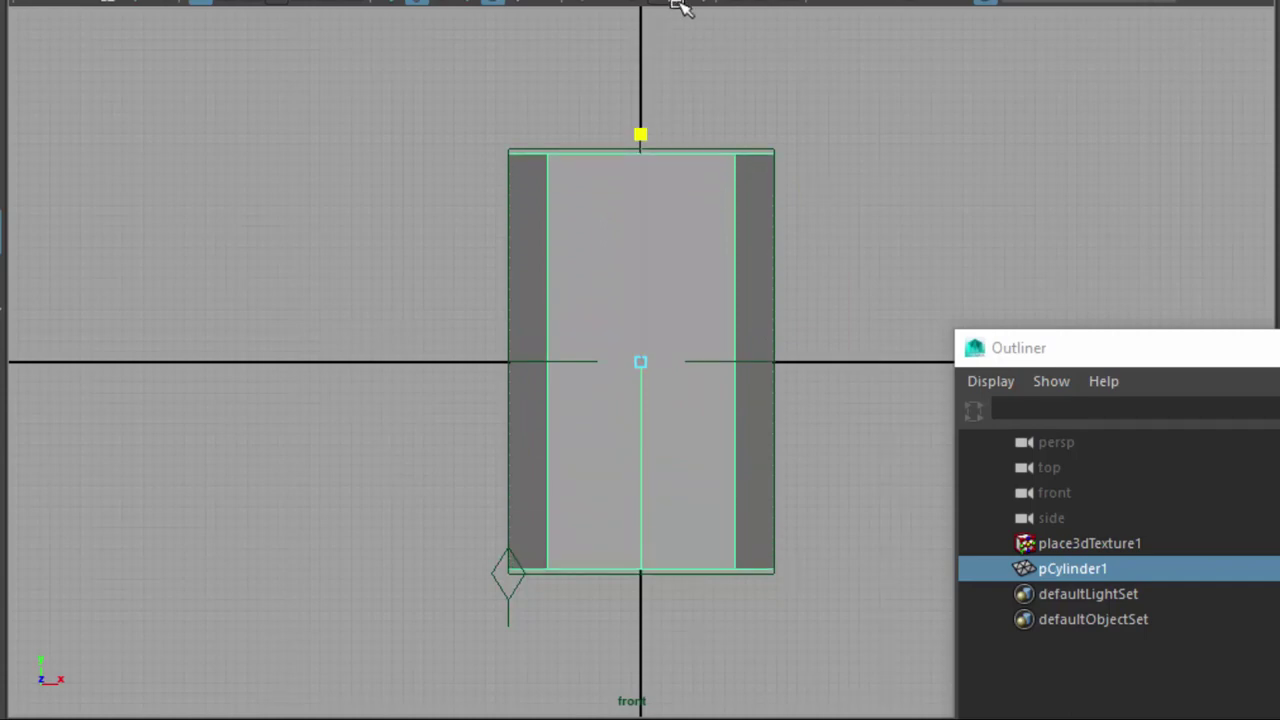
click(1005, 180)
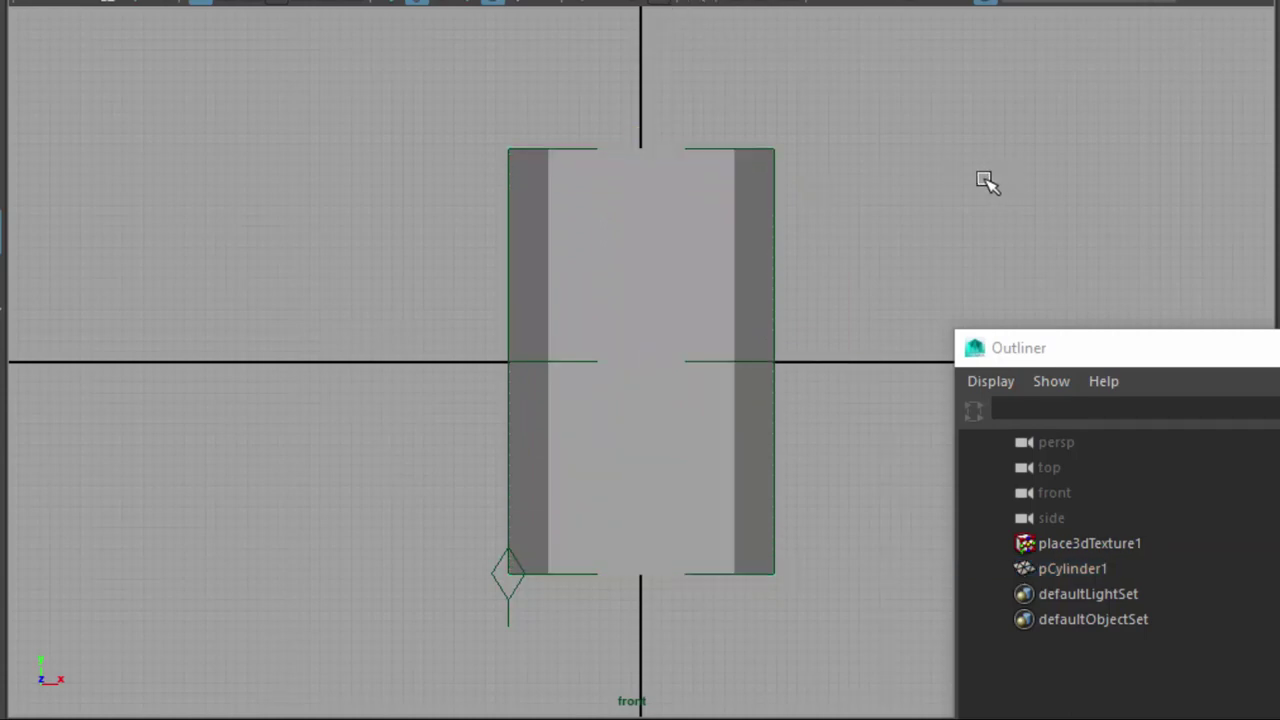
- Back in the perspective view, move place3dTexture1 forward along the Z axis in front of the cylinder and deselect it
key(space)
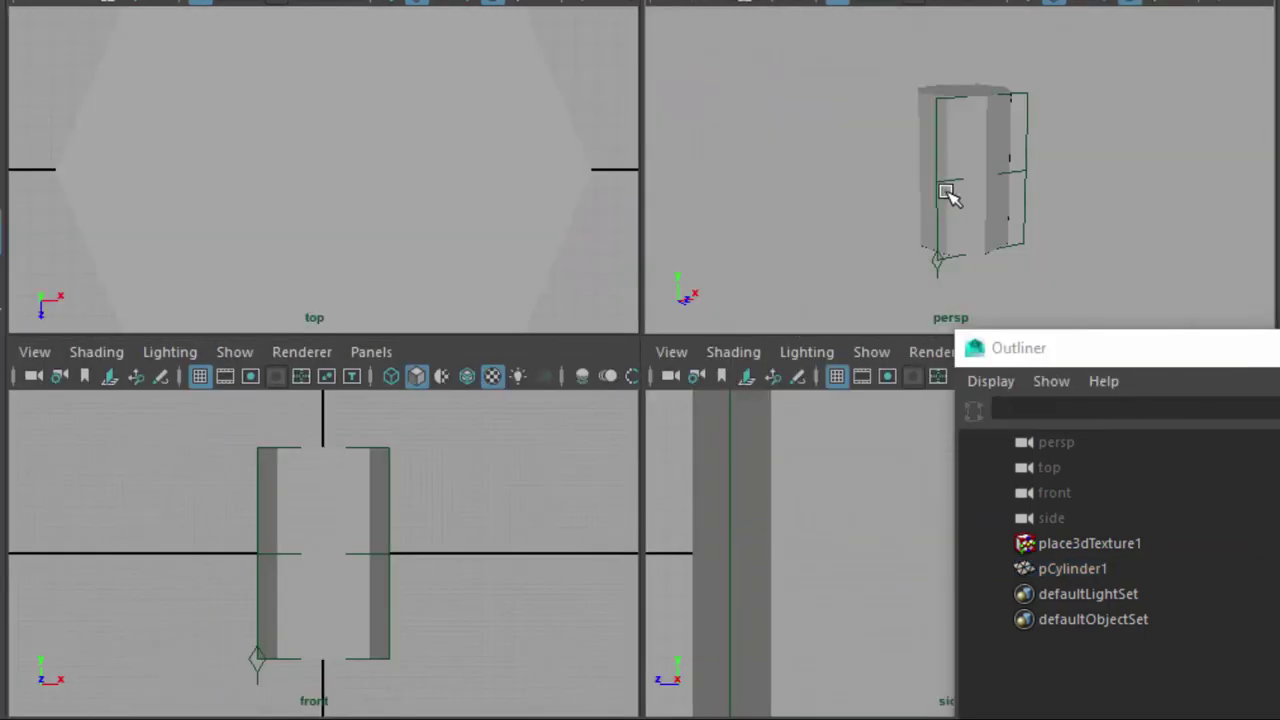
key(space)
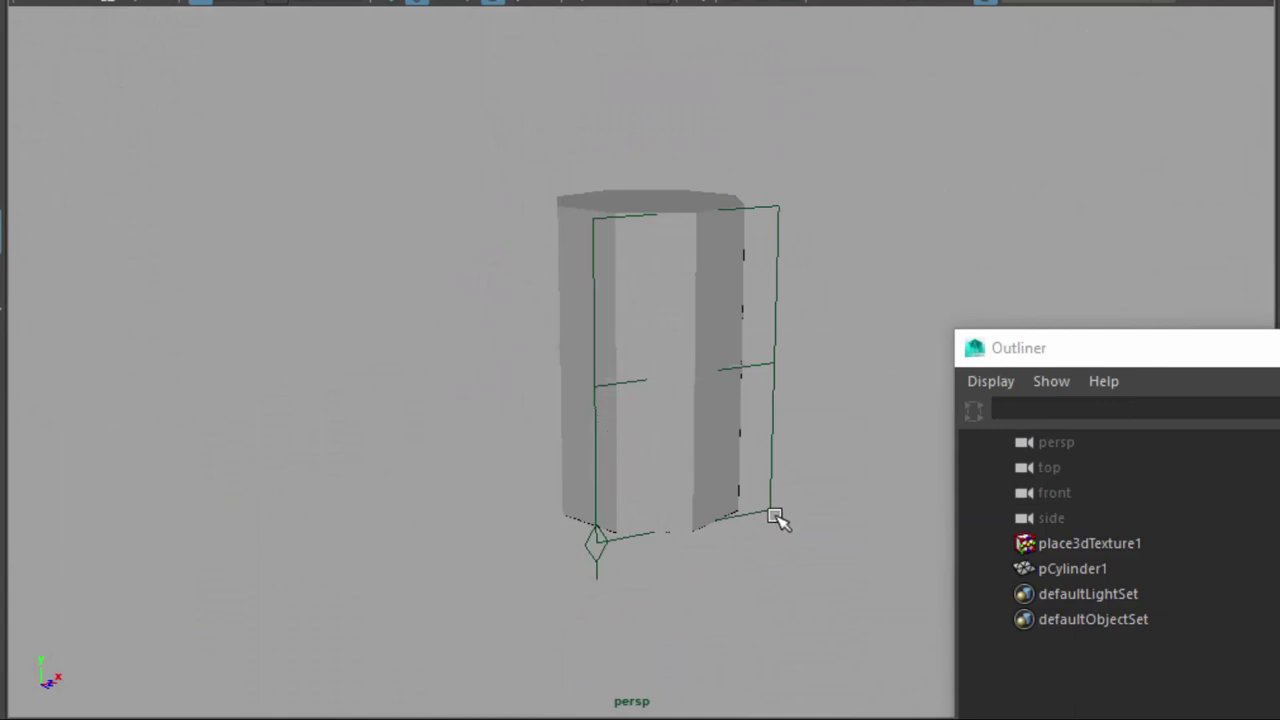
click(768, 458)
key(w)
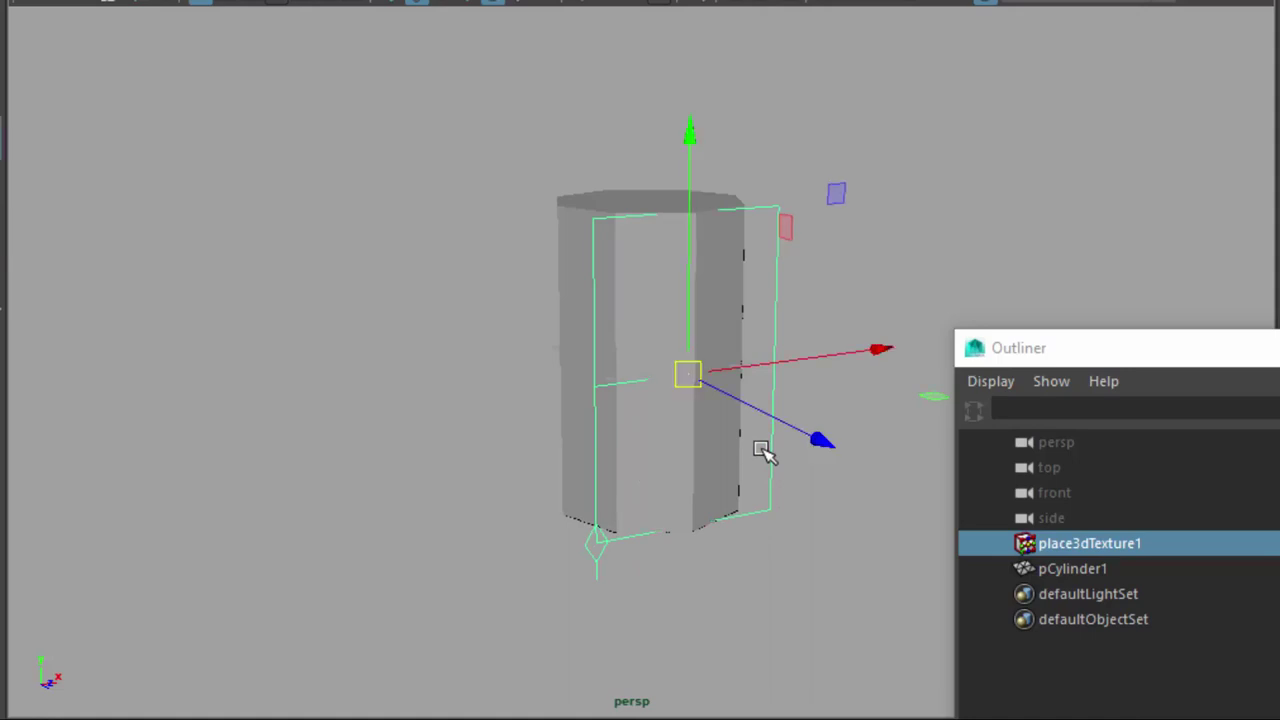
drag(816, 441, 874, 466)
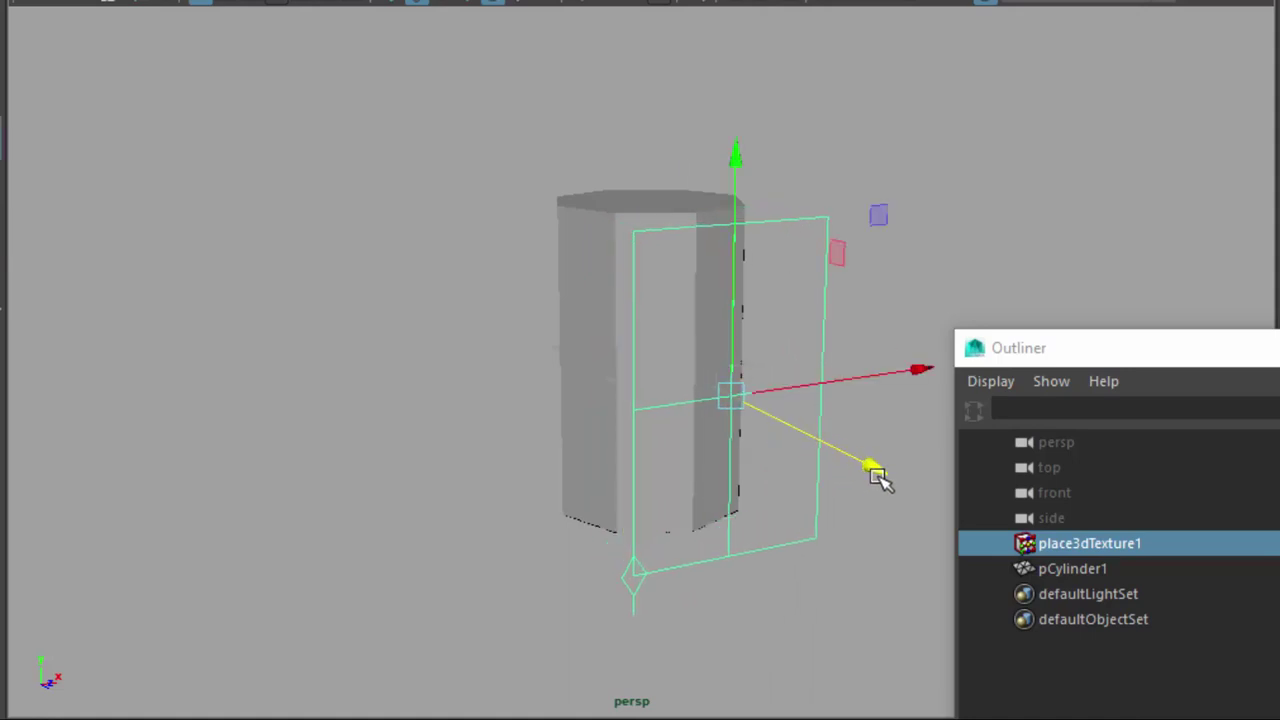
alt+drag(940, 177, 843, 169)
click(947, 228)
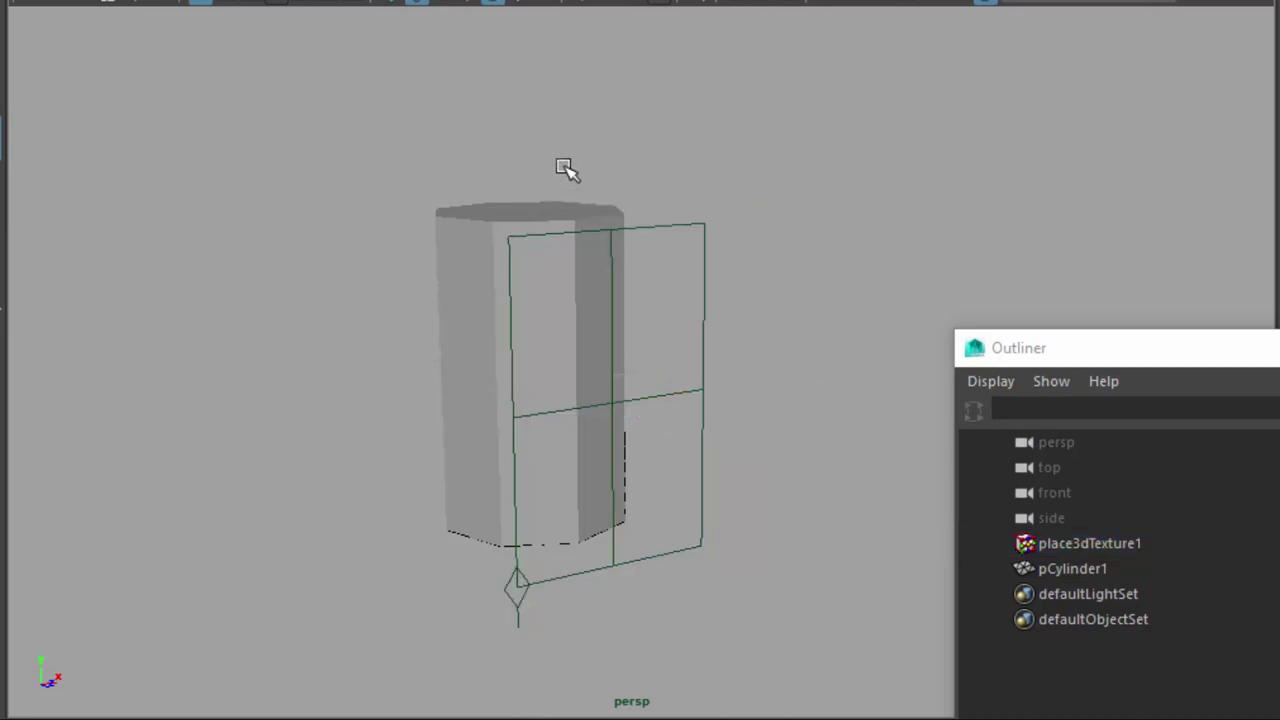
- Assign projection_shader to pCylinder1 and inspect the projected Sentinel image from different angles
click(572, 212)
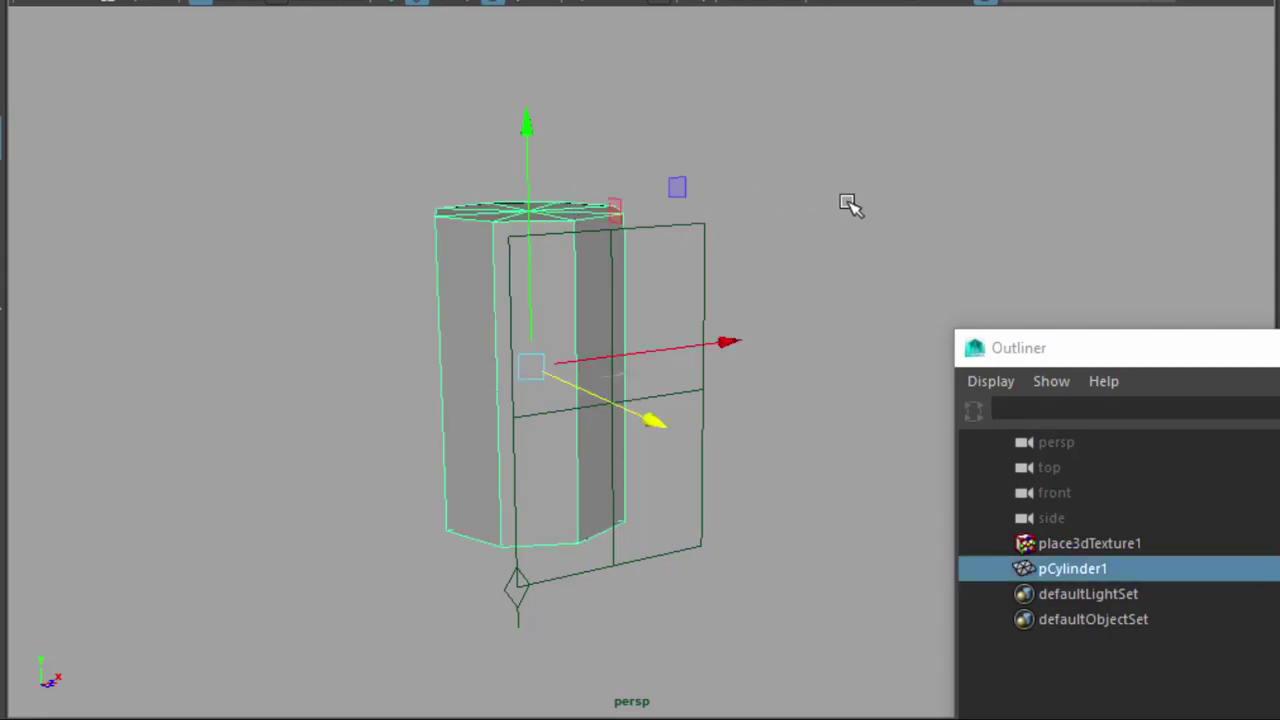
key(alt+Tab)
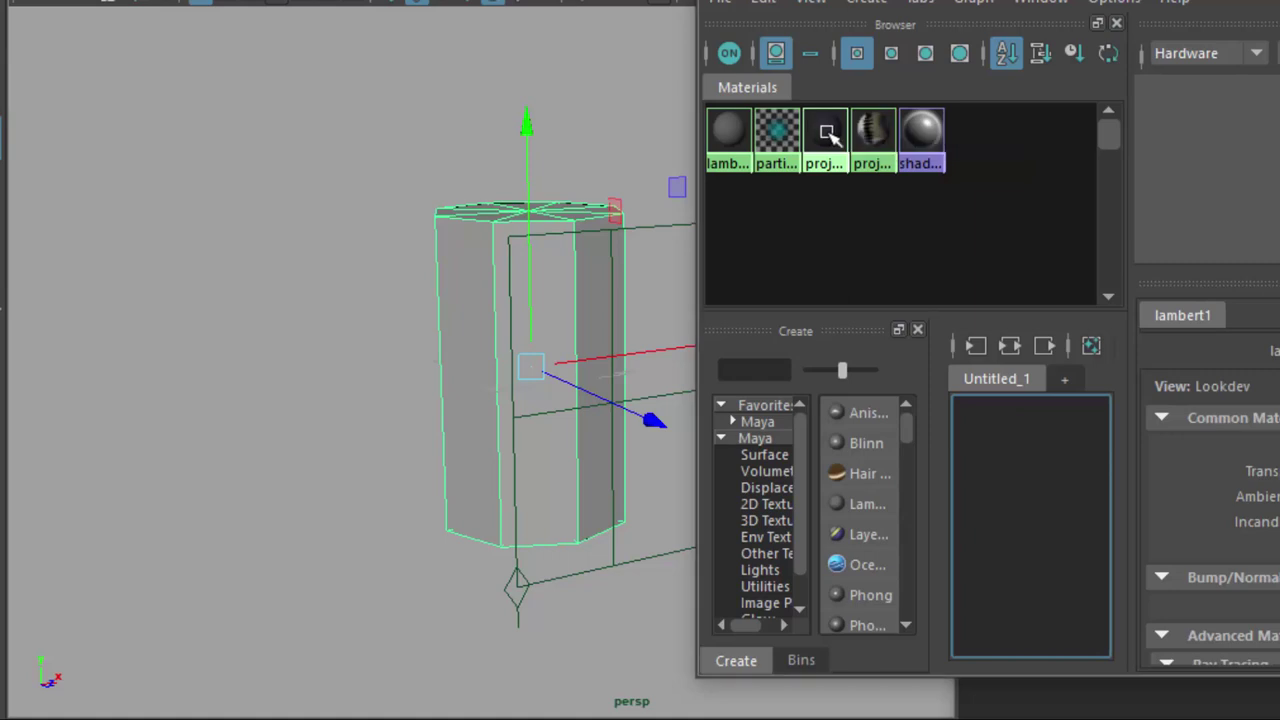
right_drag(818, 128, 829, 62)
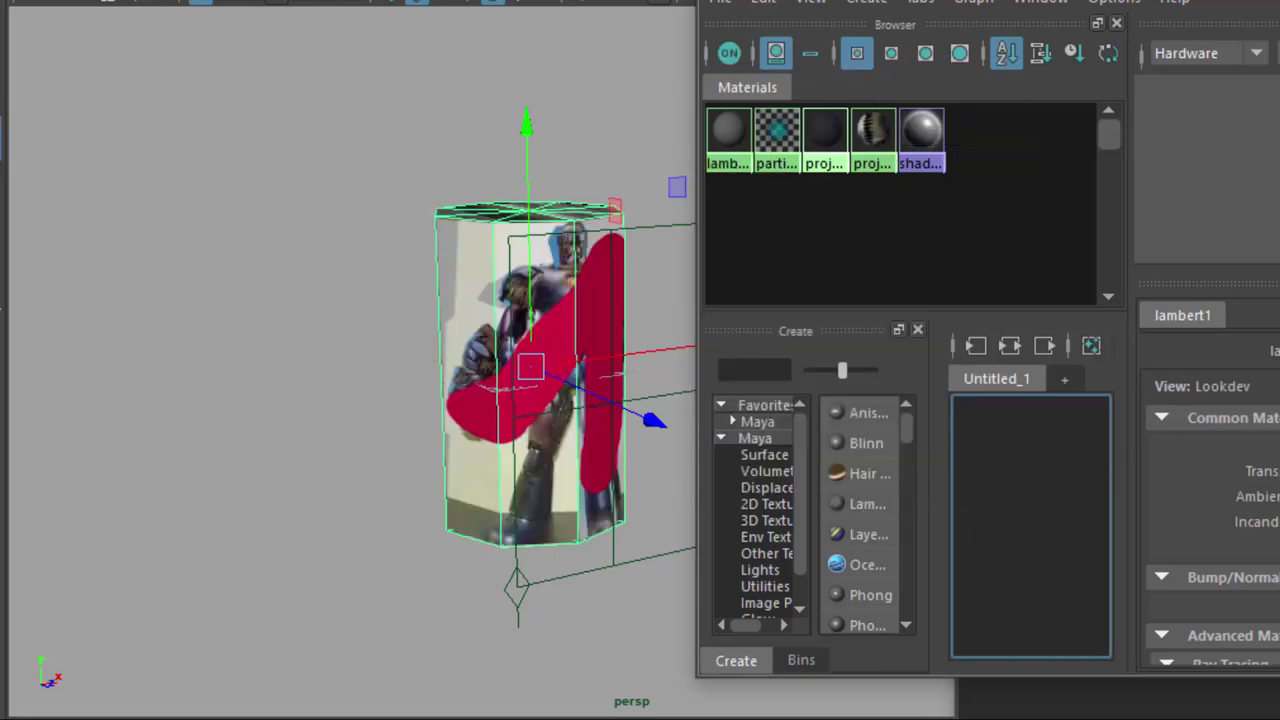
key(alt+Tab)
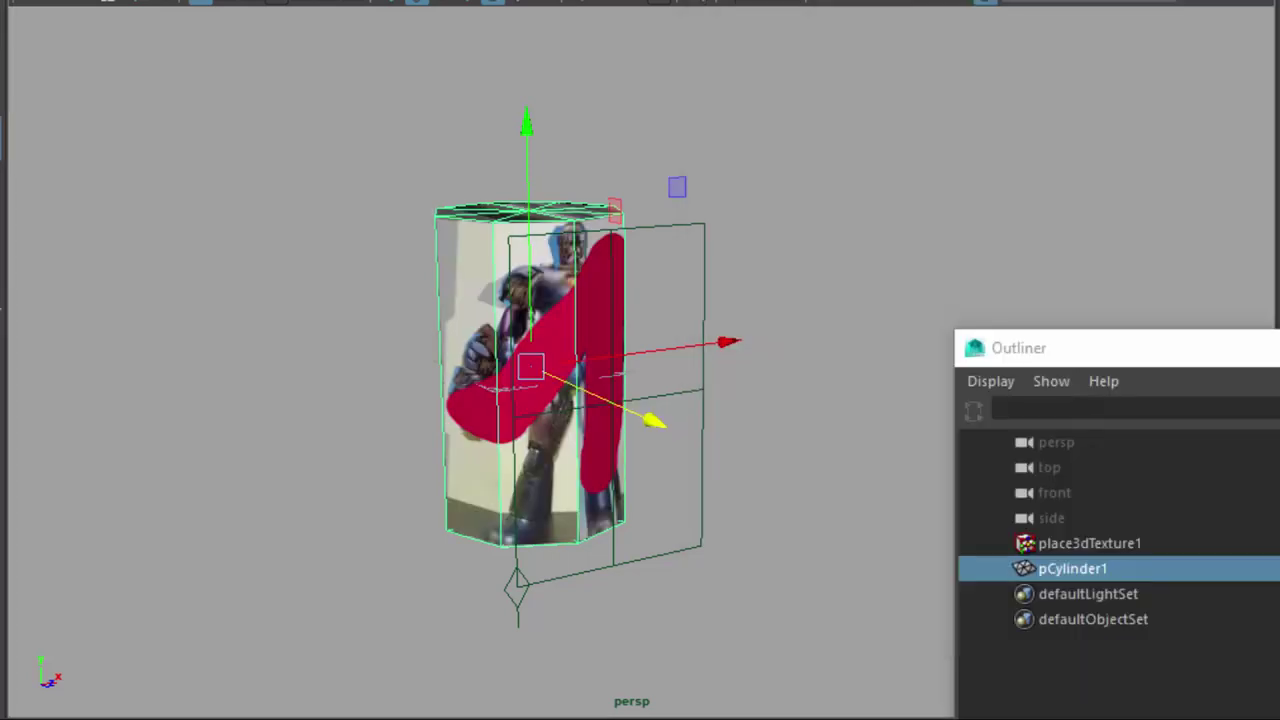
alt+drag(662, 590, 580, 590)
click(625, 591)
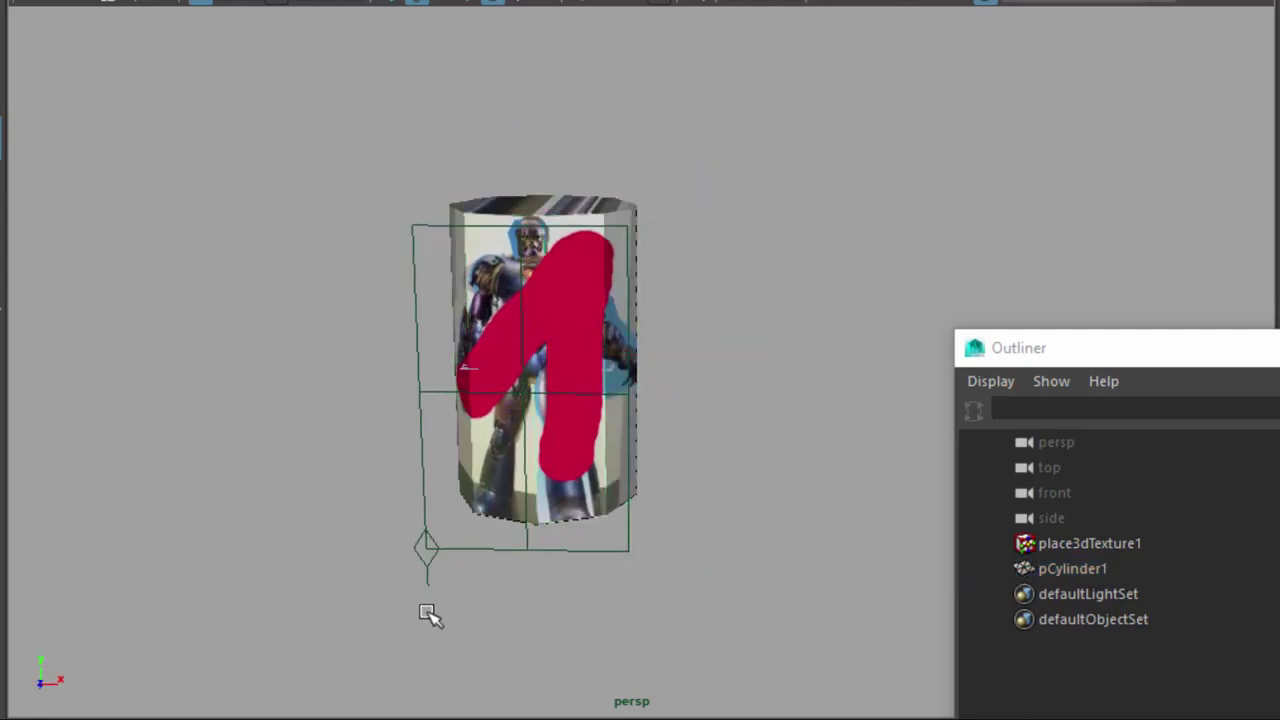
alt+drag(430, 614, 586, 616)
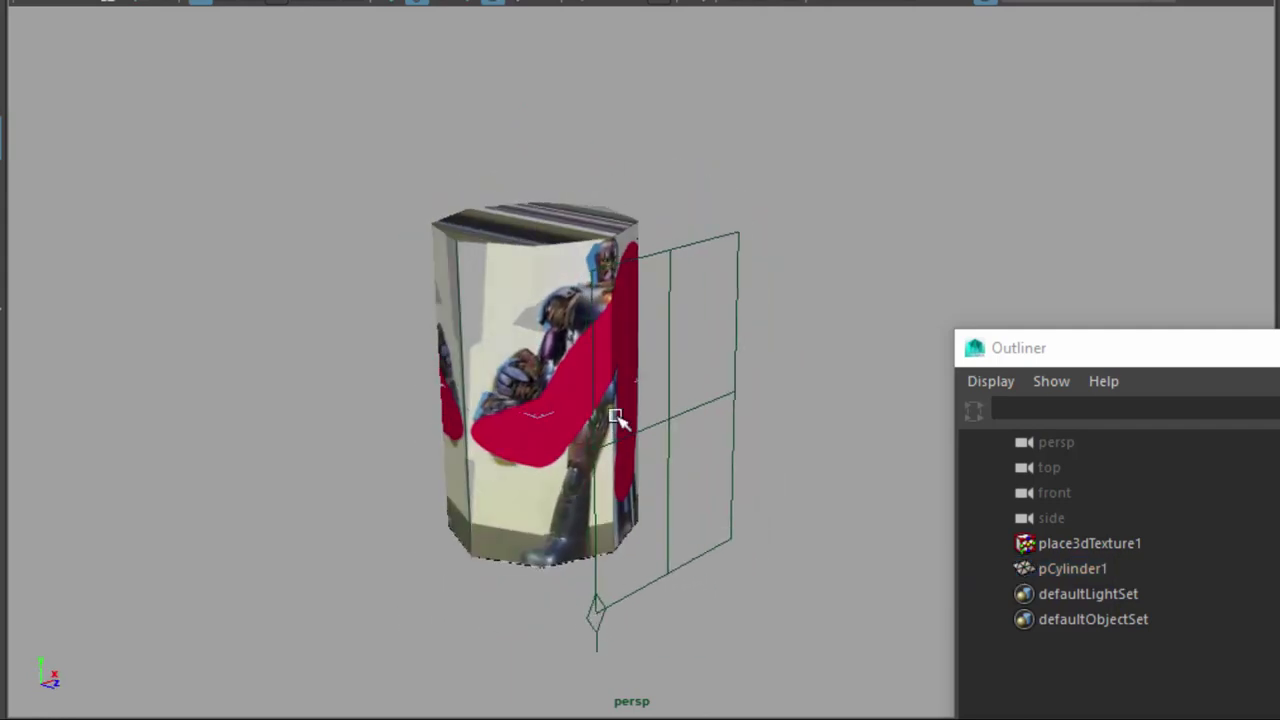
click(557, 258)
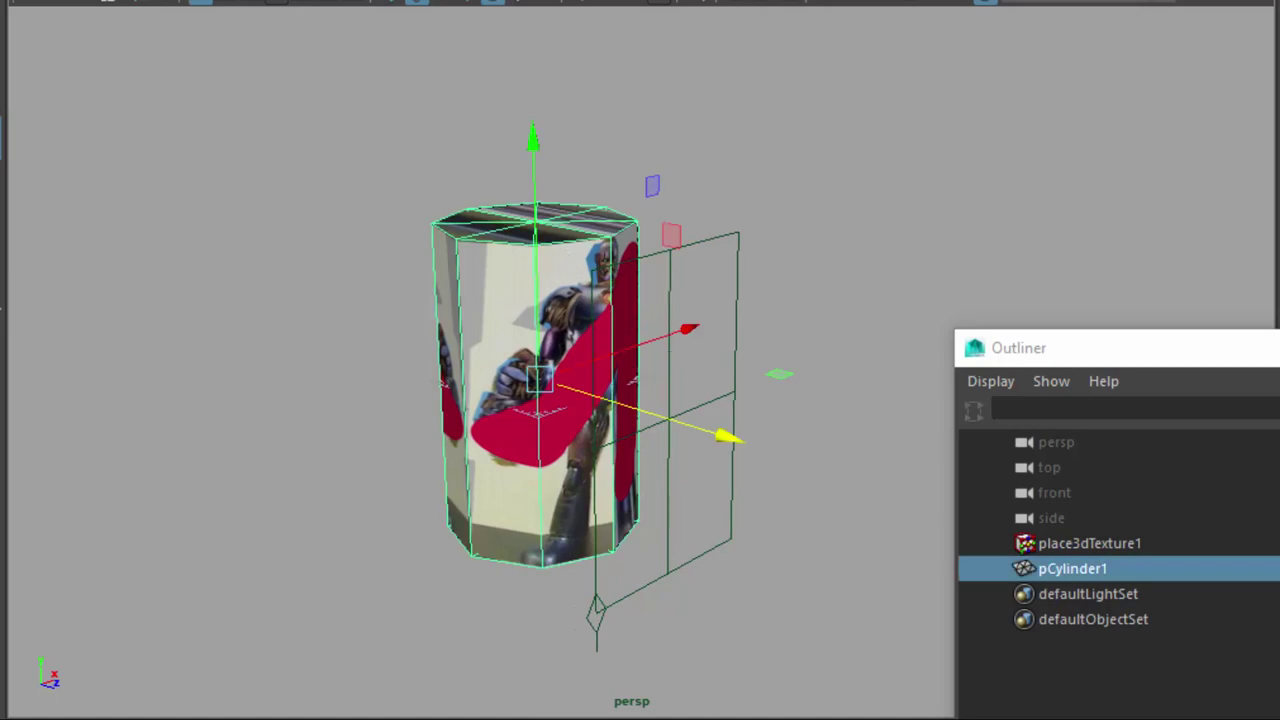
click(64, 0)
mouse_move(130, 0)
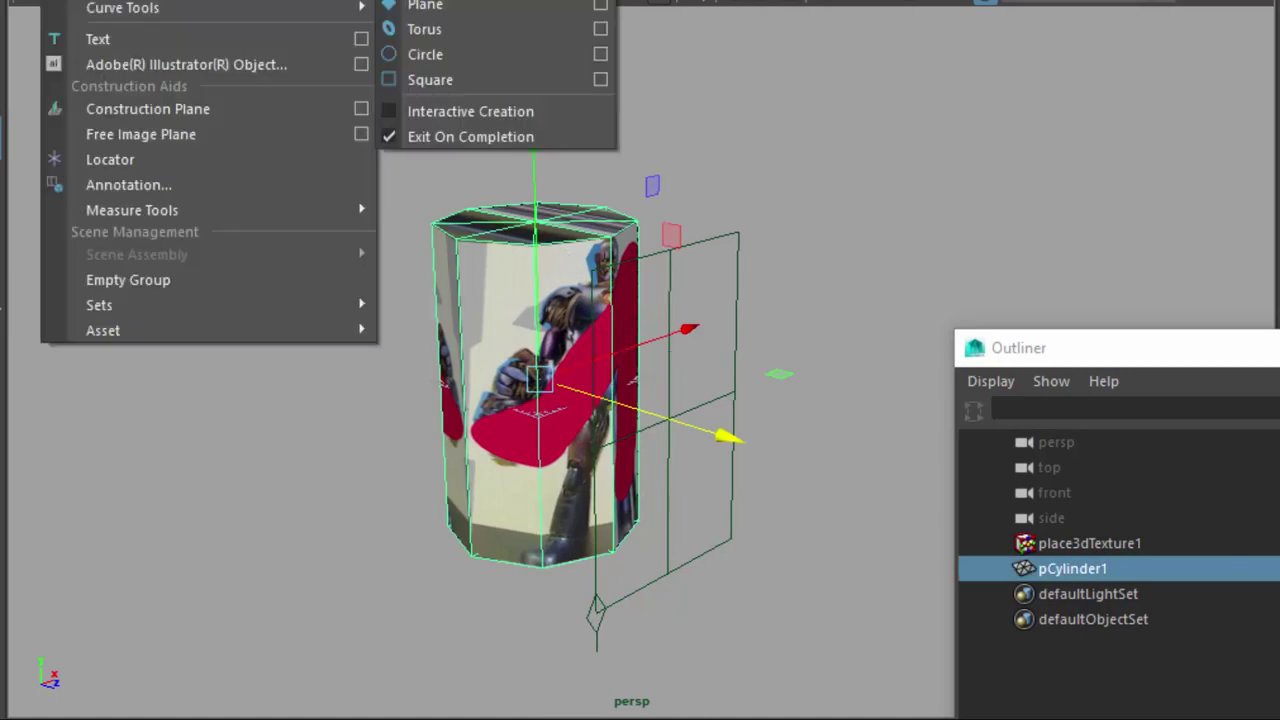
click(425, 0)
drag(732, 439, 320, 309)
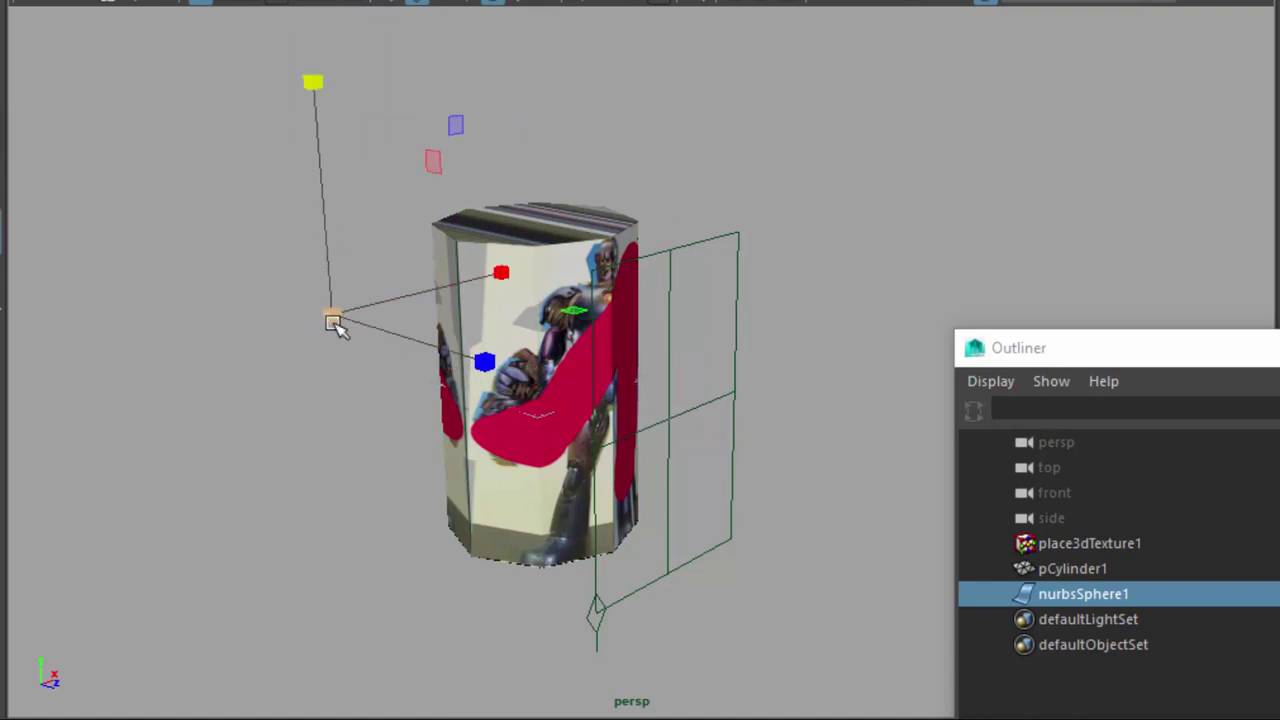
click(333, 322)
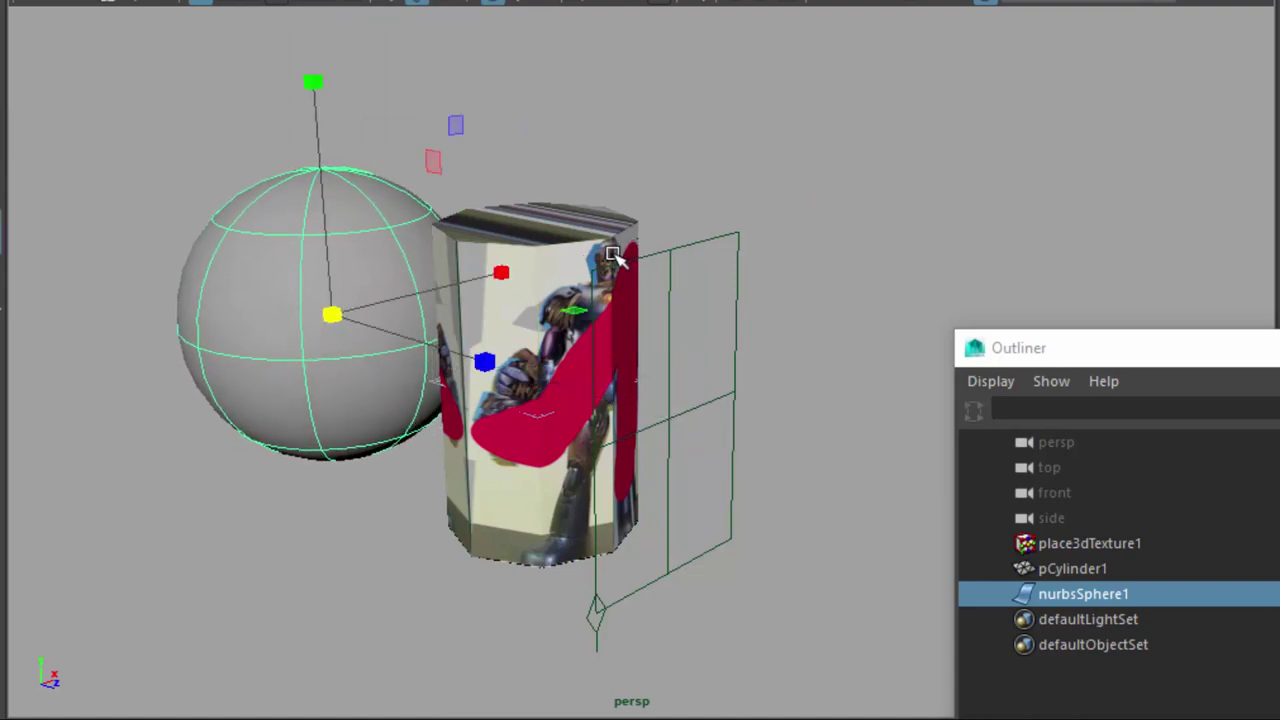
key(Delete)
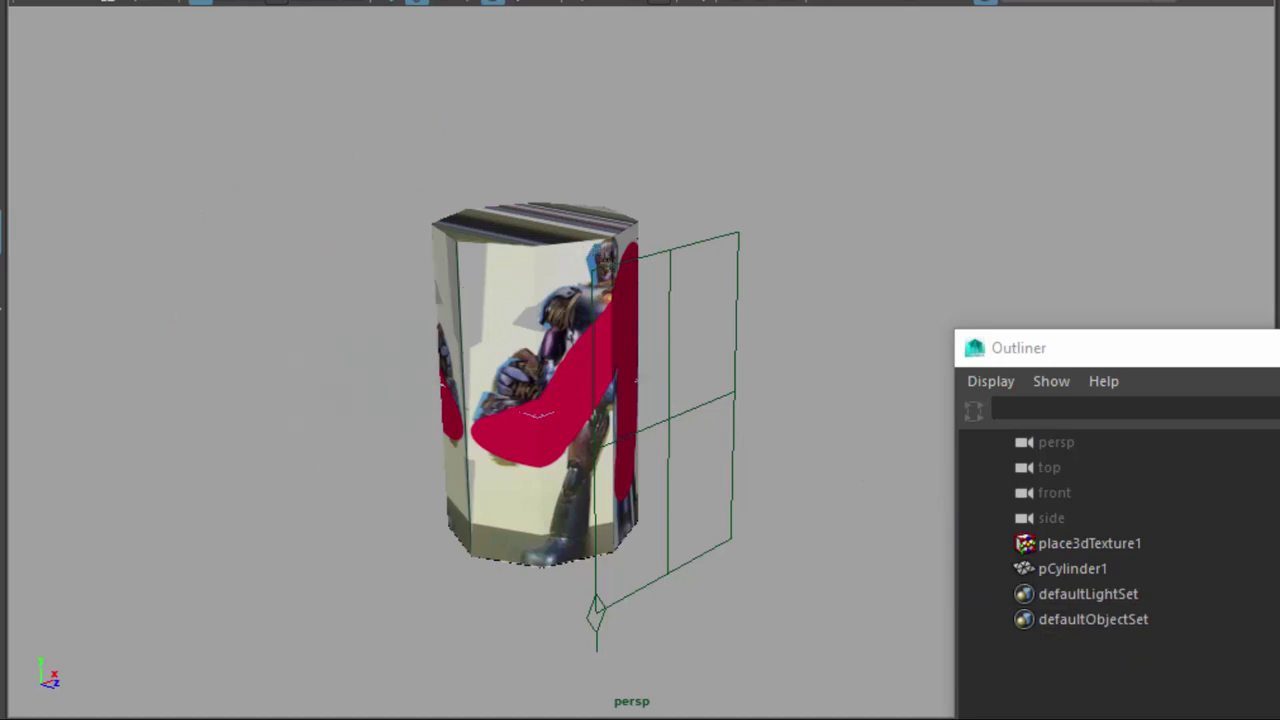
- Create a polygon sphere, scale it up uniformly, move it behind the cylinder along the Z axis and deselect it
click(64, 0)
mouse_move(150, 0)
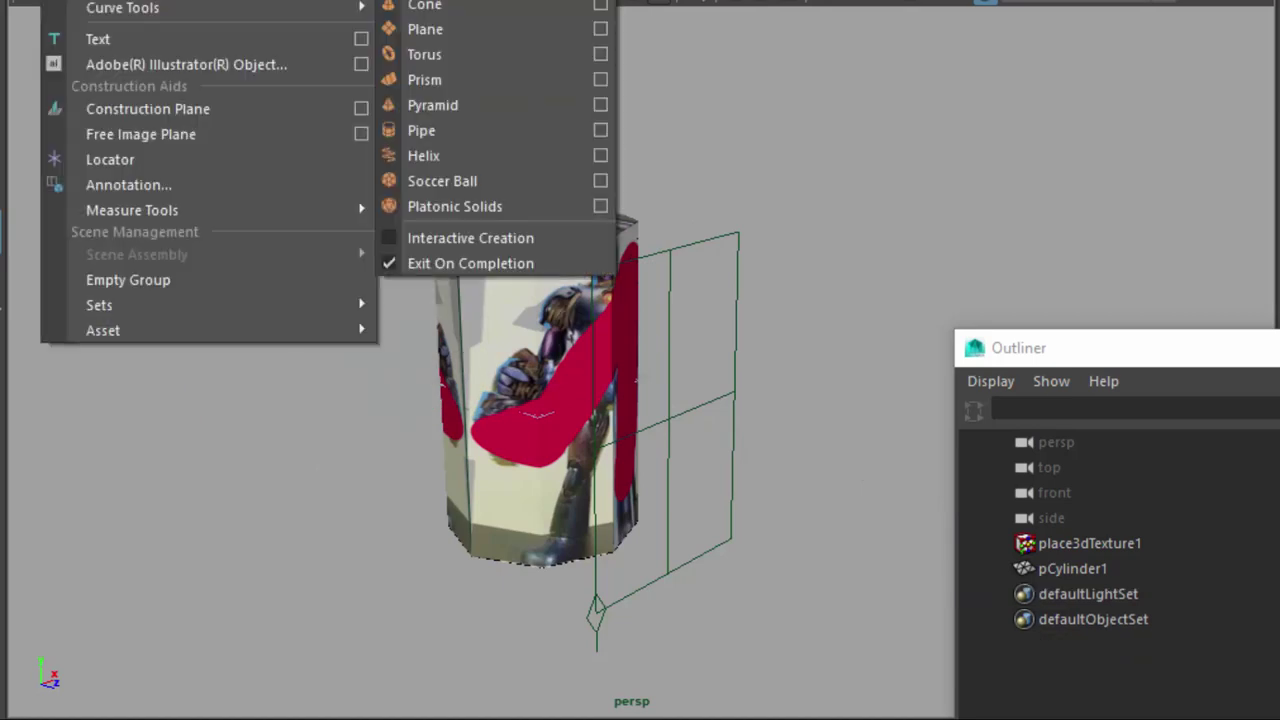
click(428, 0)
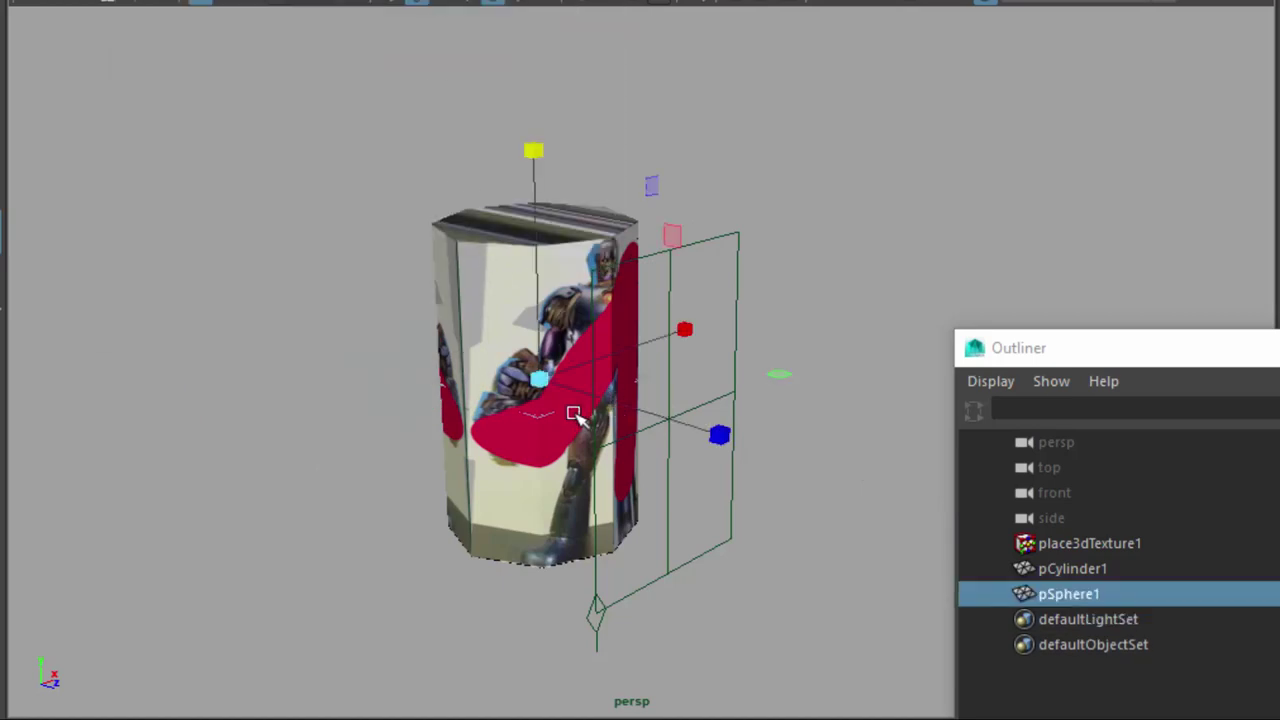
drag(538, 378, 683, 362)
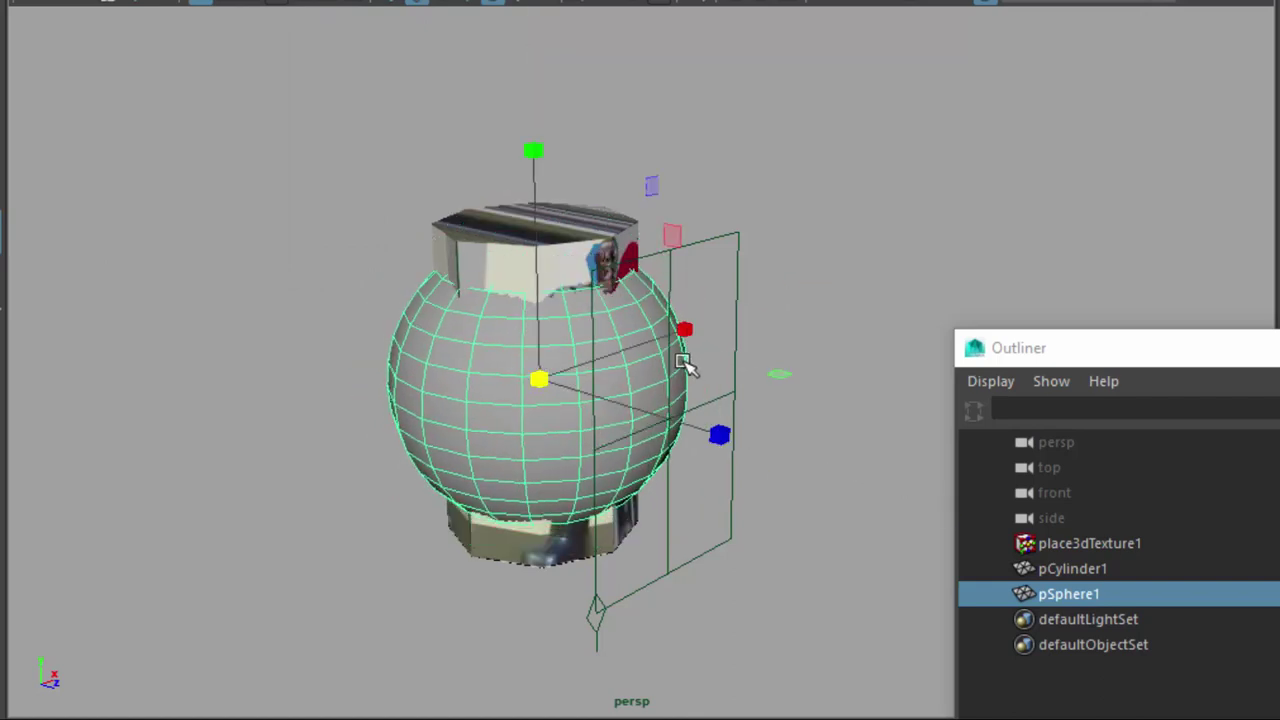
key(w)
drag(723, 437, 497, 368)
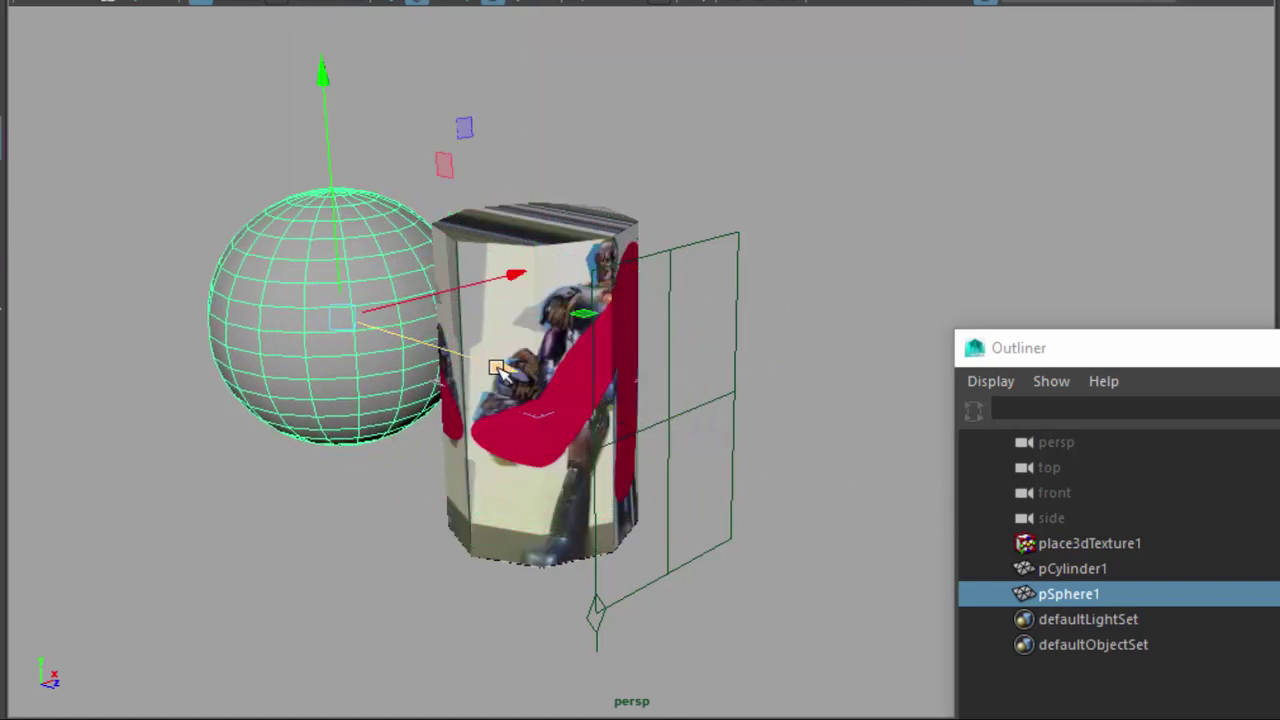
click(843, 431)
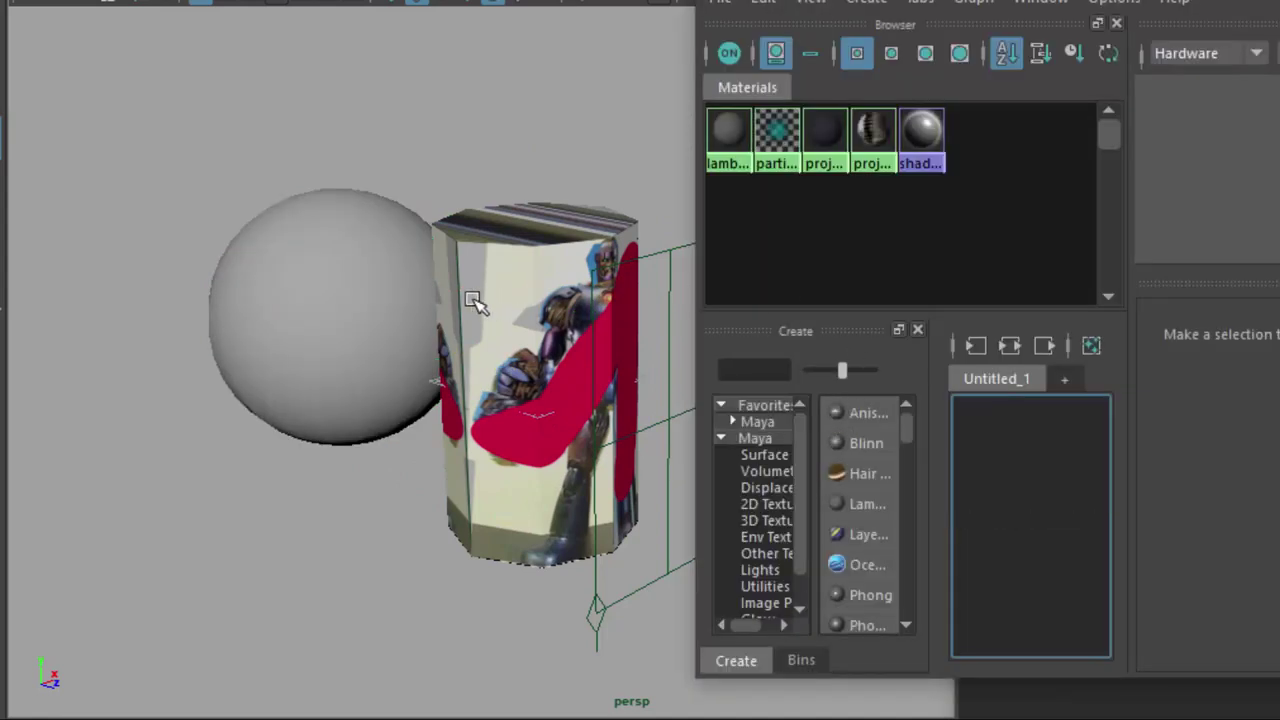
- Assign the cylinder's projection_shader to pSphere1 as well and check how the image falls on both objects
click(400, 296)
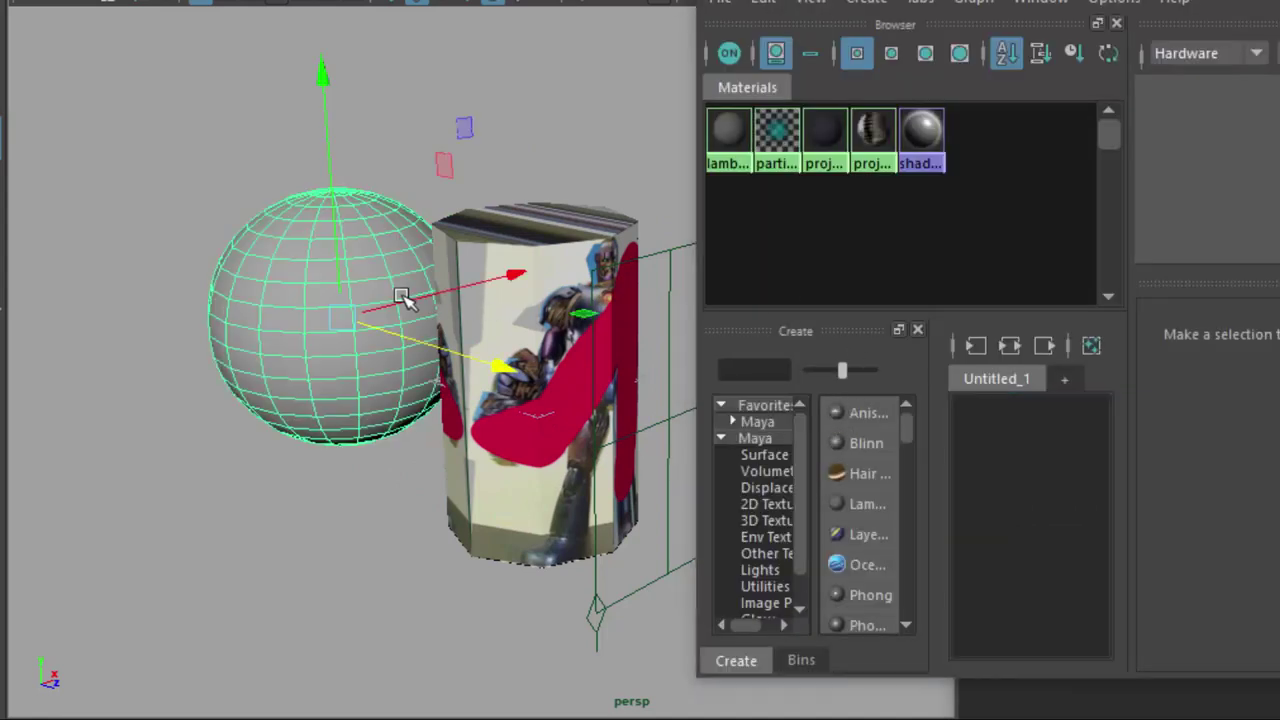
right_click(827, 134)
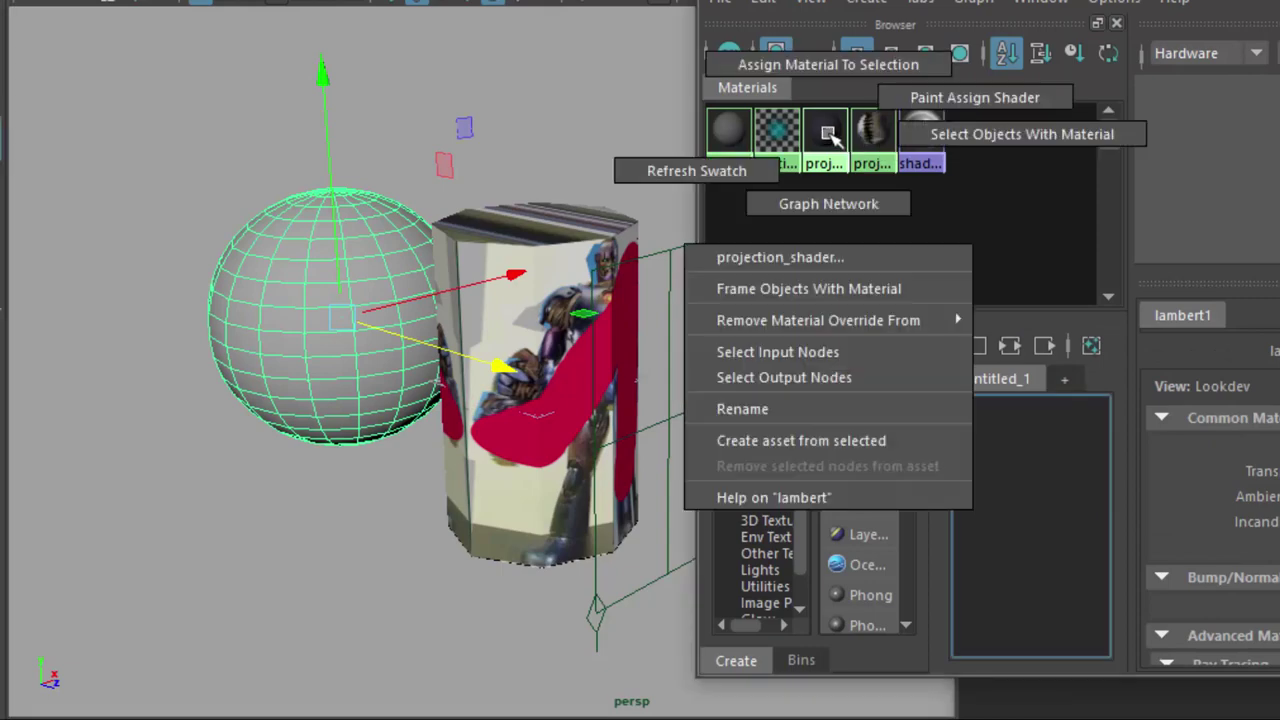
click(828, 64)
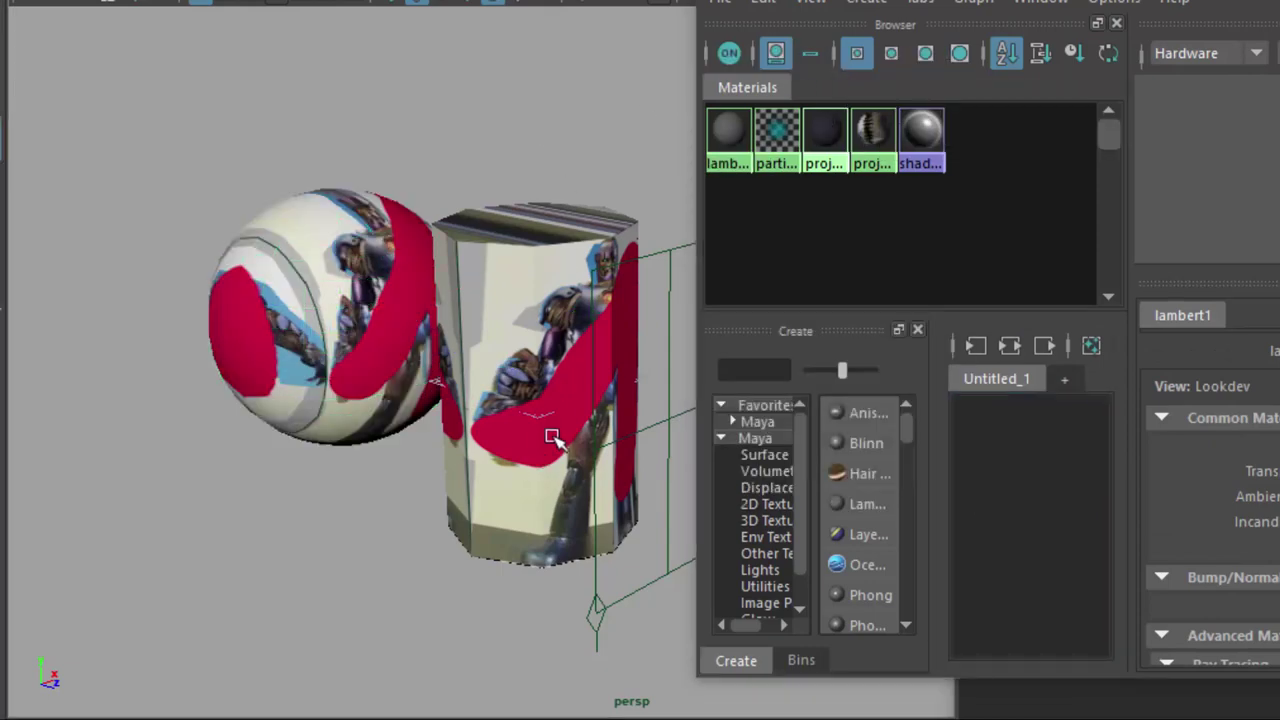
alt+drag(522, 419, 645, 428)
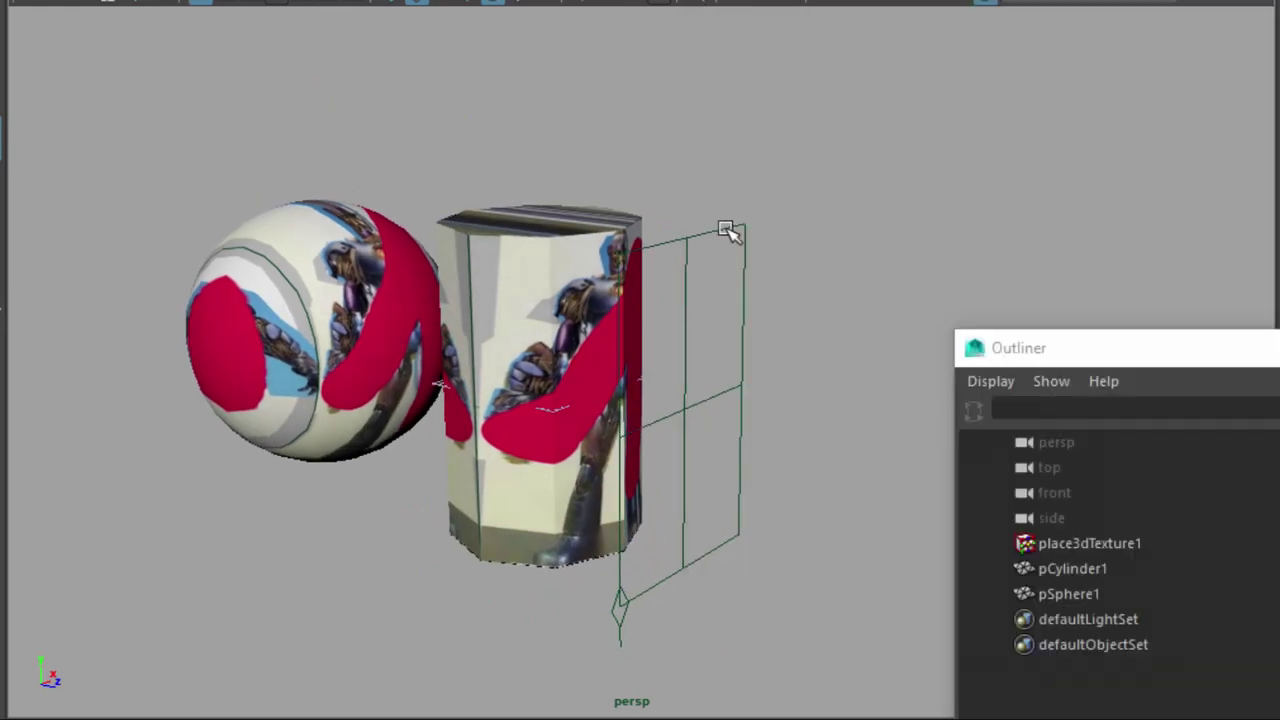
- Select place3dTexture1 and move it slightly along the Z axis
drag(728, 212, 784, 290)
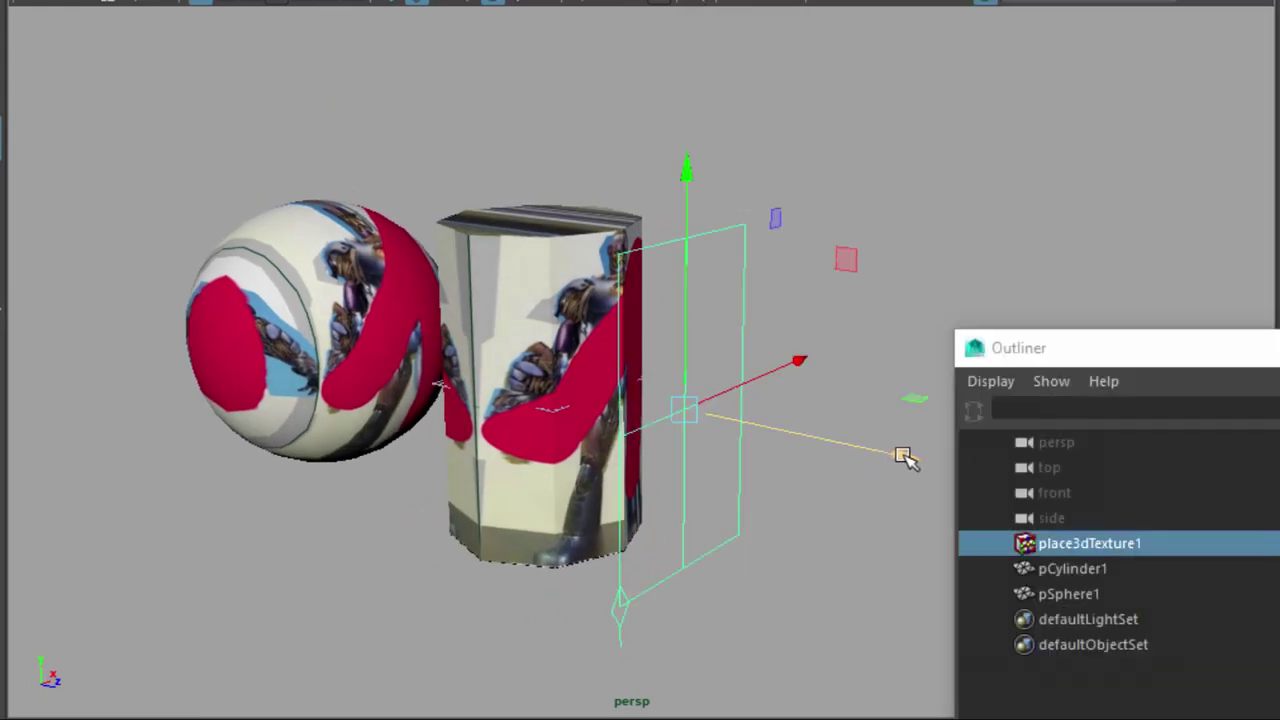
drag(903, 454, 920, 403)
alt+drag(999, 172, 918, 172)
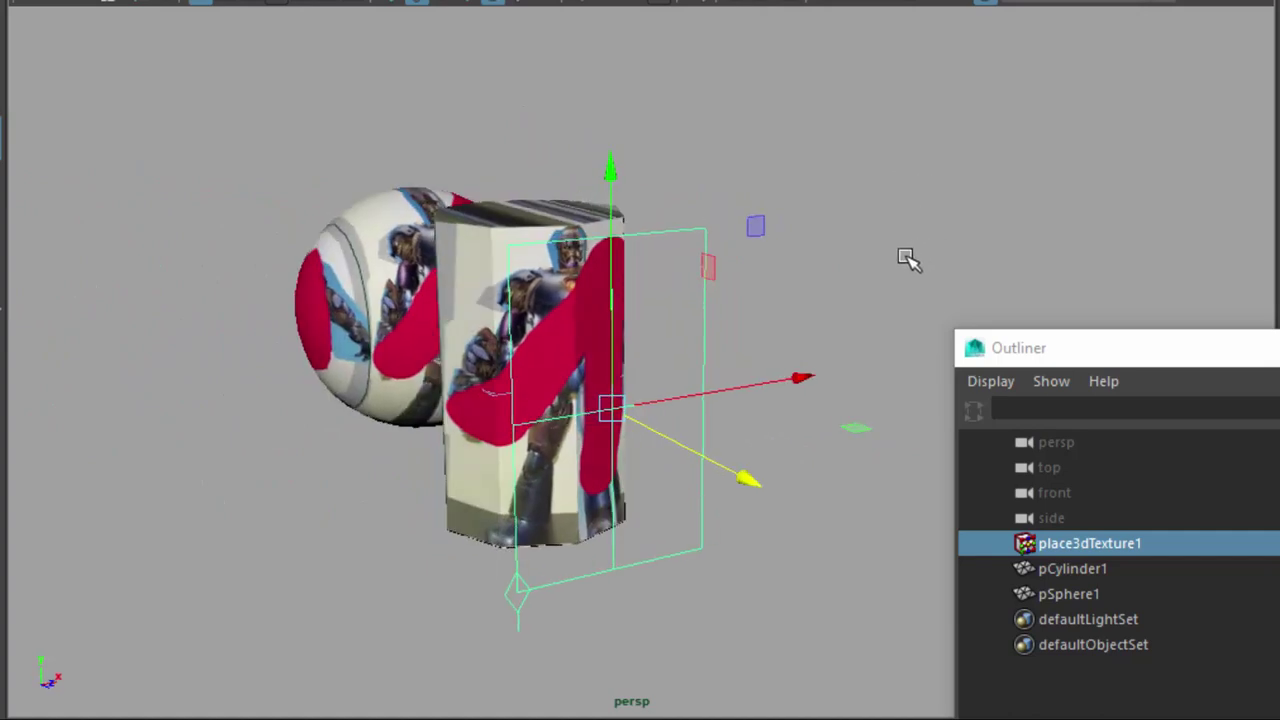
click(901, 253)
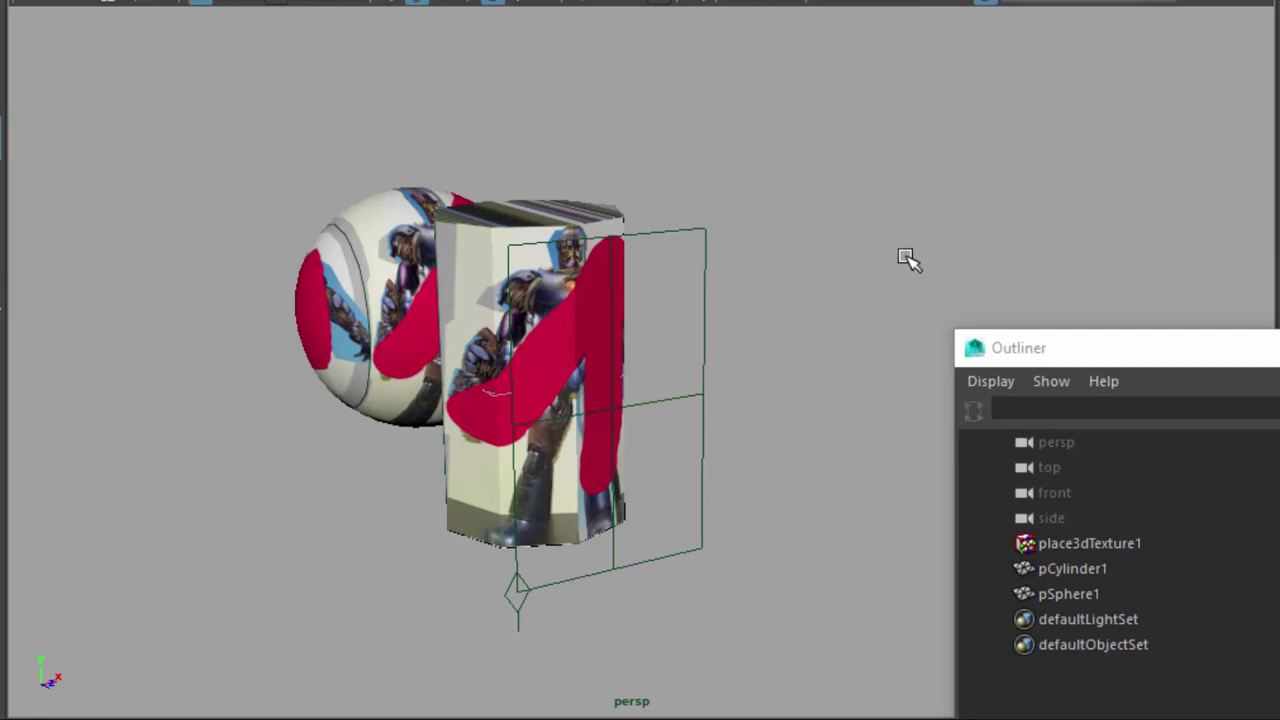
drag(660, 178, 742, 270)
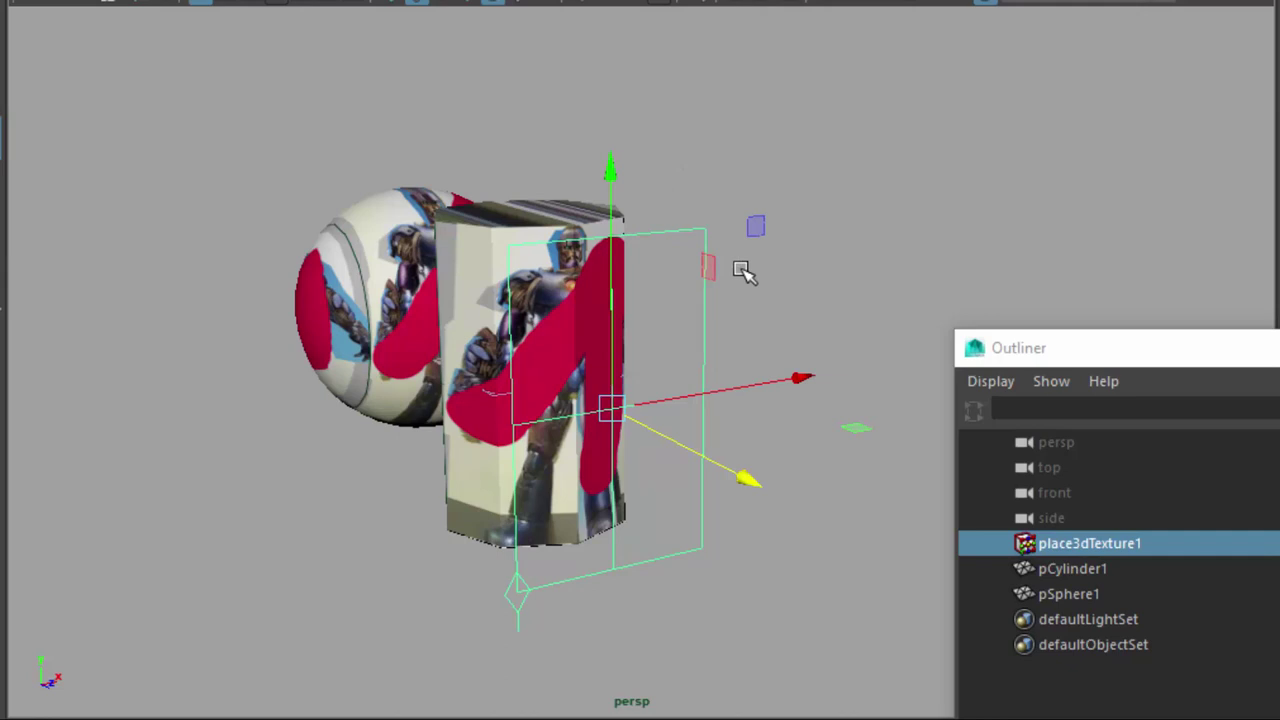
- Open the UV Editor for pSphere1, enlarge its window and place it beside the sphere
click(418, 218)
click(310, 2)
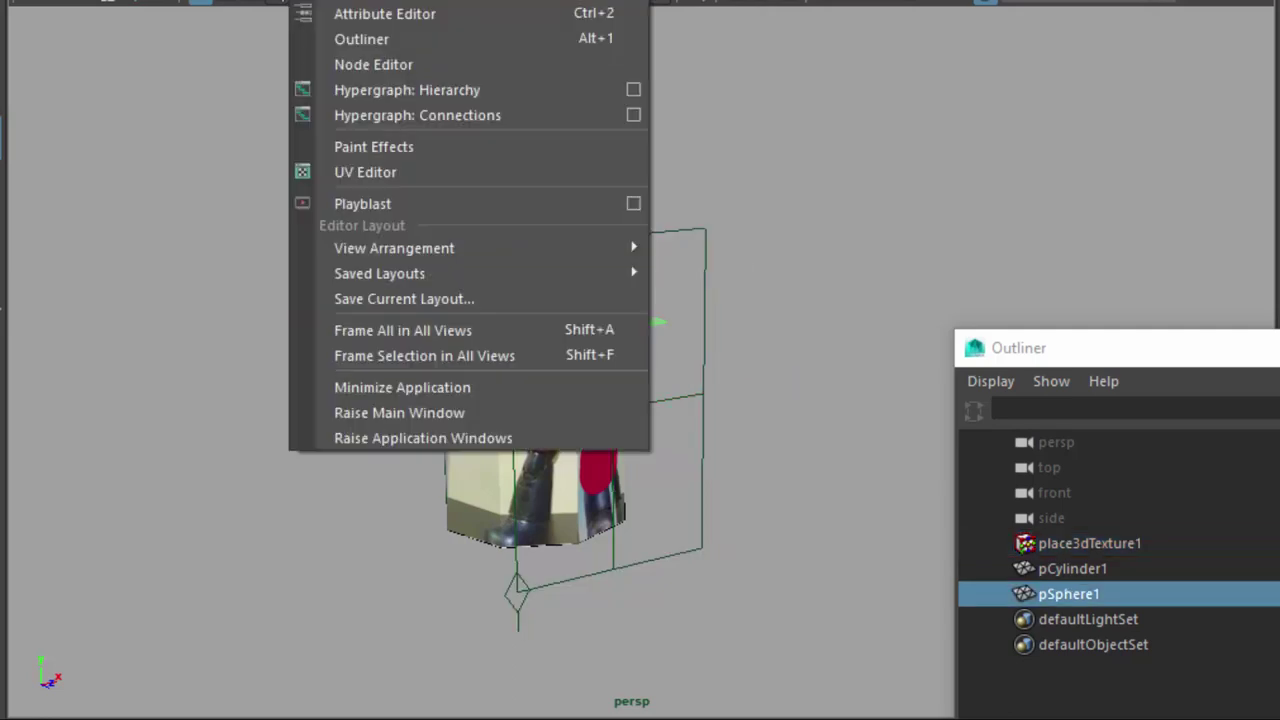
click(369, 163)
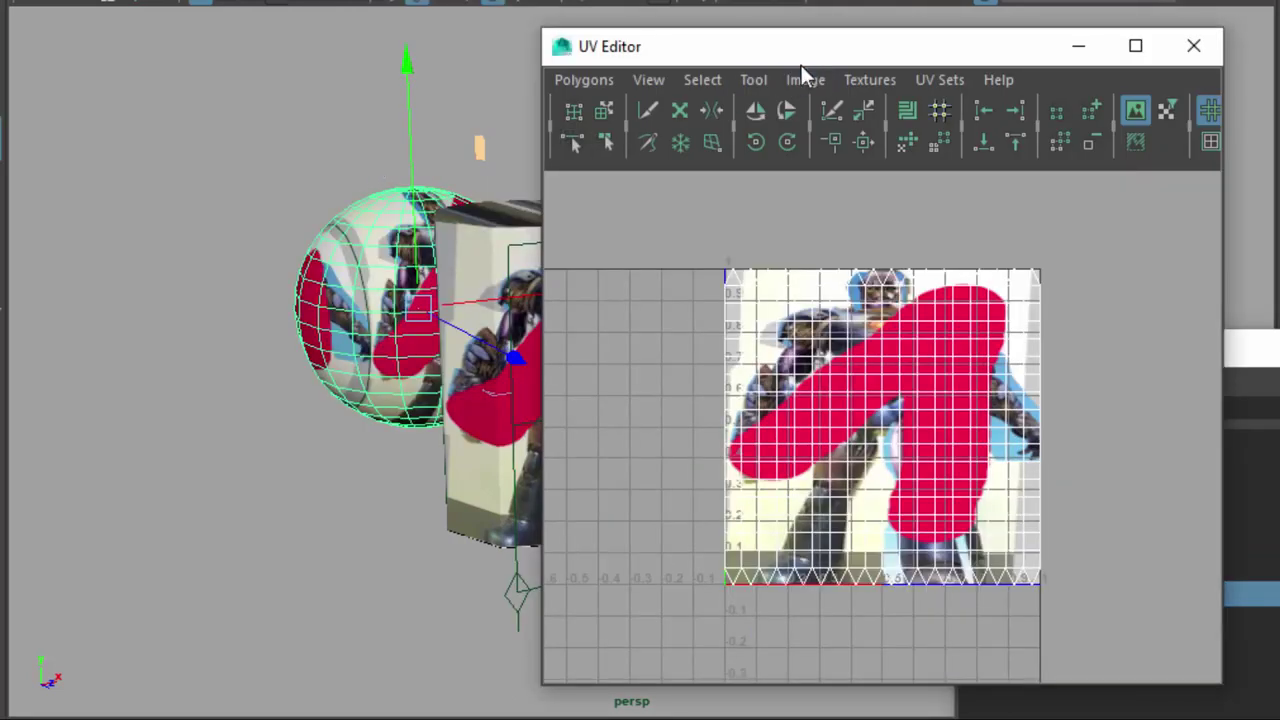
drag(835, 58, 963, 64)
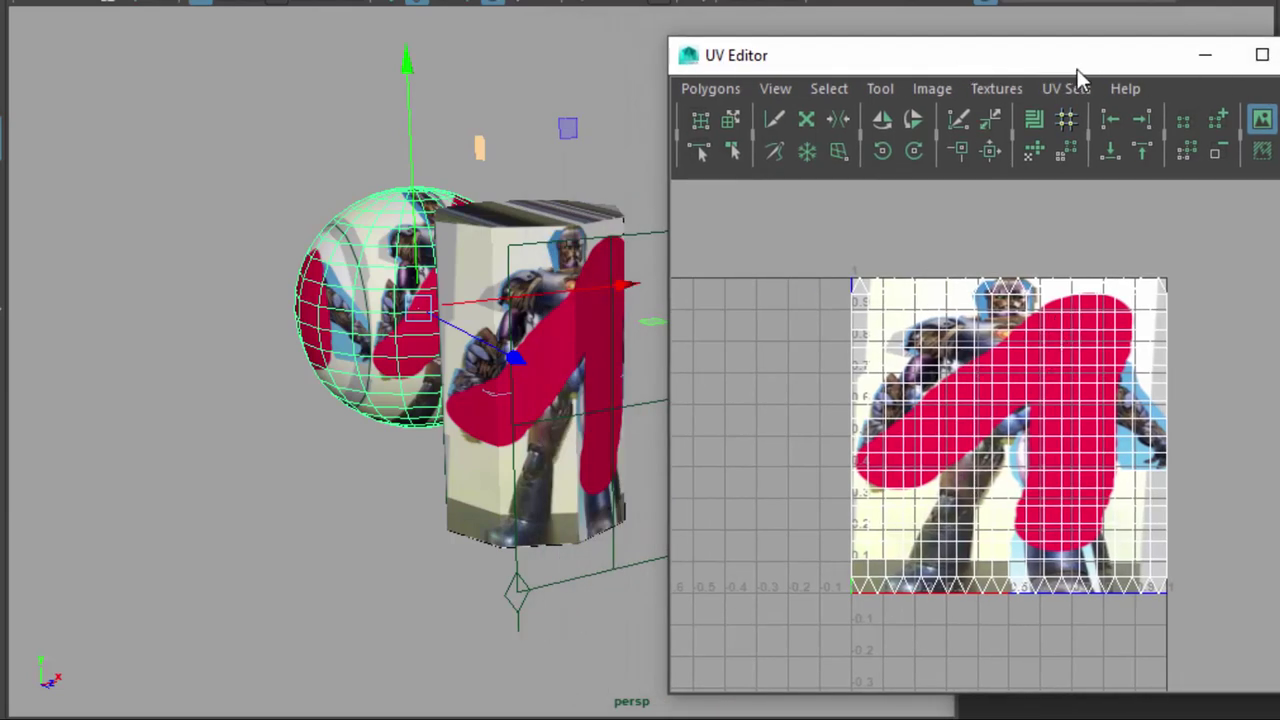
drag(1075, 62, 920, 87)
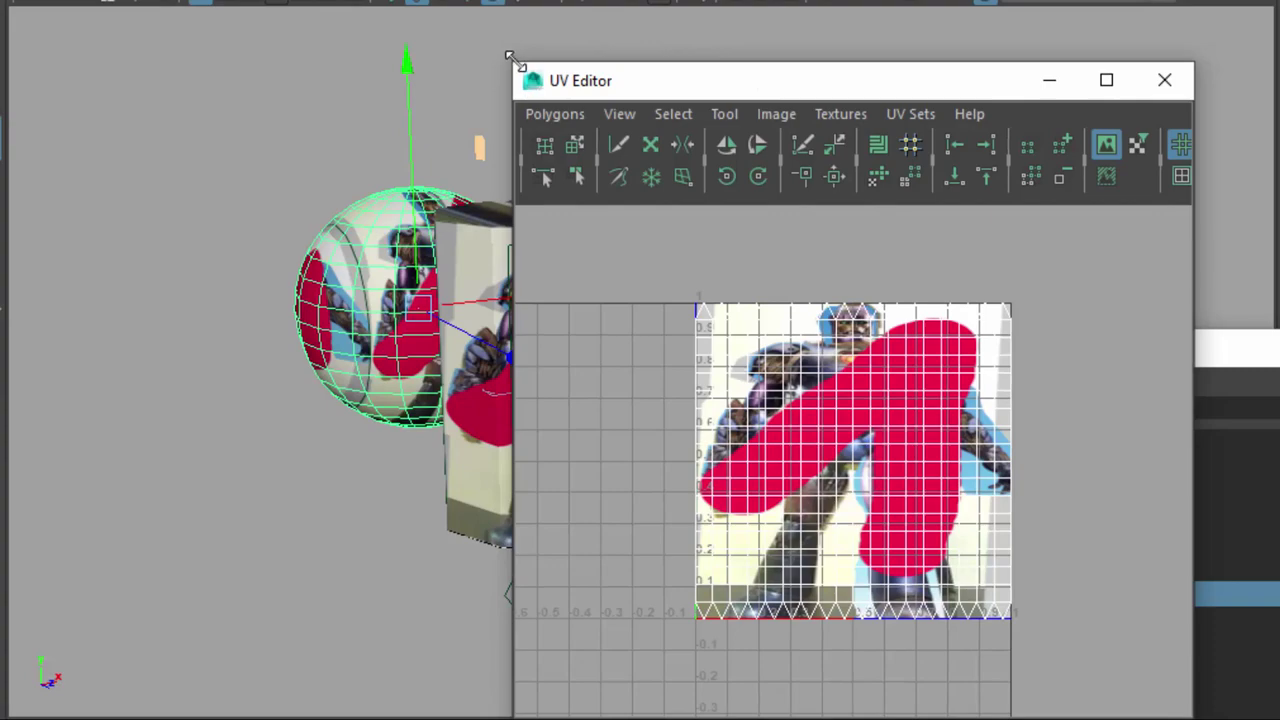
drag(512, 62, 74, 0)
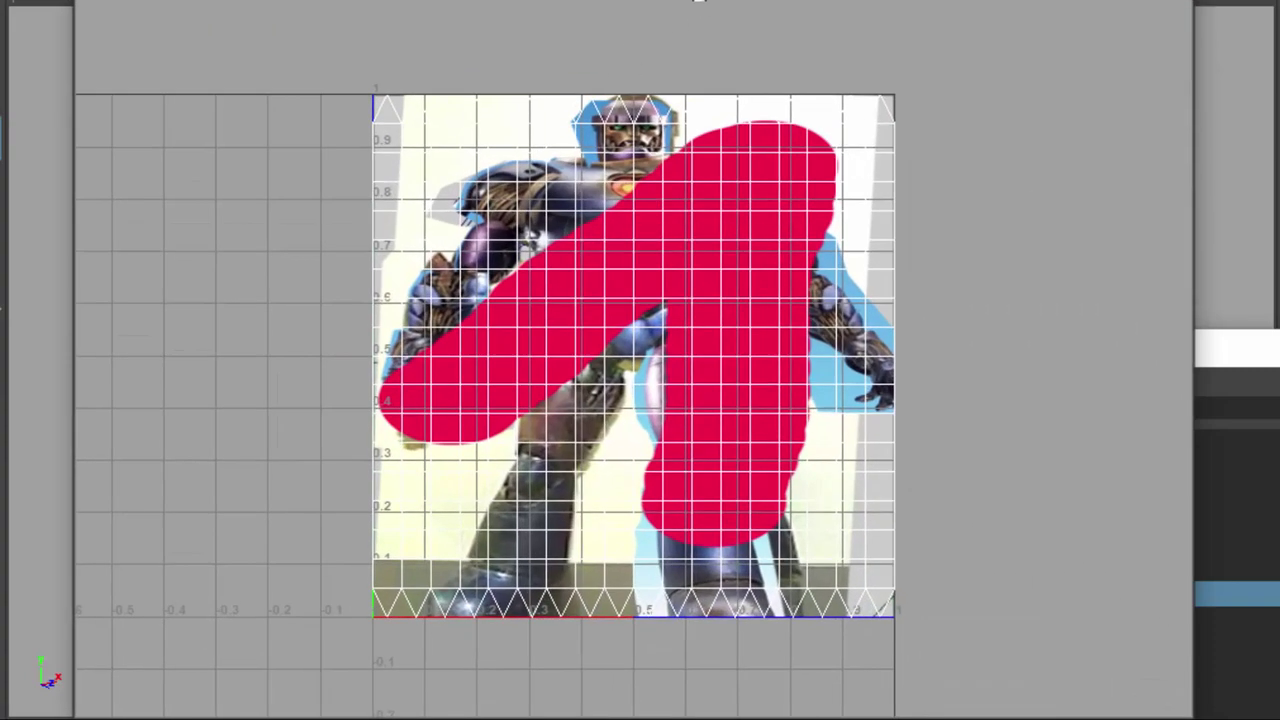
drag(729, 0, 1203, 55)
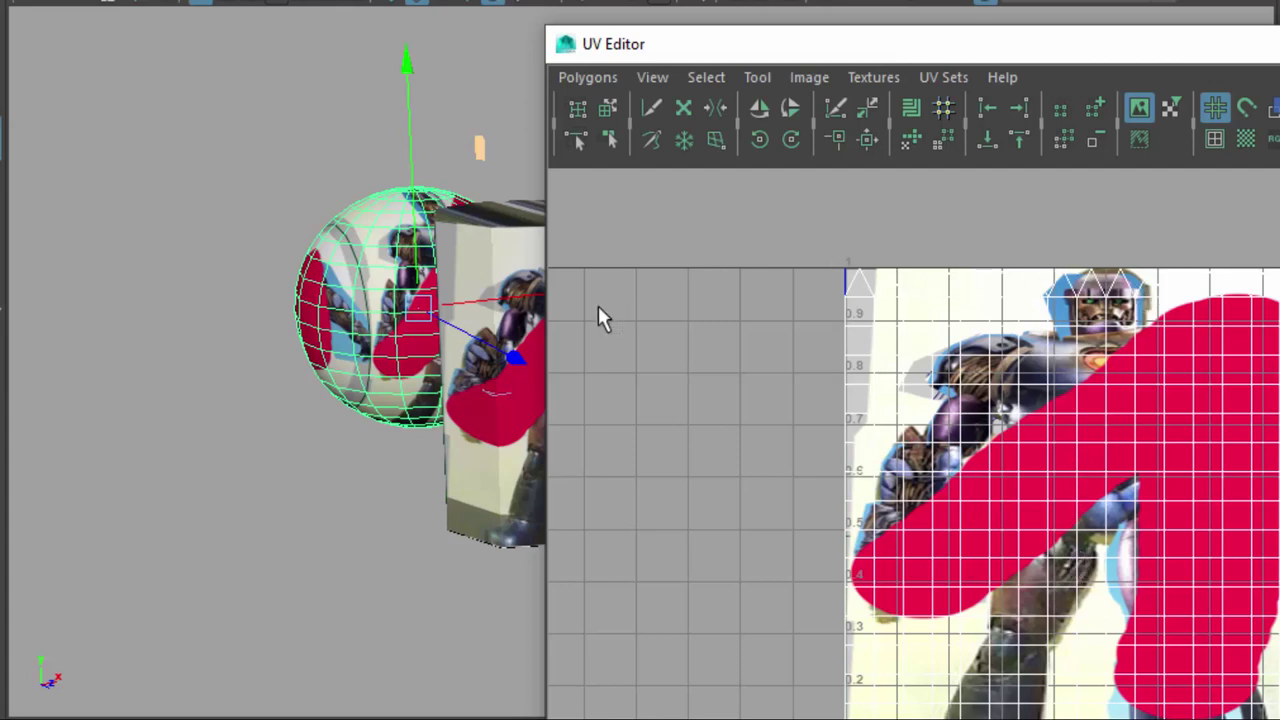
- Alternate between pCylinder1 and pSphere1 to compare their UV layouts over the projected image
click(515, 472)
click(427, 388)
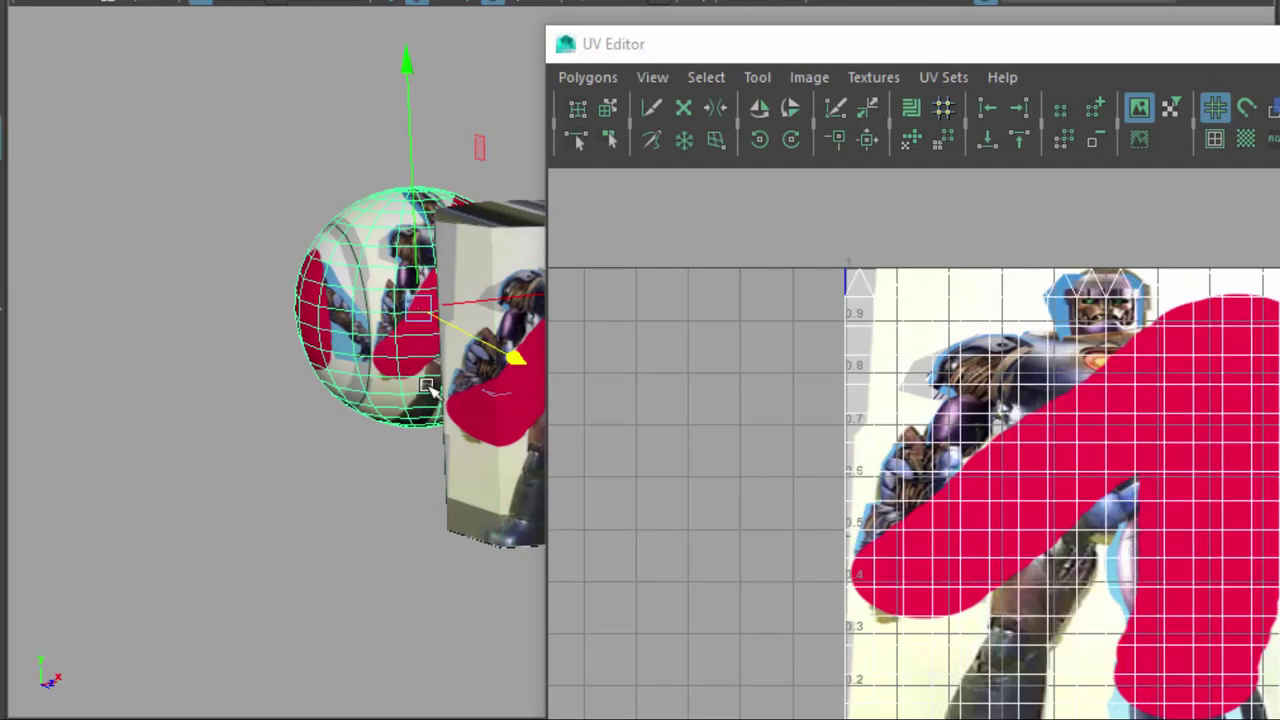
click(491, 472)
click(384, 384)
click(474, 452)
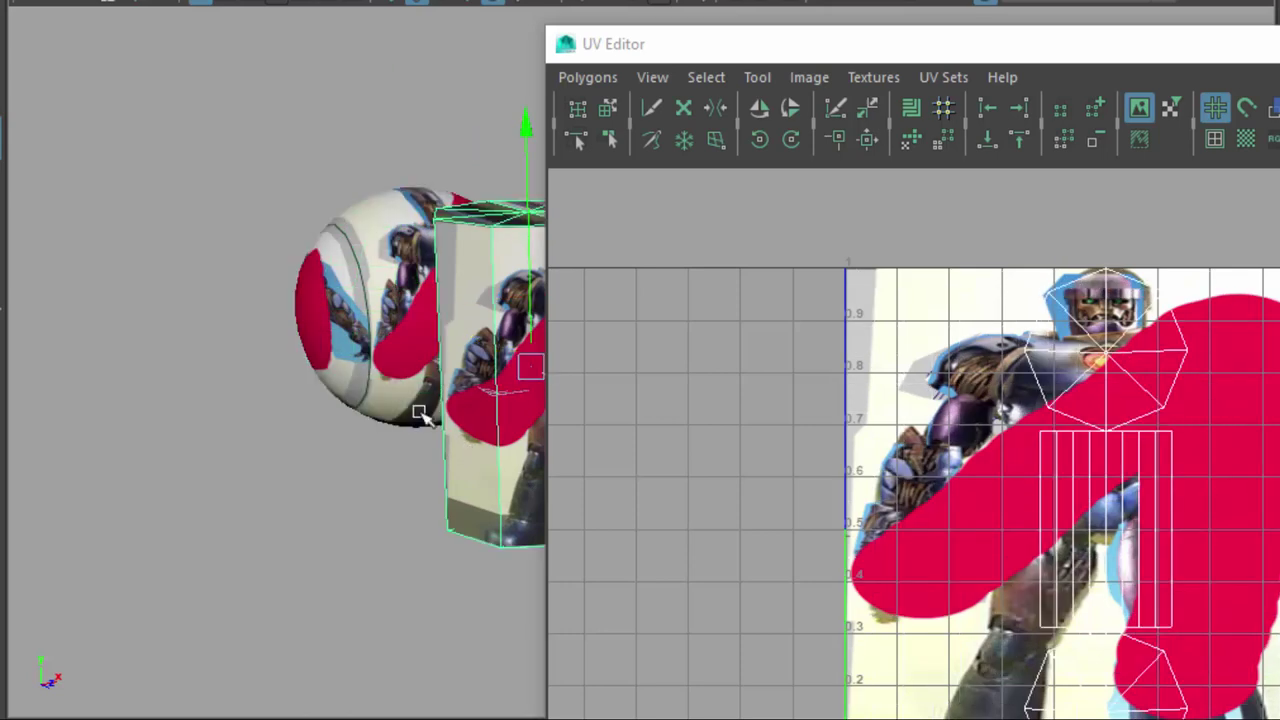
click(390, 382)
click(470, 428)
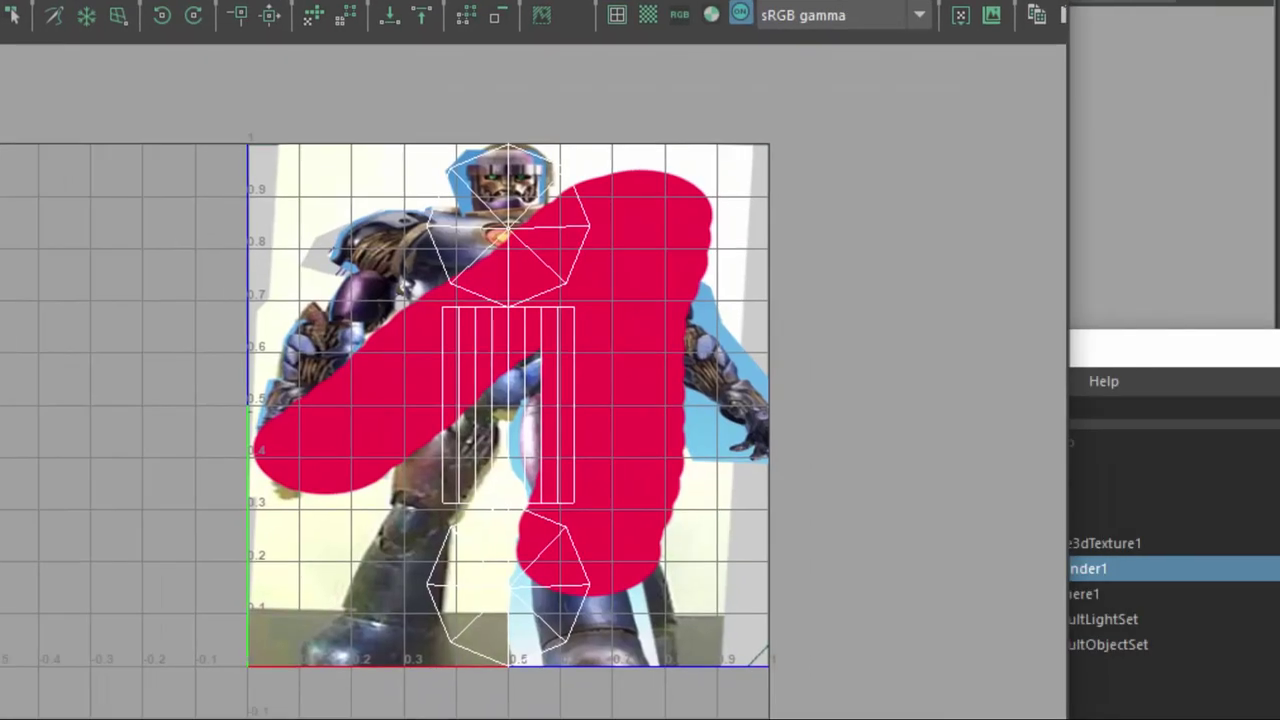
- Close the UV Editor and select the place3dTexture1 projection frame in the perspective view
click(1048, 2)
click(1006, 237)
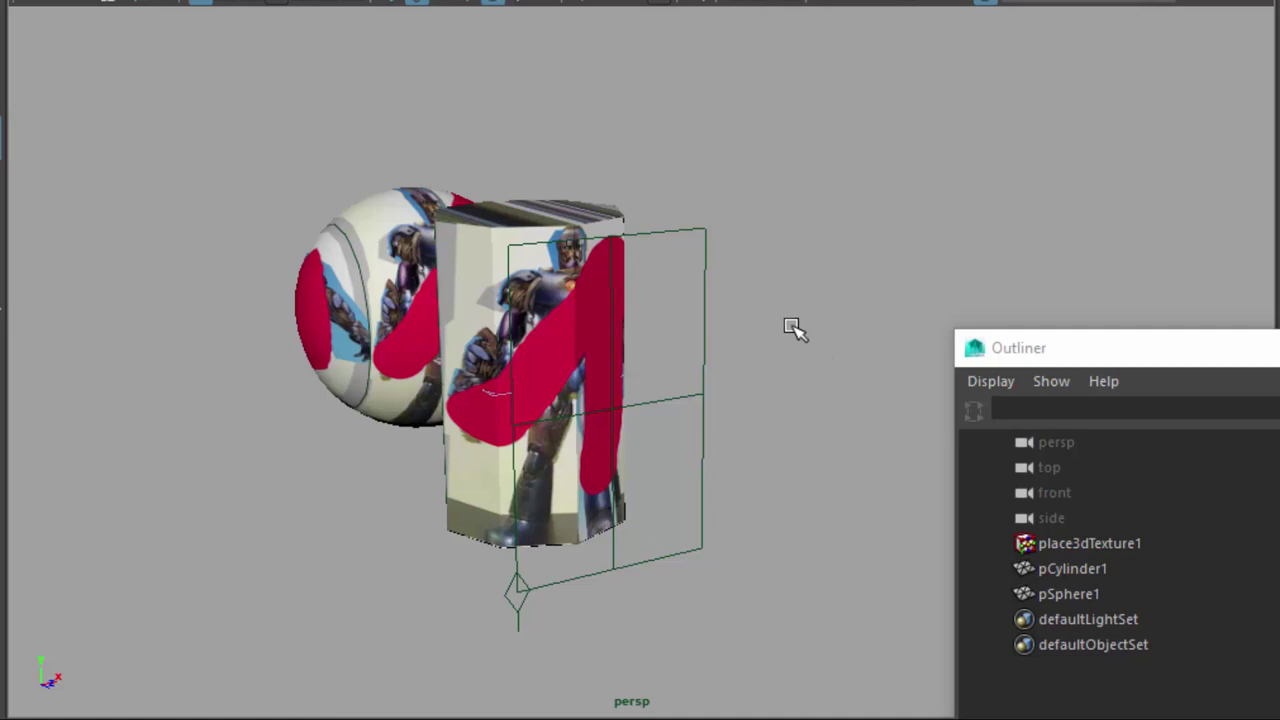
drag(700, 191, 737, 286)
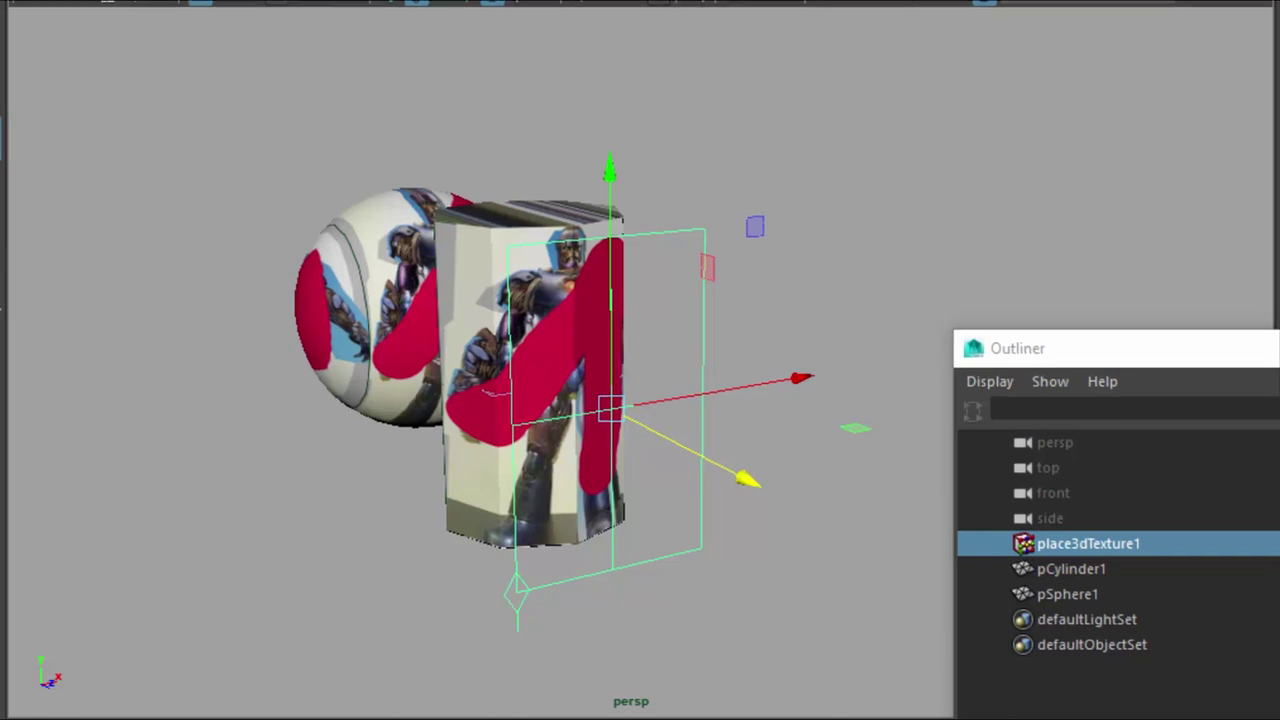
- Deselect the projection frame and start a new scene without saving the untitled one
click(818, 660)
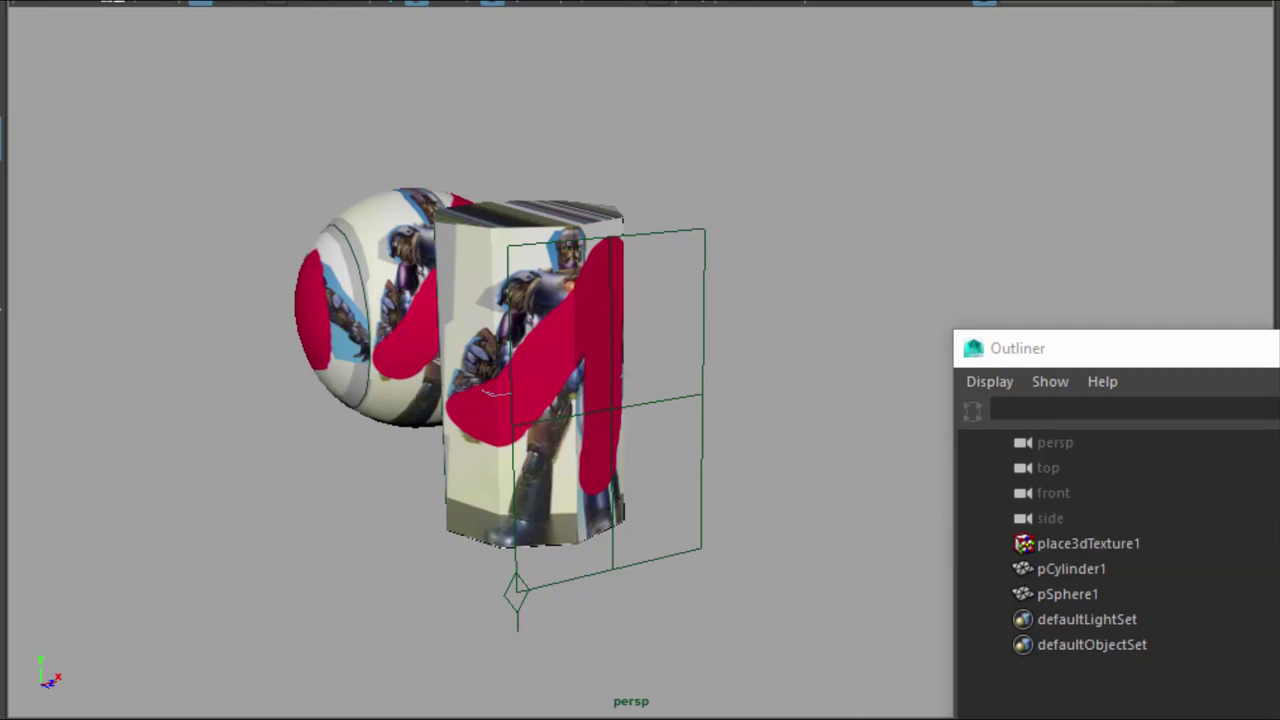
click(2, 2)
key(ctrl+n)
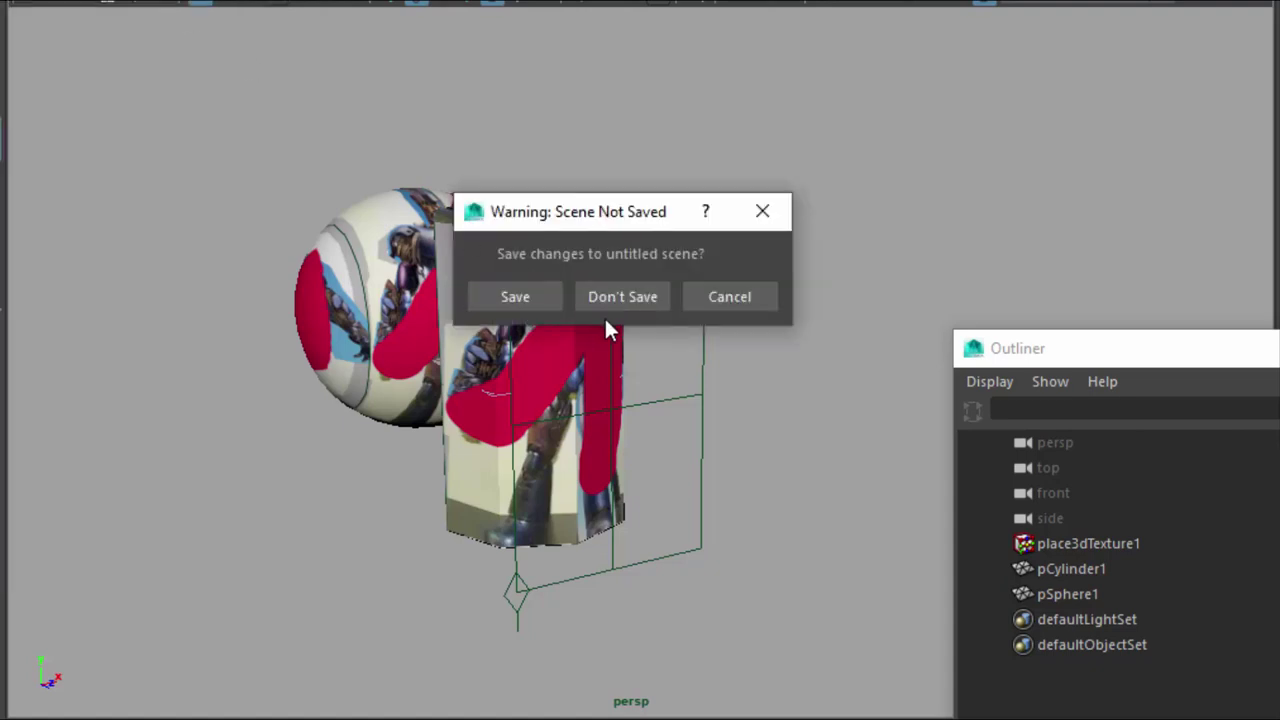
click(618, 297)
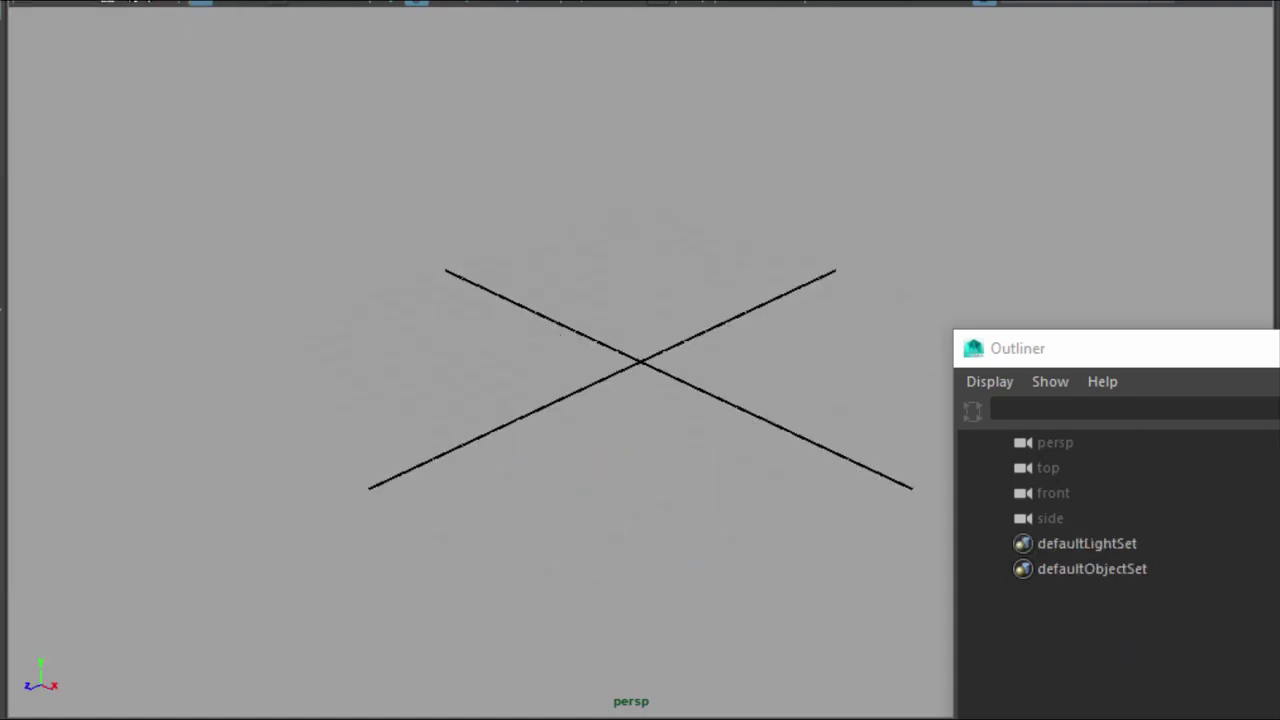
- Open Sentinel_mesh.ma from the Sentinel folder of the Projections directory and view the character mesh from an angle
click(2, 2)
click(295, 212)
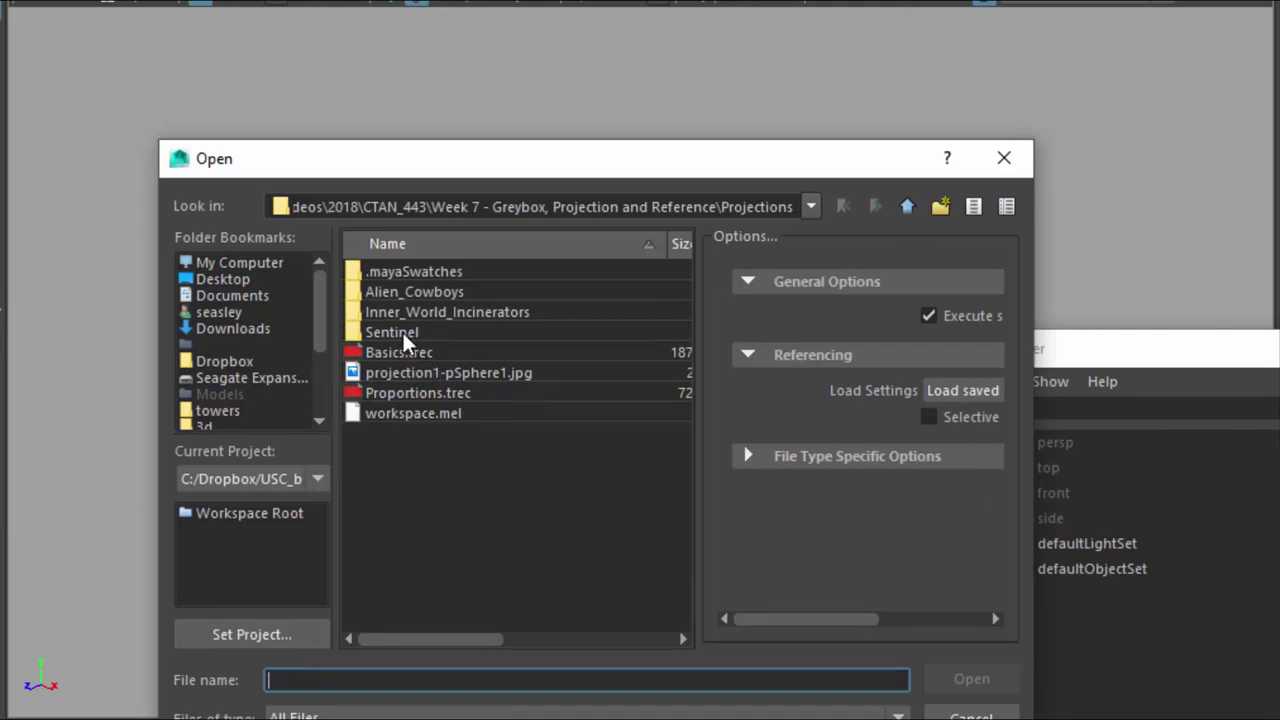
click(402, 332)
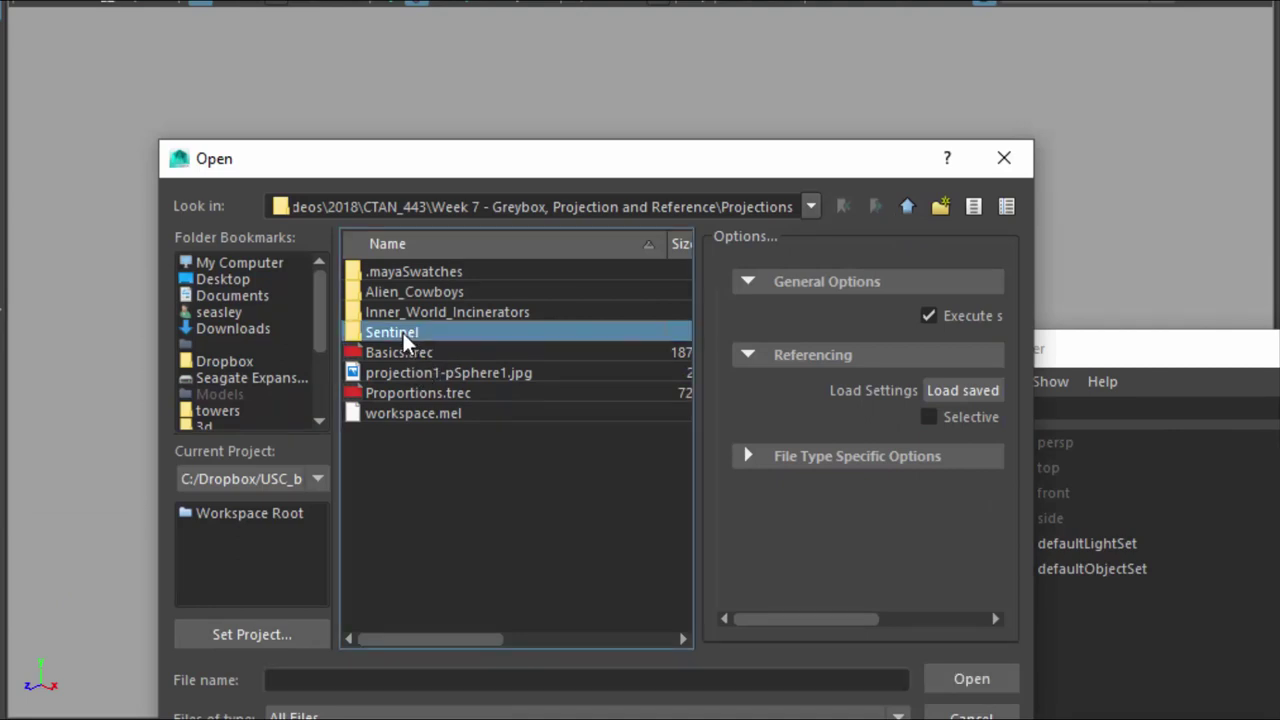
double_click(403, 333)
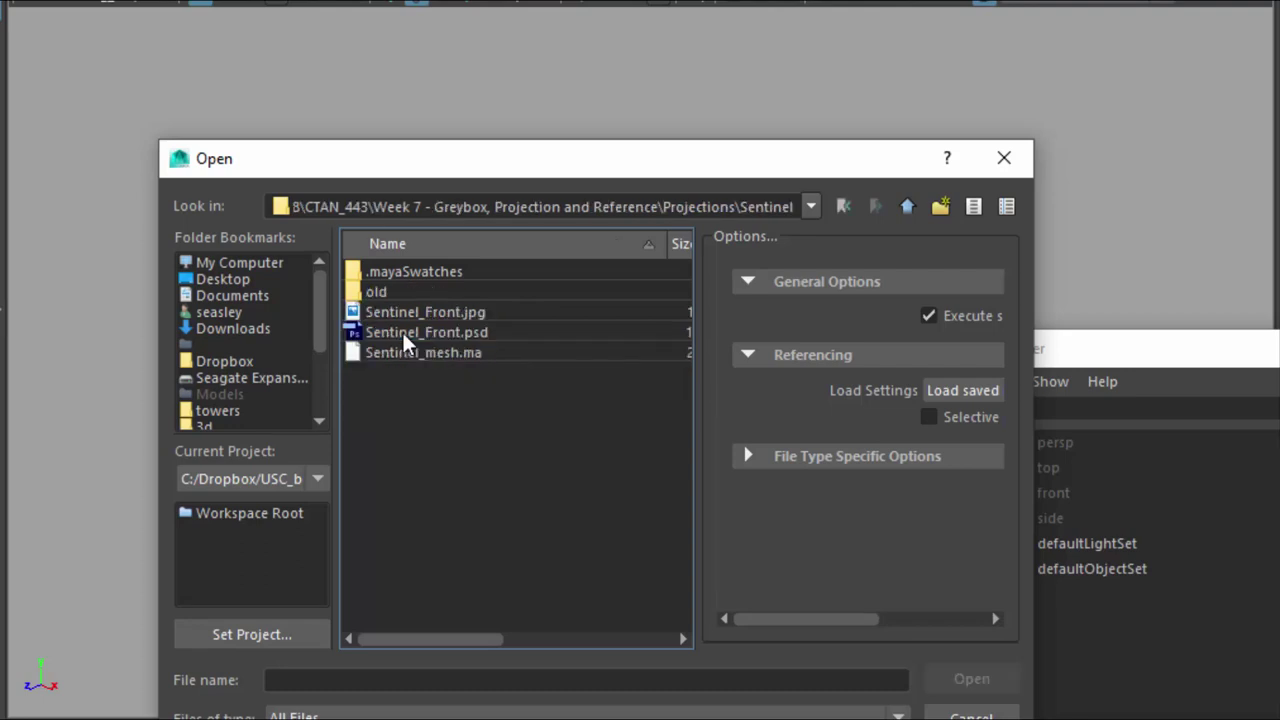
click(398, 350)
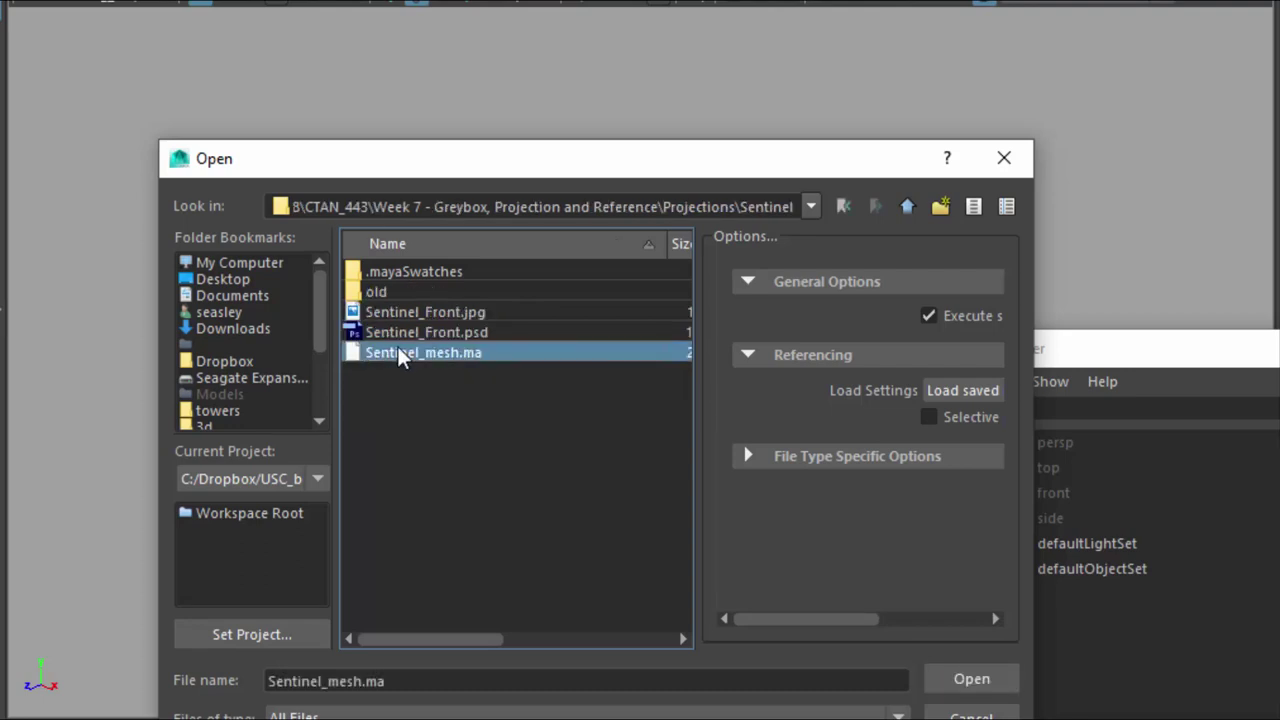
double_click(398, 352)
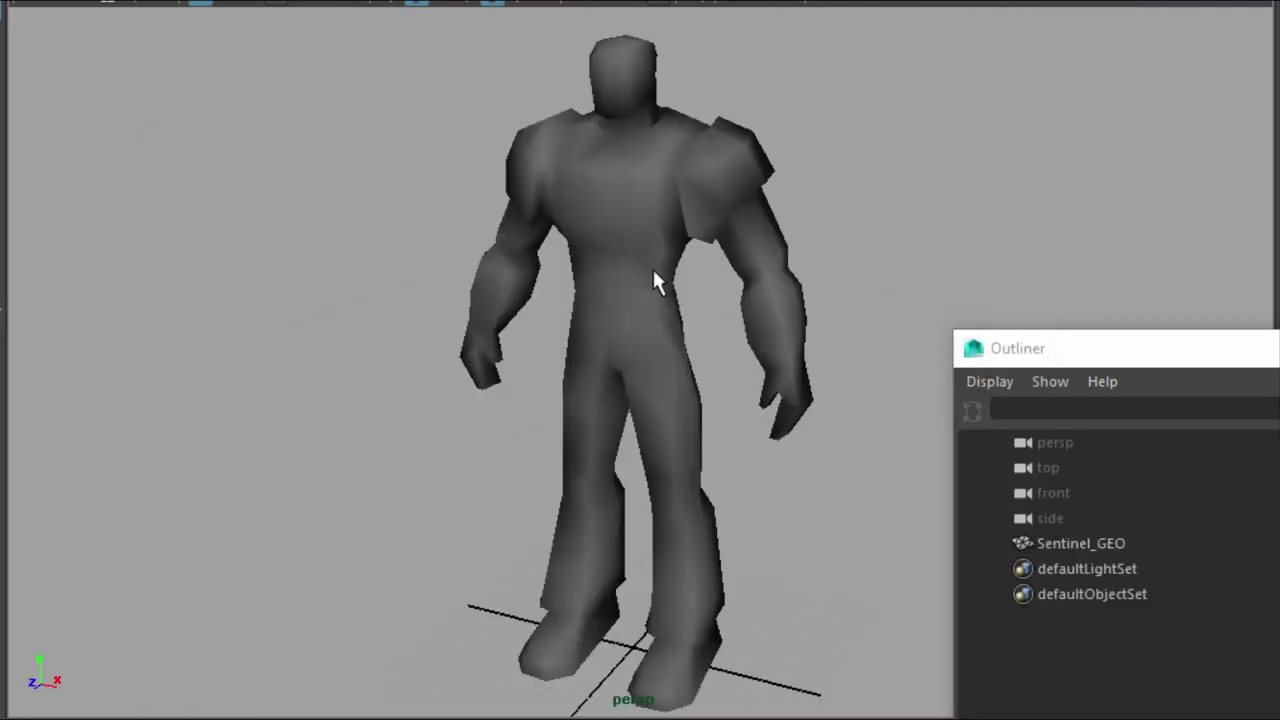
click(632, 320)
click(325, 487)
alt+drag(330, 478, 562, 460)
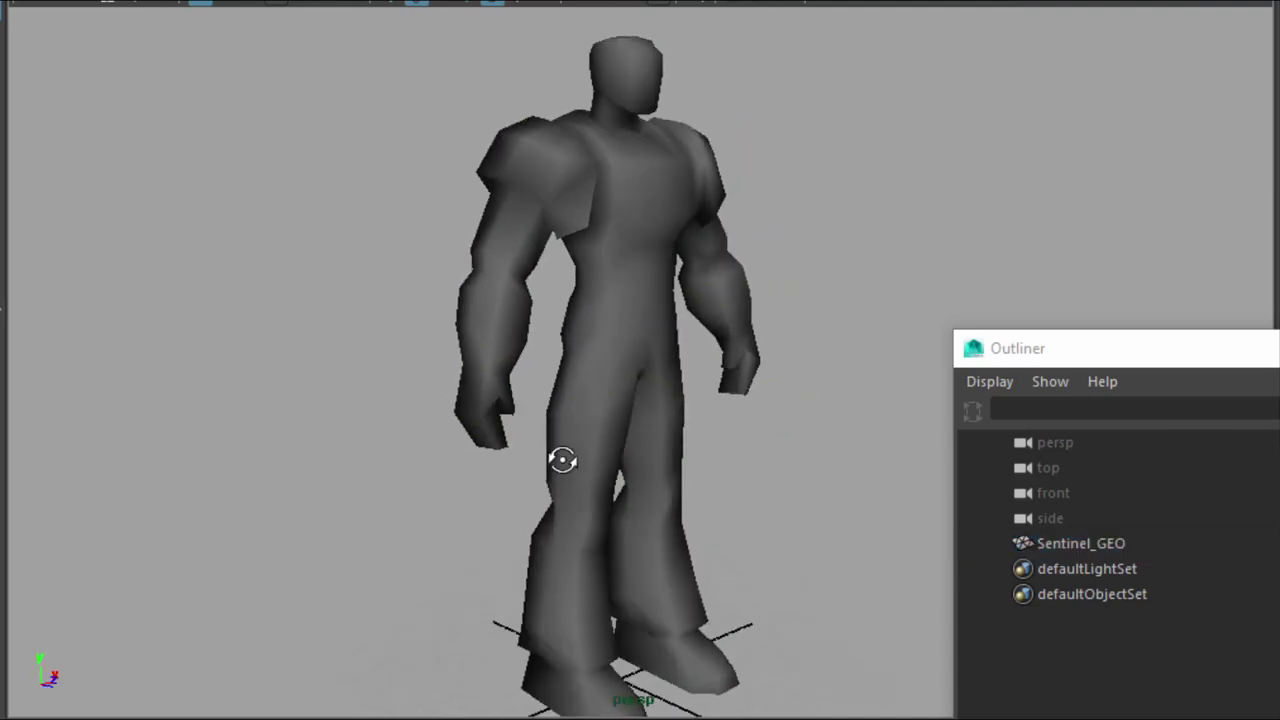
scroll(562, 465, down, 5)
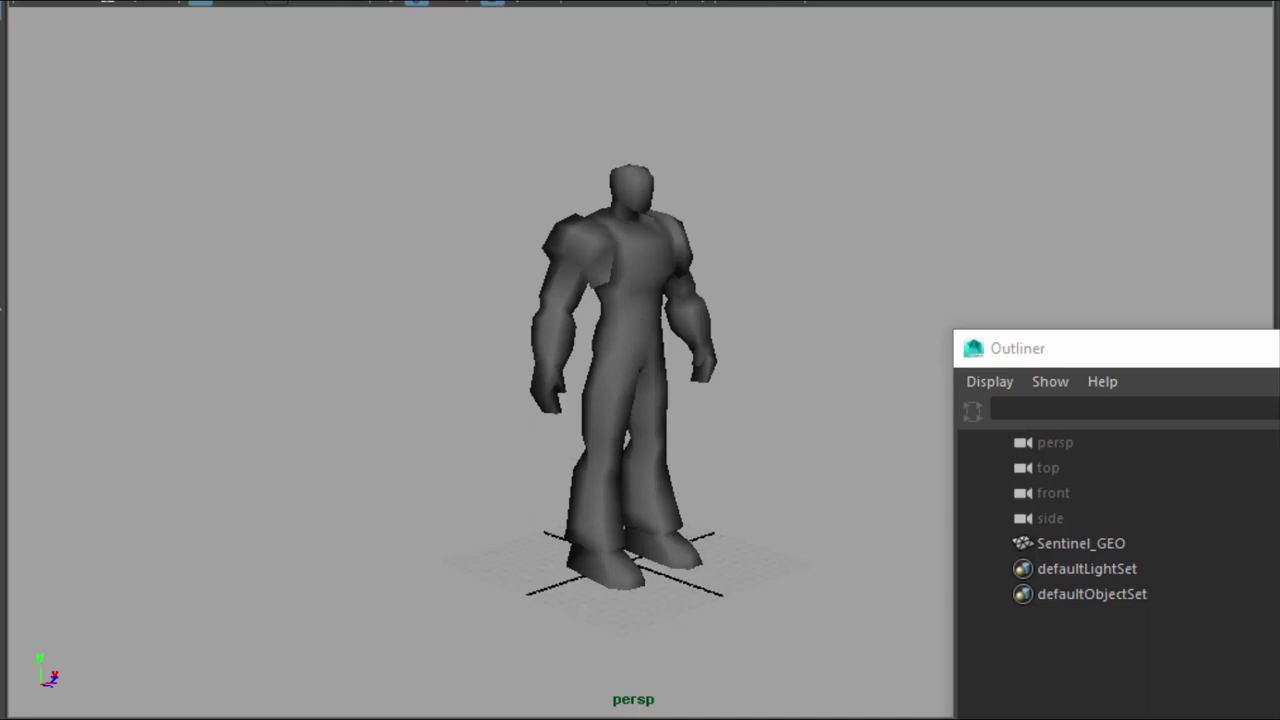
- Open the greybox character scene SS_boxes.ma from the Wraith folder
click(20, 0)
click(60, 0)
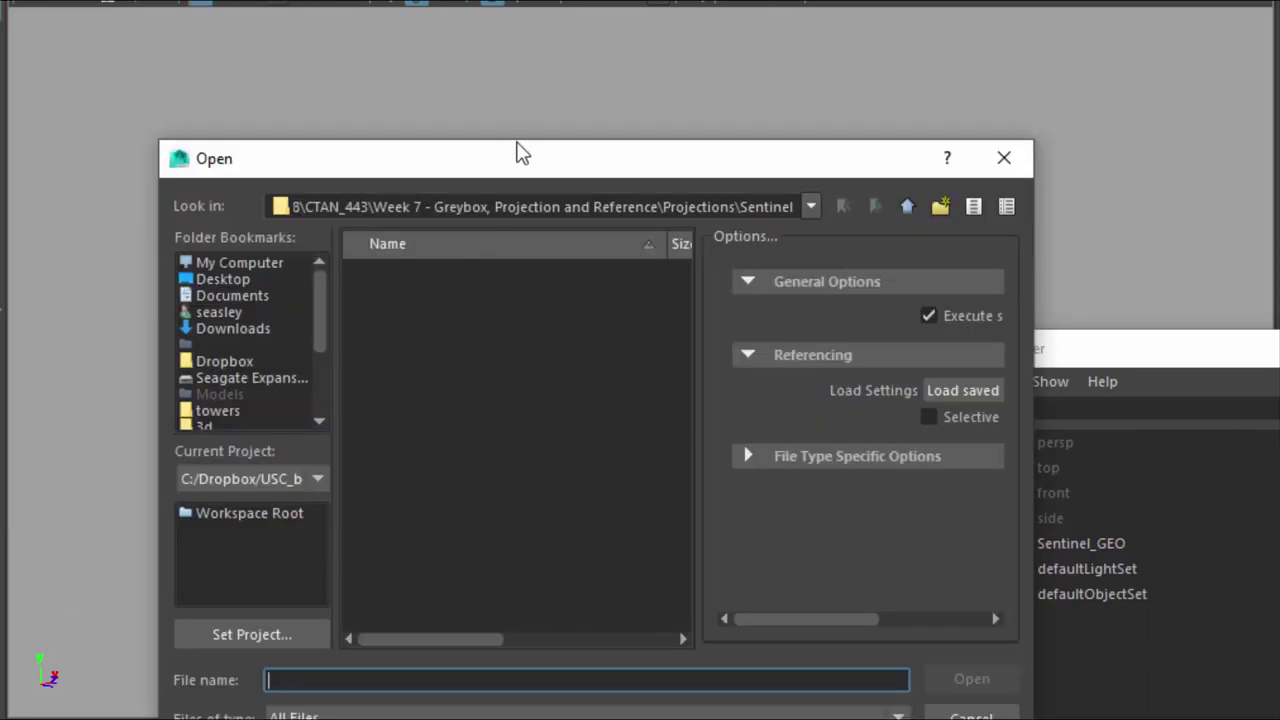
drag(448, 168, 0, 549)
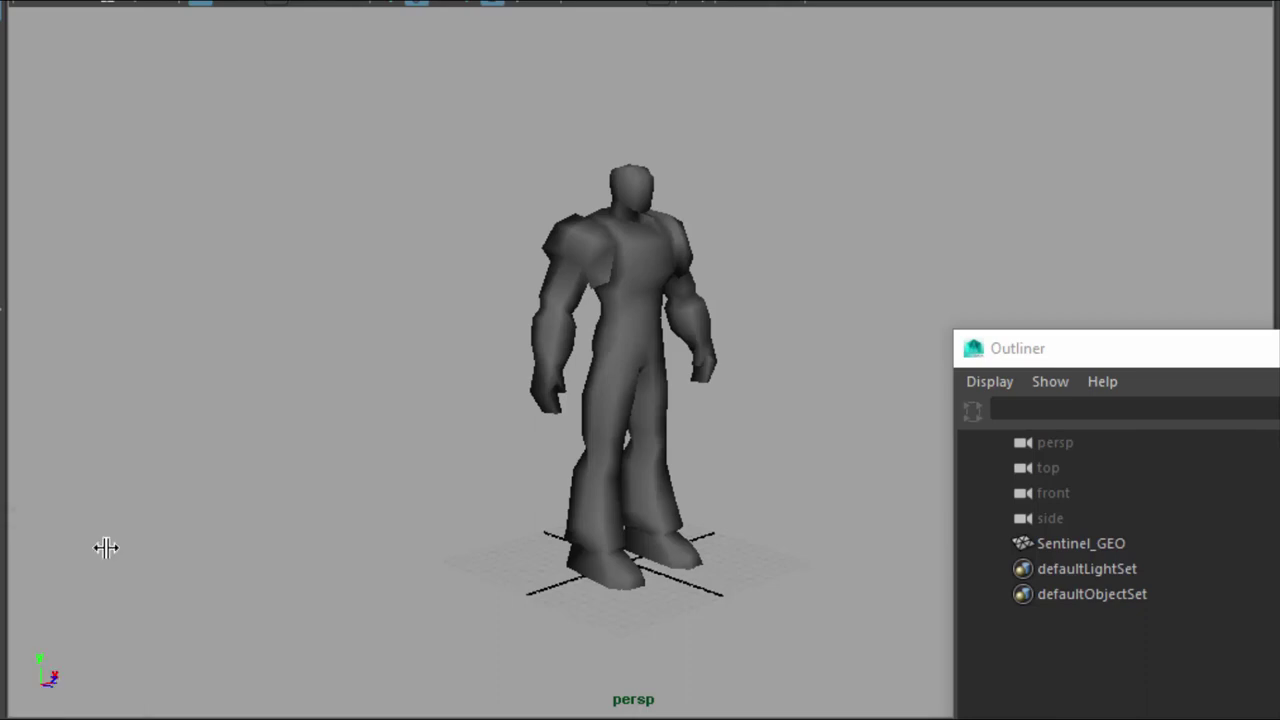
click(628, 304)
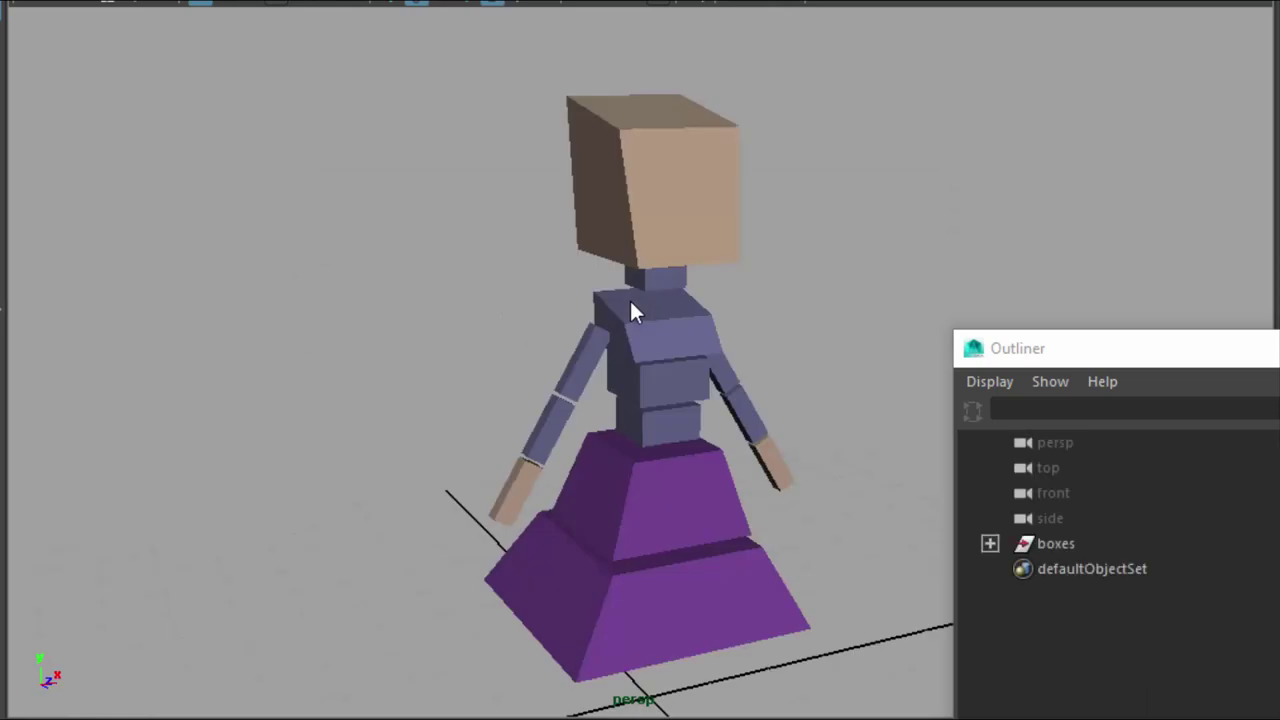
- Combine all the cubes in the boxes group into a single mesh, then select the combined mesh
click(790, 598)
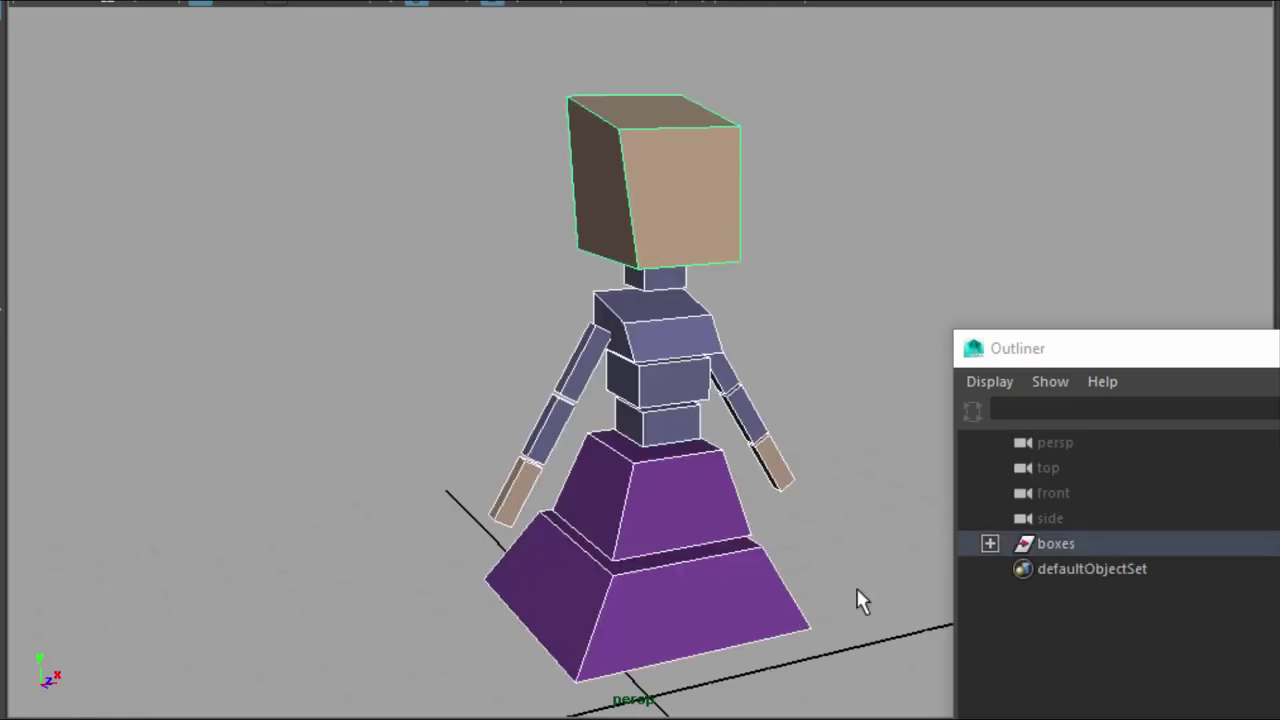
click(989, 543)
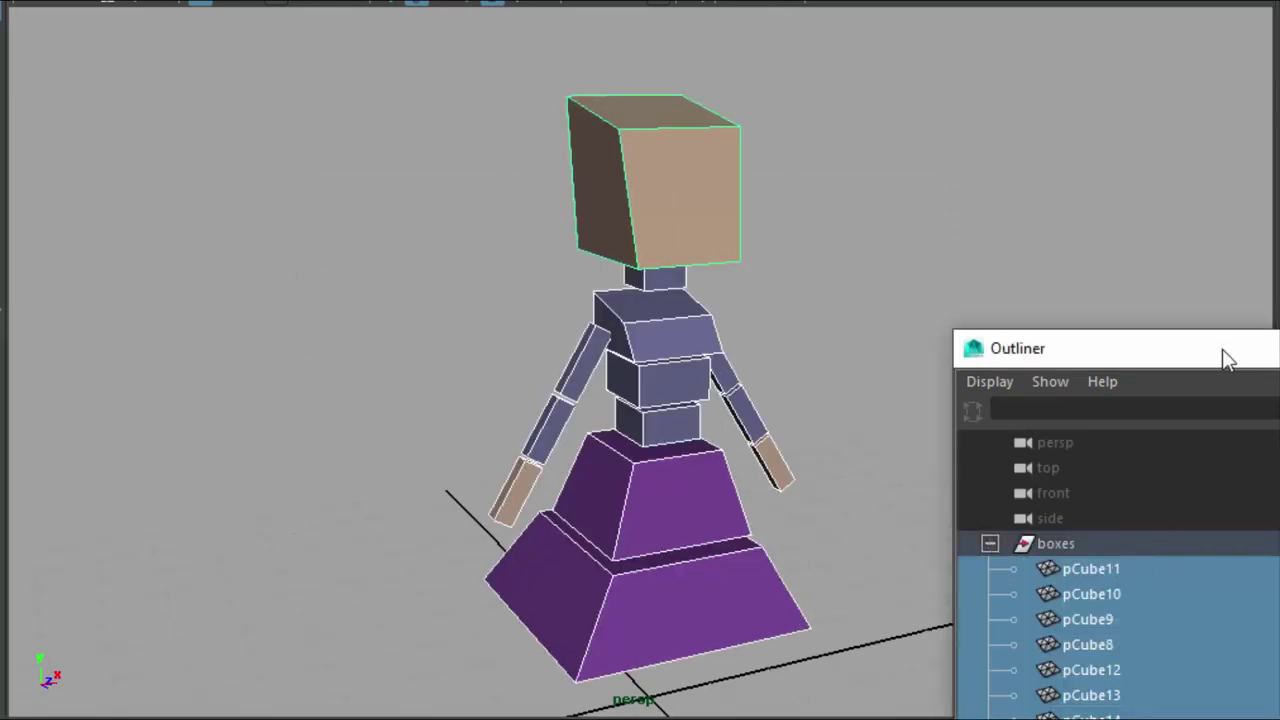
drag(1222, 349, 1027, 79)
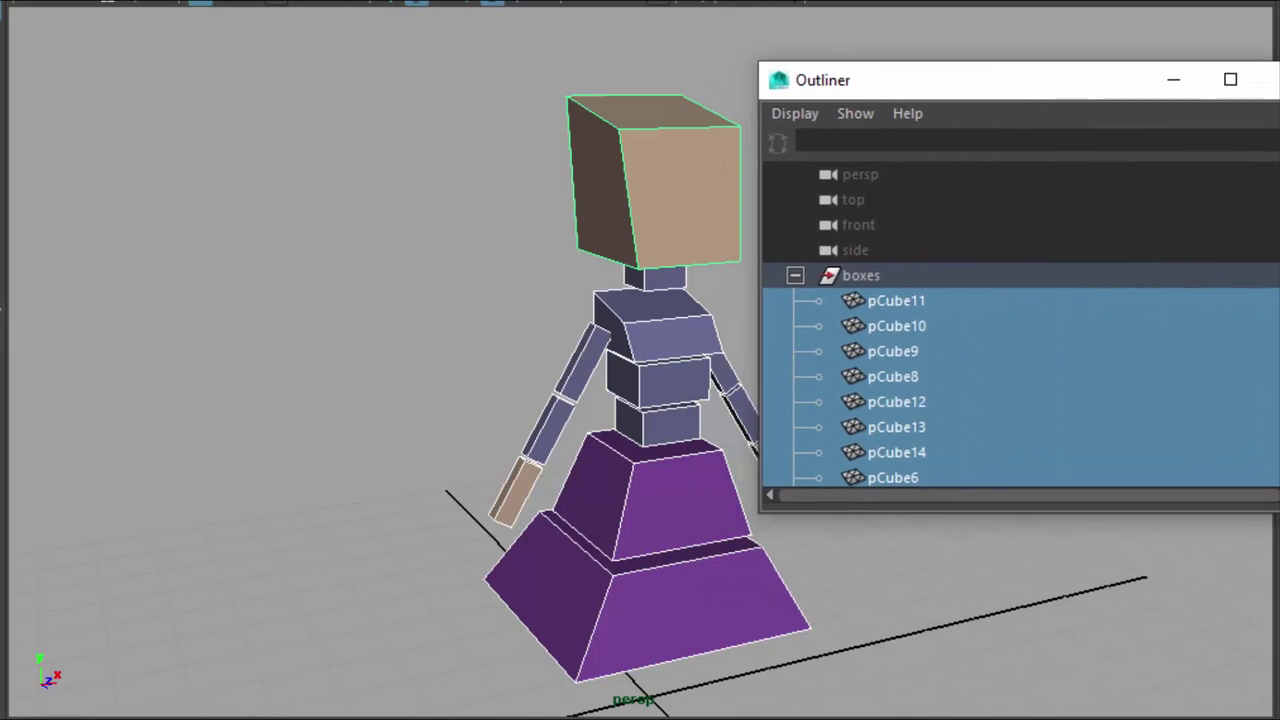
click(392, 0)
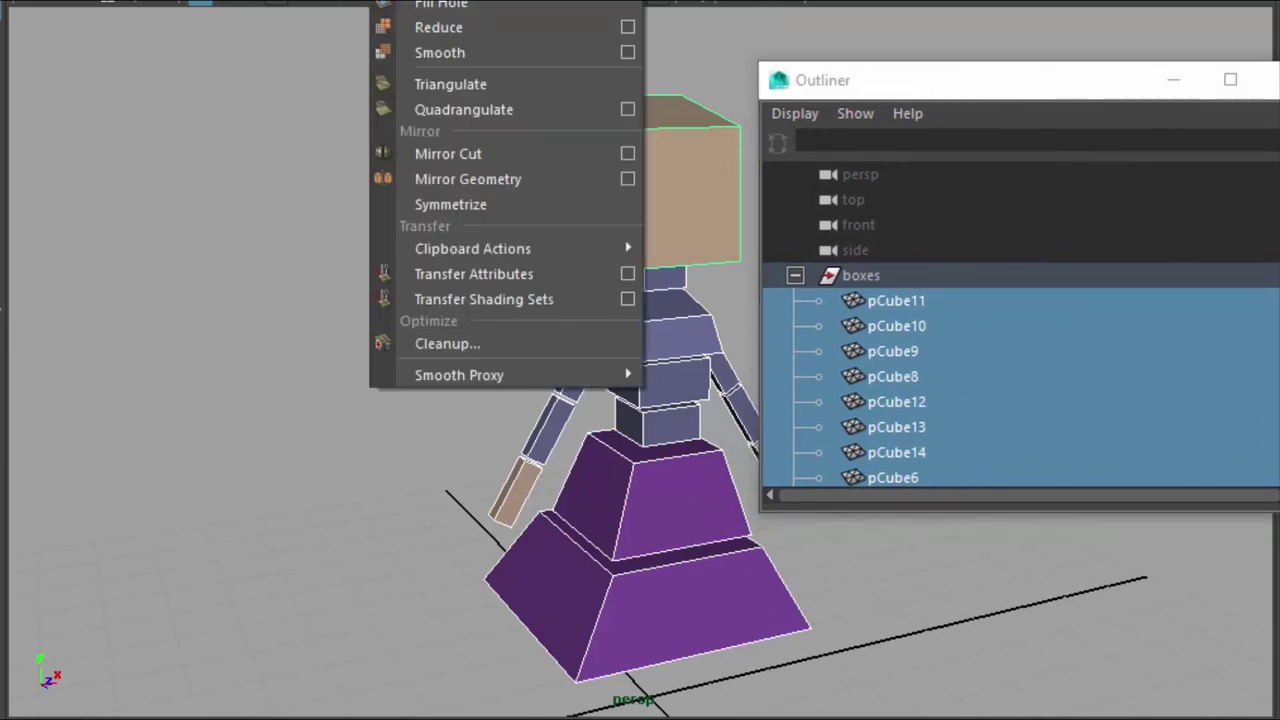
click(438, 0)
click(563, 366)
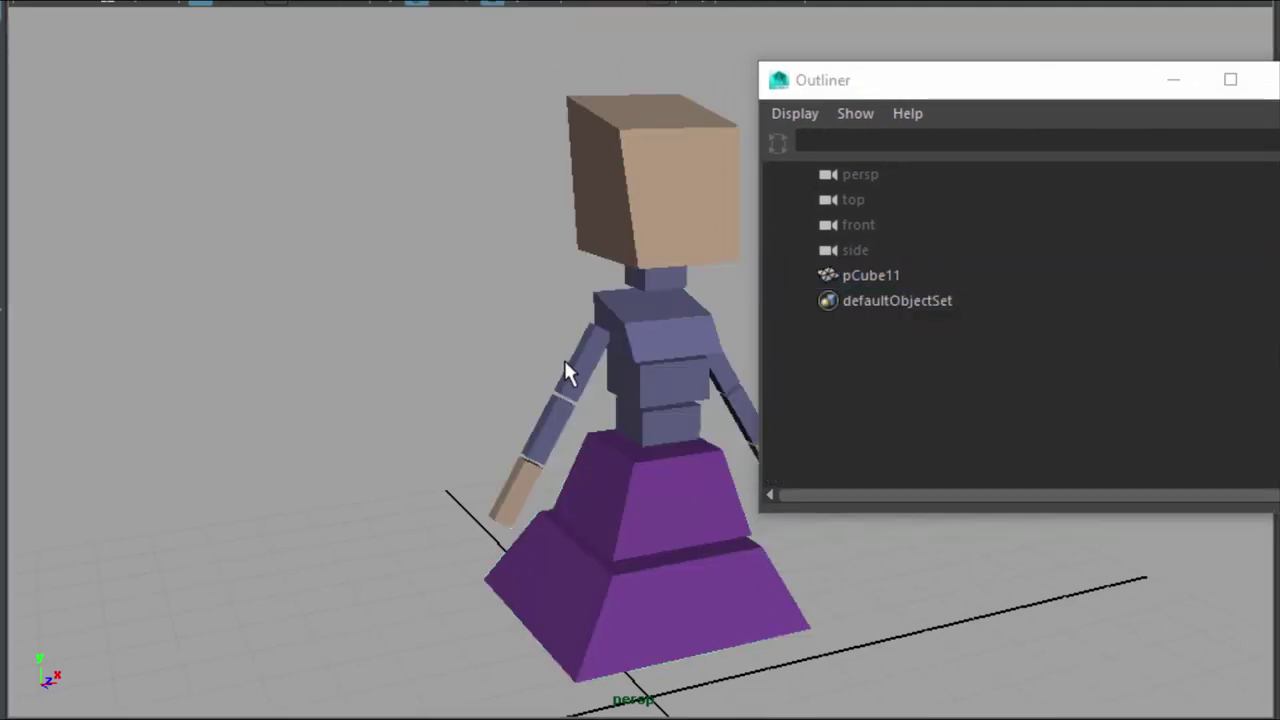
click(664, 394)
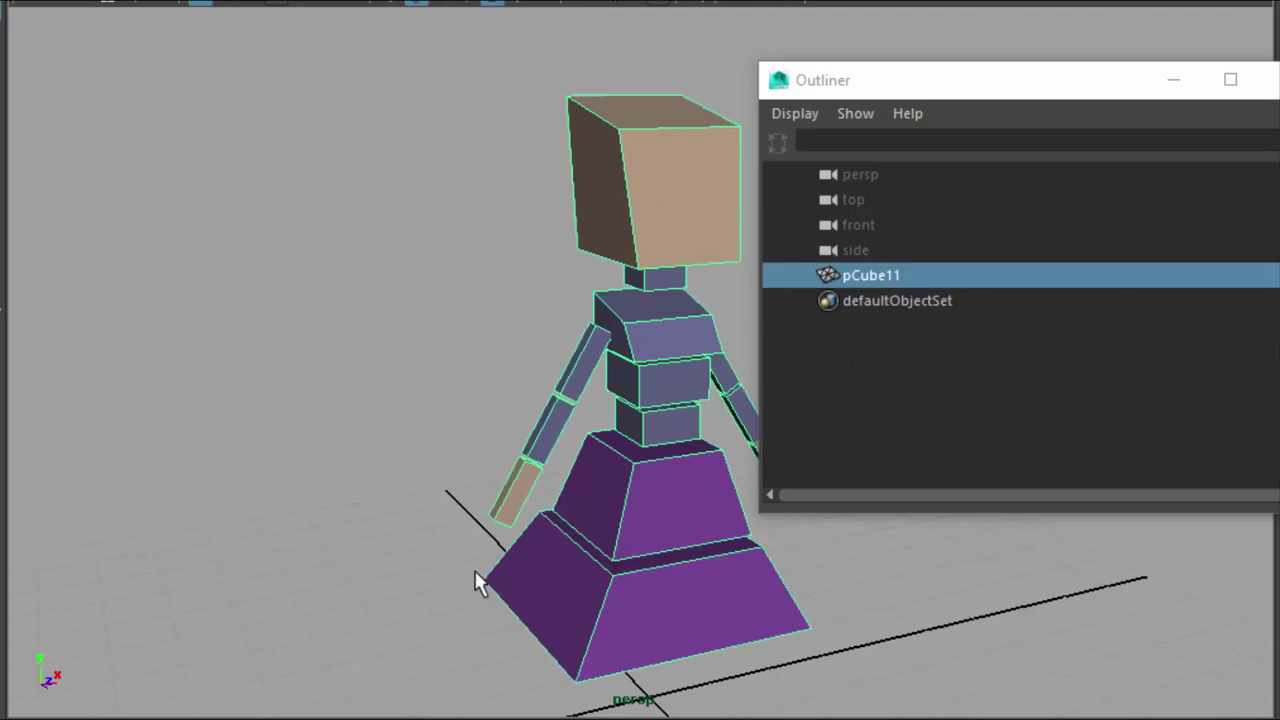
scroll(849, 700, down, 5)
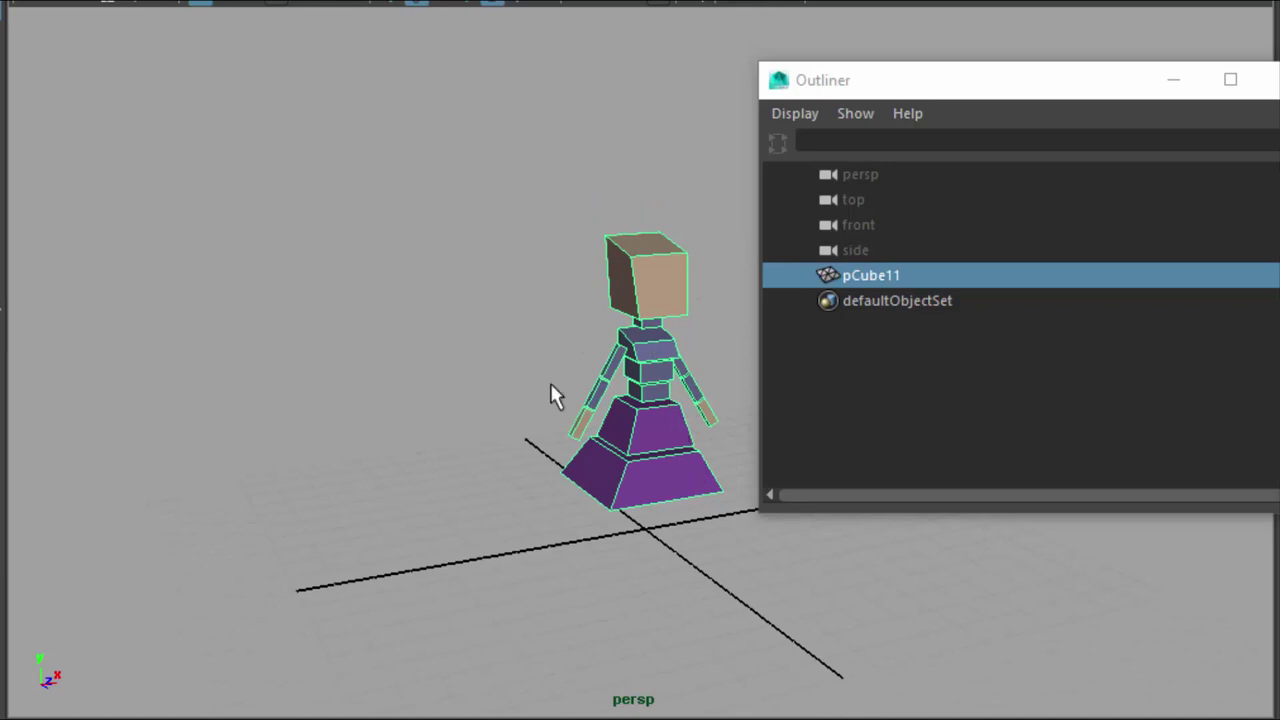
click(506, 362)
drag(697, 490, 704, 512)
alt+drag(657, 597, 507, 580)
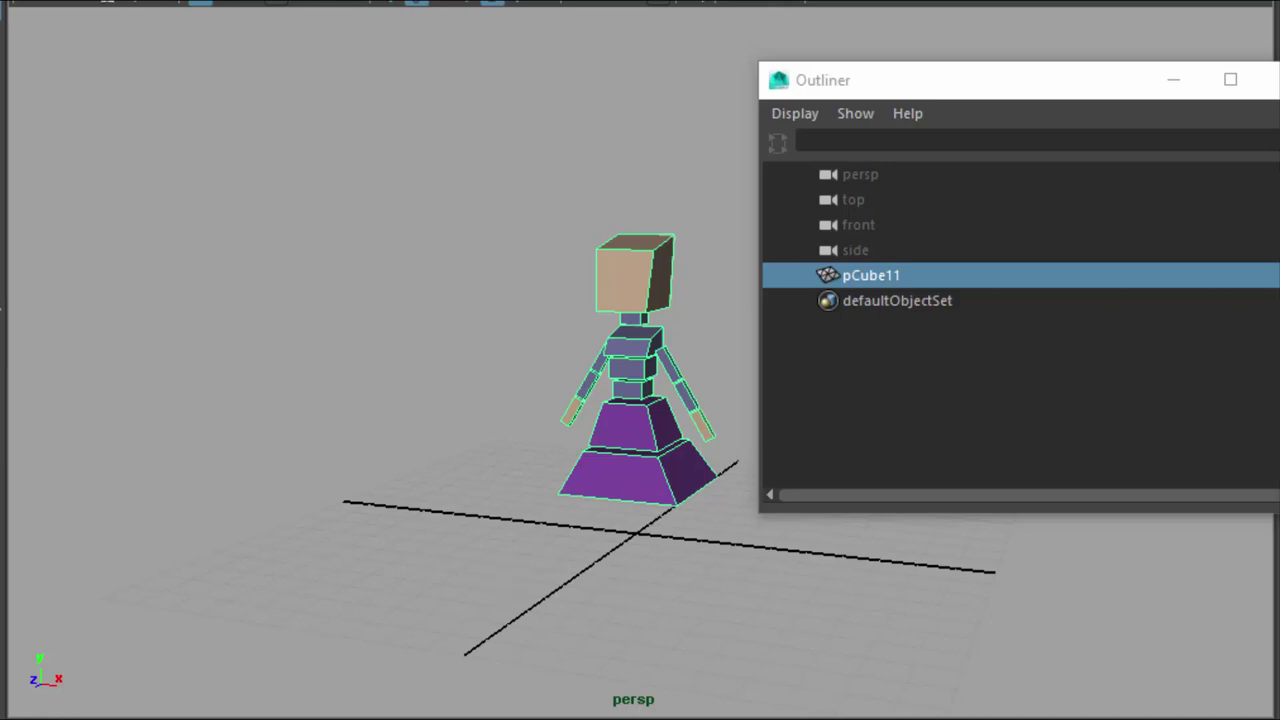
- Reopen the recent file Sentinel_mesh.ma, discarding the changes to SS_boxes.ma, and select Sentinel_GEO
click(0, 0)
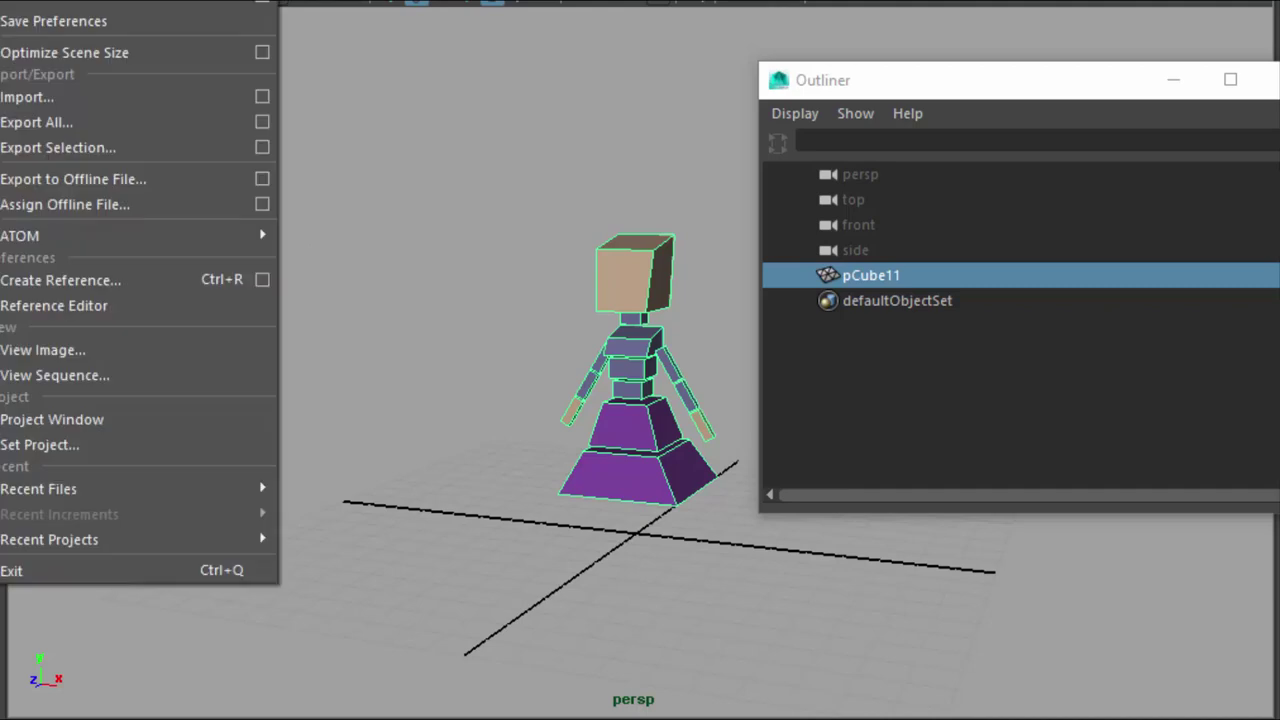
mouse_move(111, 492)
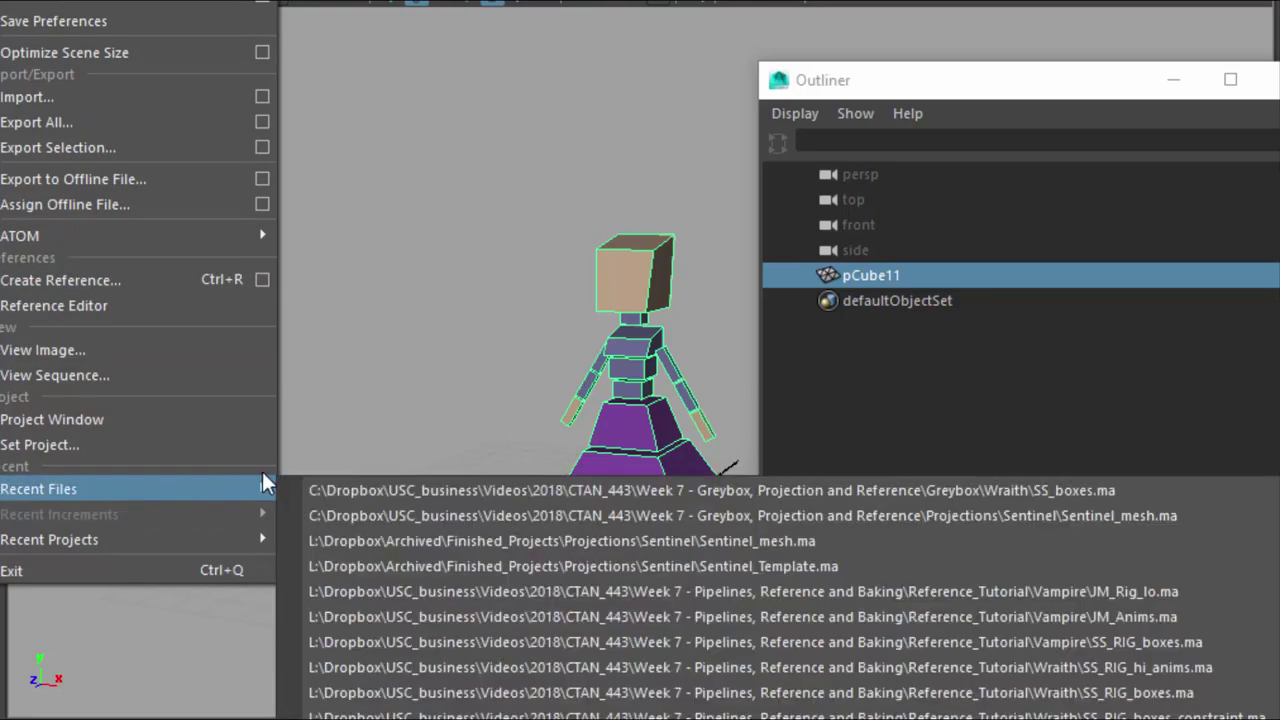
click(422, 518)
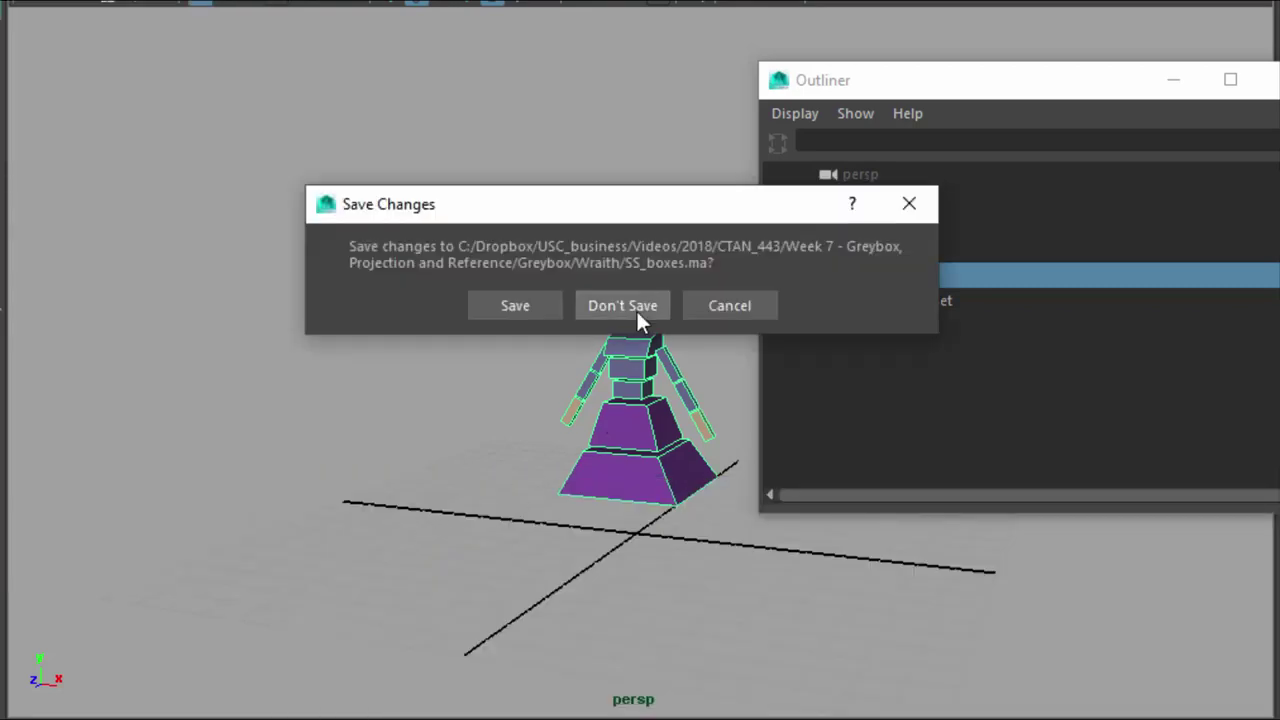
click(634, 306)
click(583, 465)
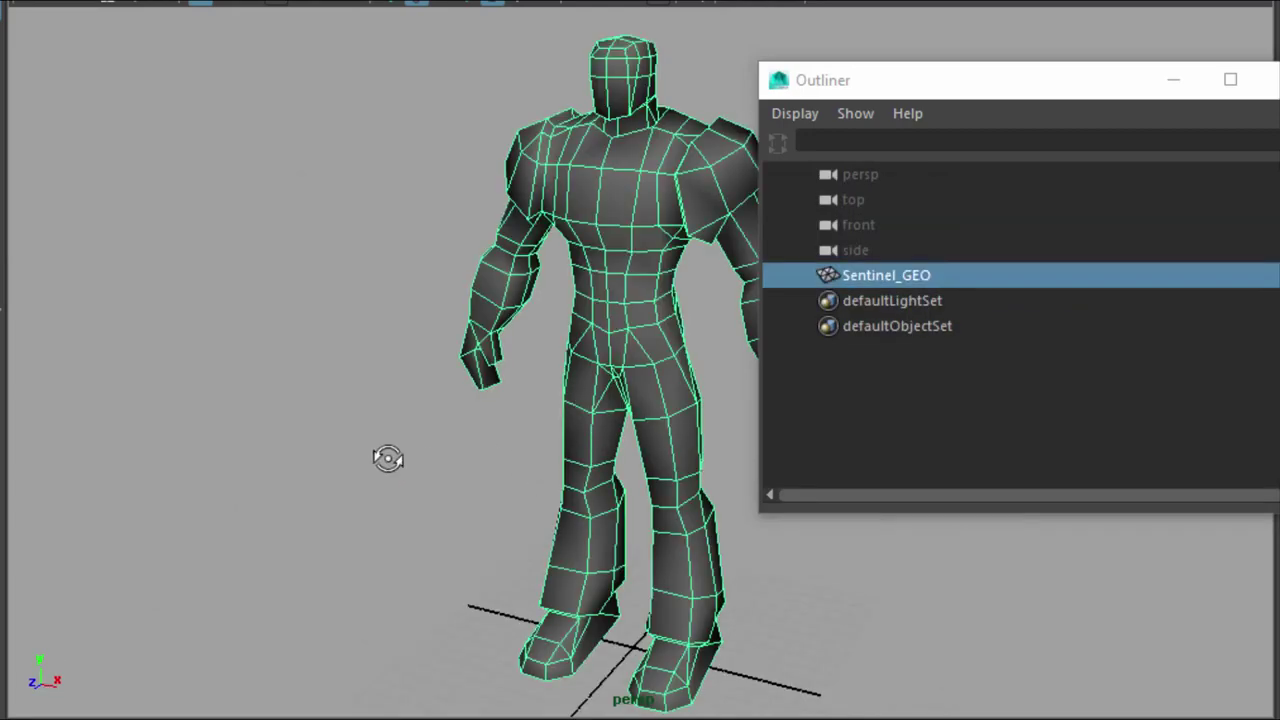
alt+drag(388, 458, 592, 434)
scroll(592, 432, down, 3)
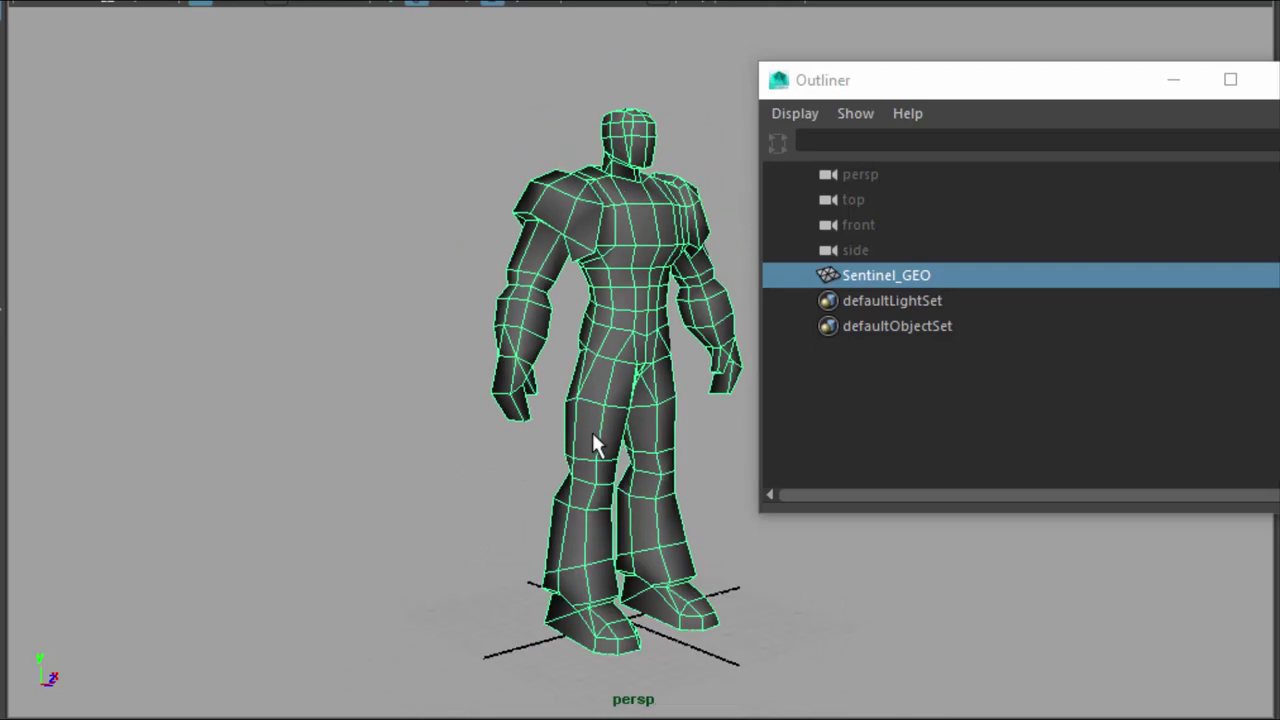
- Open the Hypershade beside the character and select Sentinel_GEO
click(312, 1)
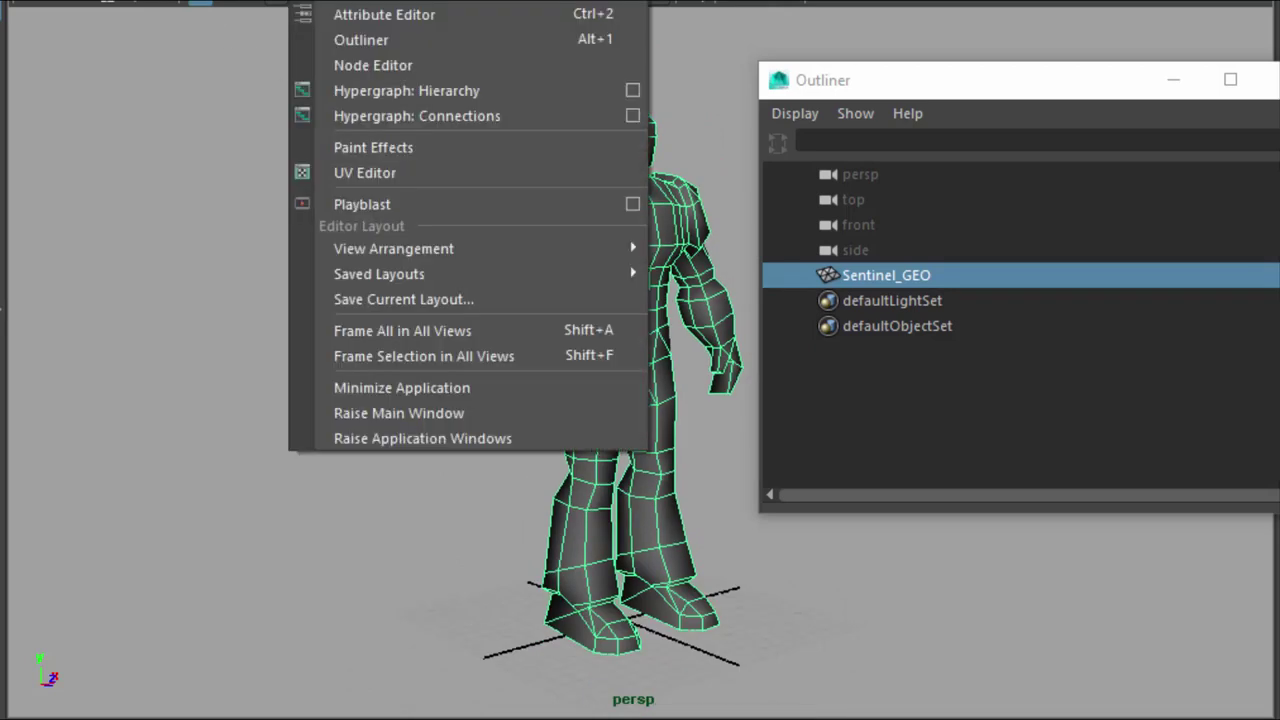
click(219, 195)
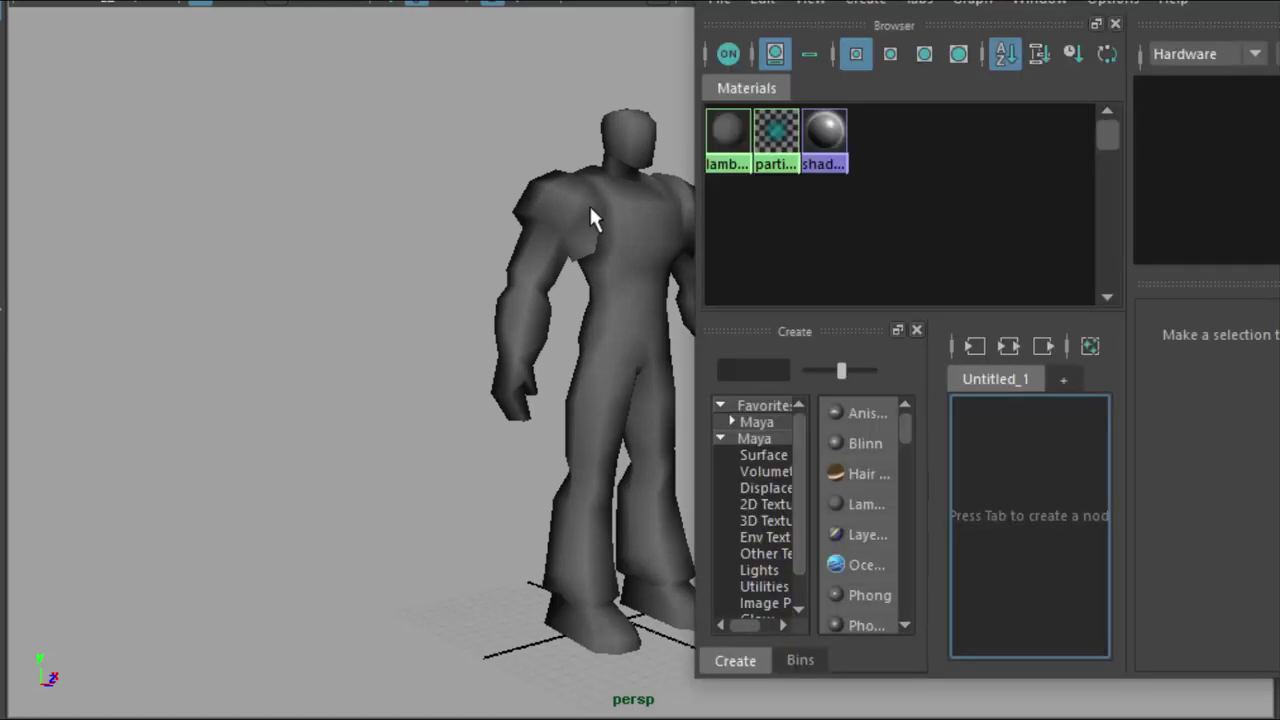
click(612, 205)
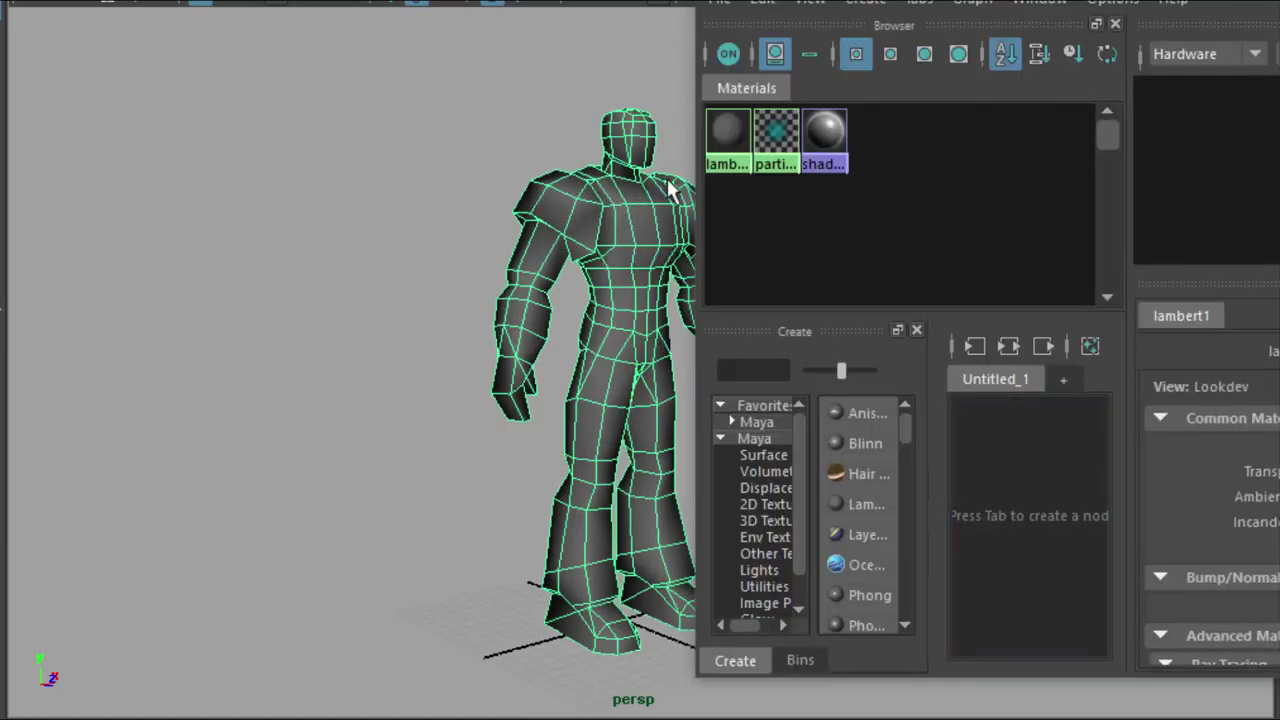
- Create a Lambert material and name it projection_shader
click(868, 498)
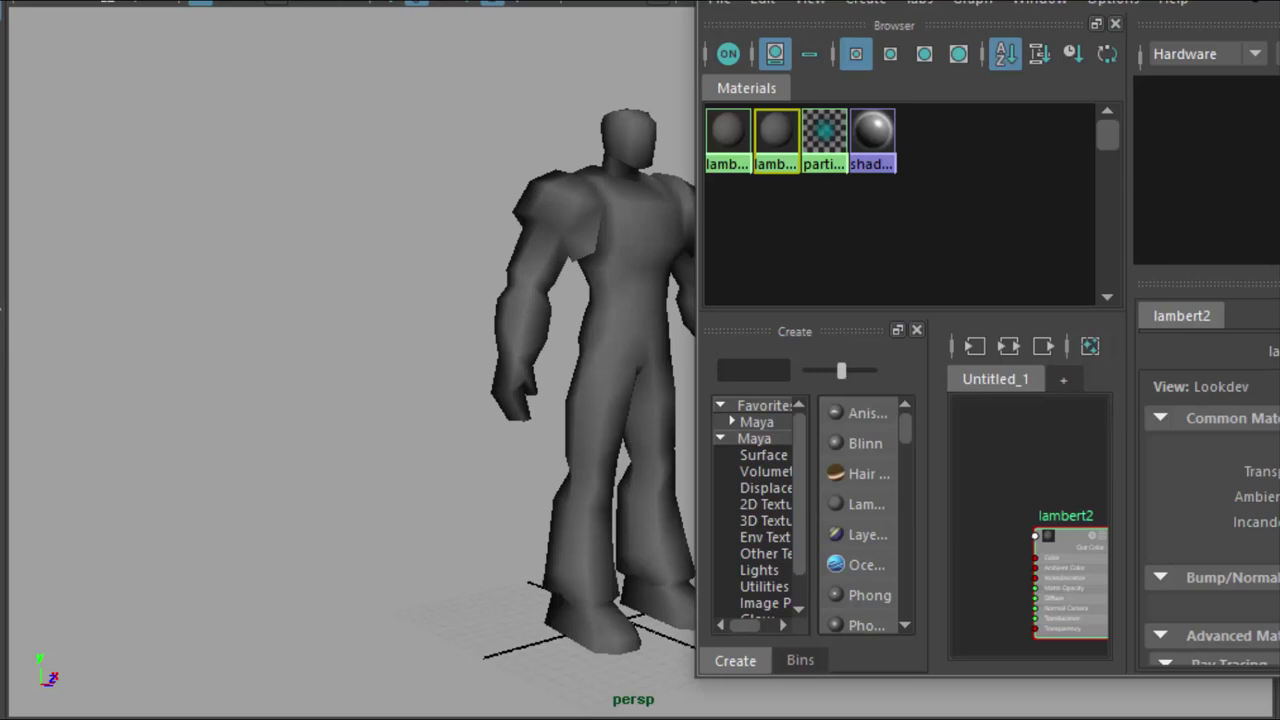
drag(1220, 0, 766, 3)
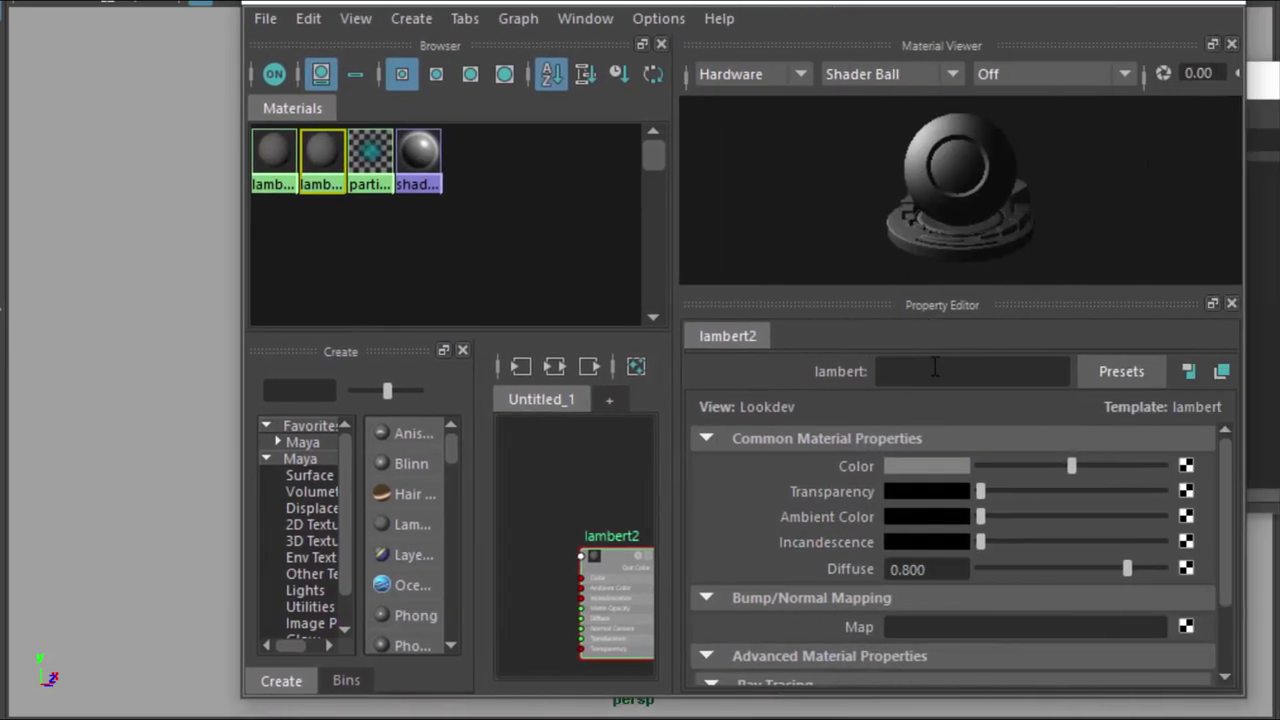
text(projection_shader)
key(Return)
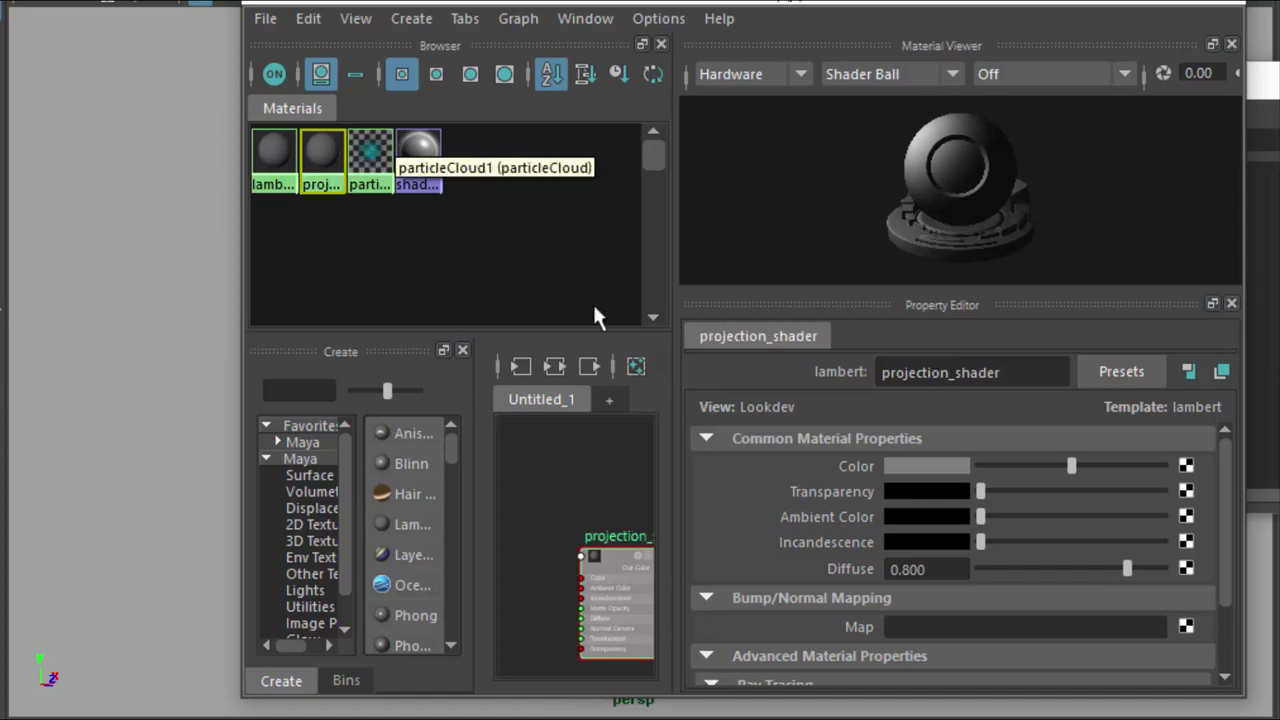
- Set projection_shader's color to red and assign the material to Sentinel_GEO
click(928, 467)
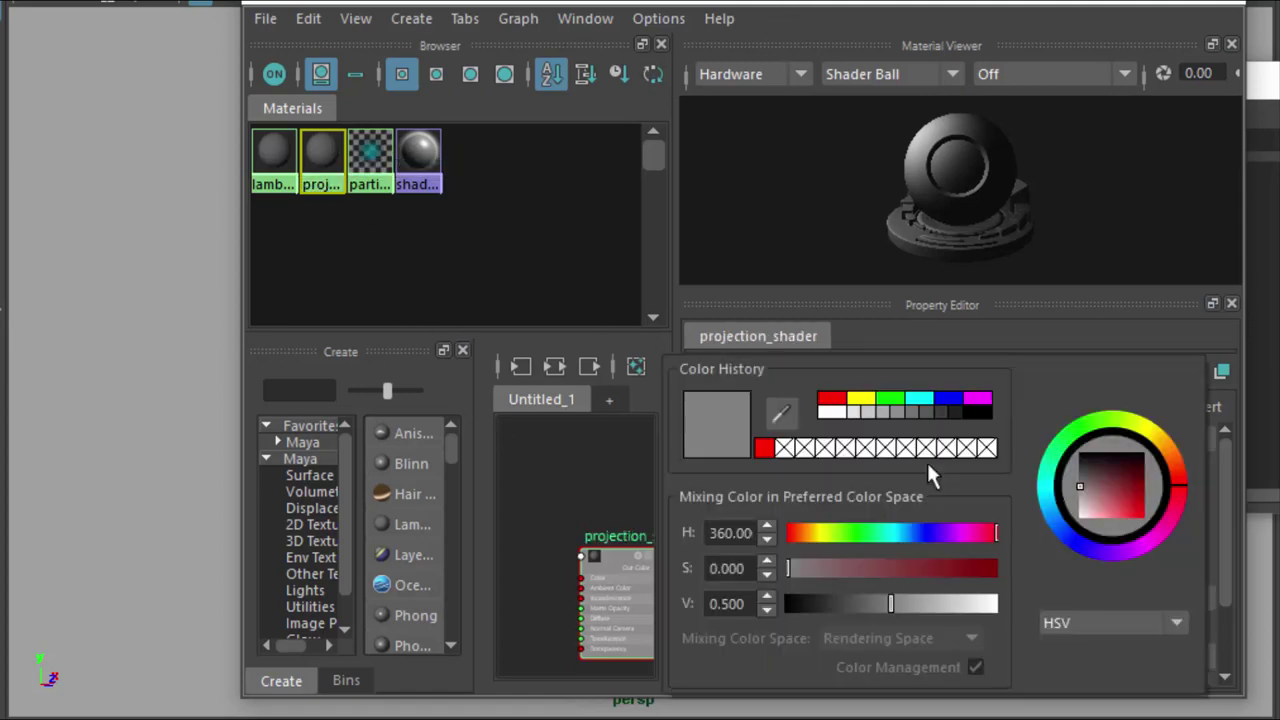
click(760, 451)
drag(660, 4, 1213, 67)
middle_drag(874, 214, 646, 286)
drag(1236, 48, 703, 0)
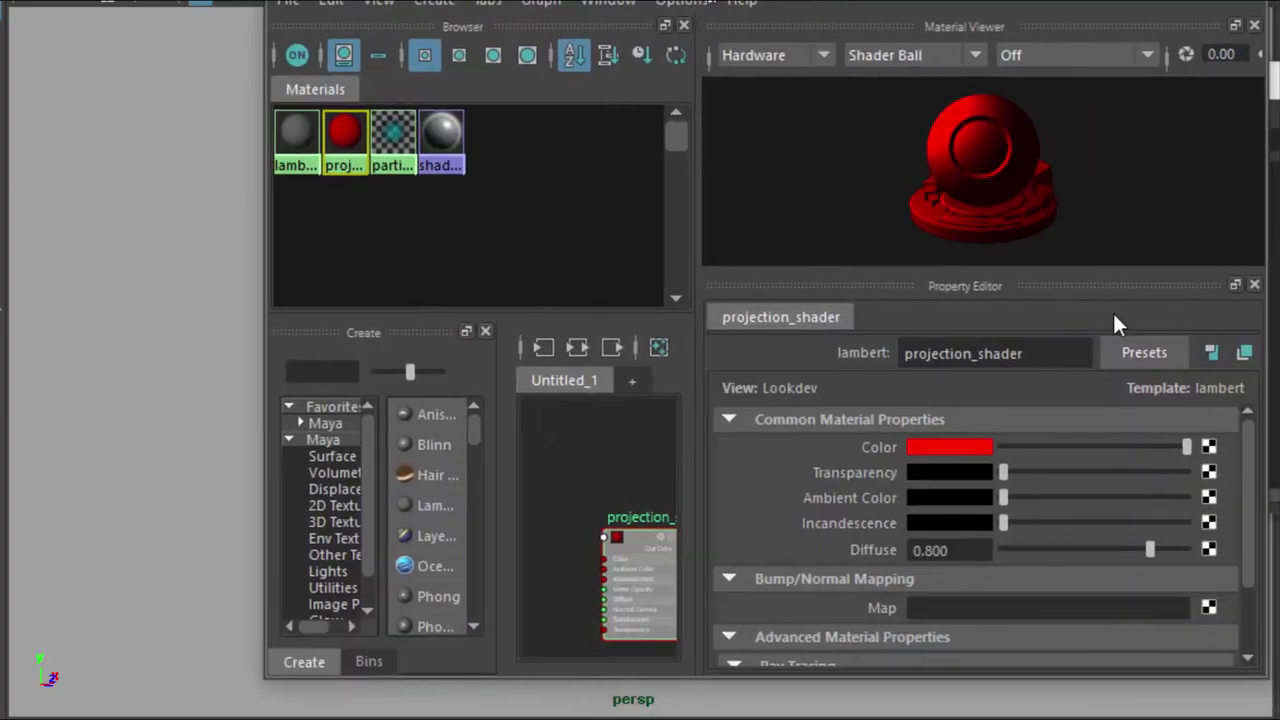
- Connect a Projection utility node to projection_shader's Color attribute
click(1209, 448)
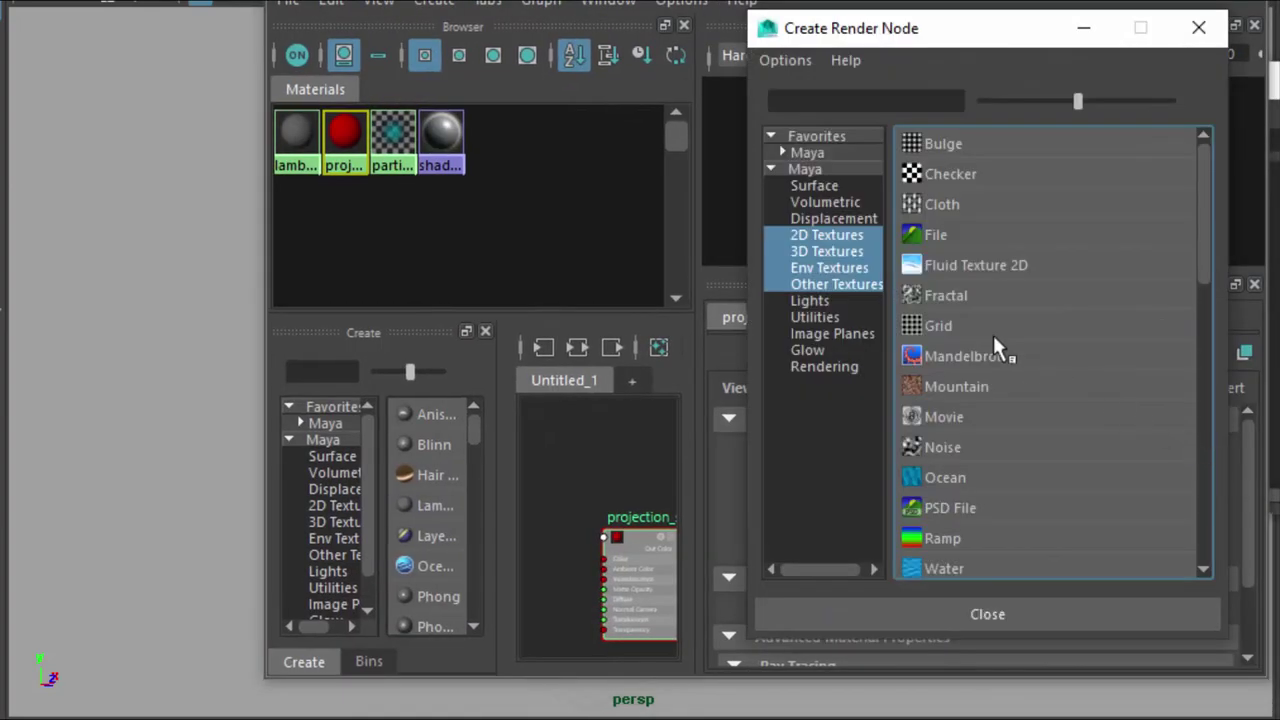
click(814, 316)
drag(1203, 218, 1219, 504)
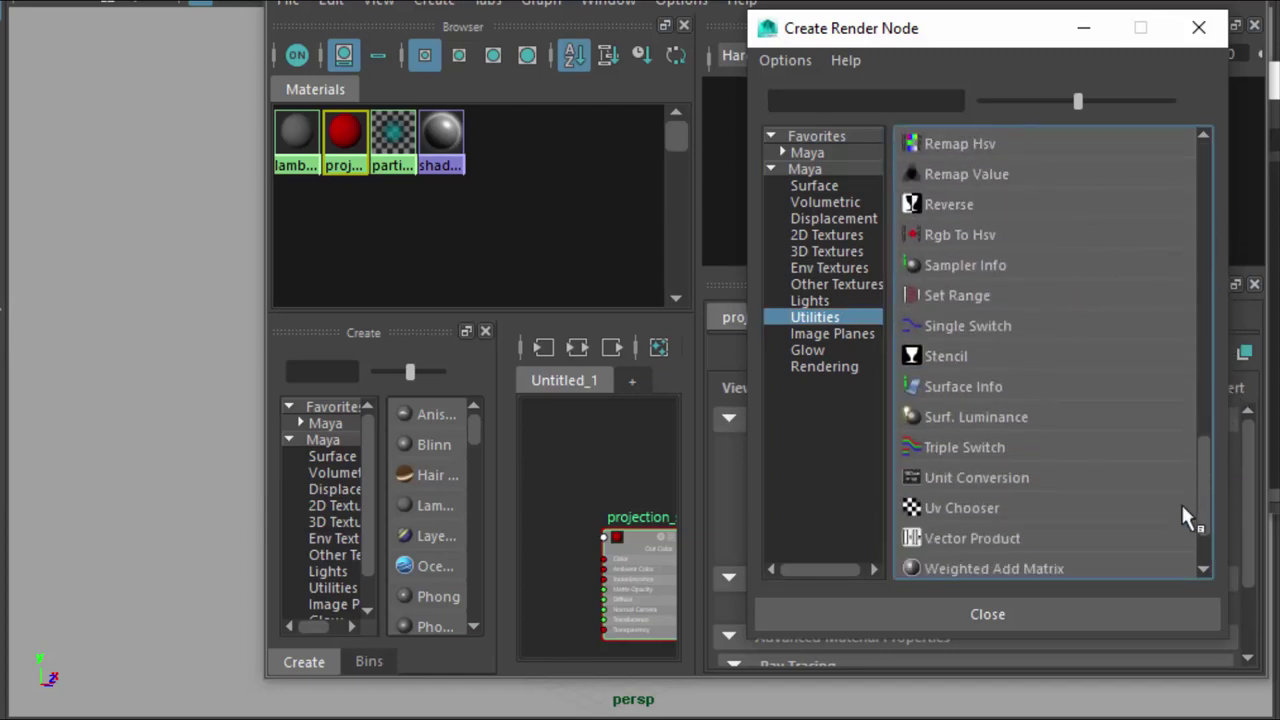
click(890, 101)
text(pro)
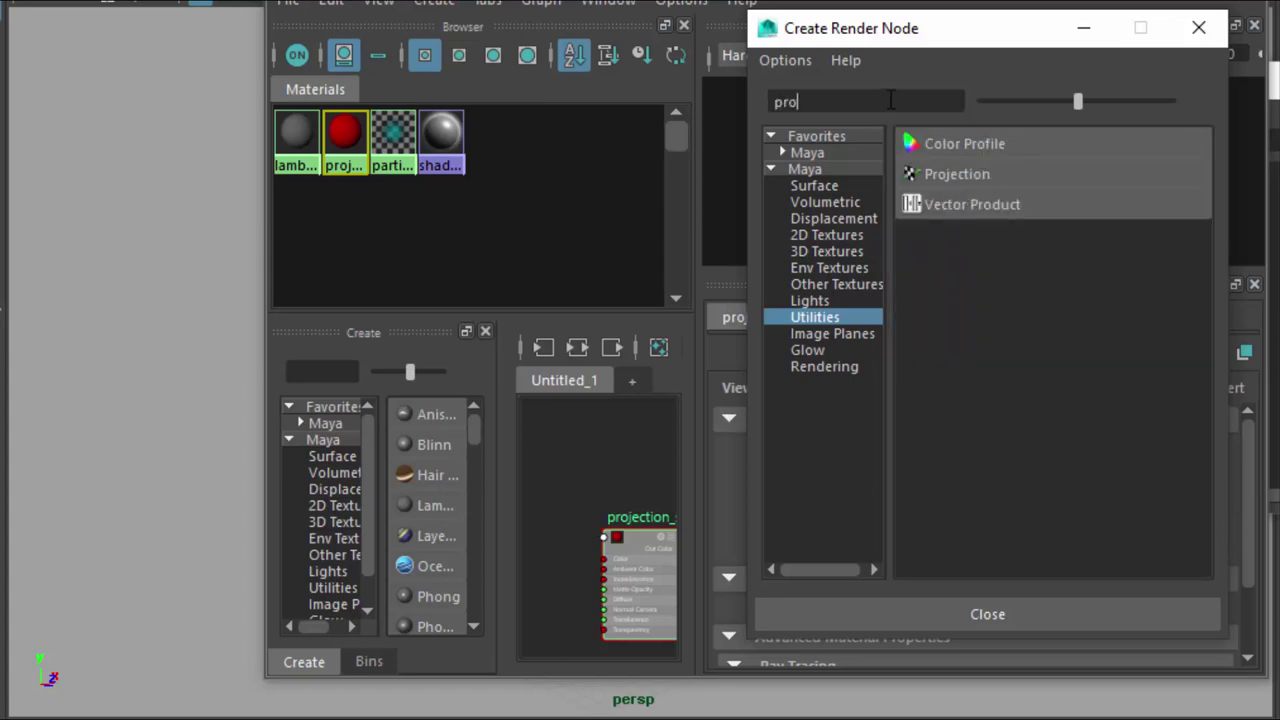
click(976, 170)
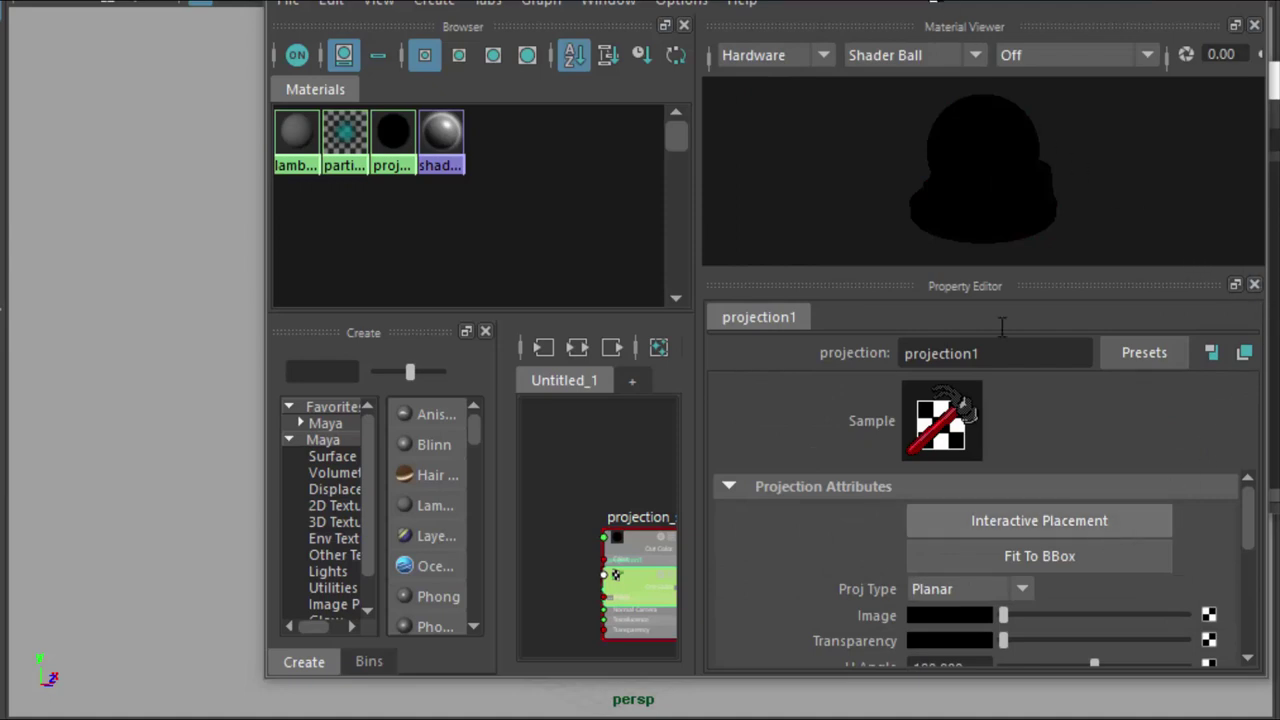
- Fit the planar projection to Sentinel_GEO's bounding box, creating a placement node for it
drag(905, 3, 1279, 10)
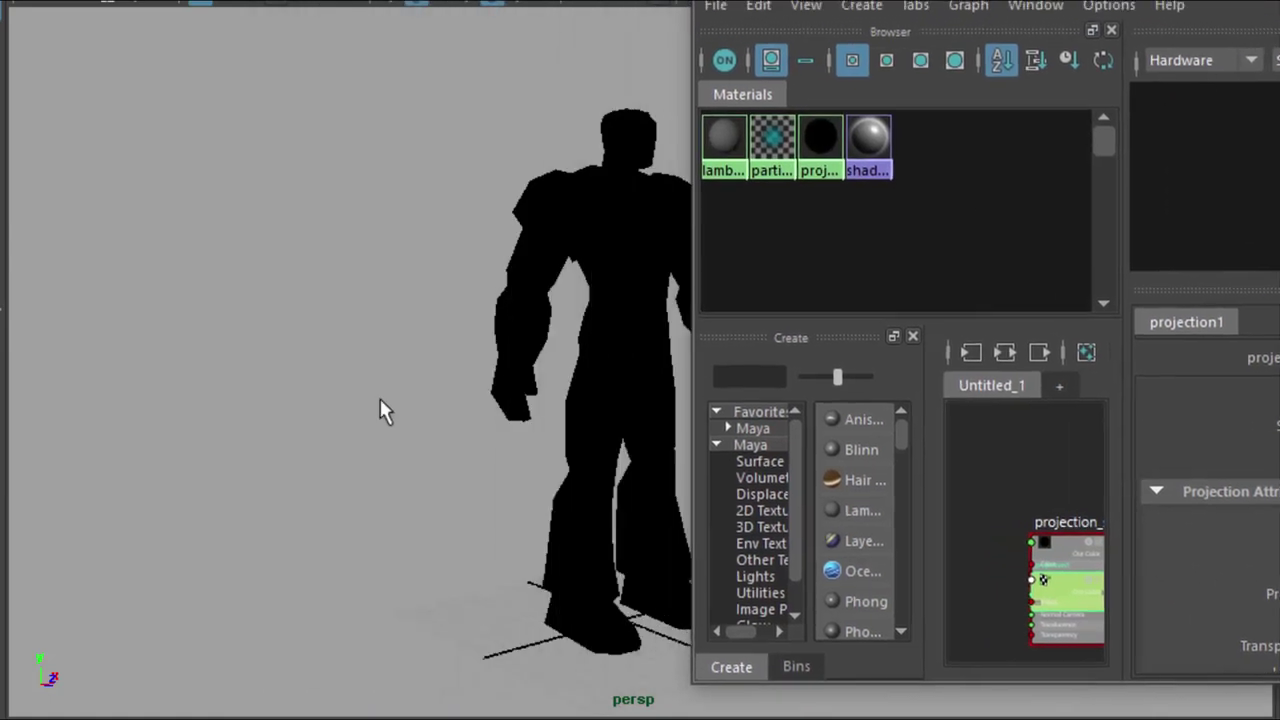
alt+middle_drag(536, 373, 266, 385)
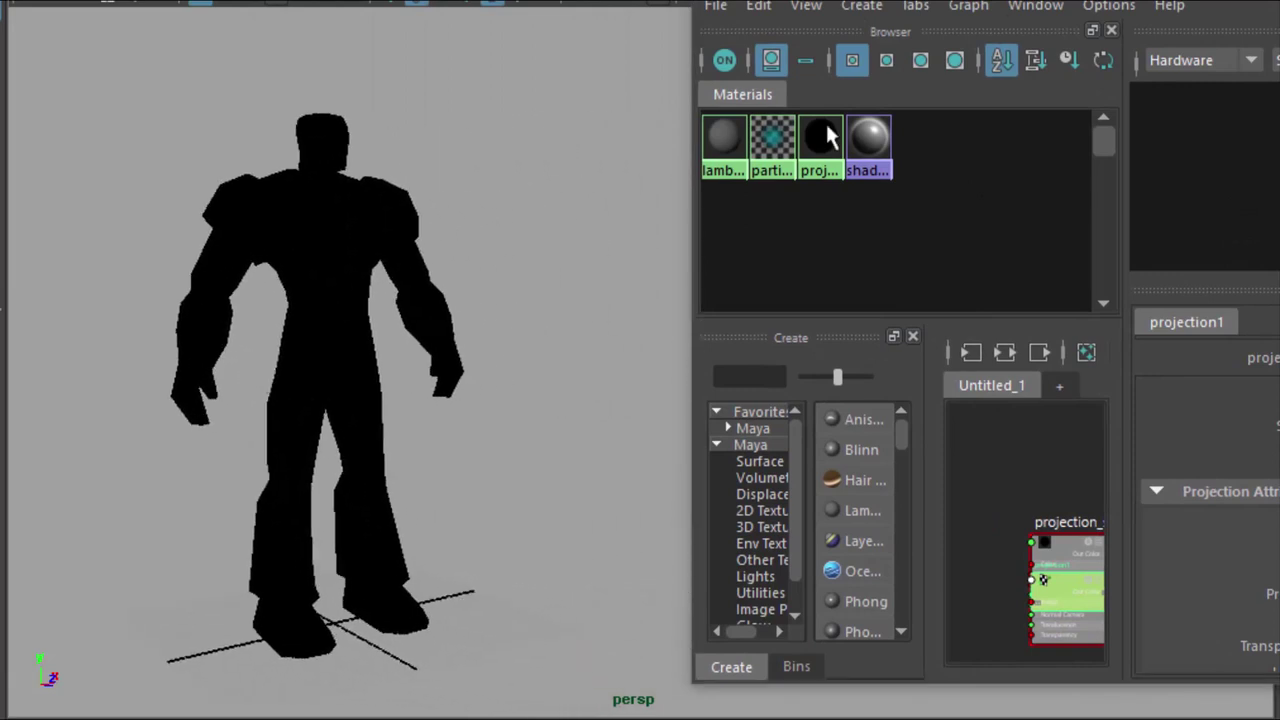
drag(943, 1, 627, 4)
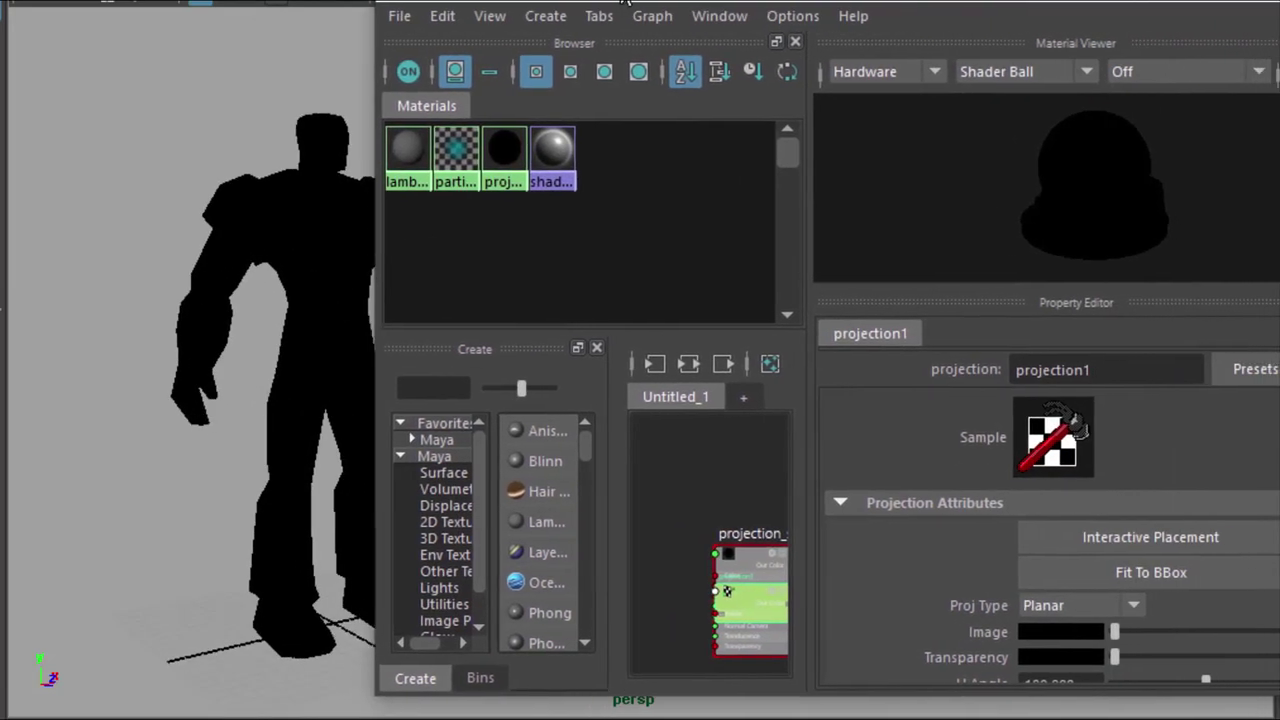
click(1105, 566)
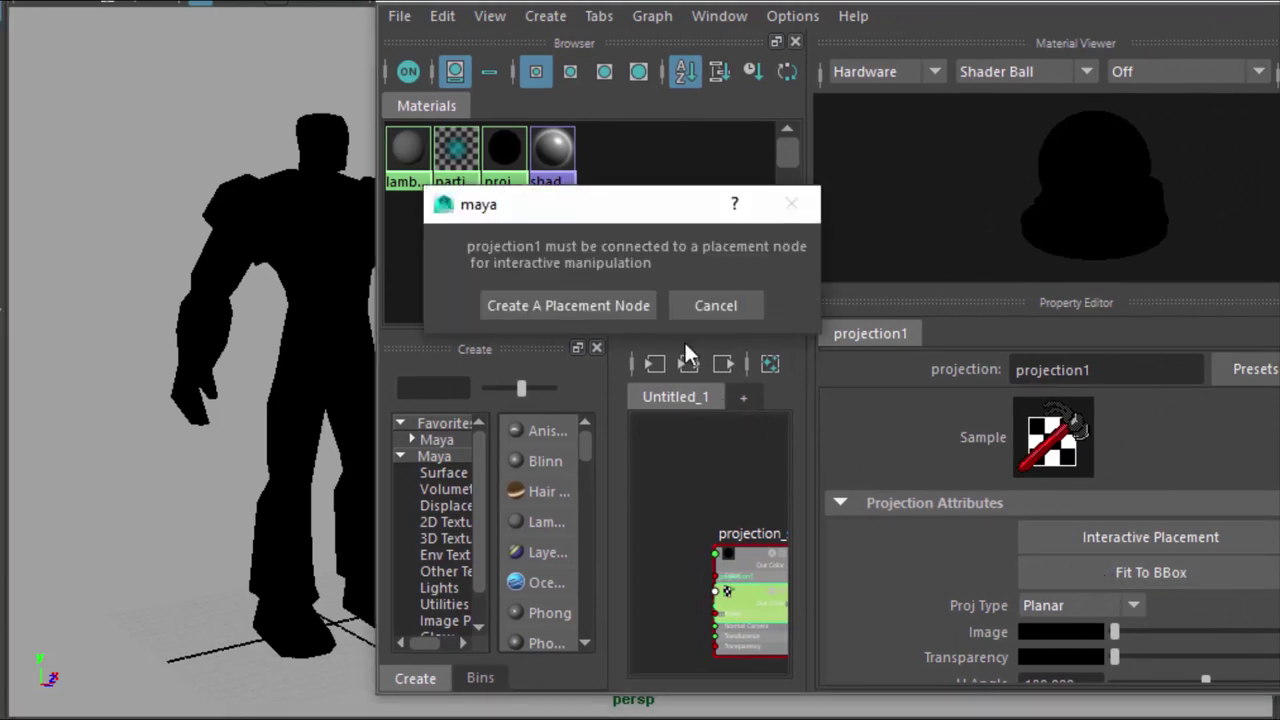
click(631, 303)
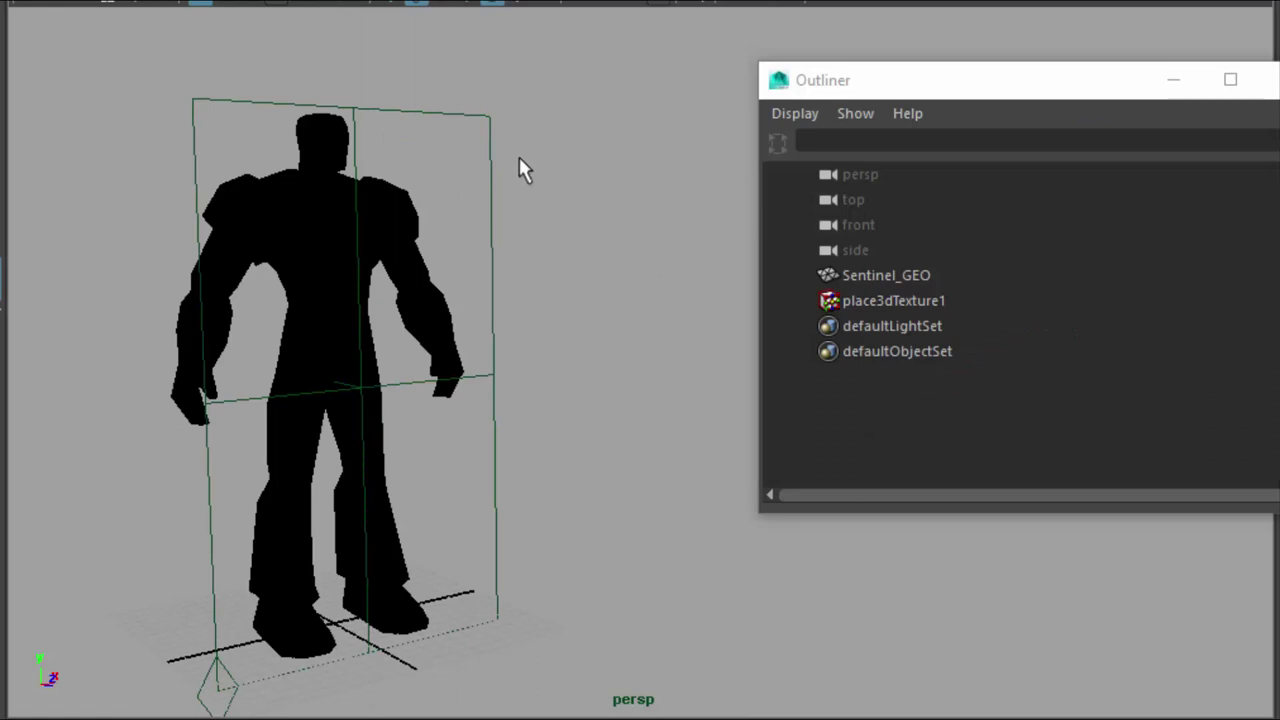
- Select the place3dTexture1 placement node around the character and show its channel values clear of the Outliner
drag(455, 77, 521, 180)
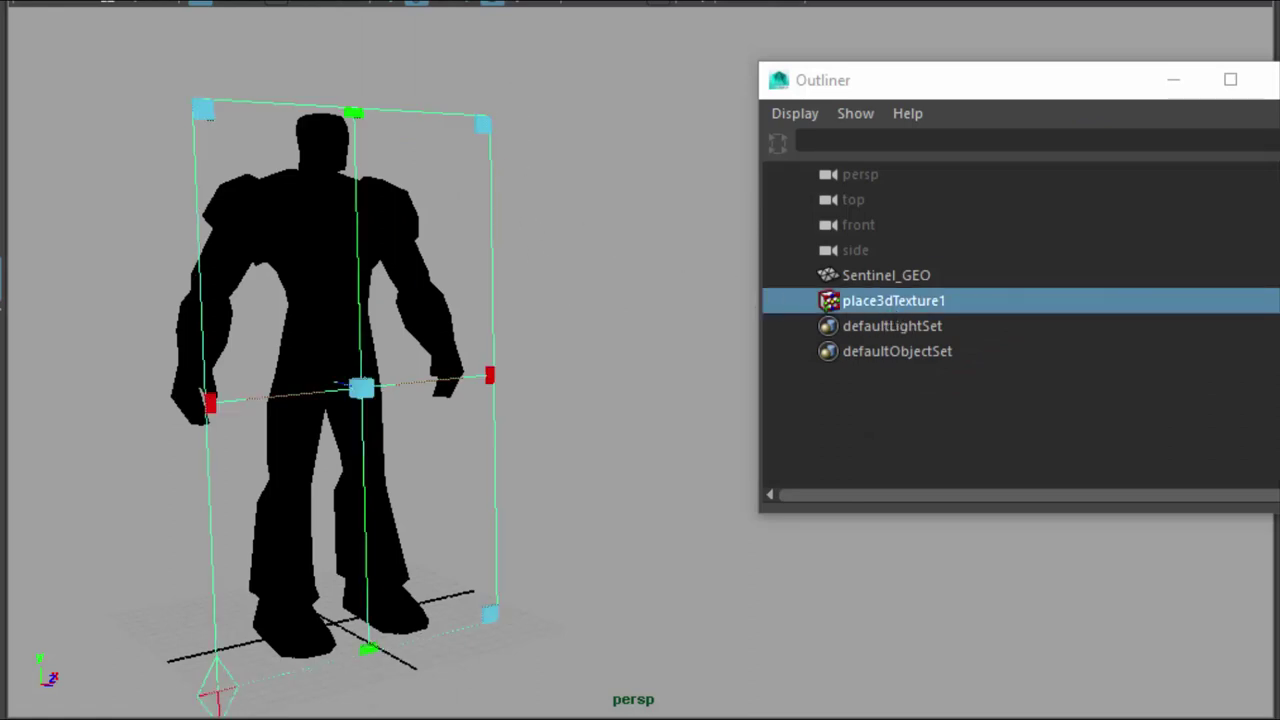
drag(1279, 232, 1273, 232)
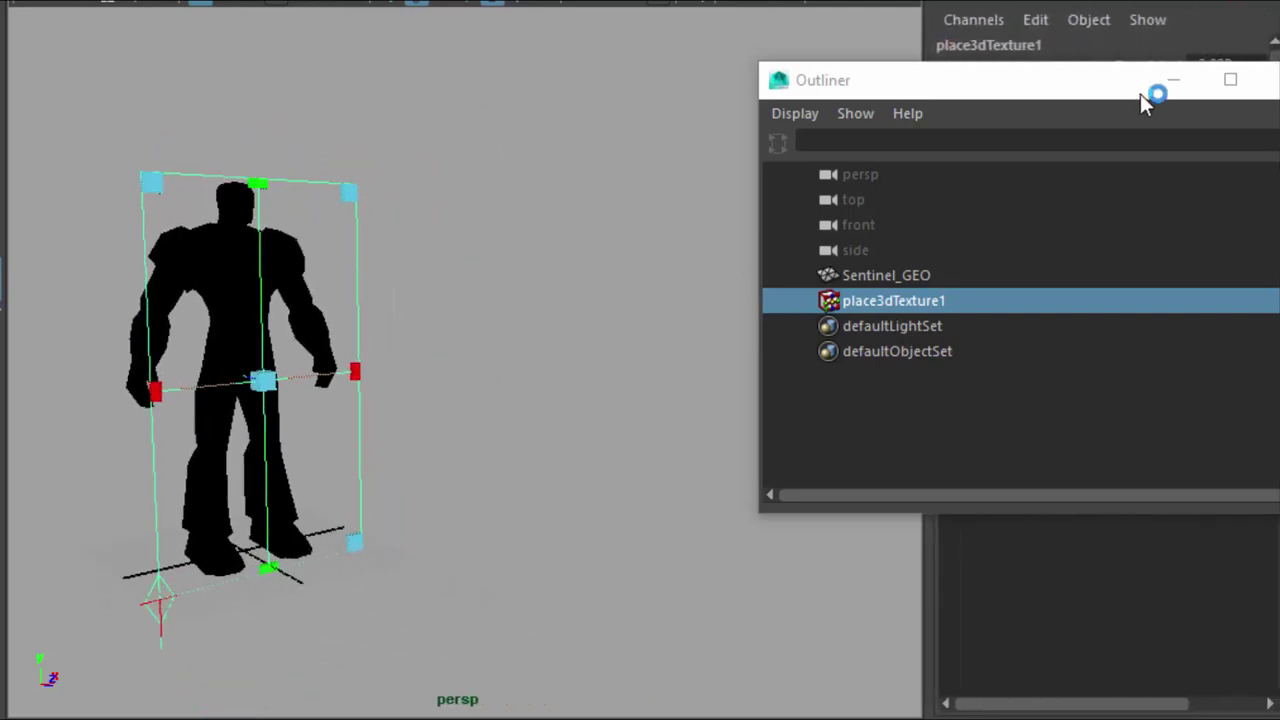
drag(1108, 87, 1279, 215)
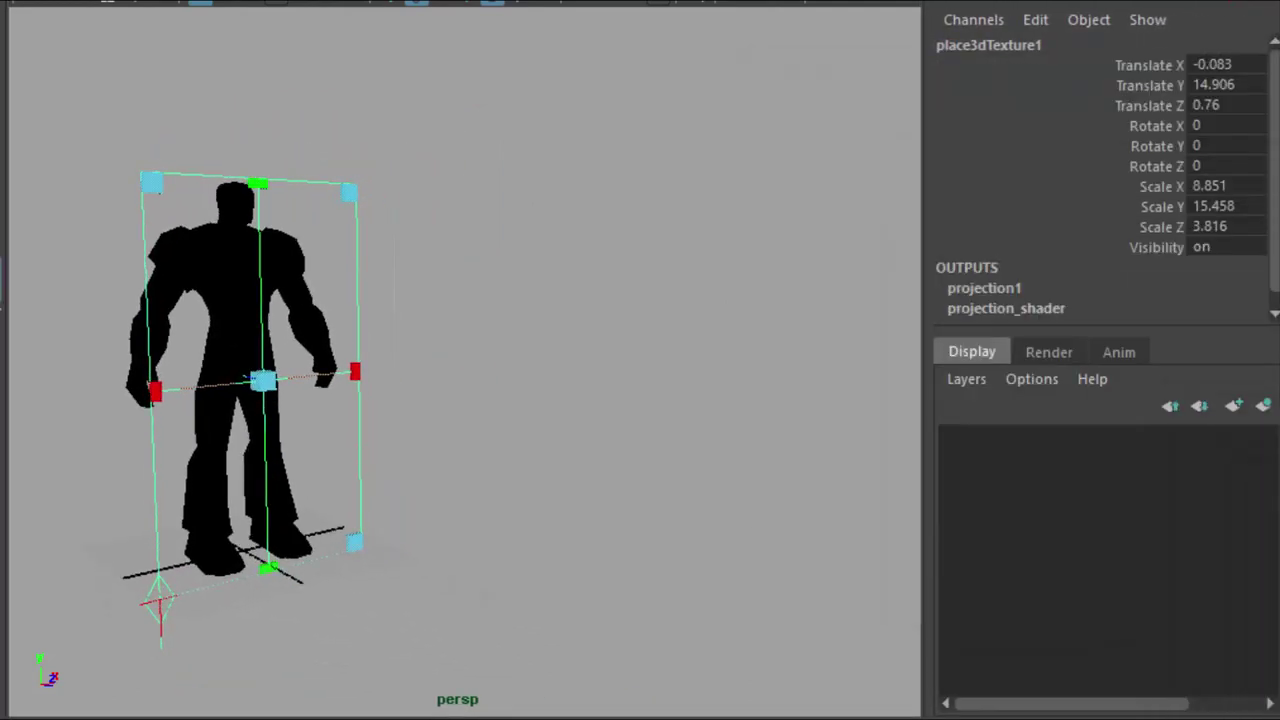
- Deselect the placement node and display the character in wireframe in a maximized front view
click(650, 463)
key(4)
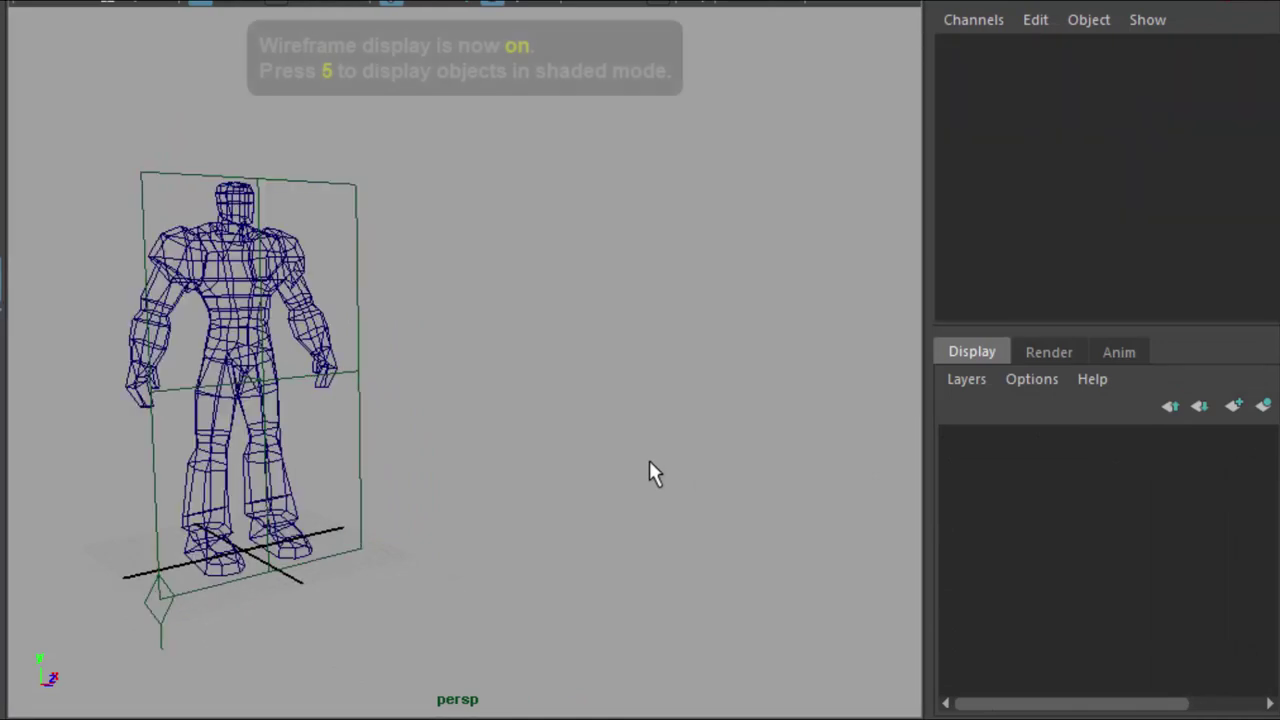
key(space)
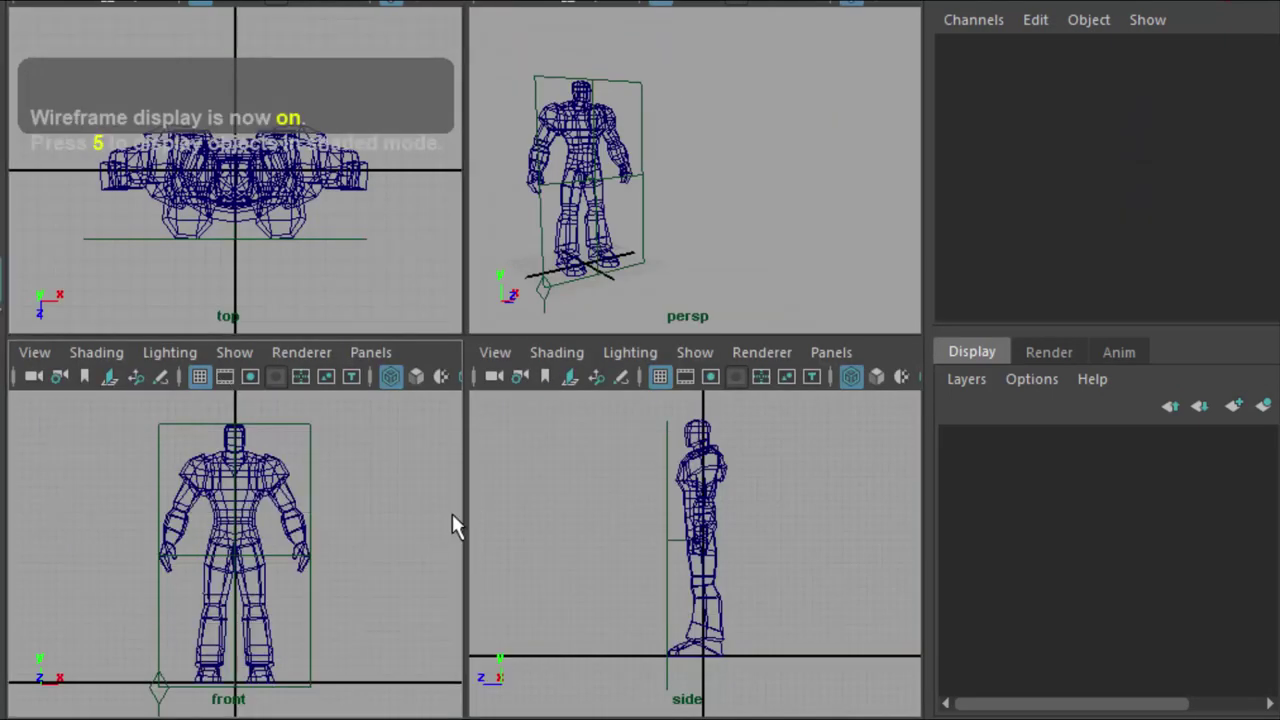
key(space)
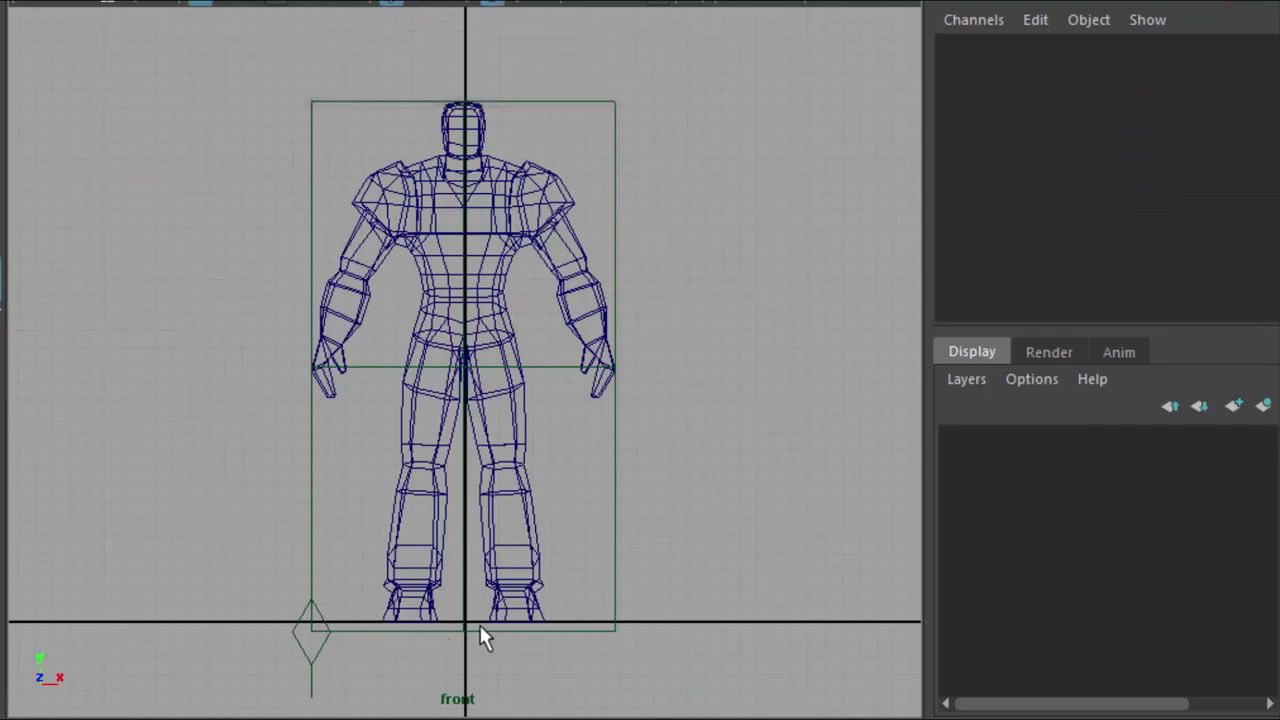
- Select the placement node and examine how its lower edge lines up with the character's feet in the front view
drag(577, 625, 590, 647)
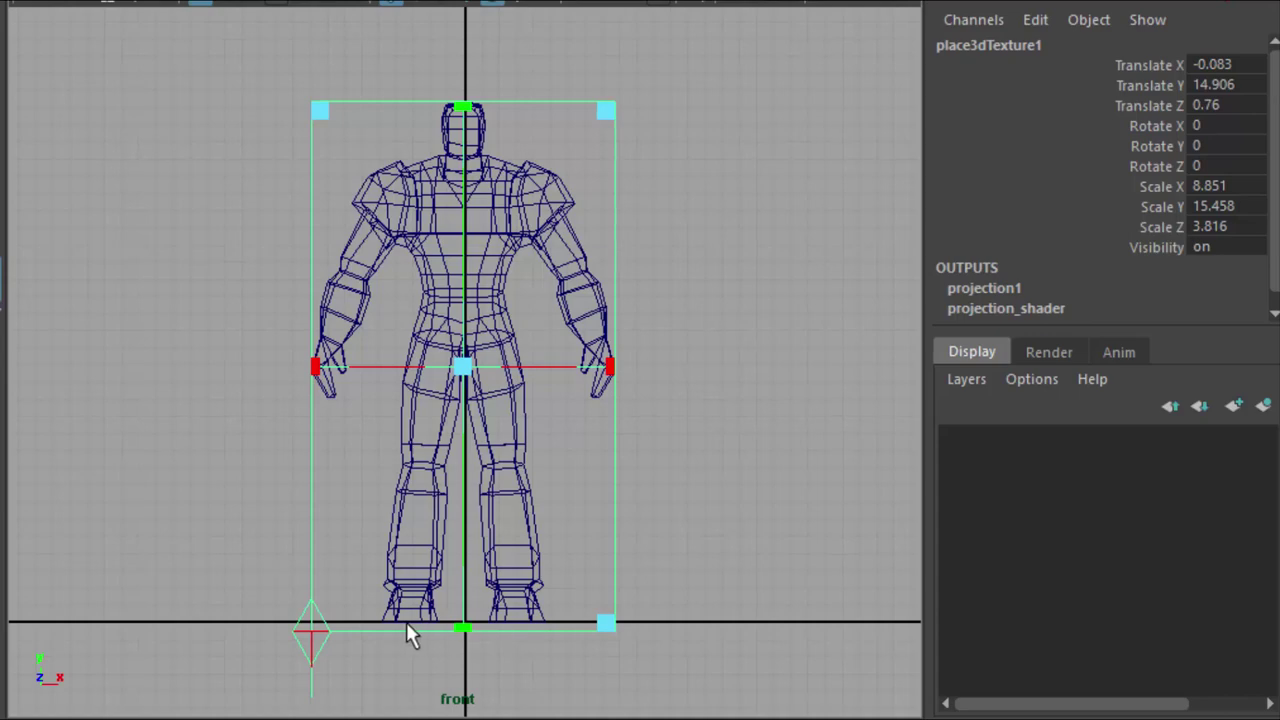
scroll(486, 531, up, 4)
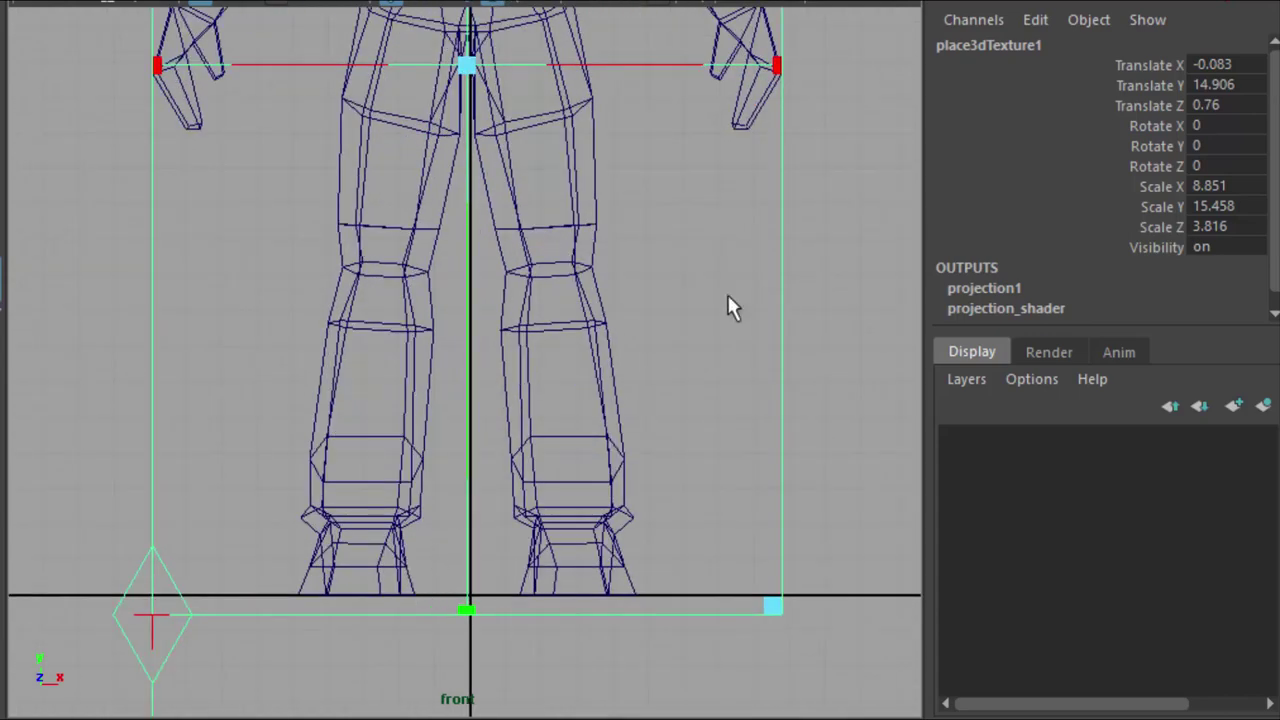
scroll(822, 325, down, 2)
scroll(818, 330, down, 3)
alt+middle_drag(820, 329, 771, 414)
alt+drag(714, 430, 760, 430)
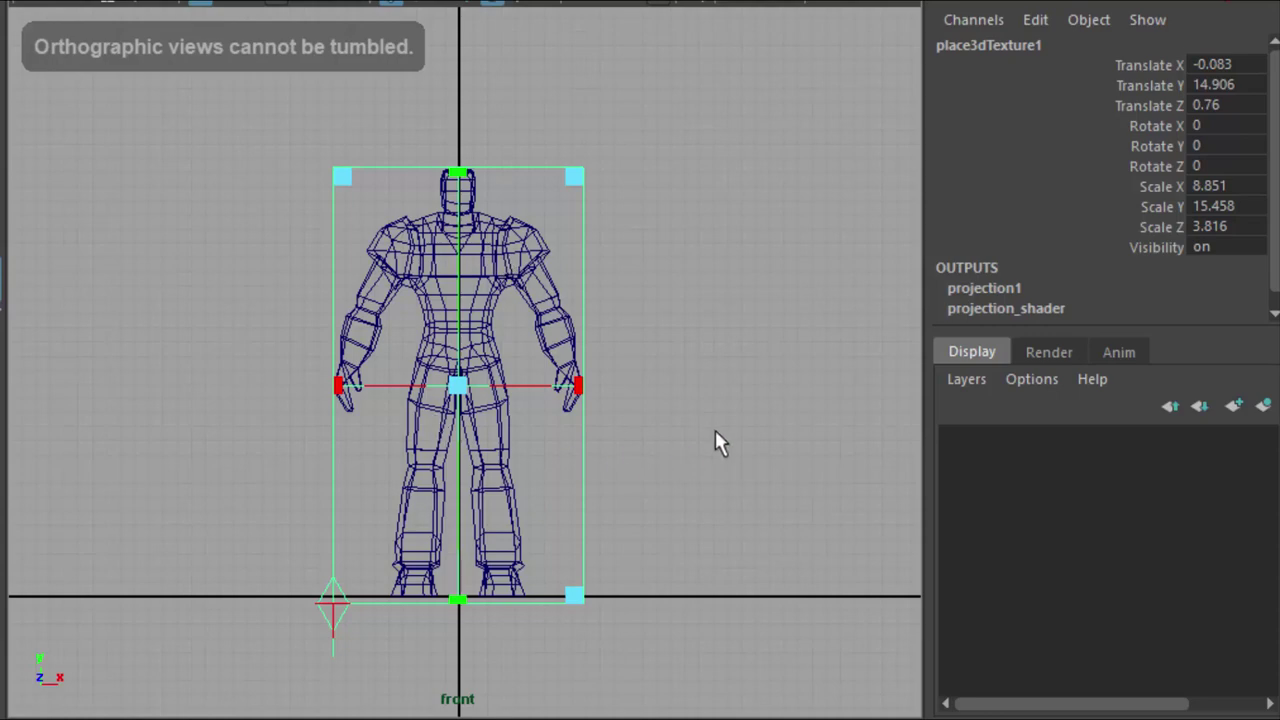
- Deselect the placement node and frame the whole character with its projection box in the front view for a screenshot
click(716, 428)
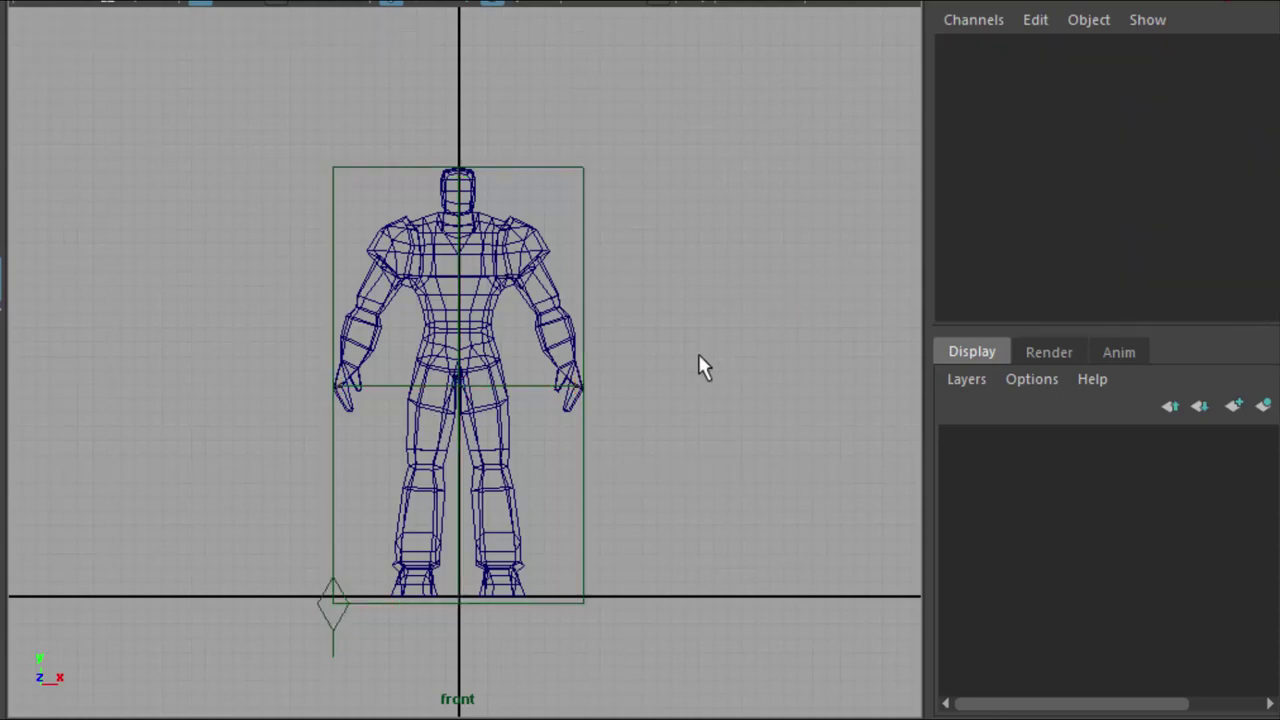
scroll(697, 357, up, 3)
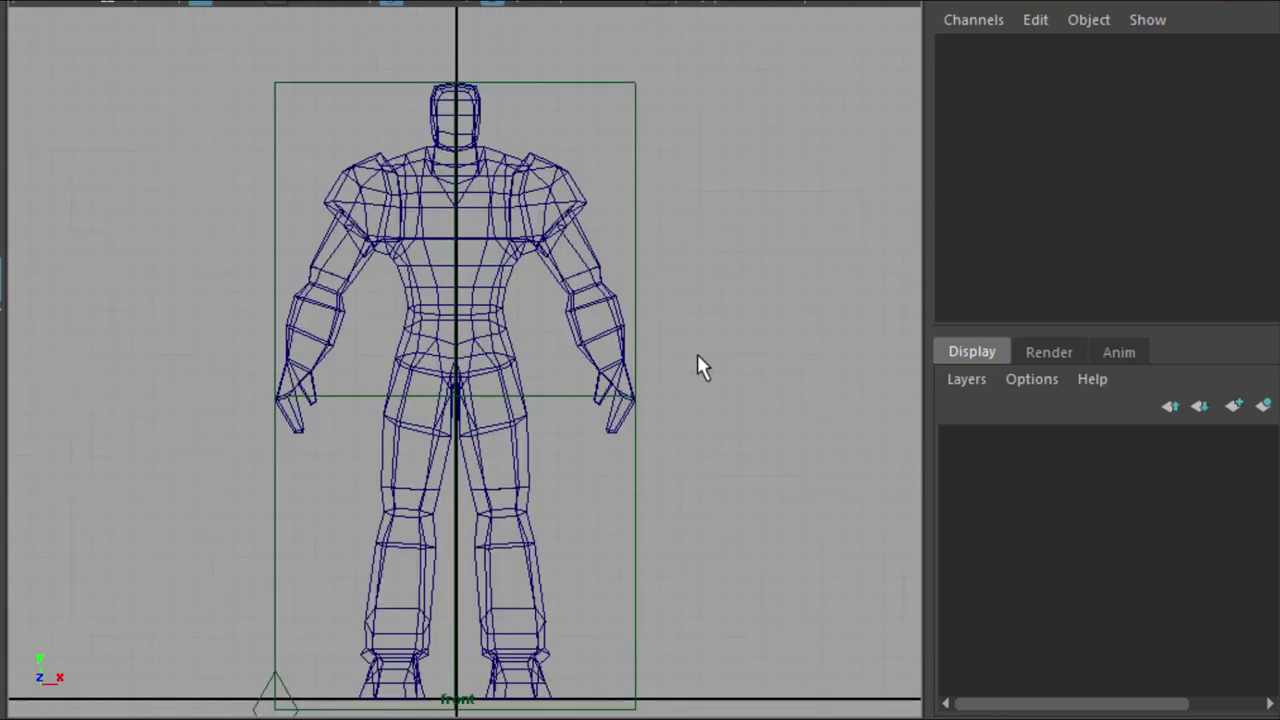
scroll(692, 367, down, 1)
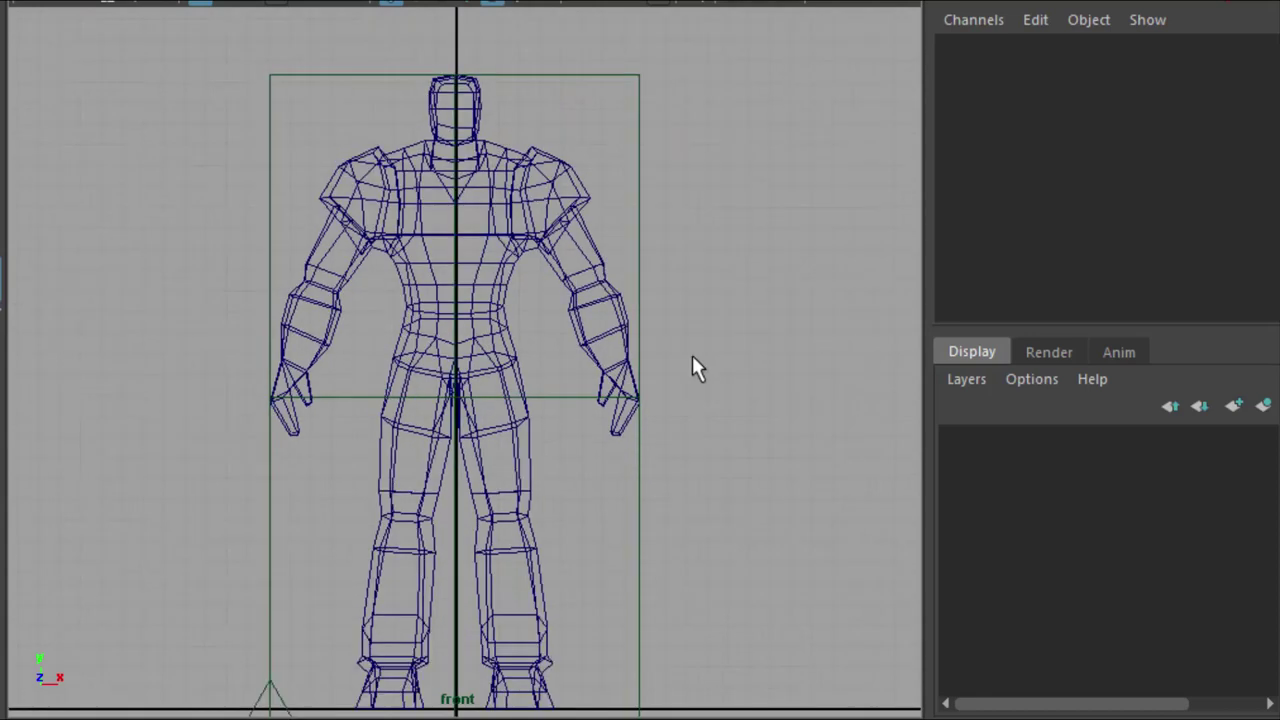
alt+drag(711, 400, 714, 349)
alt+middle_drag(714, 349, 716, 313)
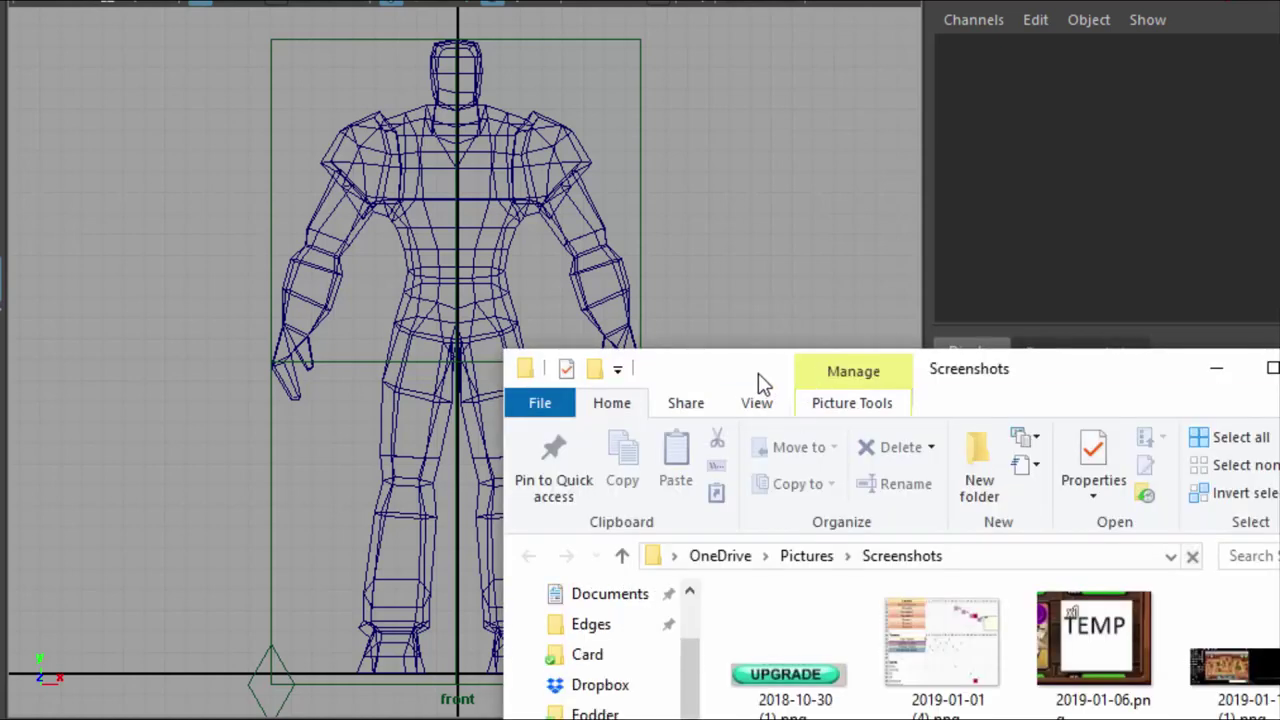
- Open the screenshot 2019-01-20.png from the Screenshots folder in Paint and check the captured wireframe character
drag(758, 373, 1279, 345)
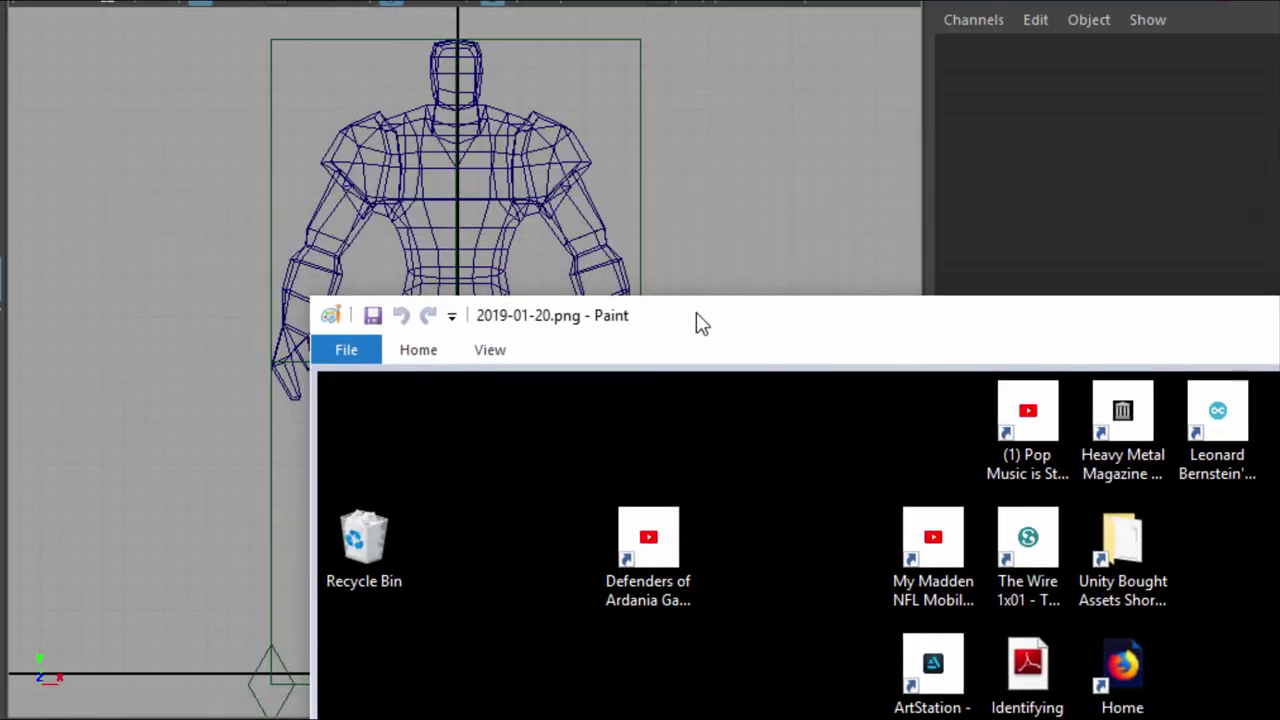
mouse_move(696, 312)
mouse_down()
mouse_move(271, 0)
mouse_move(241, 0)
mouse_up()
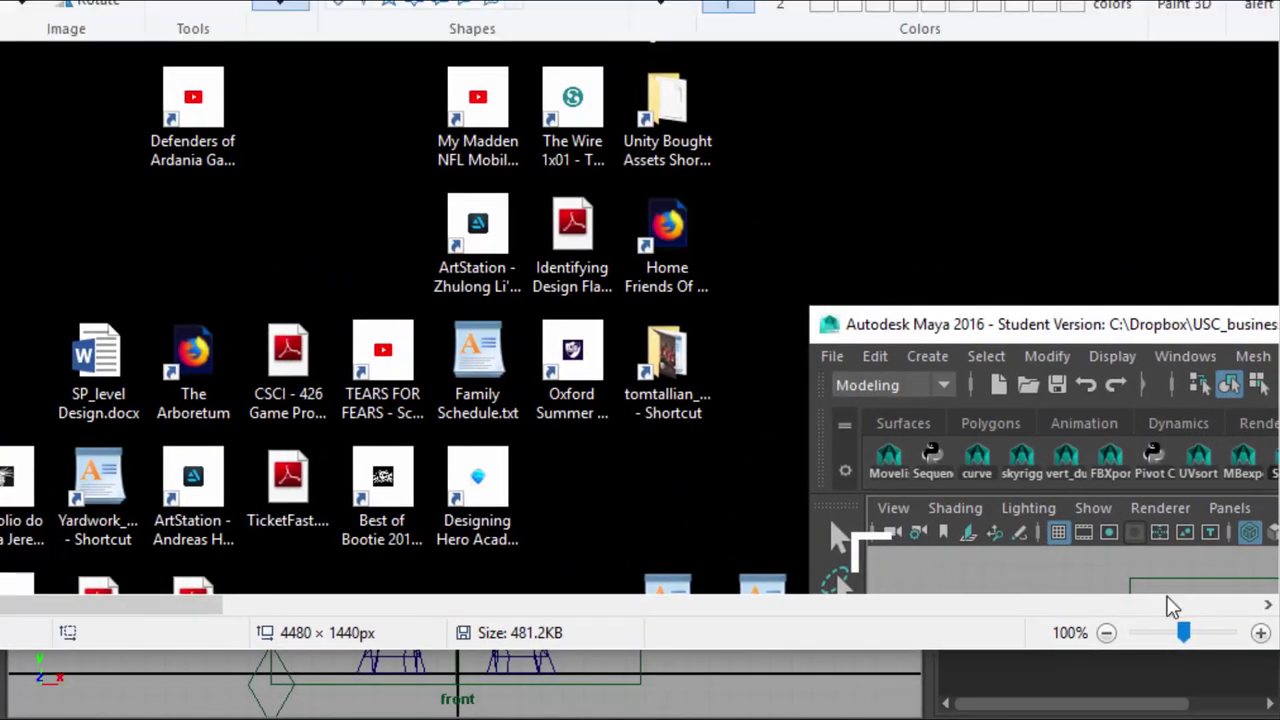
click(1267, 605)
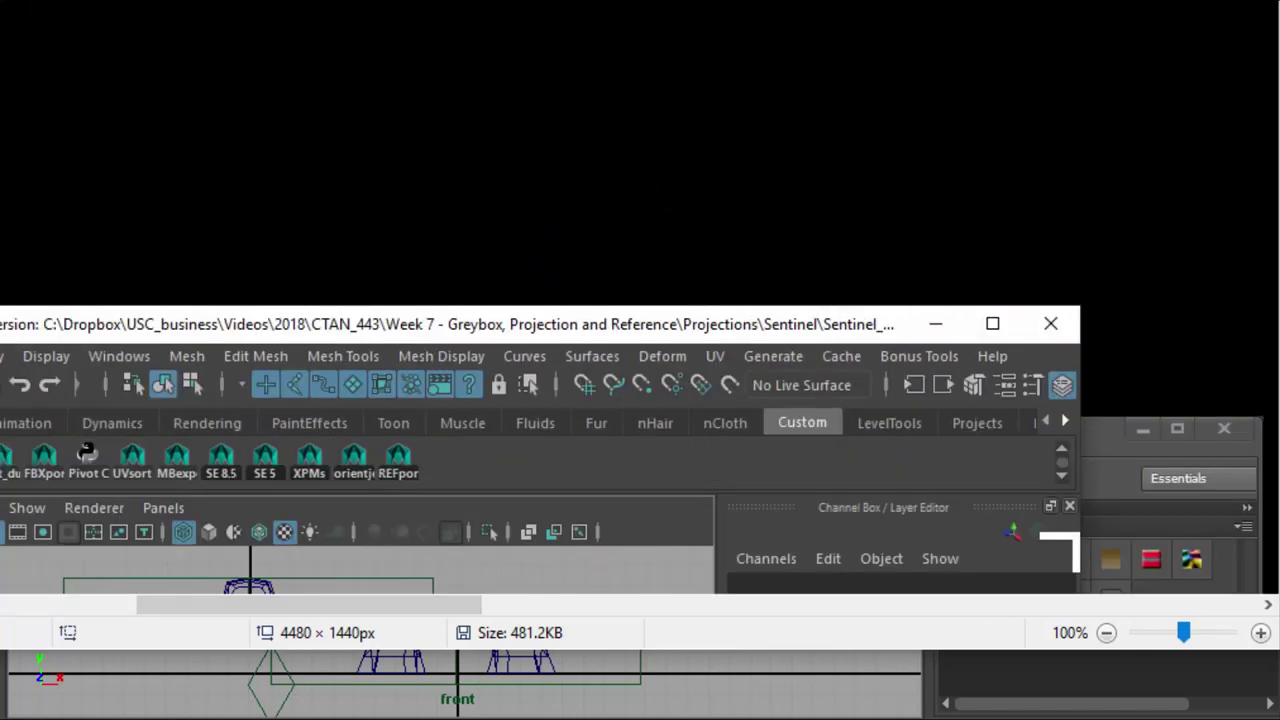
scroll(640, 298, down, 10)
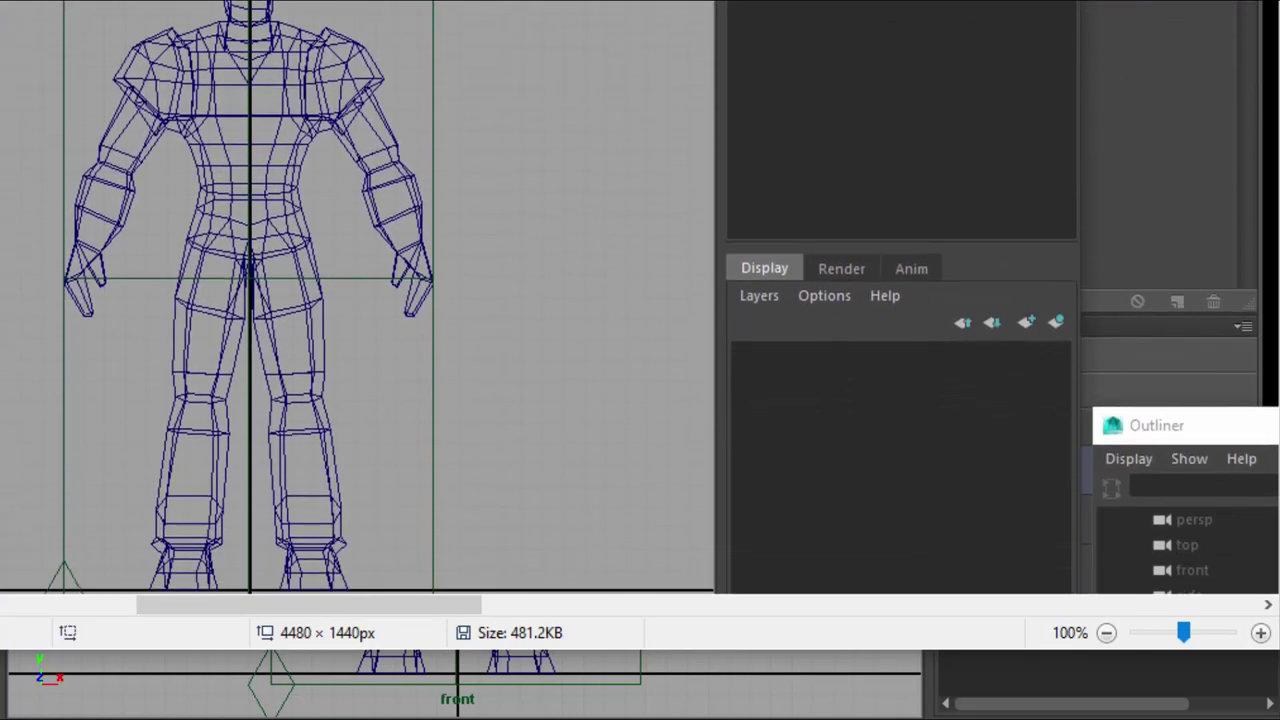
drag(558, 650, 558, 719)
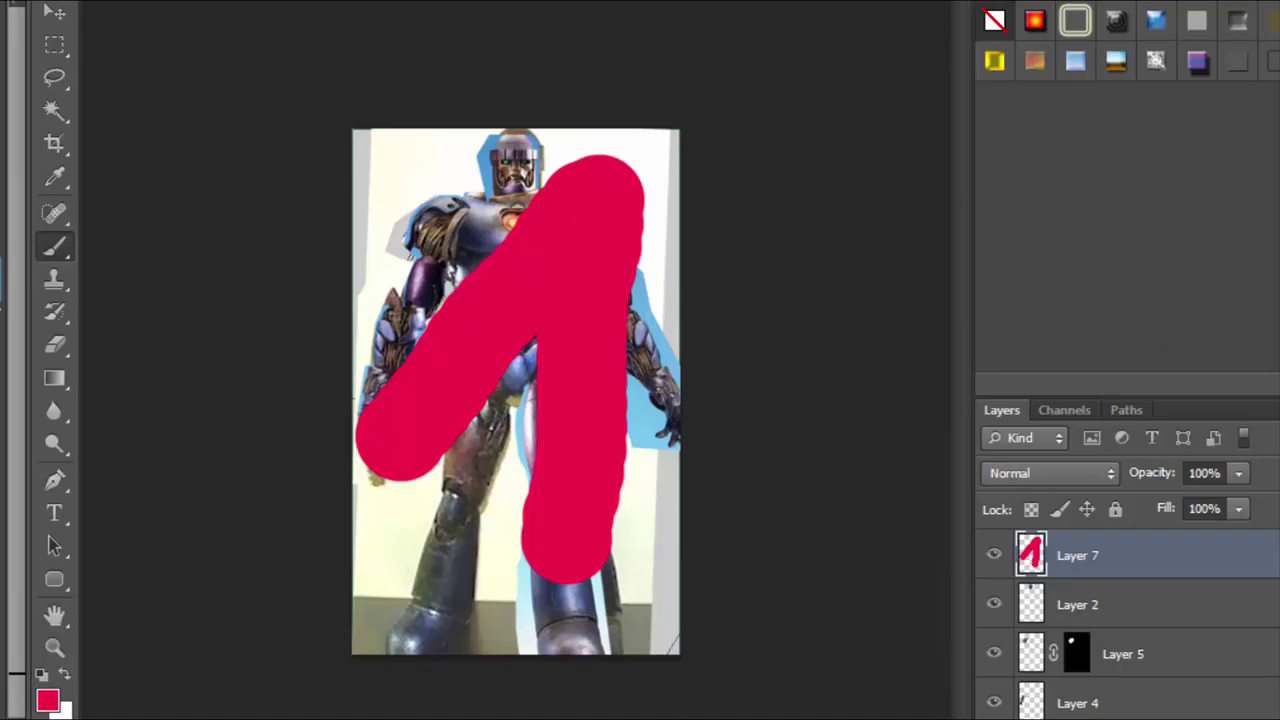
- Switch to the screenshot document in Photoshop and zoom in on the projection box's lower-left corner beside the character's feet
key(ctrl+Tab)
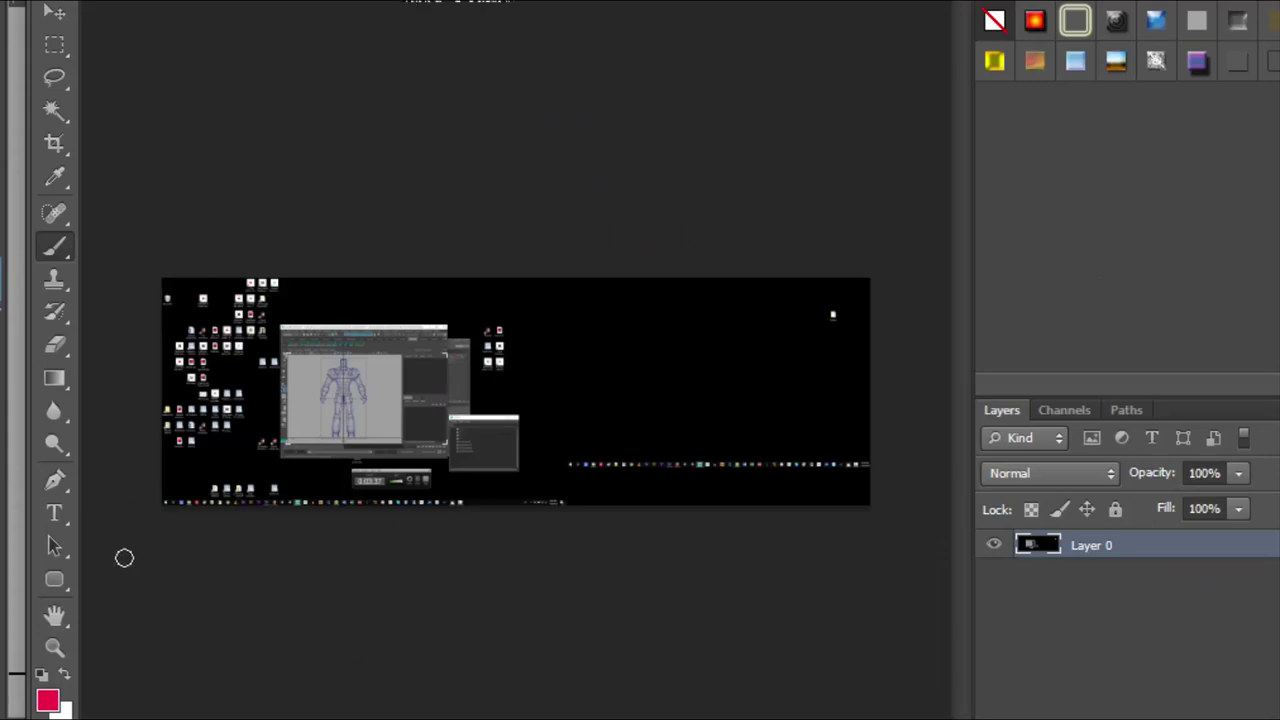
click(53, 648)
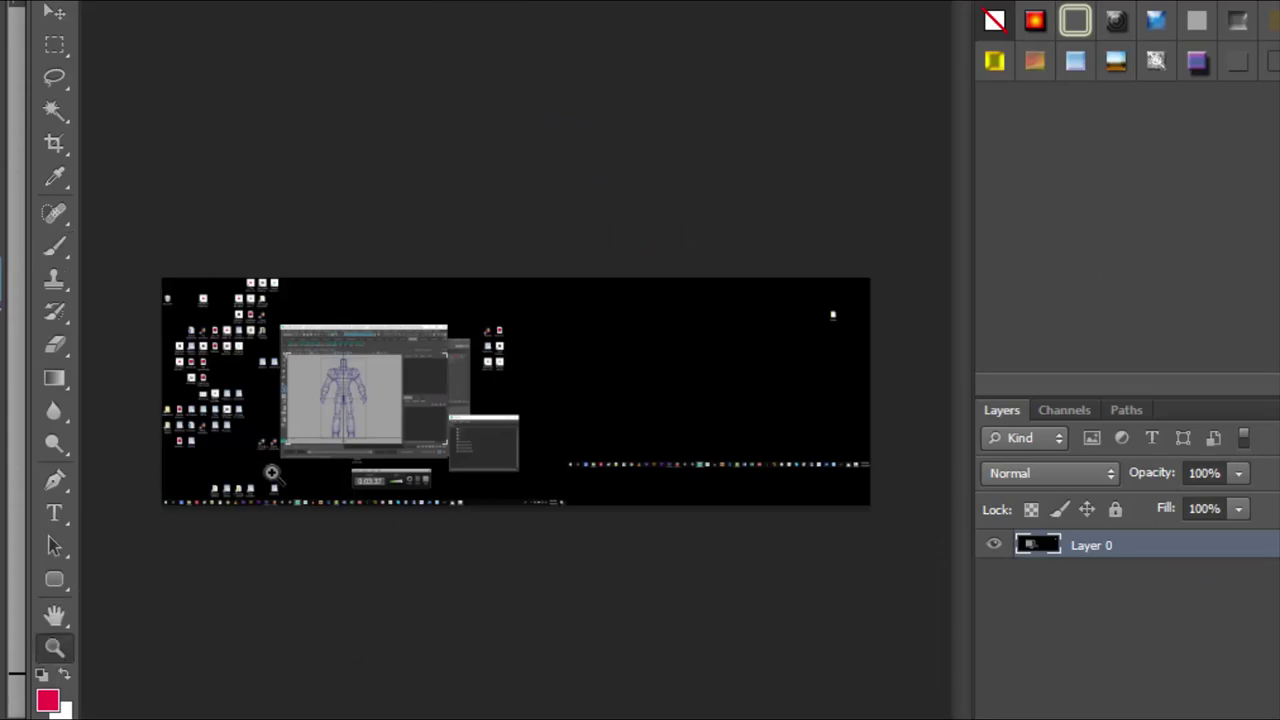
drag(270, 472, 543, 392)
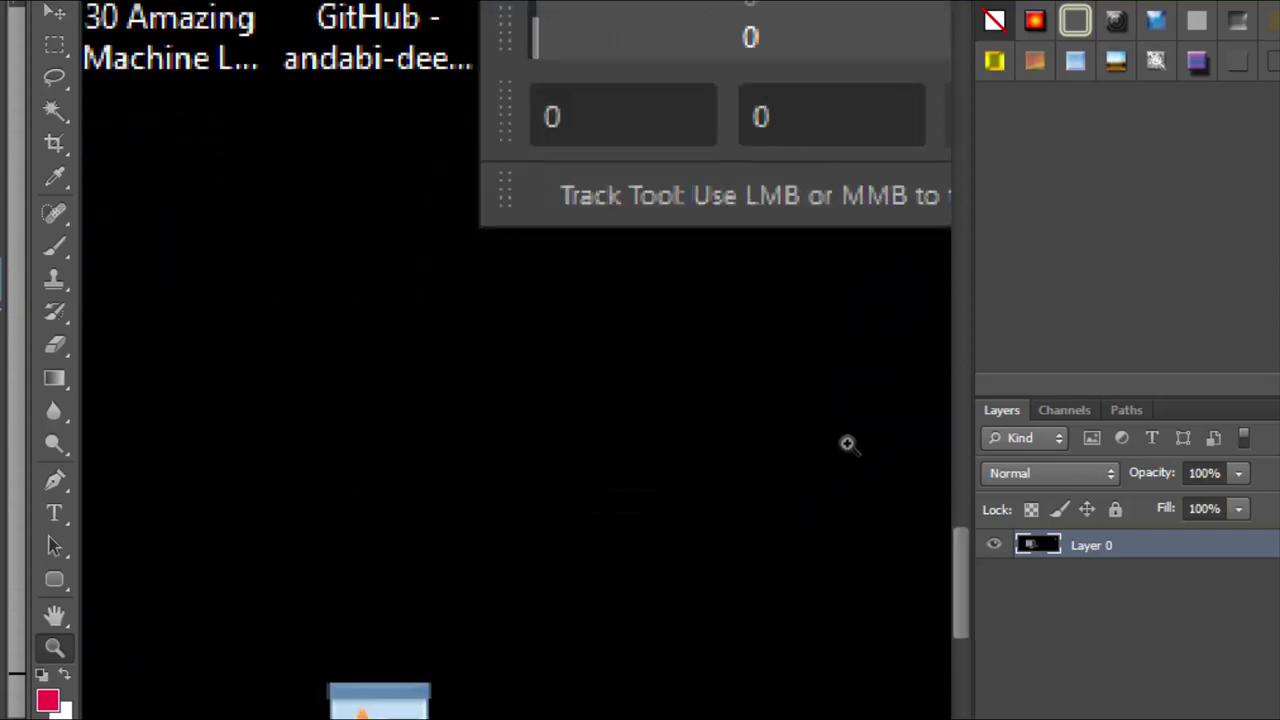
drag(966, 643, 991, 528)
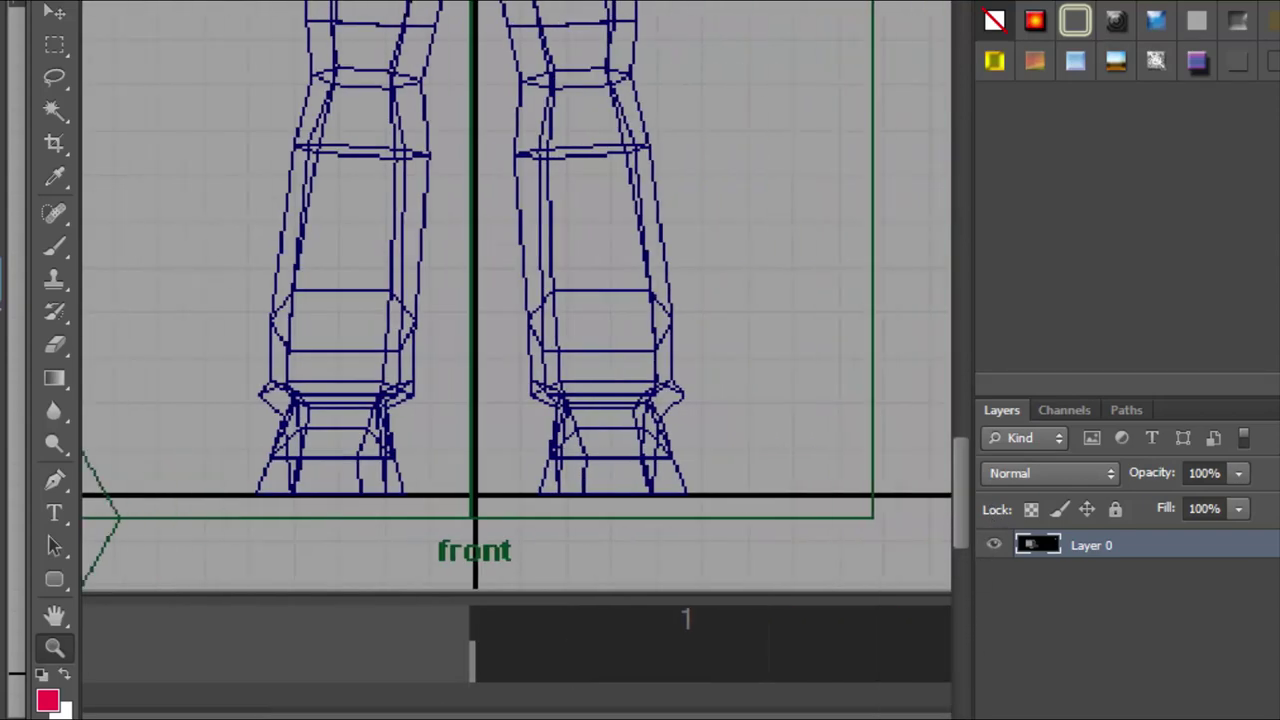
scroll(515, 535, left, 5)
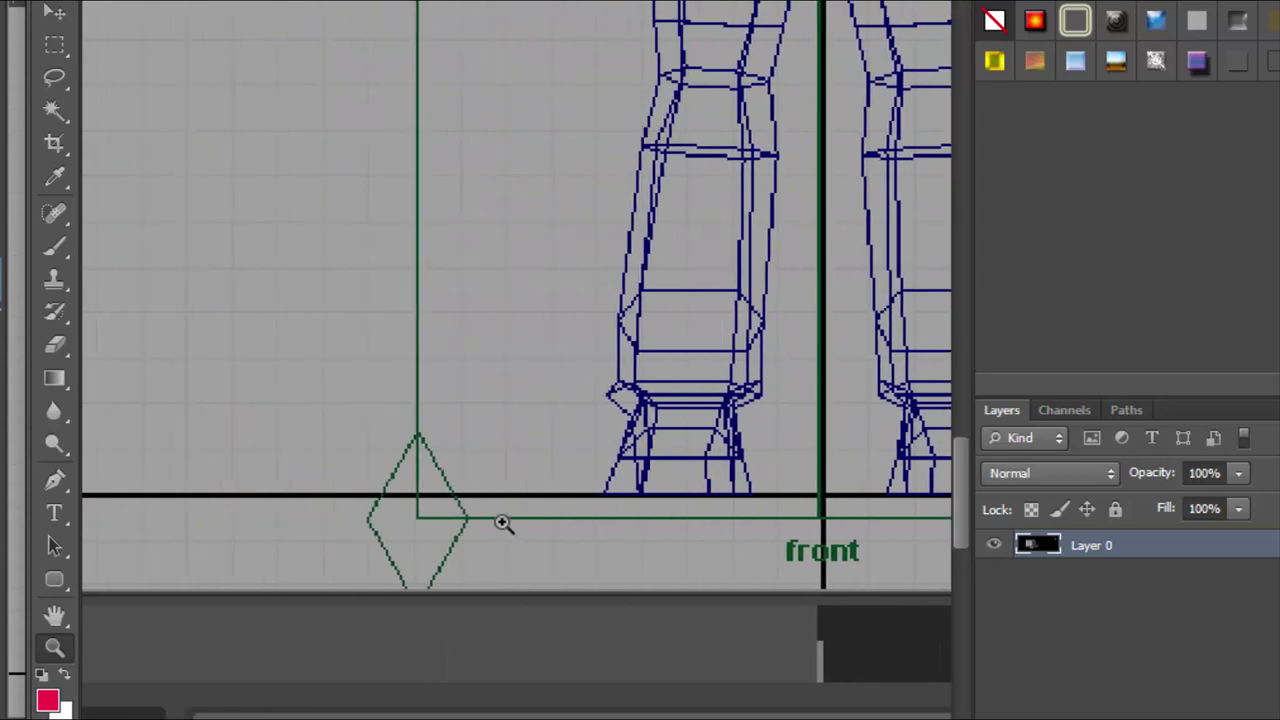
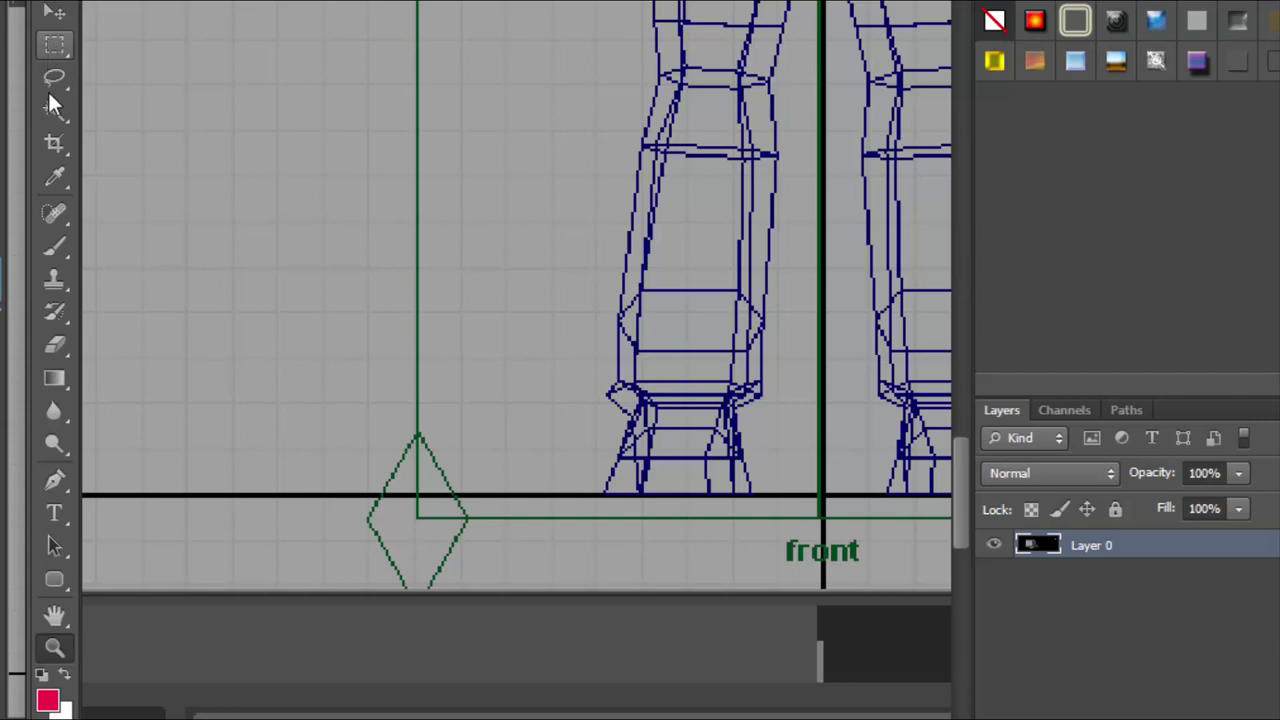
- Crop the screenshot exactly to the outline of the green projection box and fit the cropped character in view
click(54, 143)
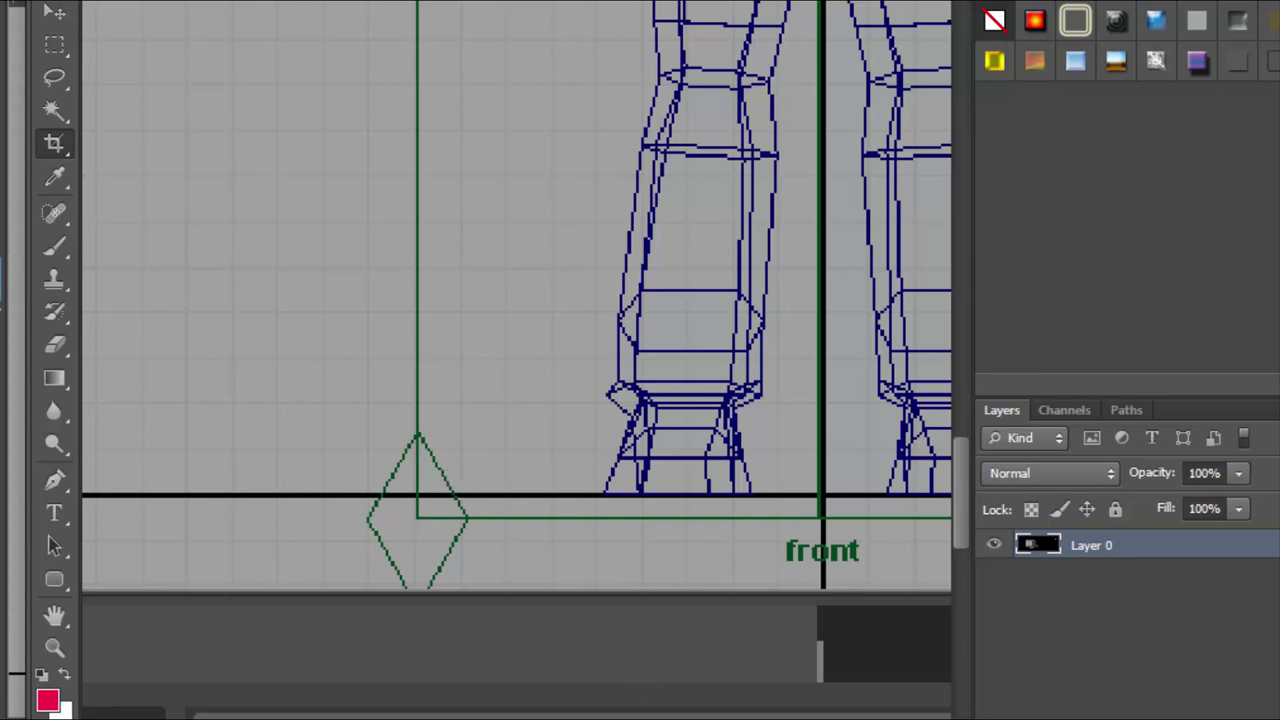
drag(291, 719, 288, 709)
click(55, 647)
drag(474, 537, 645, 472)
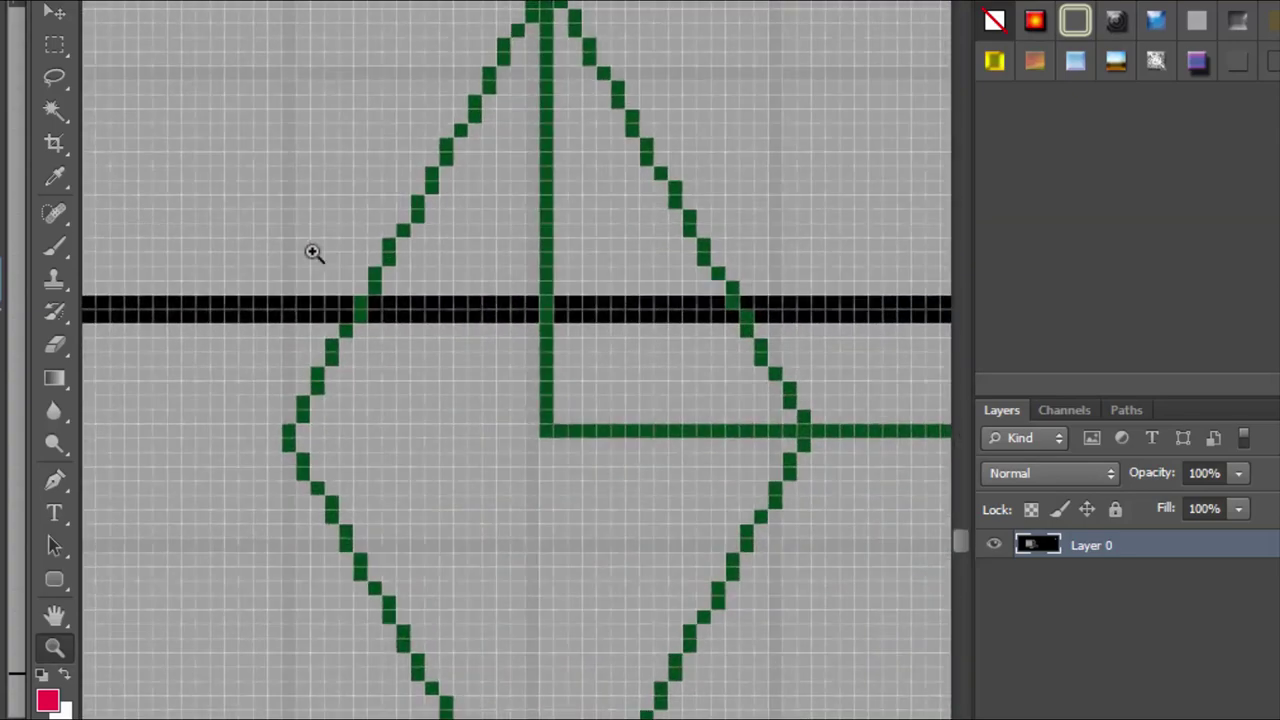
click(55, 143)
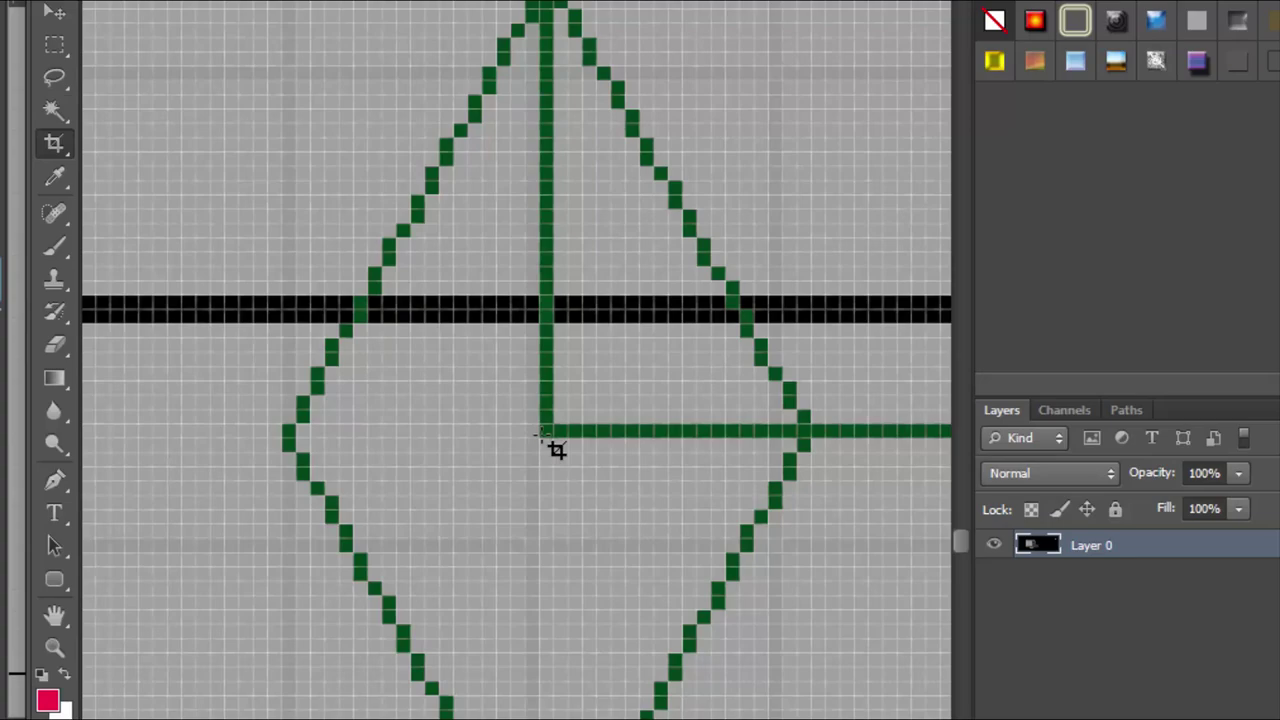
drag(557, 450, 930, 158)
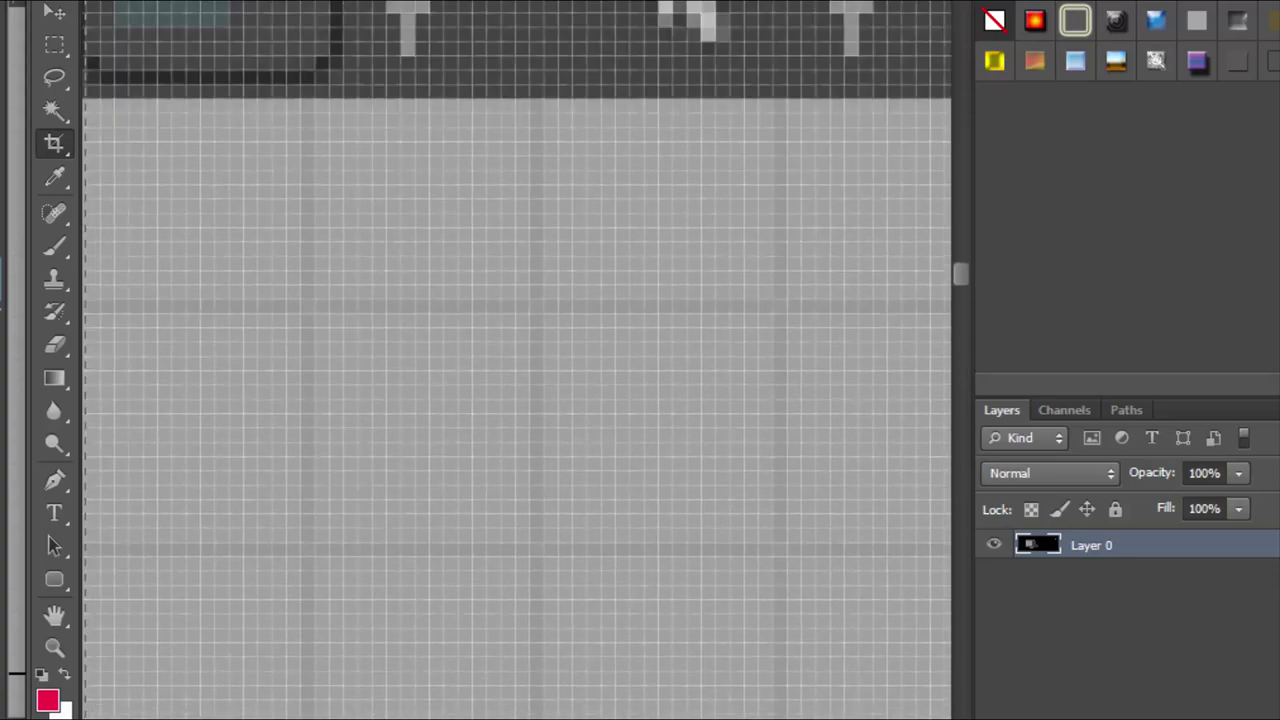
drag(30, 245, 780, 719)
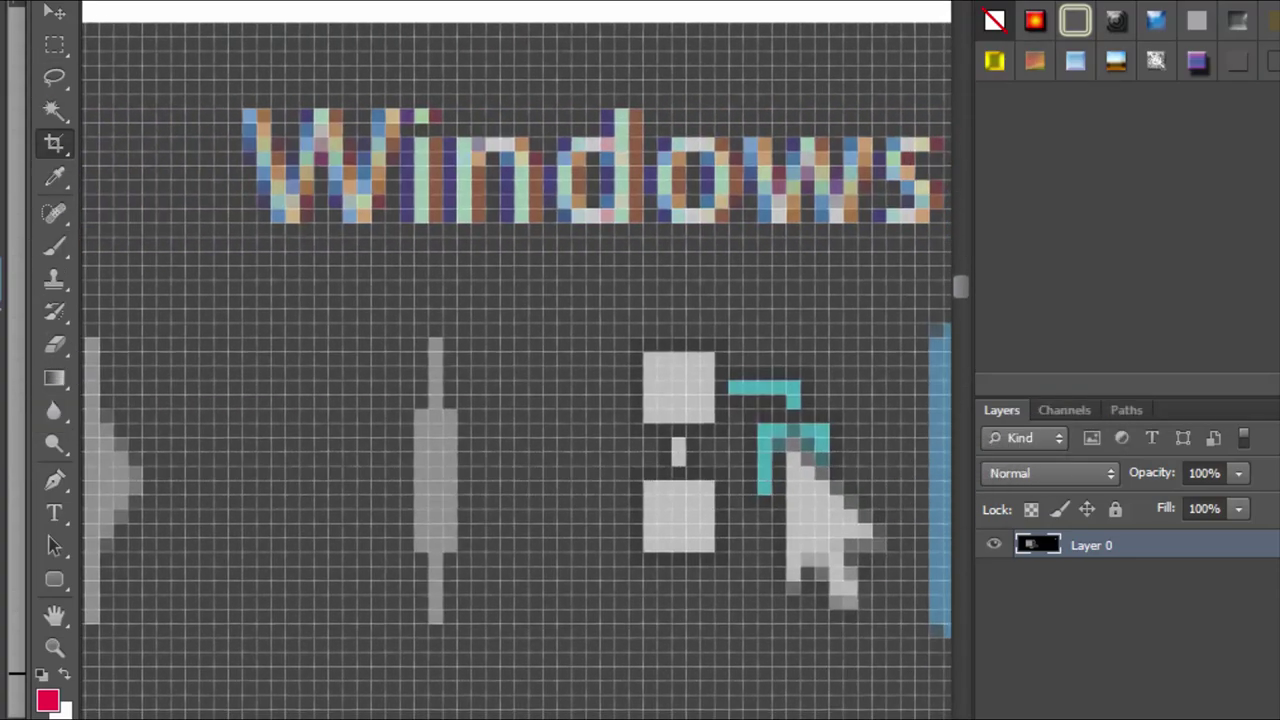
drag(920, 514, 850, 300)
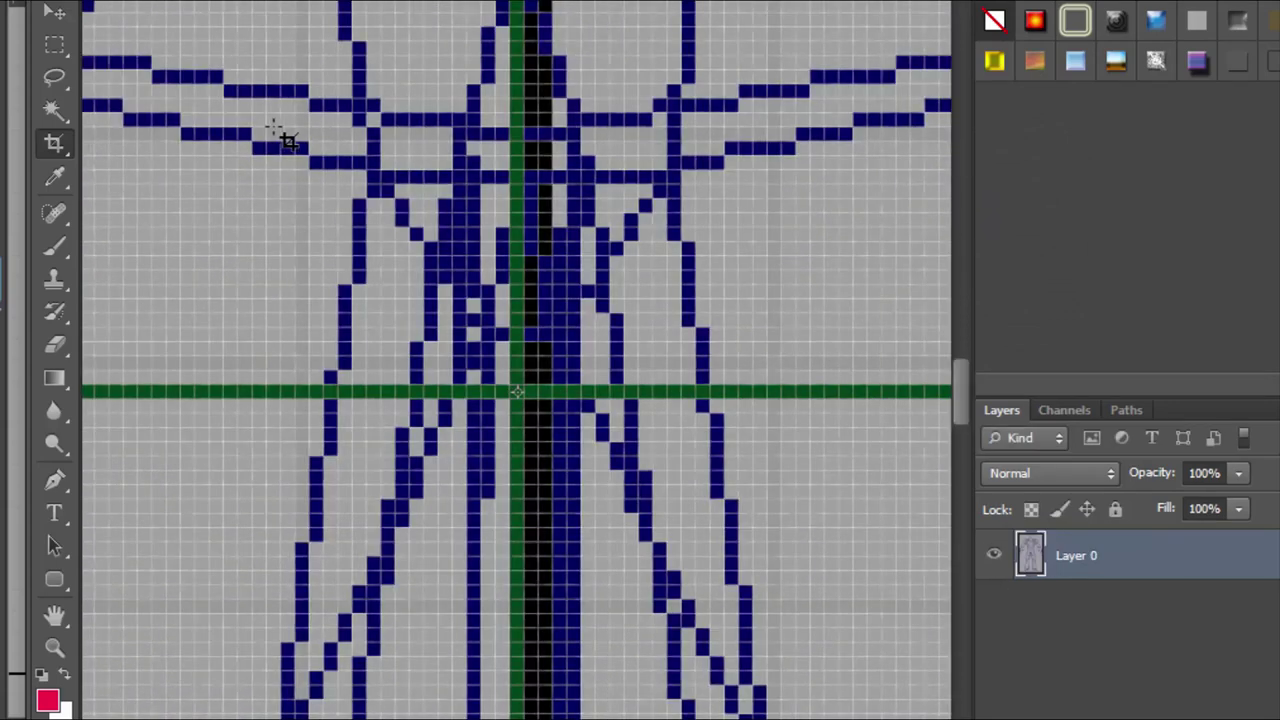
click(48, 48)
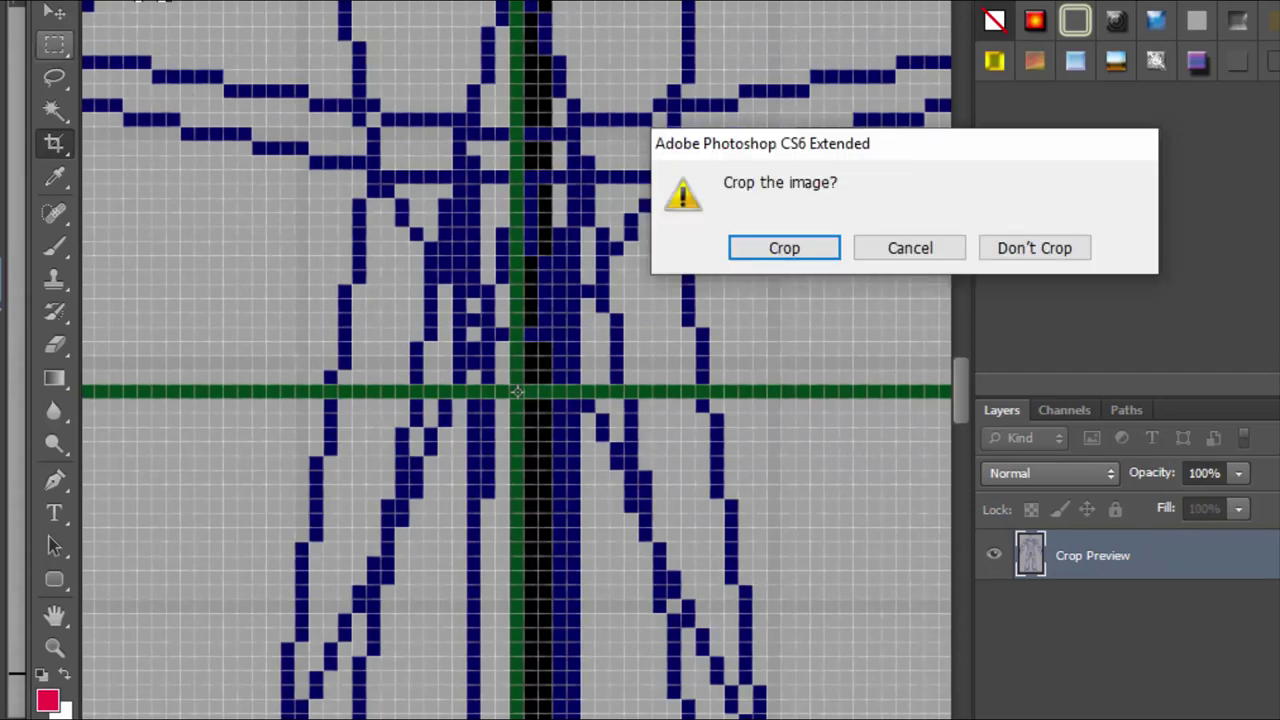
click(826, 264)
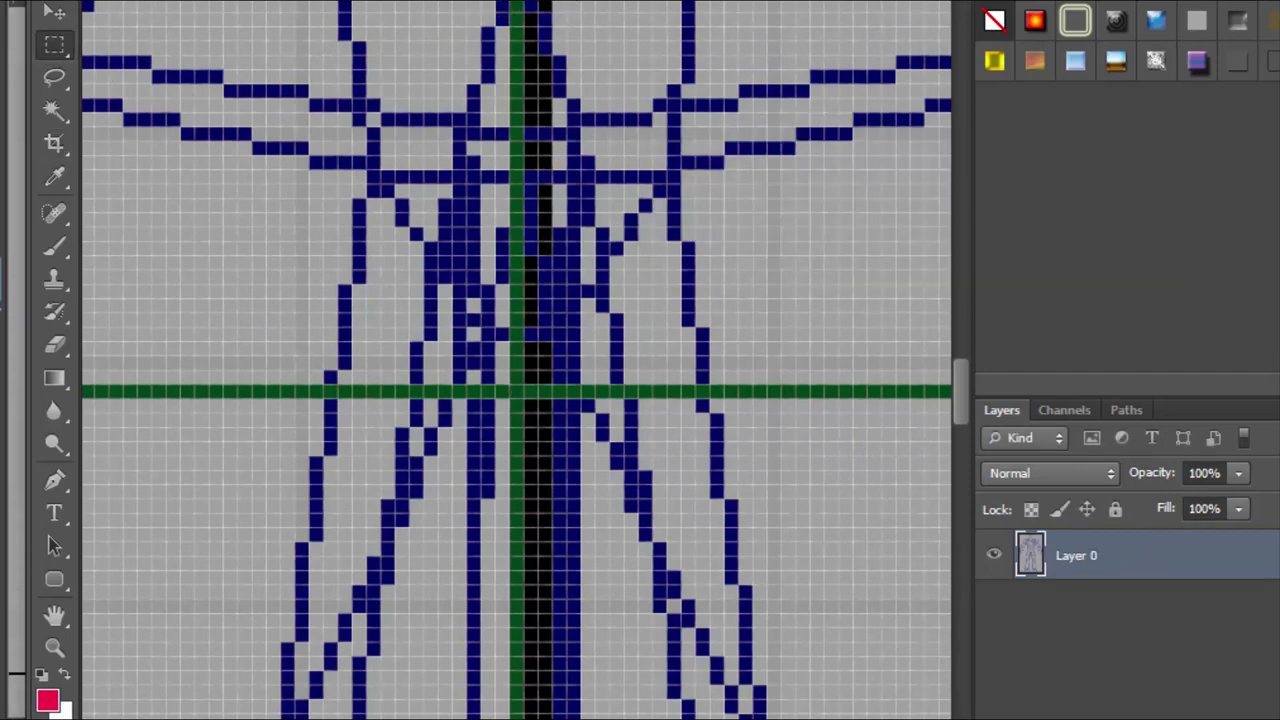
click(580, 2)
click(586, 134)
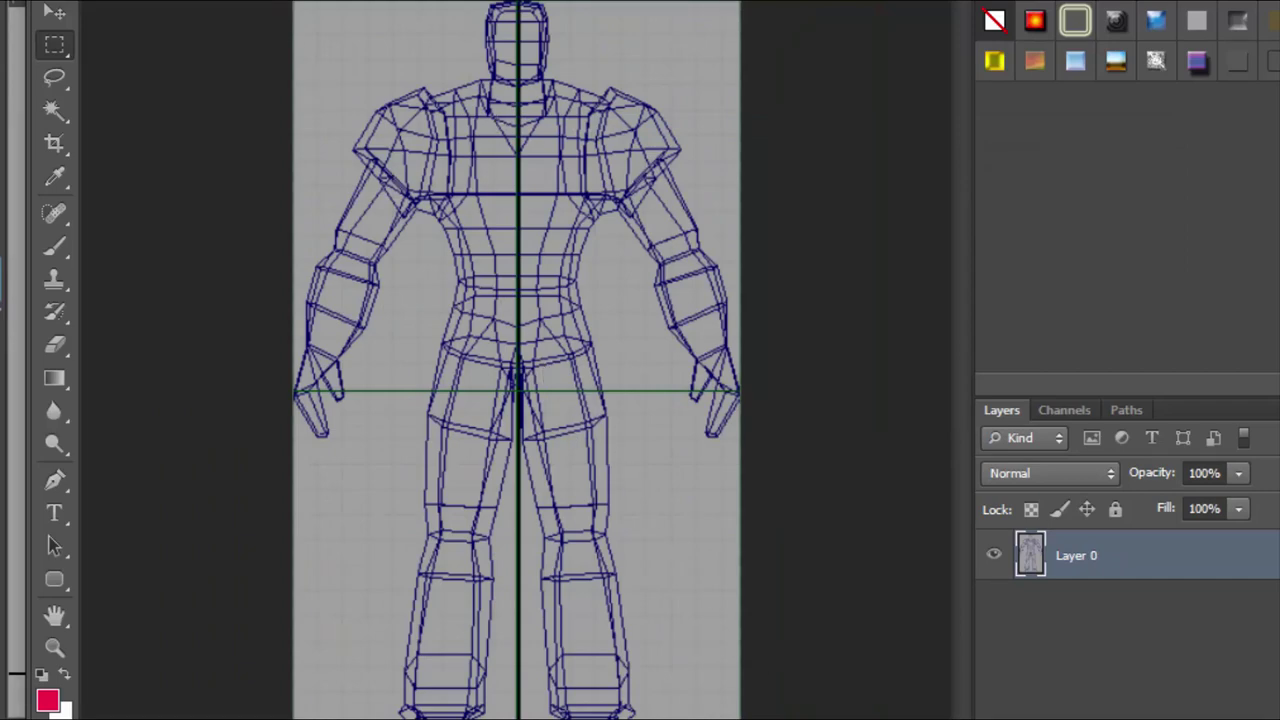
- Start saving a PNG copy of the cropped image, entering Screenshot_Front_Sentinel as the file name
click(100, 2)
click(161, 197)
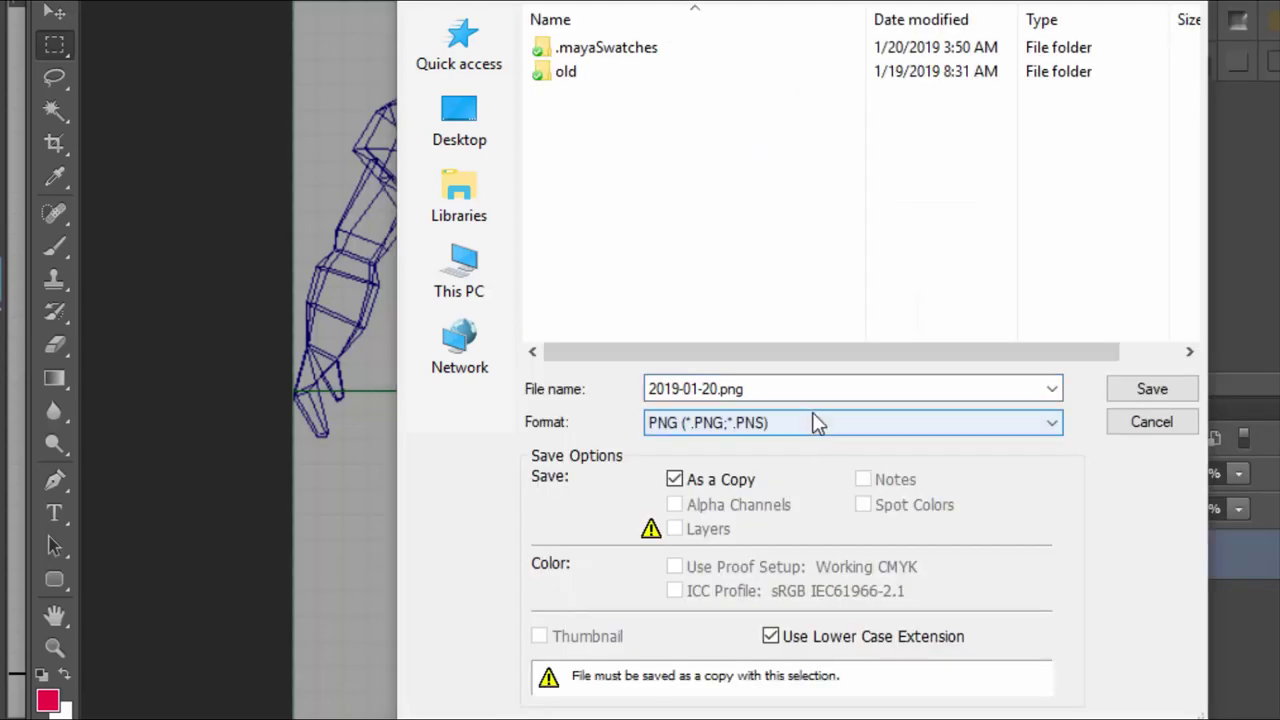
click(815, 428)
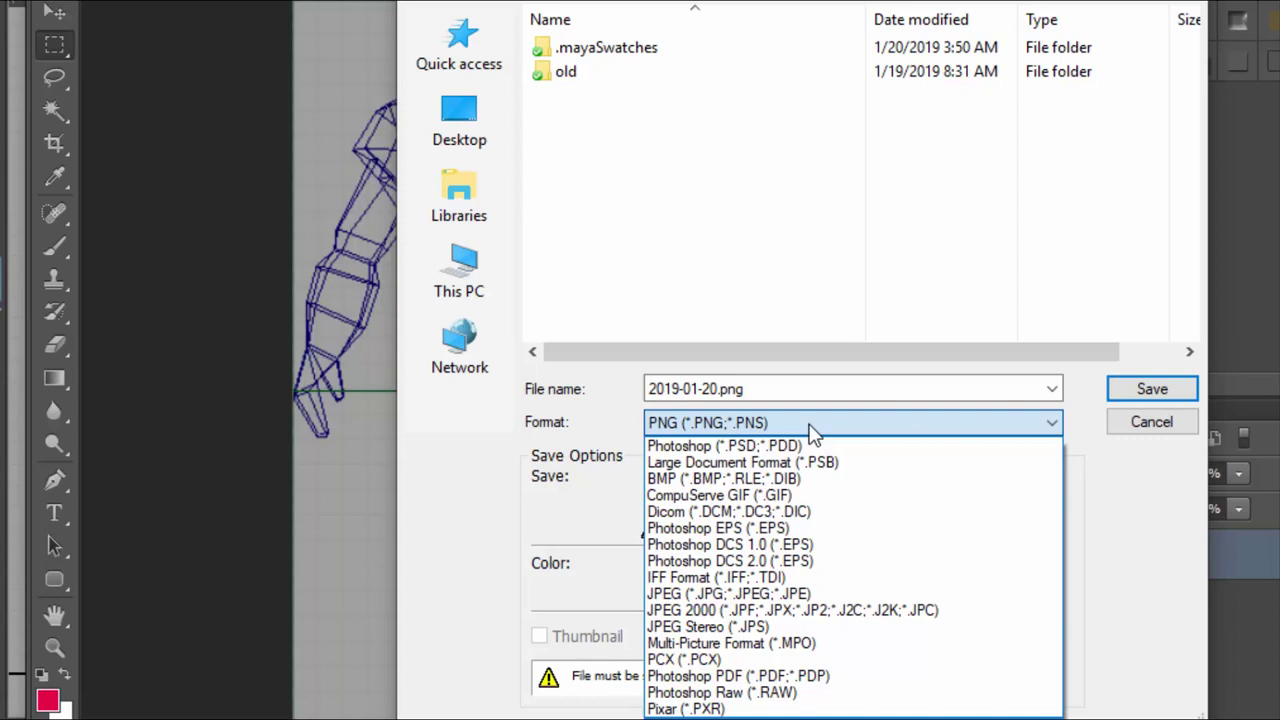
click(810, 393)
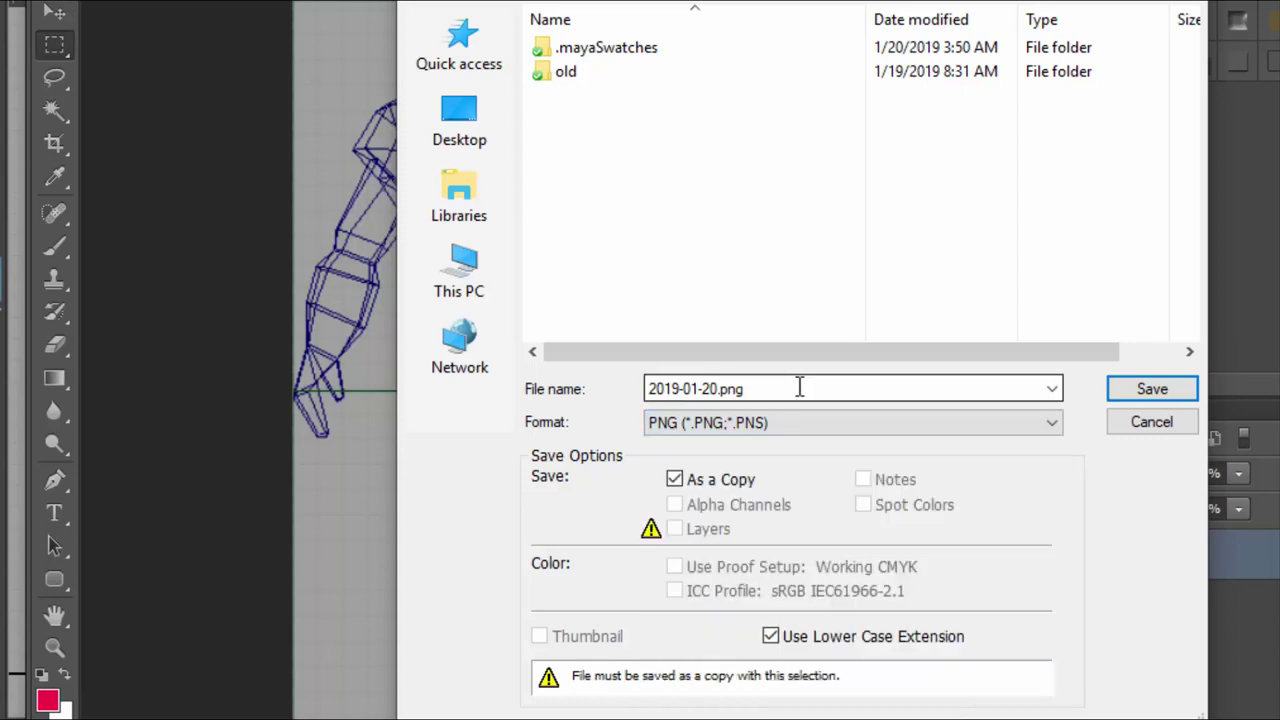
click(799, 388)
key(Home)
key(shift+Right)
key(shift+Right)
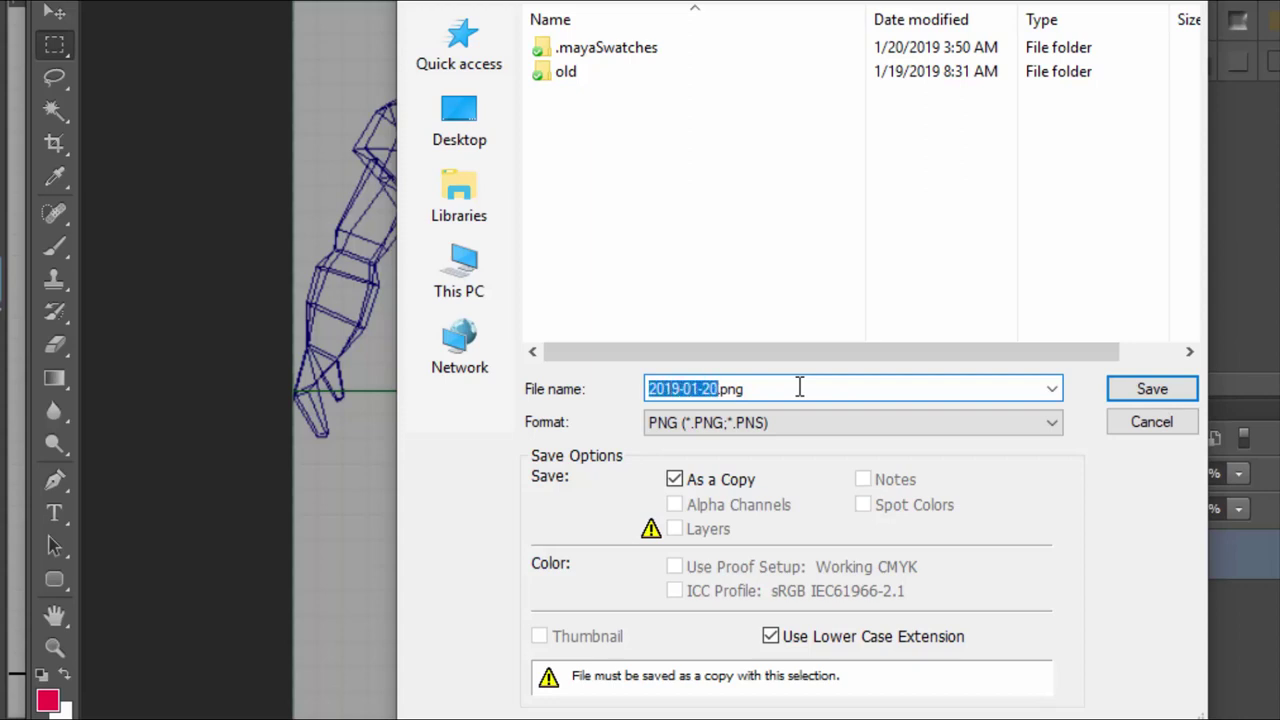
text(Screensho)
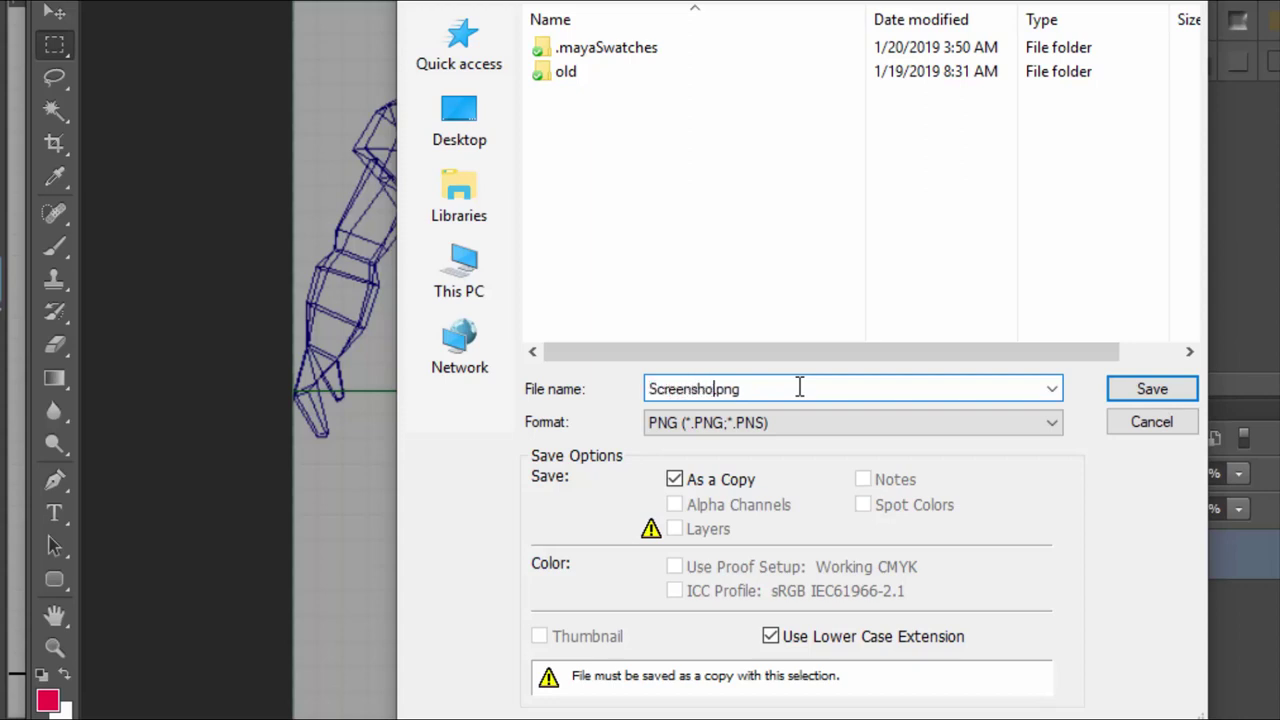
text(t_Front_S)
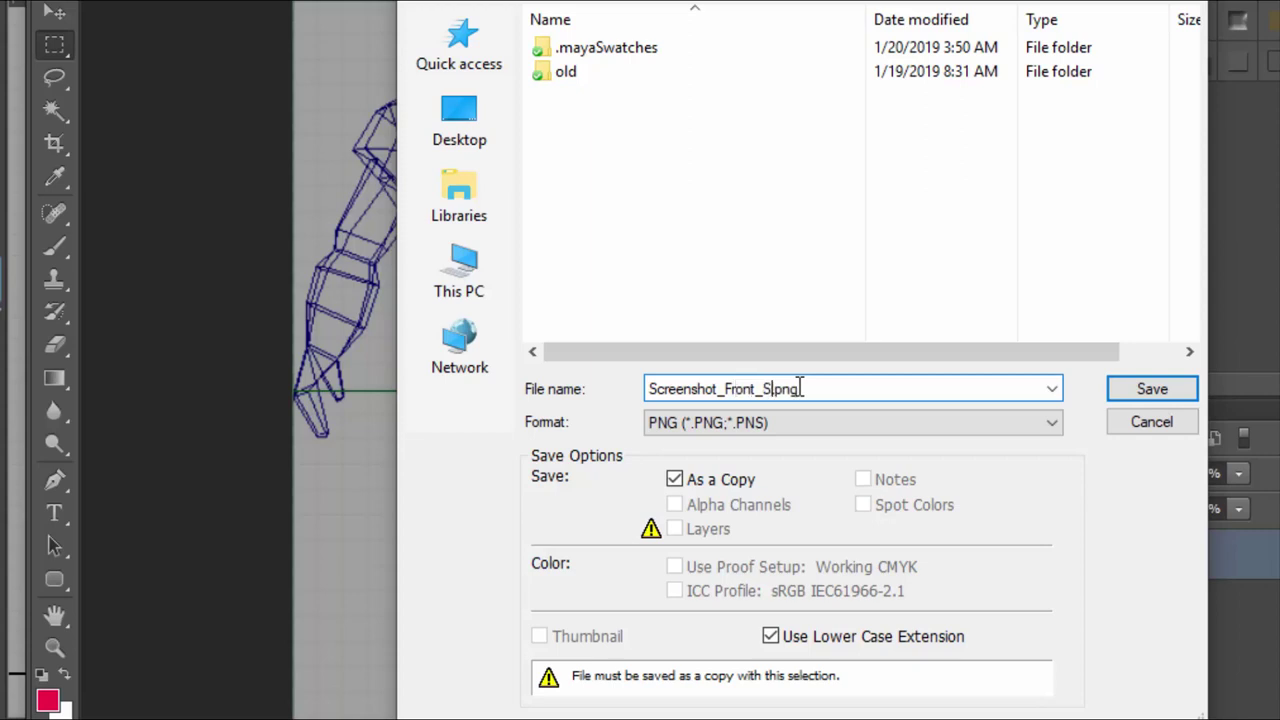
text(entinel)
- Shorten the file name to Sentinel_Front and save the PNG
key(shift+Left)
key(shift+Left)
key(shift+Left)
key(shift+Left)
key(shift+Left)
key(shift+Left)
key(shift+Left)
key(shift+Left)
key(shift+Left)
key(shift+Left)
key(shift+Left)
key(shift+Left)
key(shift+Left)
key(shift+Left)
key(shift+Left)
key(shift+Left)
key(BackSpace)
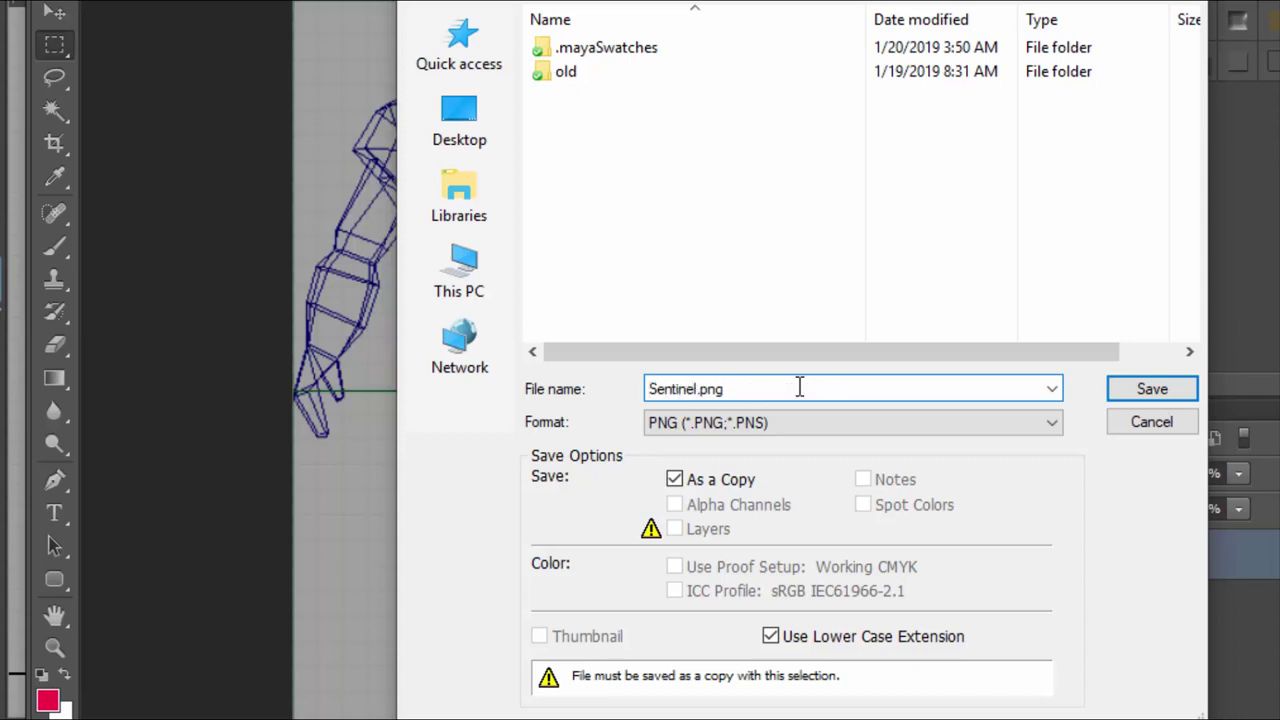
text(_Front)
key(Return)
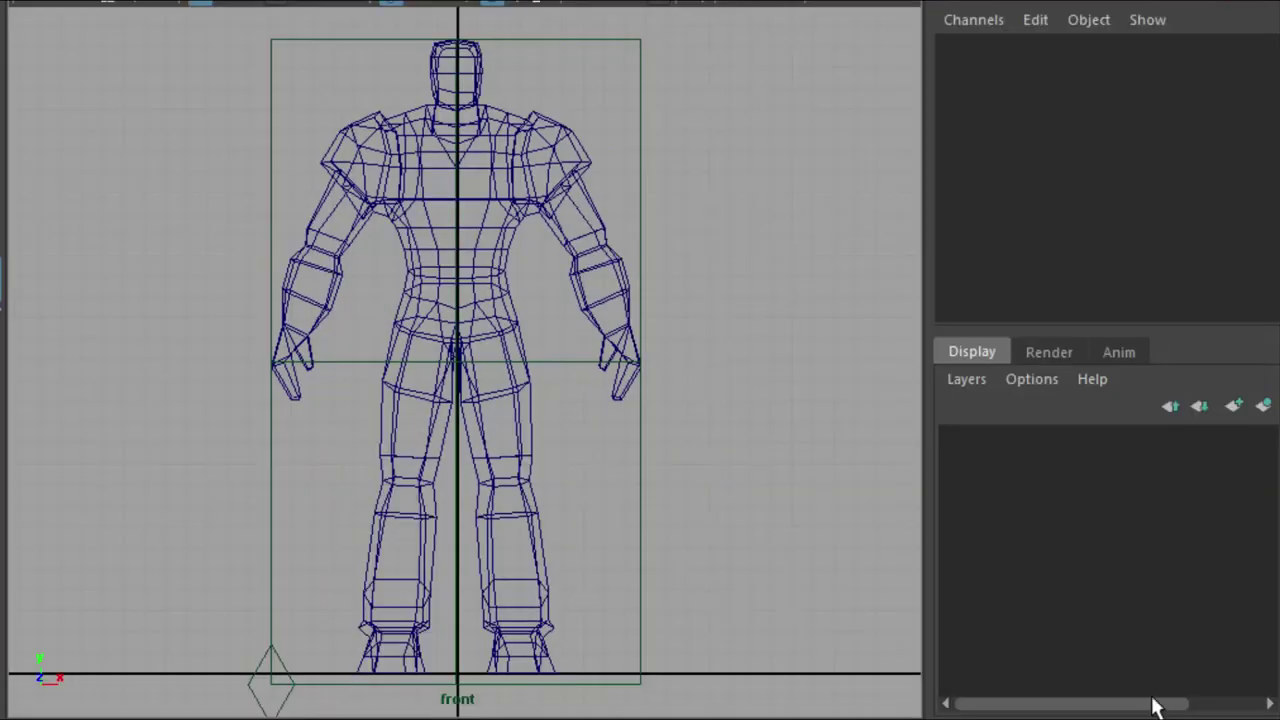
- Switch to Maya, check the attributes of place3dTexture1 from the Outliner, and deselect it
drag(1279, 560, 857, 186)
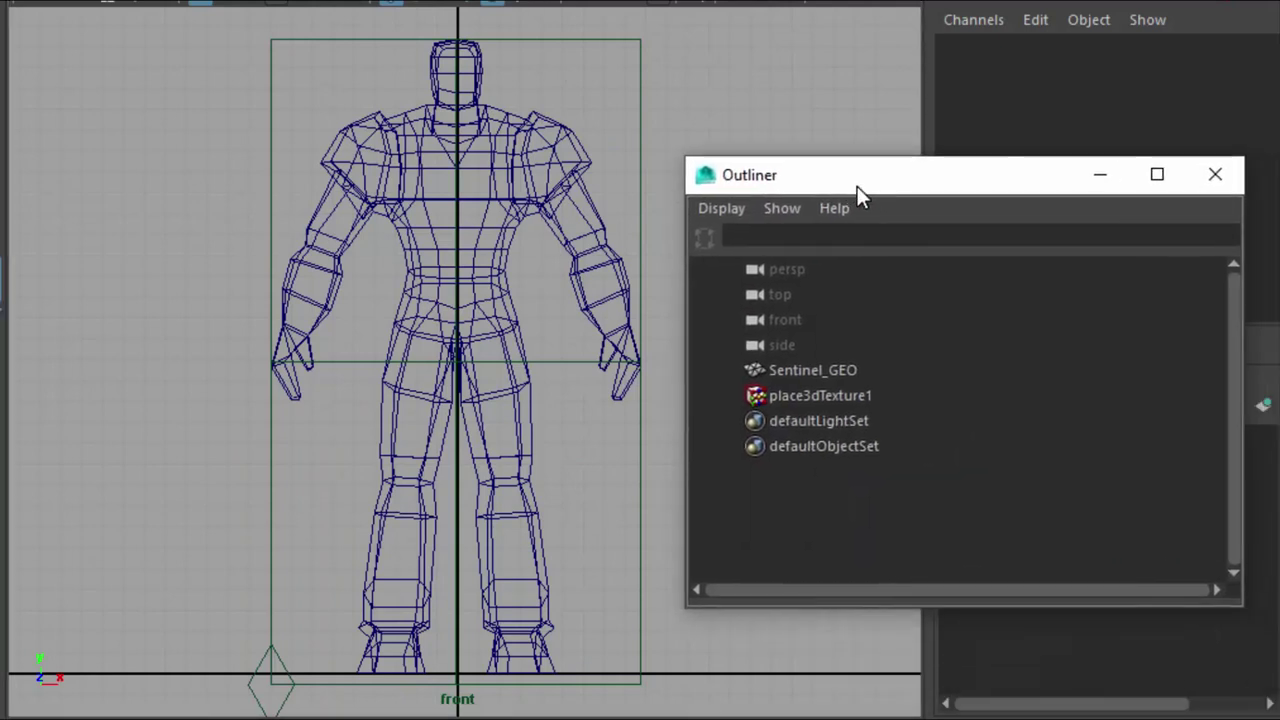
click(786, 404)
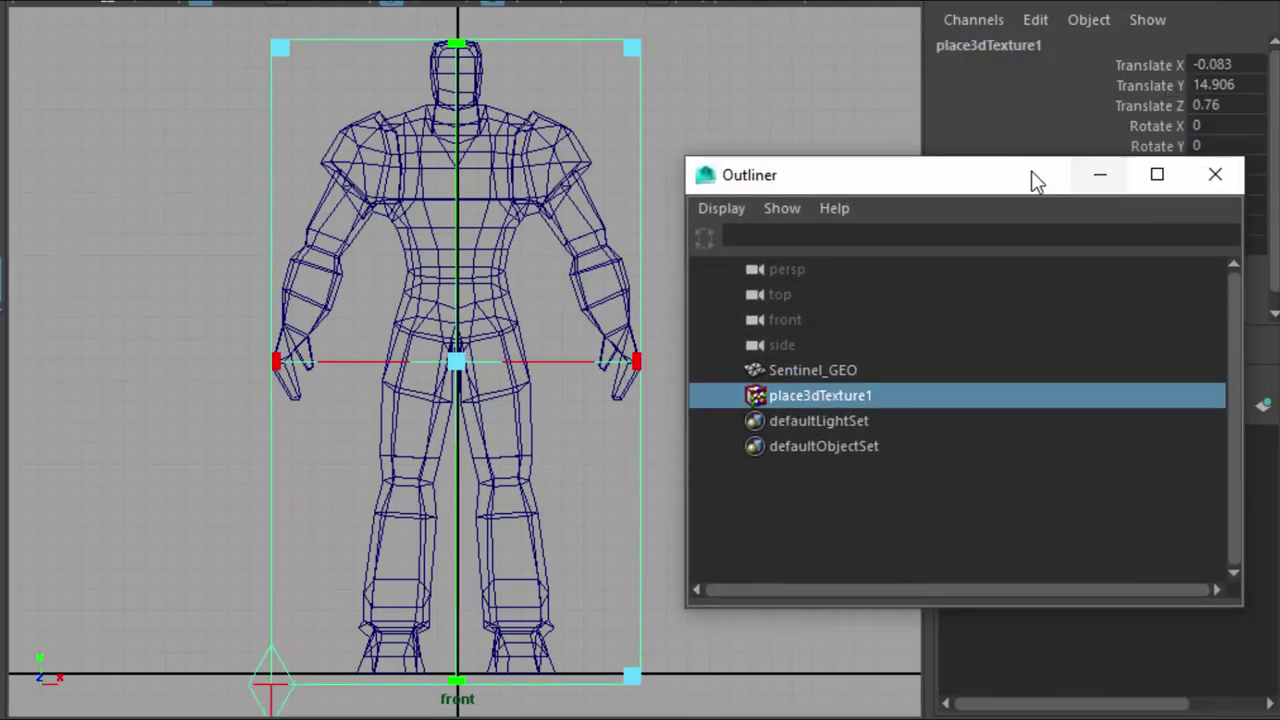
drag(1035, 180, 538, 305)
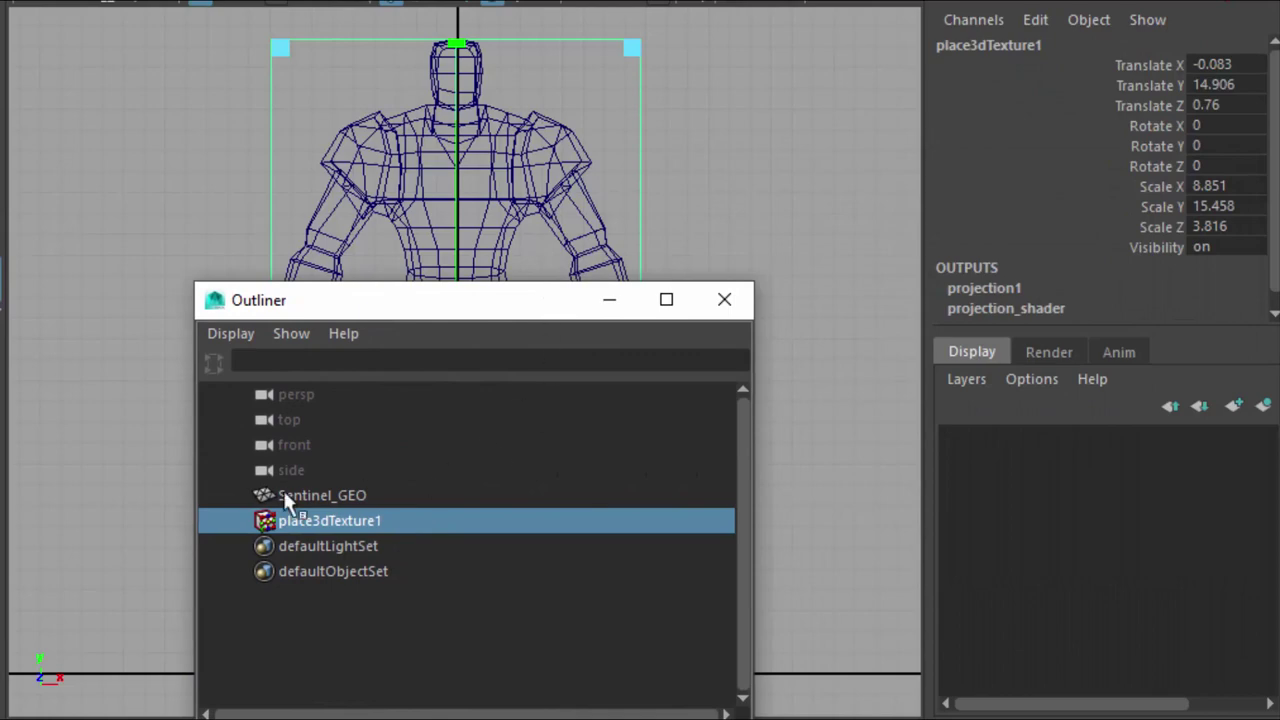
double_click(266, 520)
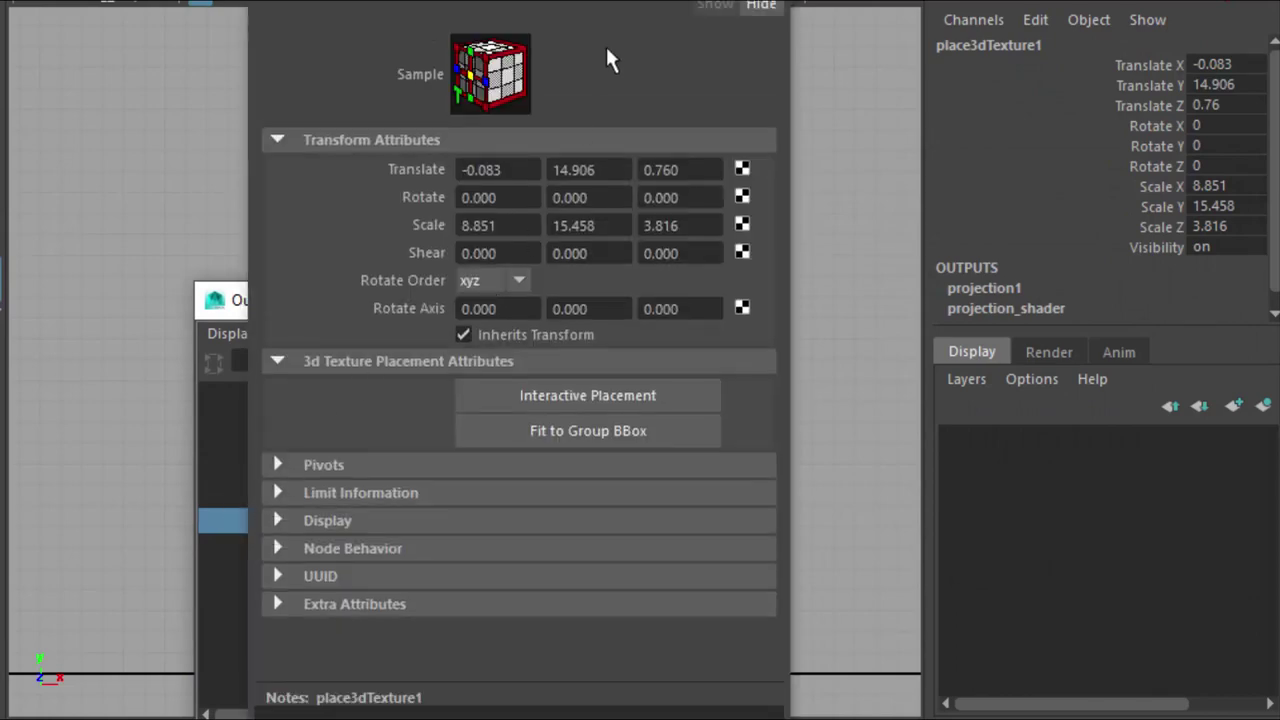
click(761, 0)
click(194, 94)
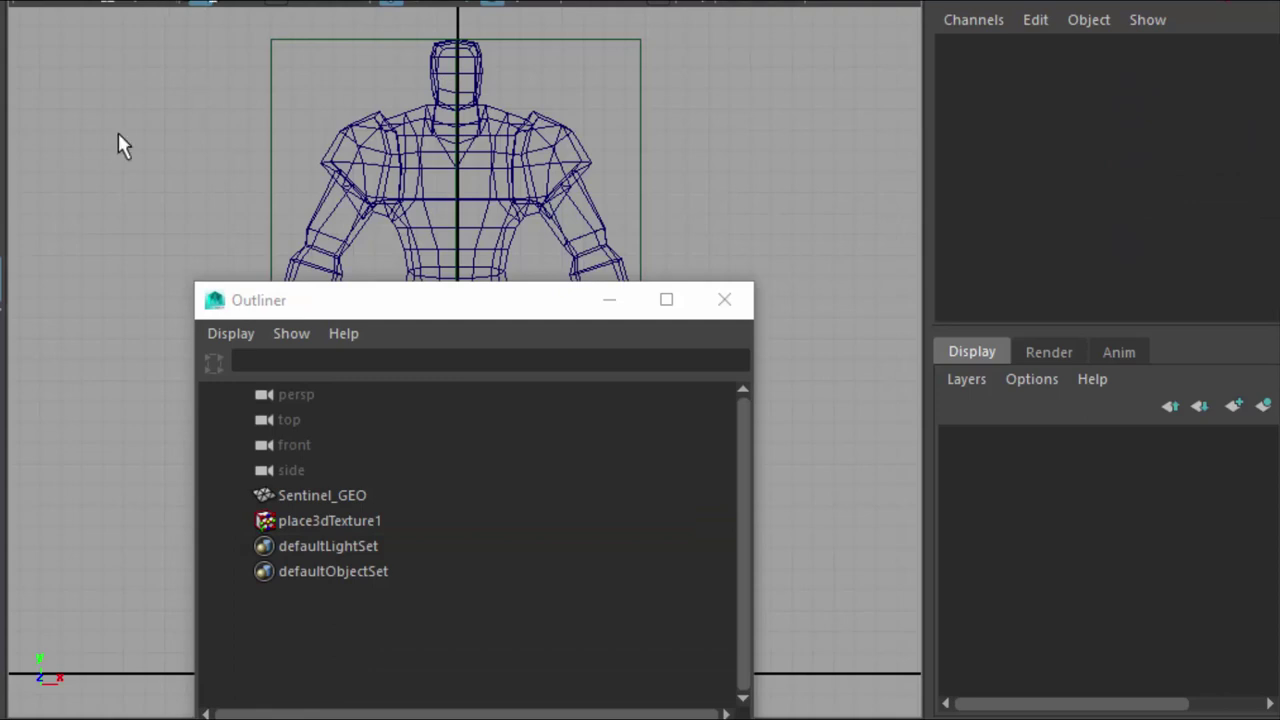
- Open projection_shader in the Hypershade and follow its Color connection to the Image attribute of projection1
click(220, 2)
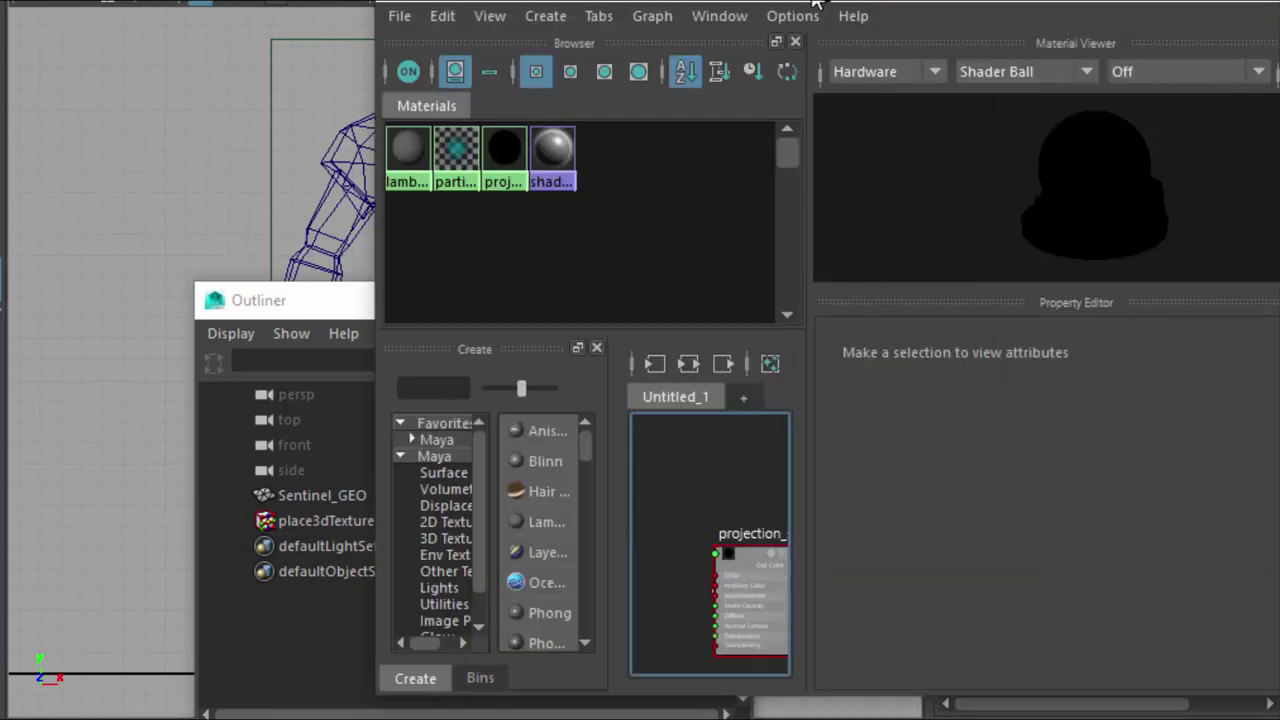
drag(815, 5, 523, 94)
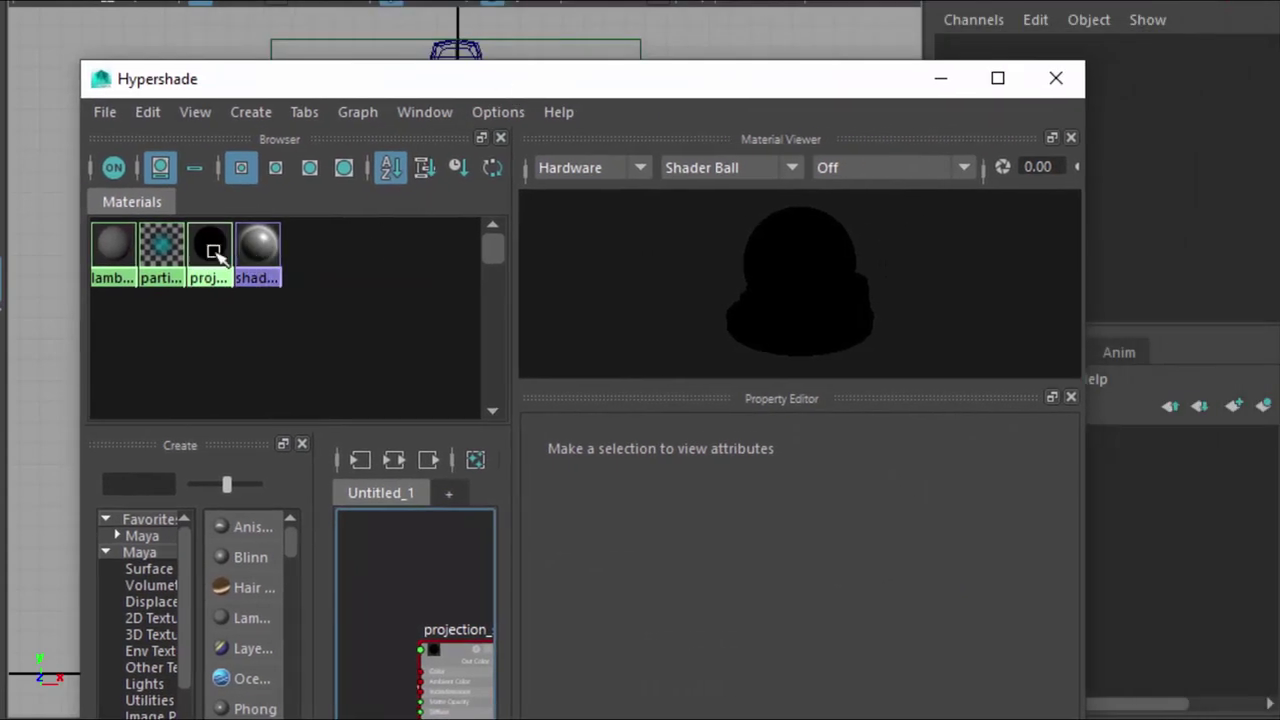
click(213, 252)
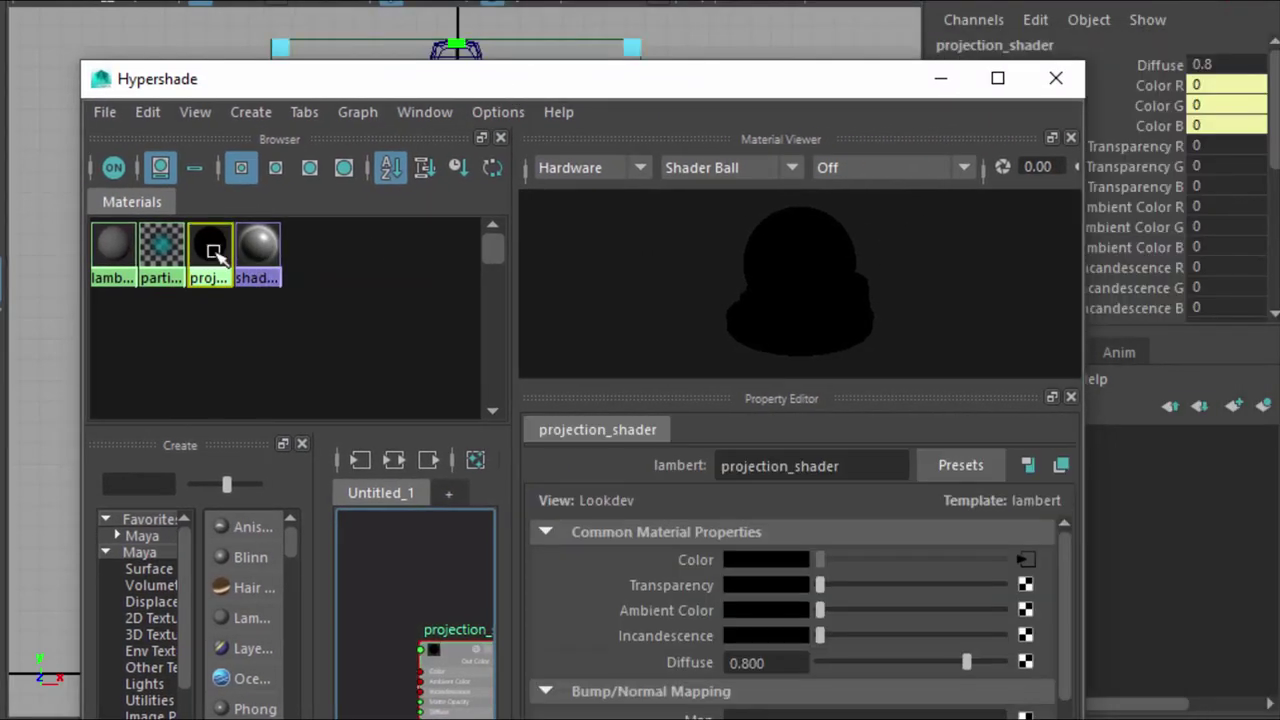
click(1025, 556)
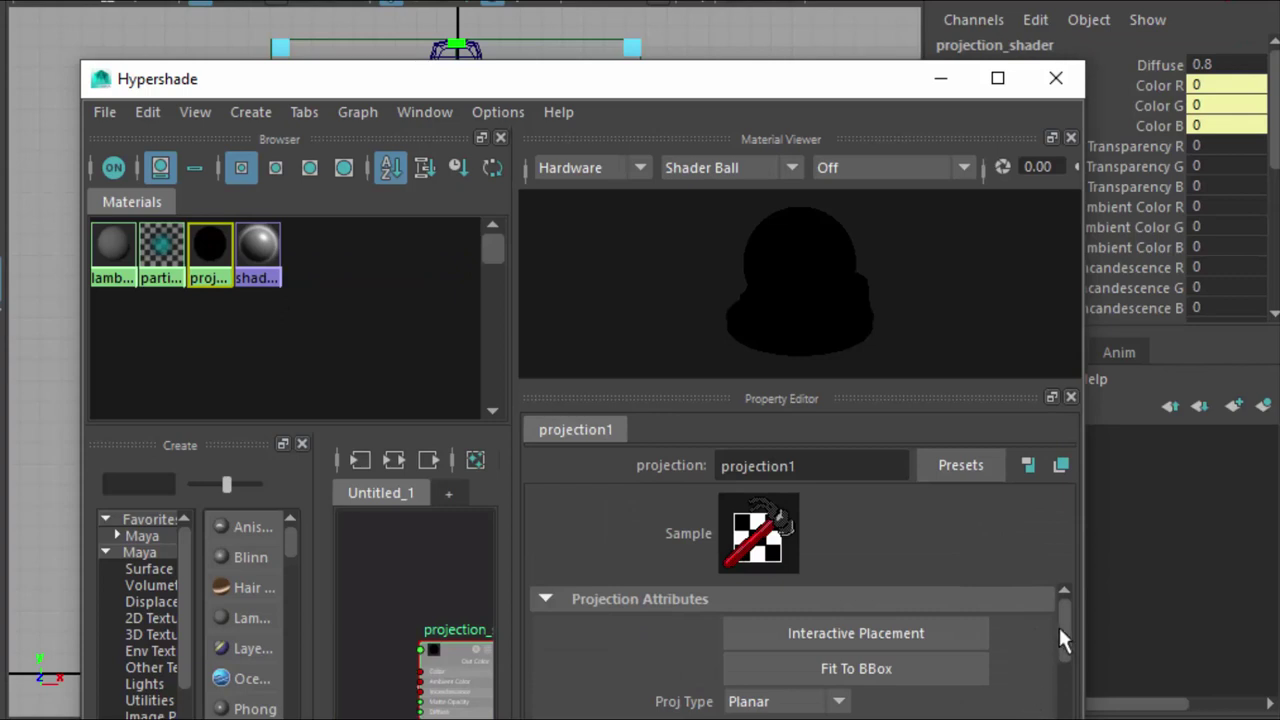
drag(1065, 642, 1068, 660)
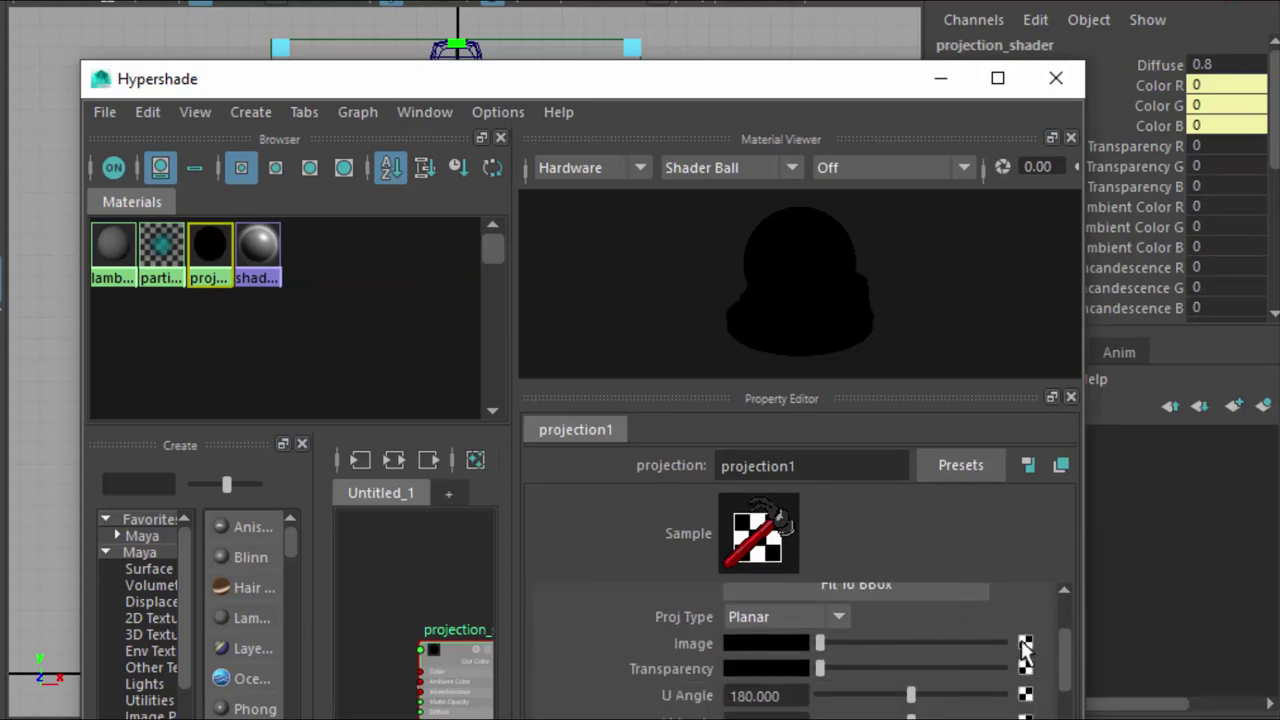
drag(751, 79, 696, 0)
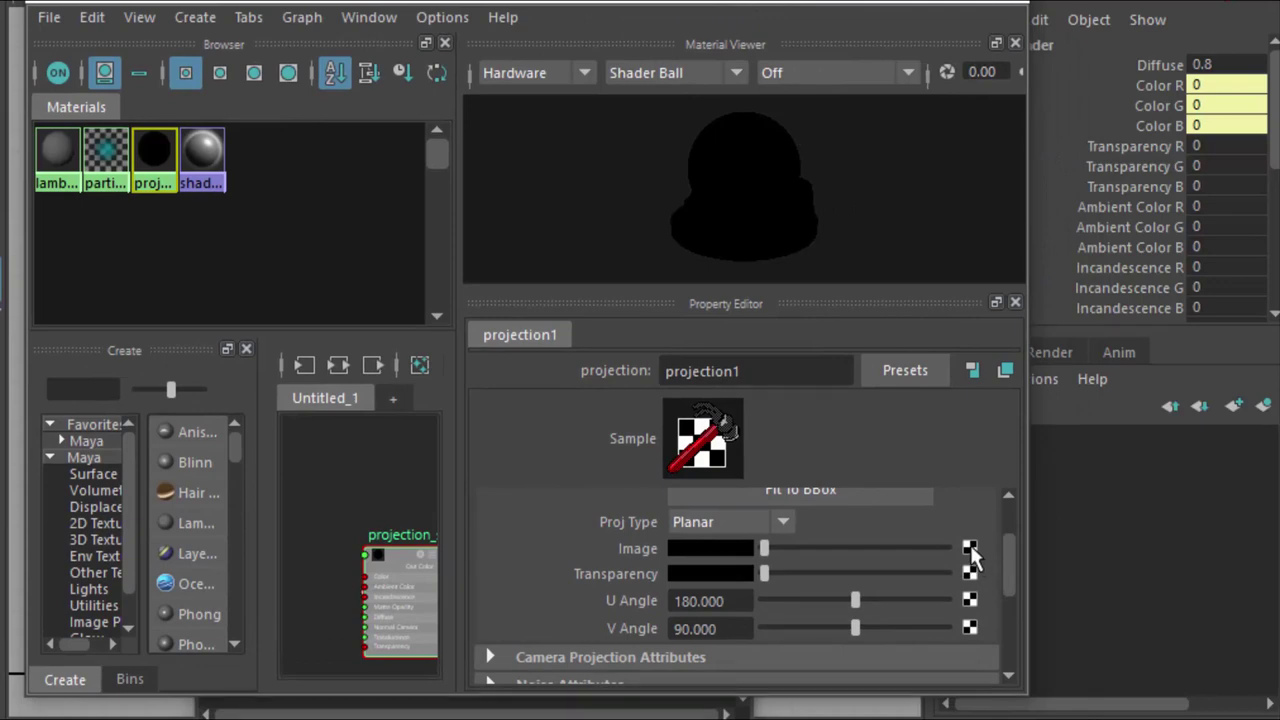
- Connect a new 2D File texture to the projection's Image attribute, clearing the node search filter
click(970, 549)
click(830, 236)
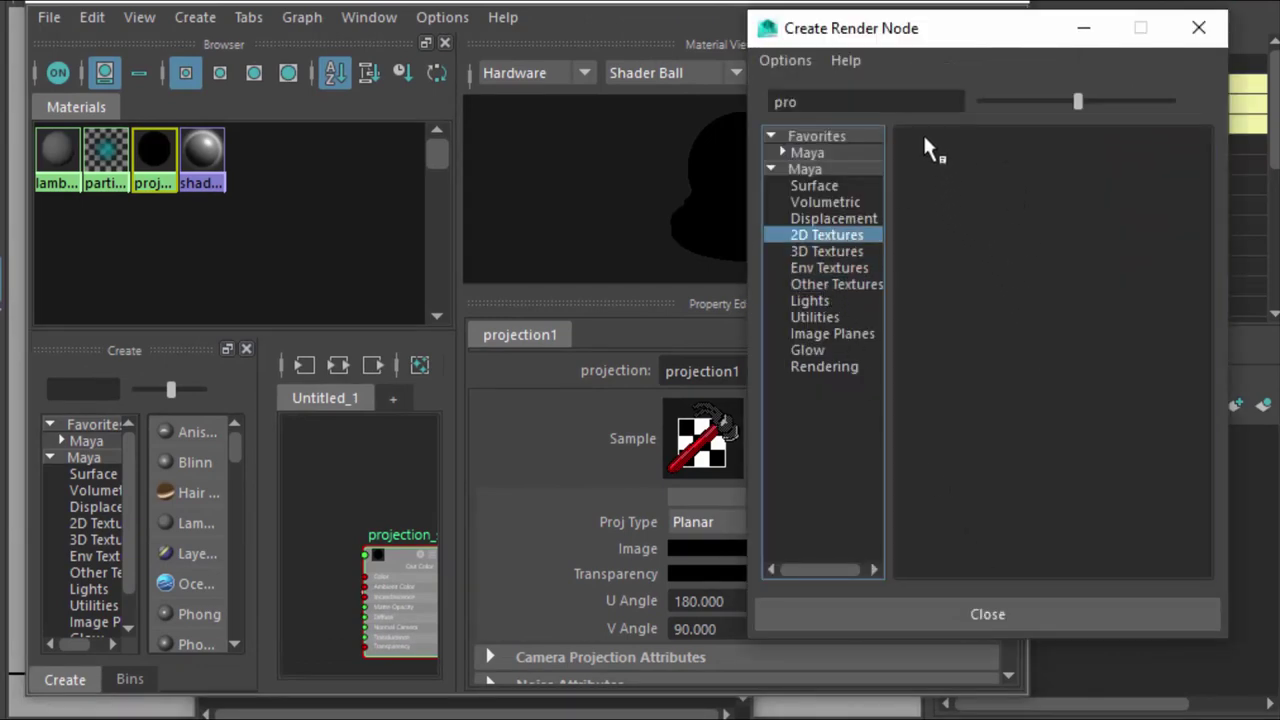
drag(970, 36, 867, 70)
drag(740, 135, 656, 135)
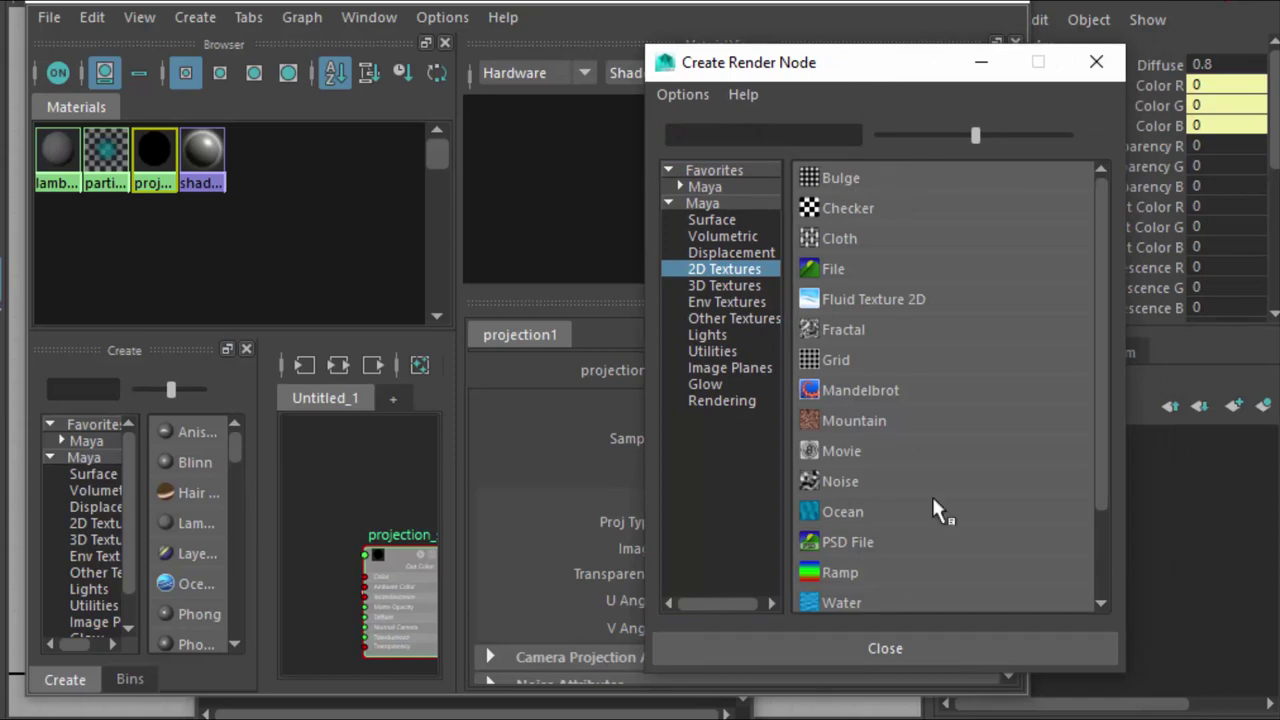
click(840, 265)
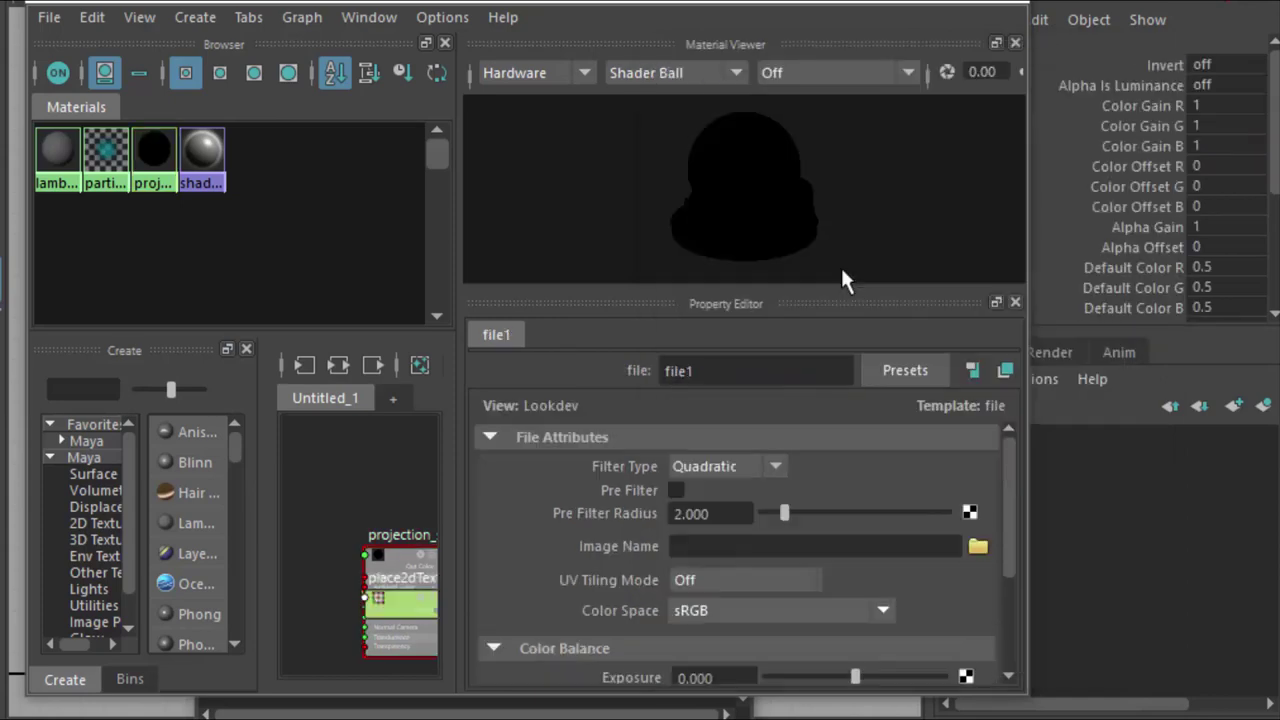
- Browse for the file texture's image and rename Sentinel_Front.png to Sentinel_Front_Screenshot.png
click(977, 546)
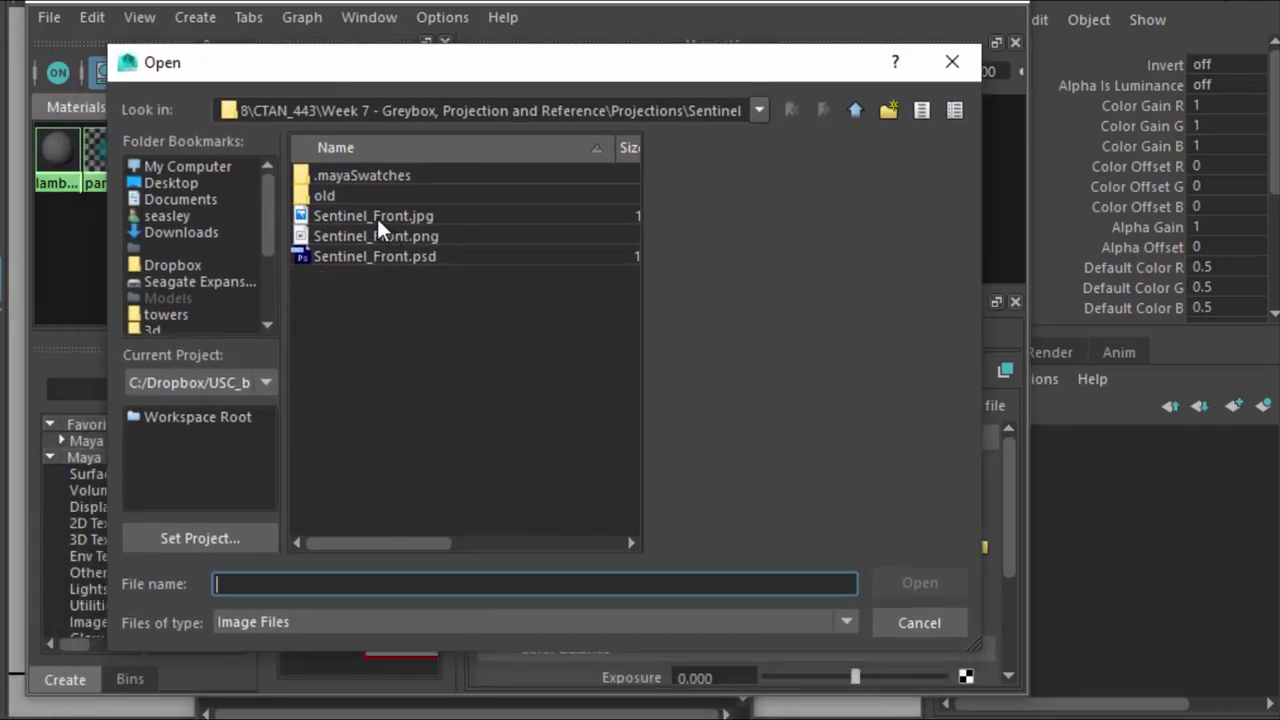
click(377, 216)
click(385, 236)
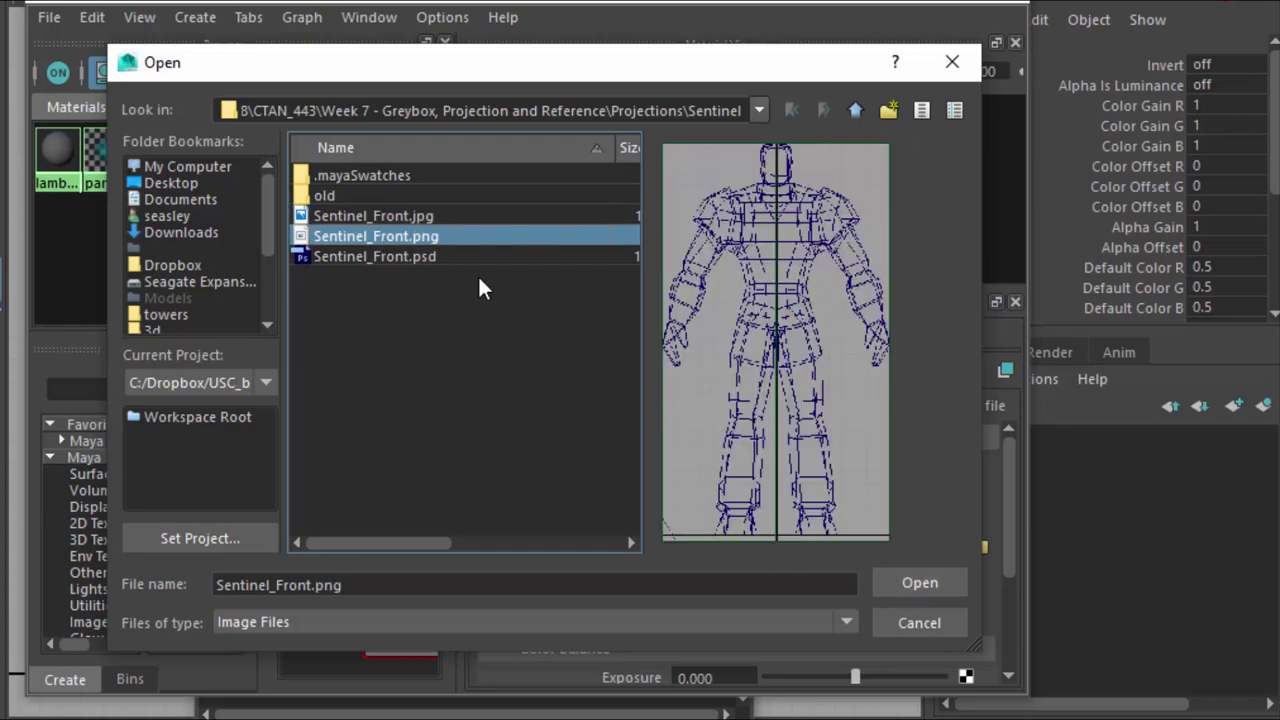
right_click(373, 236)
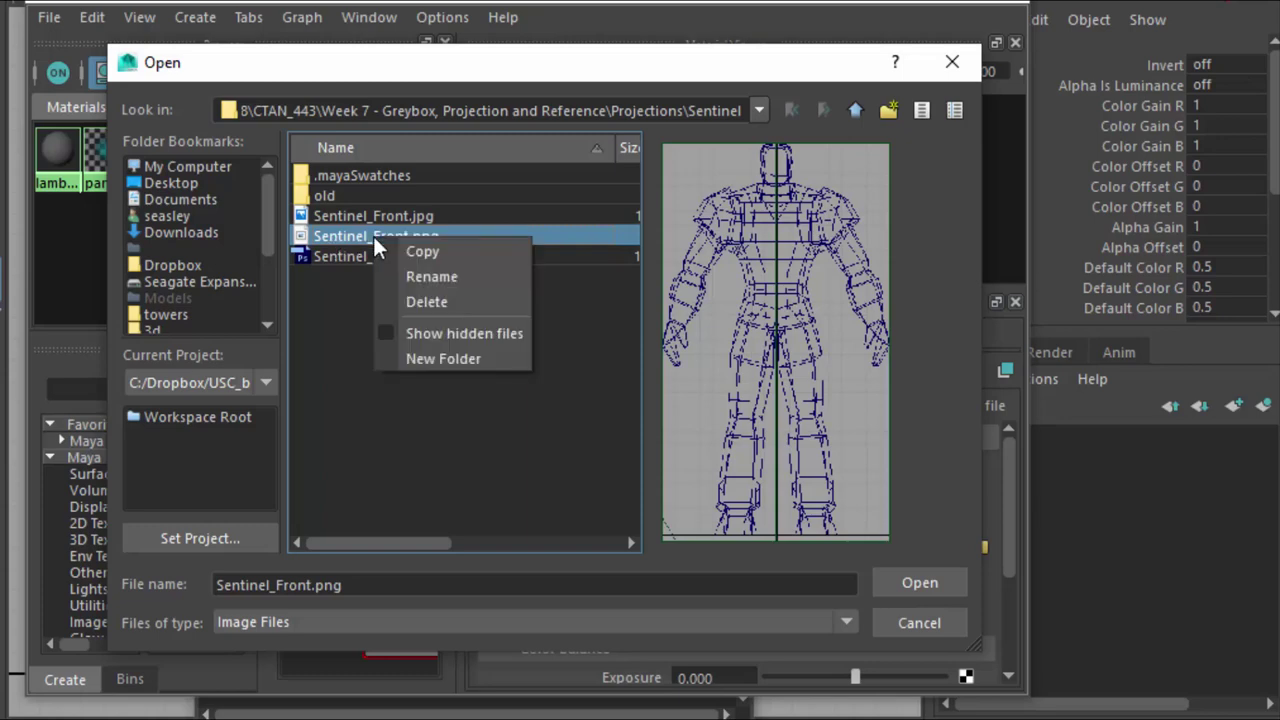
click(408, 267)
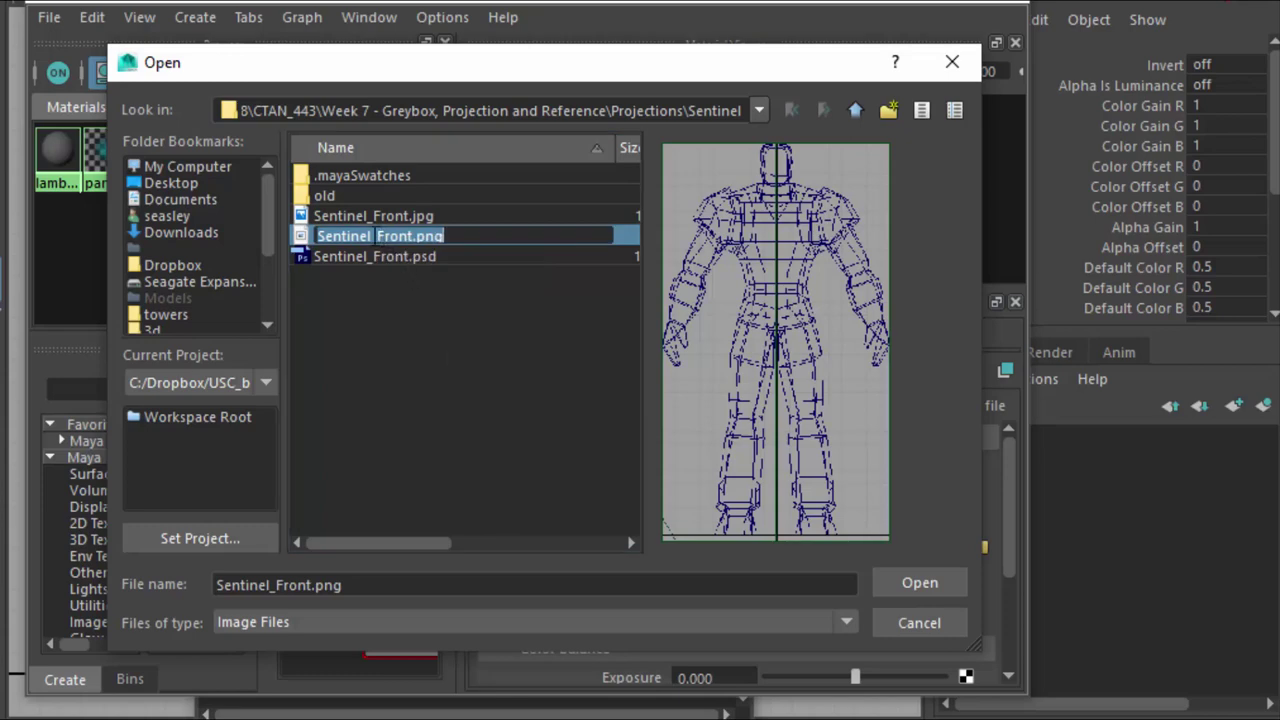
click(381, 236)
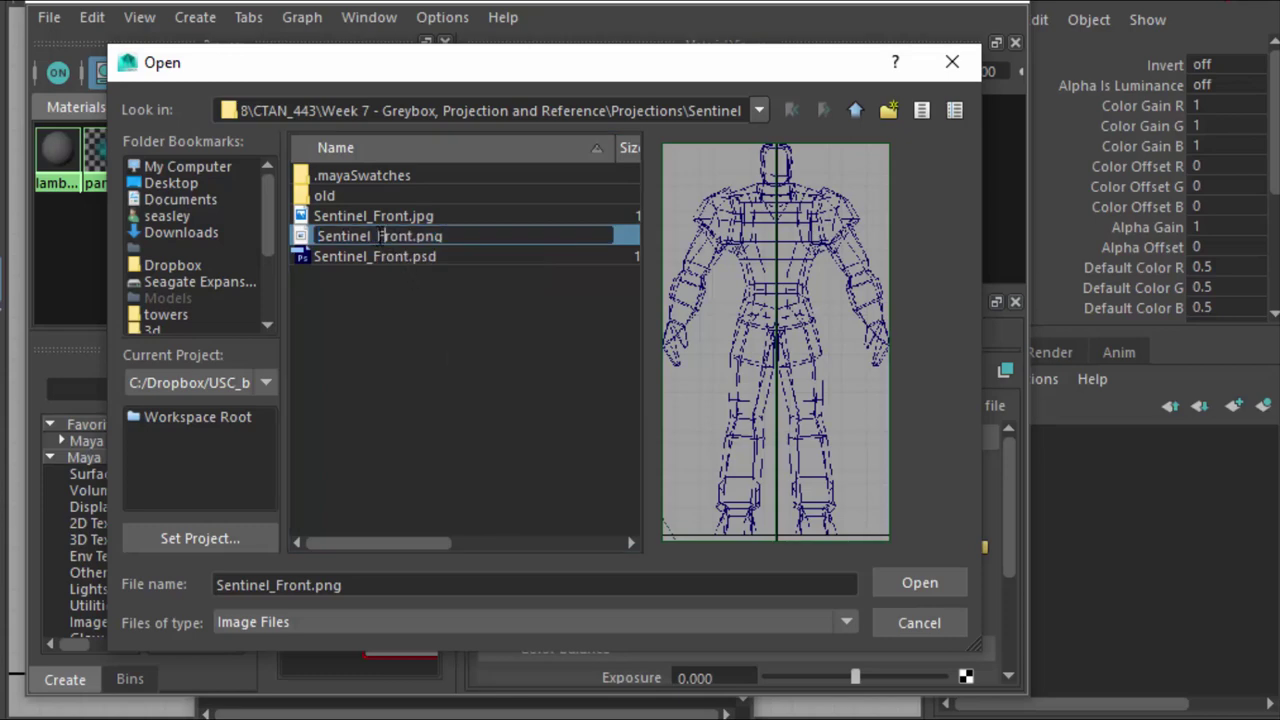
key(Right)
key(Right)
key(Right)
key(Right)
key(Right)
text(_Screenshot)
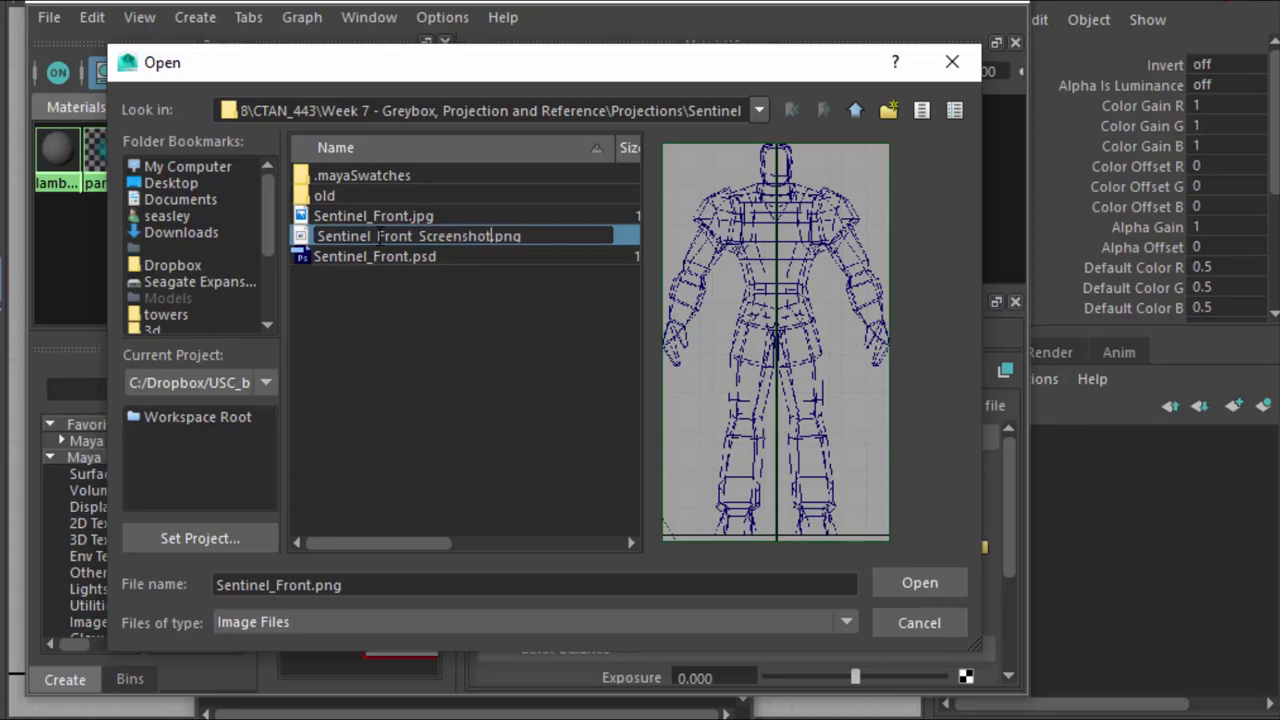
key(Return)
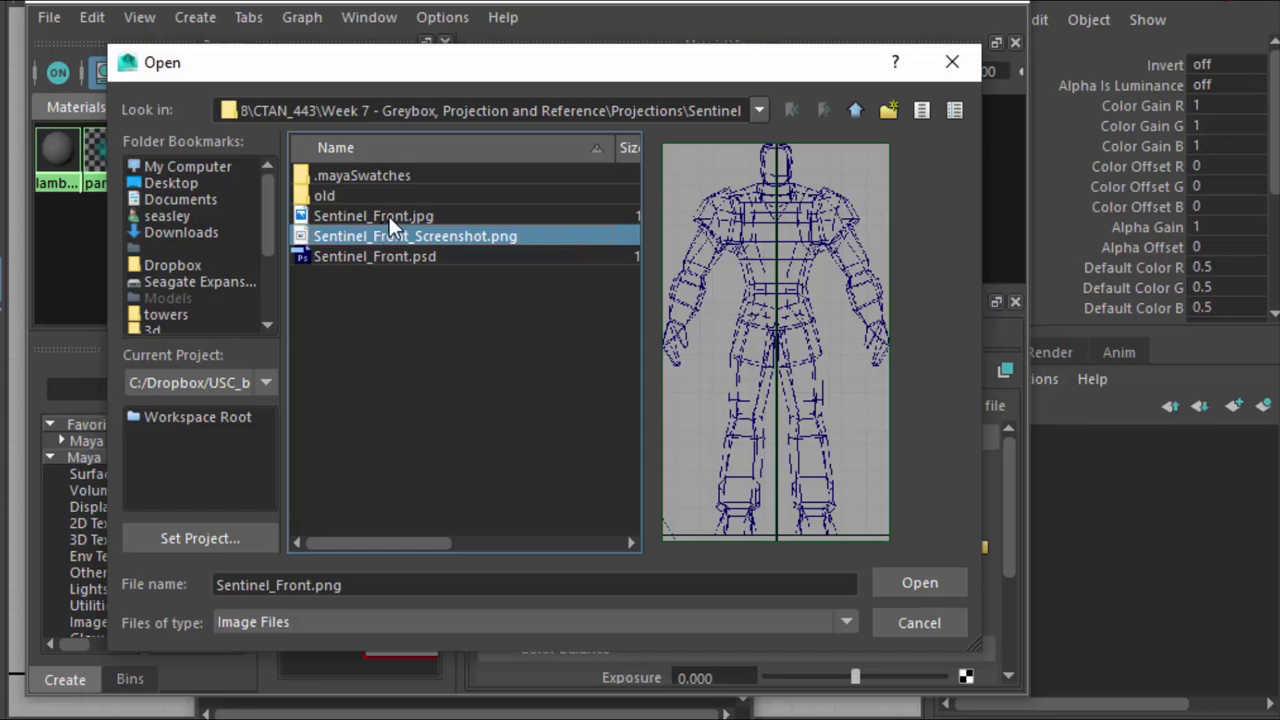
- Load Sentinel_Front_Screenshot.png into the file texture, and close the Hypershade and the Outliner
click(918, 580)
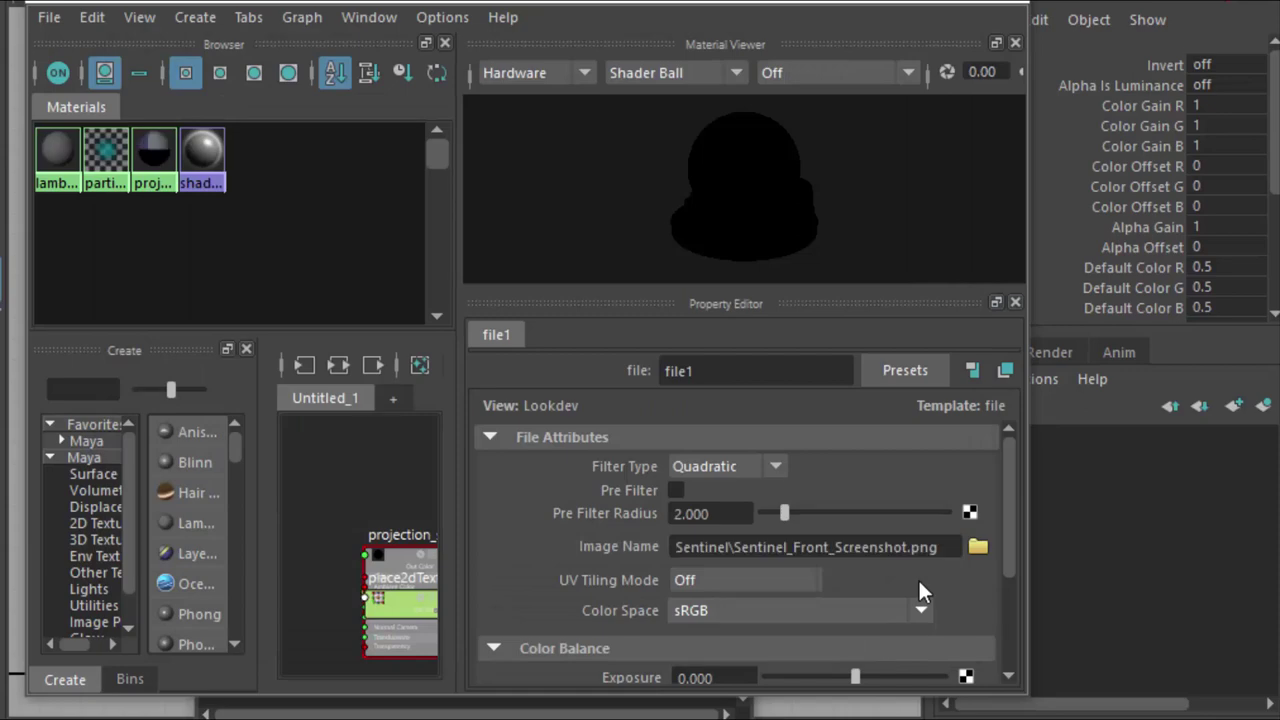
click(1006, 4)
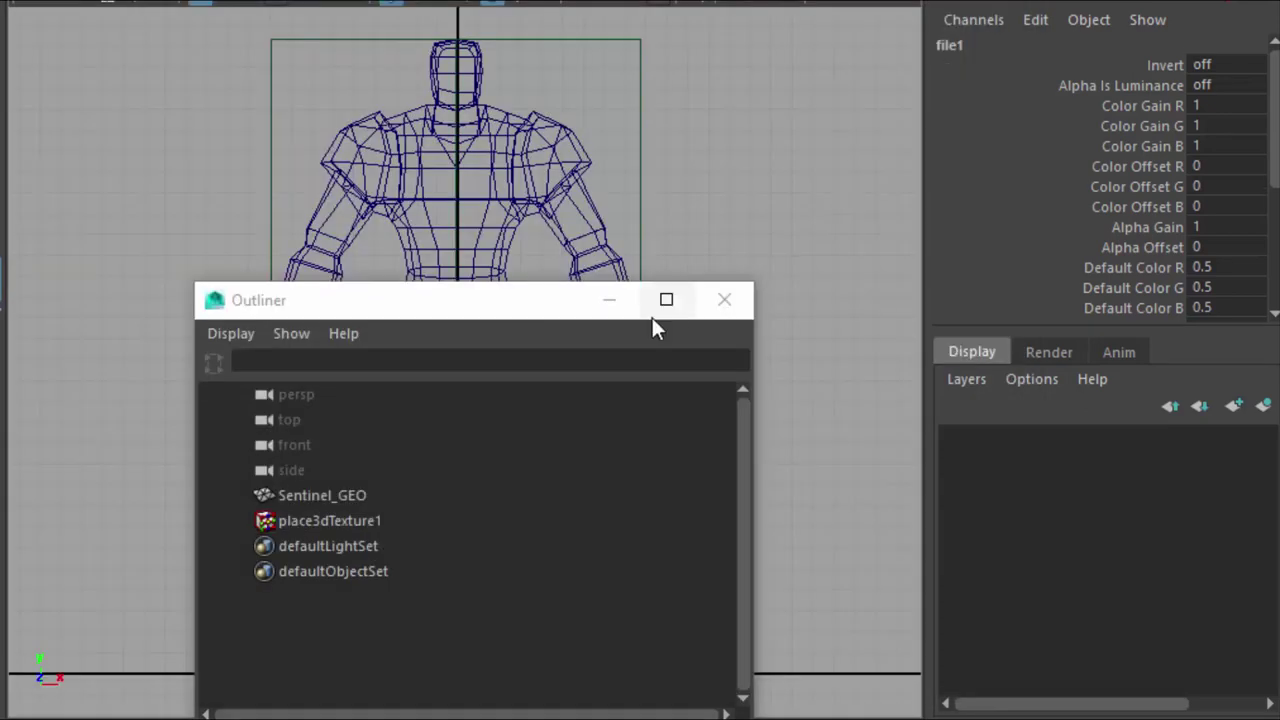
click(716, 298)
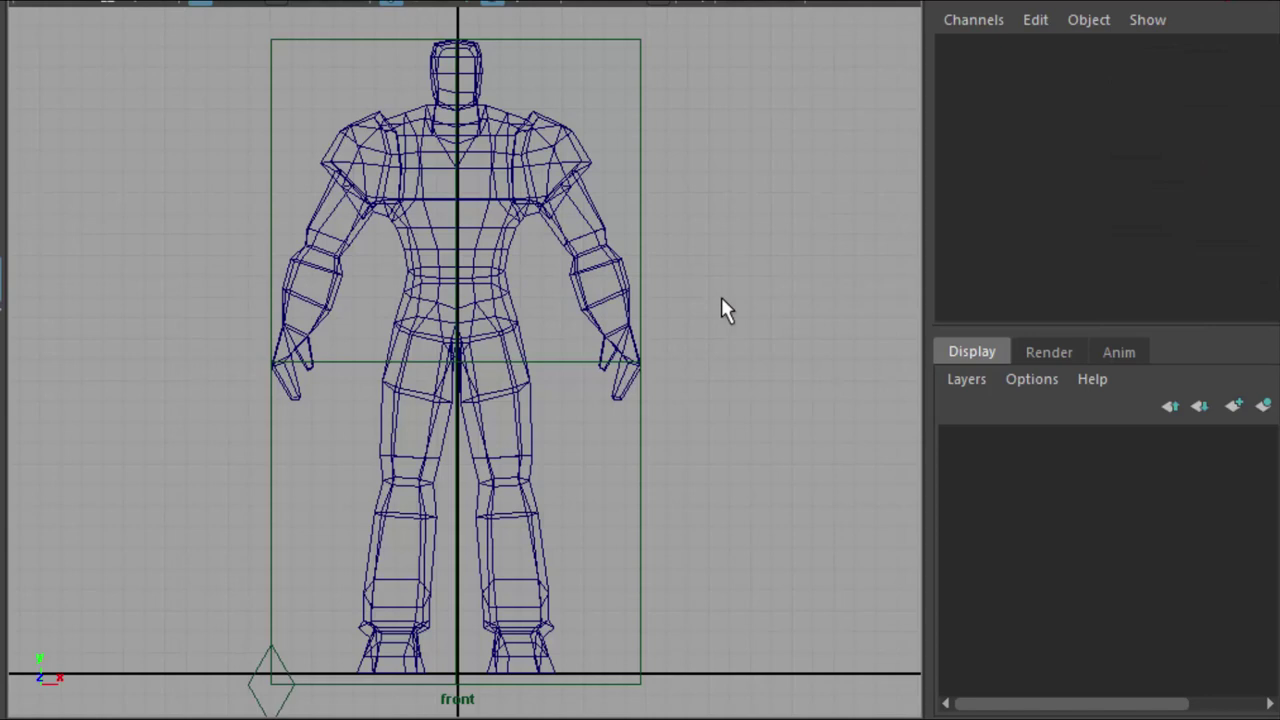
- Turn on textured shaded display in both the front view and the perspective view
key(6)
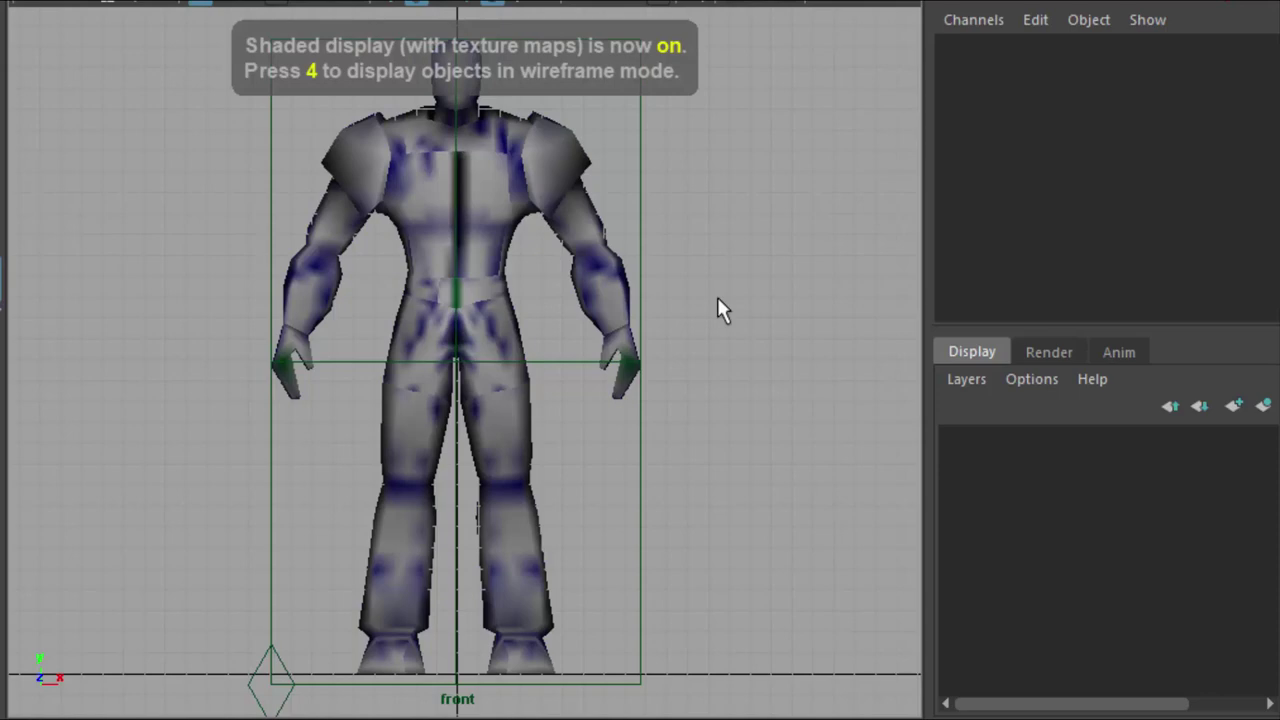
key(space)
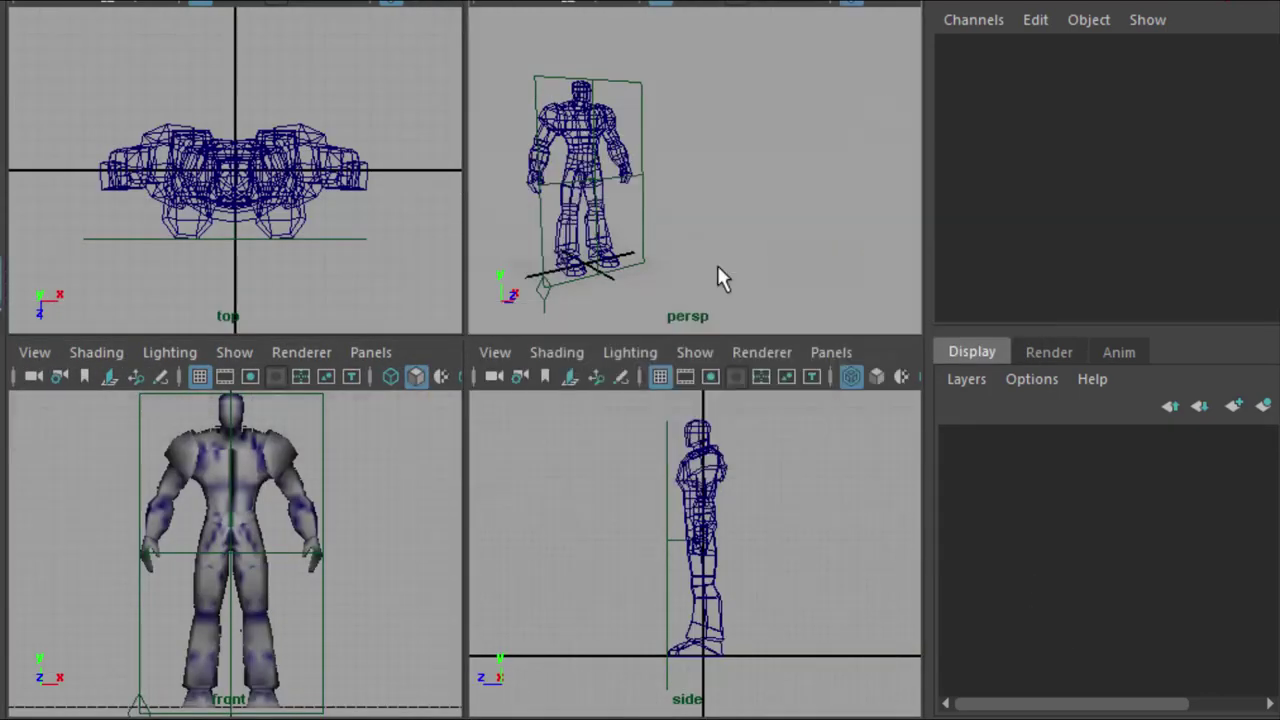
key(space)
key(f)
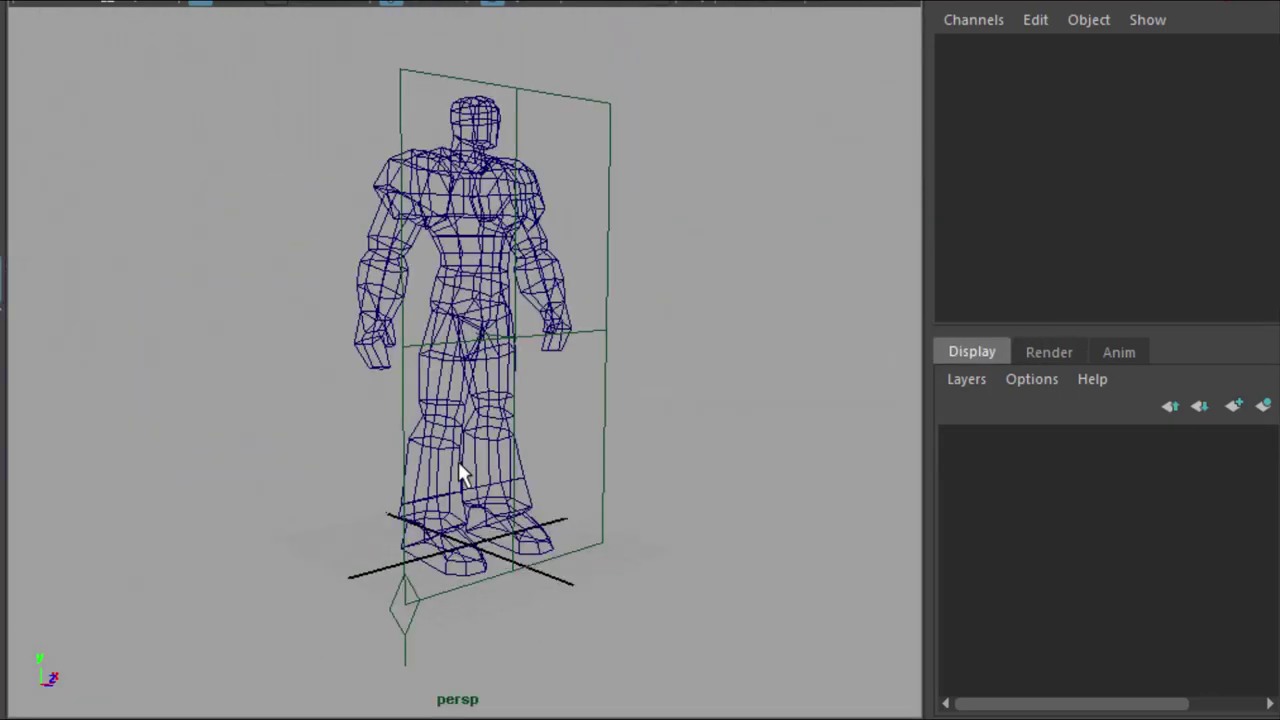
scroll(458, 463, up, 4)
alt+middle_drag(491, 429, 494, 462)
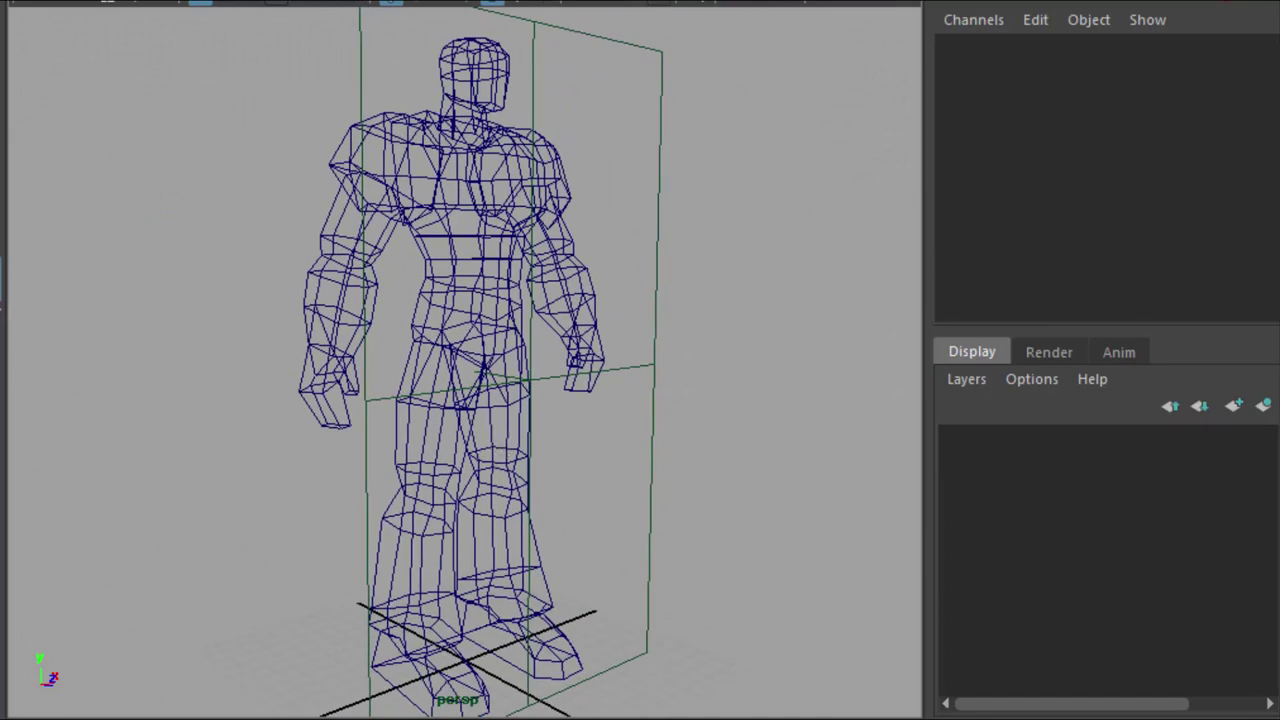
key(6)
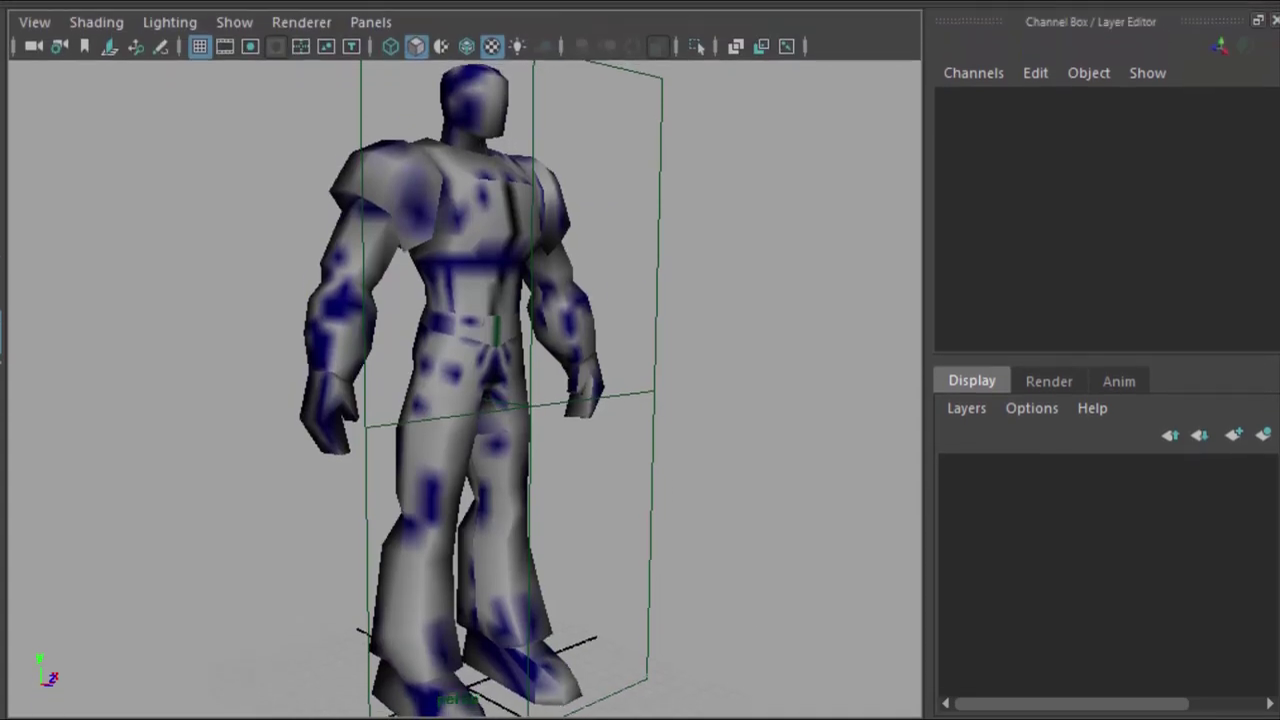
- Set the perspective view's renderer to Viewport 2.0 and select Sentinel_GEO to examine the projected wireframe on it
click(303, 20)
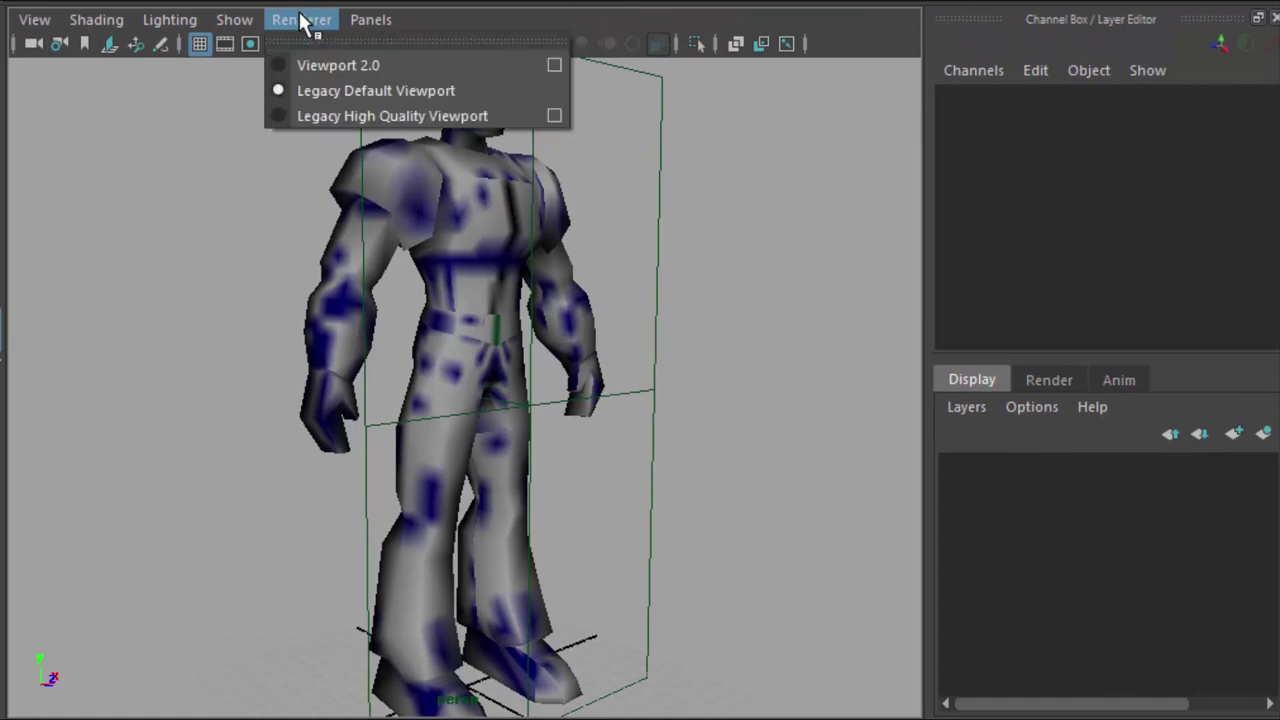
click(320, 66)
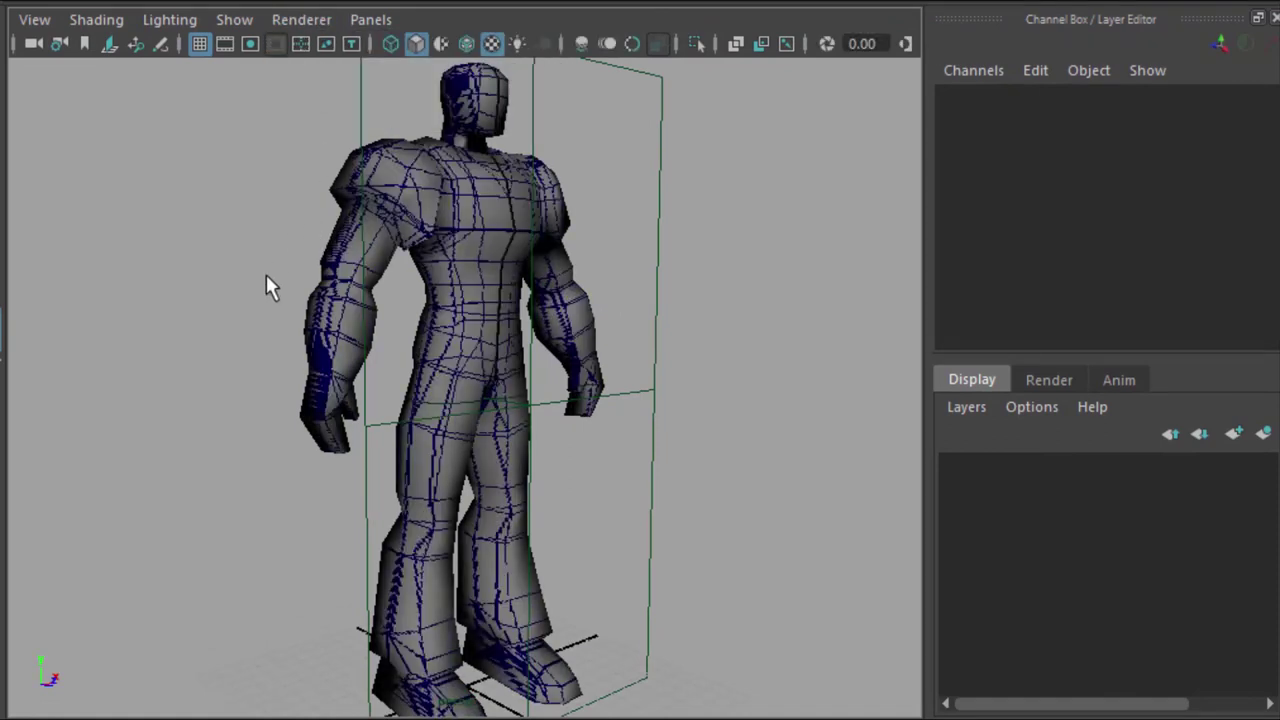
alt+drag(680, 443, 658, 458)
click(312, 362)
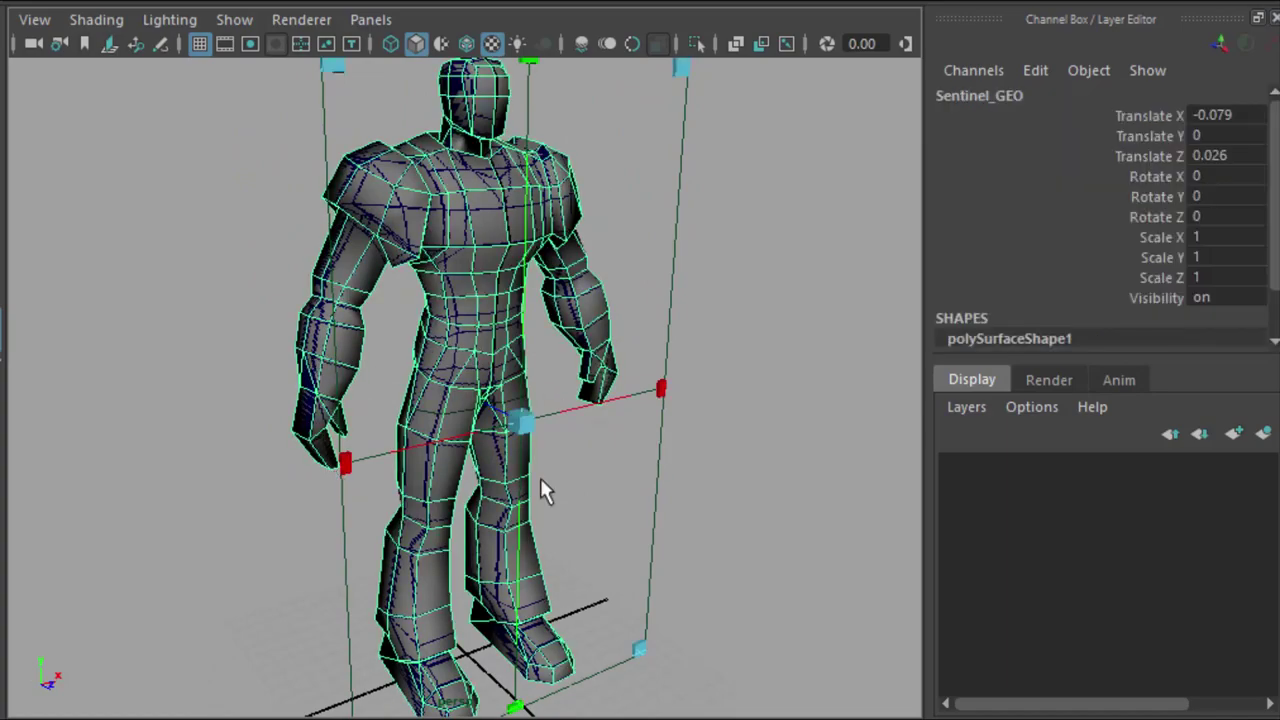
alt+drag(596, 435, 660, 406)
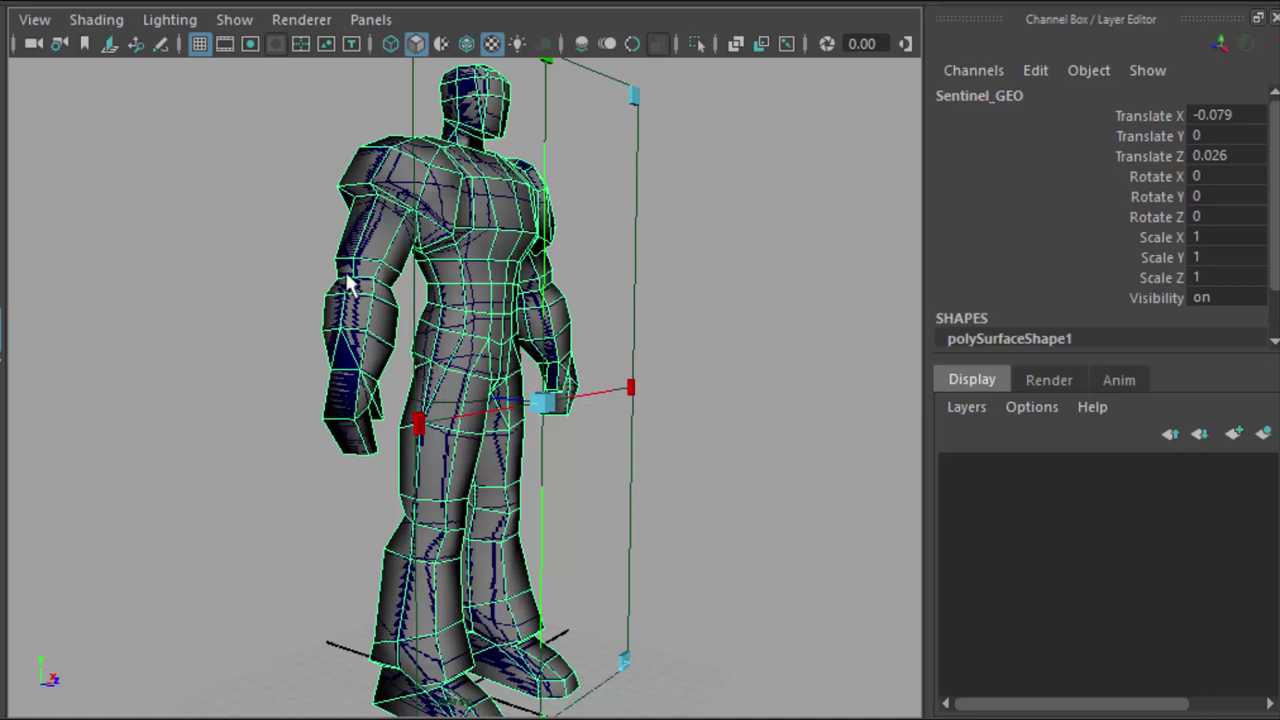
- Set the front view's renderer to Viewport 2.0, check the projection up close on Sentinel_GEO, and deselect the model
key(space)
key(space)
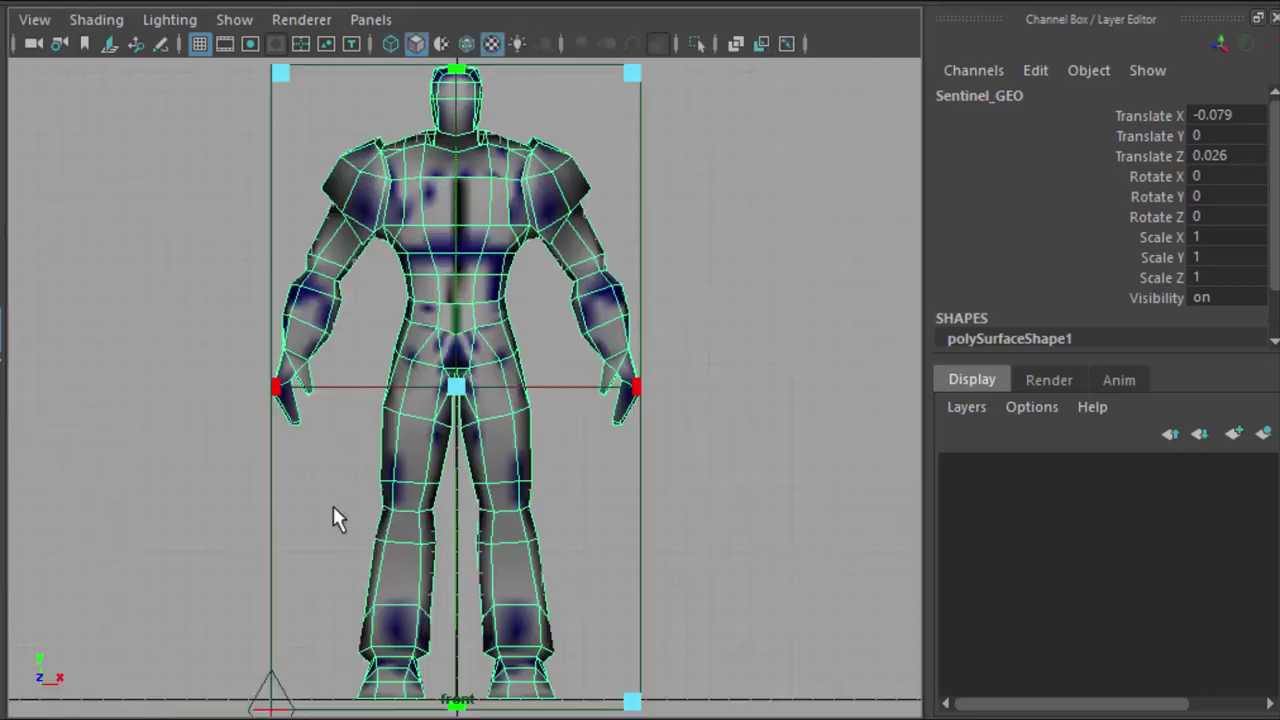
click(301, 20)
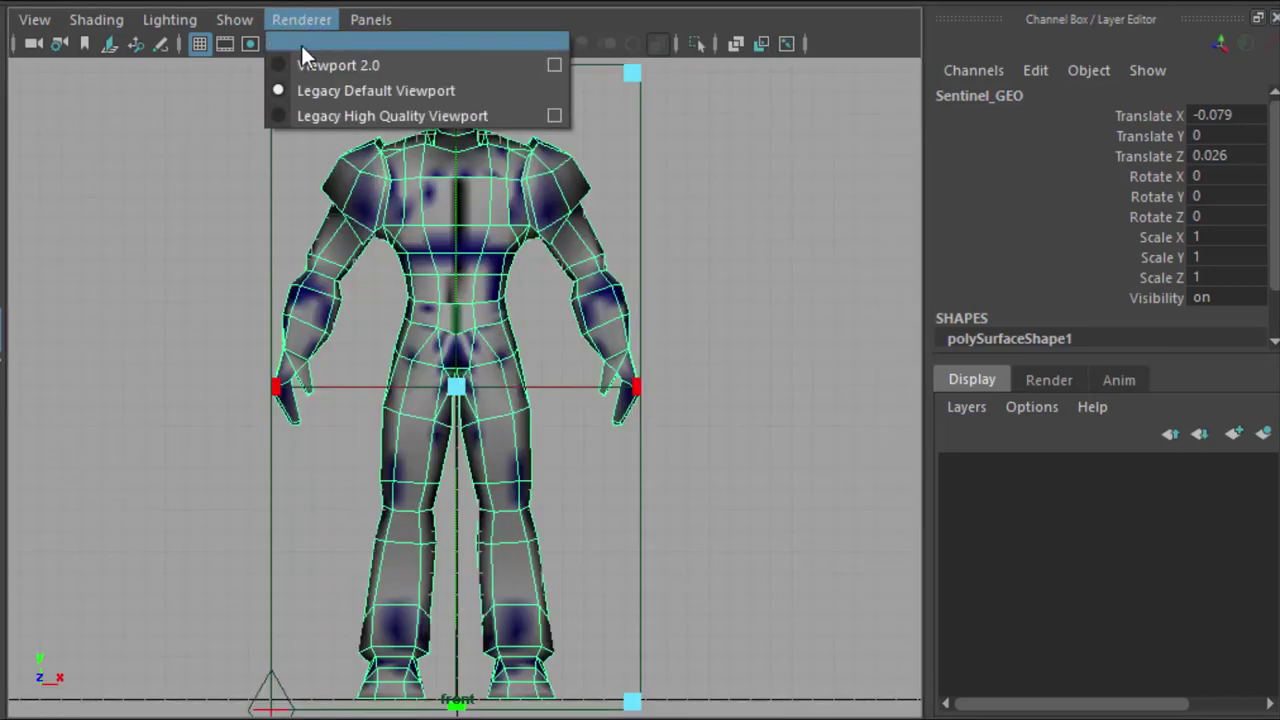
click(309, 65)
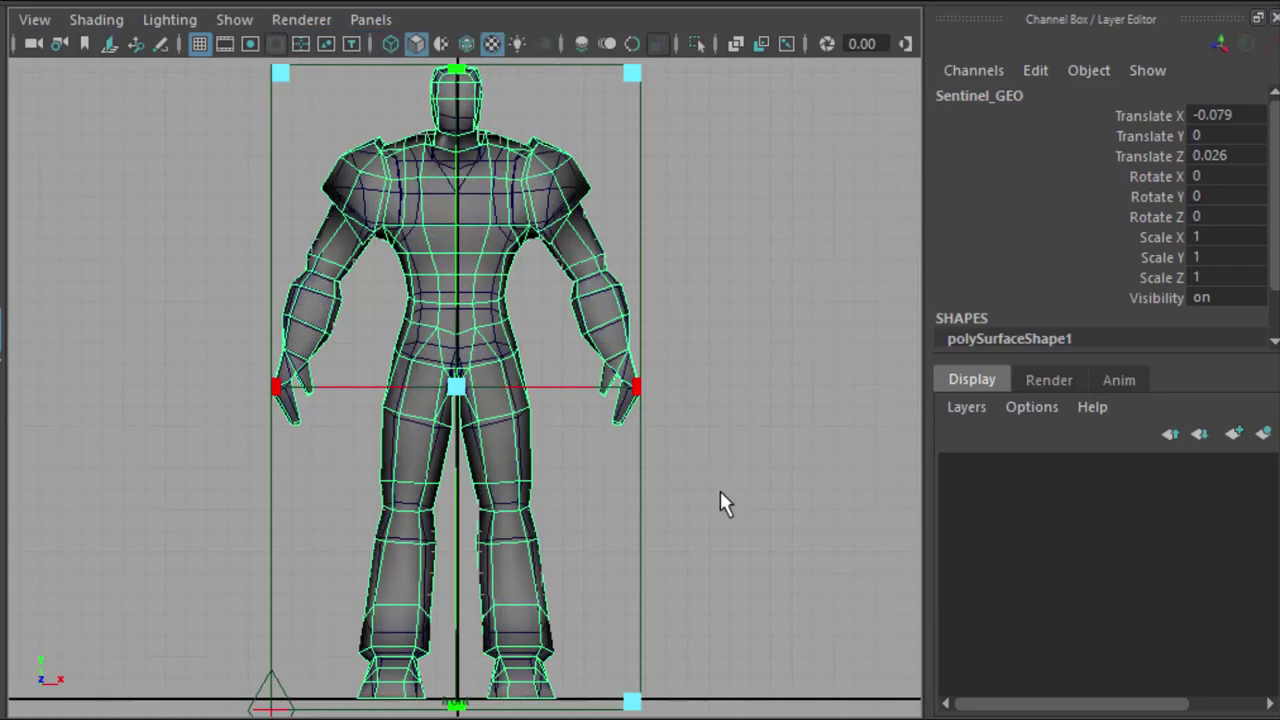
scroll(719, 548, up, 2)
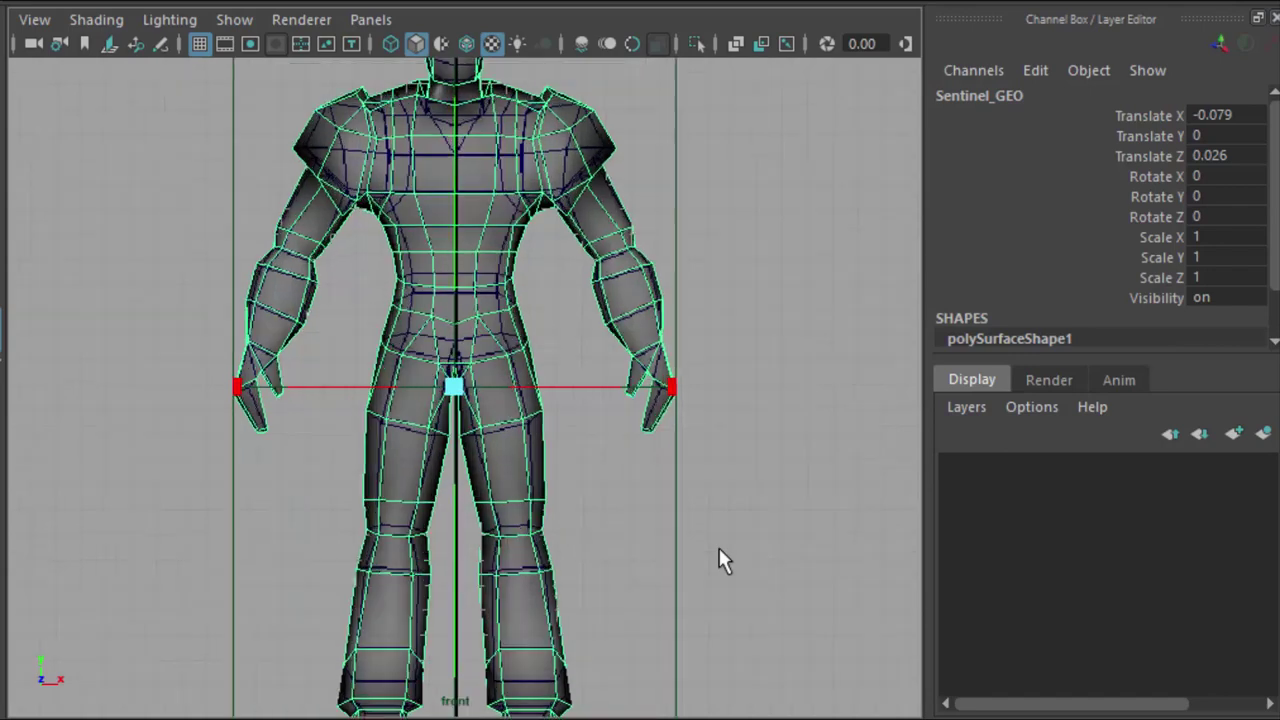
scroll(724, 560, up, 1)
scroll(720, 550, up, 2)
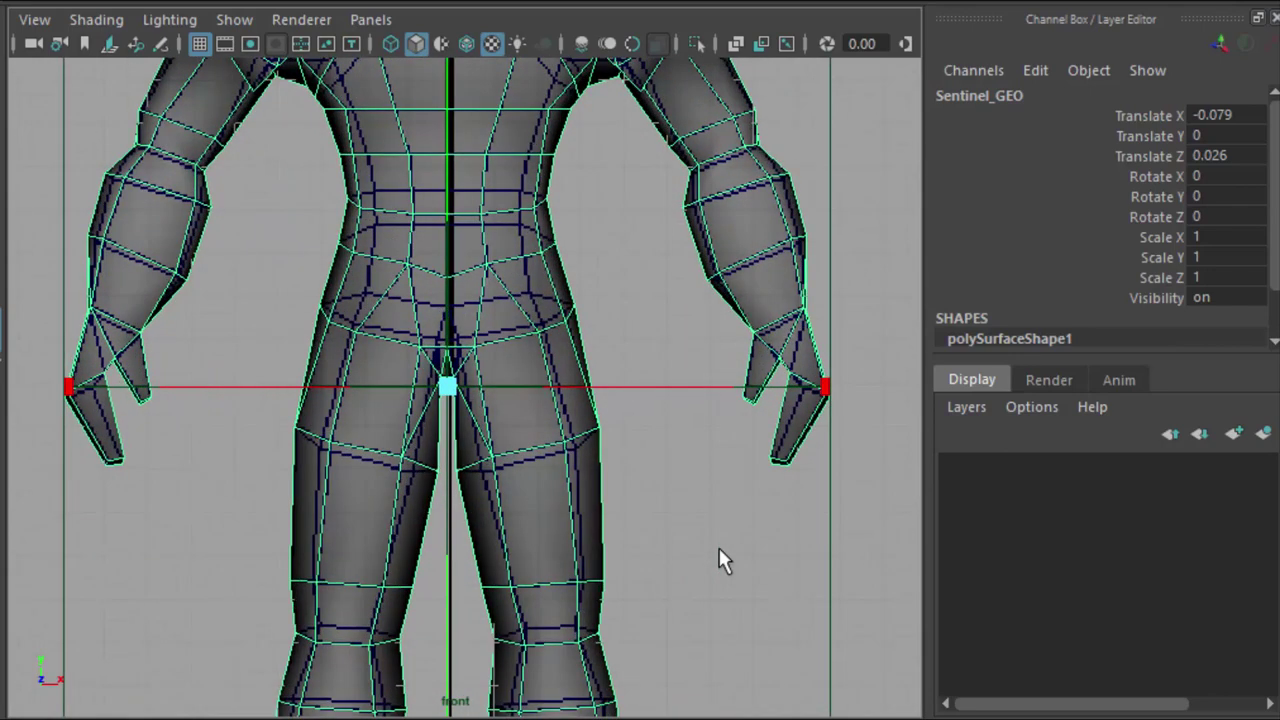
key(f)
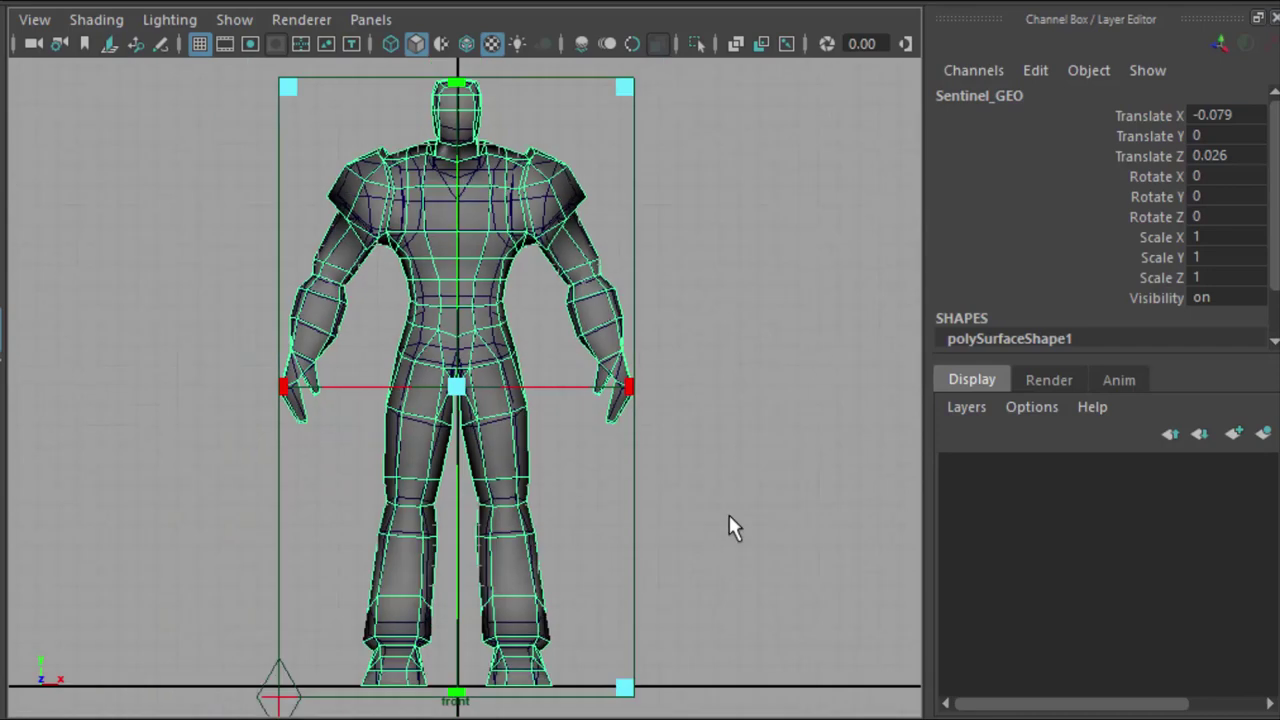
click(731, 522)
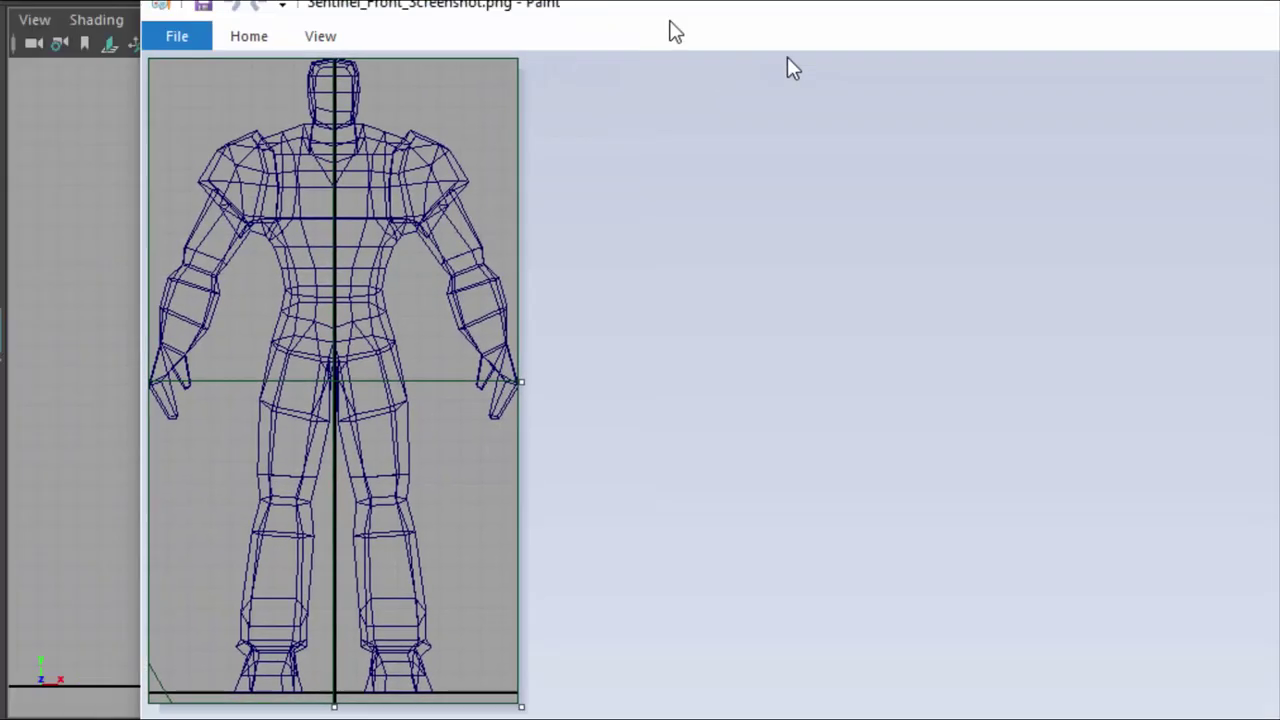
- Place the Paint window showing Sentinel_Front_Screenshot.png beside Maya's front view, compare the two, and return to Maya
mouse_move(671, 29)
mouse_down()
mouse_move(1077, 100)
mouse_move(1093, 68)
mouse_up()
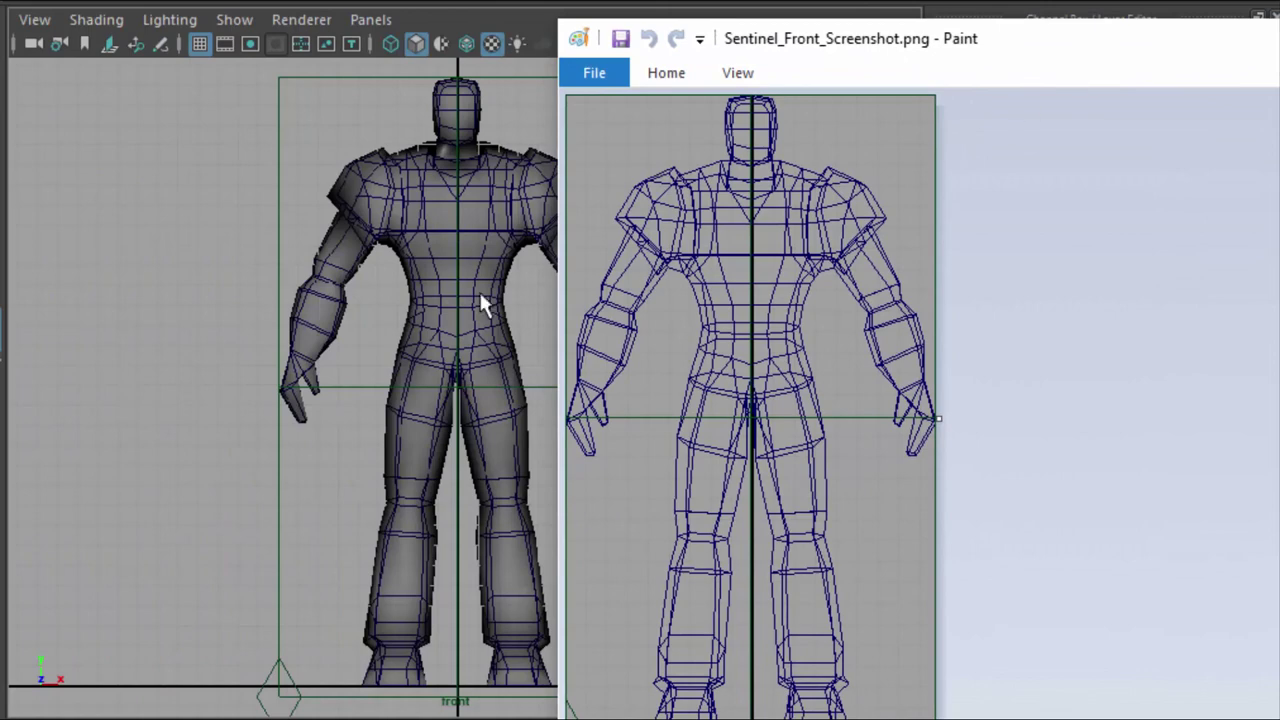
mouse_move(846, 40)
mouse_down()
mouse_move(831, 11)
mouse_move(823, 34)
mouse_up()
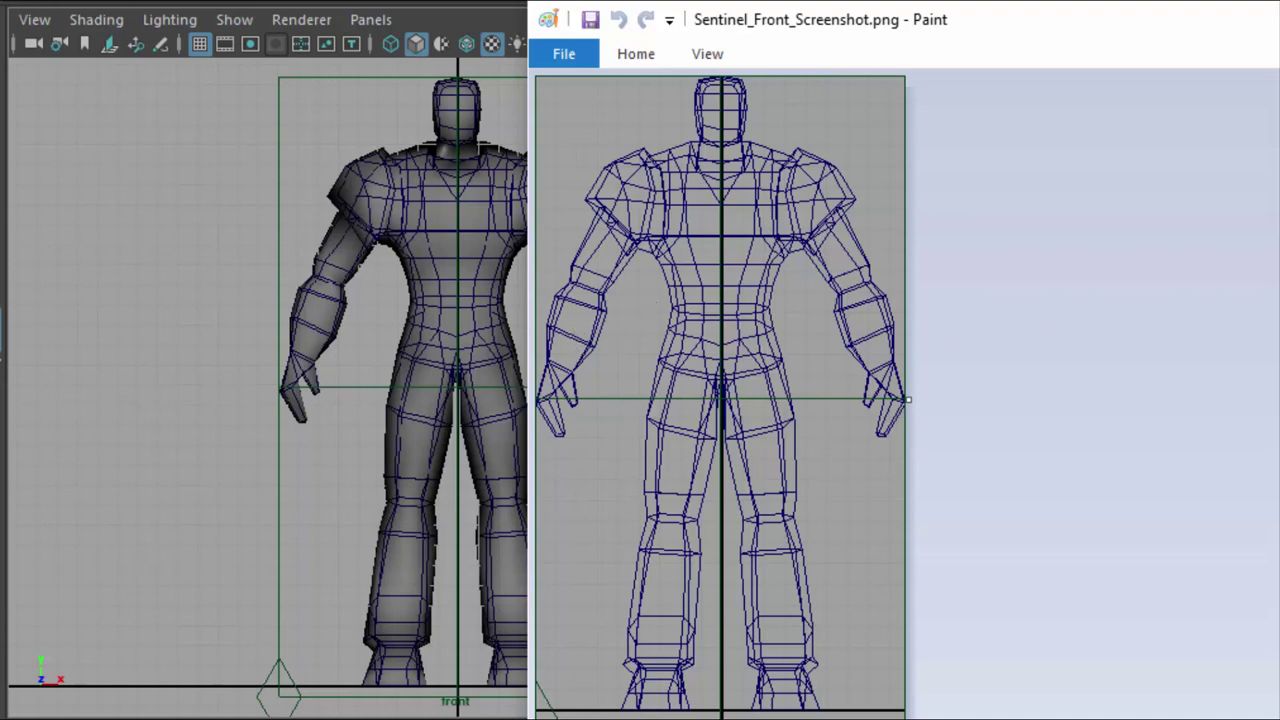
key(alt+Tab)
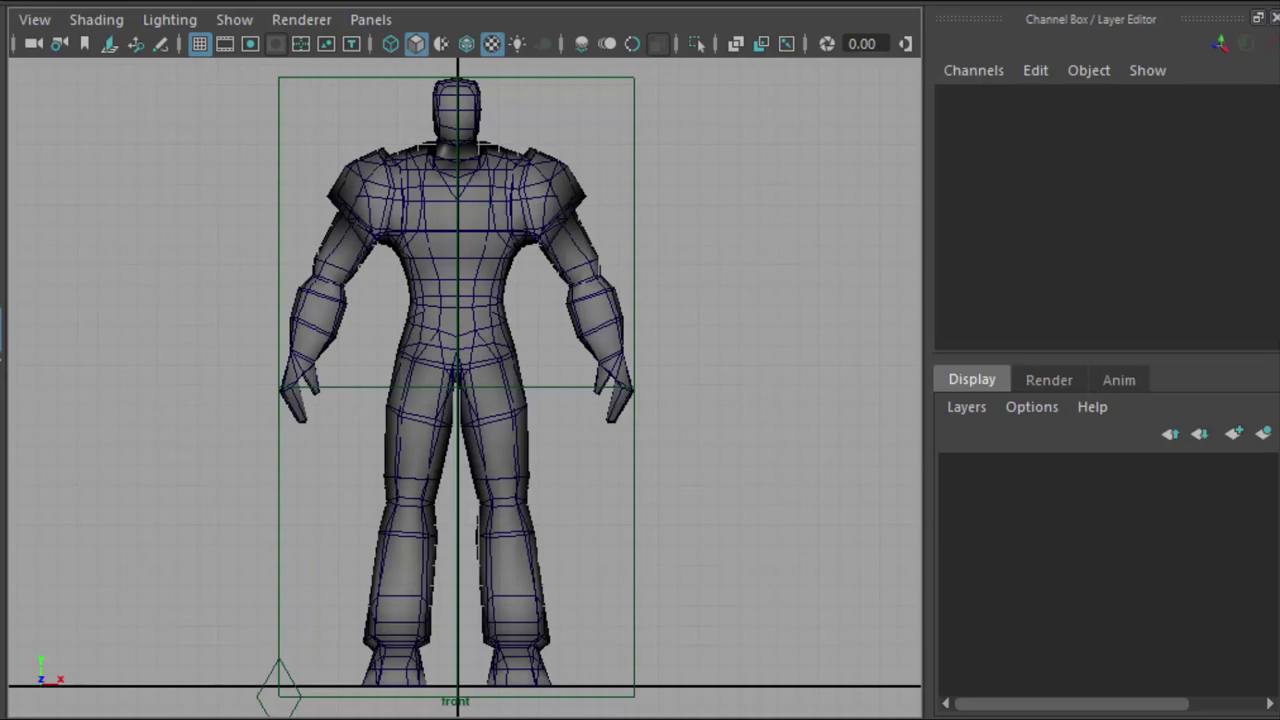
- Switch to Photoshop and hide Layers 2 through 7, which cover the wireframe screenshot
key(alt+Tab)
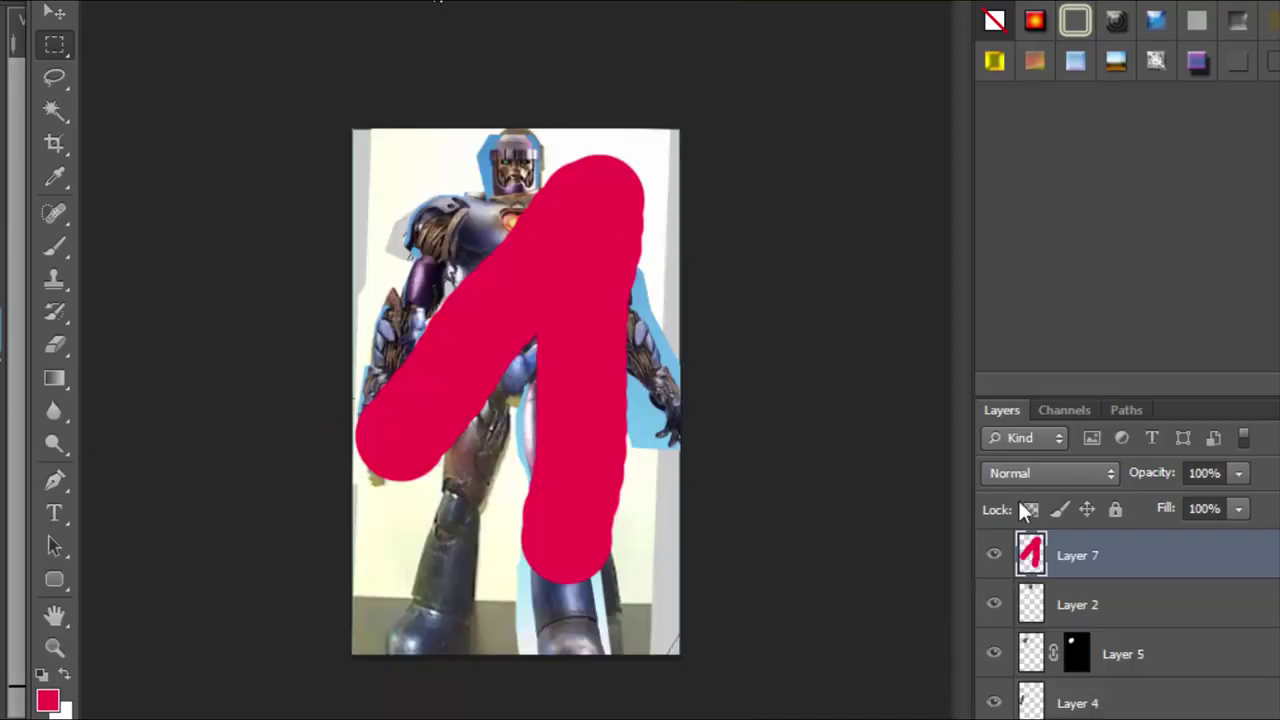
click(994, 555)
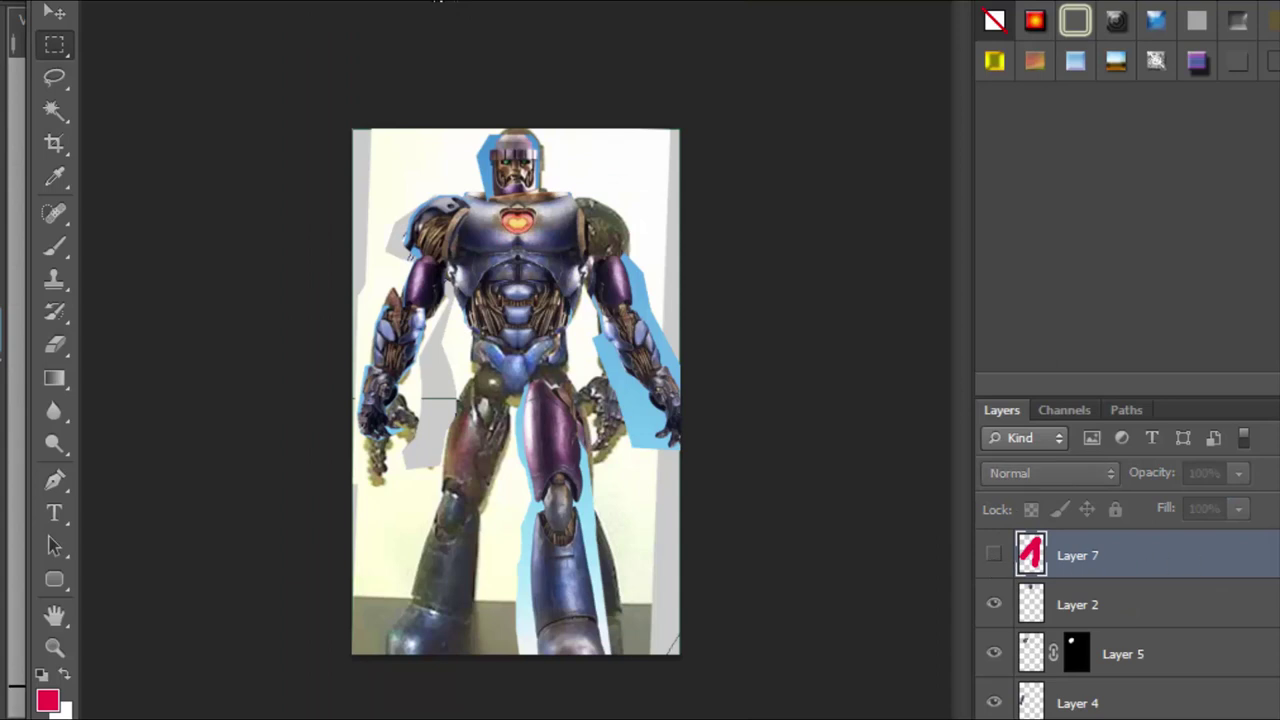
scroll(1128, 624, down, 2)
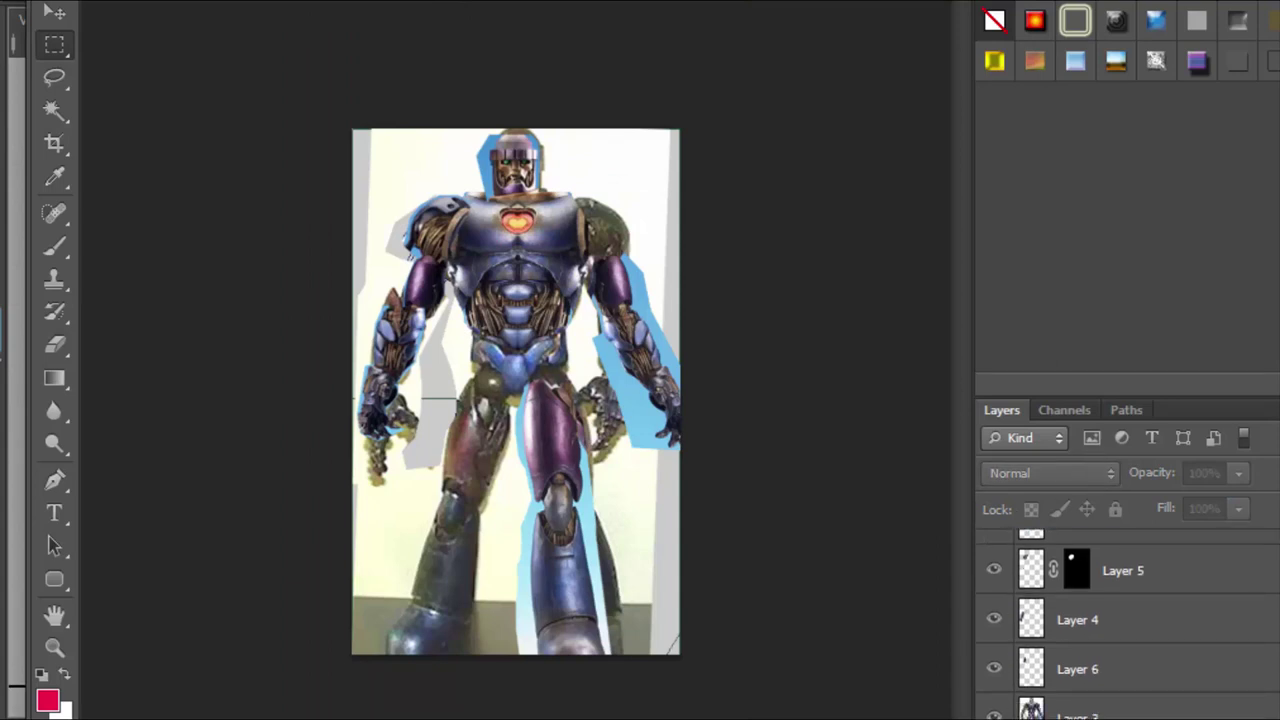
drag(1279, 719, 1278, 717)
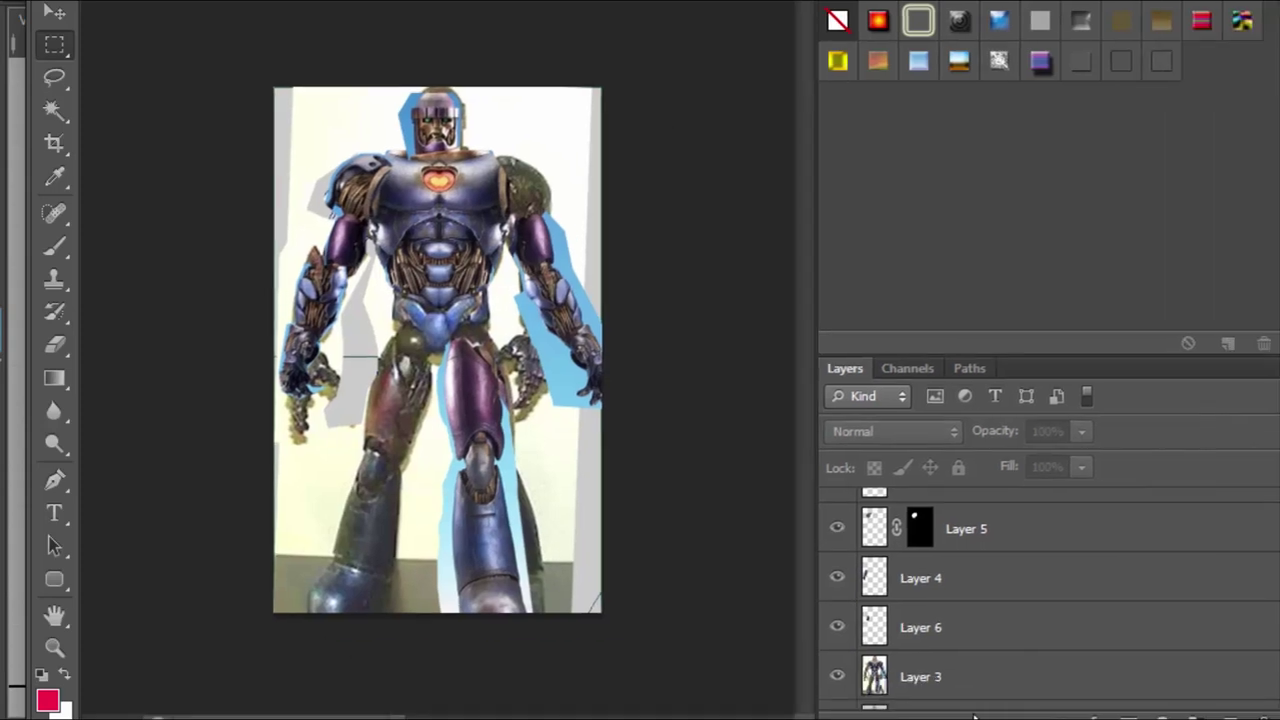
drag(846, 674, 840, 530)
scroll(1254, 594, up, 2)
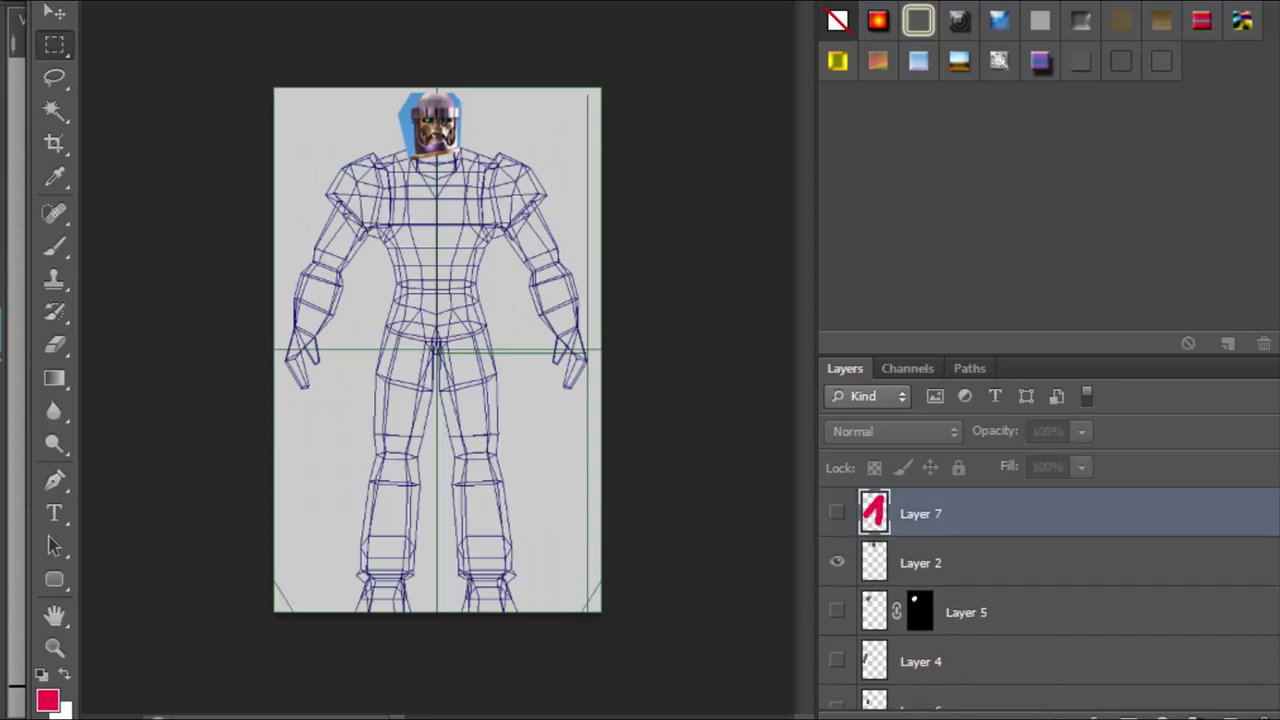
click(837, 563)
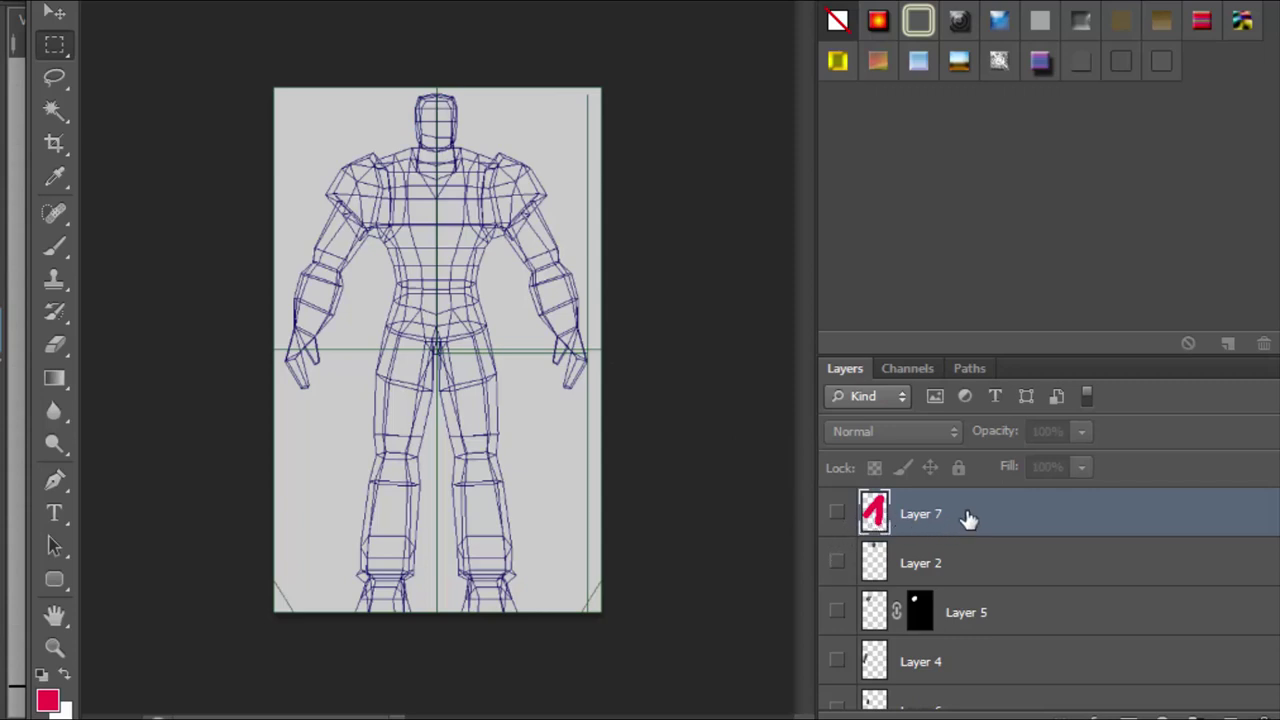
- Move Layer 7 below Layer 6 in the layer stack and show Layers 2, 5, 4 and 6
drag(968, 518, 1243, 692)
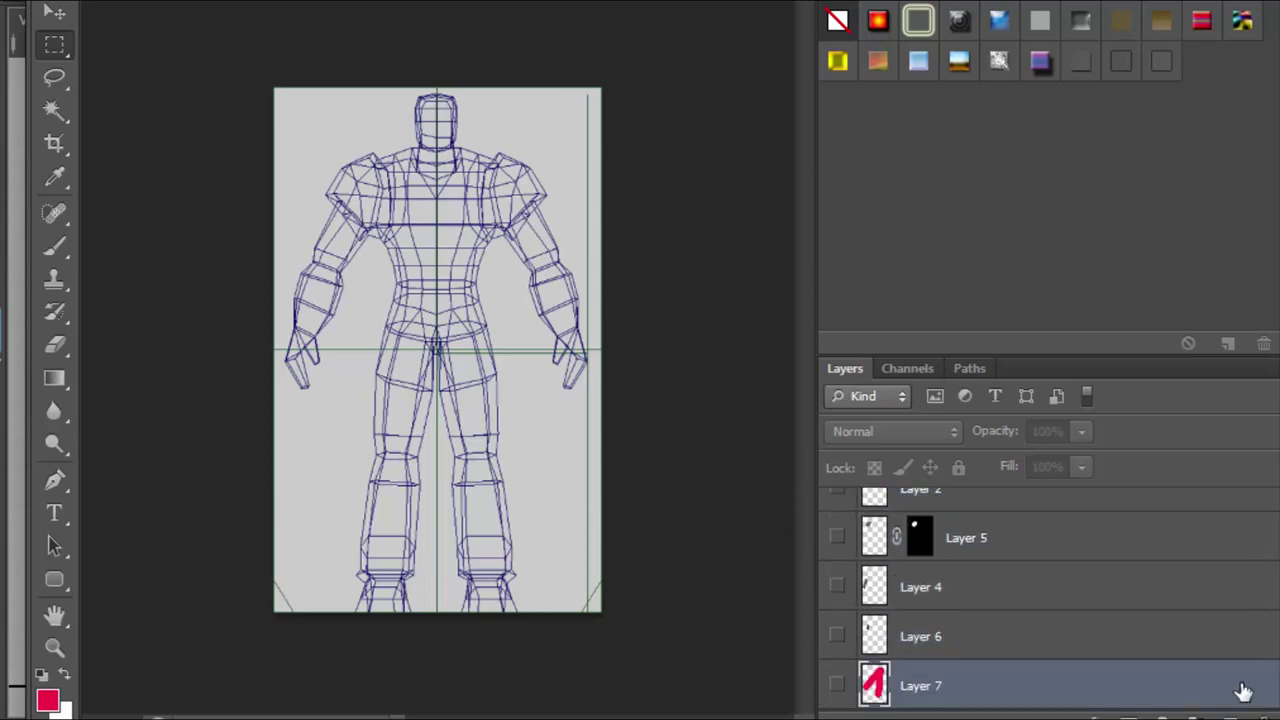
drag(1279, 570, 1279, 540)
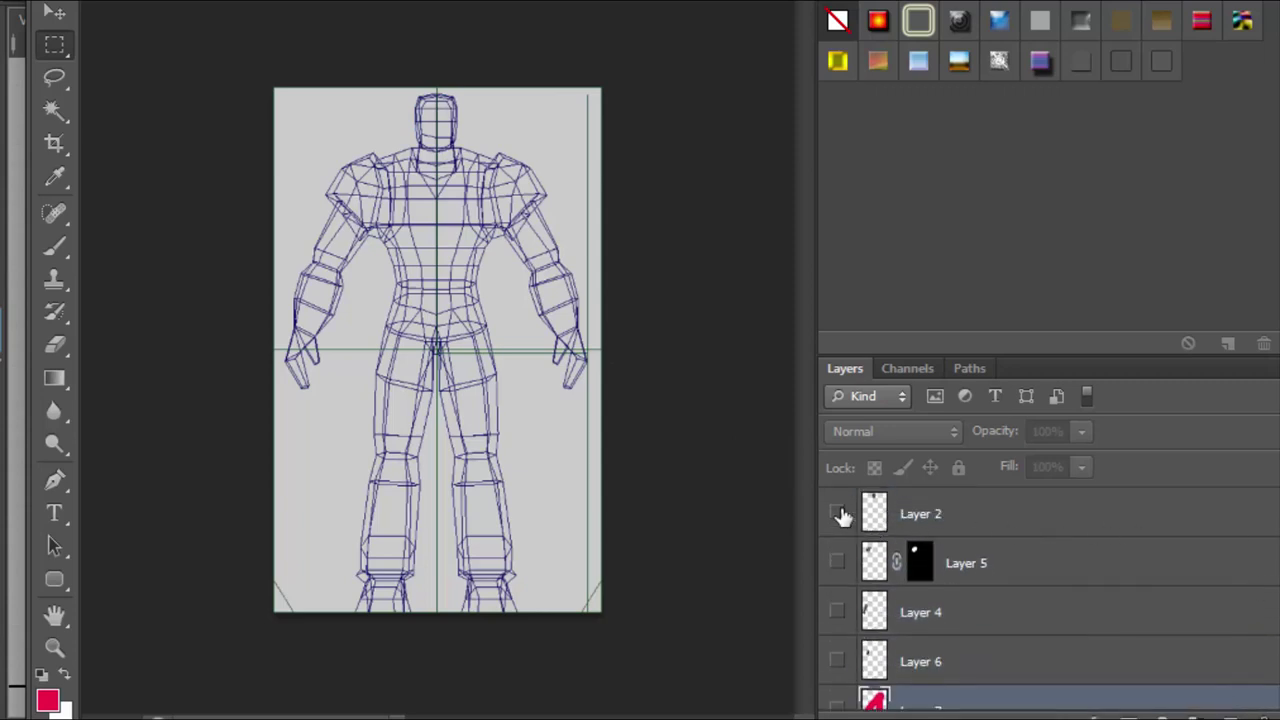
click(837, 513)
click(837, 562)
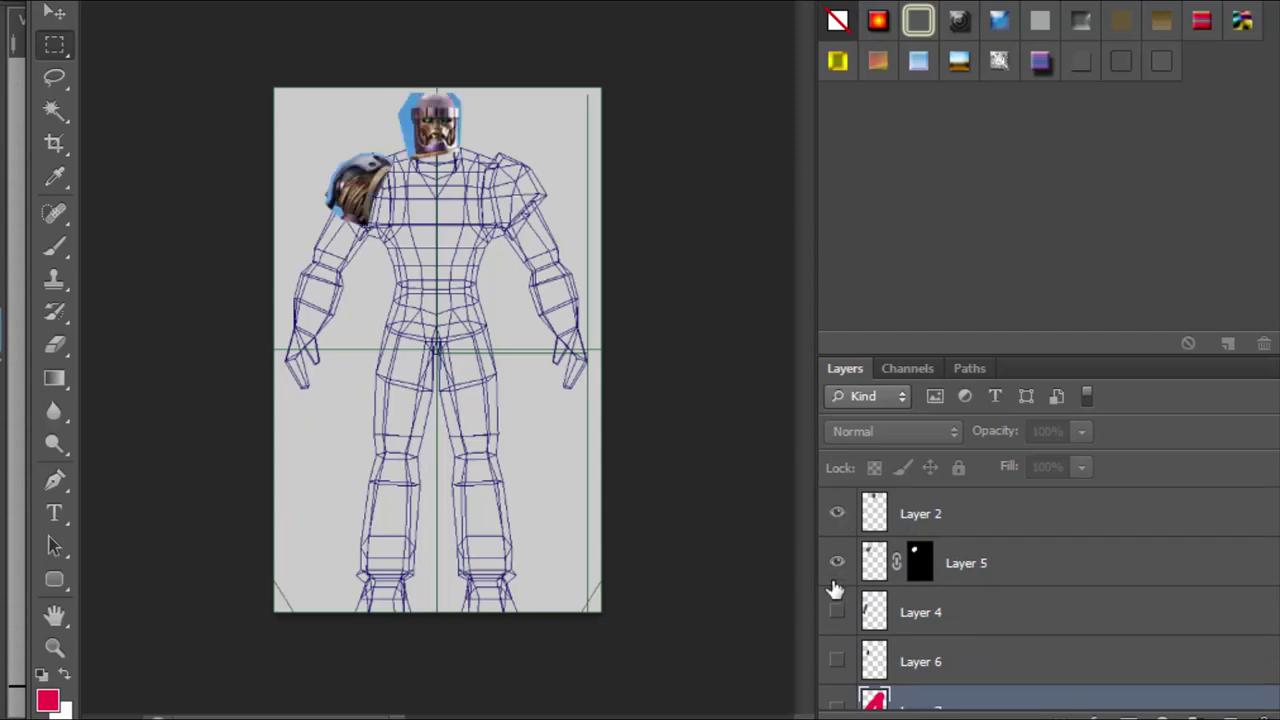
click(837, 612)
click(837, 661)
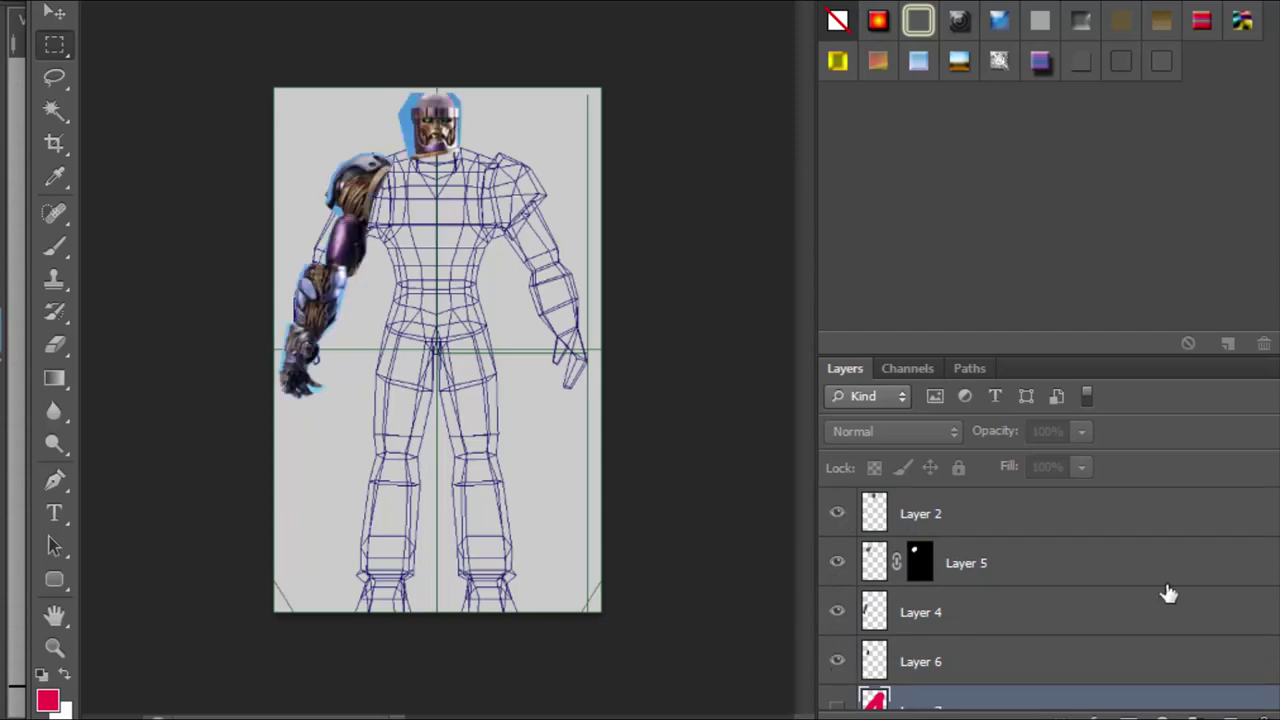
- Check the red scribble on Layer 7, delete that layer, and show Layer 3
scroll(1168, 600, down, 3)
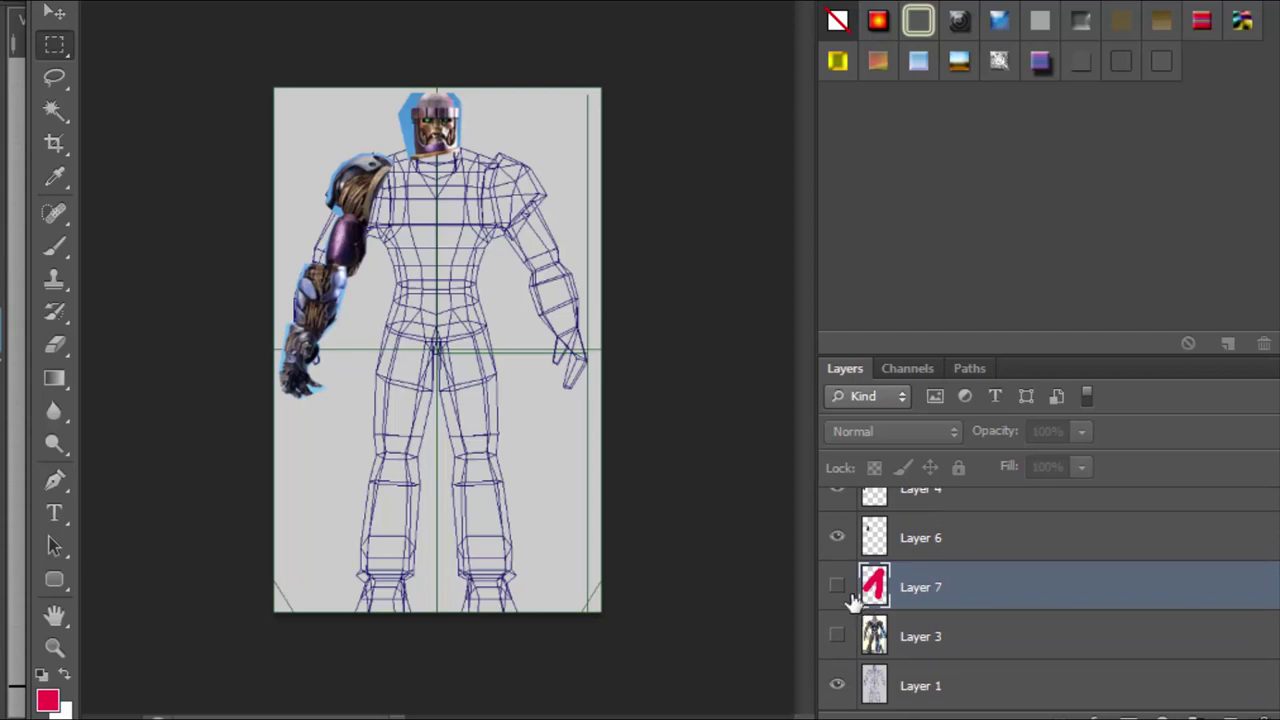
click(837, 587)
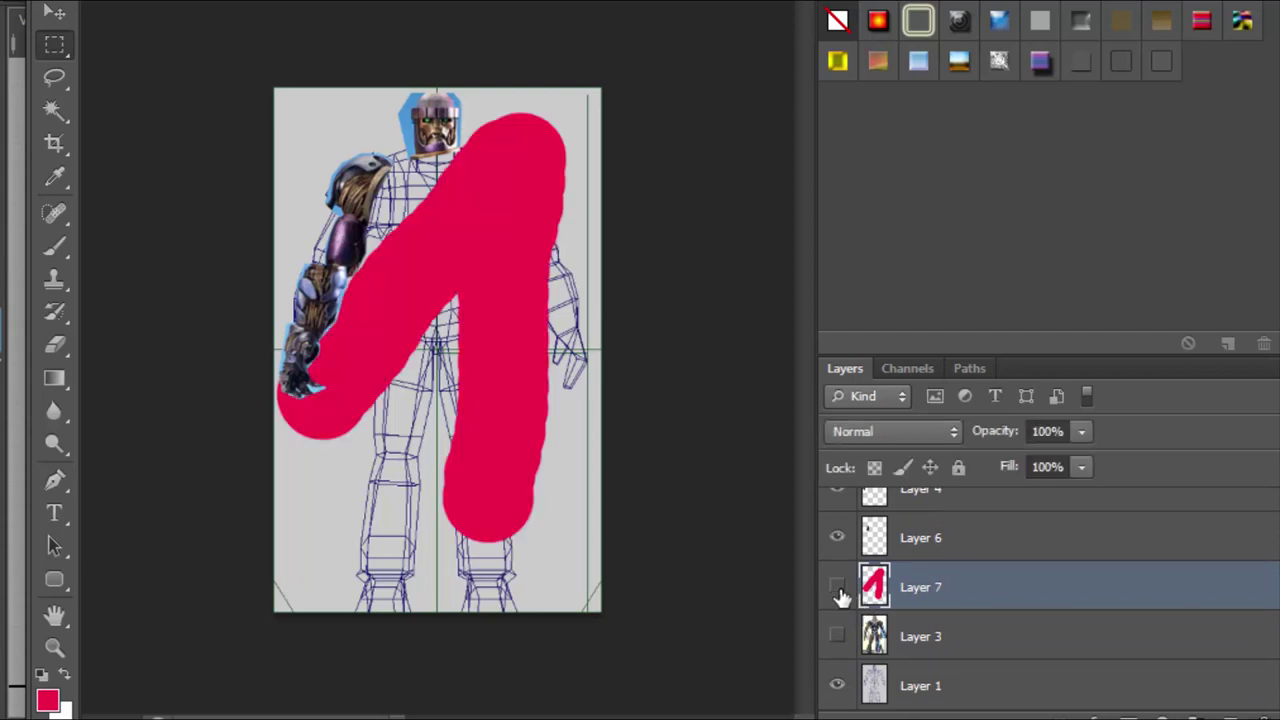
click(838, 590)
drag(981, 591, 1264, 718)
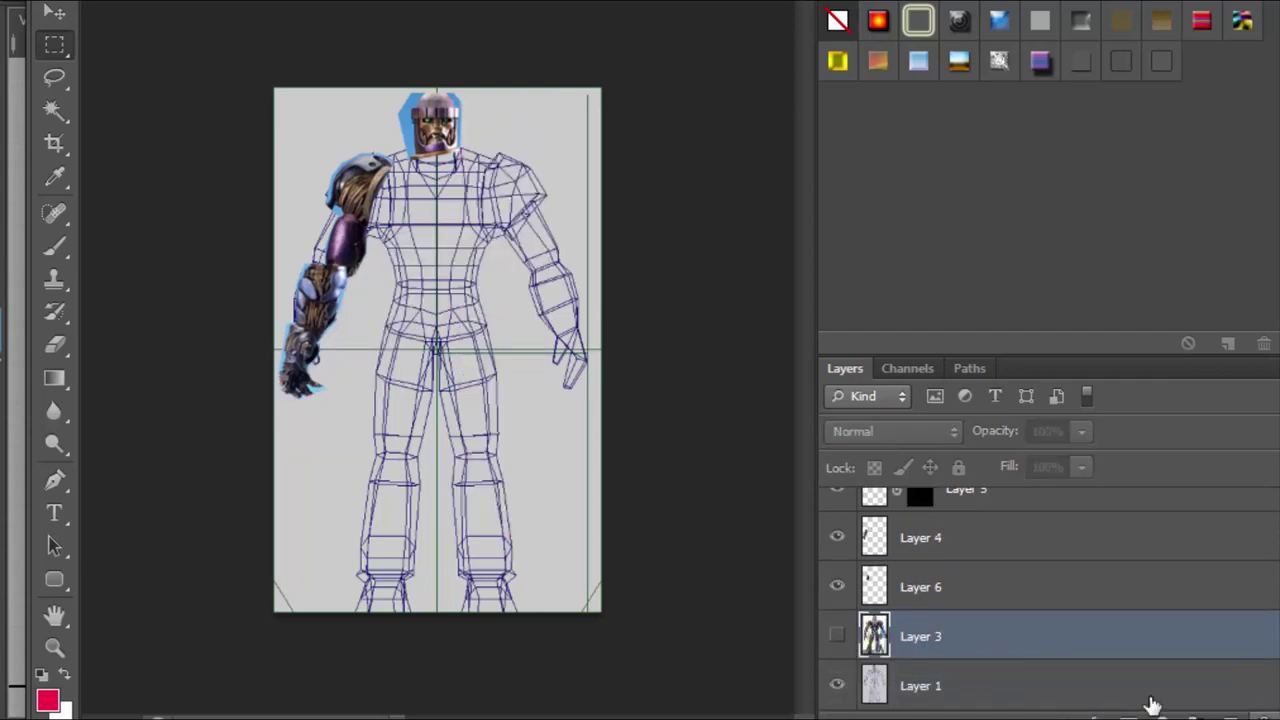
click(838, 637)
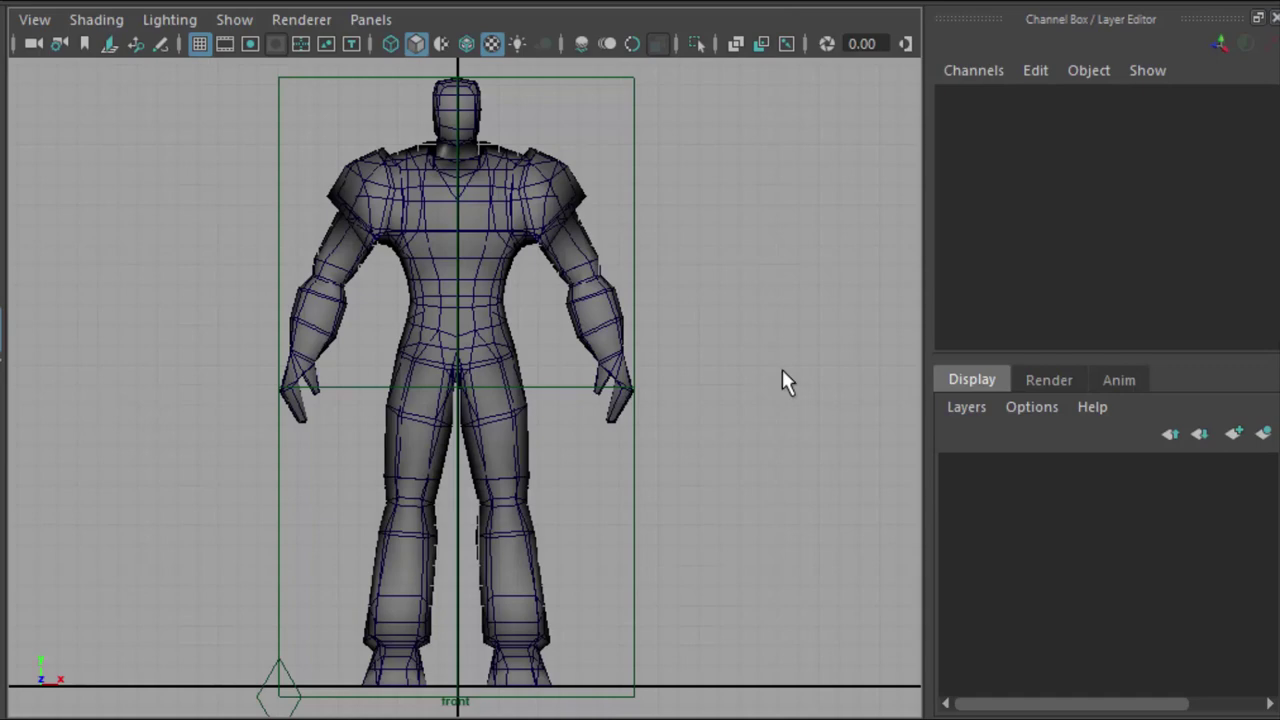
- Set the image of projection_shader's color file texture to Sentinel_Front.jpg in Maya and hide the attribute window
key(alt+Tab)
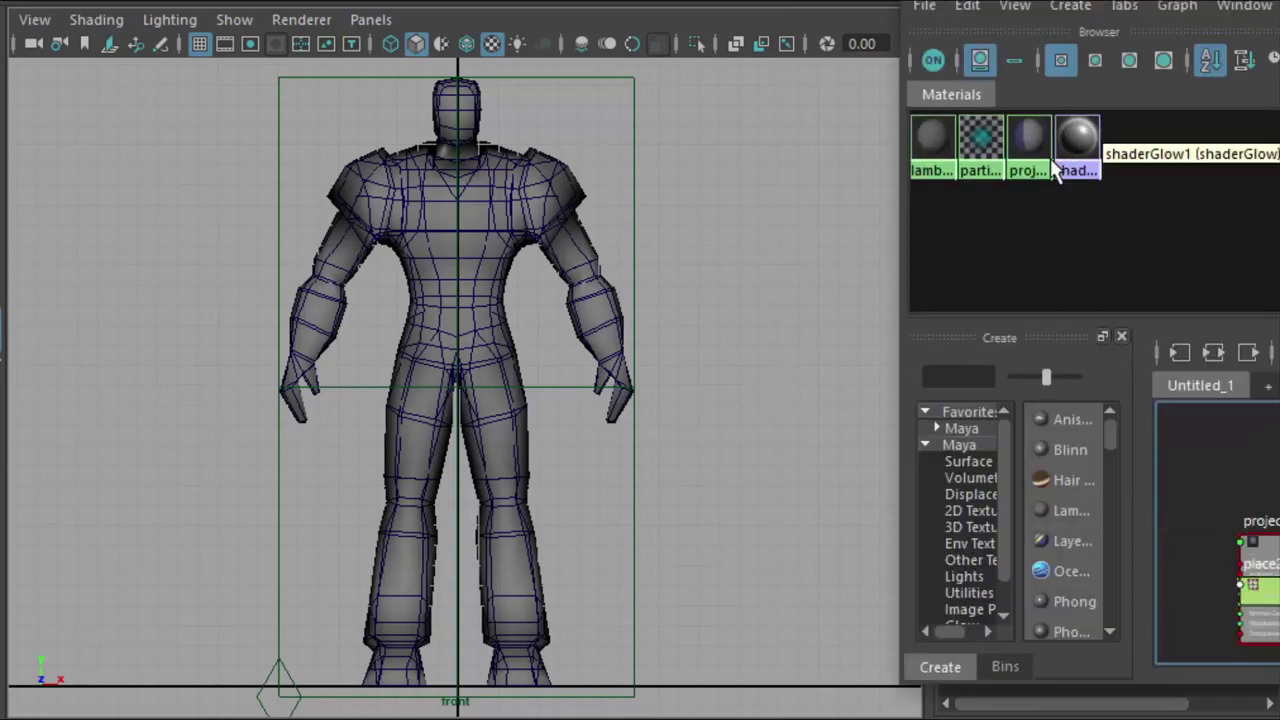
double_click(1032, 143)
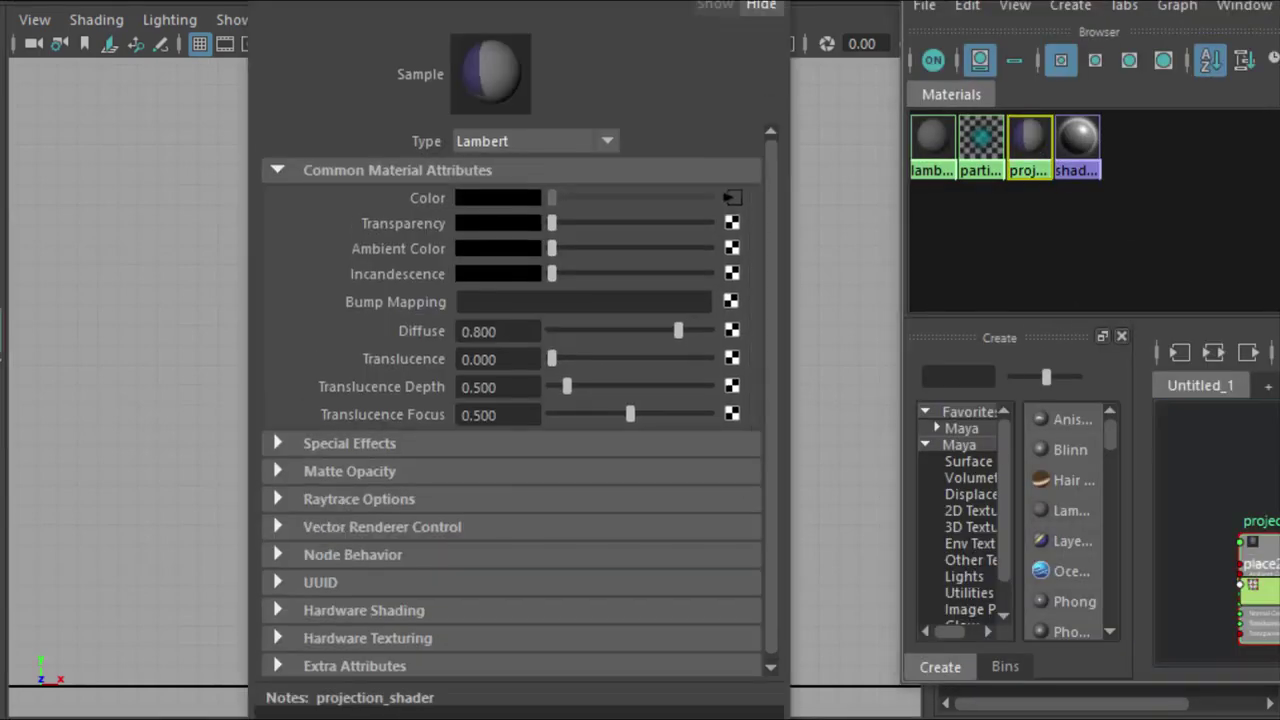
click(734, 198)
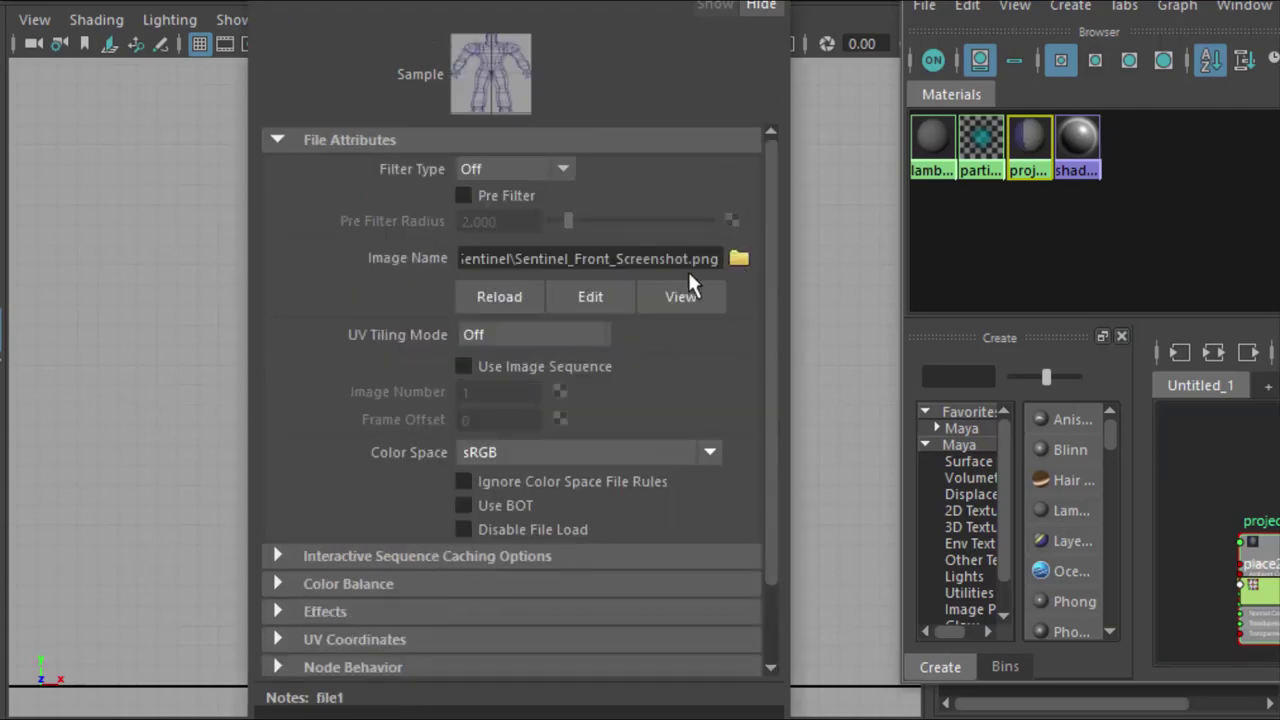
click(738, 260)
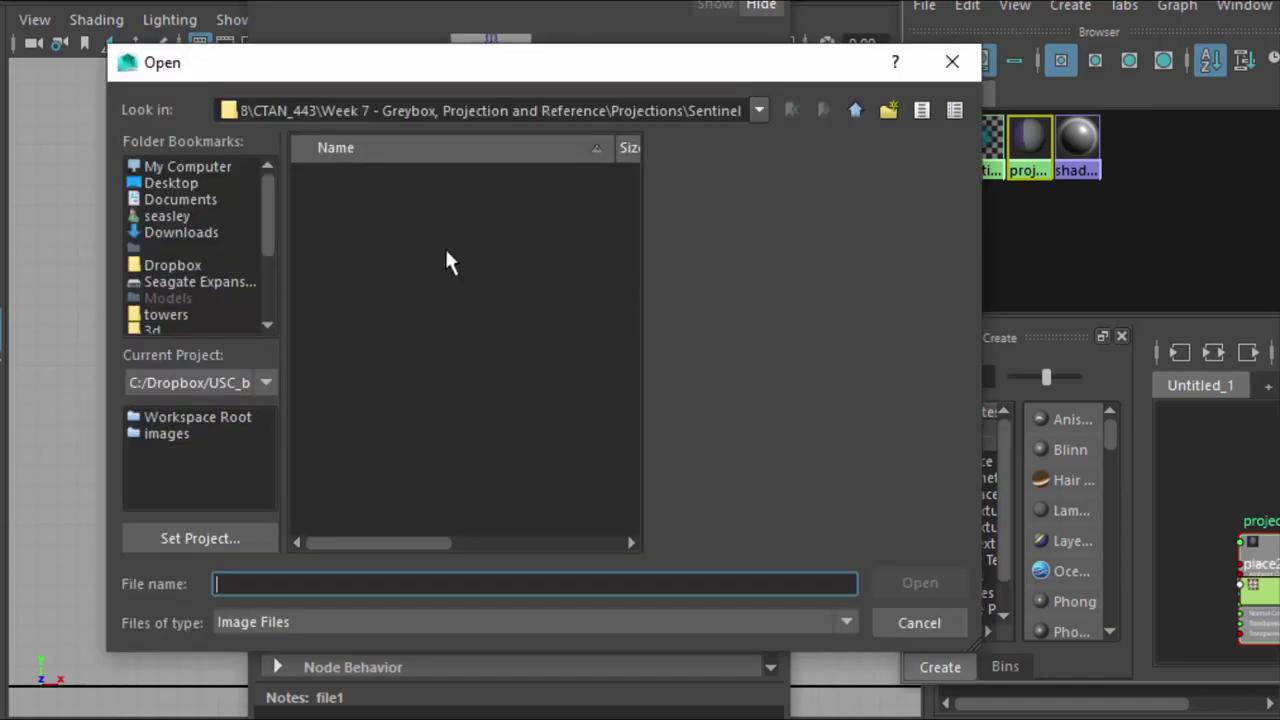
click(392, 216)
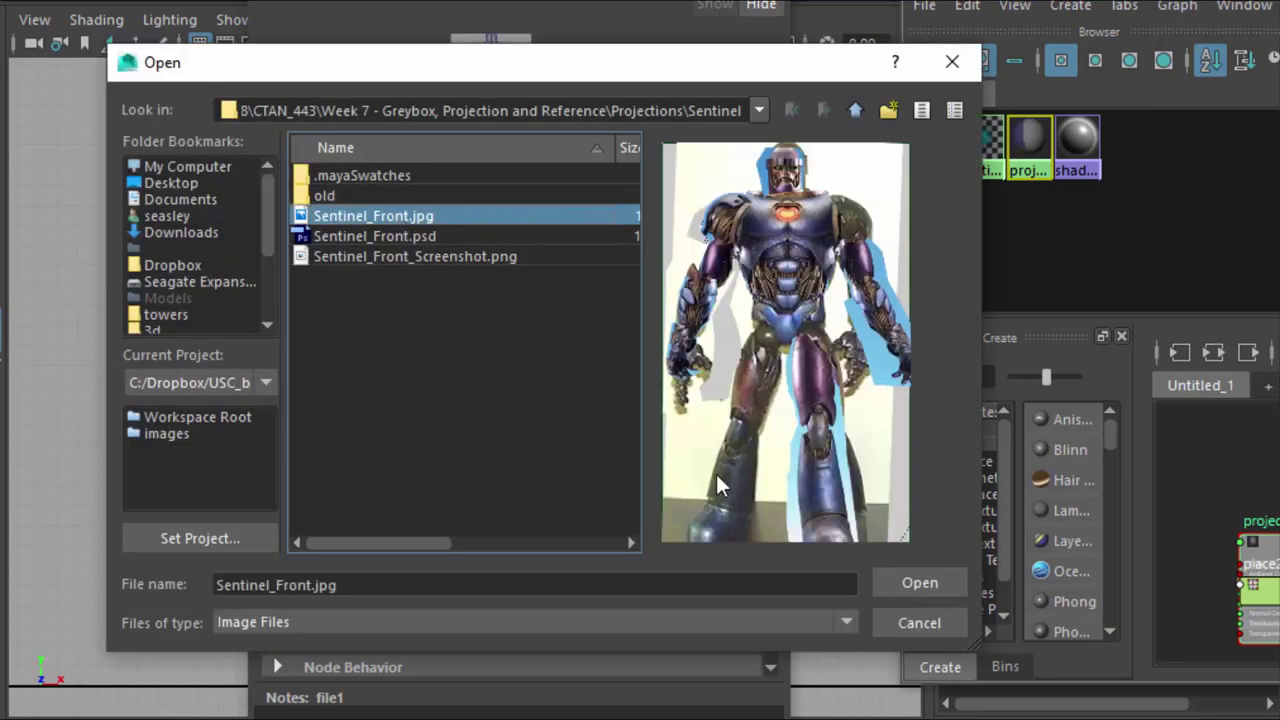
click(895, 580)
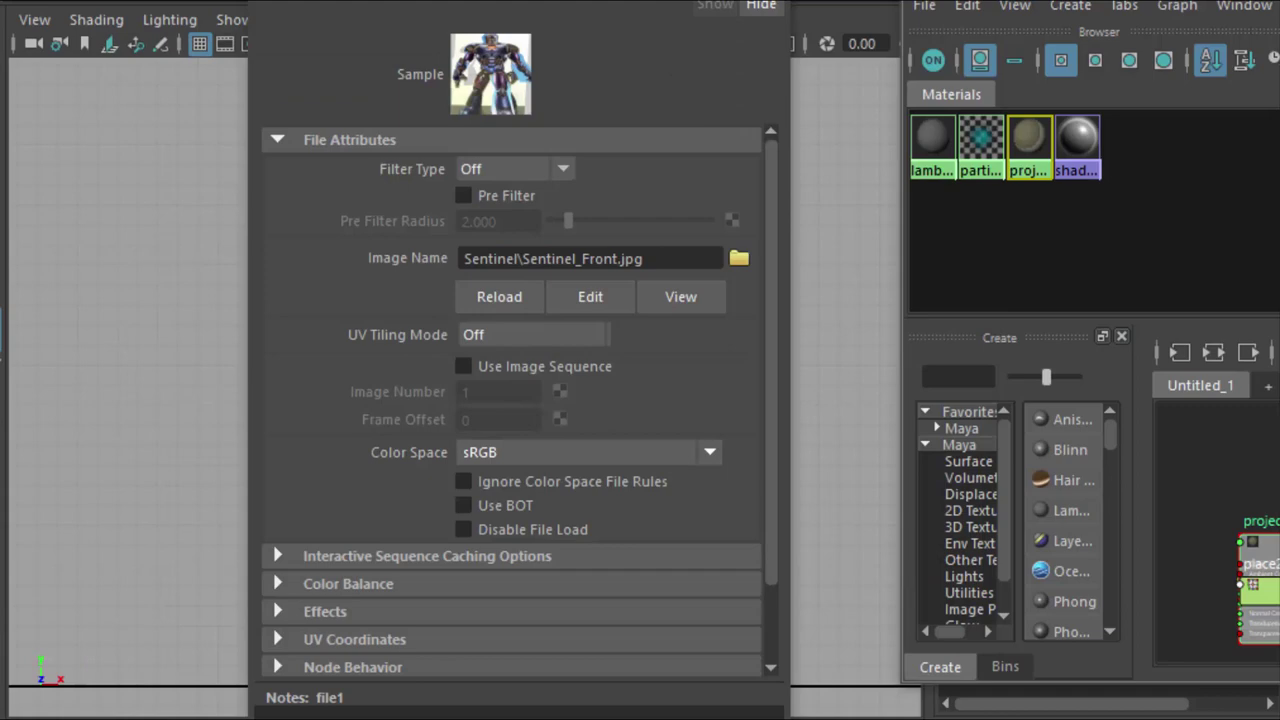
click(770, 1)
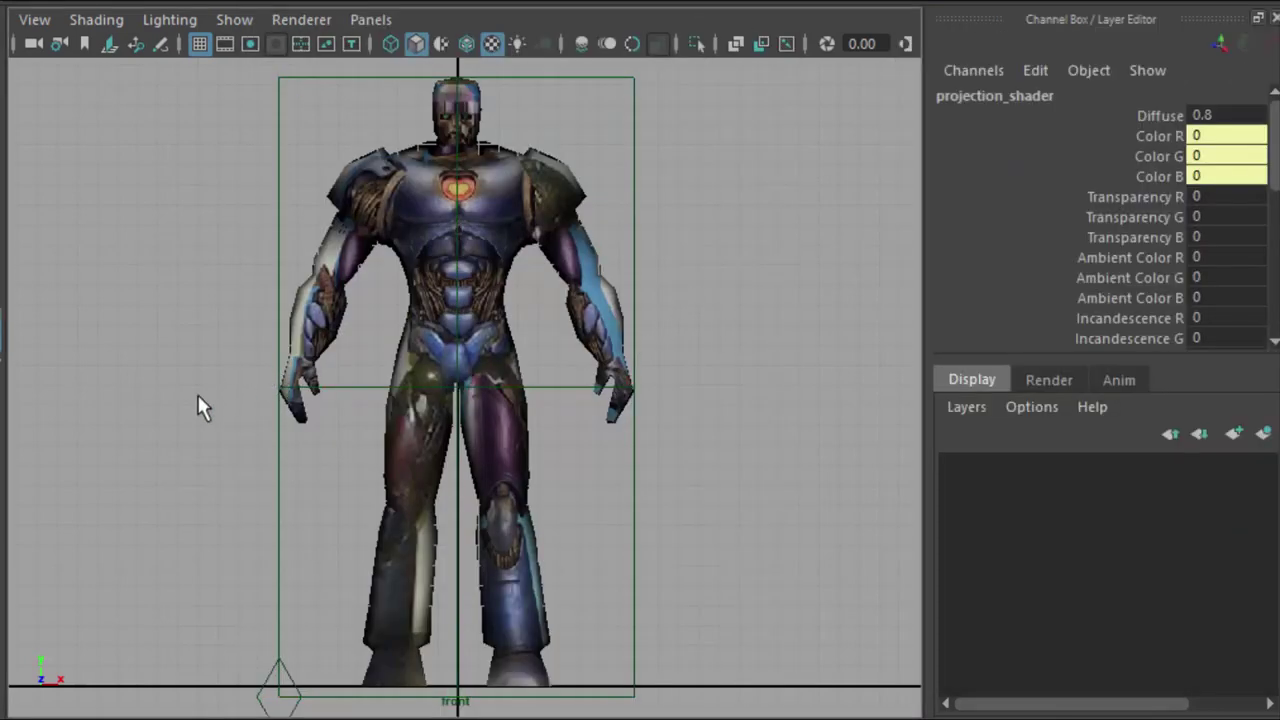
- Examine the projected artwork on the model in the perspective view from several angles with Sentinel_GEO selected
click(198, 397)
key(space)
key(space)
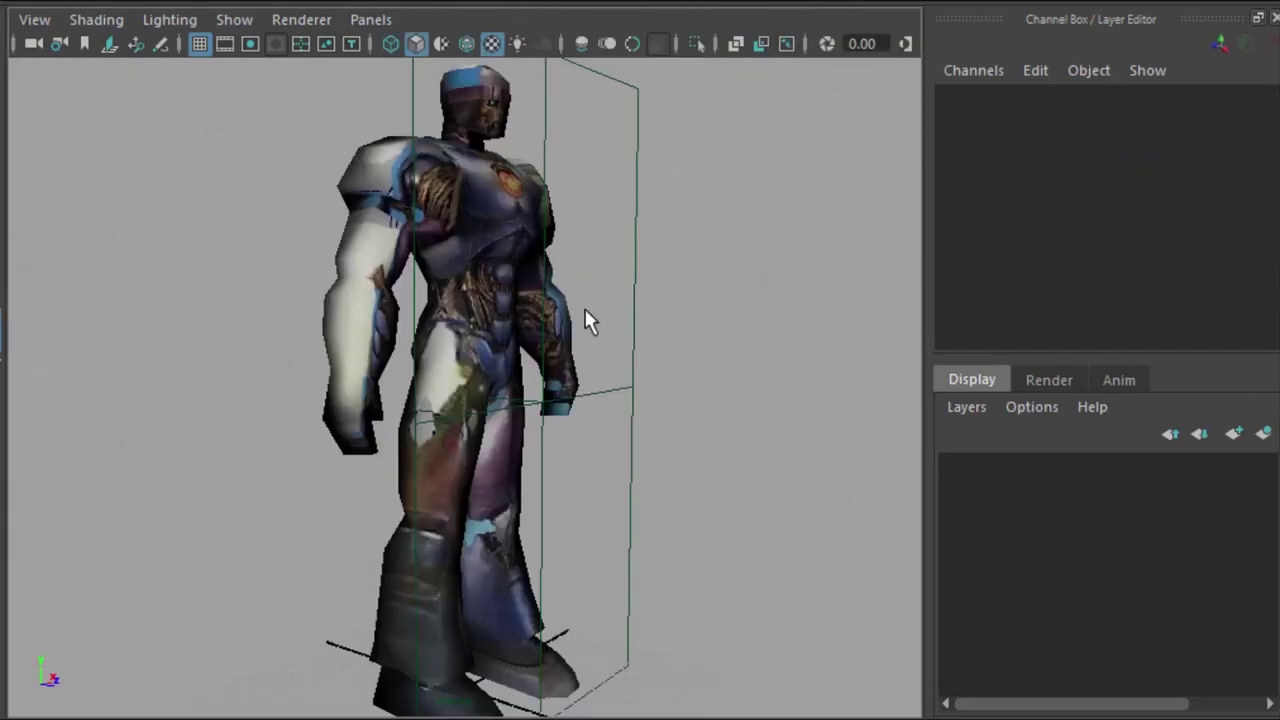
alt+drag(450, 460, 481, 415)
click(367, 244)
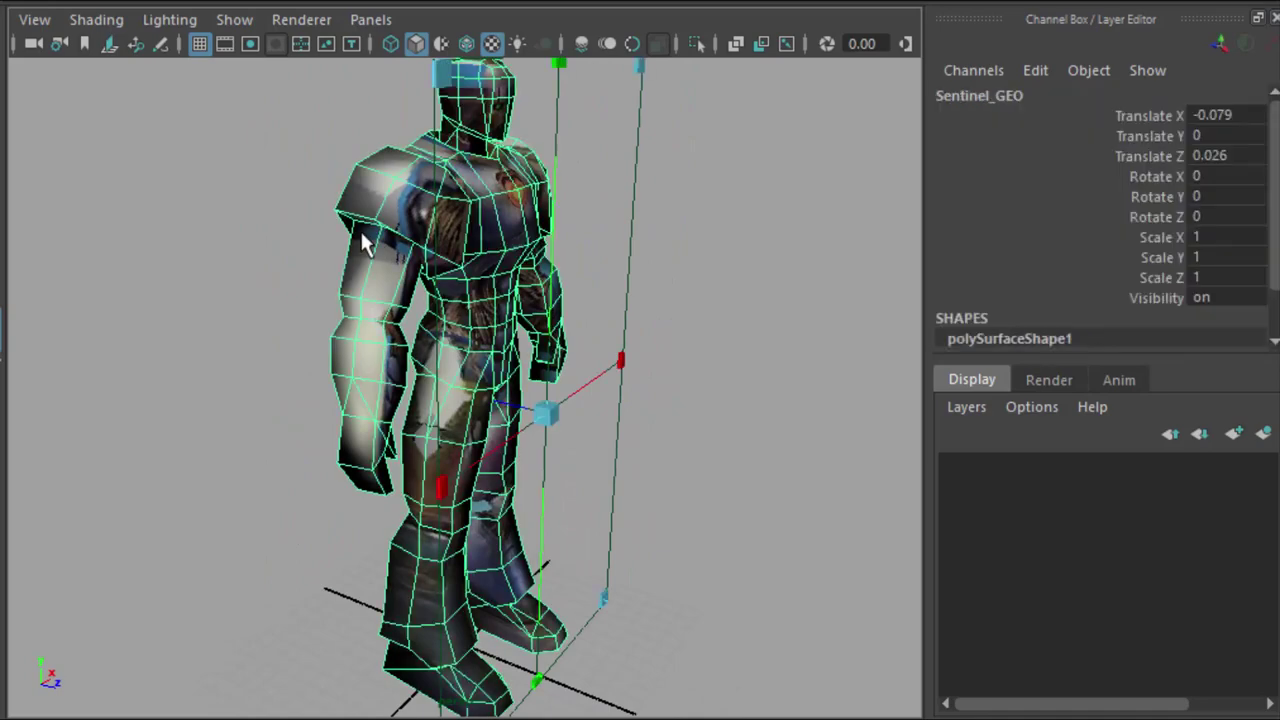
mouse_move(614, 314)
alt+middle_down()
mouse_move(574, 406)
mouse_move(617, 299)
alt+middle_up()
alt+right_drag(671, 299, 445, 346)
alt+drag(623, 391, 573, 376)
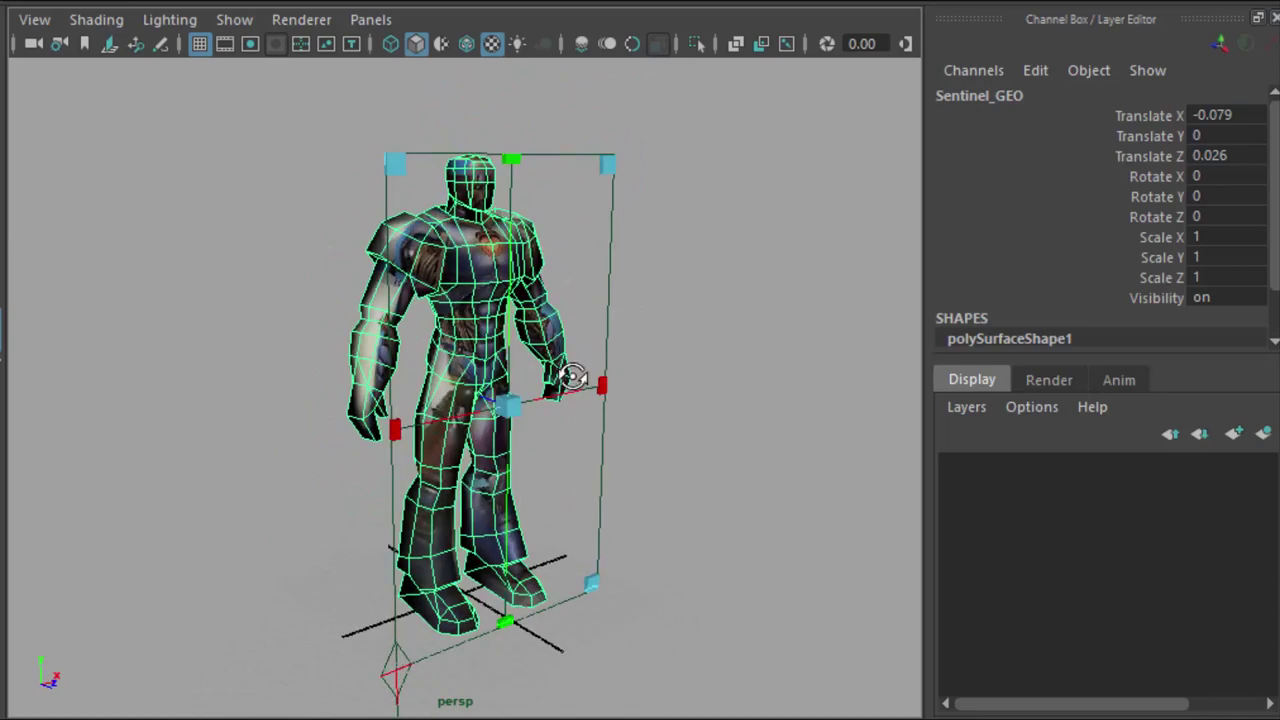
- Examine Sentinel_GEO's layout in the UV Editor with the texture image dimmed and undimmed, and move the editor aside
click(328, 1)
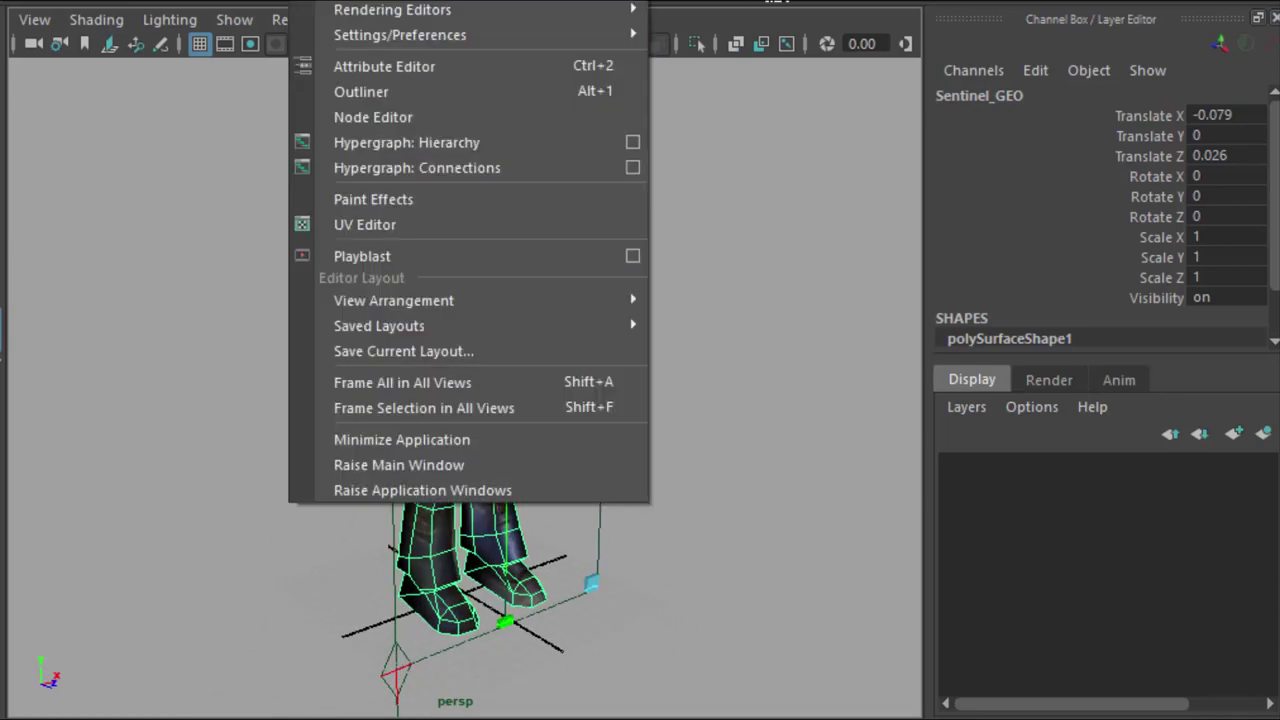
click(393, 214)
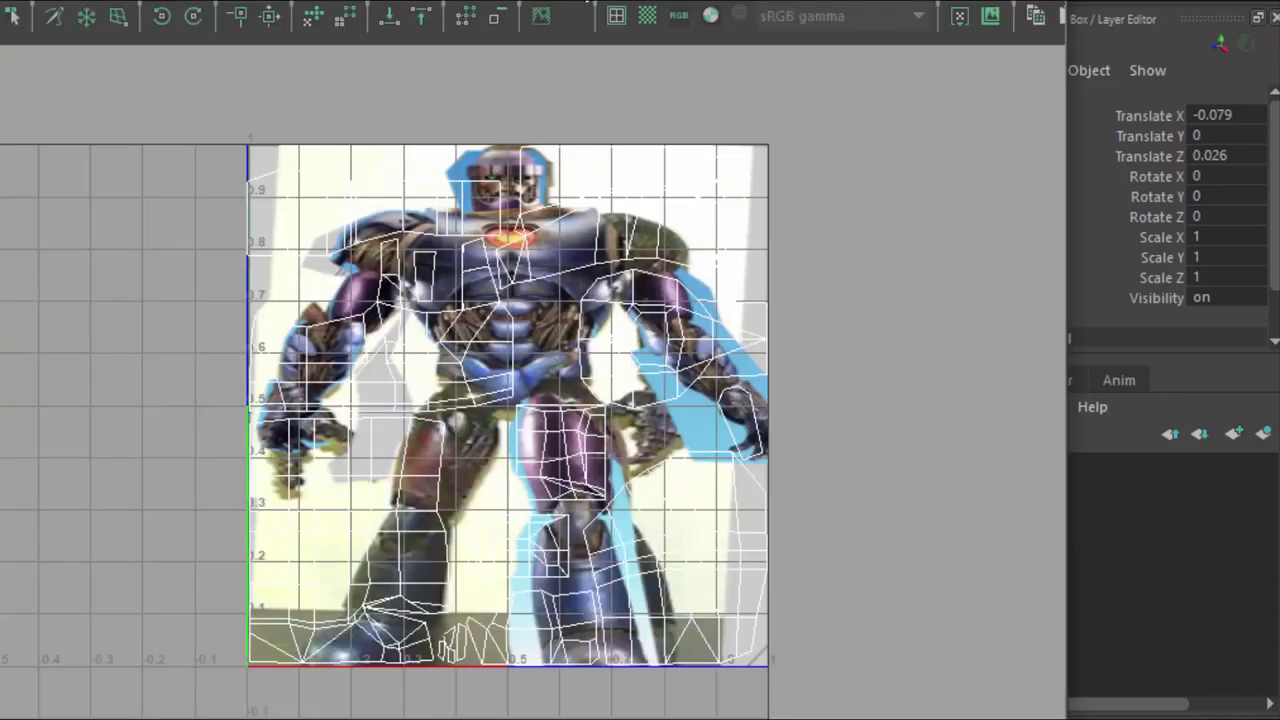
drag(498, 0, 572, 0)
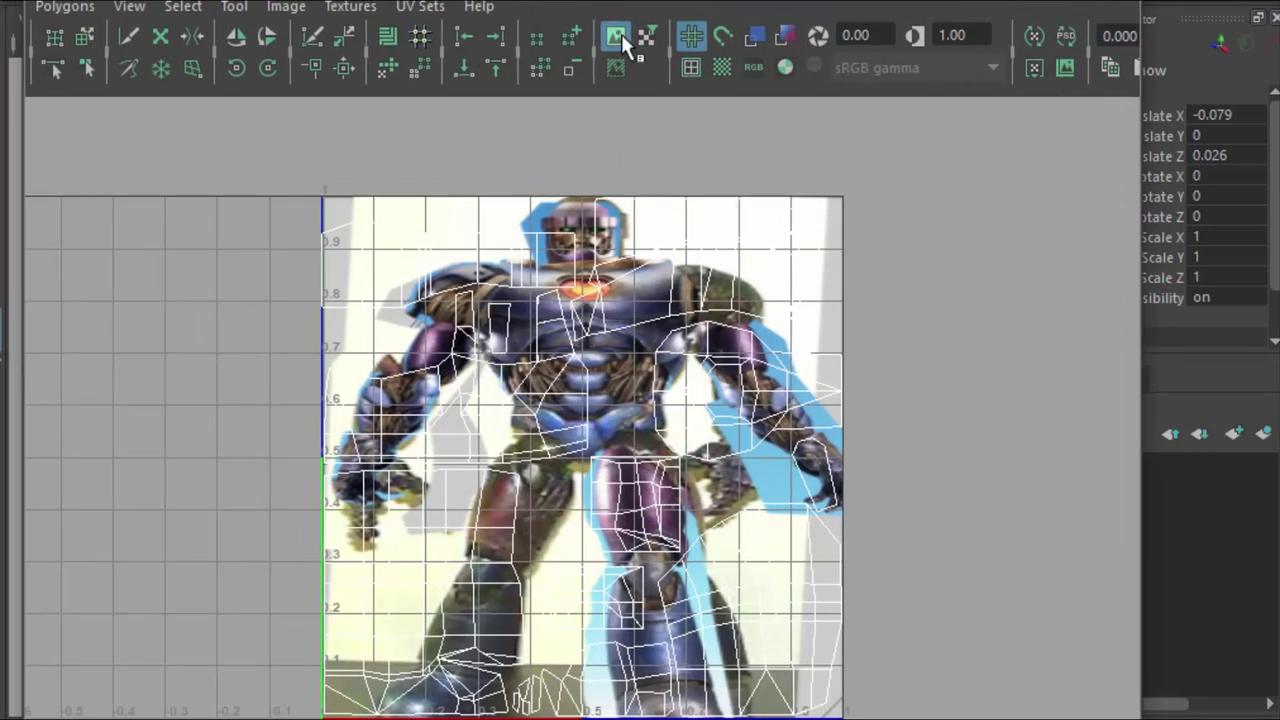
click(615, 65)
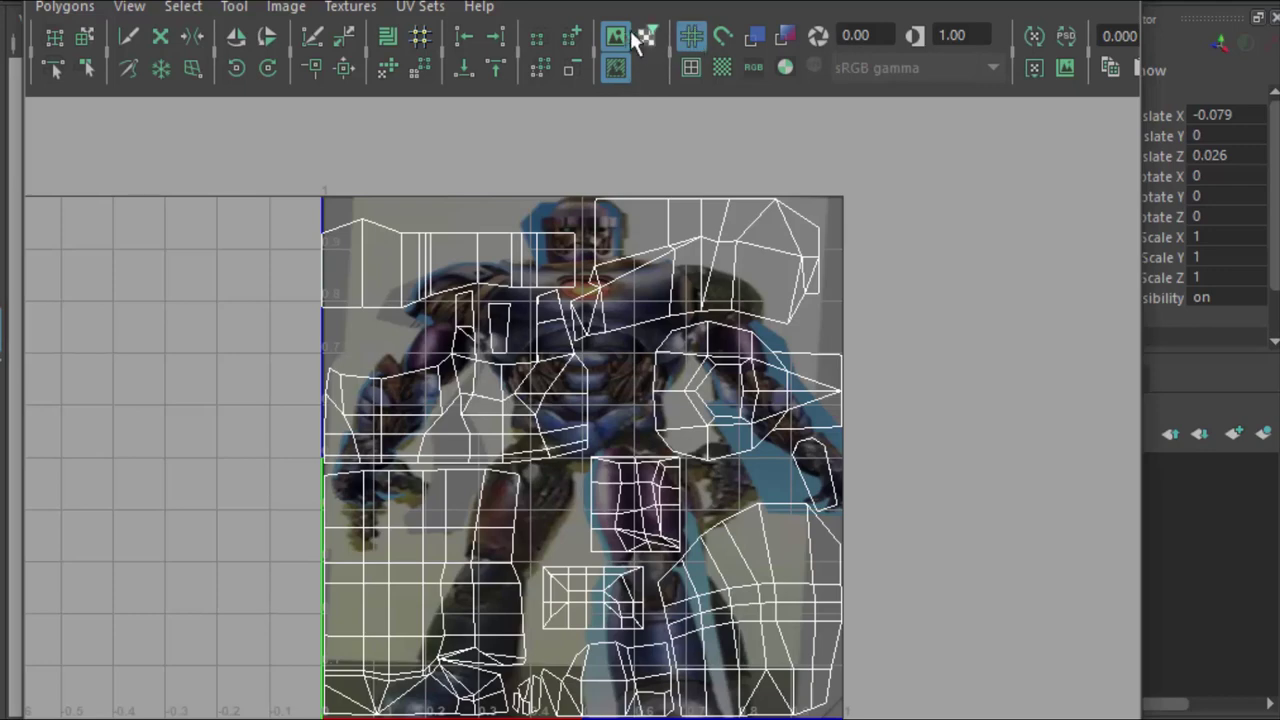
click(615, 68)
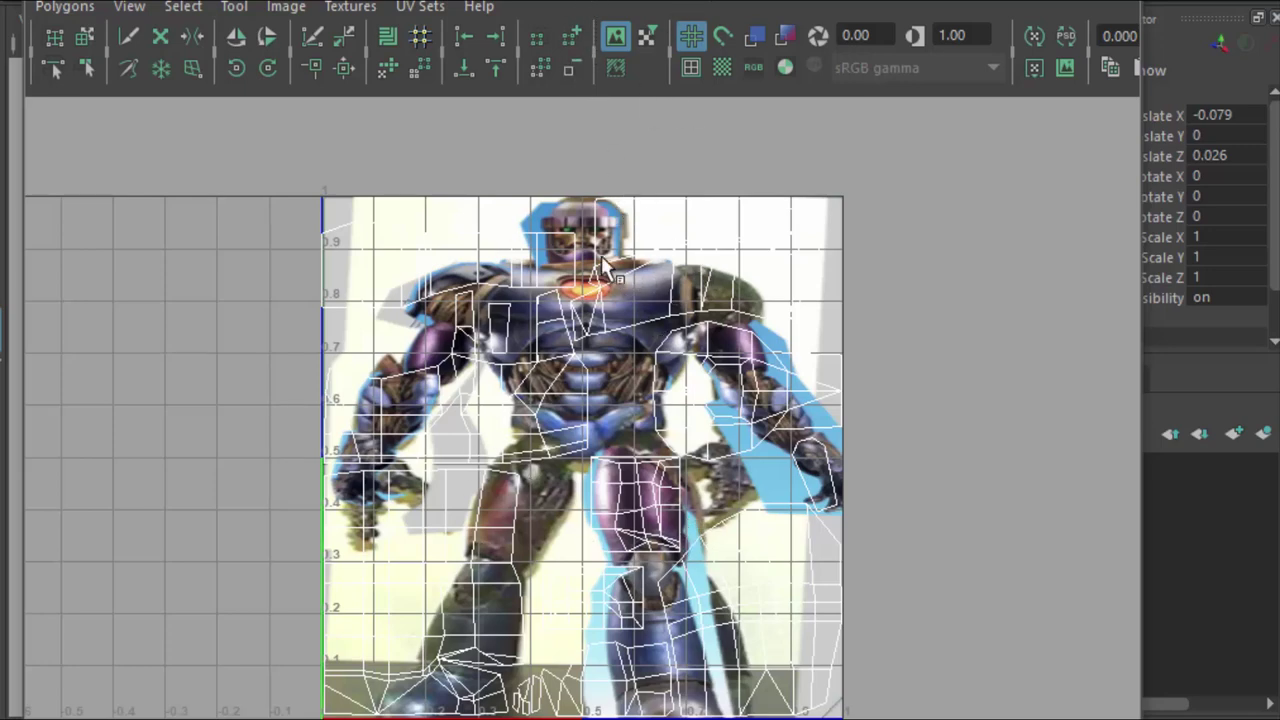
drag(485, 0, 1264, 154)
click(730, 350)
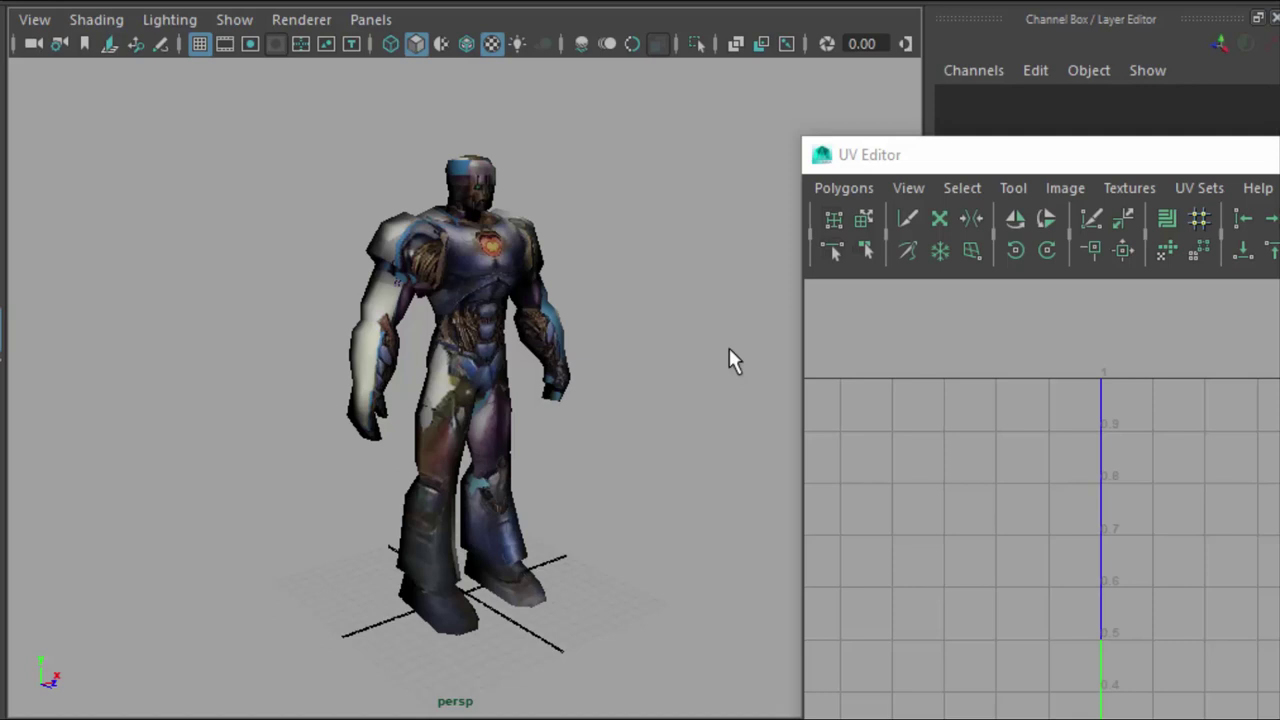
- Select projection_shader in the Hypershade together with Sentinel_GEO, and convert the shader to a file texture (Maya Software)
key(alt+Tab)
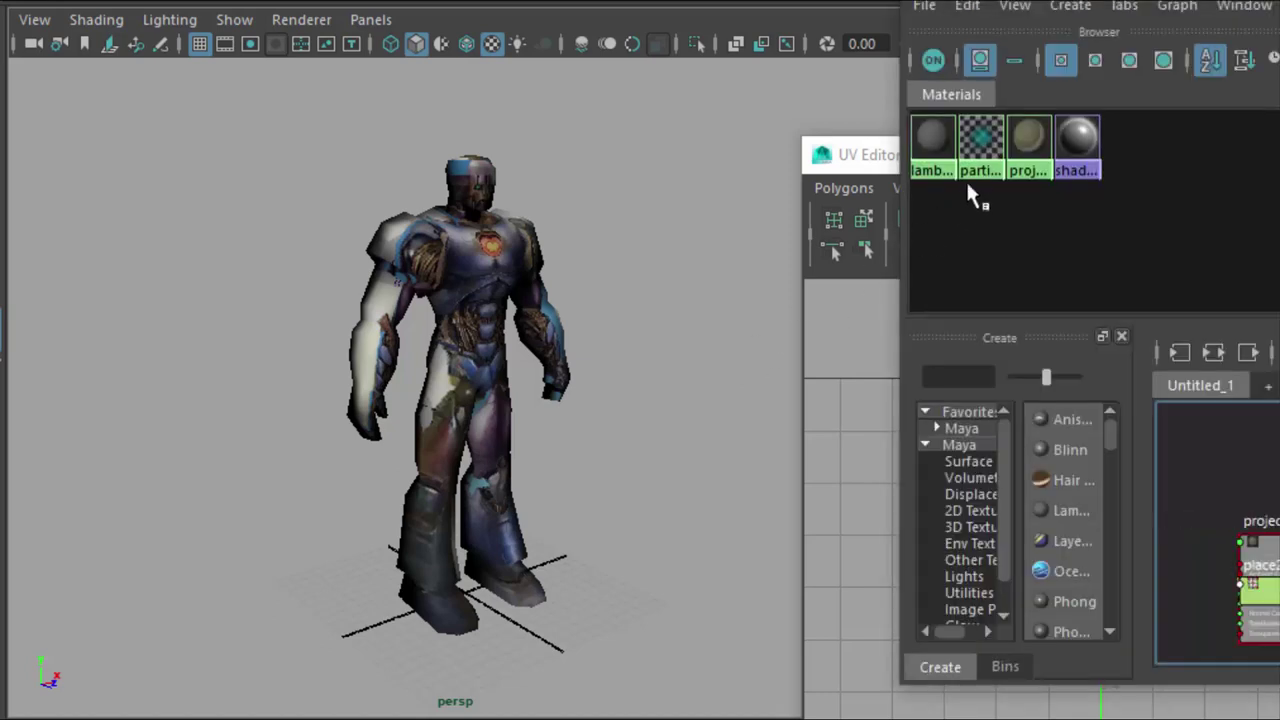
drag(1088, 38, 915, 40)
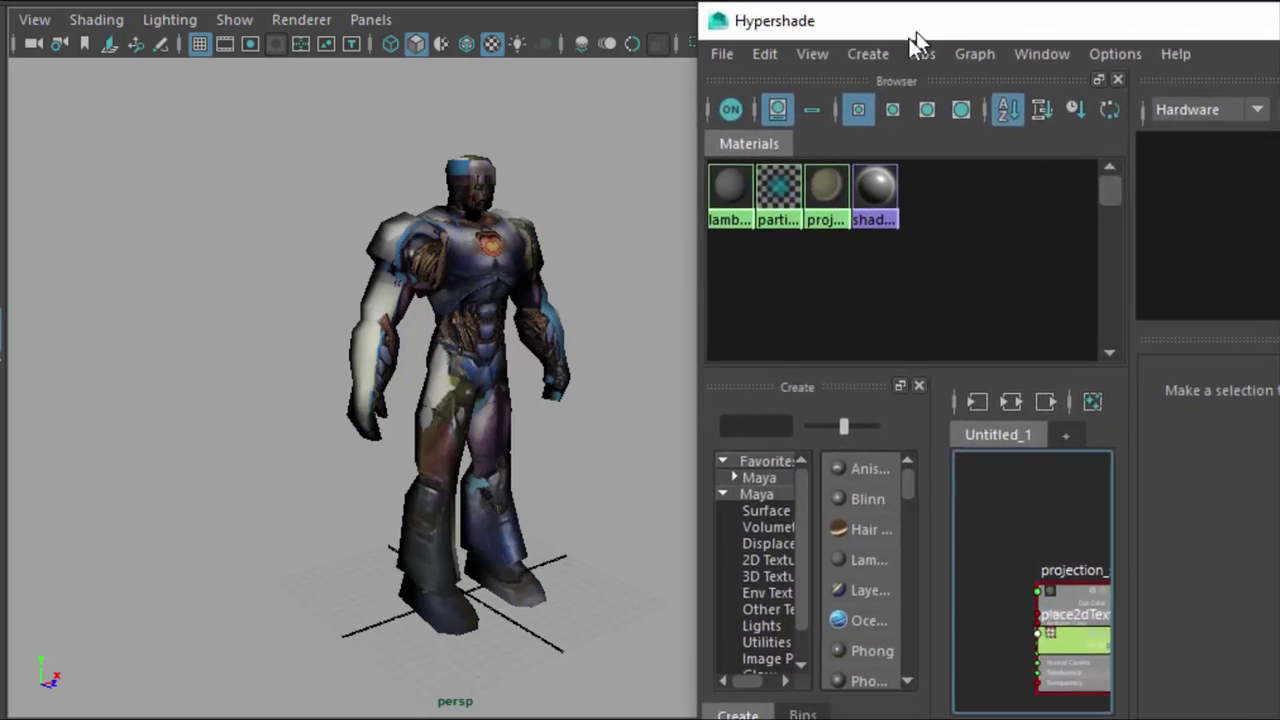
click(809, 196)
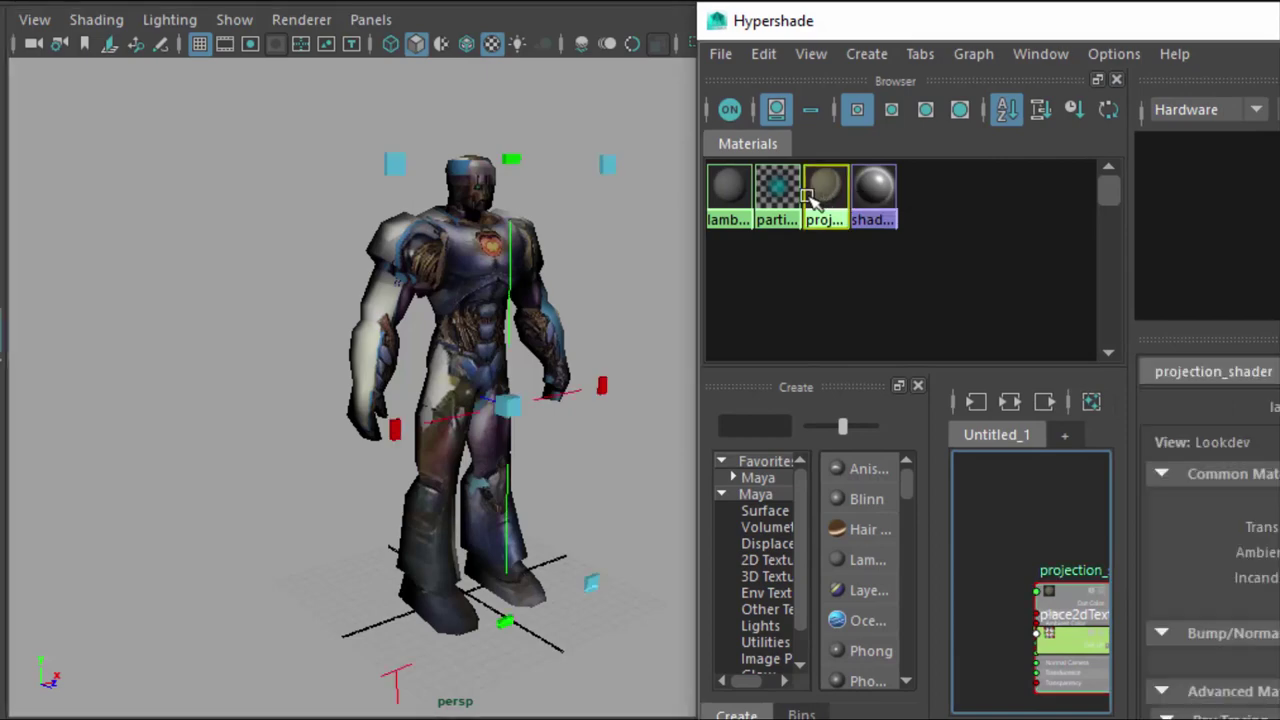
click(350, 390)
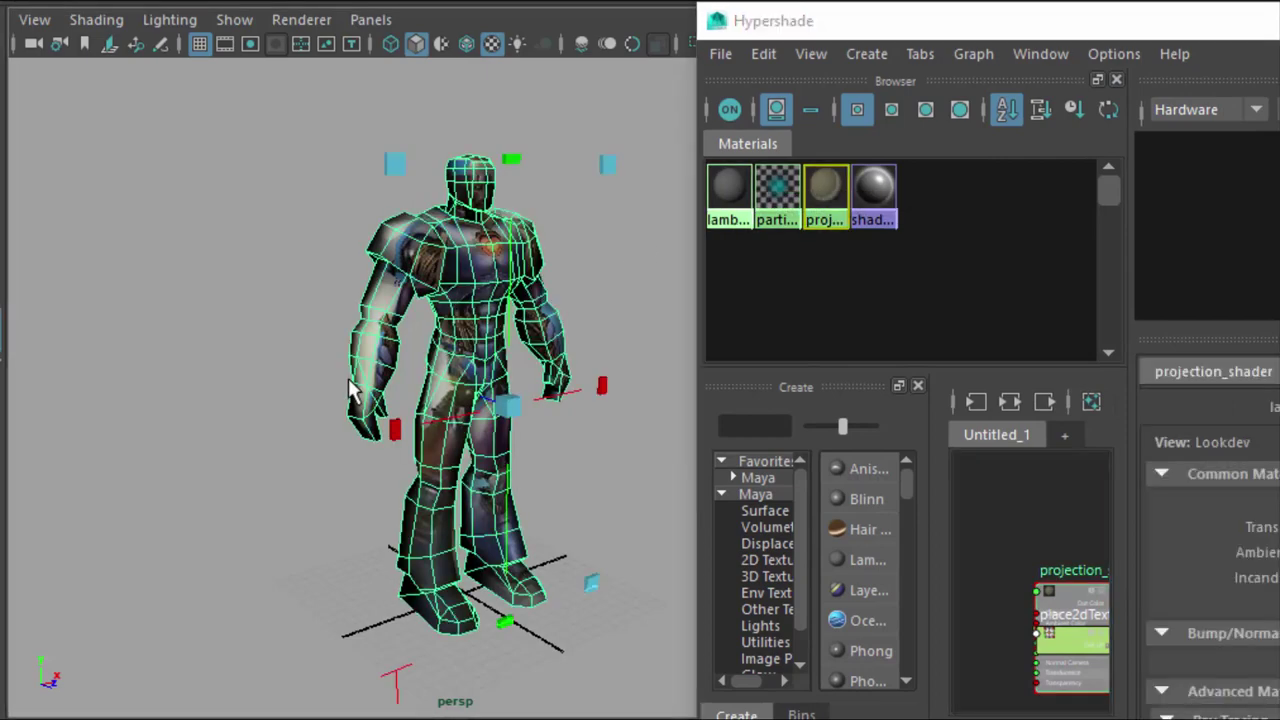
key(shift+o)
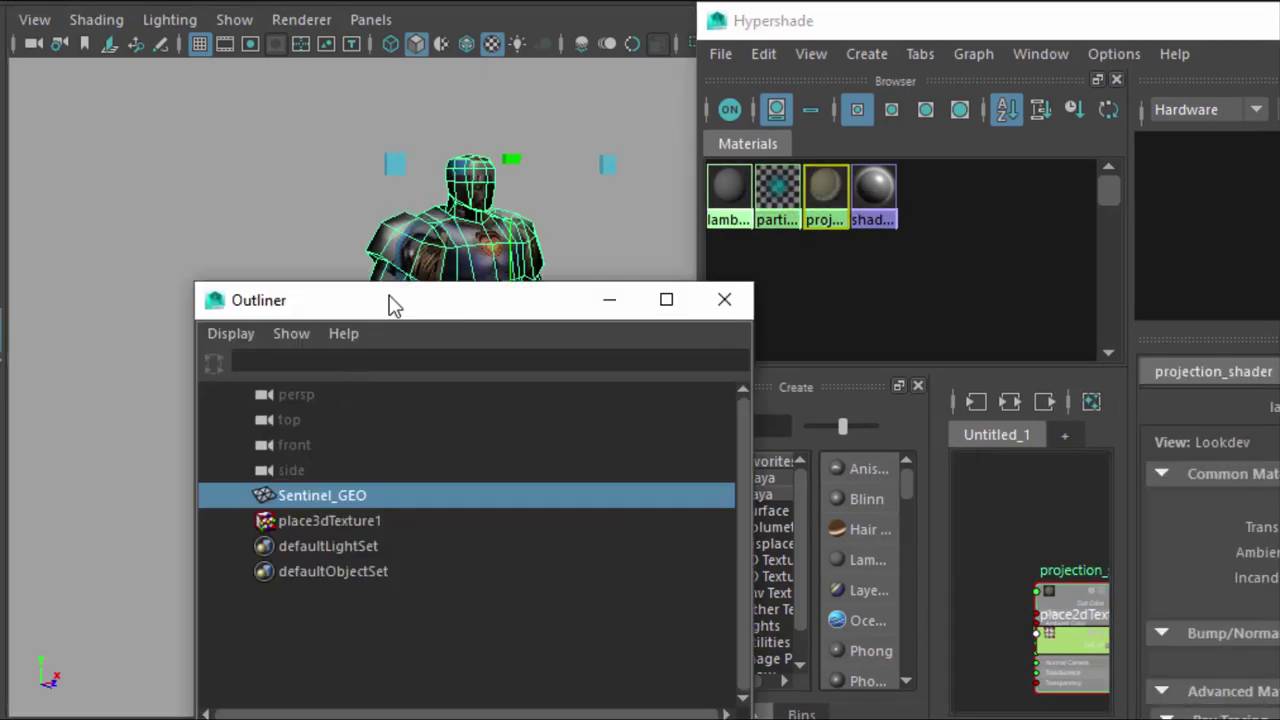
drag(750, 504, 522, 504)
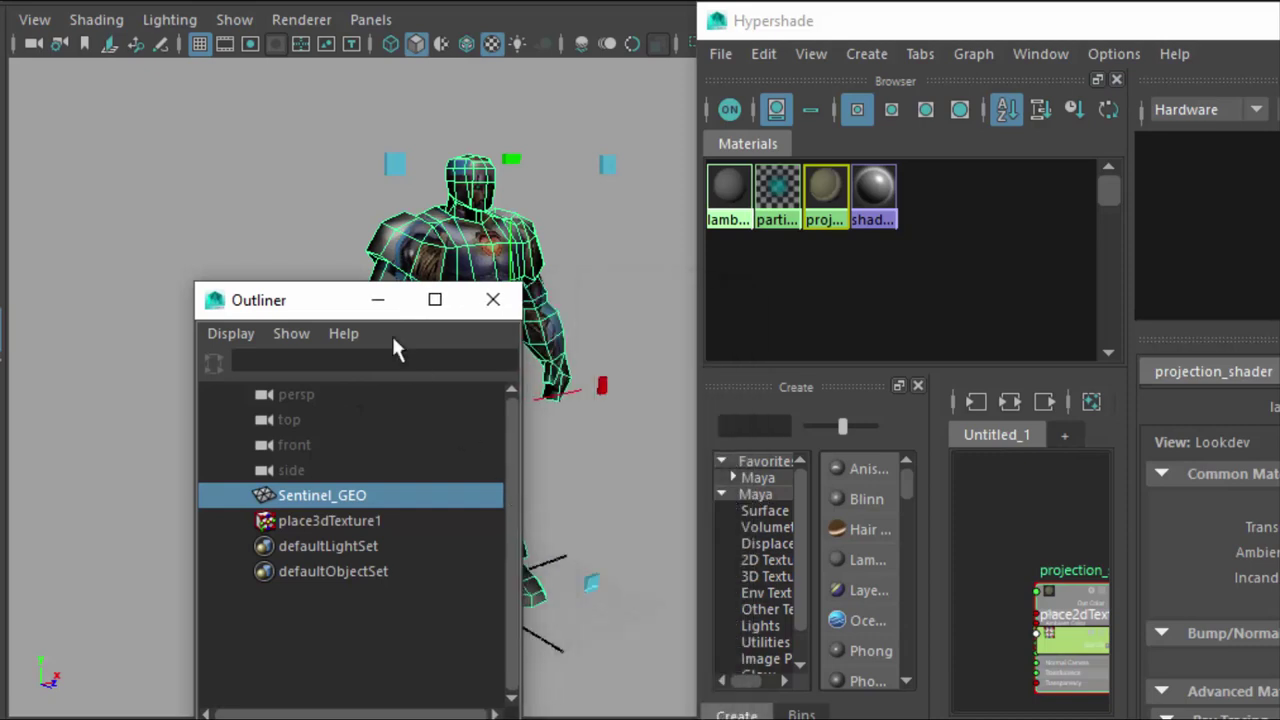
drag(317, 309, 181, 199)
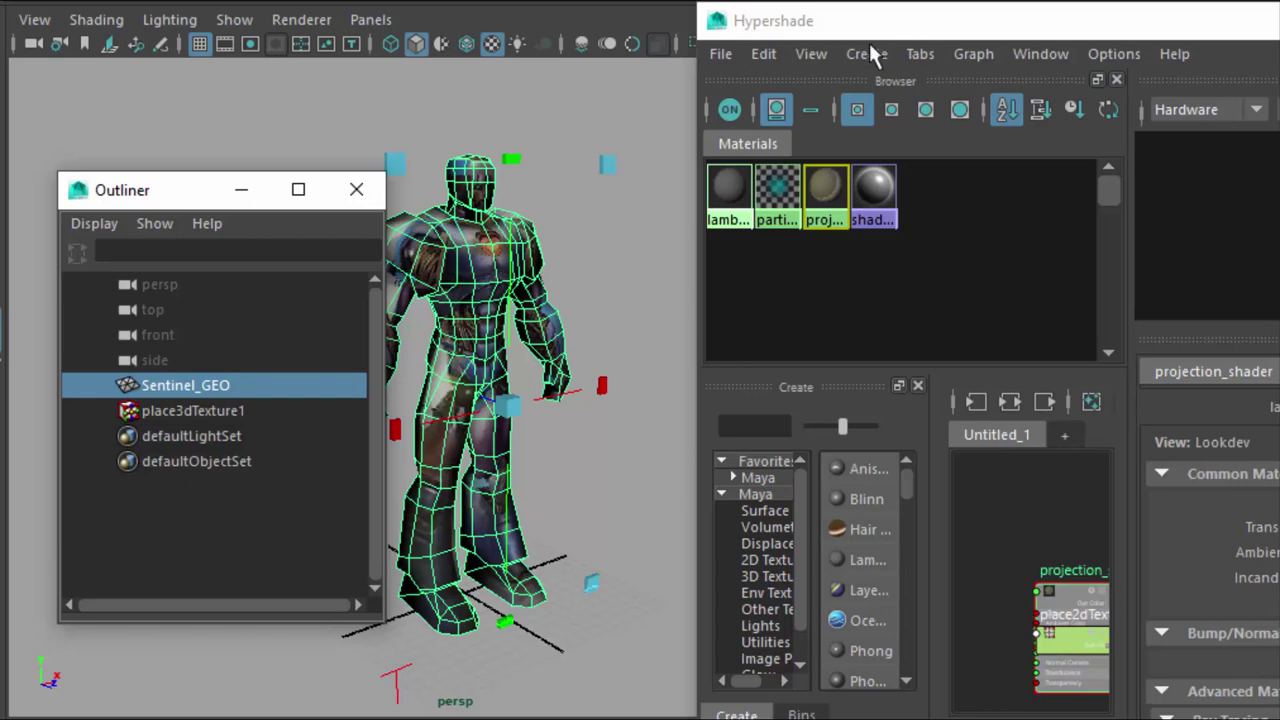
click(764, 54)
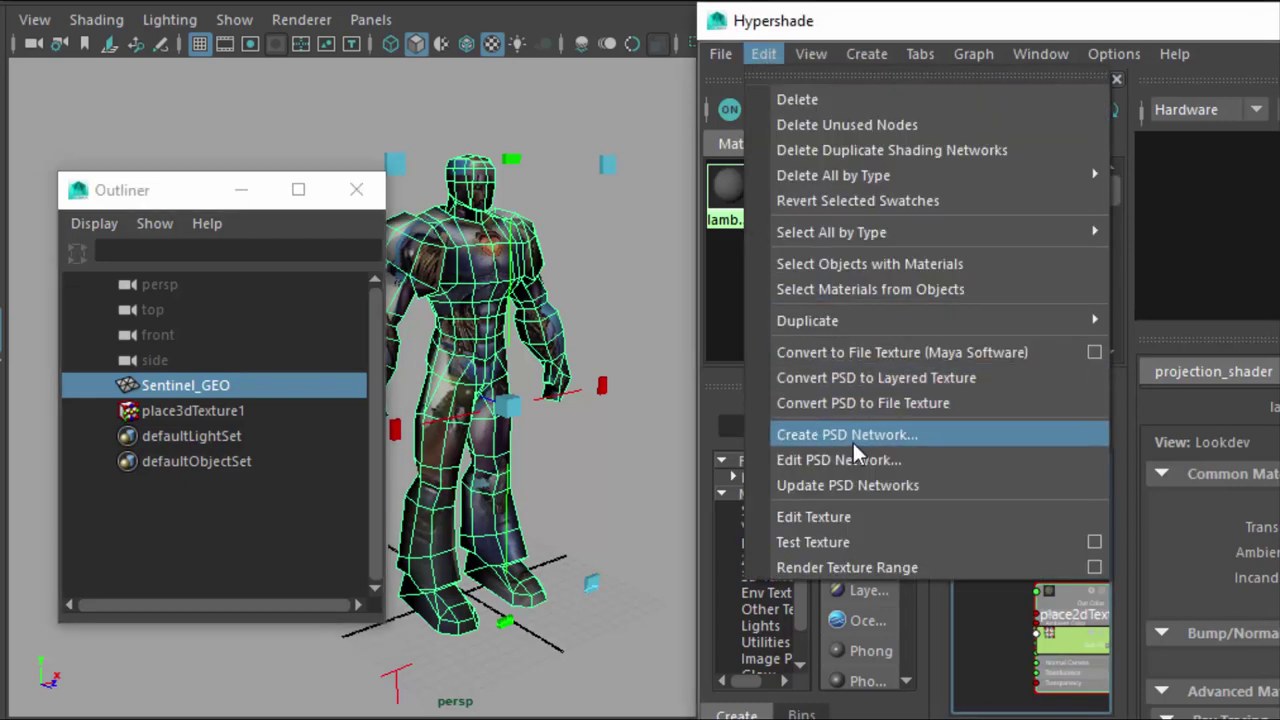
click(1011, 352)
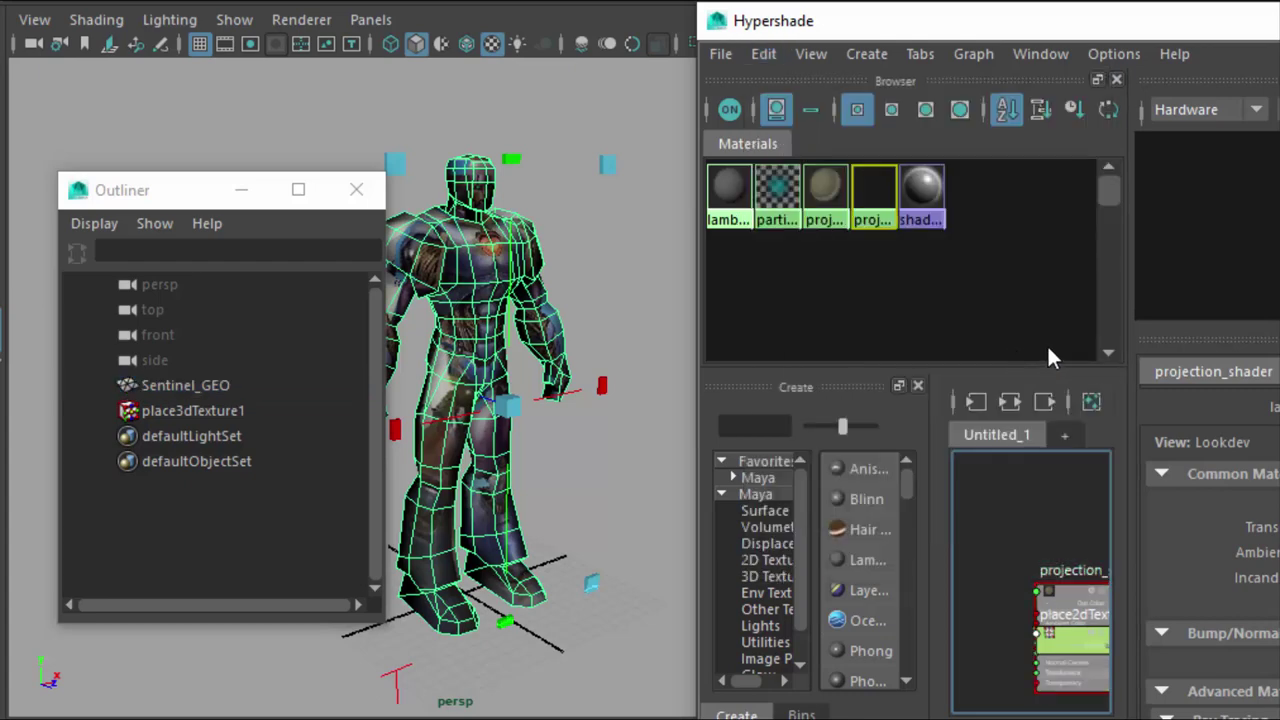
- Bring the UV Editor into view, close the Outliner, and examine the converted texture up close on Sentinel_GEO
drag(1279, 145, 958, 0)
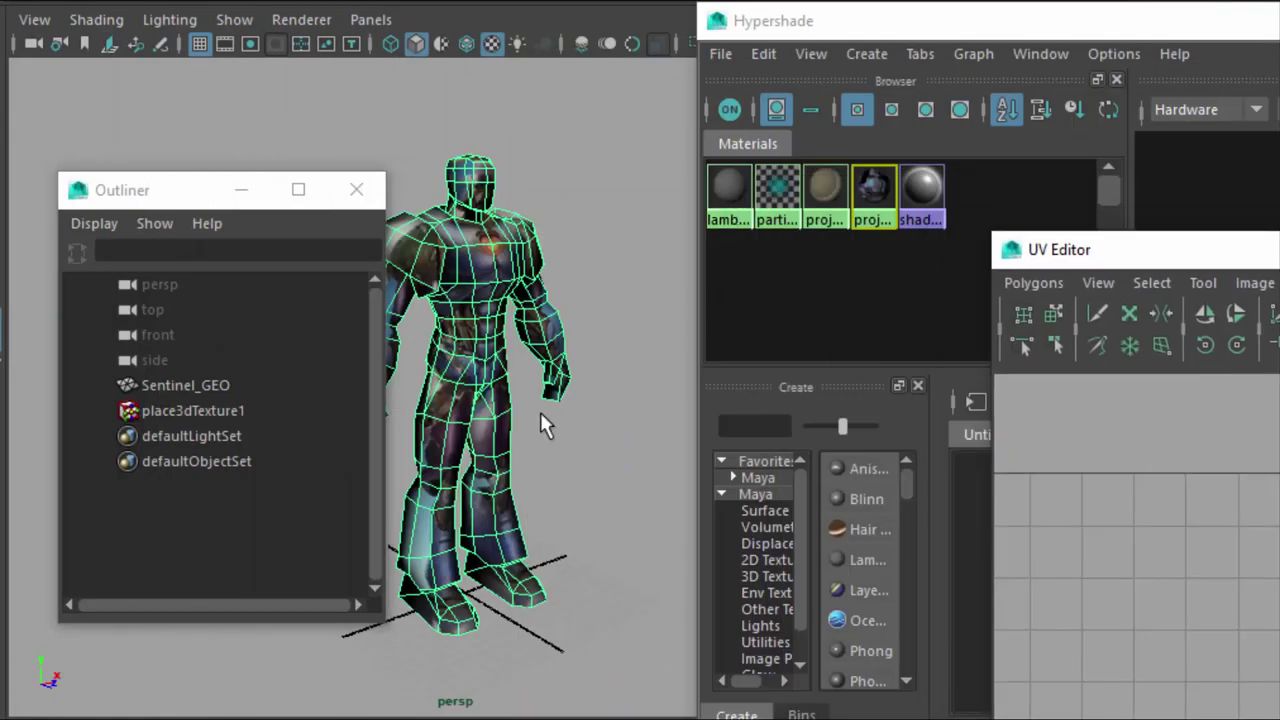
scroll(530, 408, up, 3)
click(355, 190)
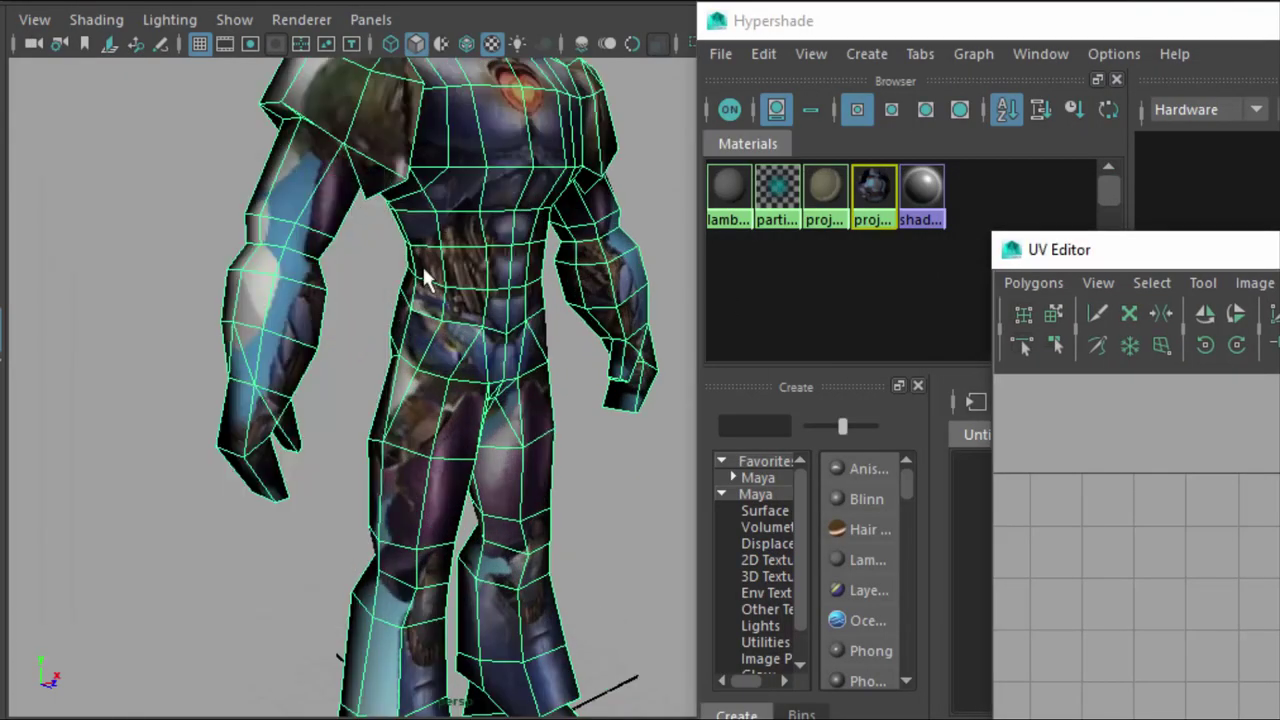
- Examine the converted texture on Sentinel_GEO from several angles and distances in the perspective view
alt+middle_drag(496, 228, 384, 473)
alt+drag(331, 457, 697, 446)
alt+middle_drag(529, 435, 361, 292)
alt+drag(361, 292, 434, 320)
alt+drag(486, 277, 383, 236)
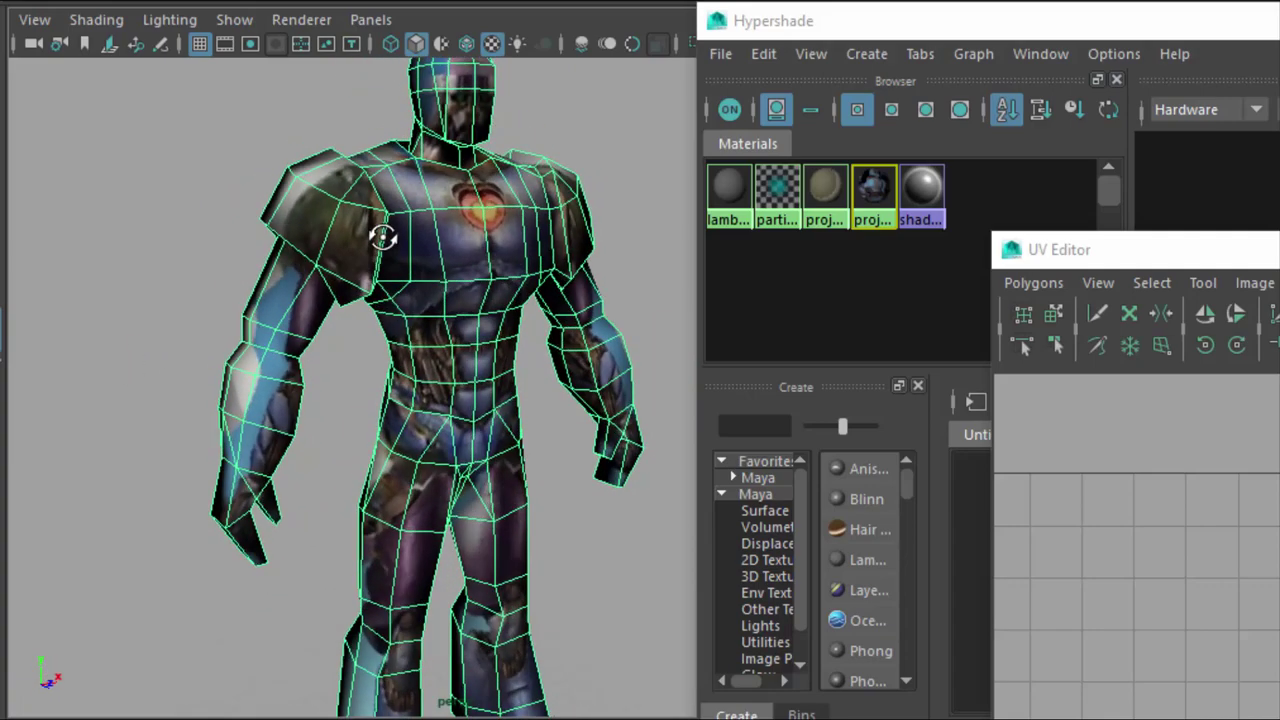
scroll(383, 236, down, 5)
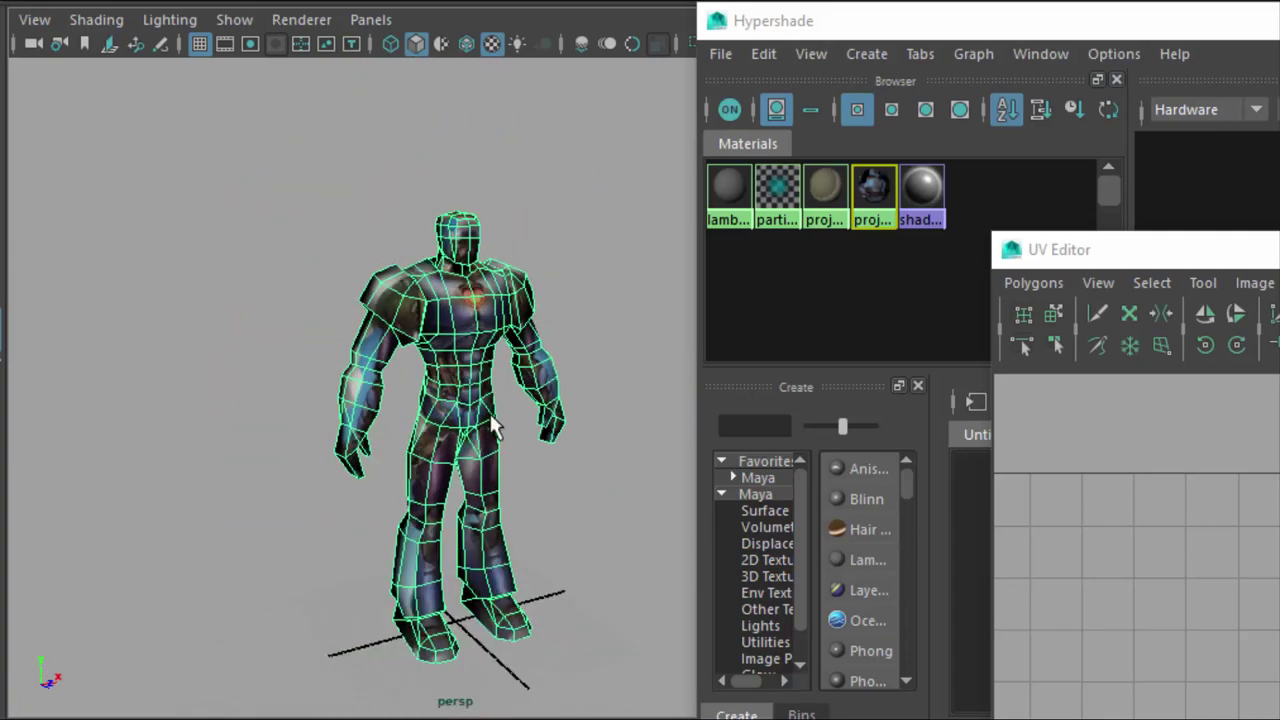
scroll(493, 425, up, 4)
alt+middle_drag(486, 420, 472, 405)
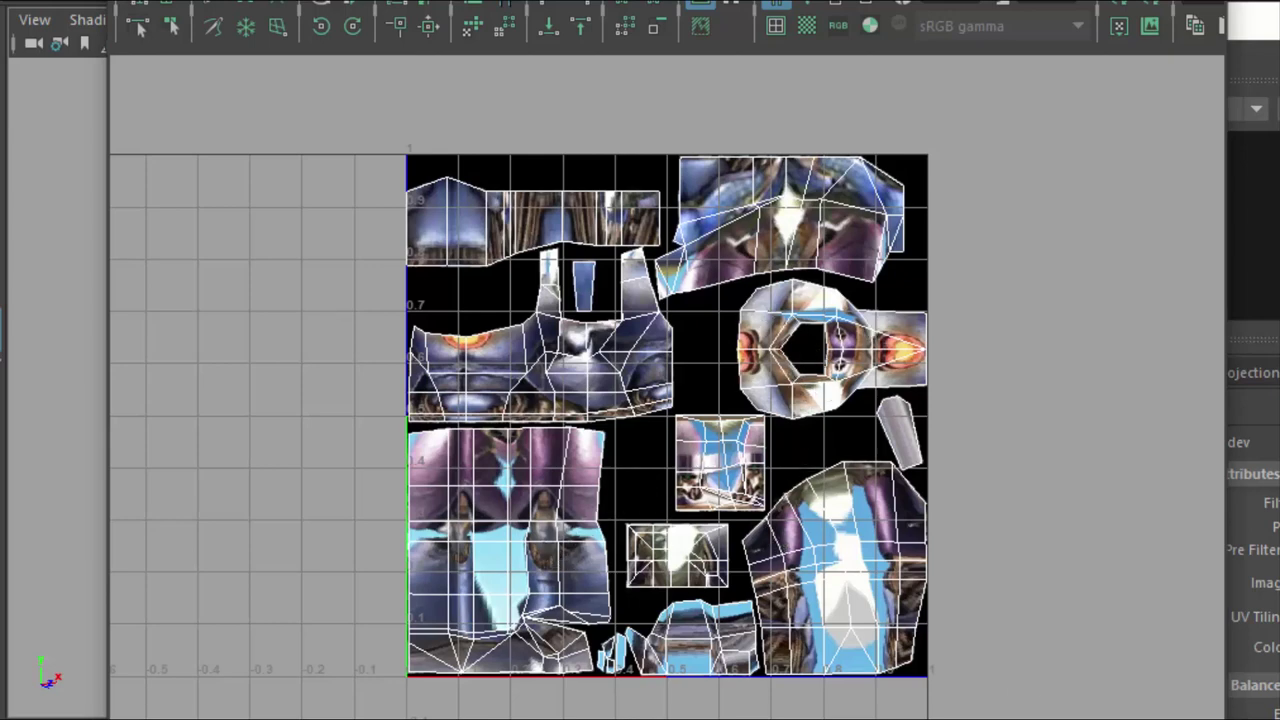
- Shrink the UV Editor around Sentinel_GEO's textured UV layout to examine it, and clear the floating windows from the perspective view
drag(1225, 719, 1060, 705)
key(f)
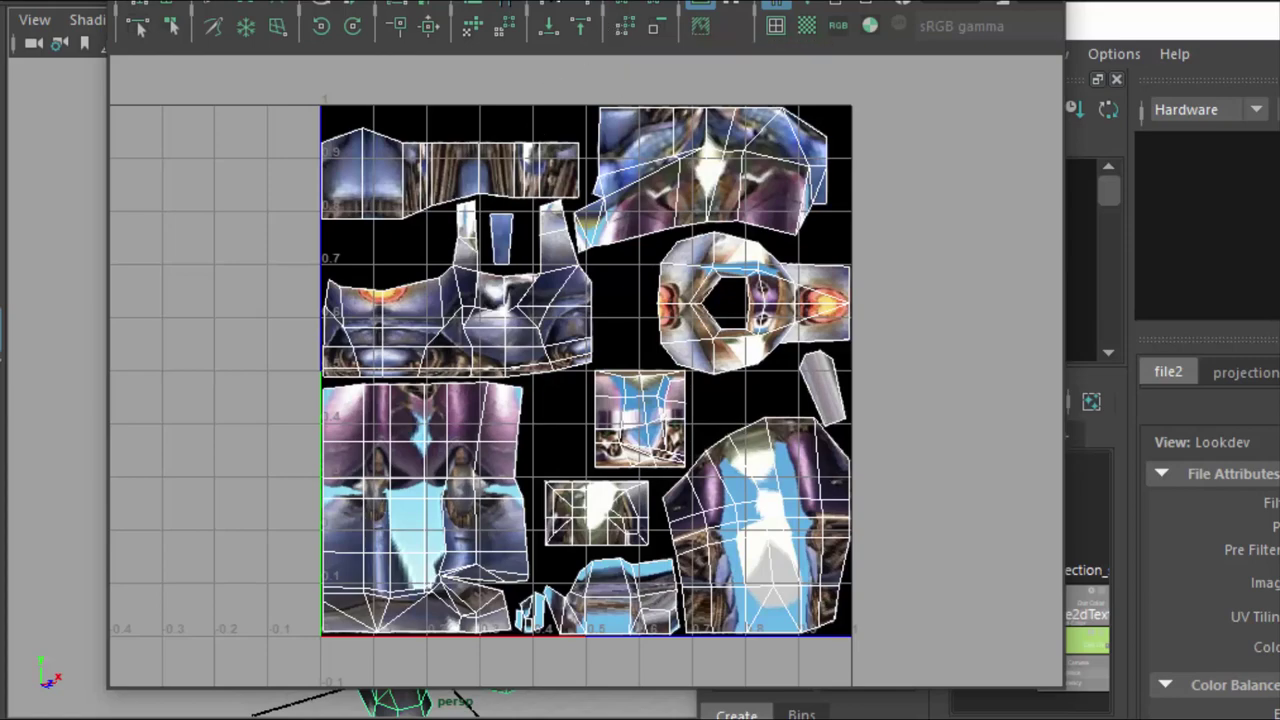
drag(450, 0, 948, 0)
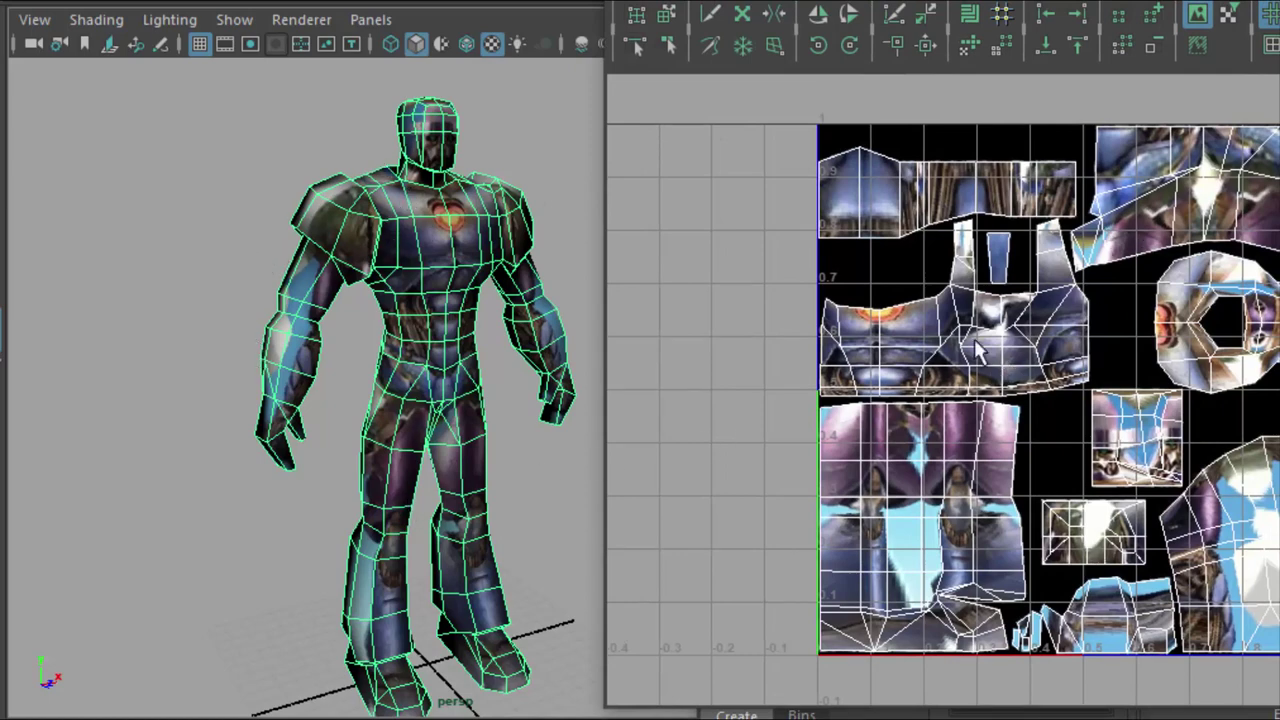
key(super+Left)
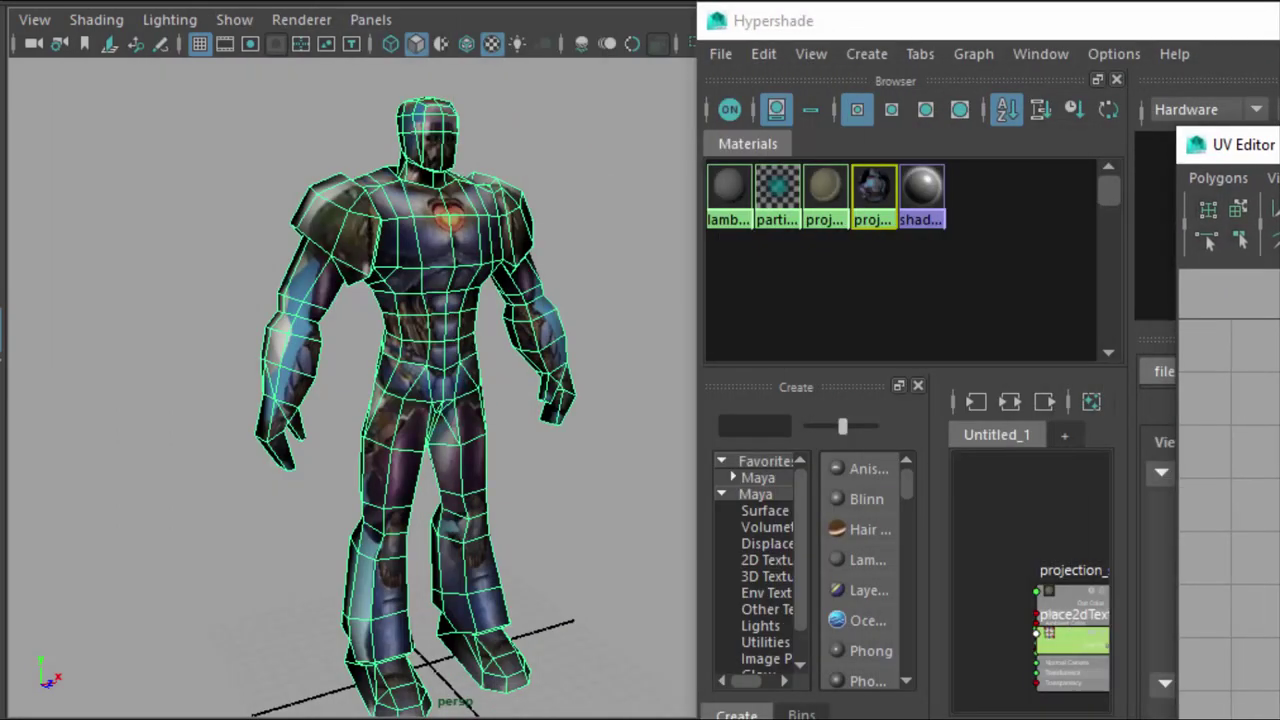
drag(760, 20, 1279, 0)
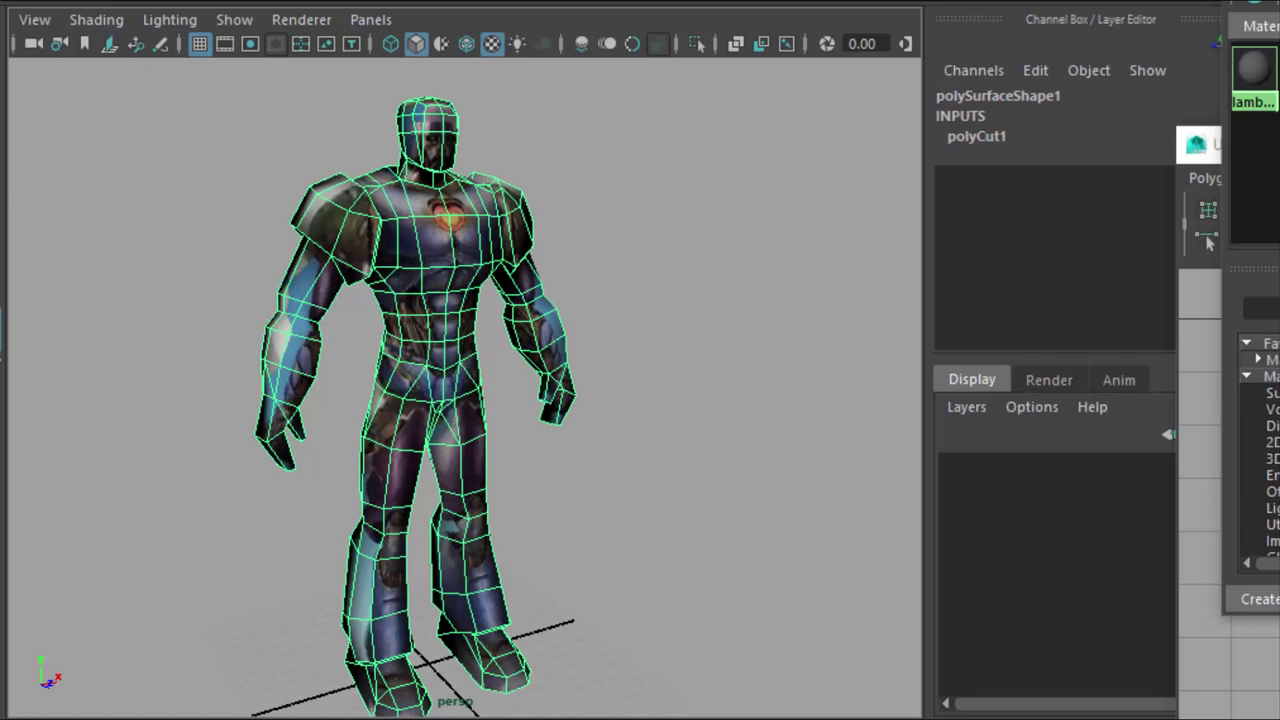
- Deselect Sentinel_GEO and open the scene containing the headless, large-armed character
click(206, 251)
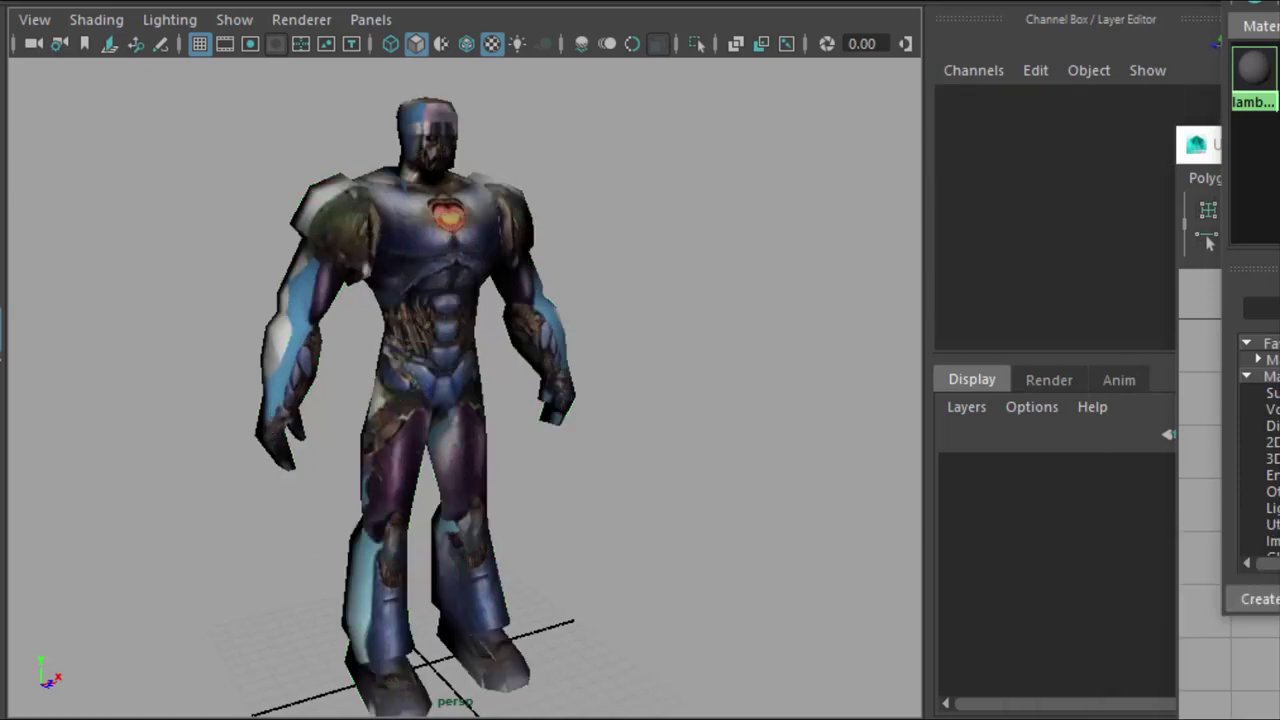
click(2, 1)
click(4, 1)
click(617, 311)
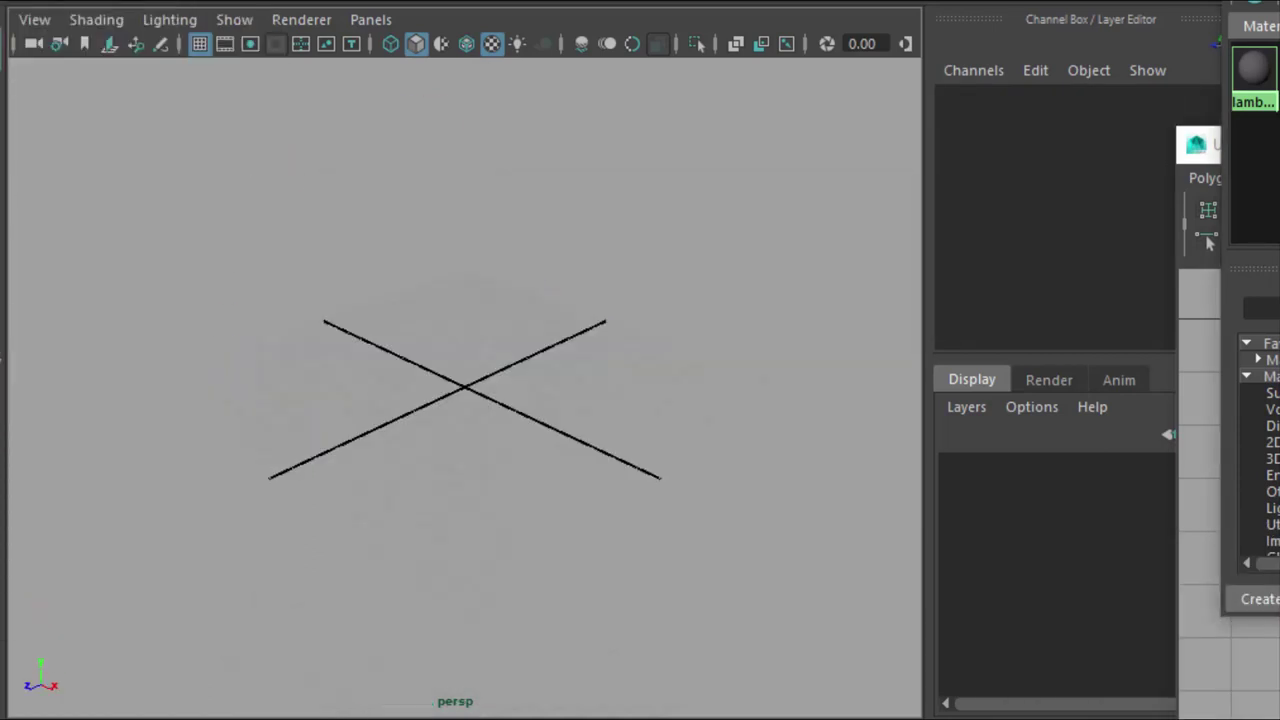
- Examine the headless character from front, side and back with textured display on and its upper body and legs selected
drag(232, 420, 468, 425)
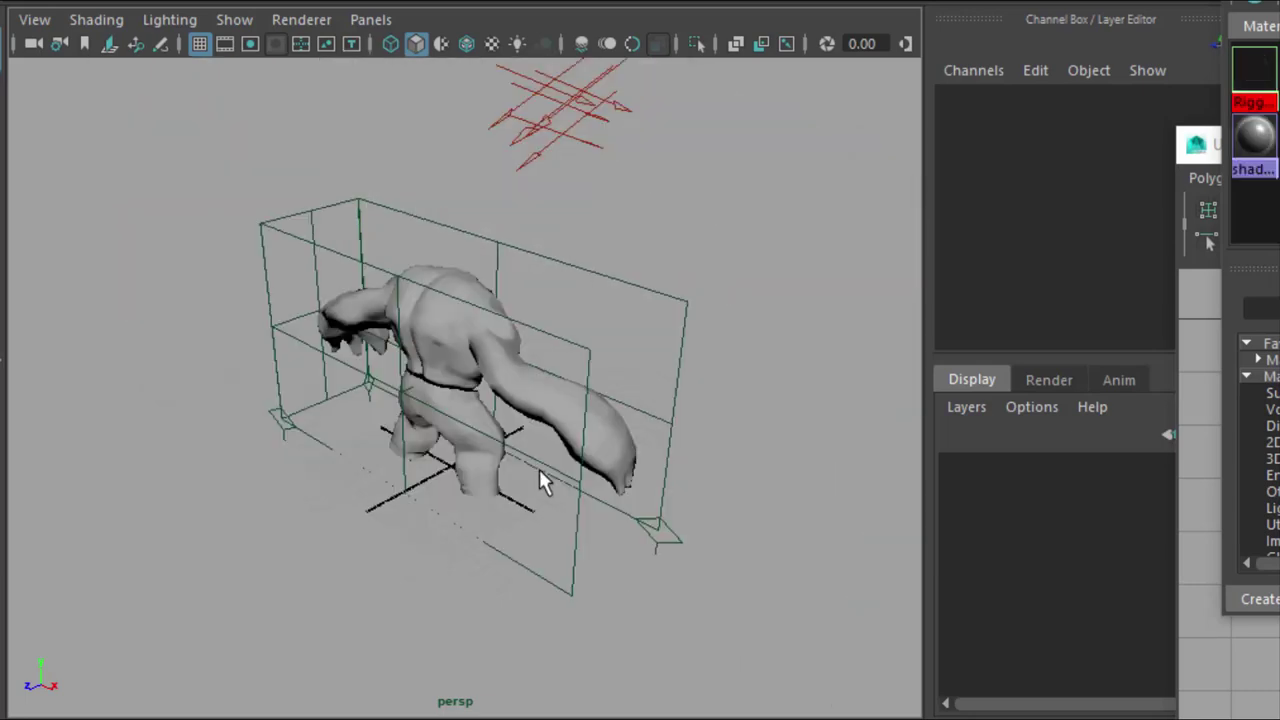
alt+drag(657, 518, 394, 491)
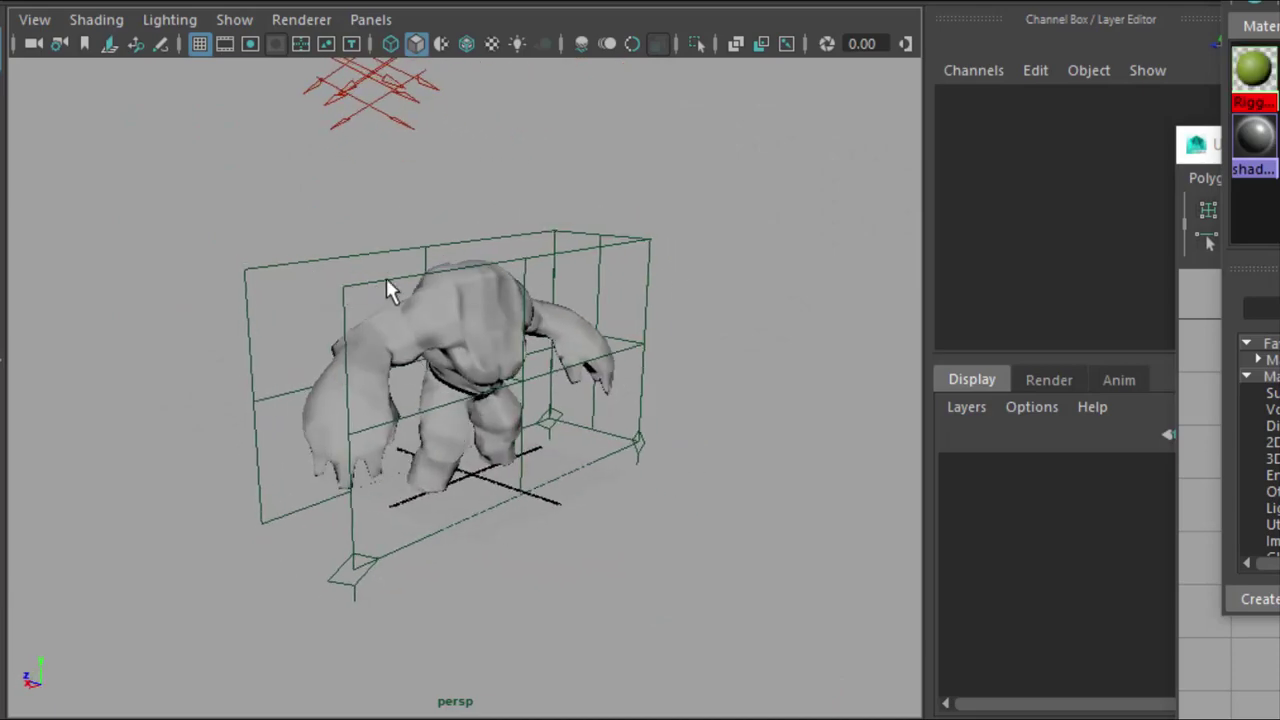
alt+drag(800, 353, 430, 326)
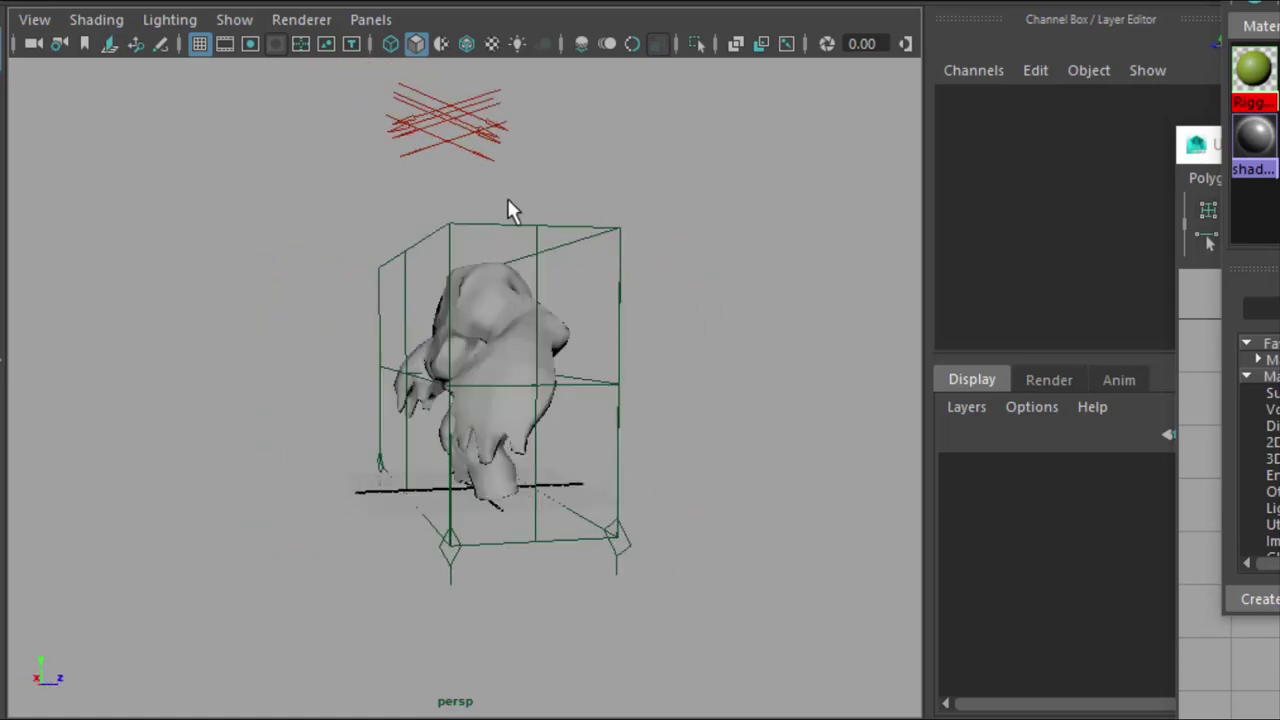
alt+drag(457, 377, 777, 405)
alt+drag(779, 416, 720, 406)
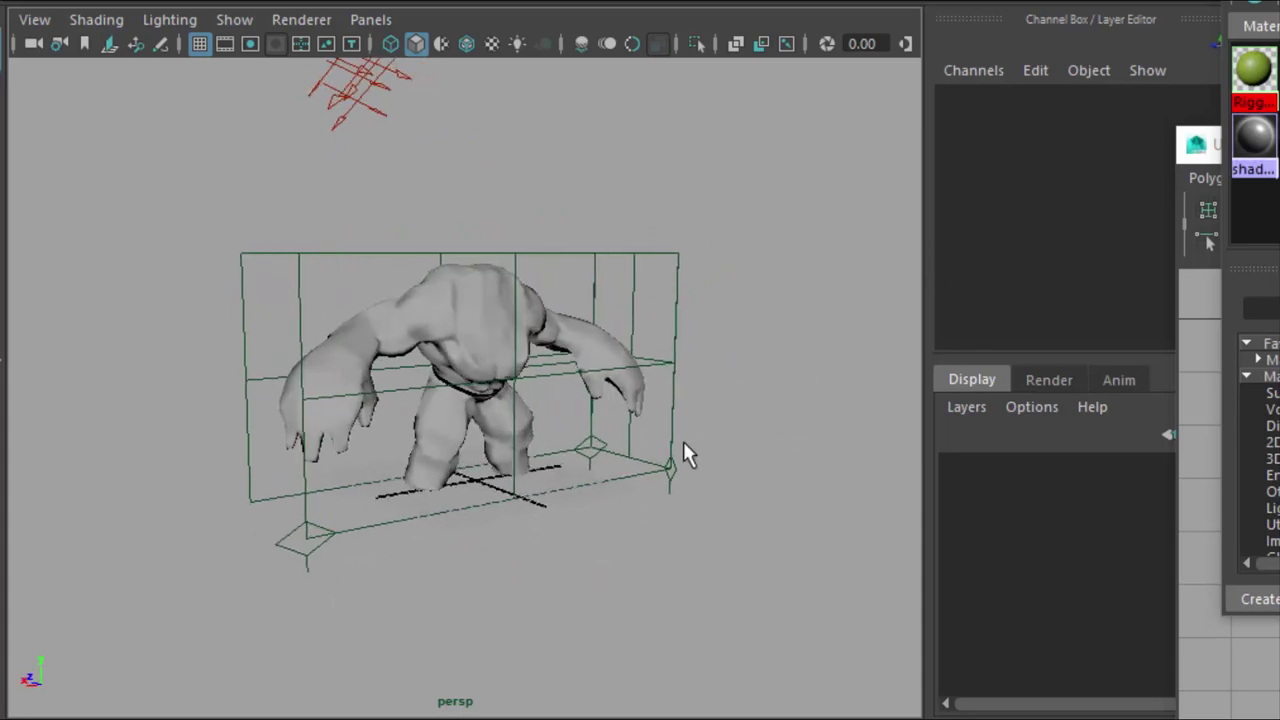
key(6)
click(393, 306)
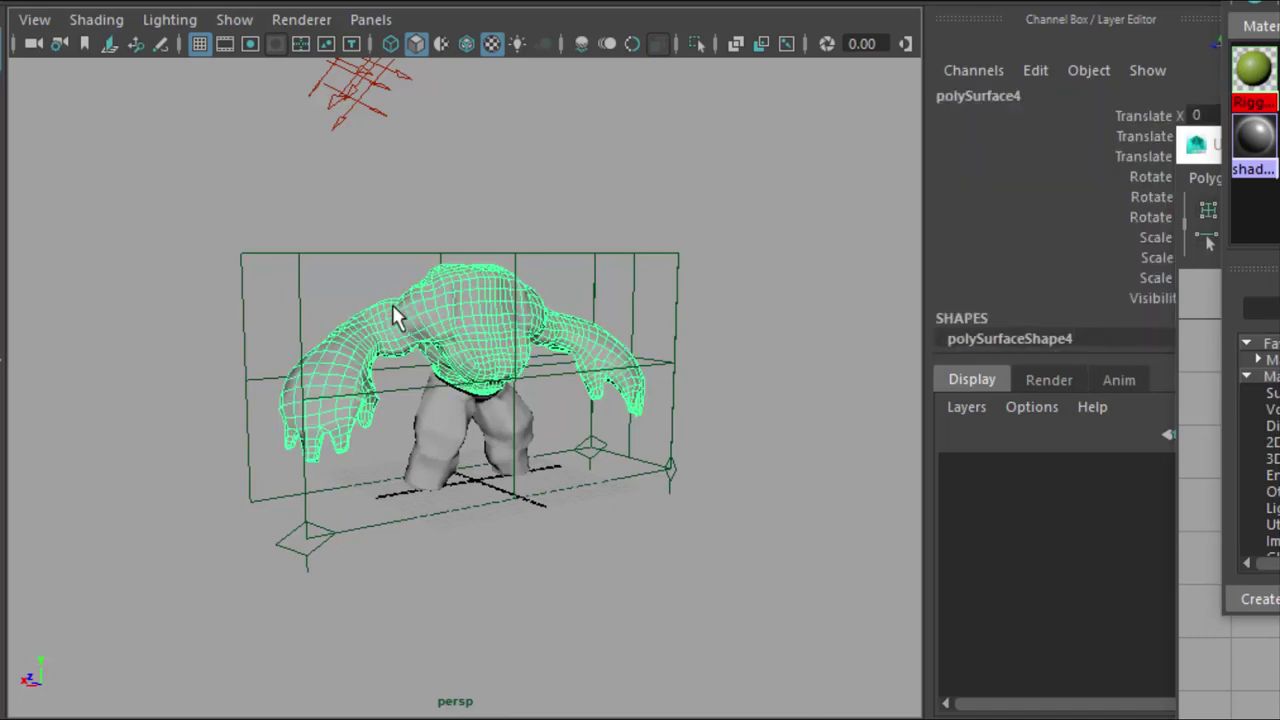
click(419, 445)
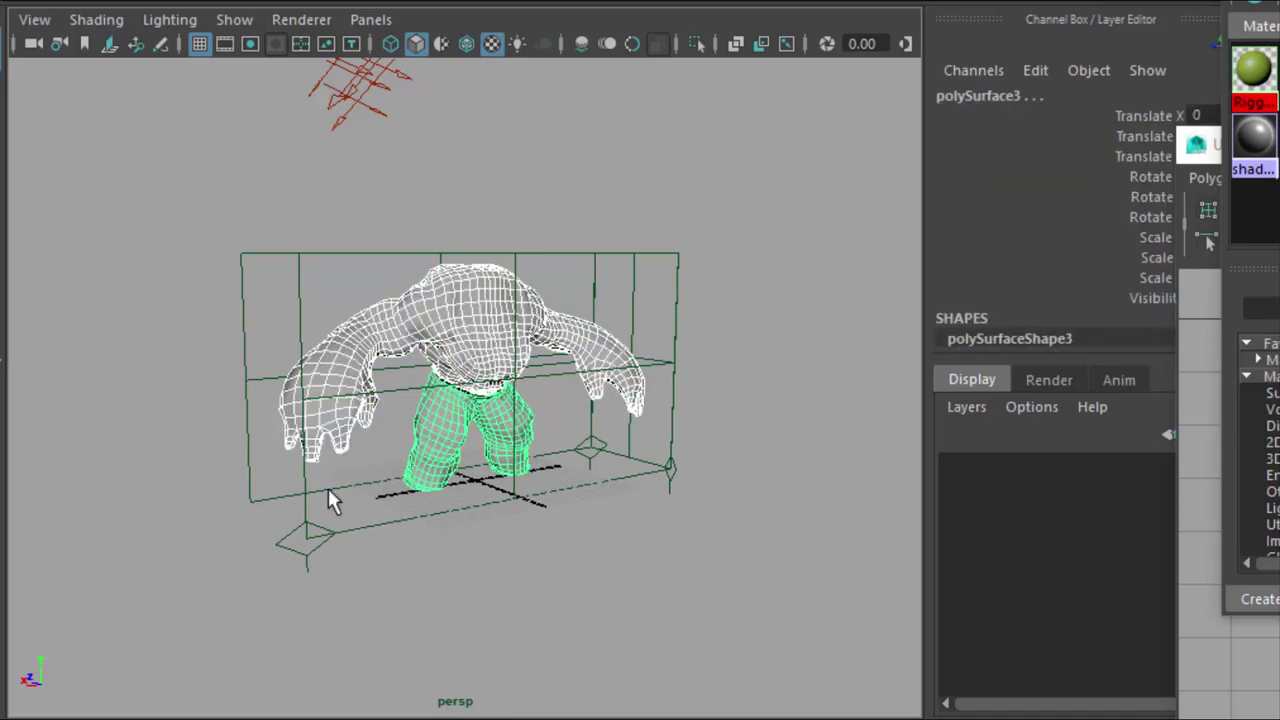
alt+drag(328, 489, 435, 468)
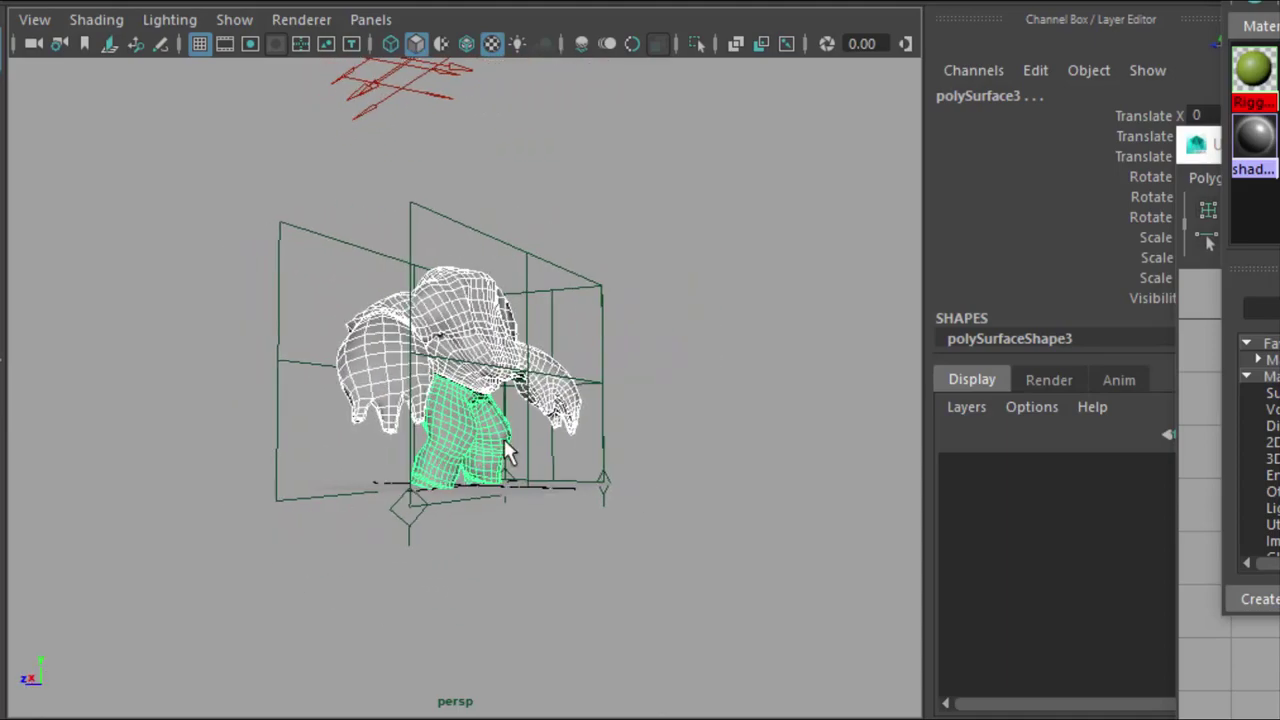
scroll(505, 440, up, 4)
alt+drag(648, 415, 463, 412)
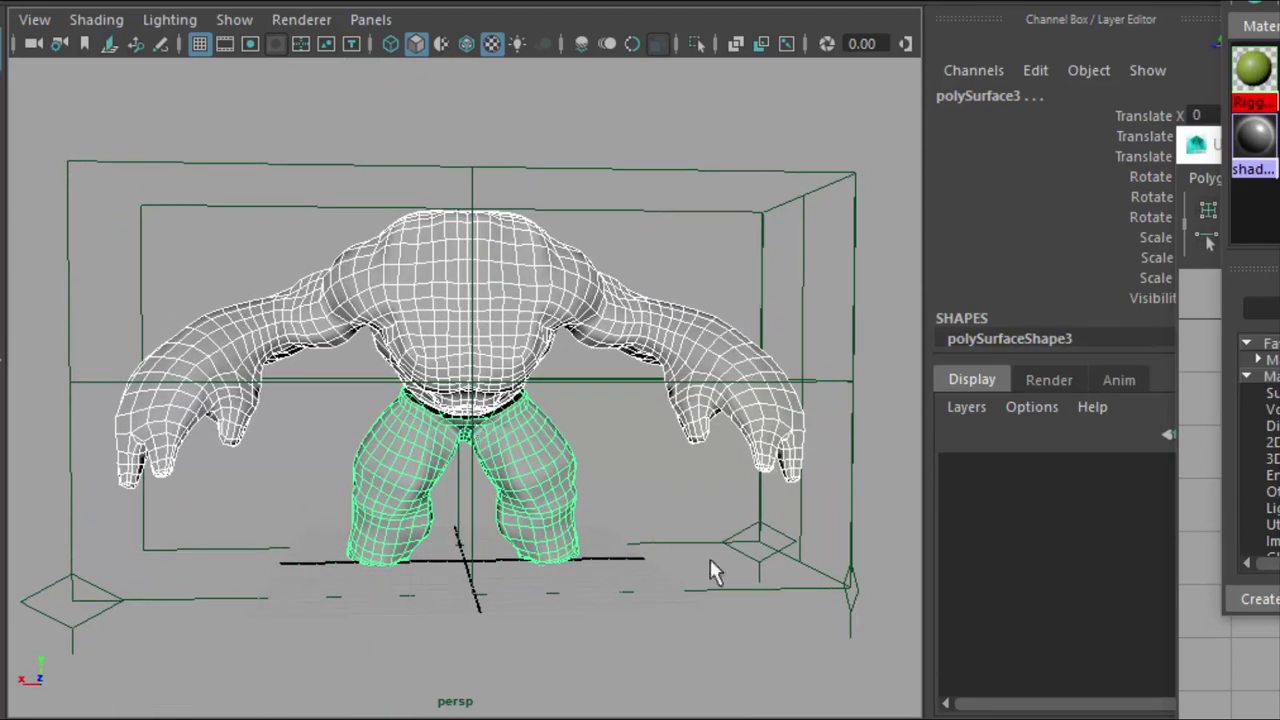
- Bring up the Photoshop window, move it clear of the perspective view, and view the character at an angle
key(alt+Tab)
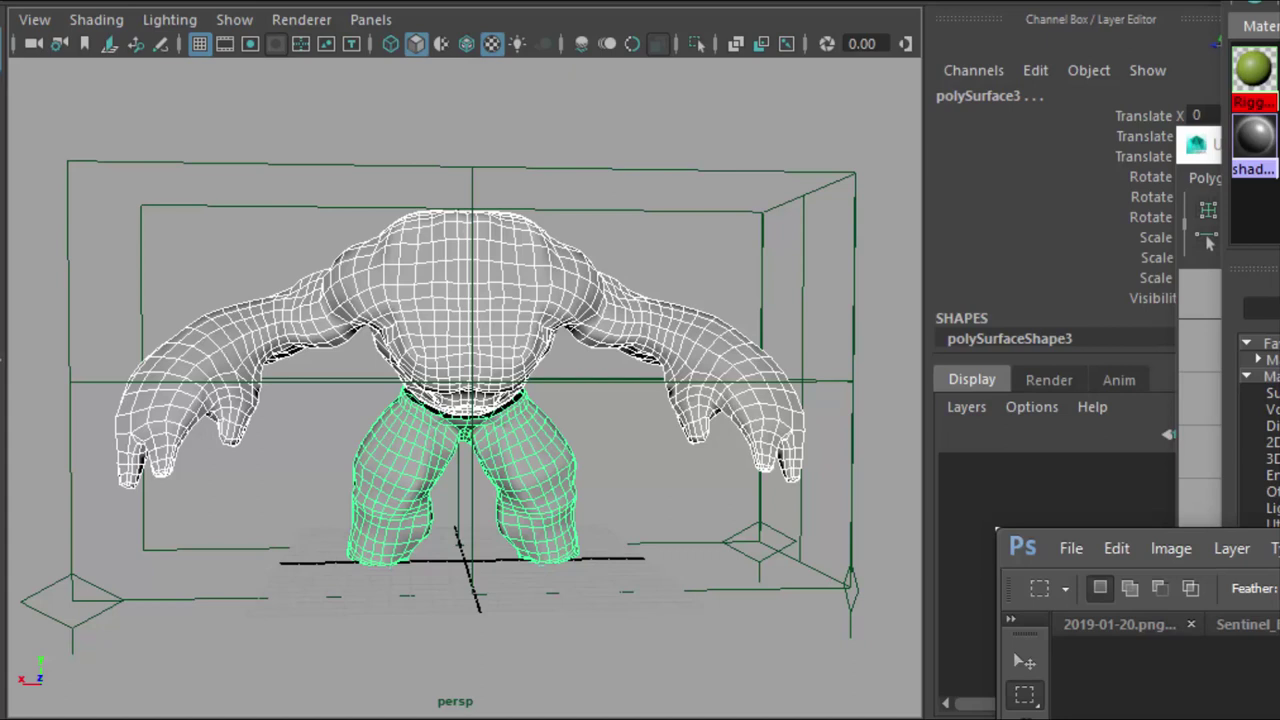
drag(997, 529, 1110, 615)
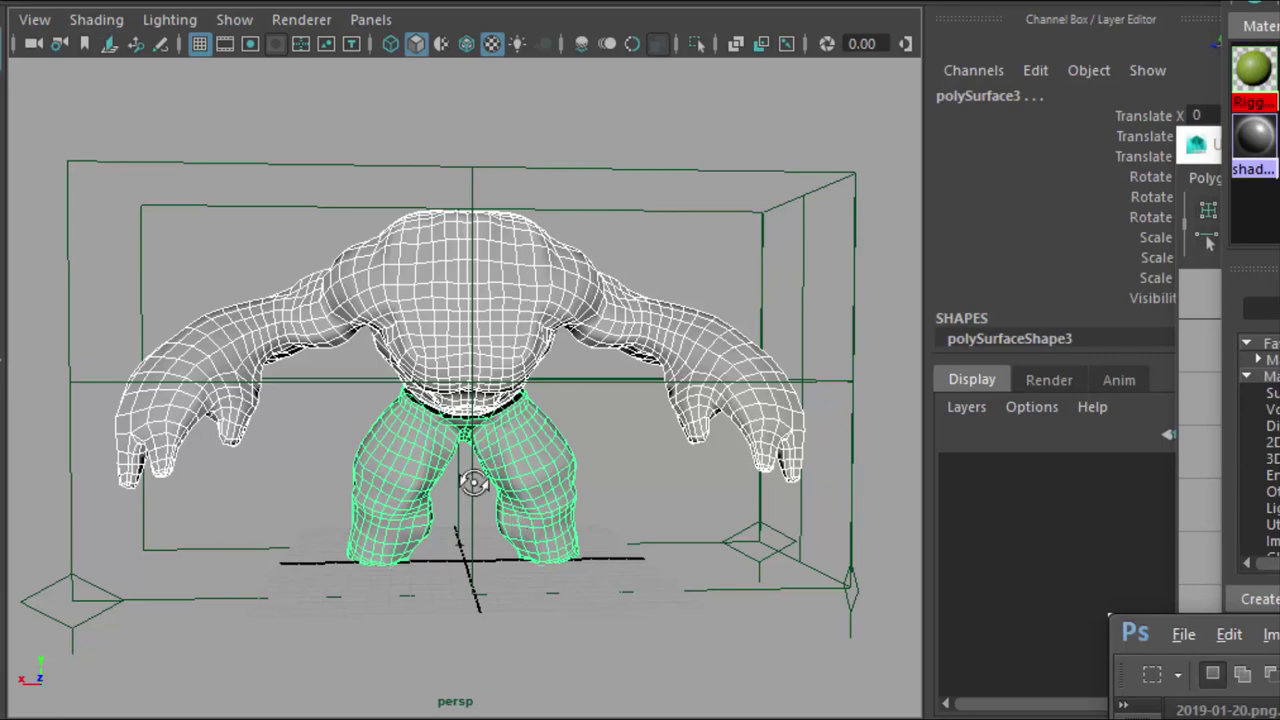
alt+drag(468, 480, 548, 490)
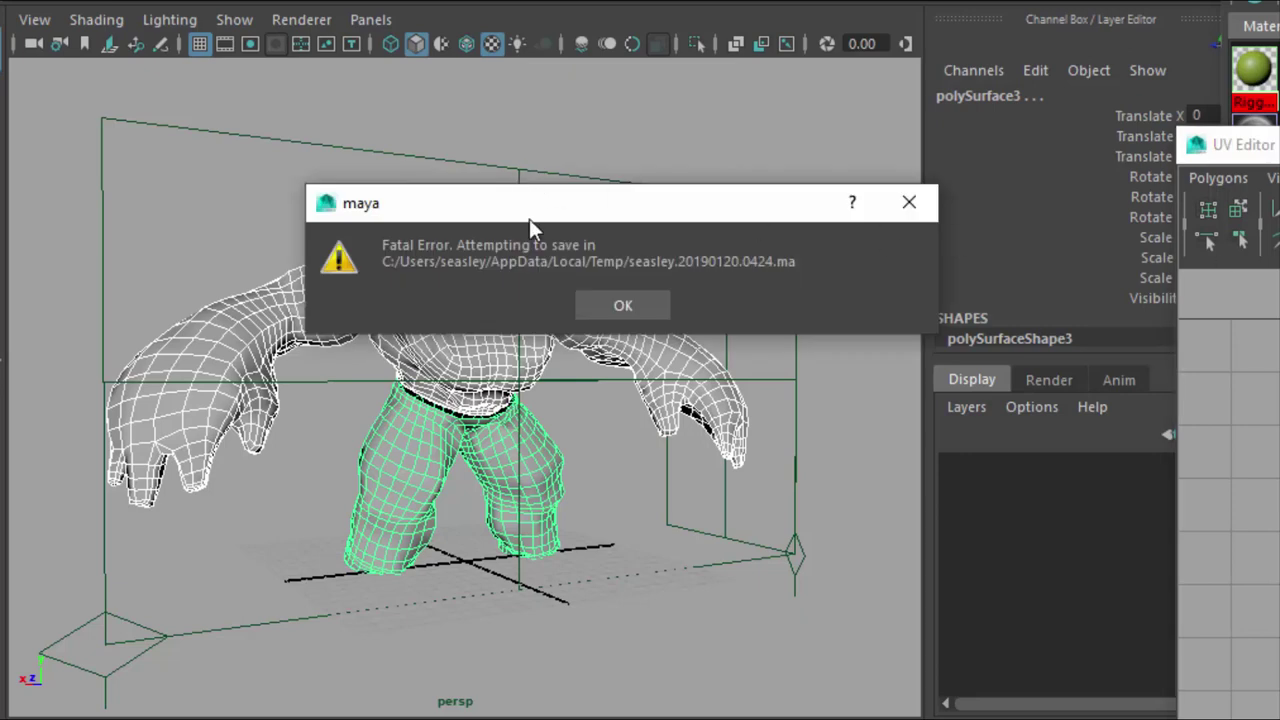
- Let Maya save its recovery scene, bring AC_KP_Projection.psd into view in Photoshop, and close Maya's error report
click(618, 305)
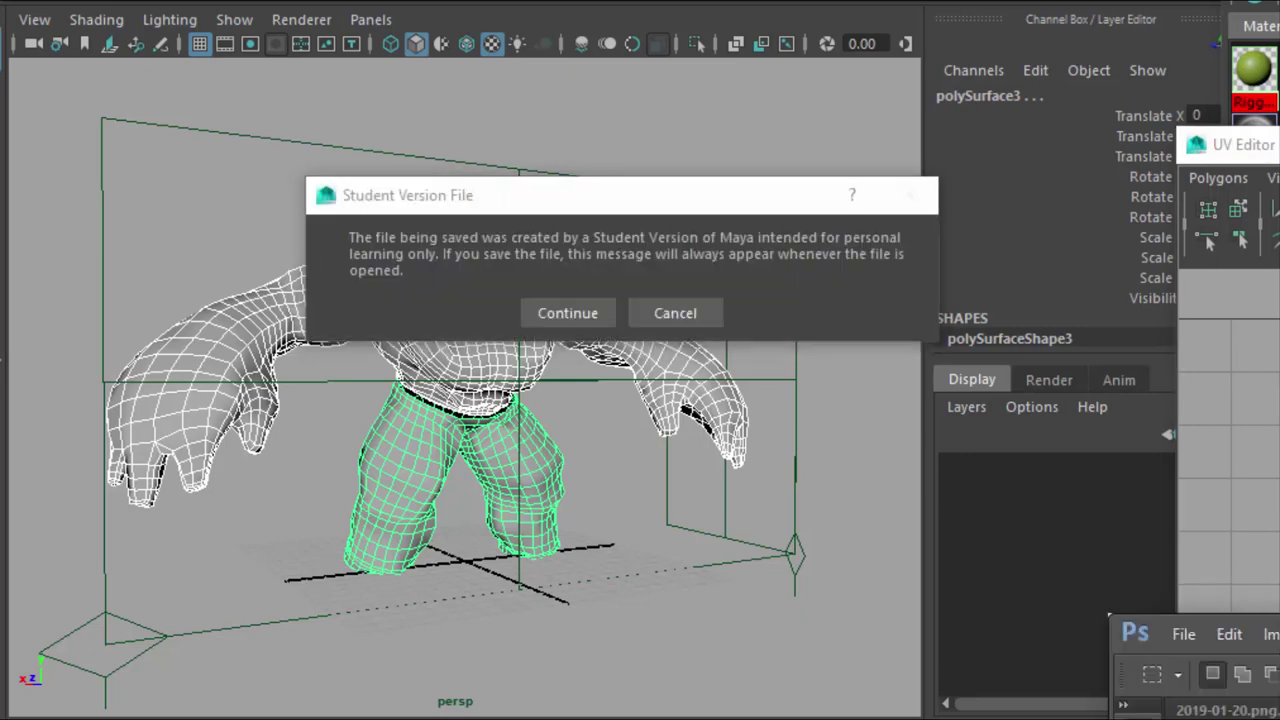
click(586, 314)
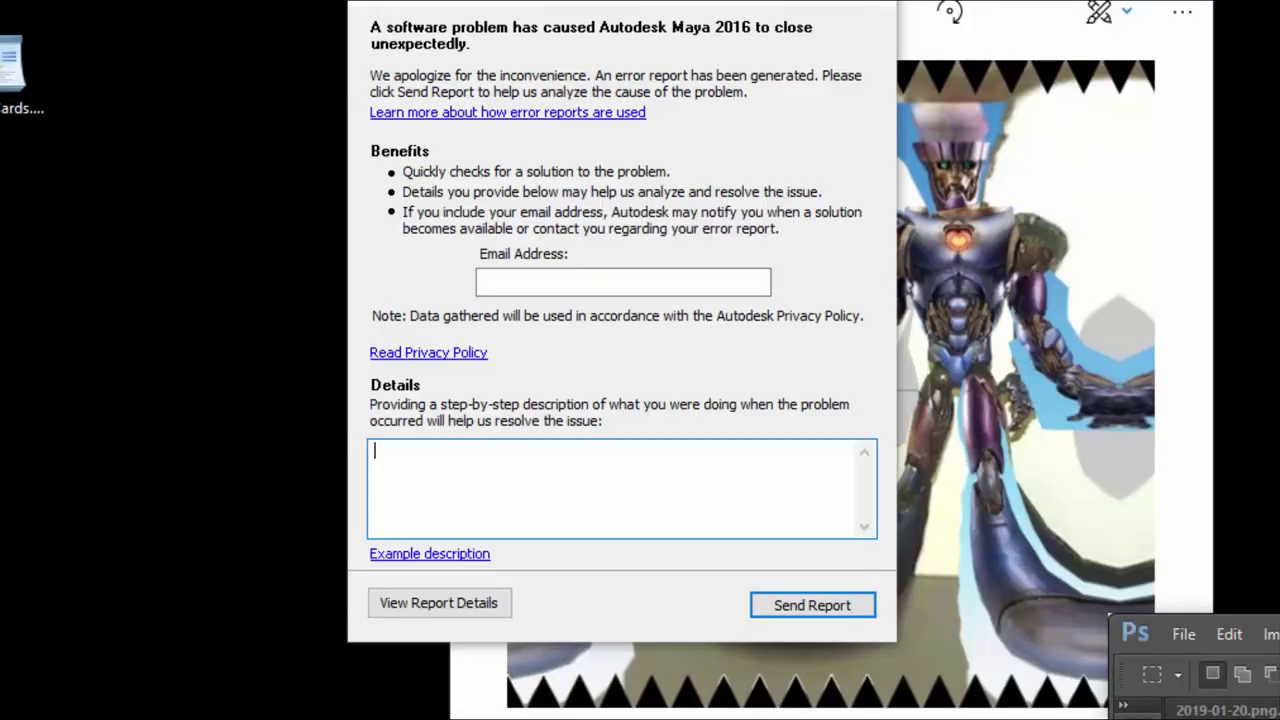
drag(1279, 632, 478, 0)
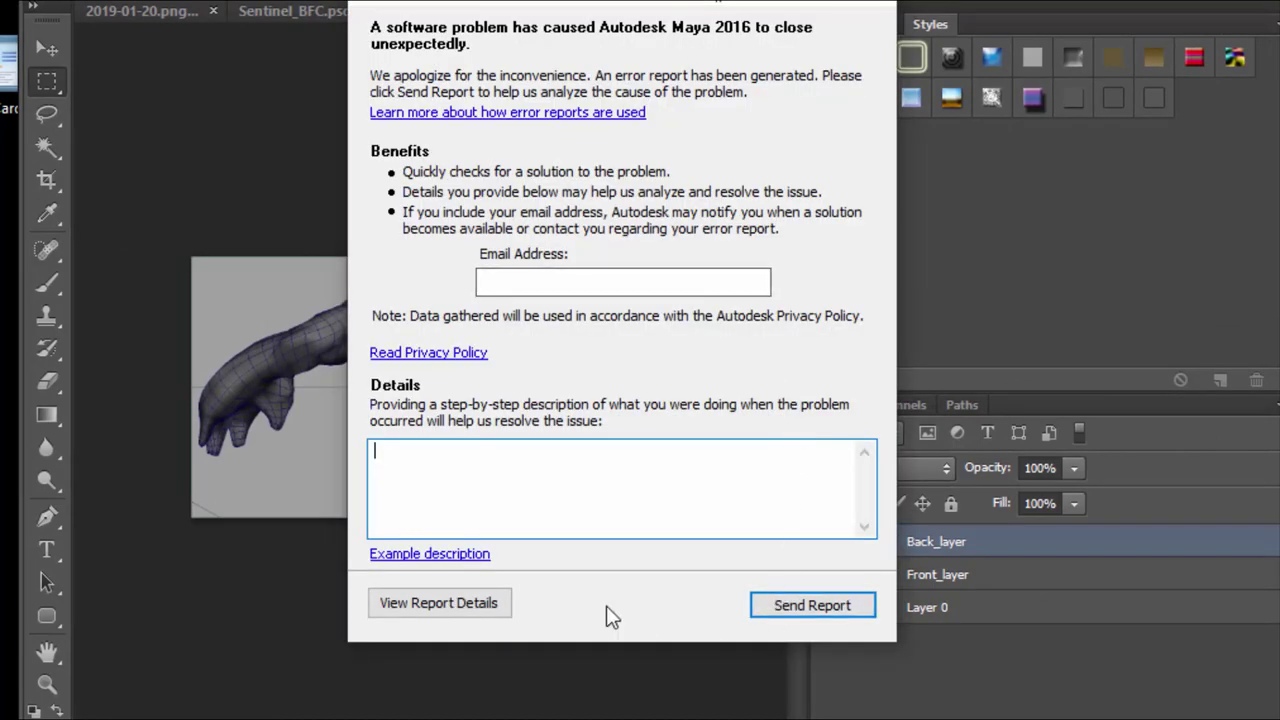
click(467, 602)
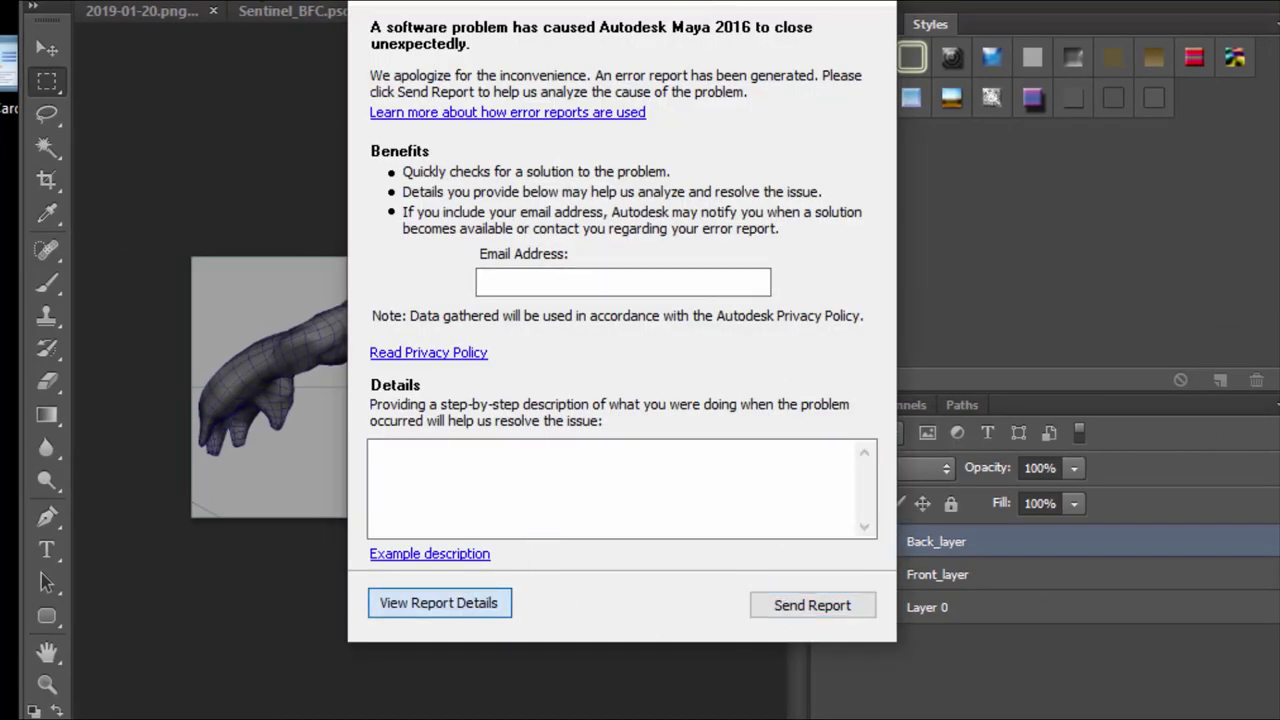
click(877, 1)
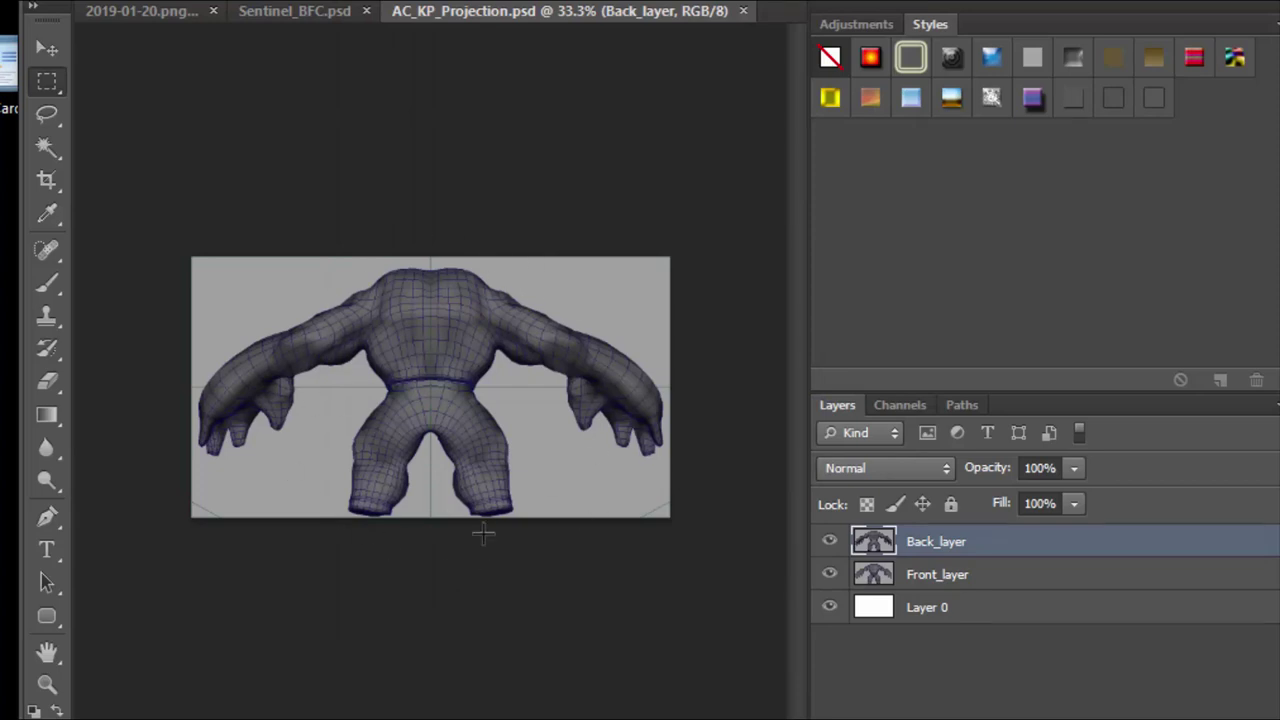
- Compare the wireframe Back_layer and Front_layer of AC_KP_Projection.psd with the painted image of the green character
click(830, 542)
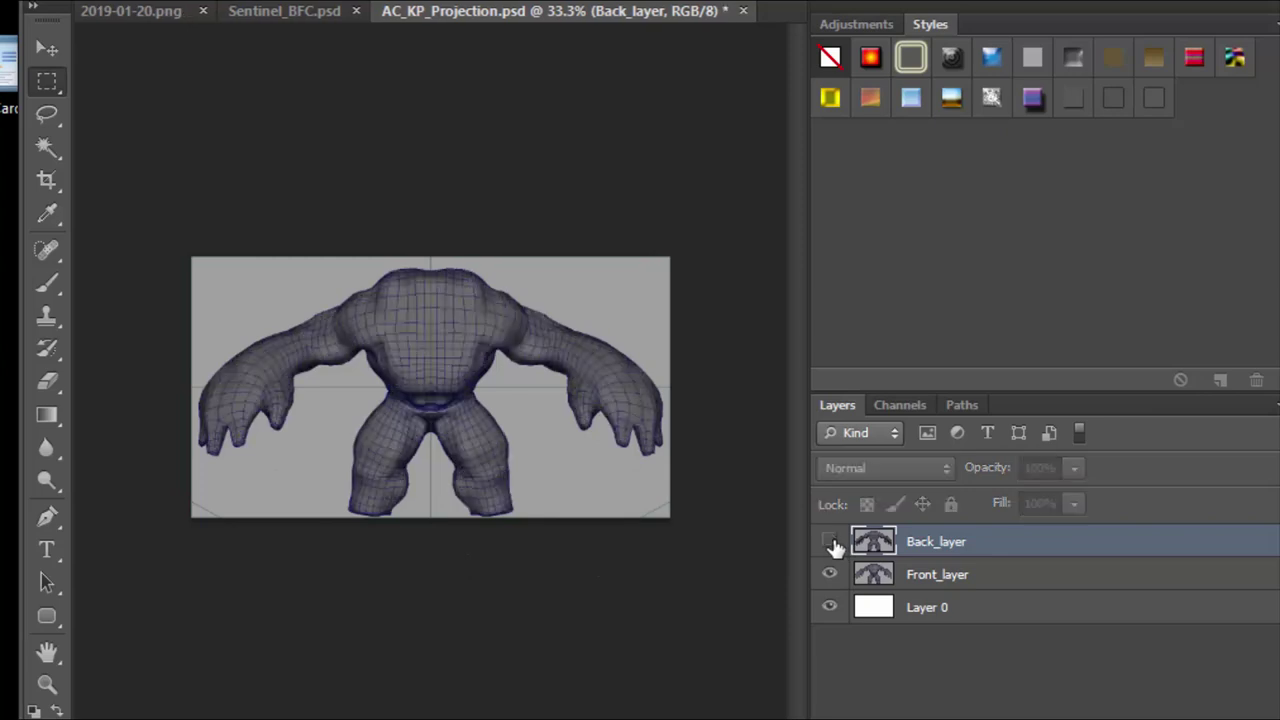
click(830, 542)
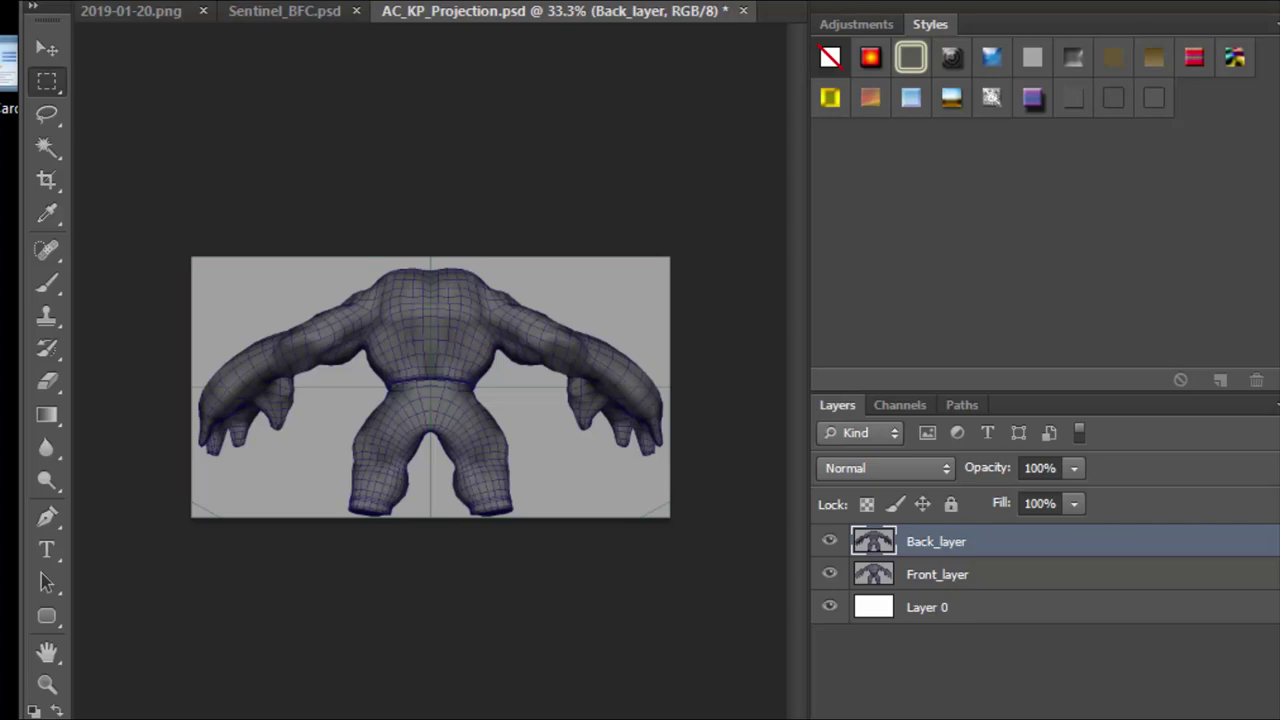
key(alt+Tab)
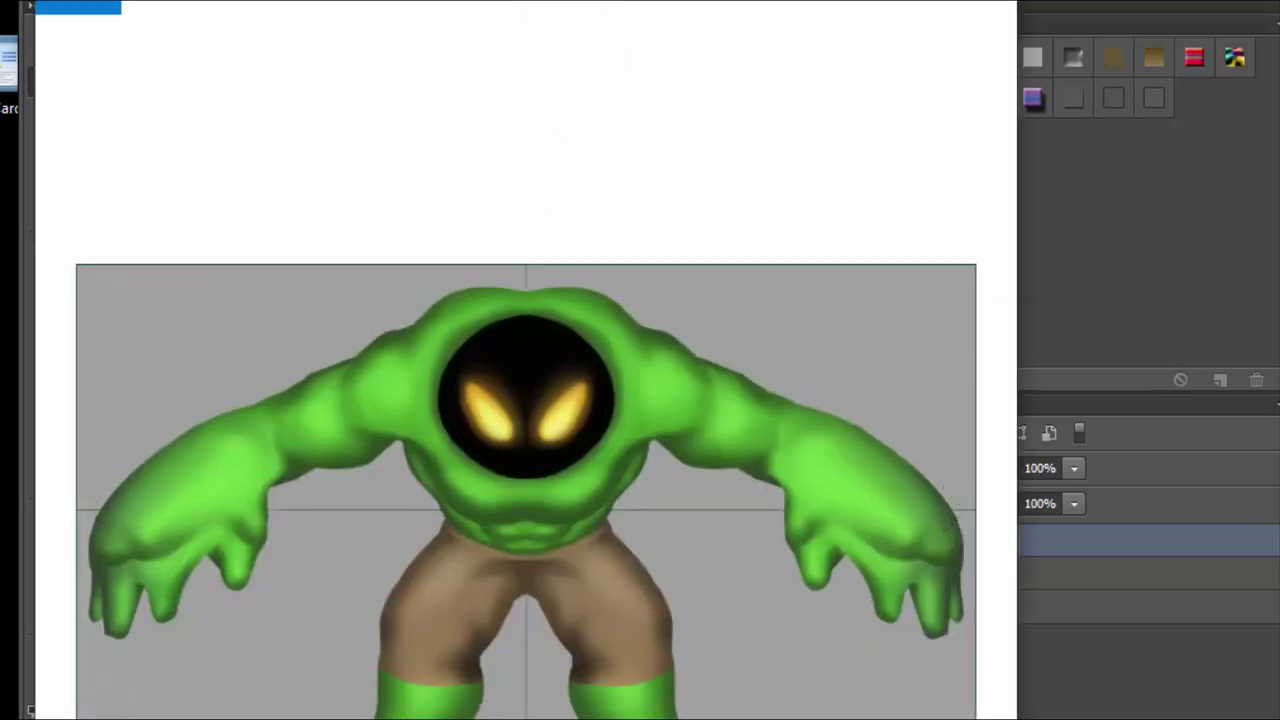
drag(526, 2, 712, 0)
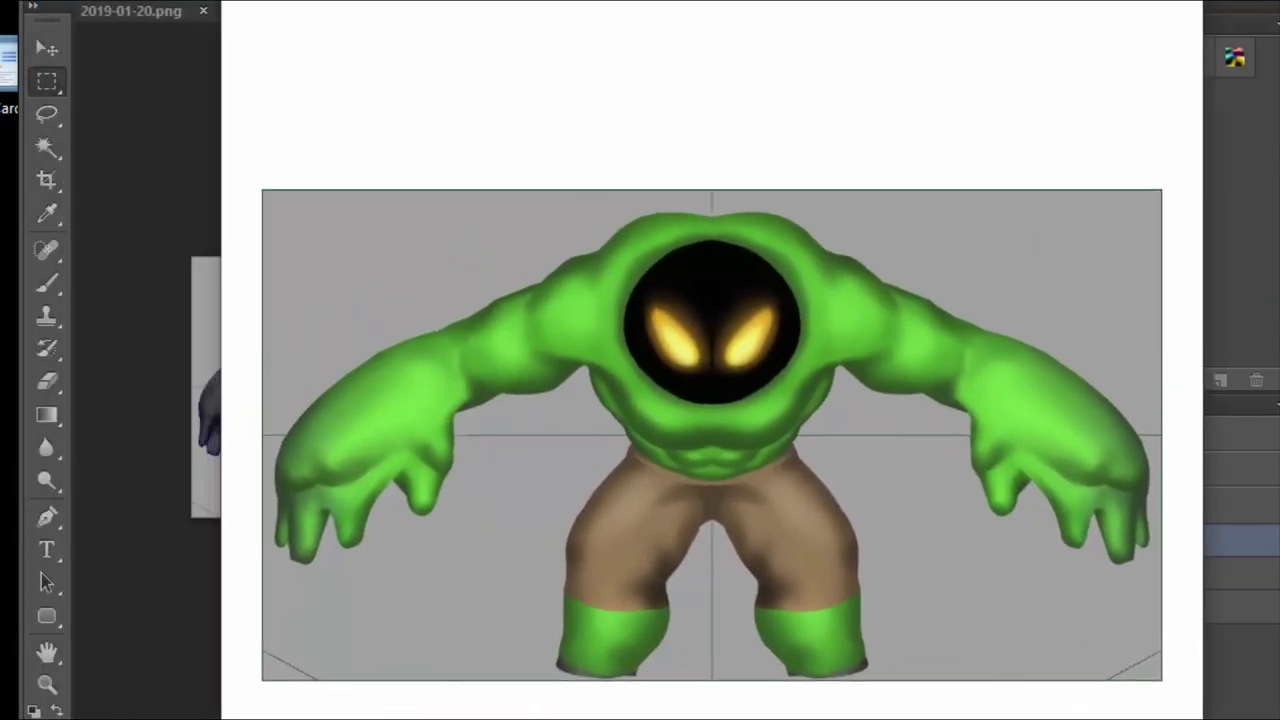
drag(577, 311, 1001, 317)
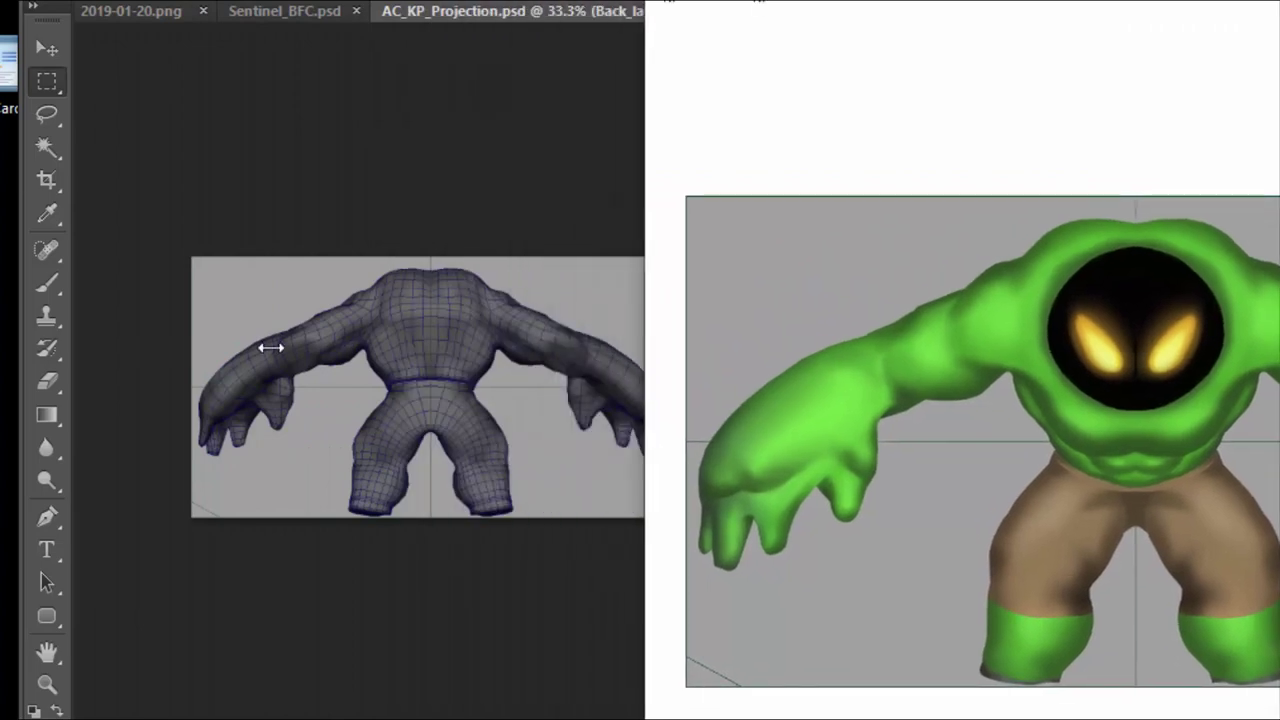
- Hide Back_layer in AC_KP_Projection.psd and return the green character's painted image to full view for comparison with Front_layer
click(466, 194)
click(829, 541)
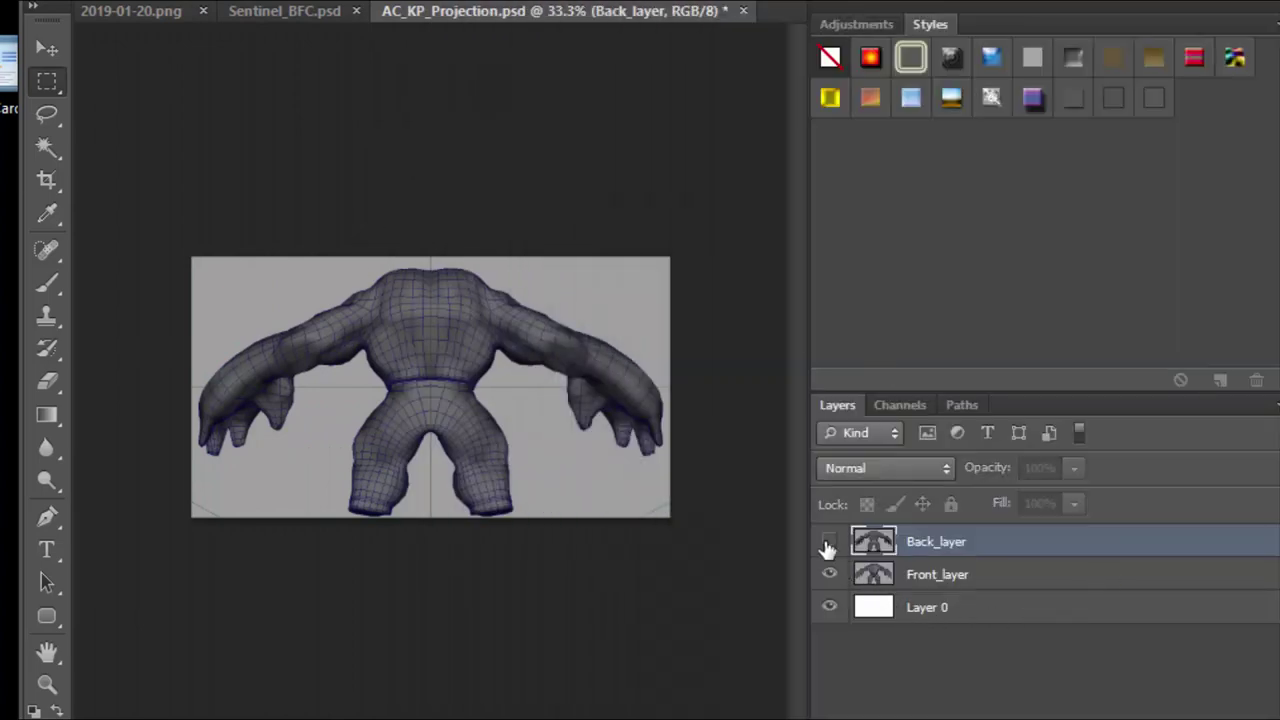
key(alt+Tab)
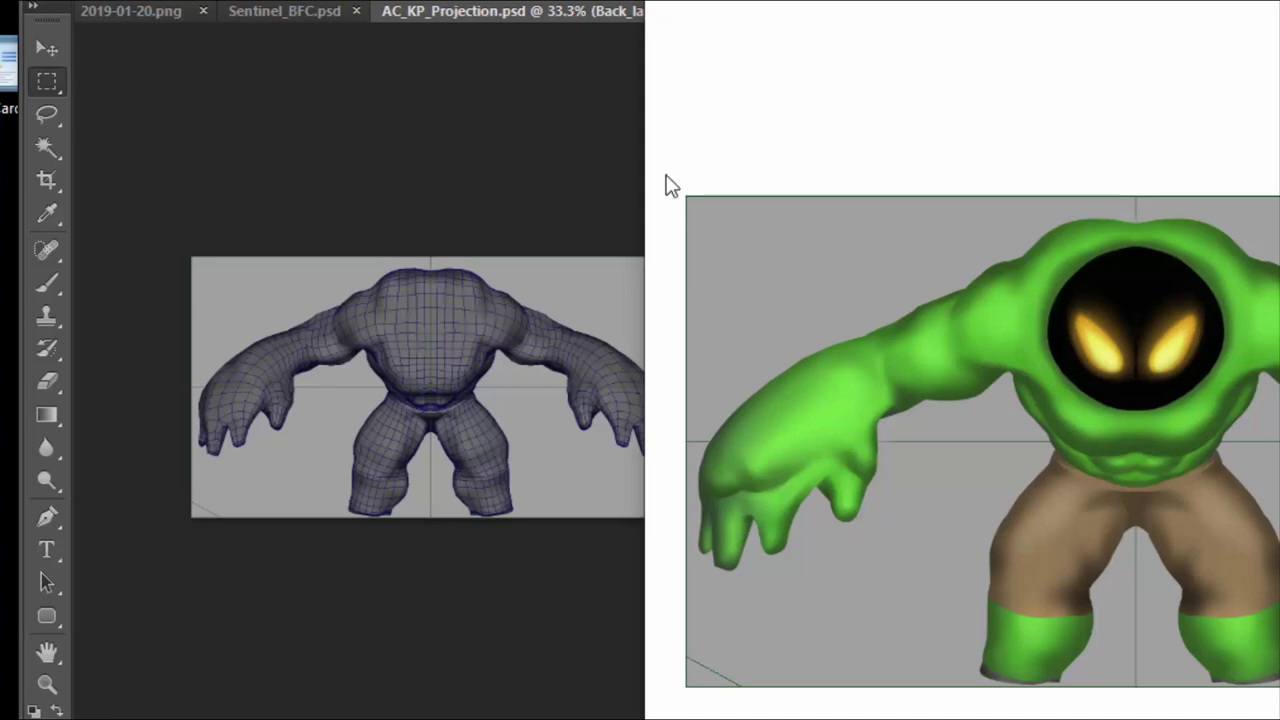
drag(800, 2, 464, 0)
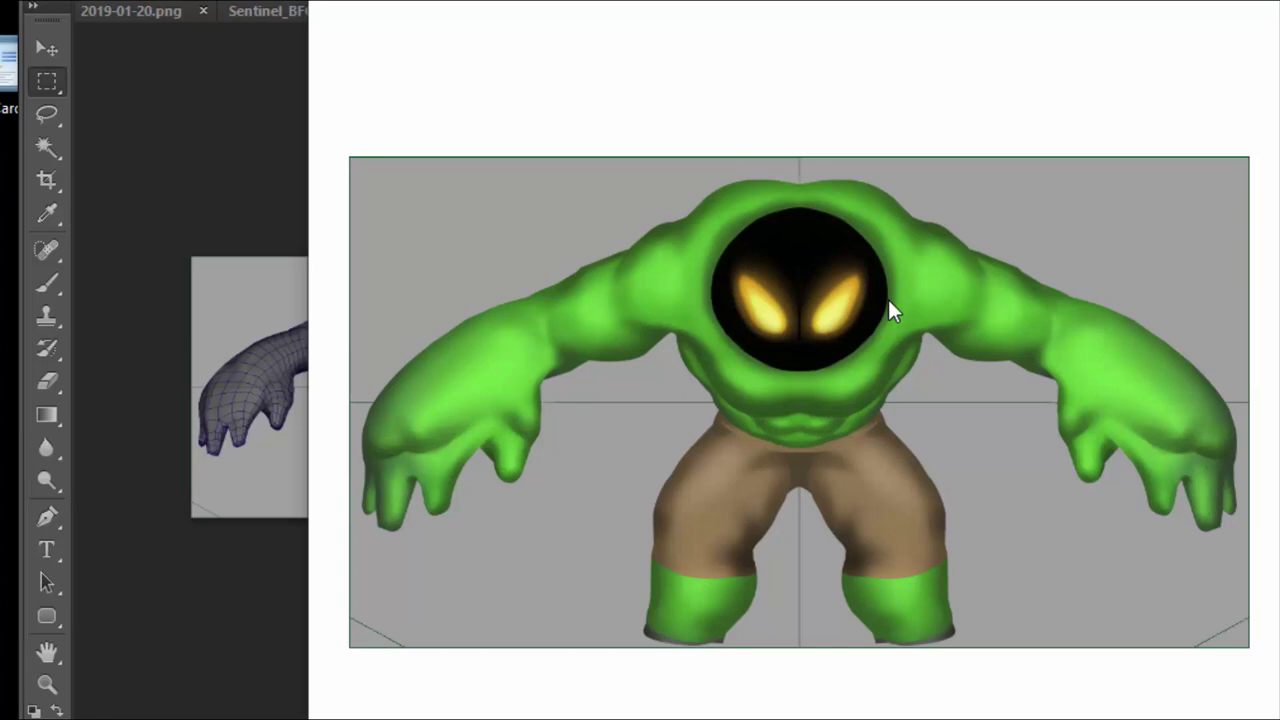
- Switch to the Maya scene with the helmeted character and show its textures in the perspective view
click(204, 61)
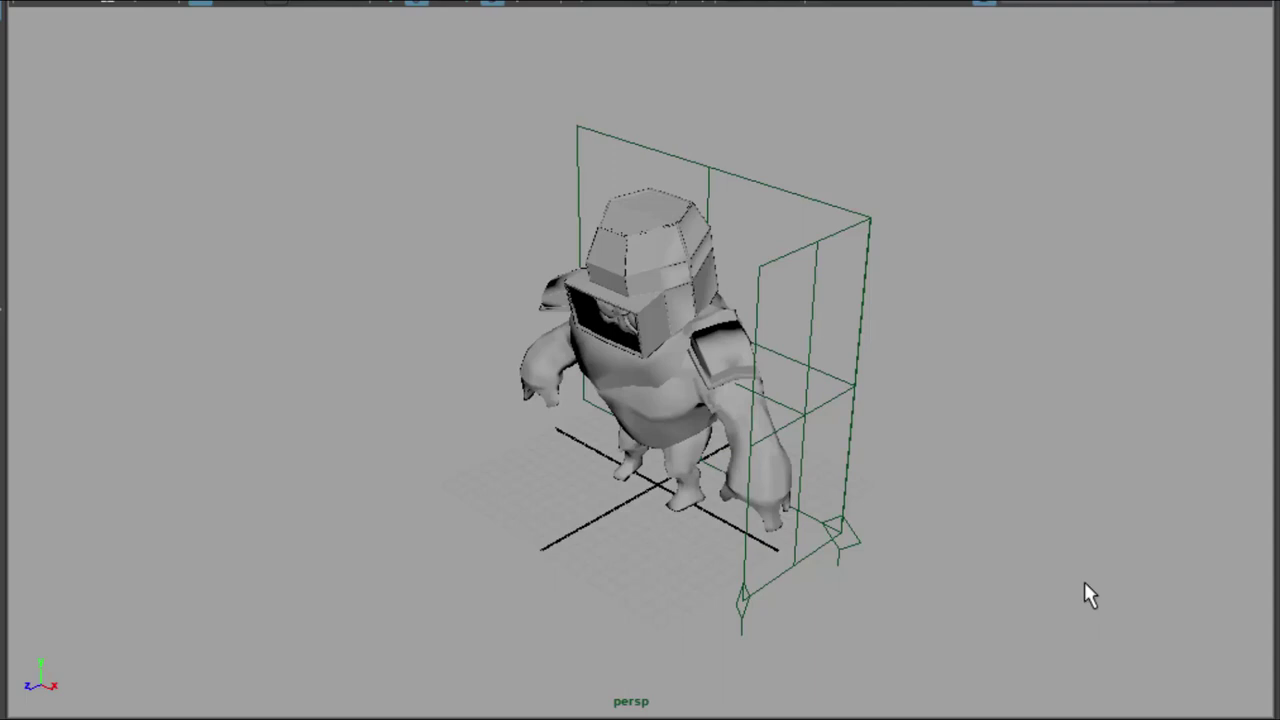
key(6)
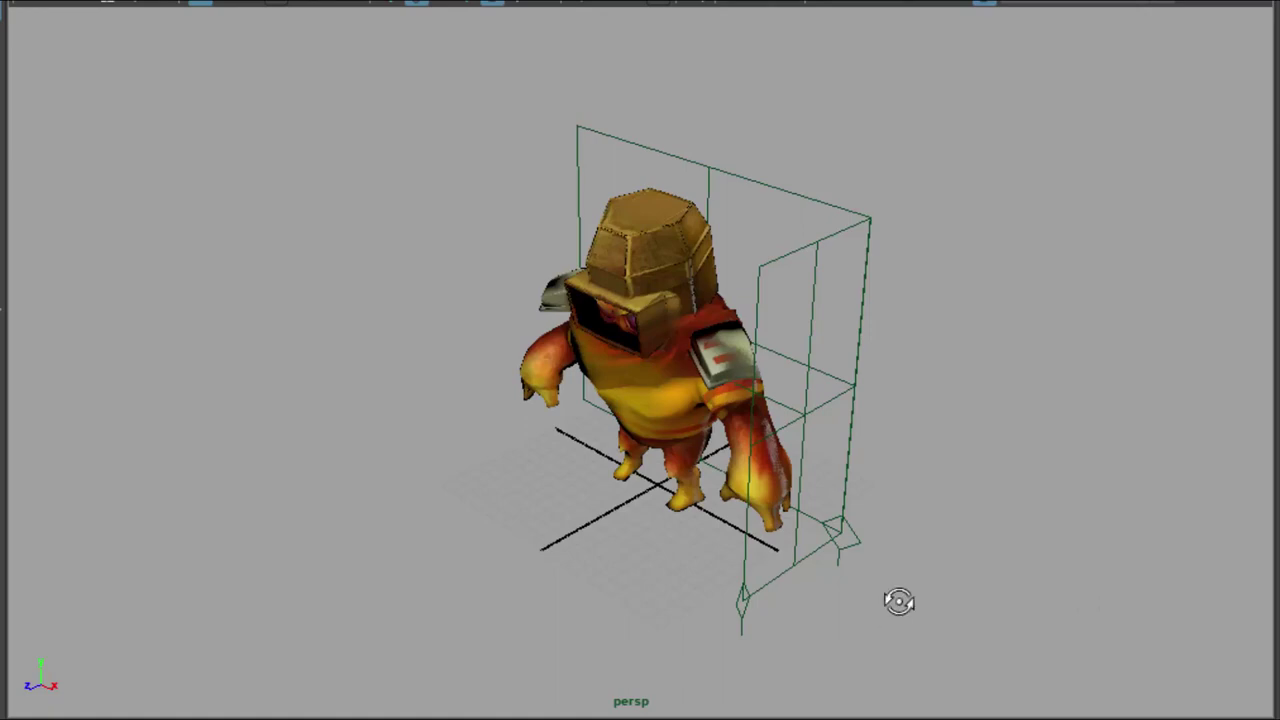
- Display the helmeted character in wireframe in the perspective view and select its mesh
alt+drag(899, 601, 1158, 579)
alt+drag(855, 520, 475, 520)
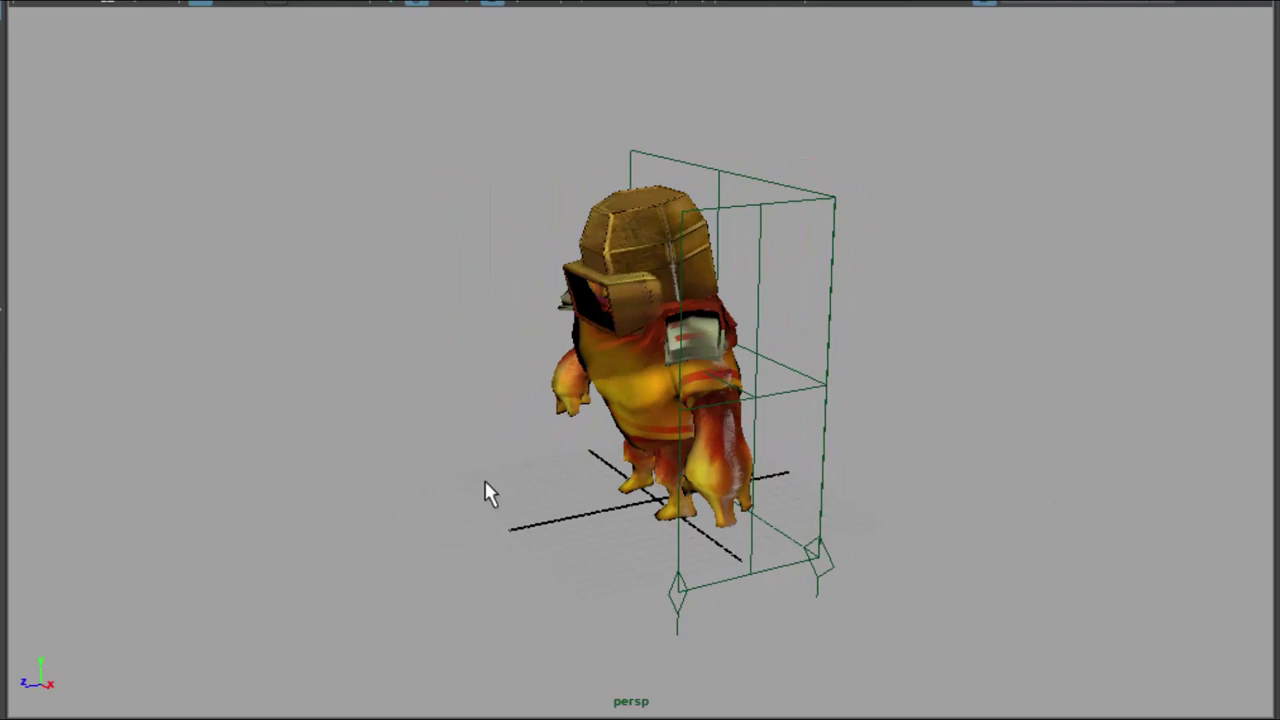
key(4)
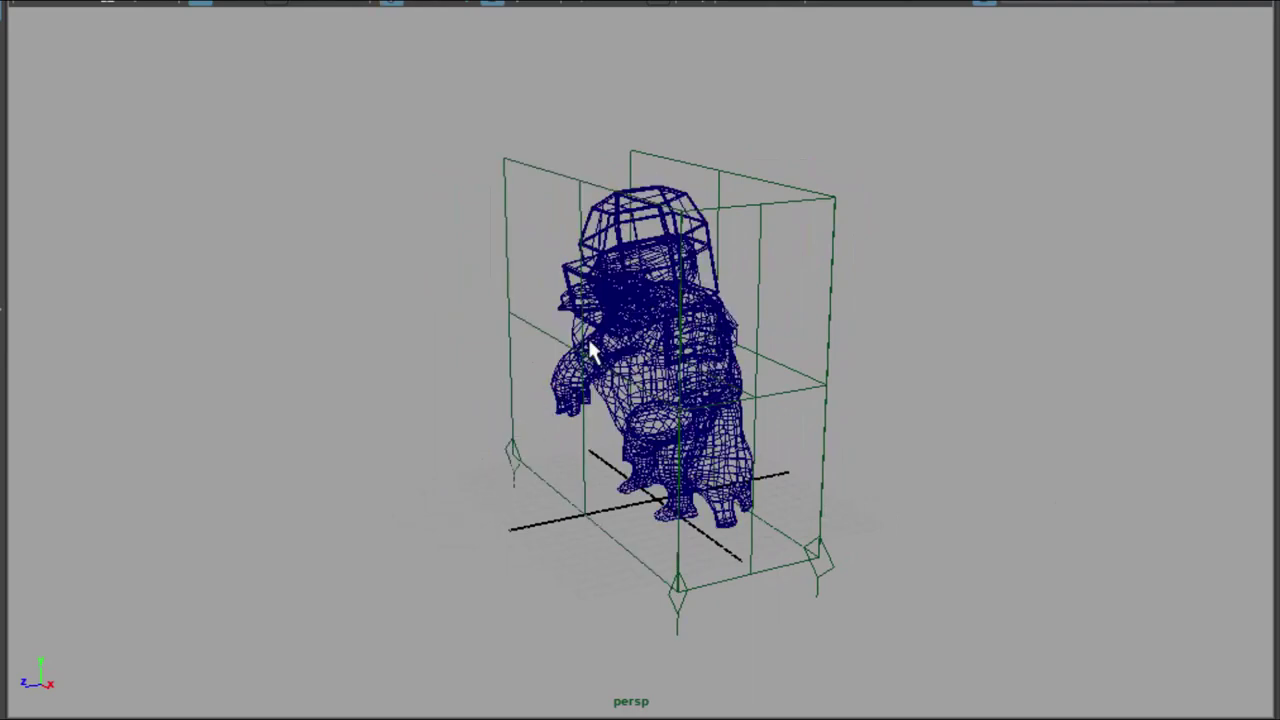
click(605, 222)
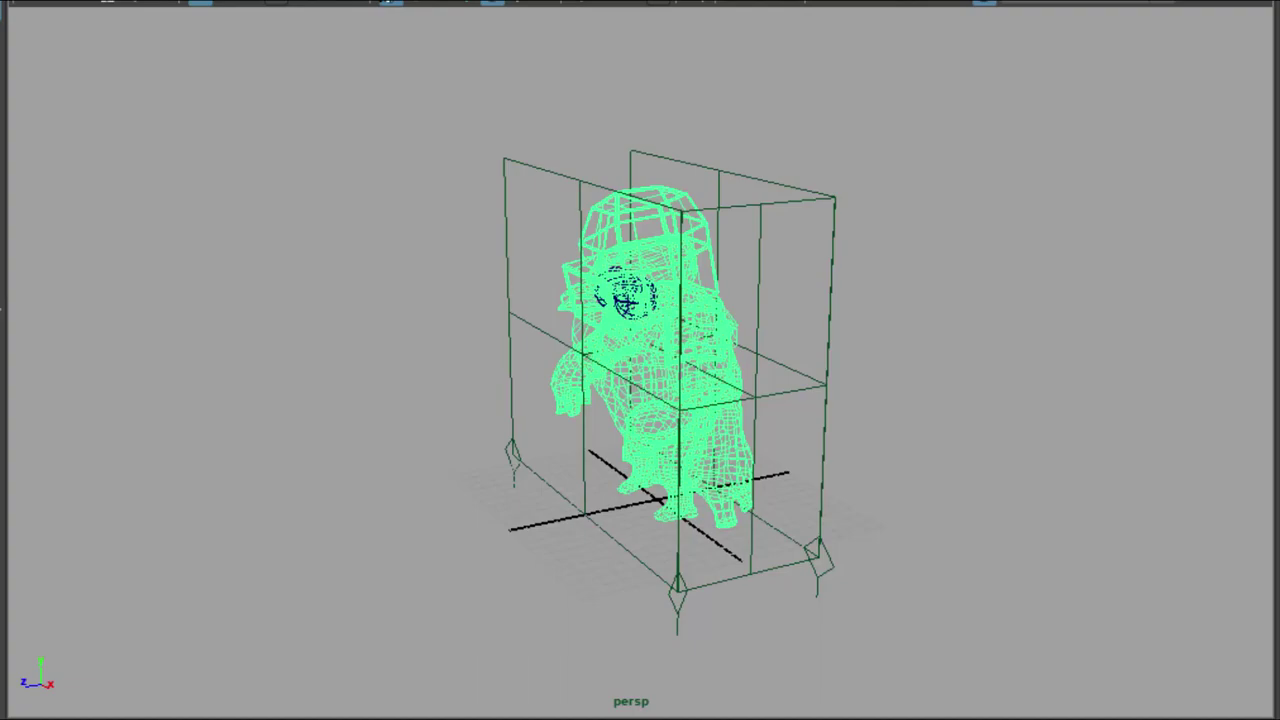
- Review the character's full UV layout in the UV Editor with the background texture image hidden, and close the editor
click(320, 2)
click(353, 170)
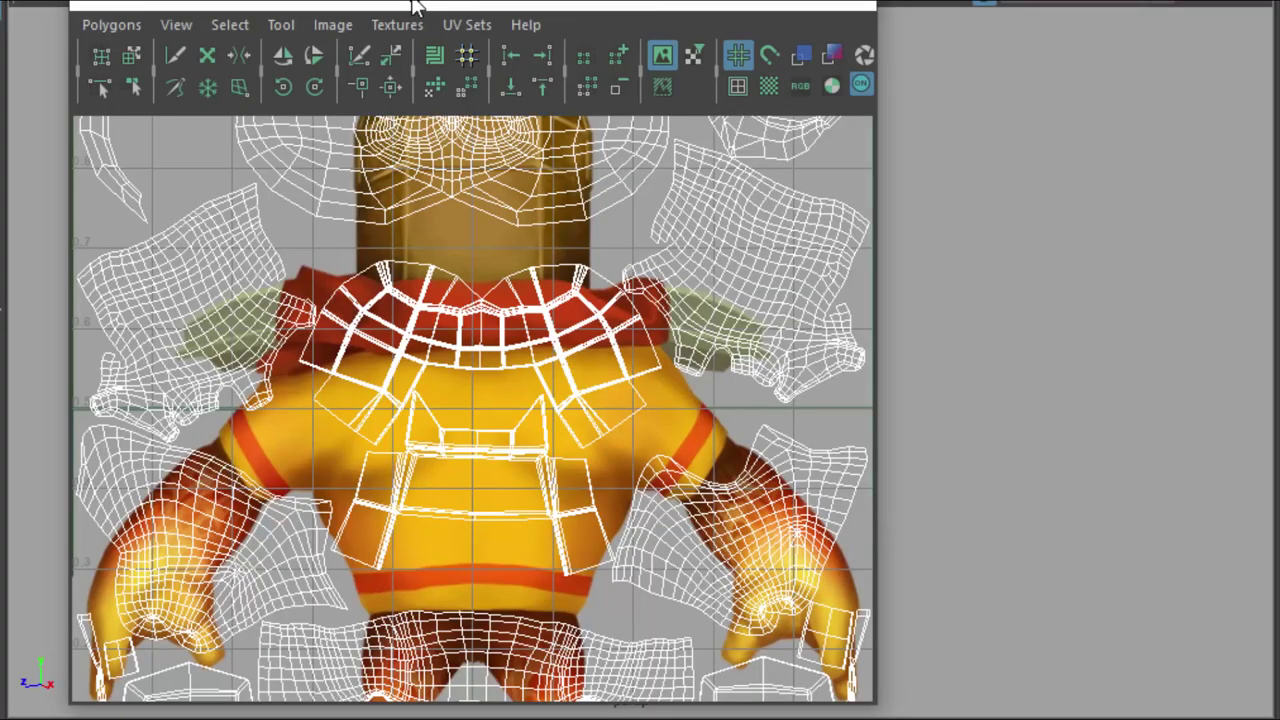
drag(415, 5, 916, 0)
click(1164, 4)
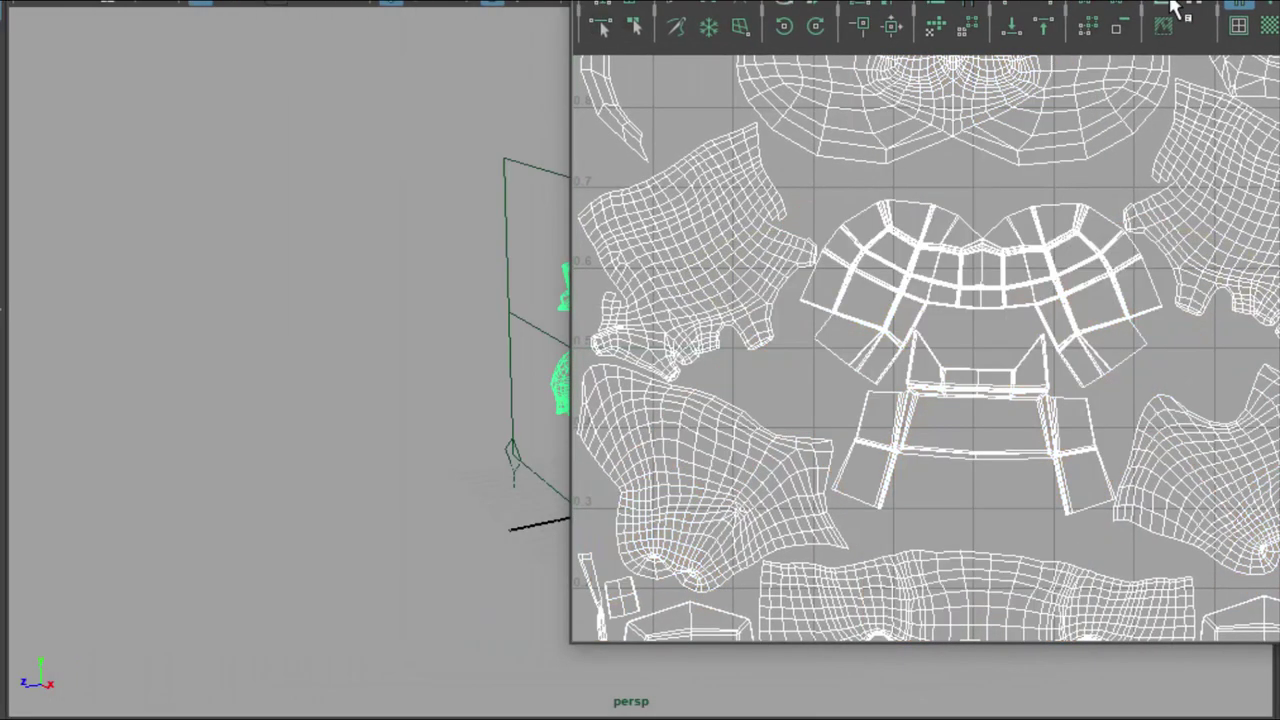
key(f)
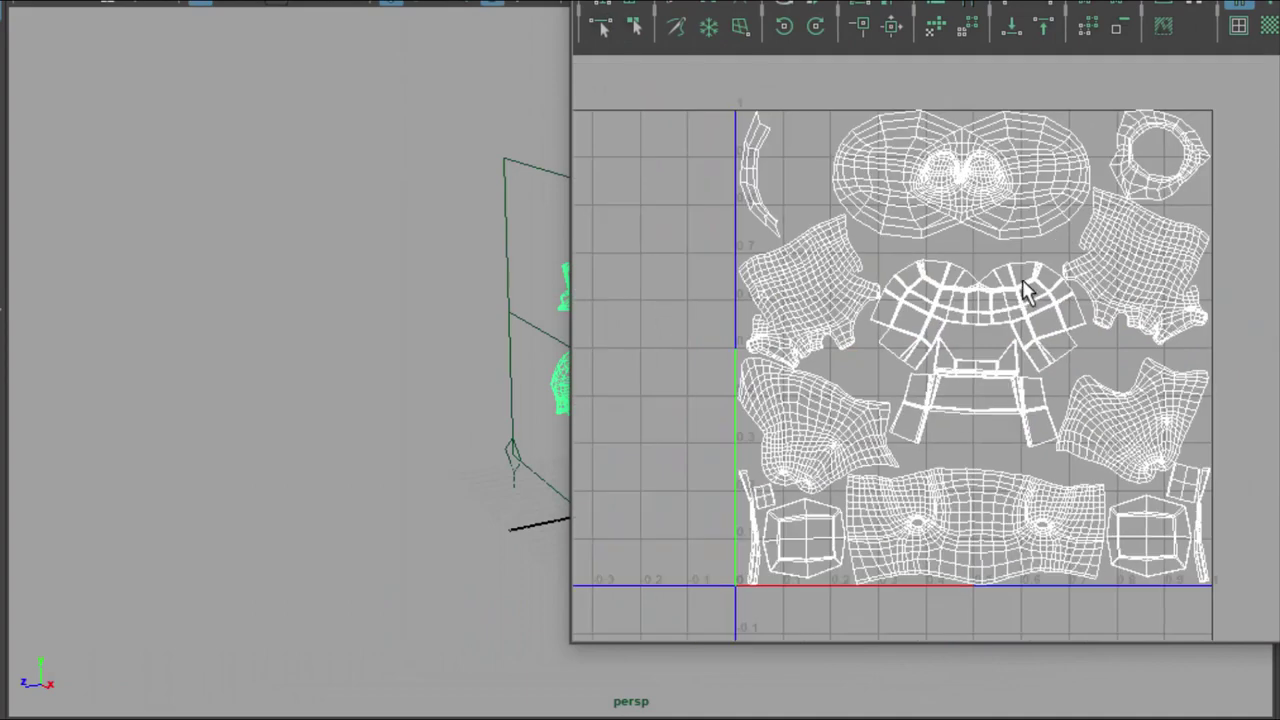
drag(1003, 3, 742, 21)
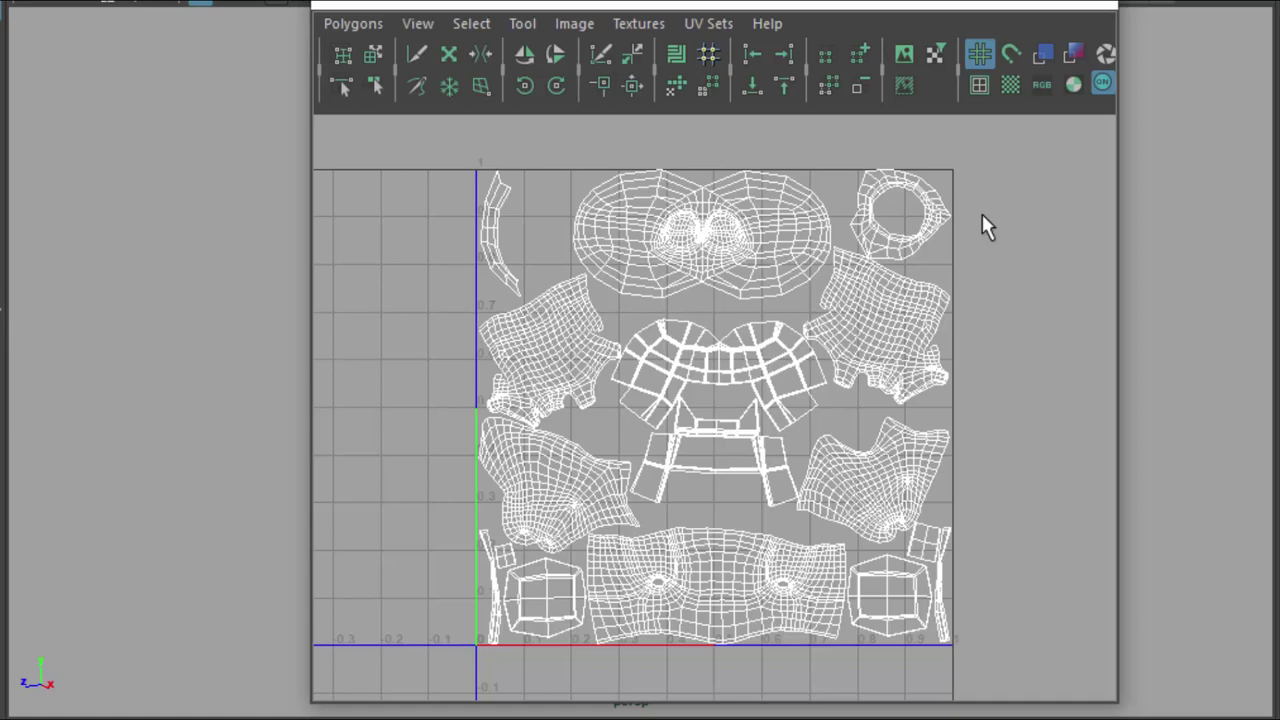
click(1096, 6)
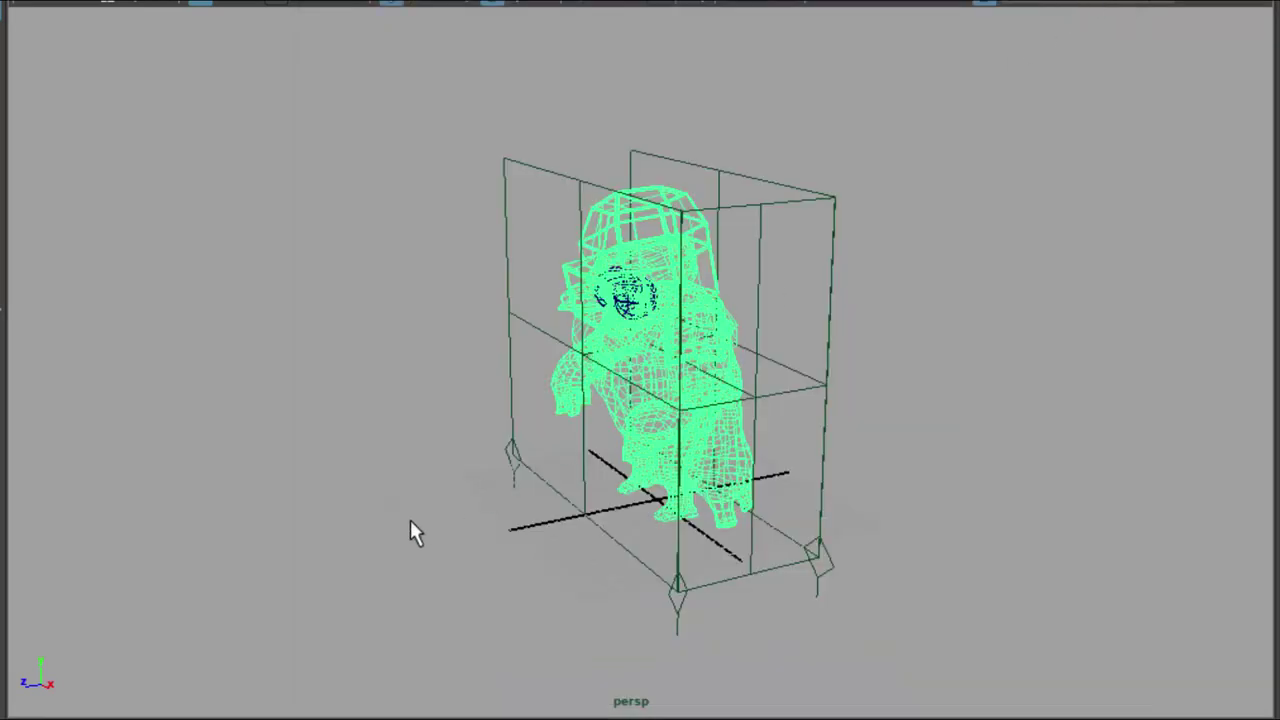
- Deselect the character and return the perspective view to textured display
click(376, 528)
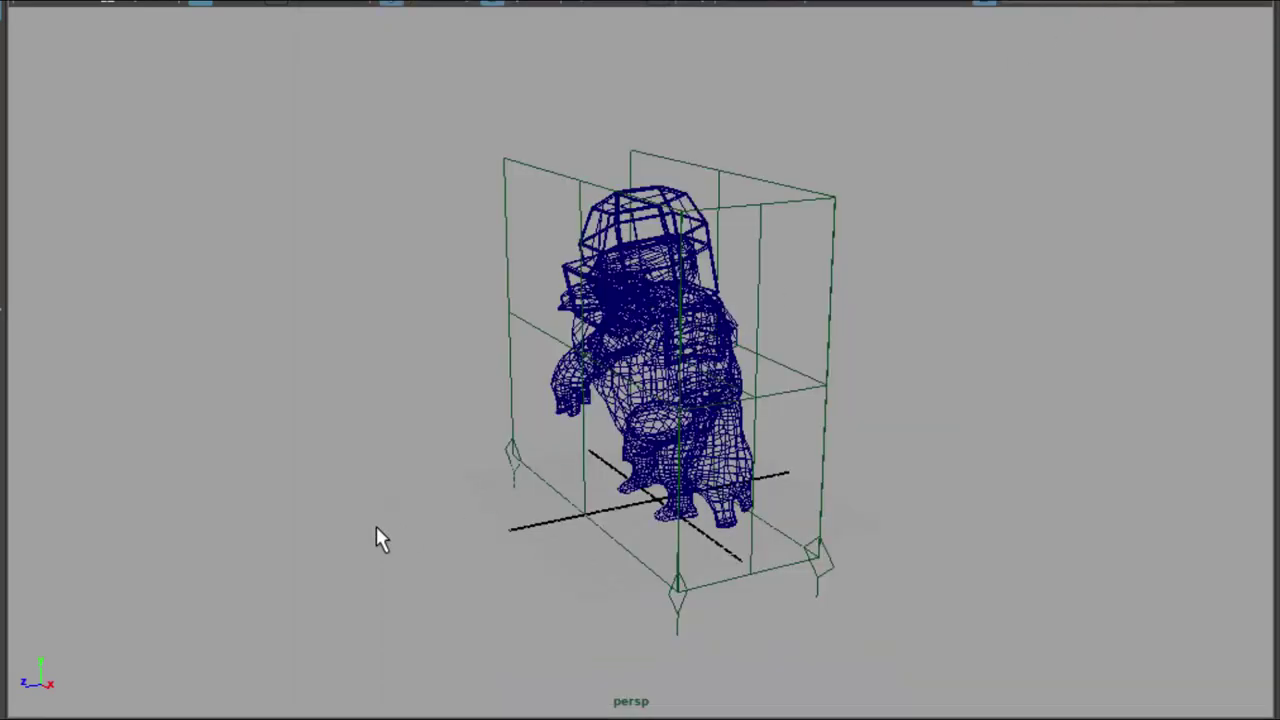
key(6)
mouse_move(342, 537)
alt+mouse_down()
mouse_move(543, 489)
mouse_move(526, 537)
mouse_move(375, 536)
mouse_move(569, 534)
mouse_move(703, 515)
mouse_move(703, 531)
alt+mouse_up()
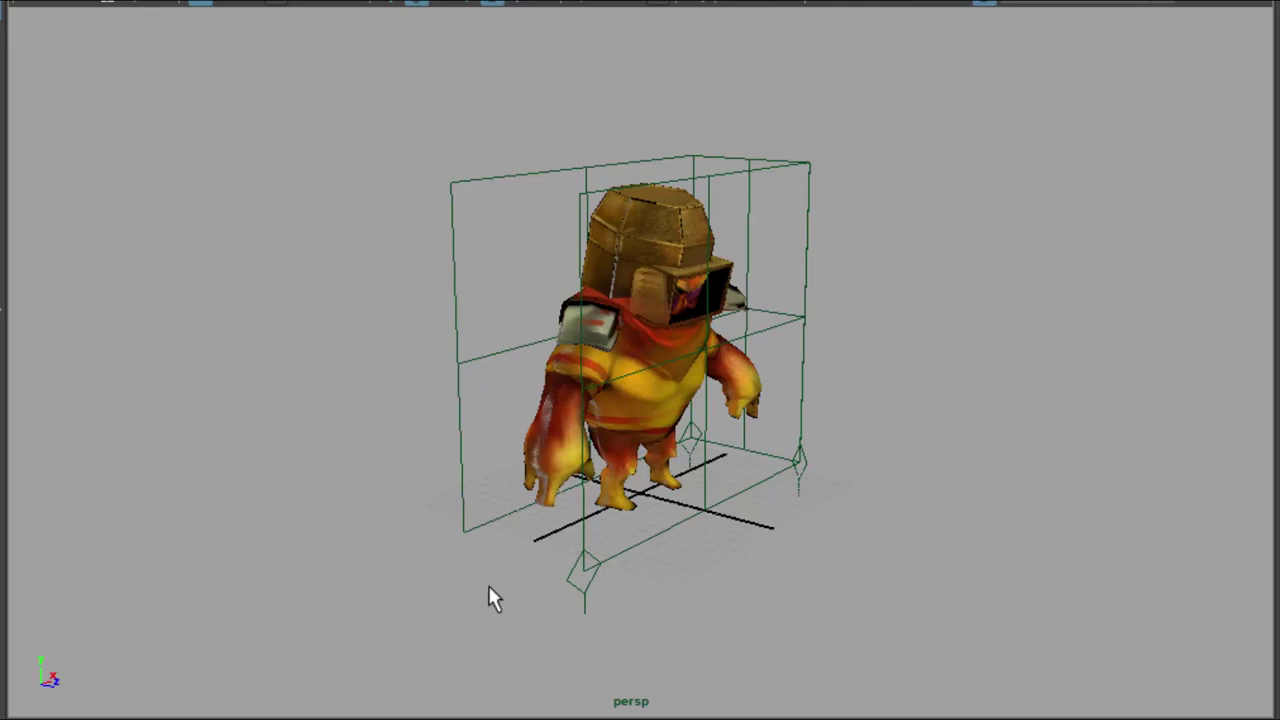
- Inspect the projected texture along the outer side of the character's arm and shoulder, with the mesh edges highlighted
scroll(487, 585, up, 6)
alt+drag(487, 585, 609, 557)
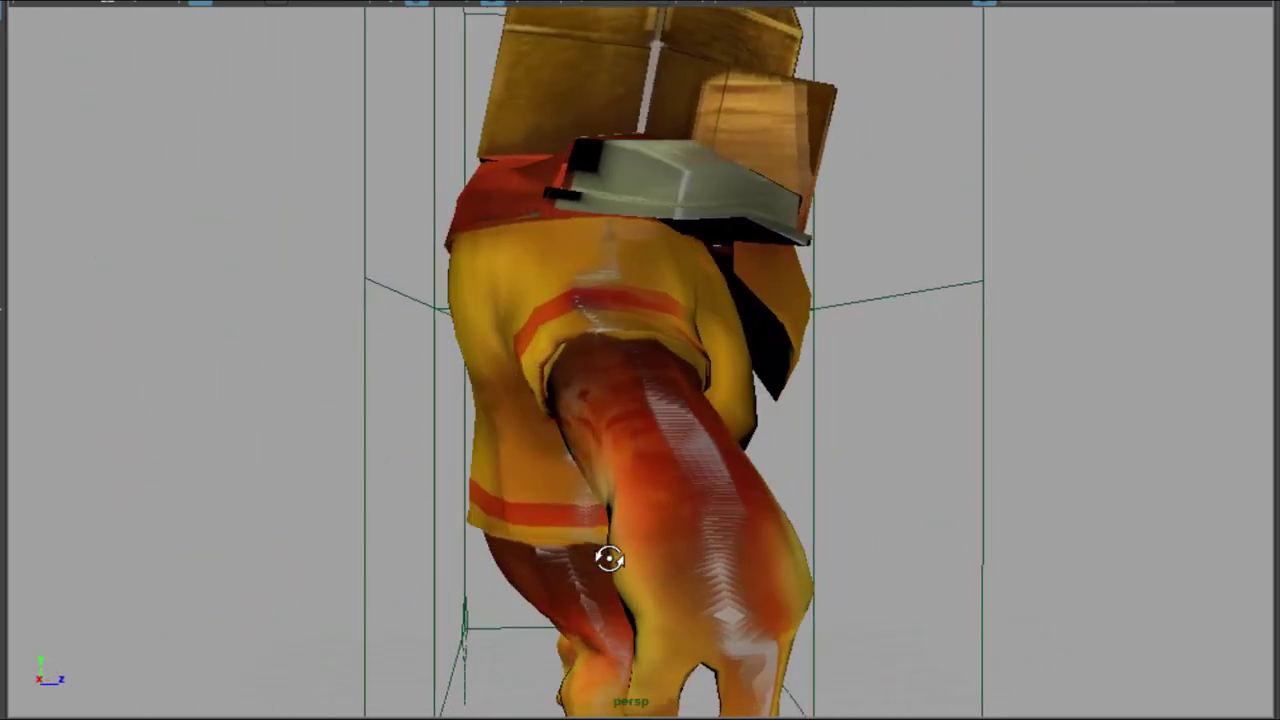
click(705, 566)
alt+drag(705, 566, 541, 420)
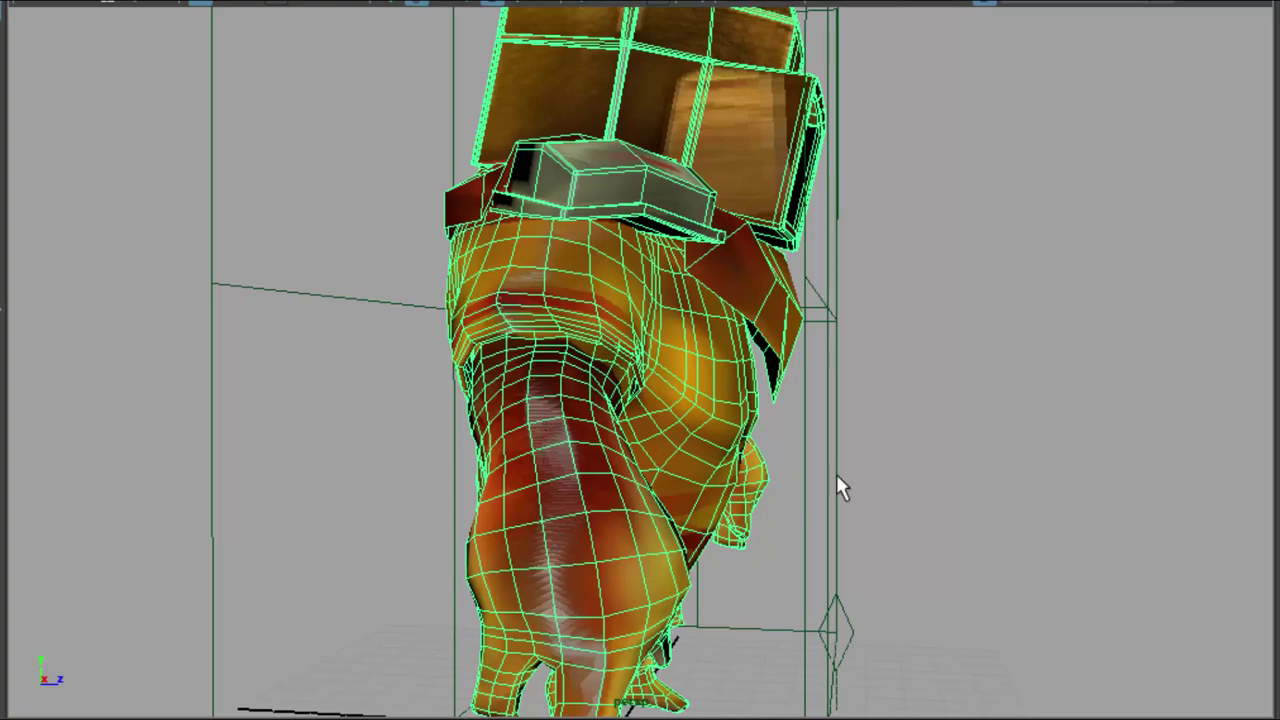
mouse_move(837, 477)
alt+mouse_down()
mouse_move(954, 466)
mouse_move(846, 480)
alt+mouse_up()
scroll(880, 480, down, 5)
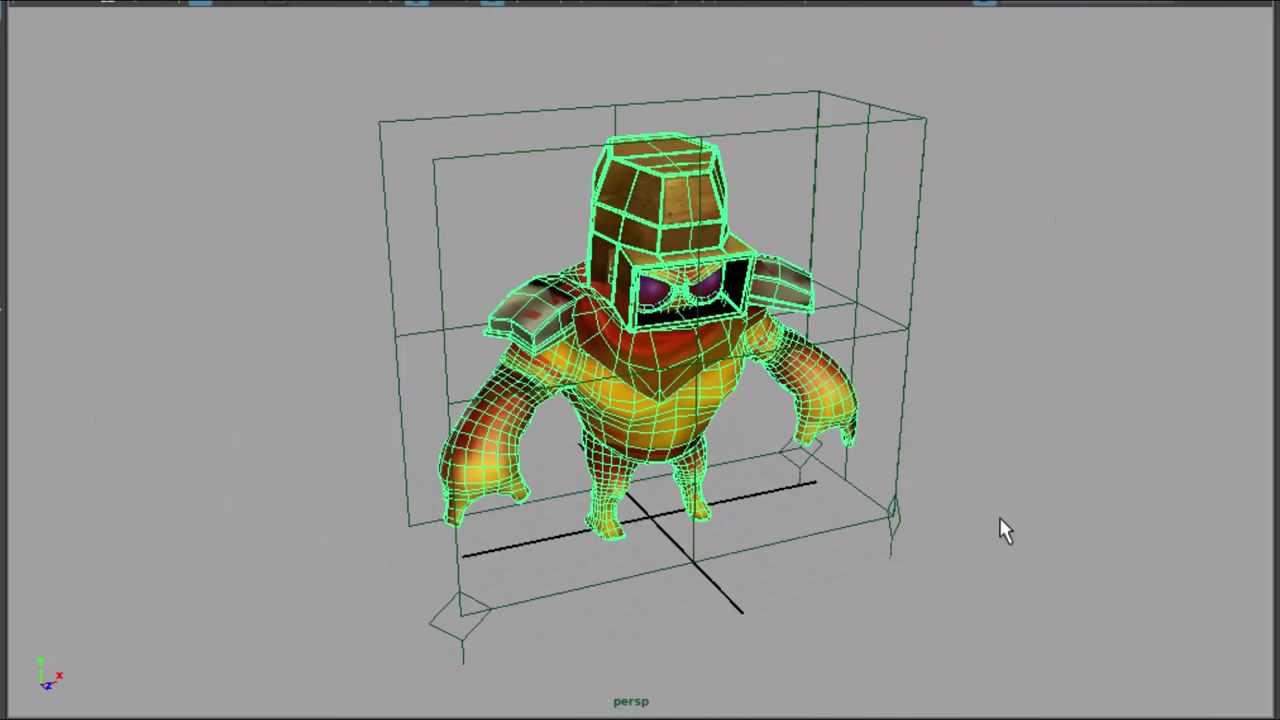
- Highlight the front and side projection planes around the character one at a time, and clear the selection
click(972, 537)
drag(778, 512, 803, 555)
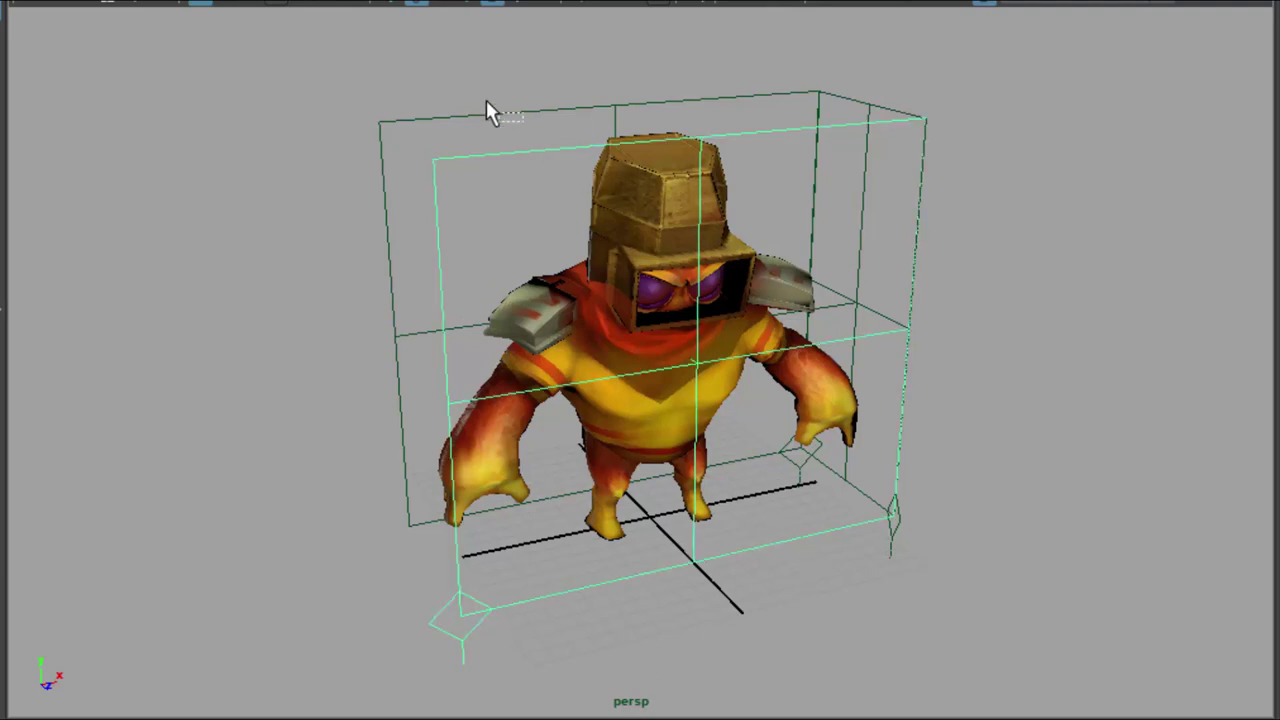
drag(490, 112, 492, 114)
drag(846, 106, 873, 80)
alt+drag(1041, 376, 1094, 377)
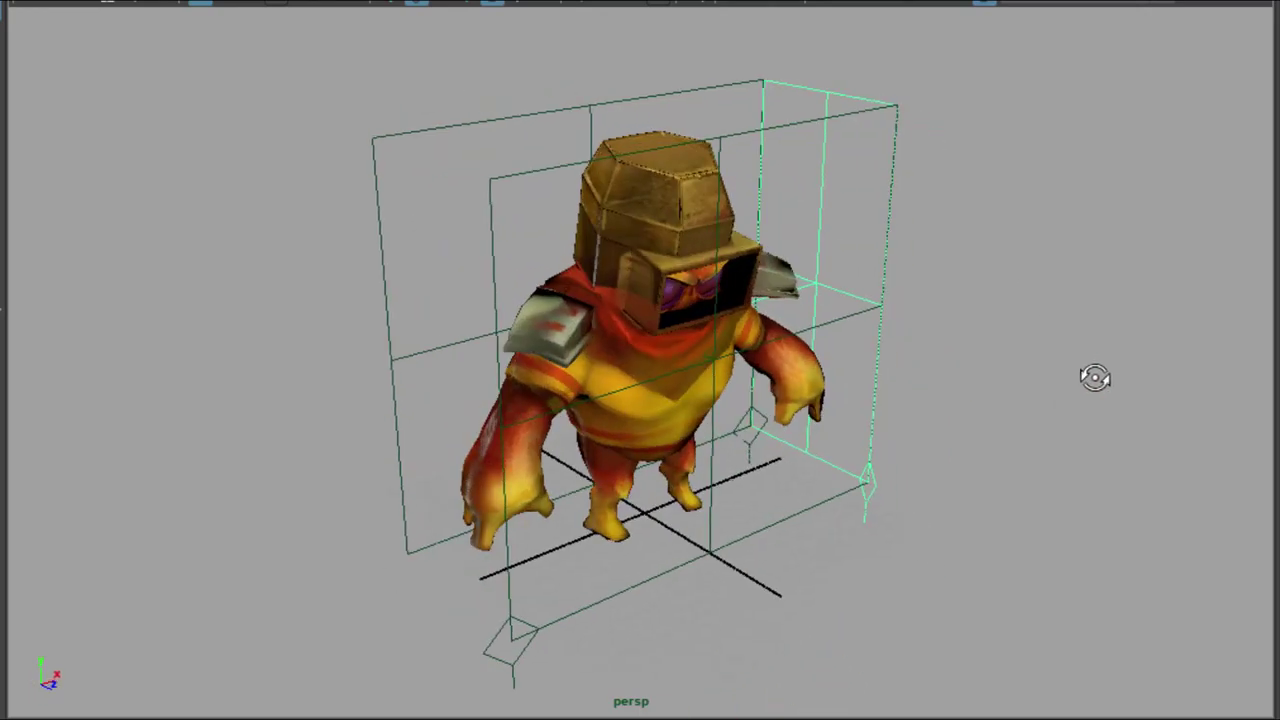
click(1097, 378)
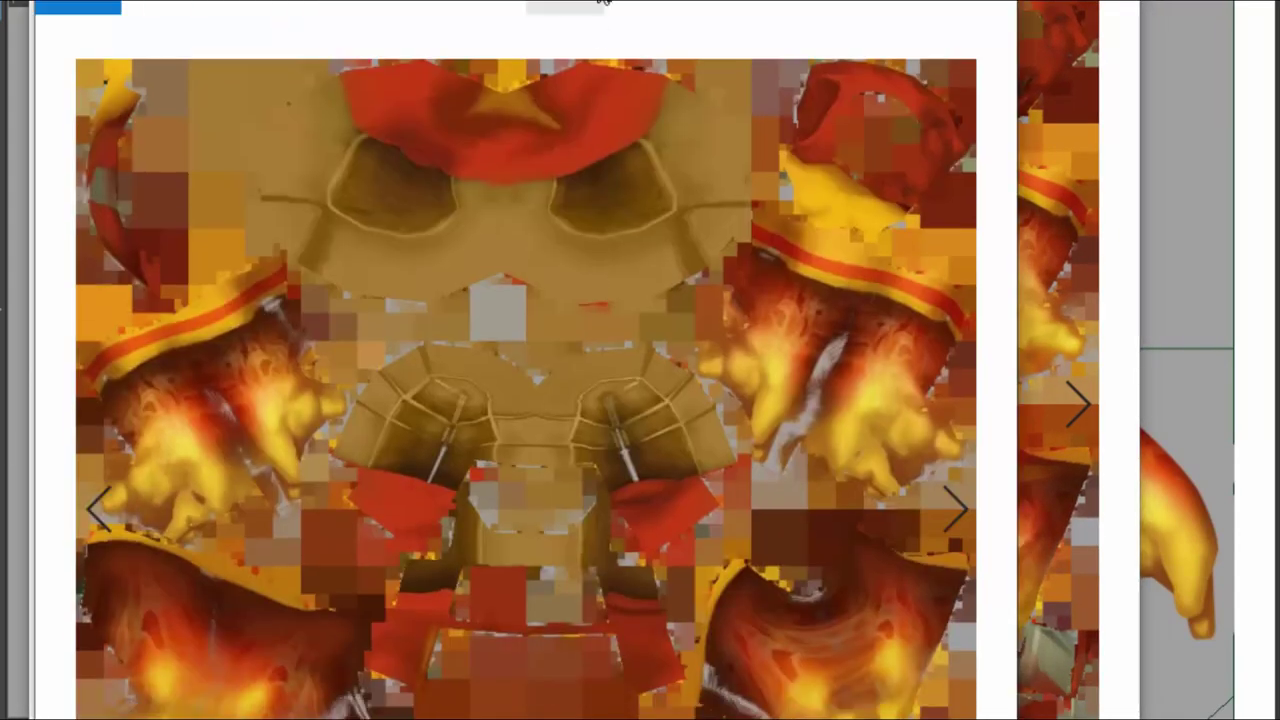
- Close Screenshots.psd in Photoshop without saving, and compare the layers of Baked_UVs.psd by hiding and reshowing Layer 0
drag(608, 1, 838, 0)
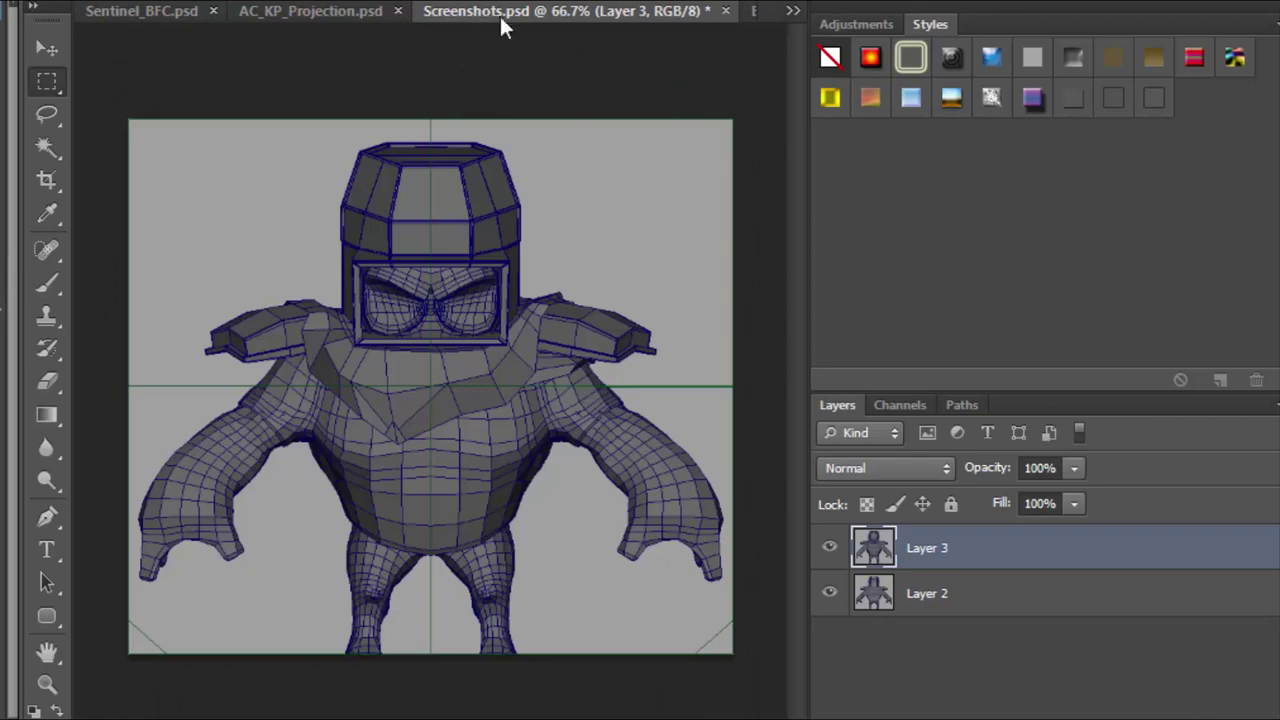
drag(503, 15, 768, 142)
click(1213, 125)
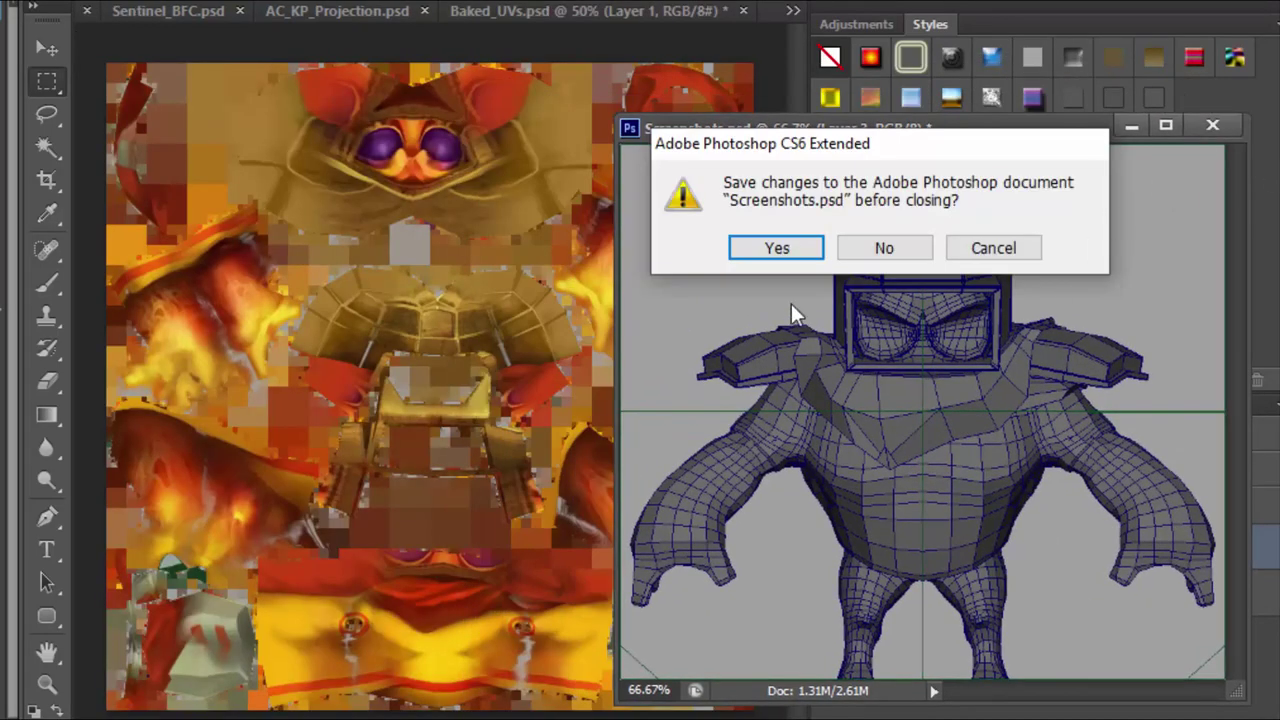
click(880, 247)
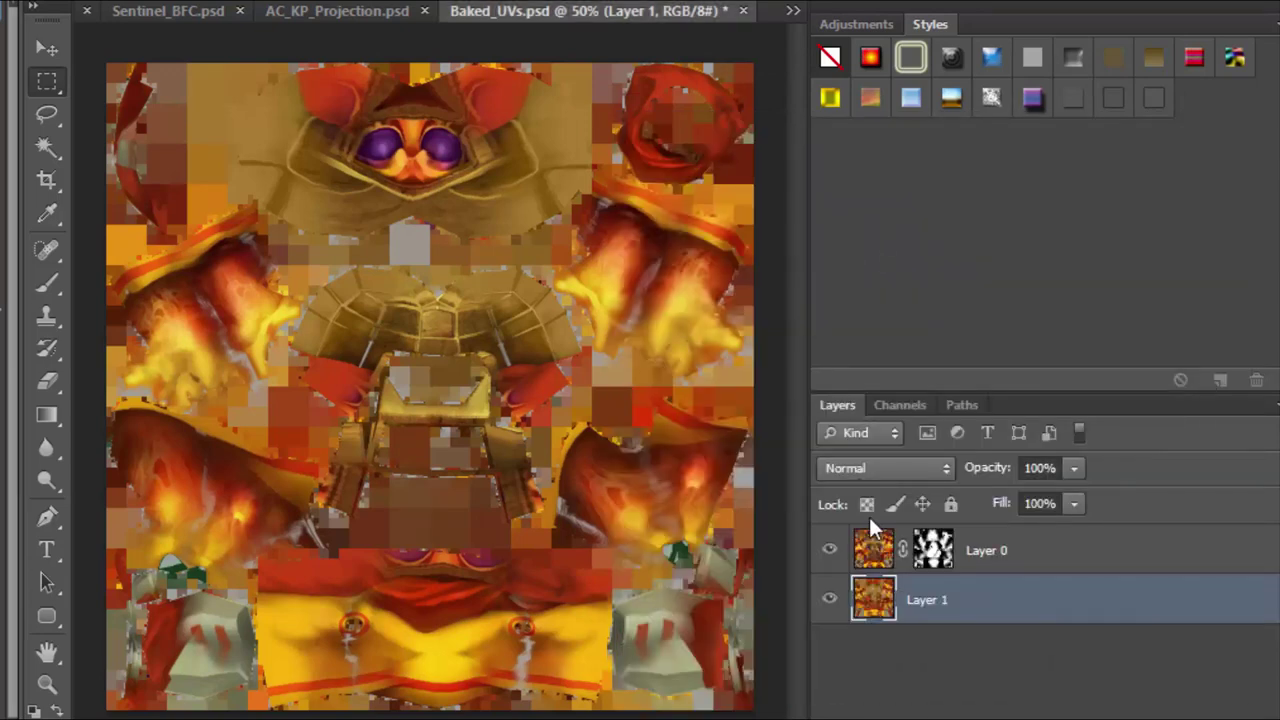
click(830, 551)
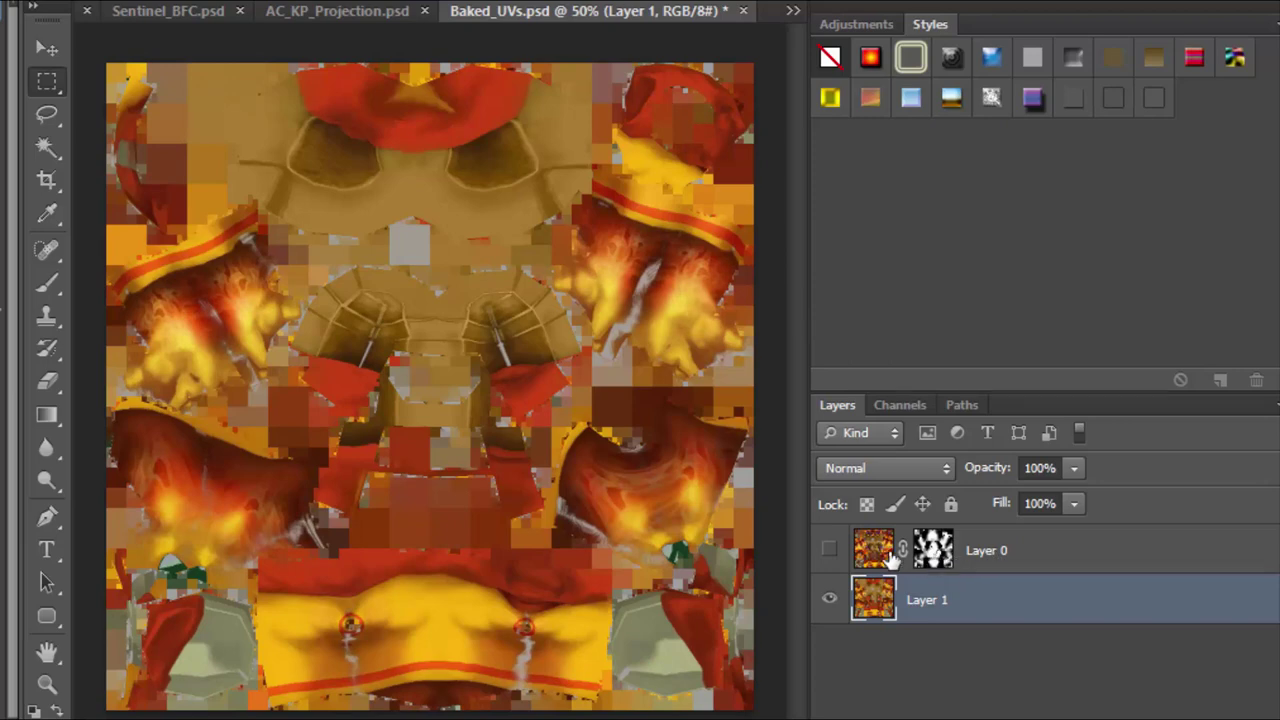
click(830, 552)
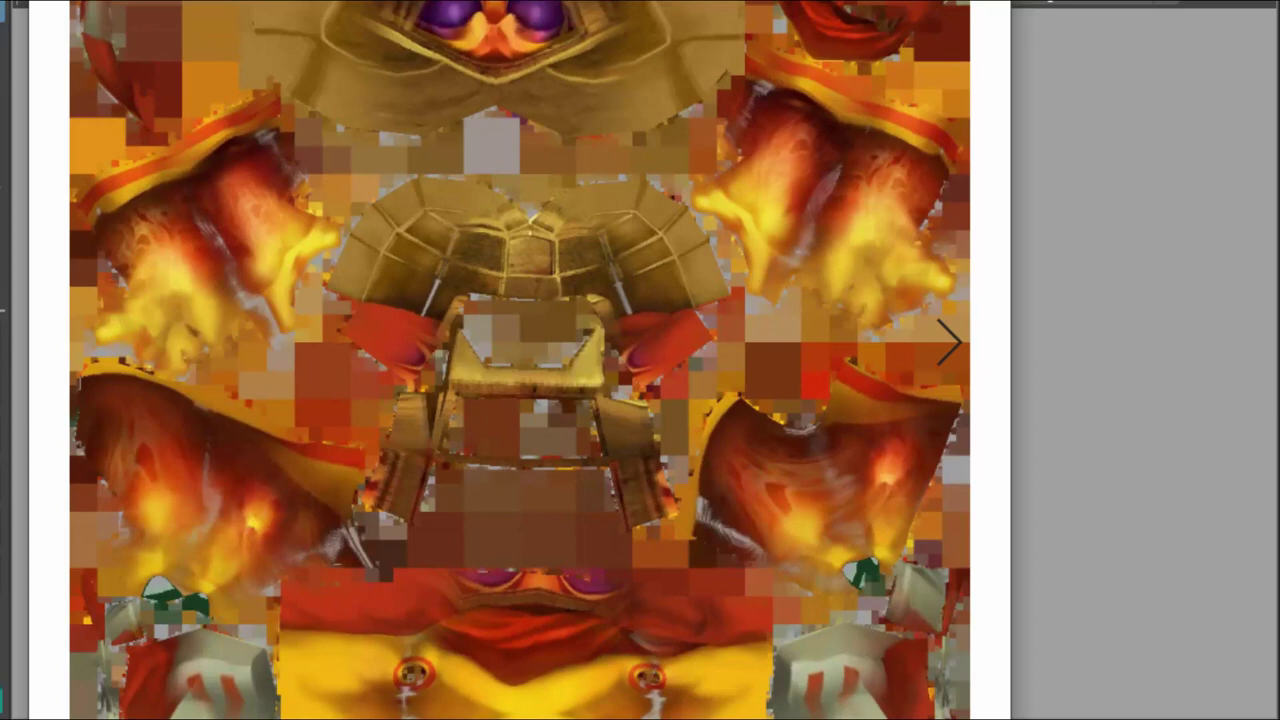
- Arrange the FFD_UVs.jpg image beside the textured character in Maya's perspective view for comparison
drag(28, 0, 240, 66)
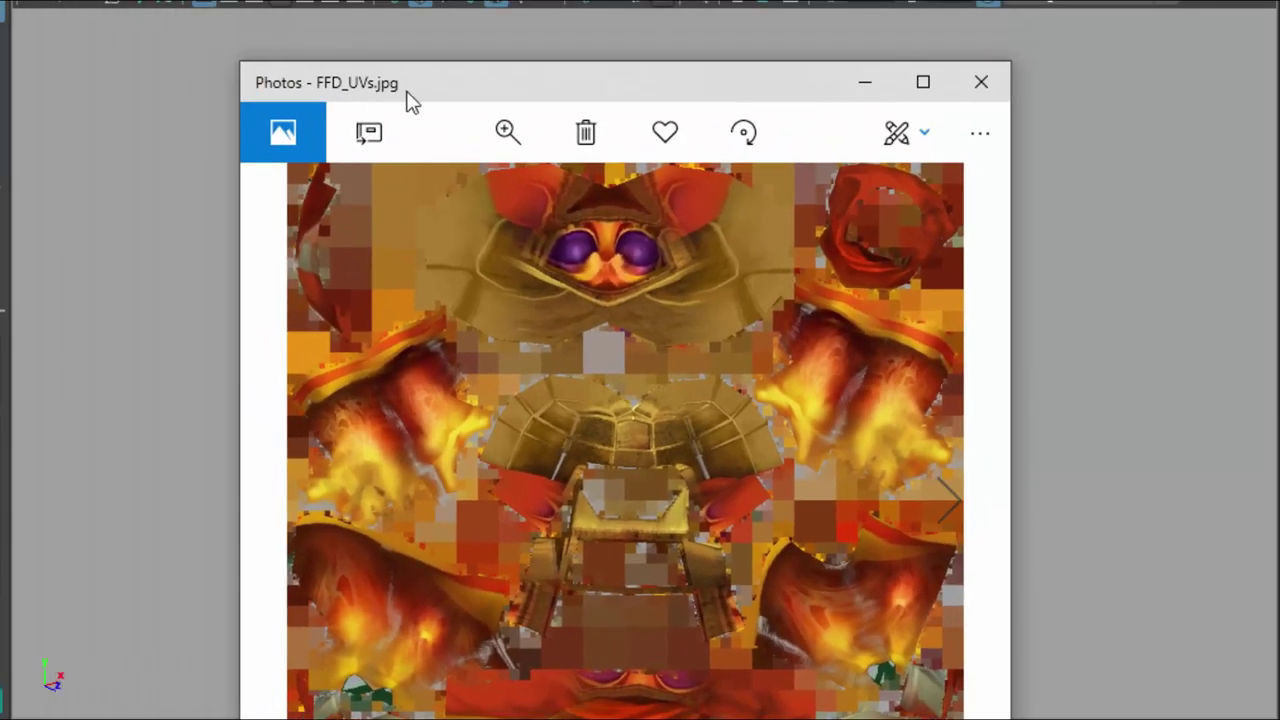
drag(440, 88, 698, 0)
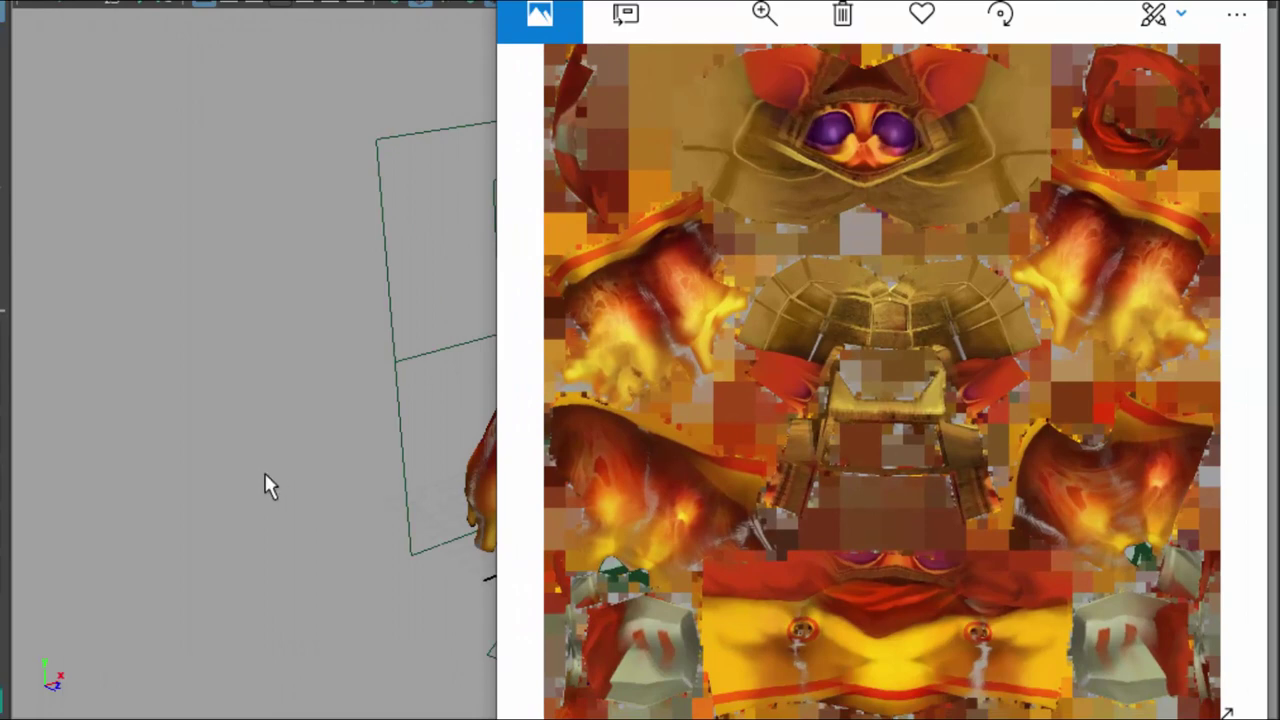
alt+middle_drag(265, 474, 9, 480)
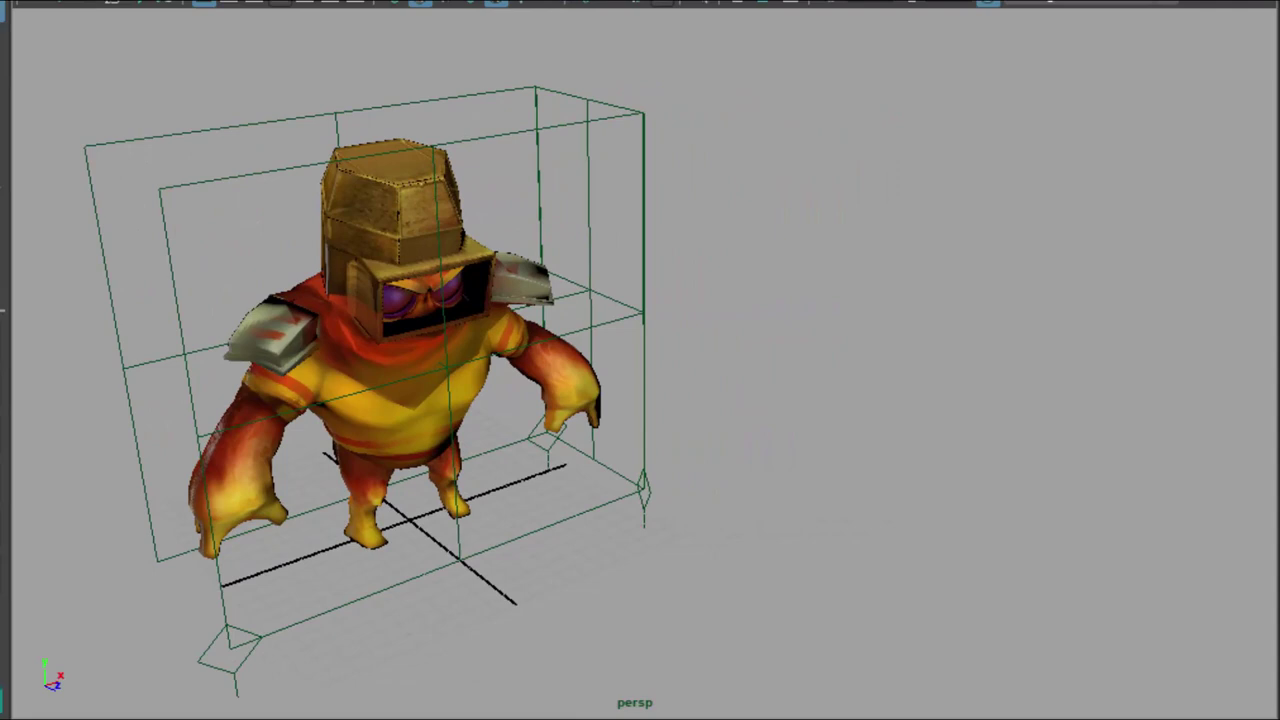
key(alt+Tab)
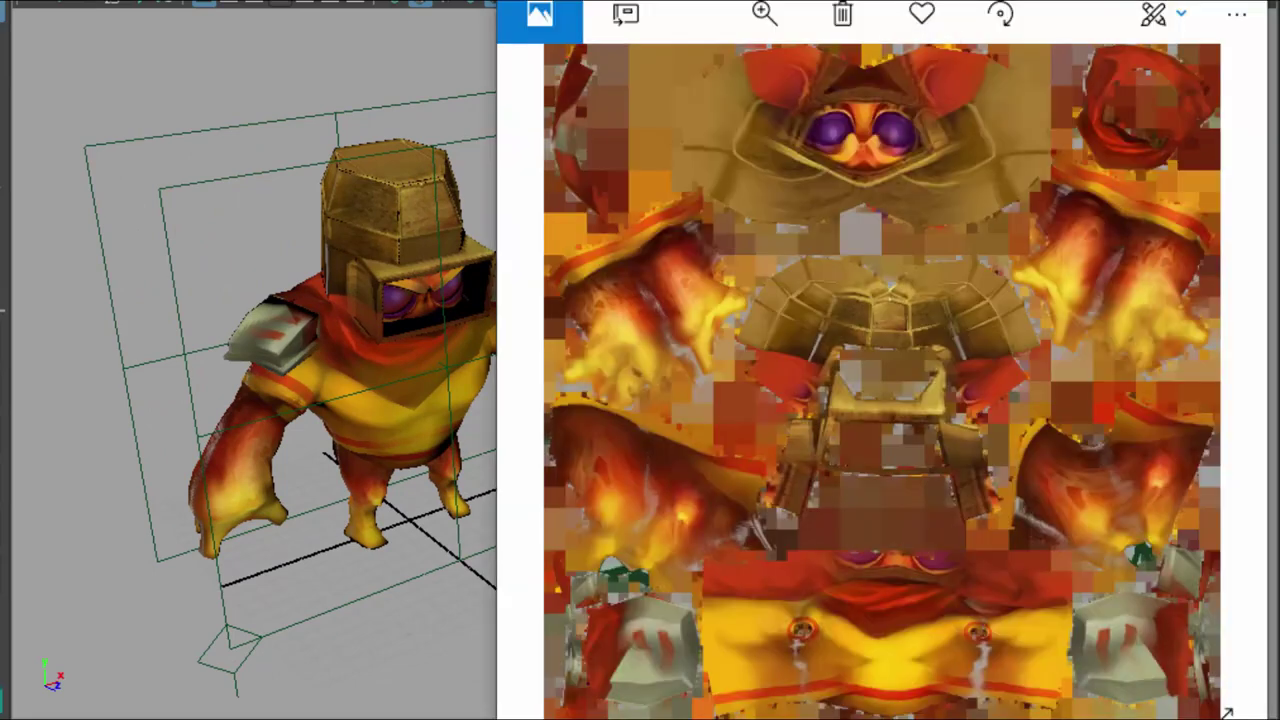
drag(903, 0, 953, 0)
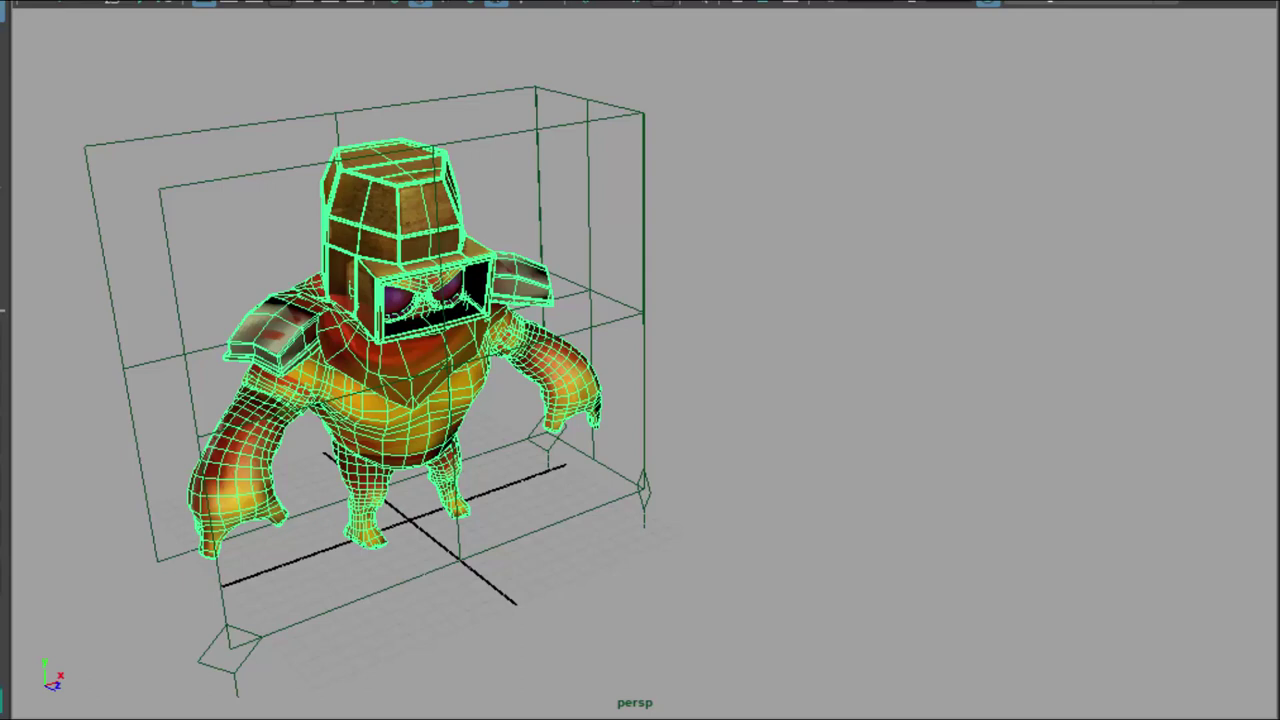
- Select the character mesh and frame it in a front three-quarter perspective view
click(730, 326)
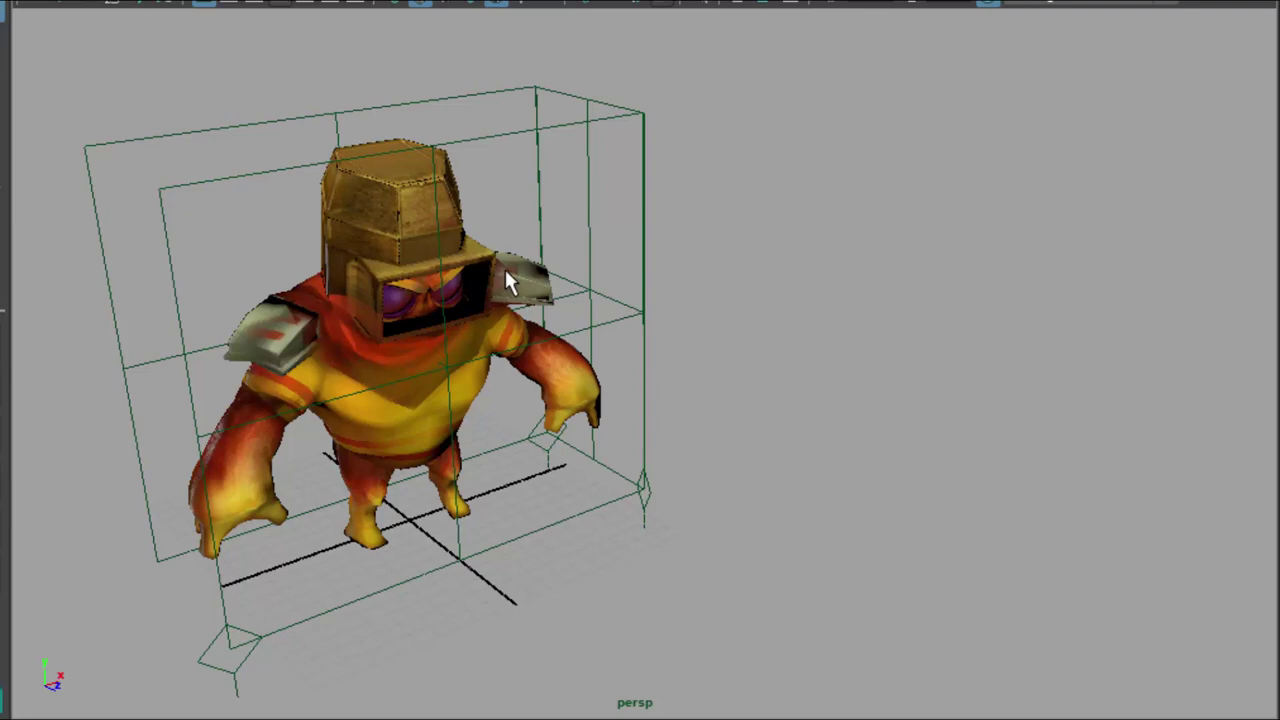
alt+drag(482, 270, 737, 260)
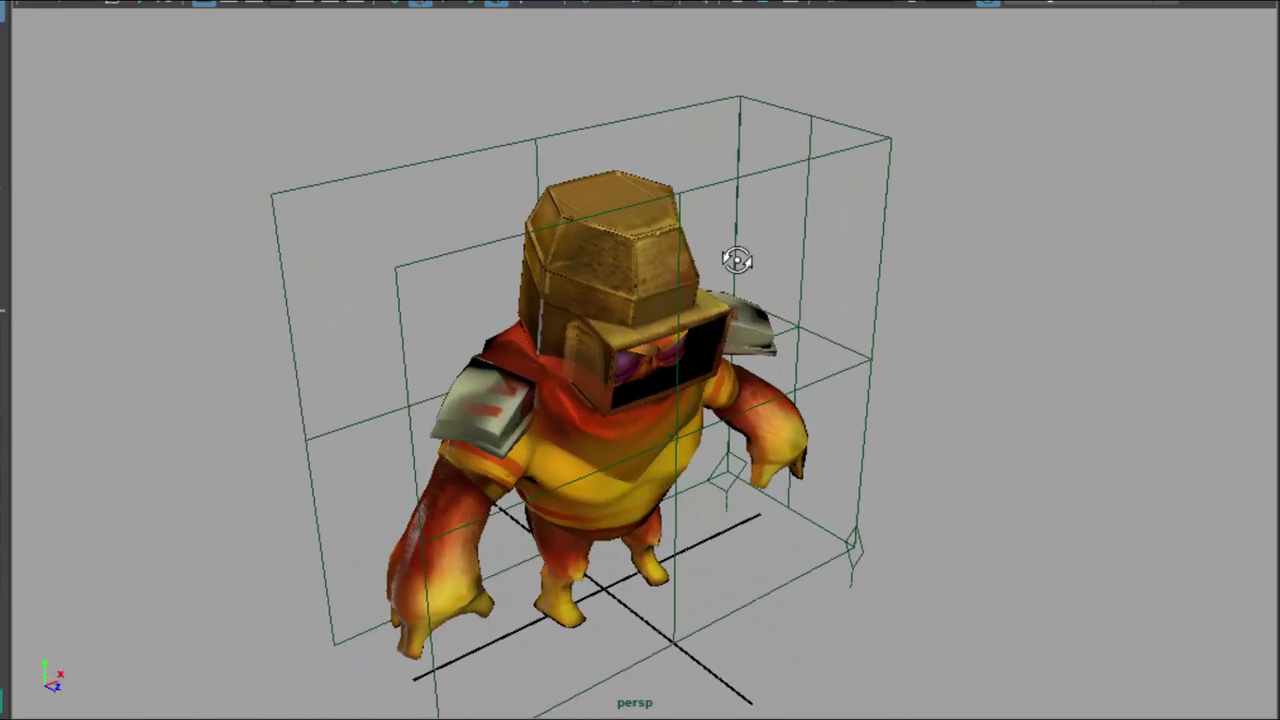
click(584, 189)
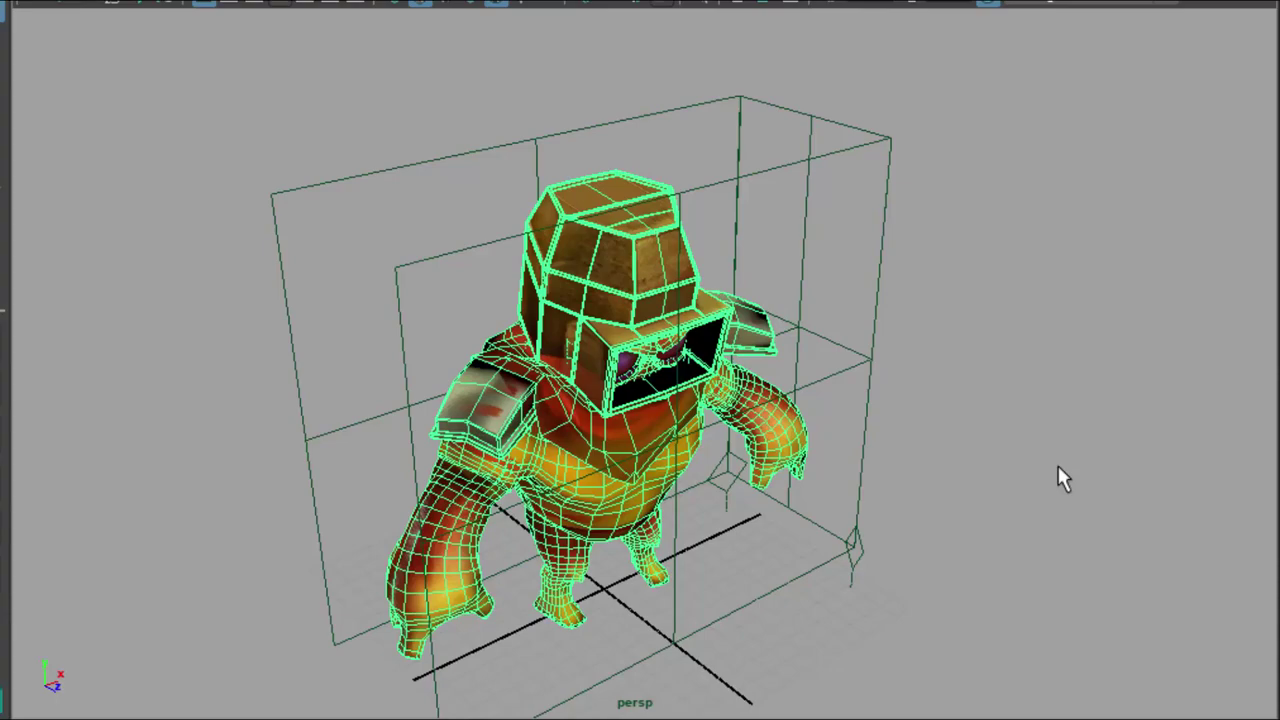
alt+drag(1063, 457, 1045, 414)
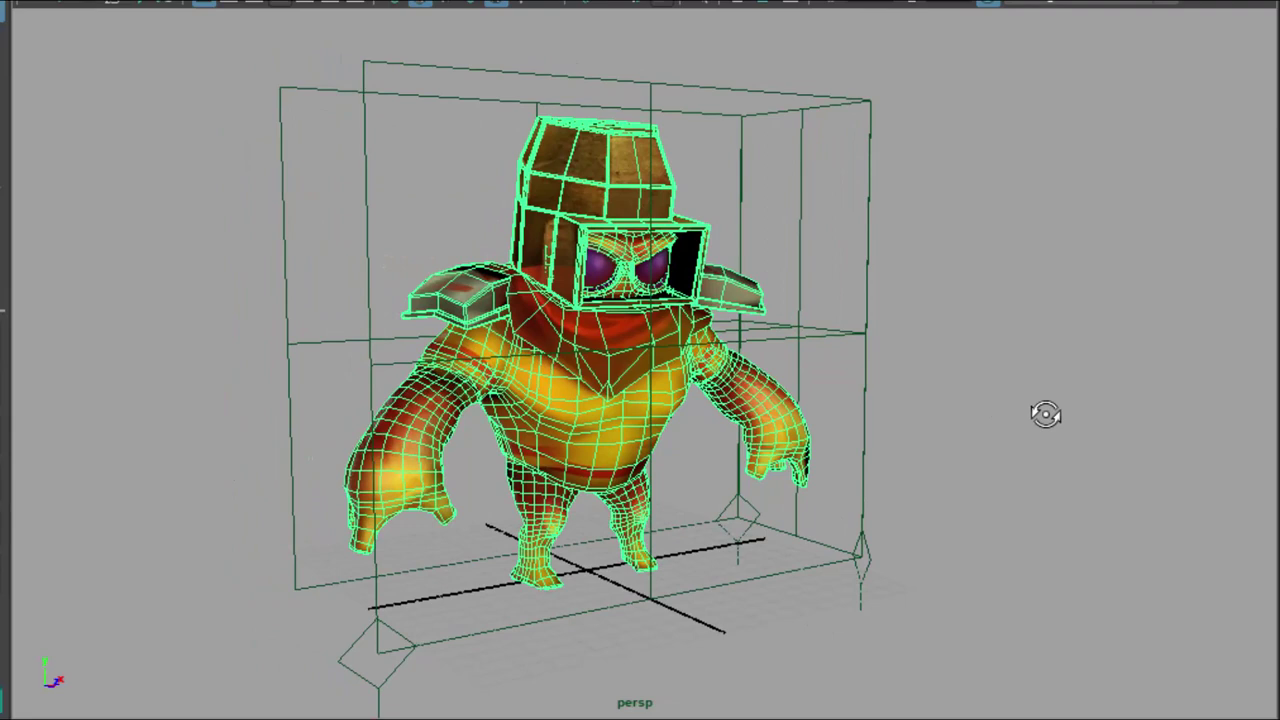
key(f)
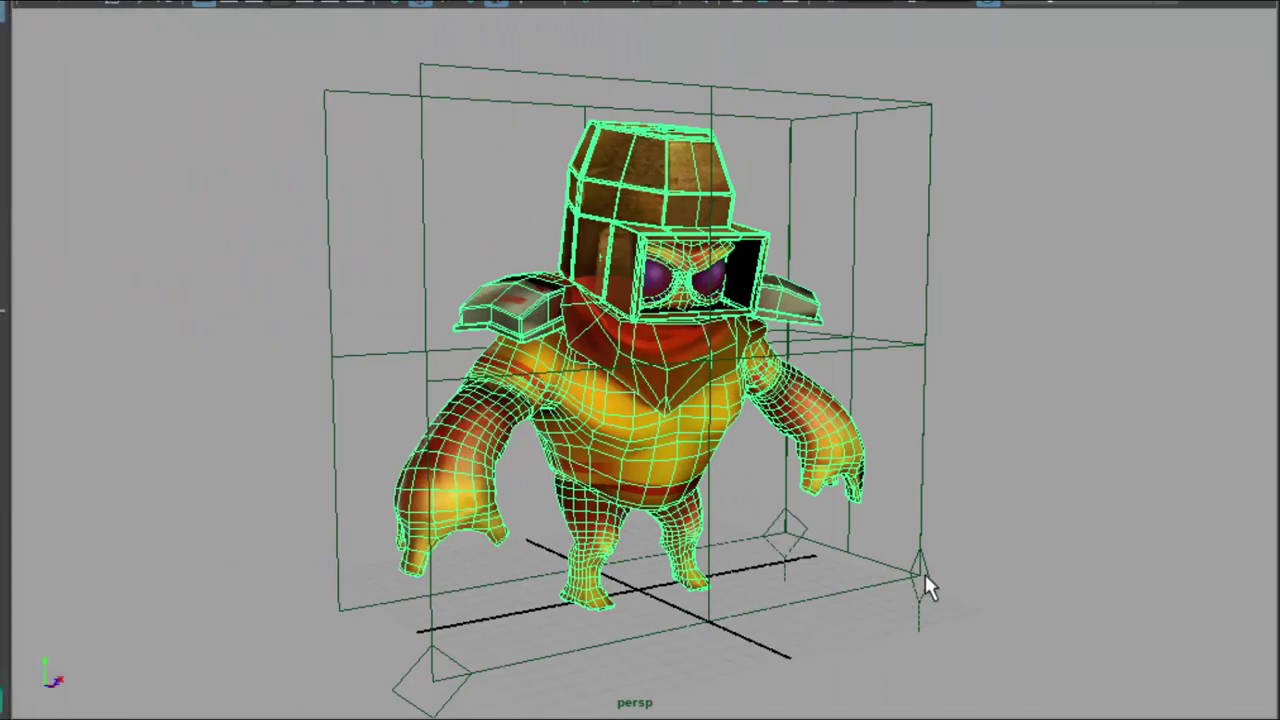
- Examine the textured character with its mesh highlighted and unhighlighted, and leave nothing selected
click(993, 596)
mouse_move(1026, 598)
alt+mouse_down()
mouse_move(917, 577)
mouse_move(894, 594)
mouse_move(1009, 598)
mouse_move(783, 594)
mouse_move(1035, 602)
alt+mouse_up()
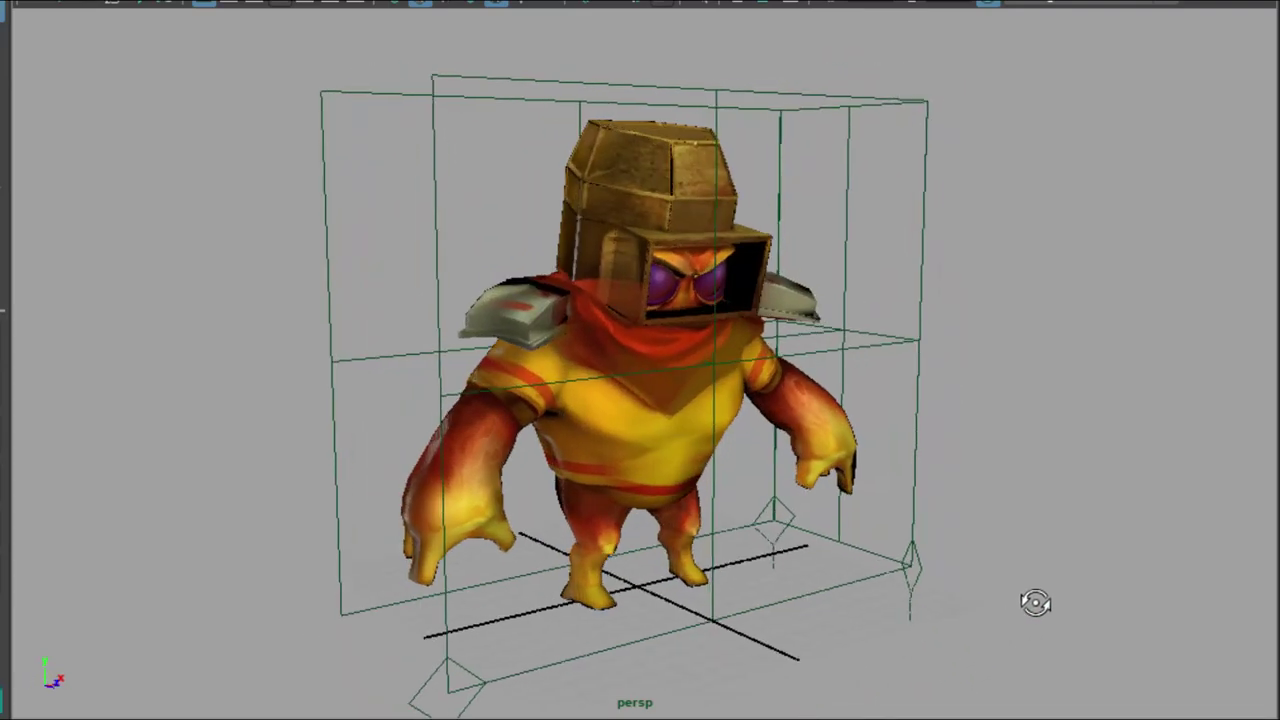
click(817, 451)
mouse_move(820, 471)
alt+mouse_down()
mouse_move(692, 440)
mouse_move(563, 443)
mouse_move(803, 459)
alt+mouse_up()
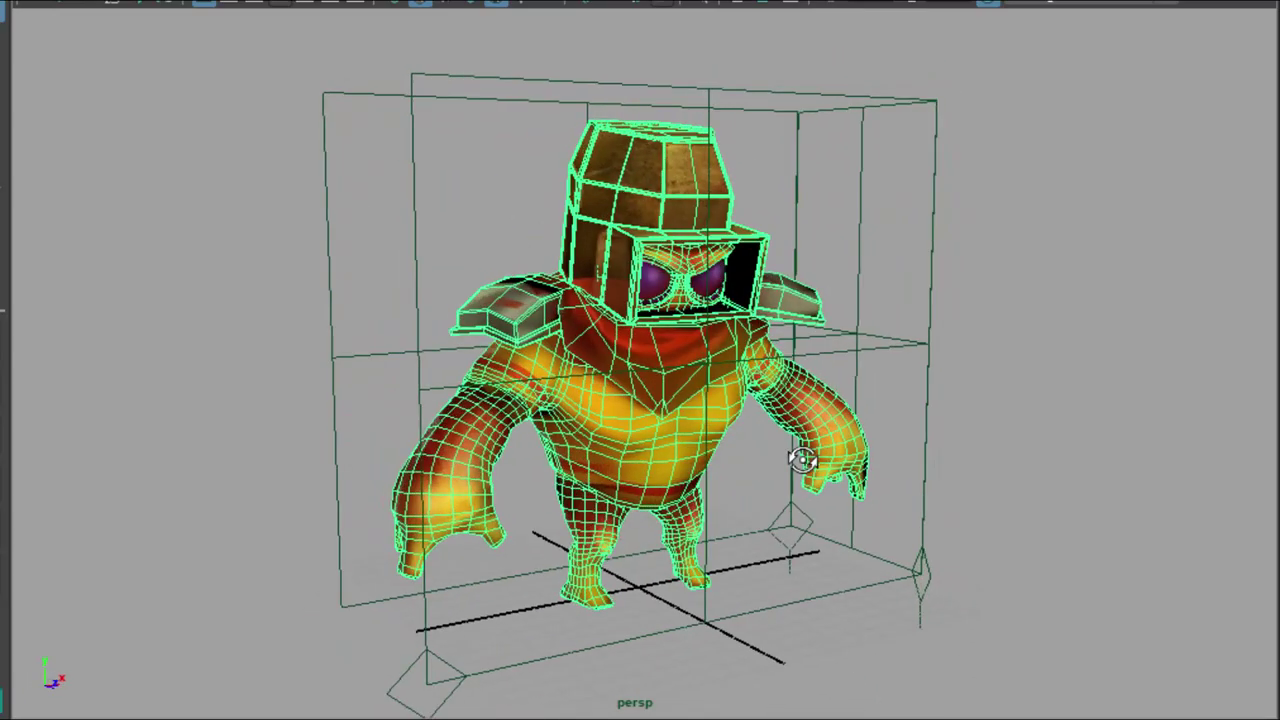
click(1079, 549)
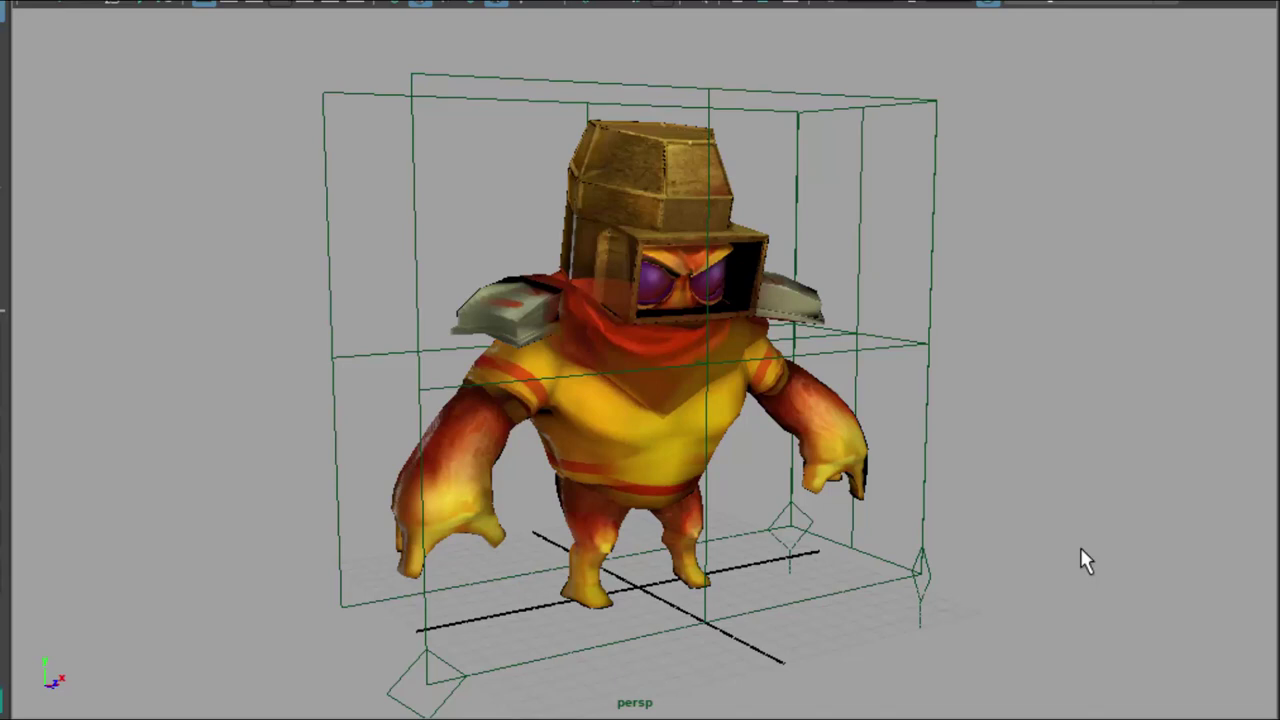
click(654, 215)
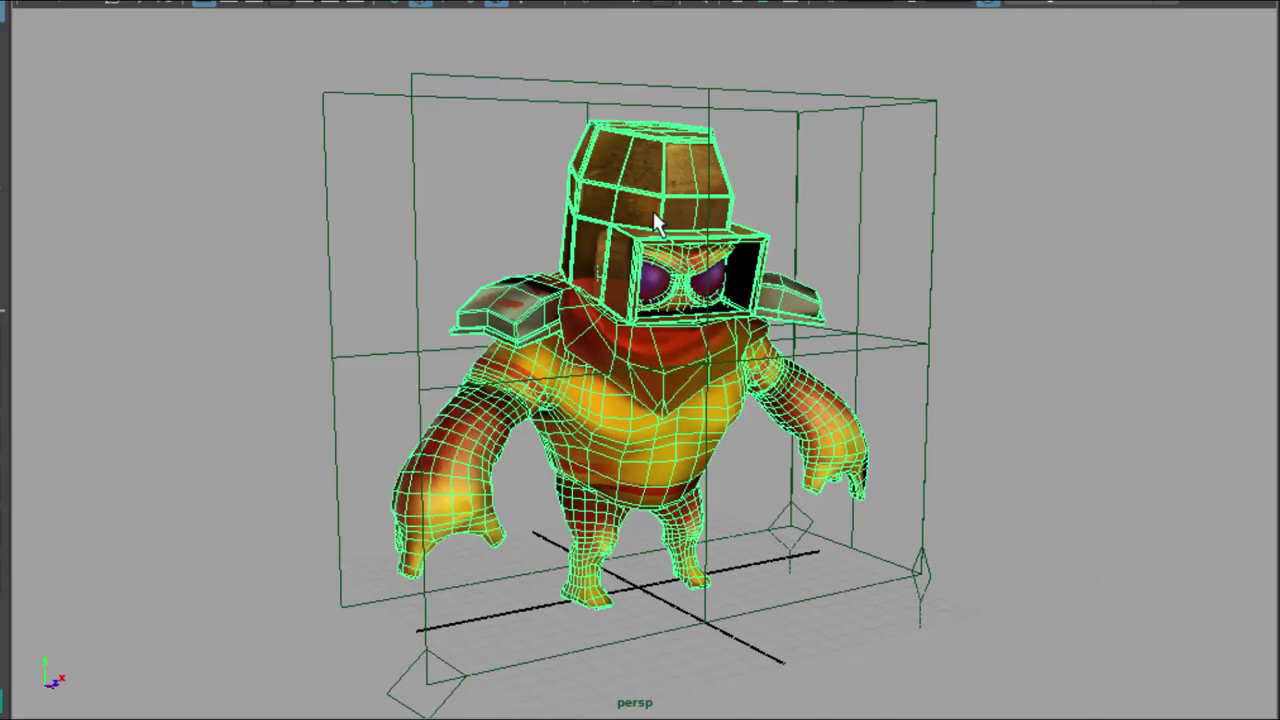
click(1083, 592)
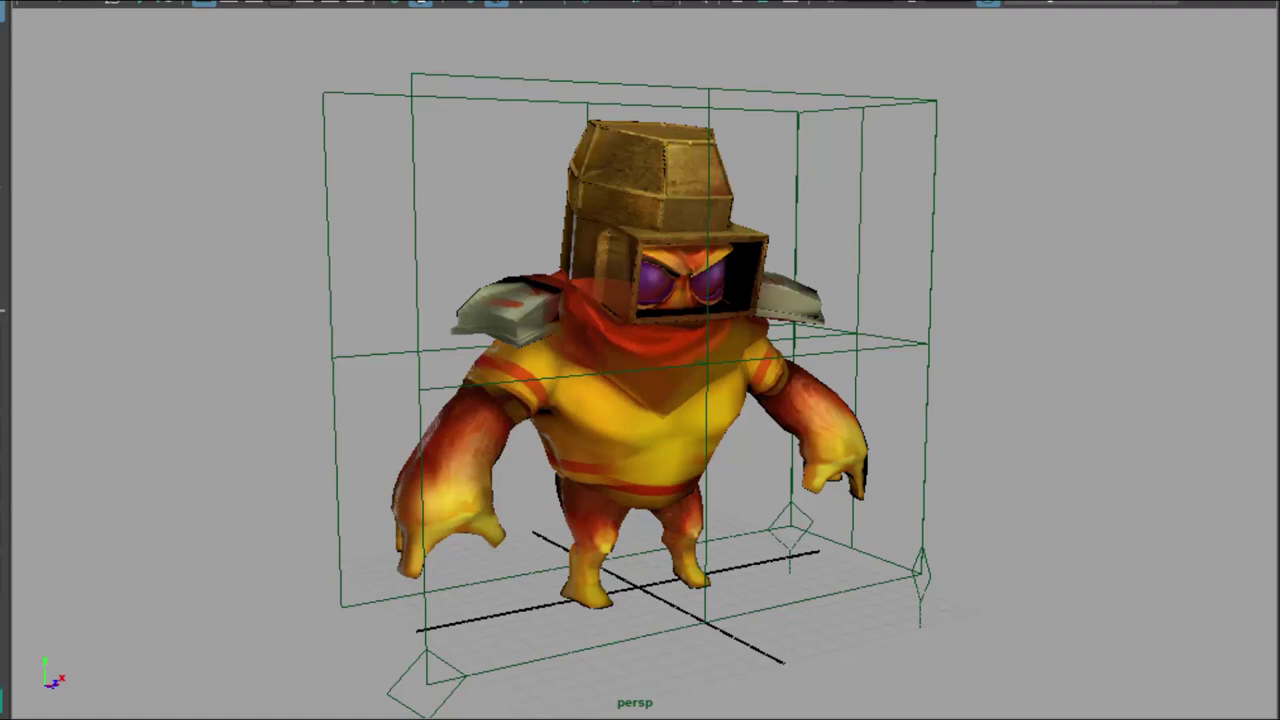
click(2, 1)
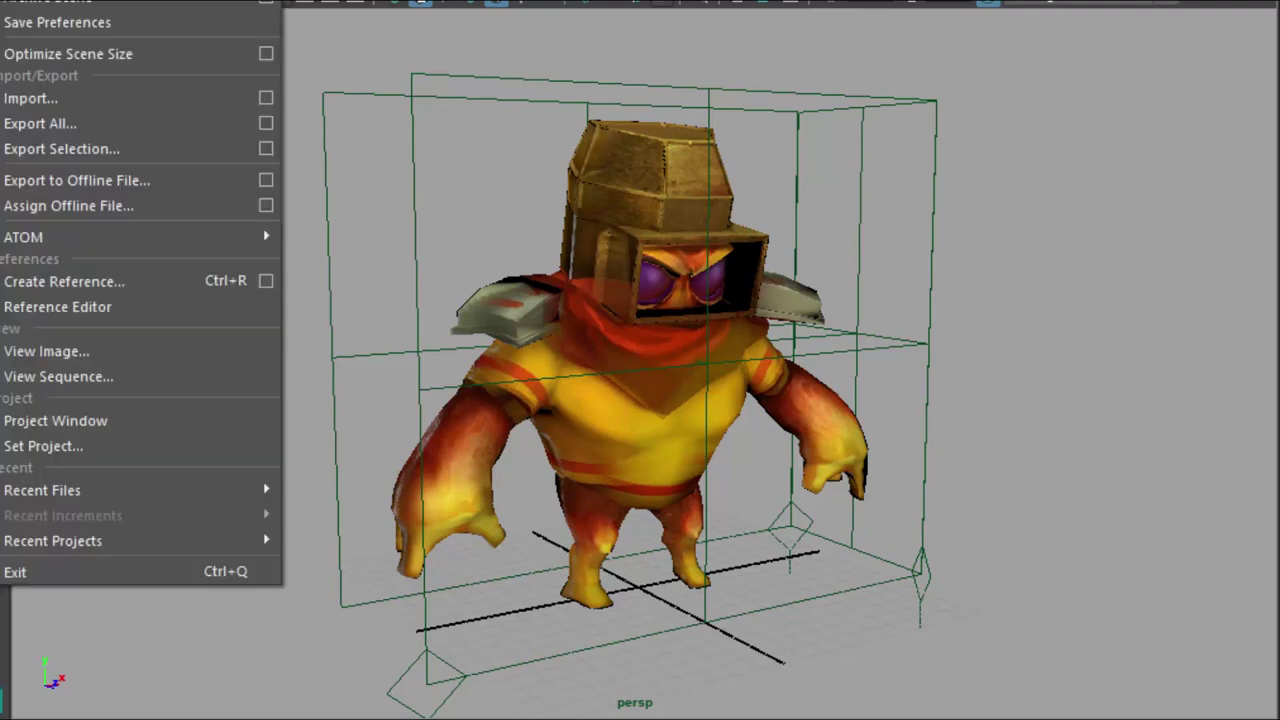
click(73, 444)
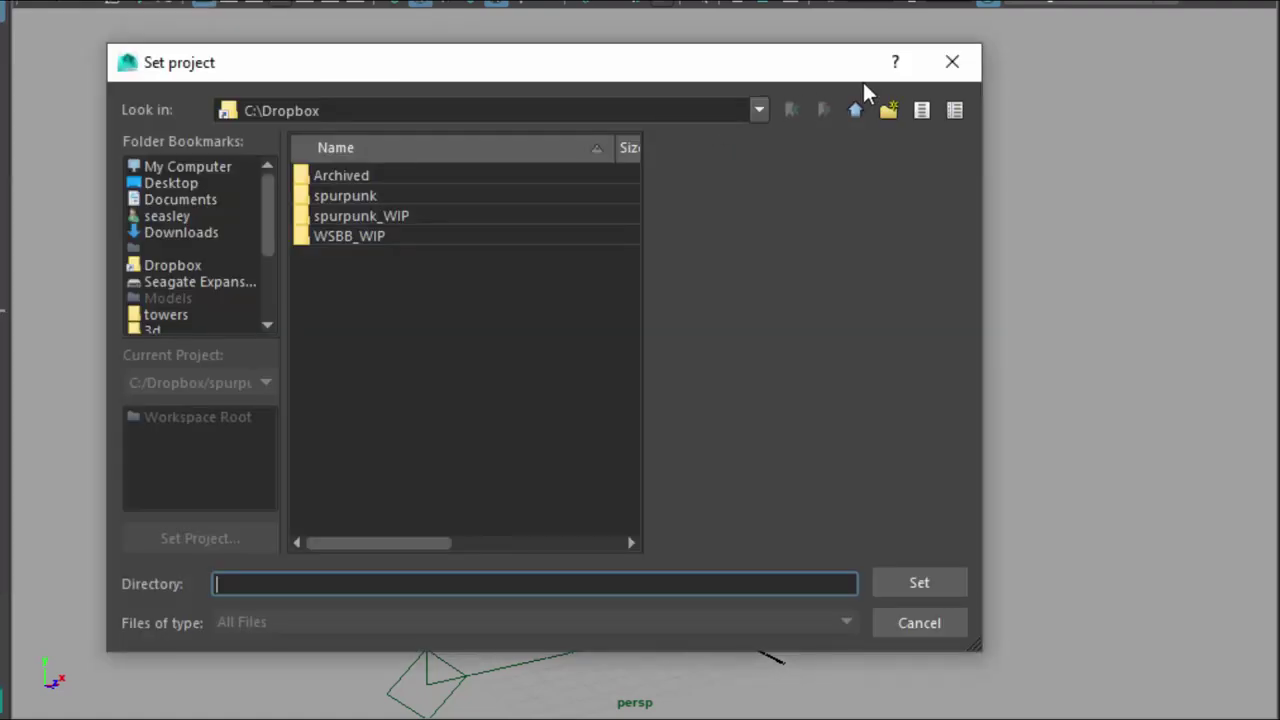
click(952, 63)
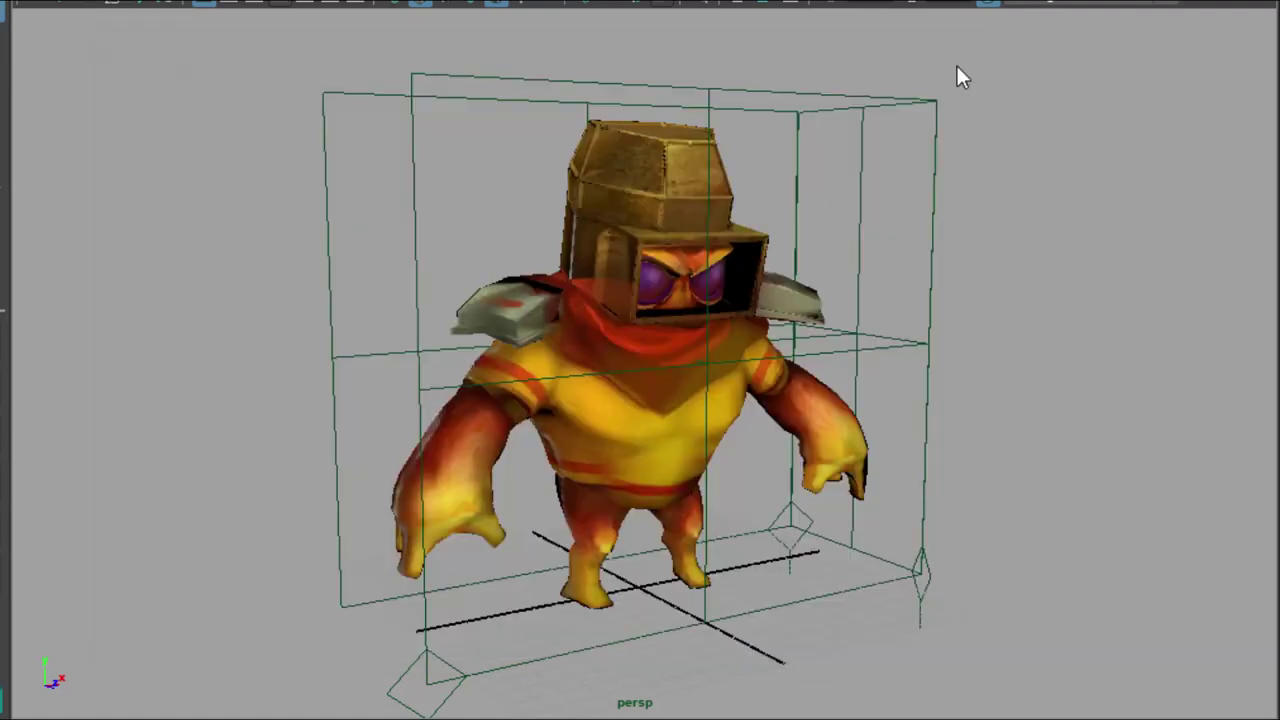